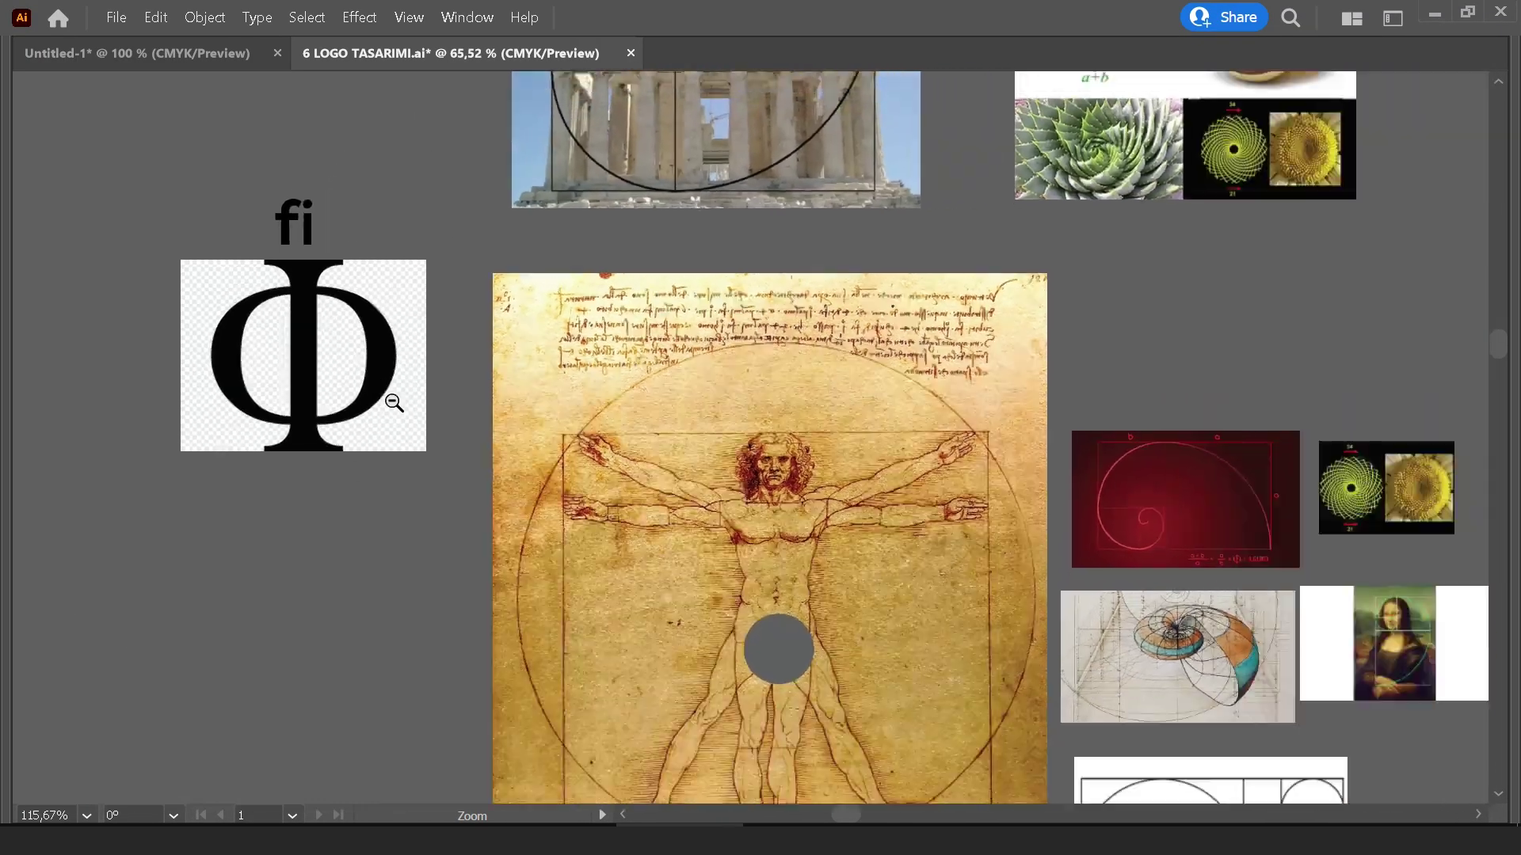
Pan and zoom from the Φ symbol across to the Mona Lisa and Fibonacci grid images
{"action": "key", "text": "space"}
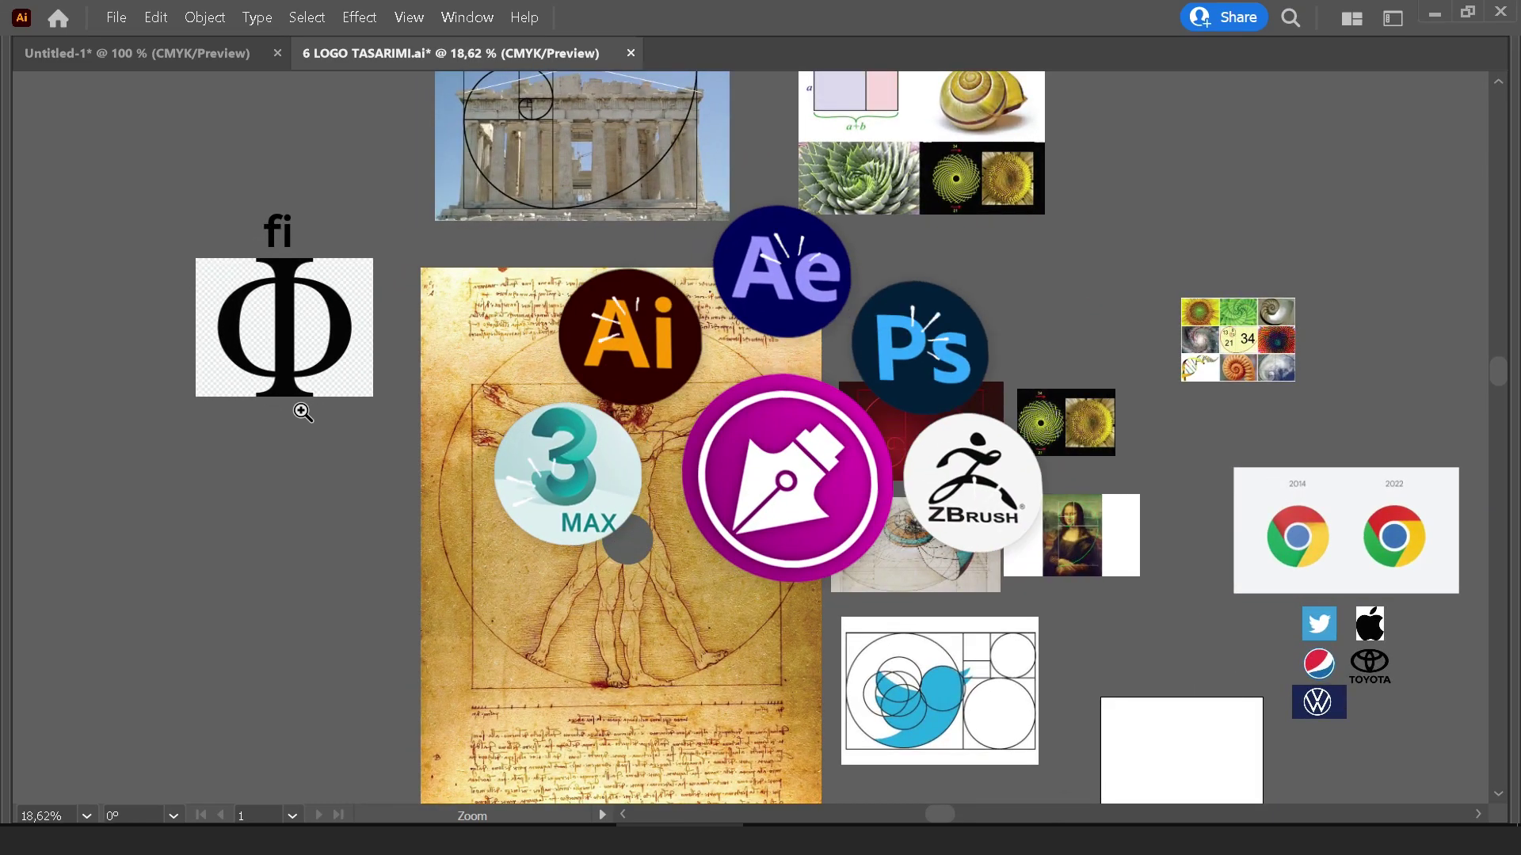
{"action": "left_click_drag", "start_coordinate": [308, 402], "coordinate": [479, 484]}
{"action": "left_click_drag", "start_coordinate": [374, 371], "coordinate": [431, 398]}
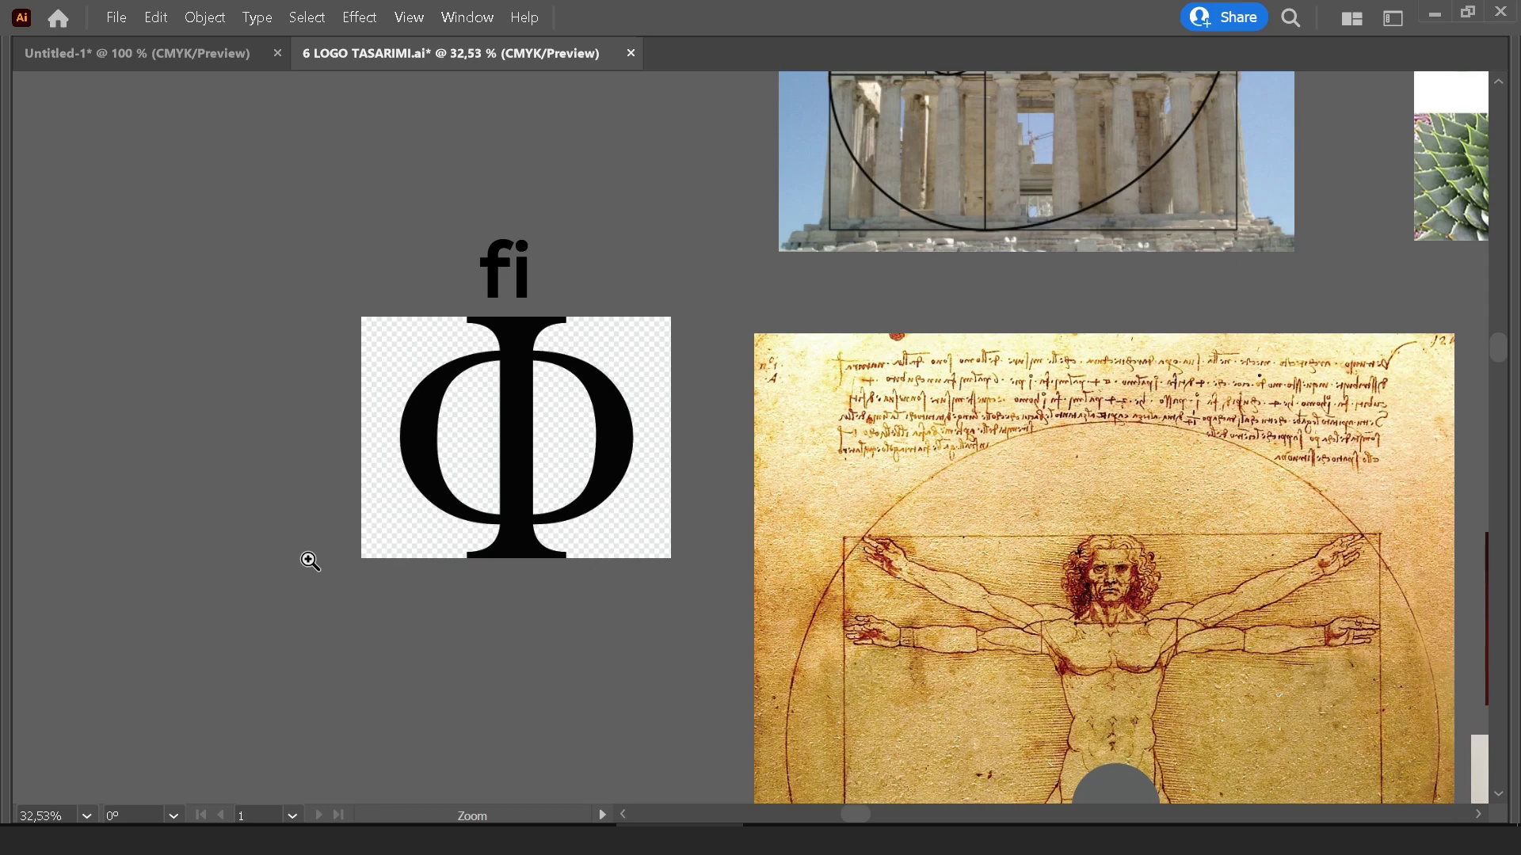
{"action": "left_click_drag", "start_coordinate": [1016, 692], "coordinate": [547, 417]}
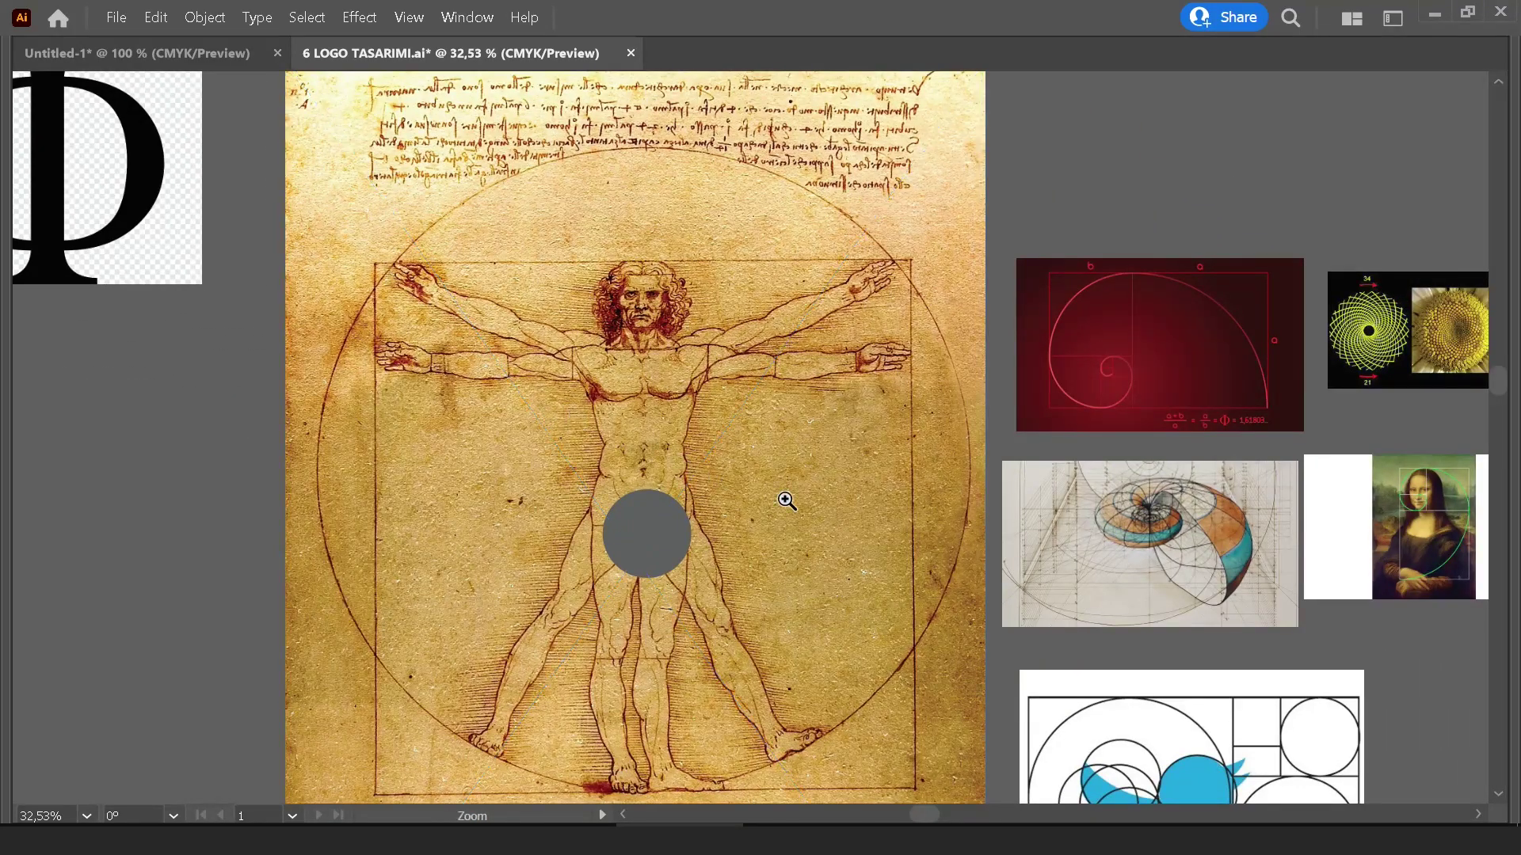
{"action": "left_click_drag", "start_coordinate": [899, 502], "coordinate": [719, 417]}
{"action": "mouse_move", "coordinate": [956, 442]}
{"action": "left_mouse_down"}
{"action": "mouse_move", "coordinate": [798, 434]}
{"action": "mouse_move", "coordinate": [705, 571]}
{"action": "left_mouse_up"}
{"action": "left_click", "coordinate": [931, 559]}
{"action": "scroll", "coordinate": [713, 475], "scroll_direction": "up", "scroll_amount": 3}
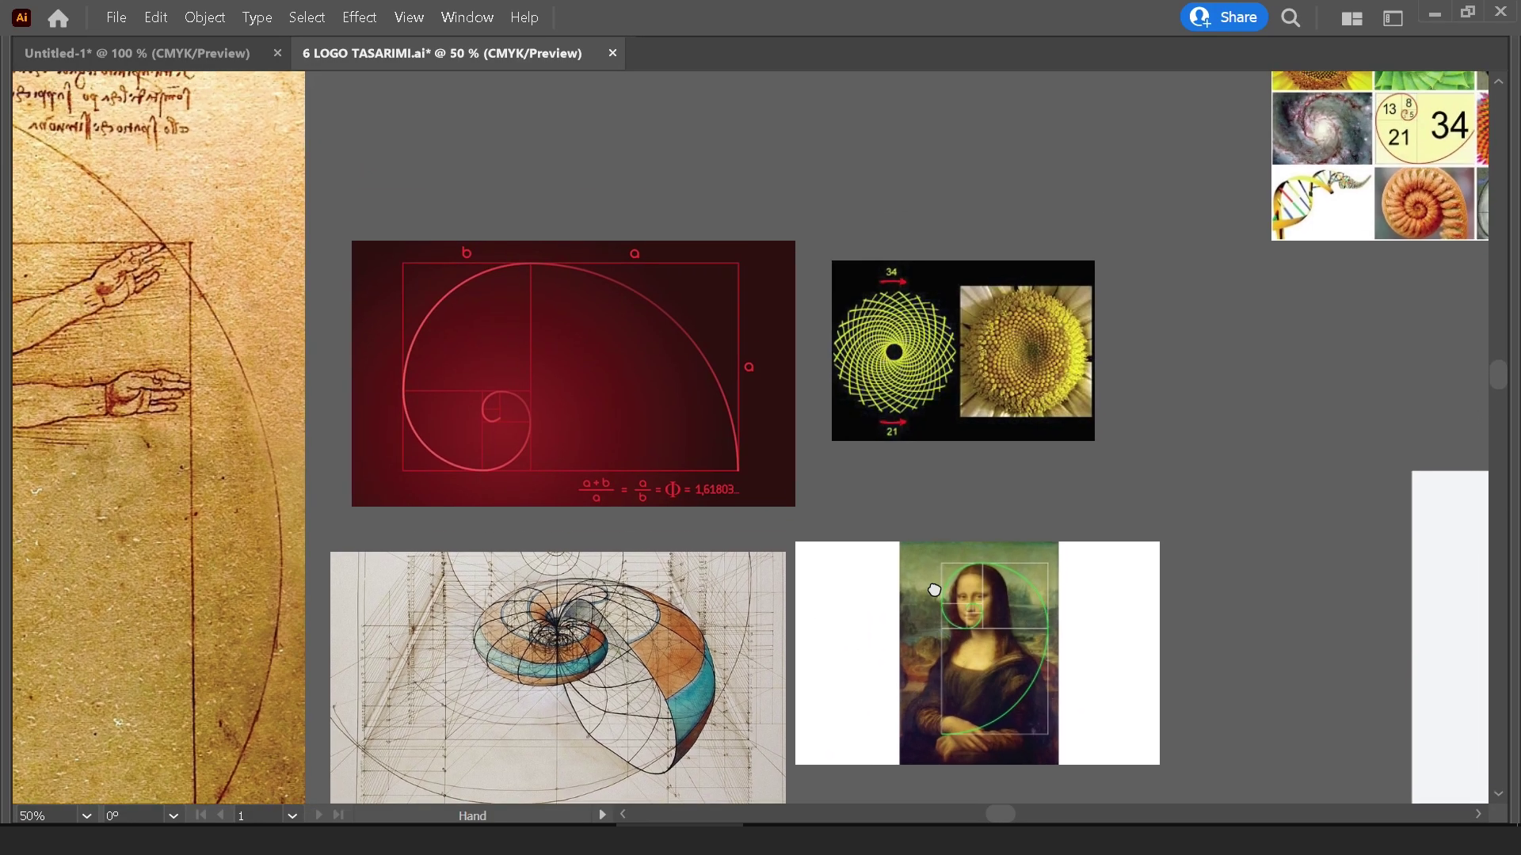
{"action": "left_click", "coordinate": [526, 420]}
{"action": "left_click_drag", "start_coordinate": [874, 289], "coordinate": [634, 532]}
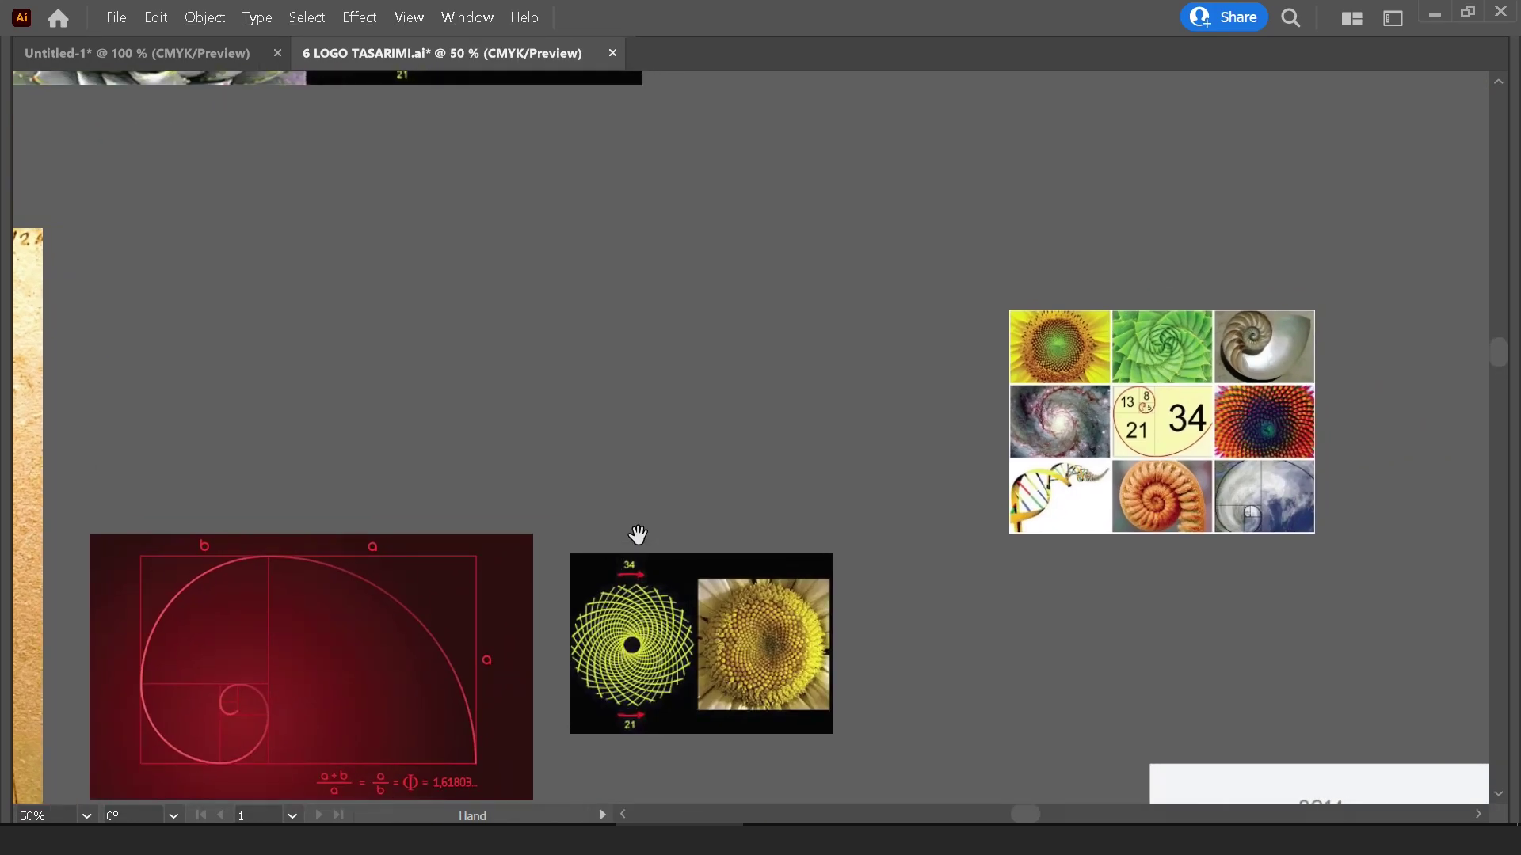
{"action": "left_click_drag", "start_coordinate": [1120, 450], "coordinate": [783, 461]}
Select the Fibonacci image grid and scroll around it to inspect the golden-ratio images
{"action": "left_click", "coordinate": [844, 436]}
{"action": "scroll", "coordinate": [844, 436], "scroll_direction": "up", "scroll_amount": 2, "text": "alt"}
{"action": "scroll", "coordinate": [844, 435], "scroll_direction": "up", "scroll_amount": 1, "text": "alt"}
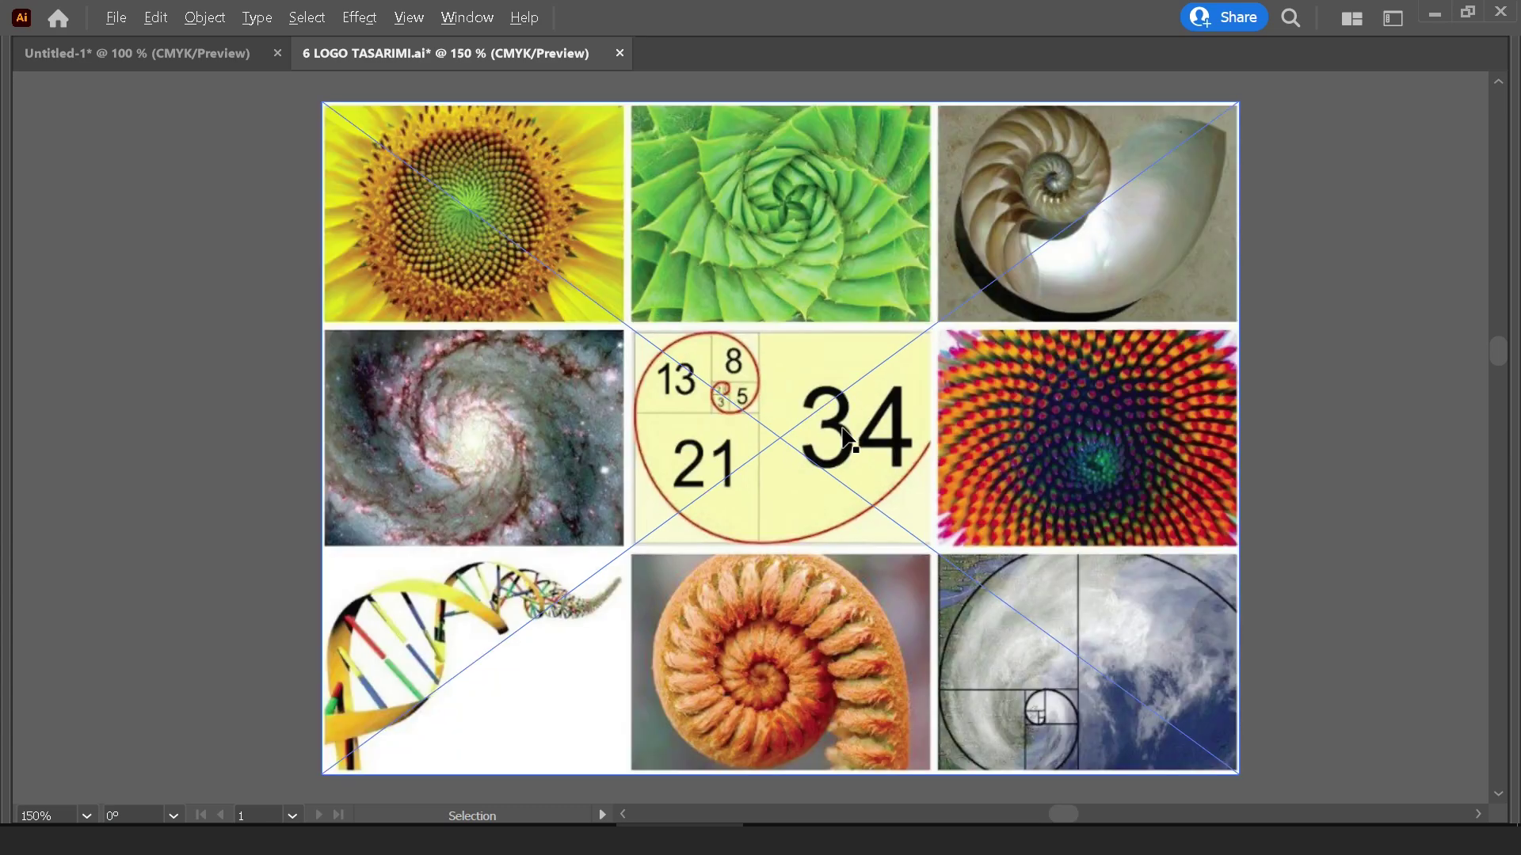
{"action": "scroll", "coordinate": [844, 436], "scroll_direction": "down", "scroll_amount": 1, "text": "alt"}
{"action": "scroll", "coordinate": [844, 436], "scroll_direction": "down", "scroll_amount": 2, "text": "alt"}
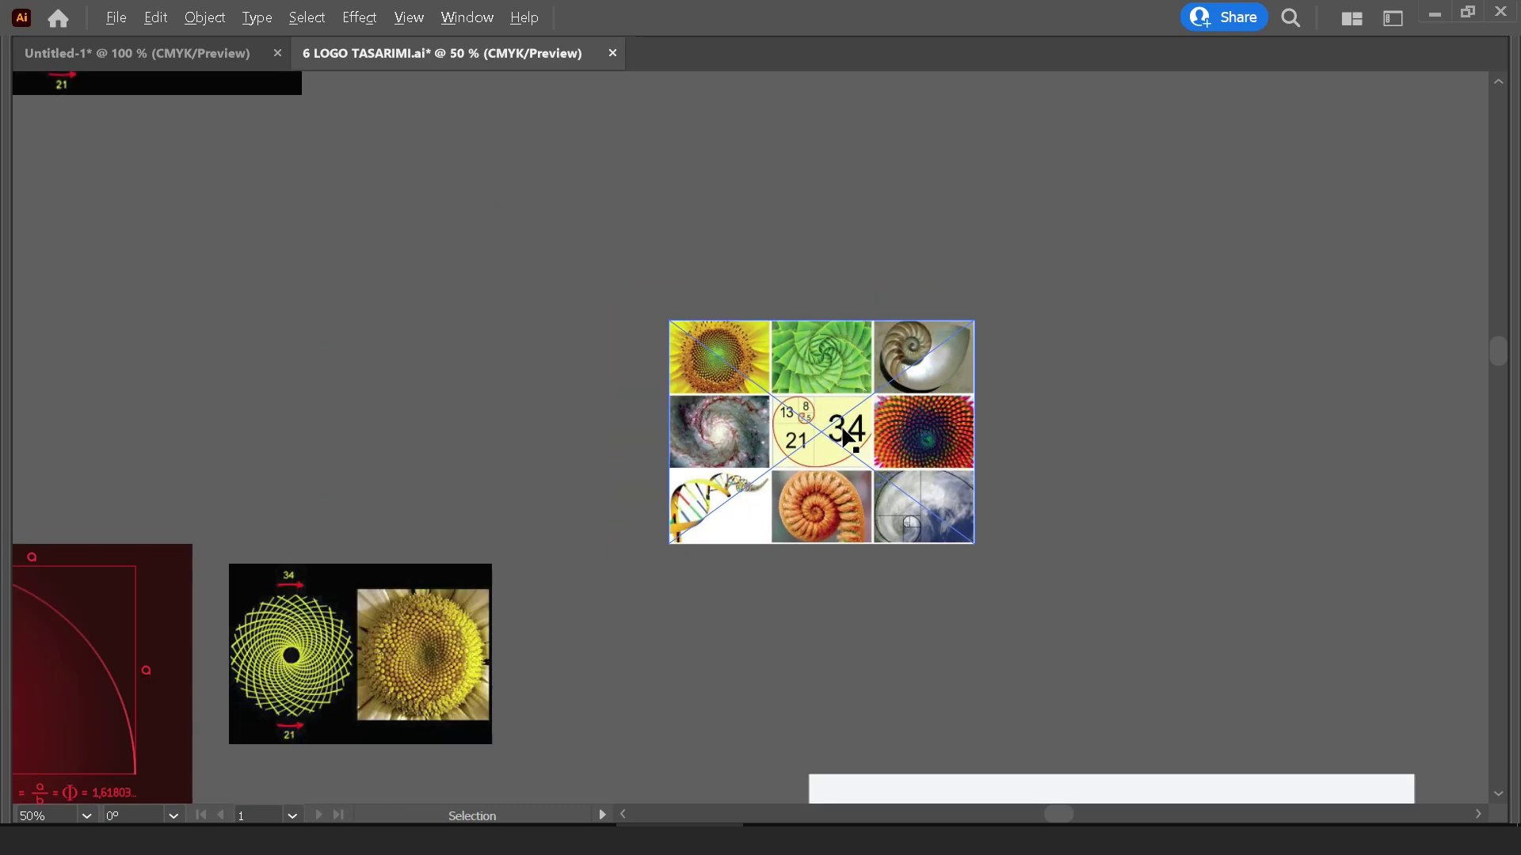
{"action": "scroll", "coordinate": [795, 502], "scroll_direction": "left", "scroll_amount": 5}
{"action": "scroll", "coordinate": [795, 502], "scroll_direction": "up", "scroll_amount": 3}
{"action": "scroll", "coordinate": [743, 648], "scroll_direction": "up", "scroll_amount": 4}
{"action": "scroll", "coordinate": [744, 648], "scroll_direction": "left", "scroll_amount": 2}
{"action": "scroll", "coordinate": [443, 309], "scroll_direction": "up", "scroll_amount": 1, "text": "alt"}
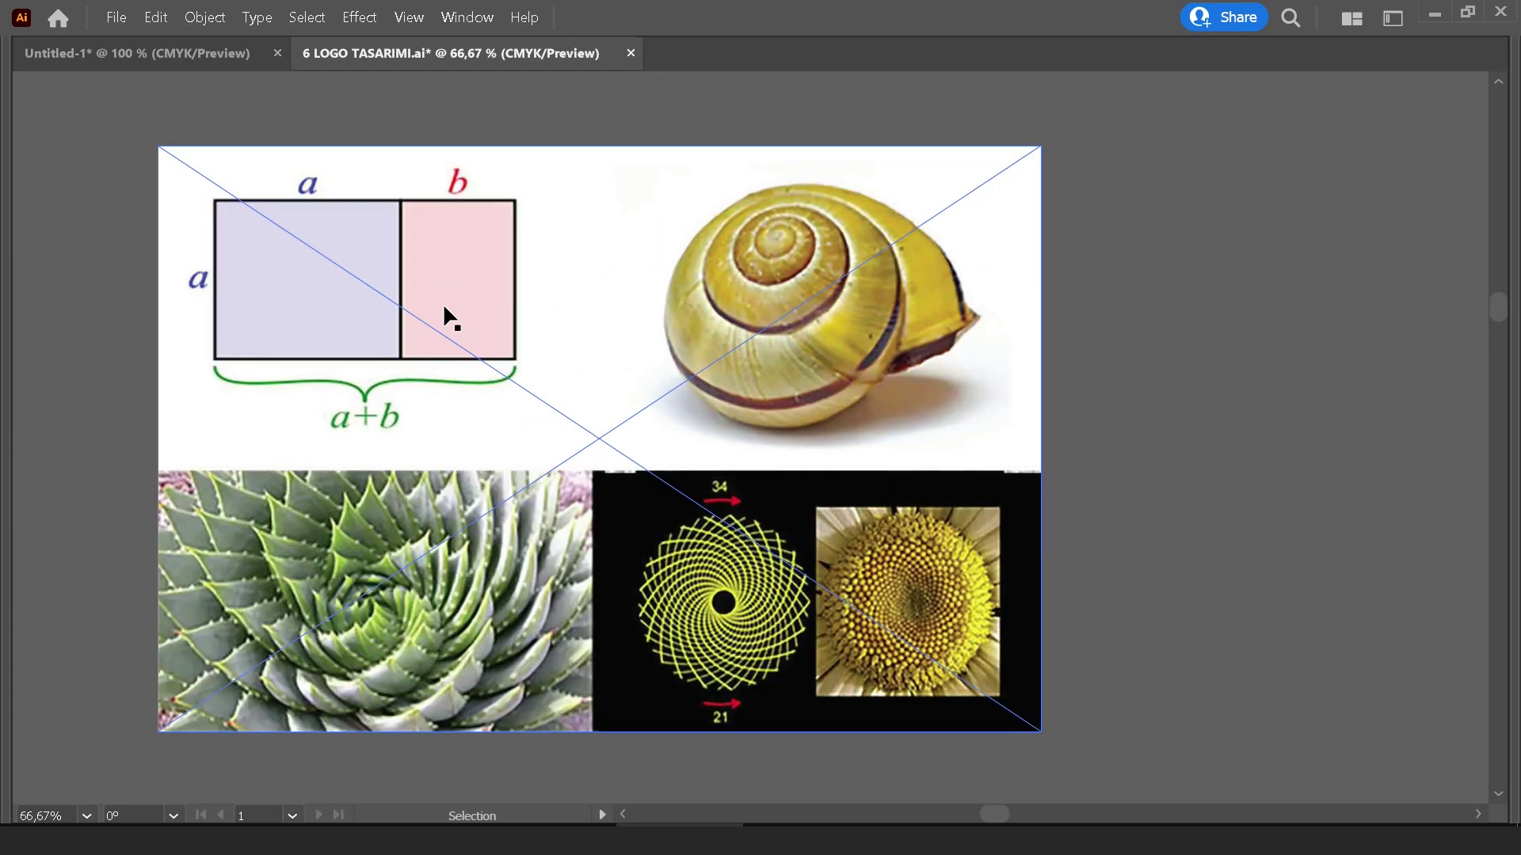
{"action": "scroll", "coordinate": [444, 308], "scroll_direction": "down", "scroll_amount": 1, "text": "alt"}
{"action": "scroll", "coordinate": [443, 309], "scroll_direction": "down", "scroll_amount": 1, "text": "alt"}
Pan and scroll to bring more of the reference board into view
{"action": "left_click_drag", "start_coordinate": [257, 378], "coordinate": [848, 383]}
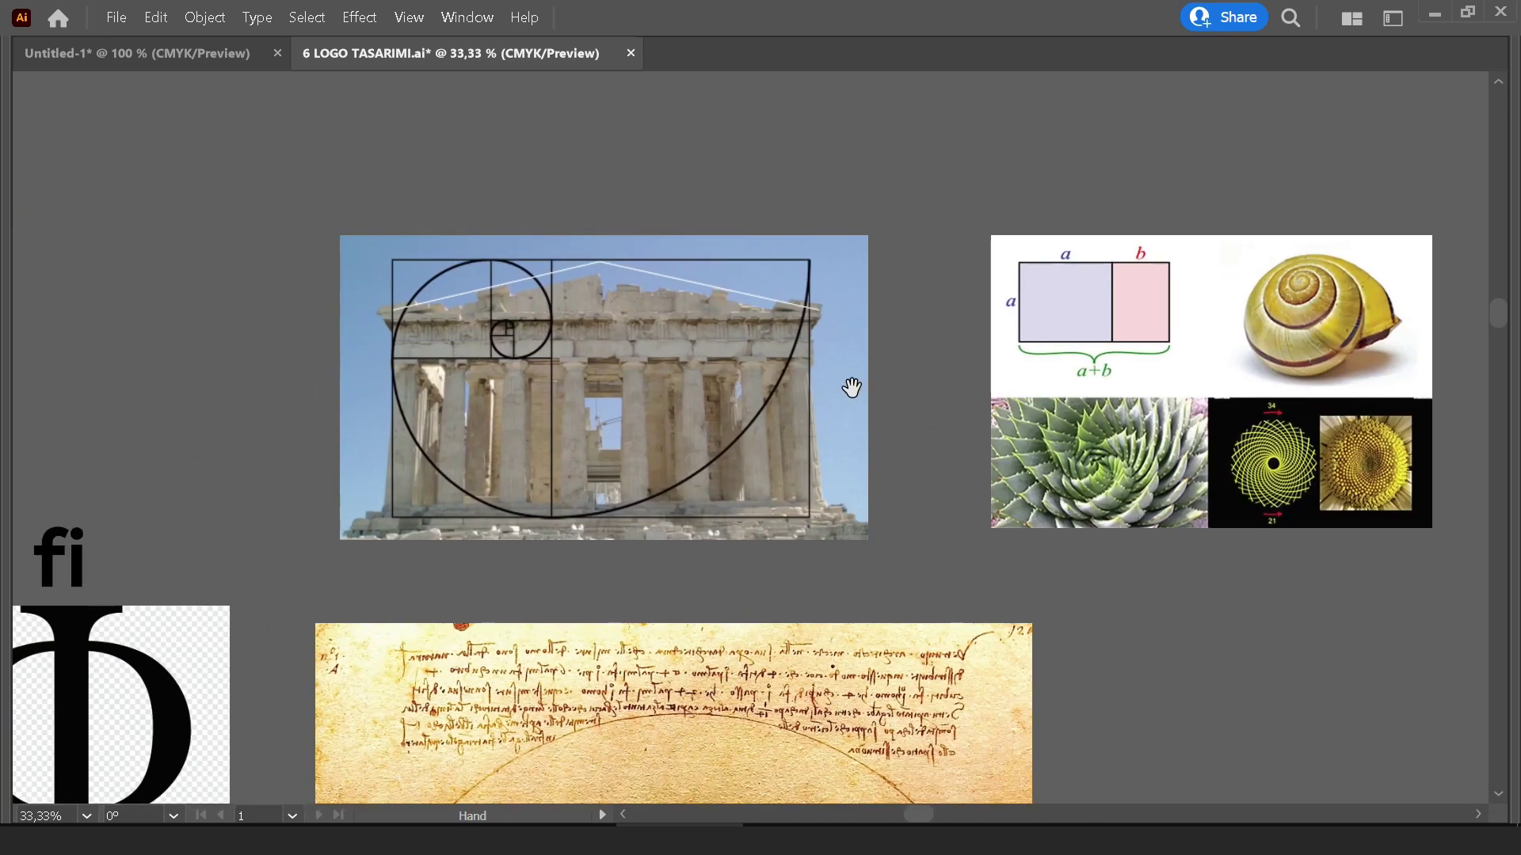
{"action": "scroll", "coordinate": [615, 367], "scroll_direction": "up", "scroll_amount": 2, "text": "alt"}
{"action": "scroll", "coordinate": [615, 366], "scroll_direction": "down", "scroll_amount": 1, "text": "alt"}
{"action": "scroll", "coordinate": [640, 449], "scroll_direction": "down", "scroll_amount": 3, "text": "alt"}
{"action": "scroll", "coordinate": [639, 449], "scroll_direction": "down", "scroll_amount": 3}
{"action": "scroll", "coordinate": [640, 449], "scroll_direction": "right", "scroll_amount": 3}
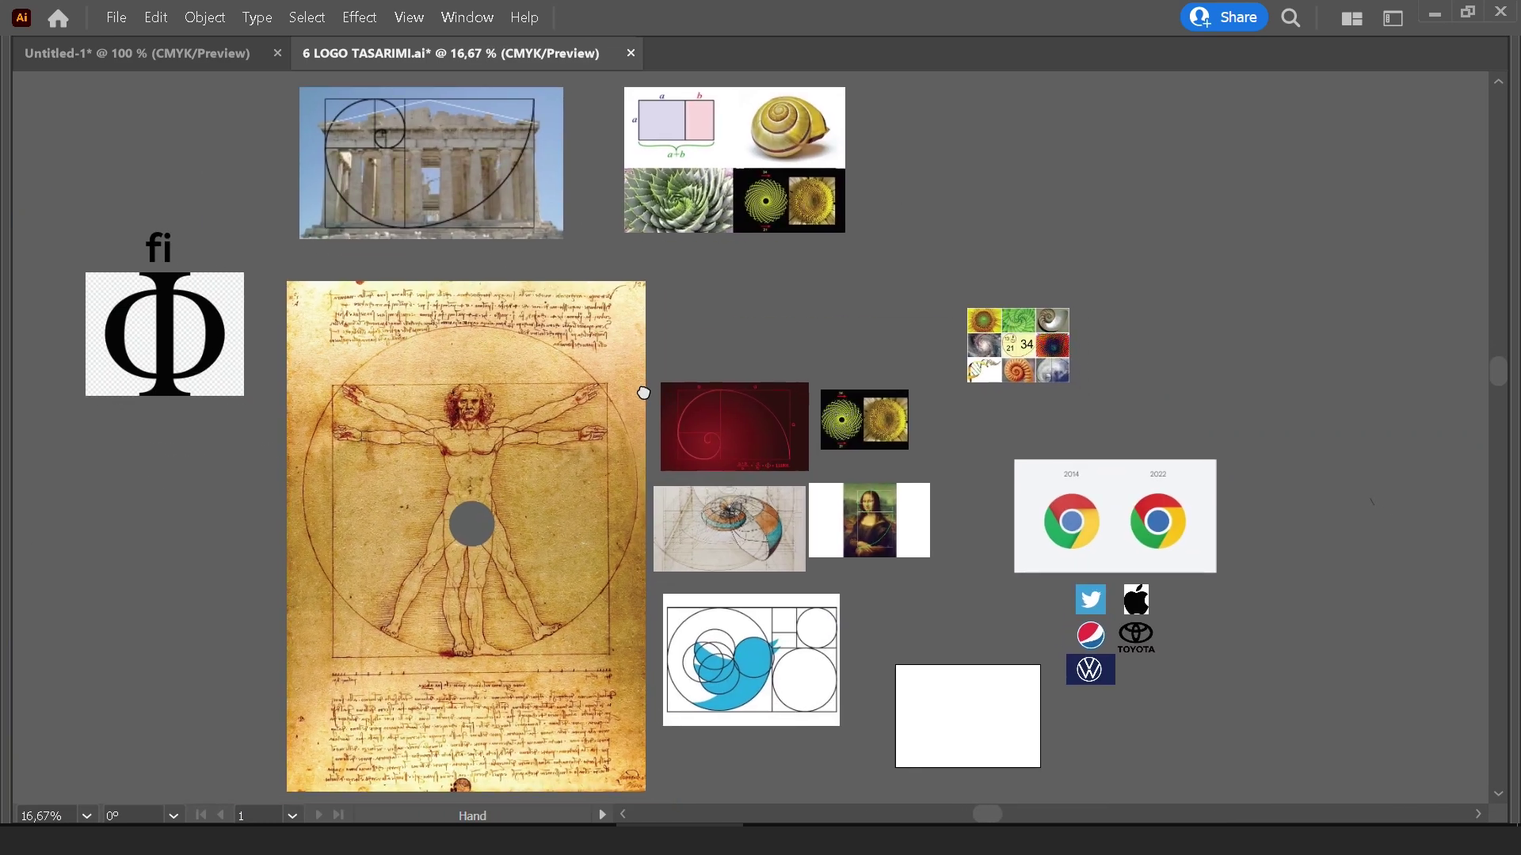
{"action": "scroll", "coordinate": [713, 475], "scroll_direction": "right", "scroll_amount": 2}
{"action": "scroll", "coordinate": [940, 574], "scroll_direction": "down", "scroll_amount": 1}
{"action": "scroll", "coordinate": [903, 514], "scroll_direction": "up", "scroll_amount": 3, "text": "alt"}
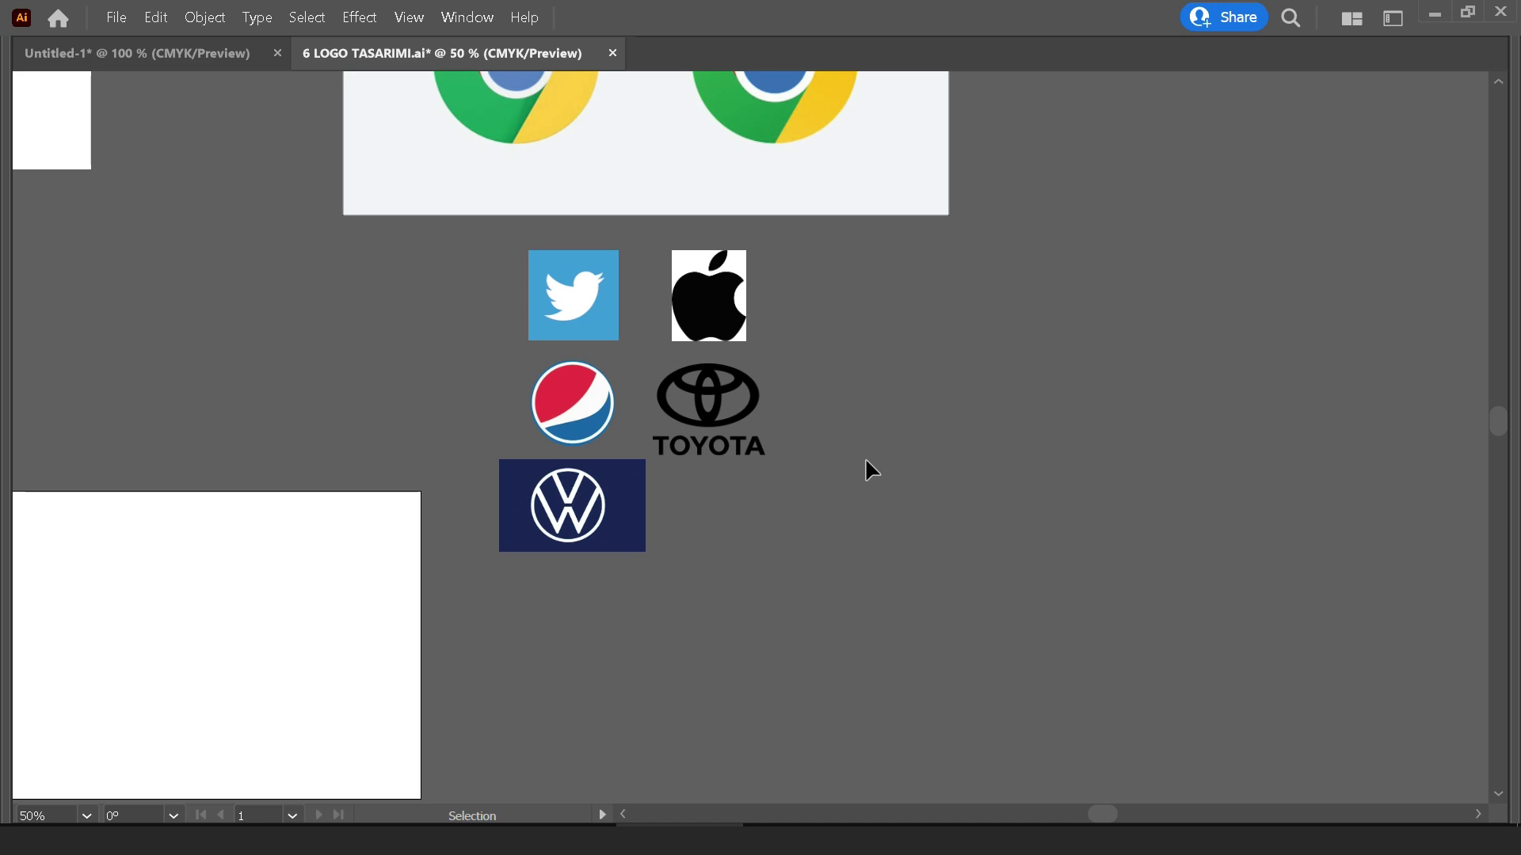
Show the Chrome 2014/2022 comparison fully and scroll across the nearby references
{"action": "mouse_move", "coordinate": [654, 250]}
{"action": "left_mouse_down"}
{"action": "mouse_move", "coordinate": [682, 445]}
{"action": "mouse_move", "coordinate": [740, 562]}
{"action": "left_mouse_up"}
{"action": "scroll", "coordinate": [736, 412], "scroll_direction": "down", "scroll_amount": 1, "text": "alt"}
{"action": "scroll", "coordinate": [662, 458], "scroll_direction": "left", "scroll_amount": 3}
{"action": "scroll", "coordinate": [804, 380], "scroll_direction": "left", "scroll_amount": 2}
{"action": "scroll", "coordinate": [804, 380], "scroll_direction": "down", "scroll_amount": 1}
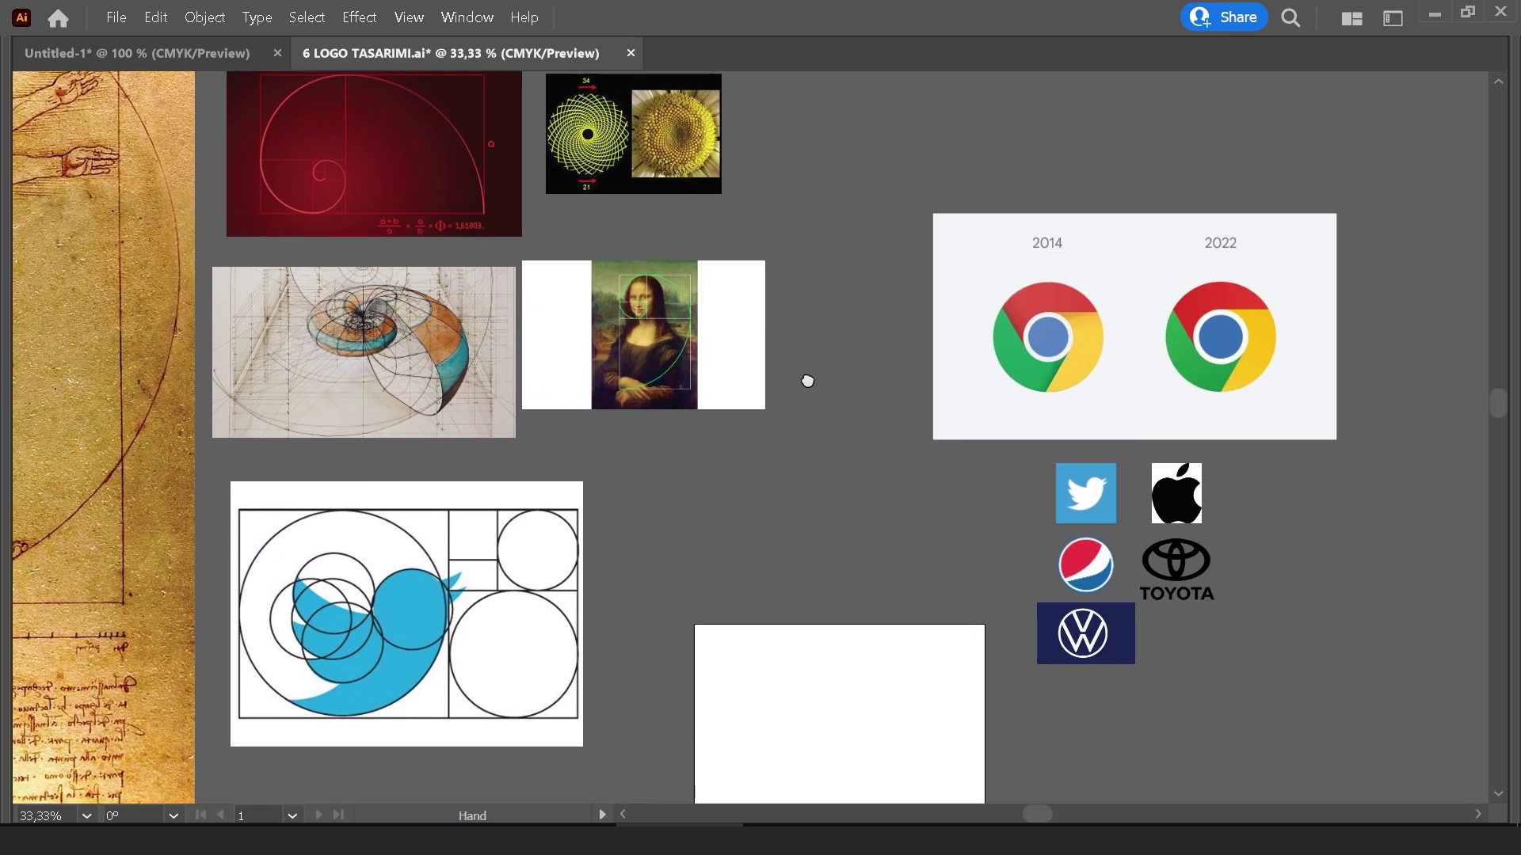
{"action": "scroll", "coordinate": [855, 303], "scroll_direction": "down", "scroll_amount": 1}
{"action": "scroll", "coordinate": [855, 303], "scroll_direction": "left", "scroll_amount": 1}
{"action": "scroll", "coordinate": [624, 431], "scroll_direction": "down", "scroll_amount": 1, "text": "alt"}
{"action": "scroll", "coordinate": [1019, 570], "scroll_direction": "up", "scroll_amount": 8, "text": "alt"}
{"action": "scroll", "coordinate": [672, 475], "scroll_direction": "down", "scroll_amount": 4, "text": "alt"}
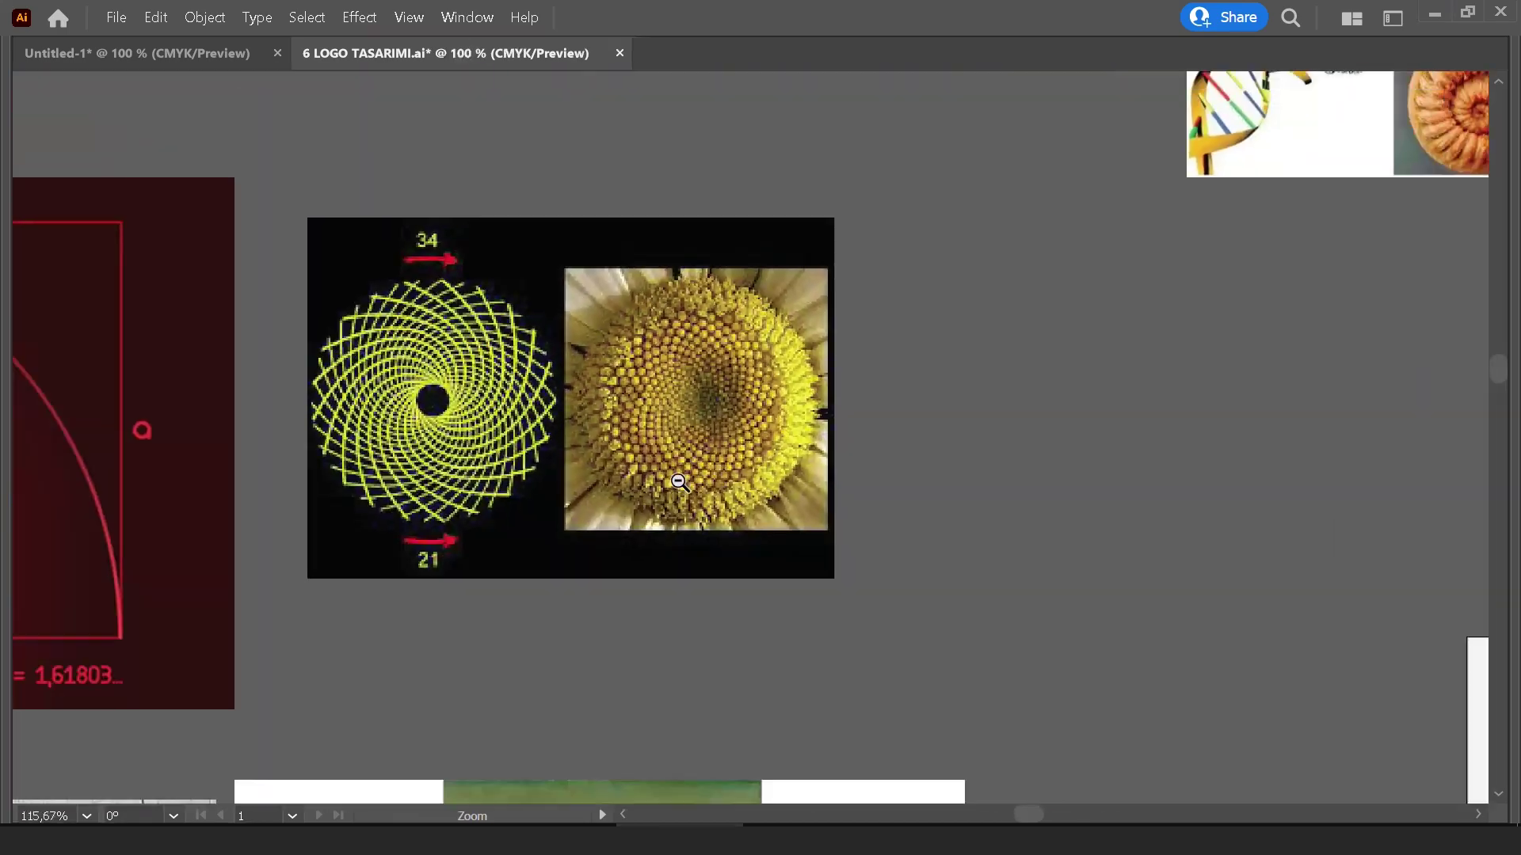
{"action": "scroll", "coordinate": [618, 474], "scroll_direction": "down", "scroll_amount": 1, "text": "alt"}
{"action": "scroll", "coordinate": [618, 475], "scroll_direction": "down", "scroll_amount": 1, "text": "alt"}
{"action": "scroll", "coordinate": [635, 421], "scroll_direction": "left", "scroll_amount": 3}
{"action": "scroll", "coordinate": [635, 422], "scroll_direction": "down", "scroll_amount": 1}
{"action": "scroll", "coordinate": [635, 423], "scroll_direction": "down", "scroll_amount": 1, "text": "alt"}
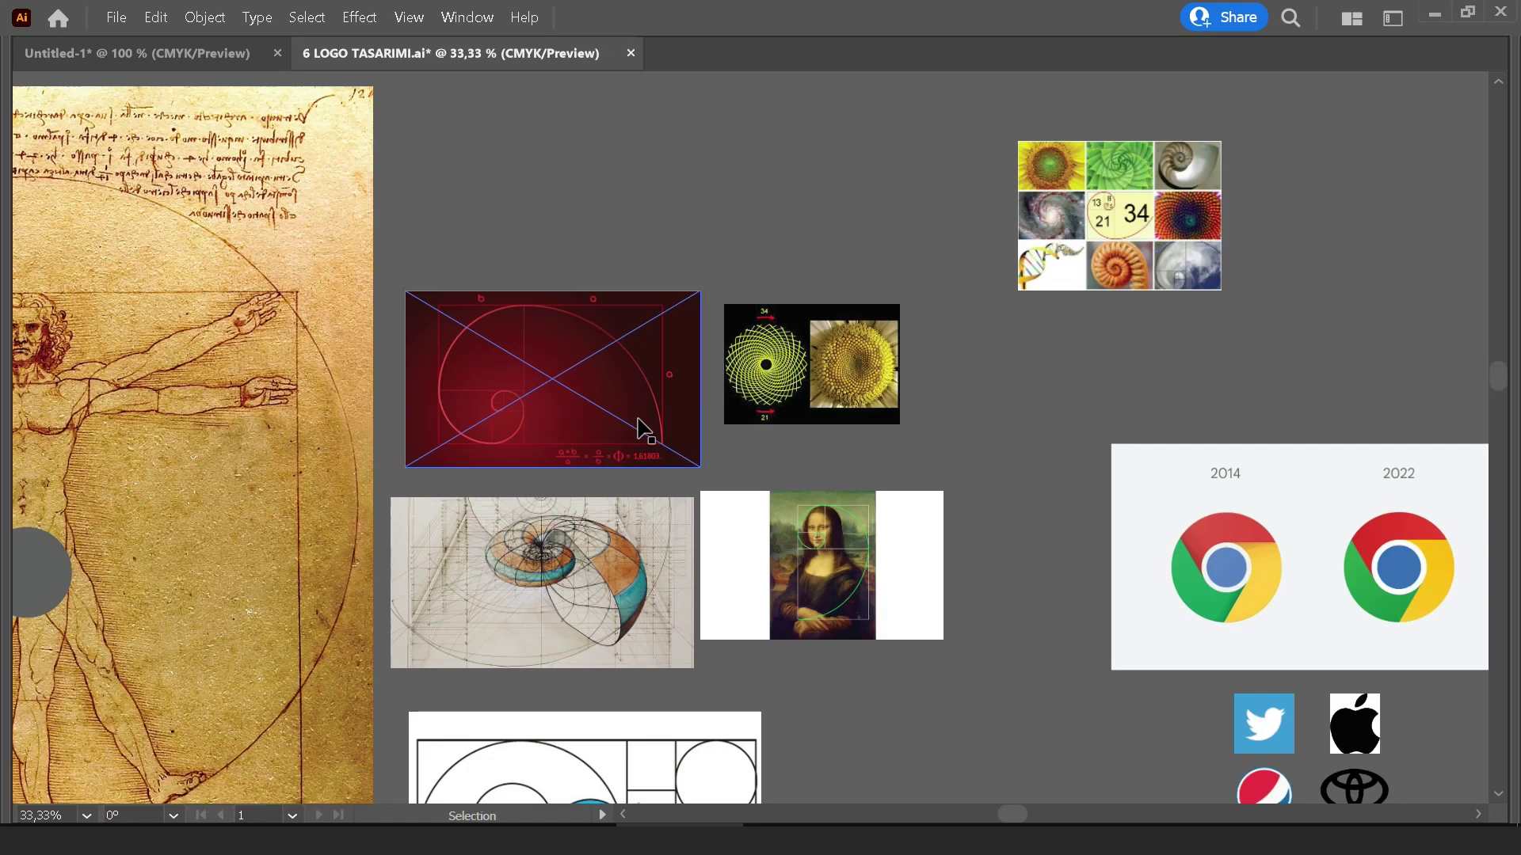
{"action": "scroll", "coordinate": [427, 533], "scroll_direction": "left", "scroll_amount": 5}
{"action": "scroll", "coordinate": [787, 464], "scroll_direction": "left", "scroll_amount": 1}
{"action": "scroll", "coordinate": [787, 464], "scroll_direction": "down", "scroll_amount": 1, "text": "alt"}
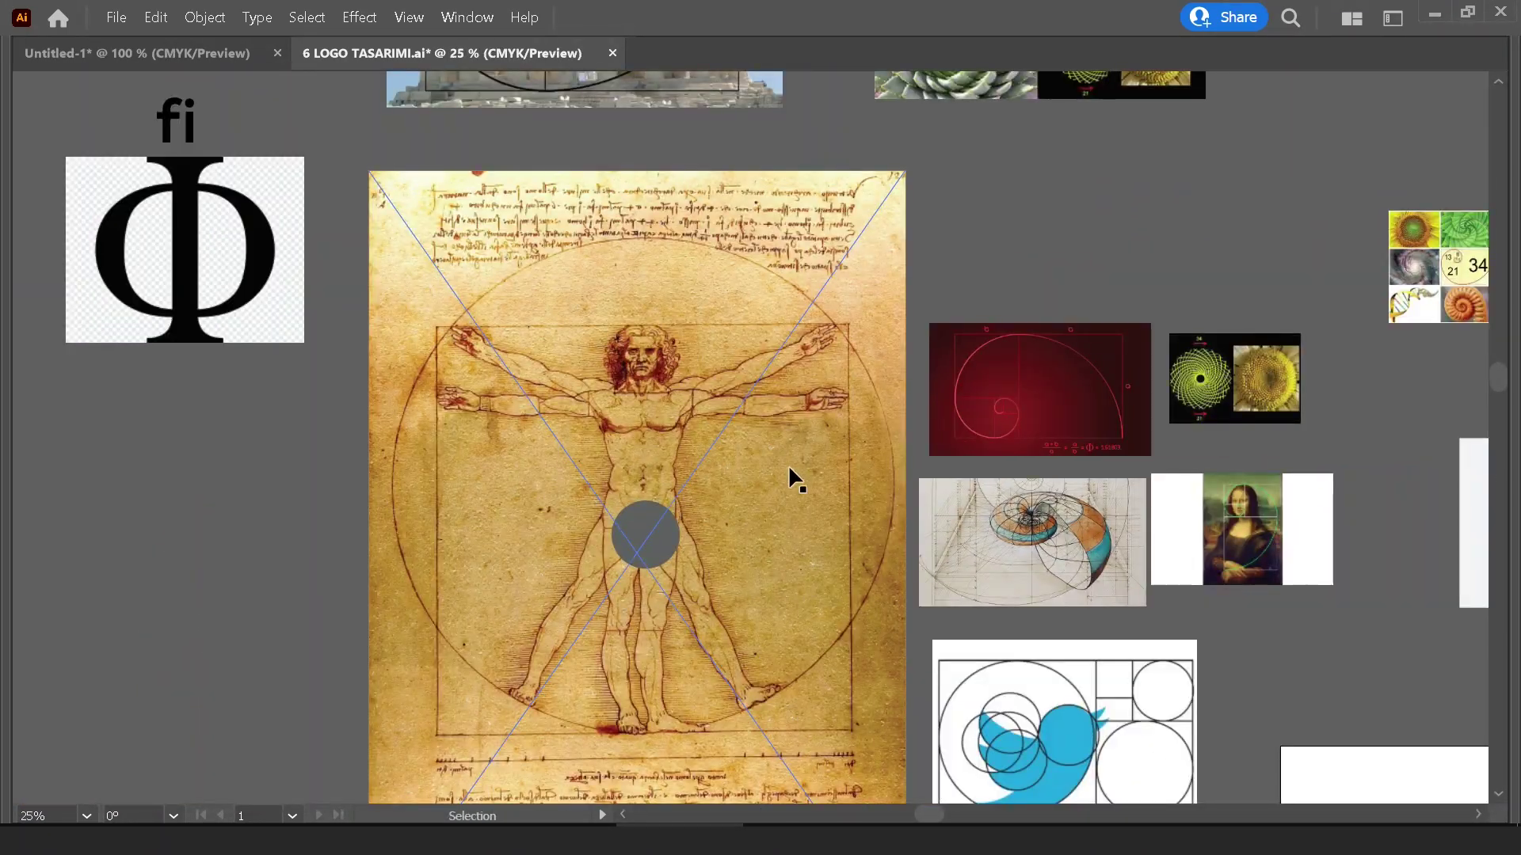
{"action": "scroll", "coordinate": [839, 361], "scroll_direction": "down", "scroll_amount": 1, "text": "alt"}
Zoom in on the Parthenon image and frame it with the Vitruvian drawing
{"action": "left_click_drag", "start_coordinate": [839, 360], "coordinate": [634, 596]}
{"action": "scroll", "coordinate": [903, 315], "scroll_direction": "up", "scroll_amount": 2, "text": "alt"}
{"action": "scroll", "coordinate": [903, 314], "scroll_direction": "up", "scroll_amount": 1, "text": "alt"}
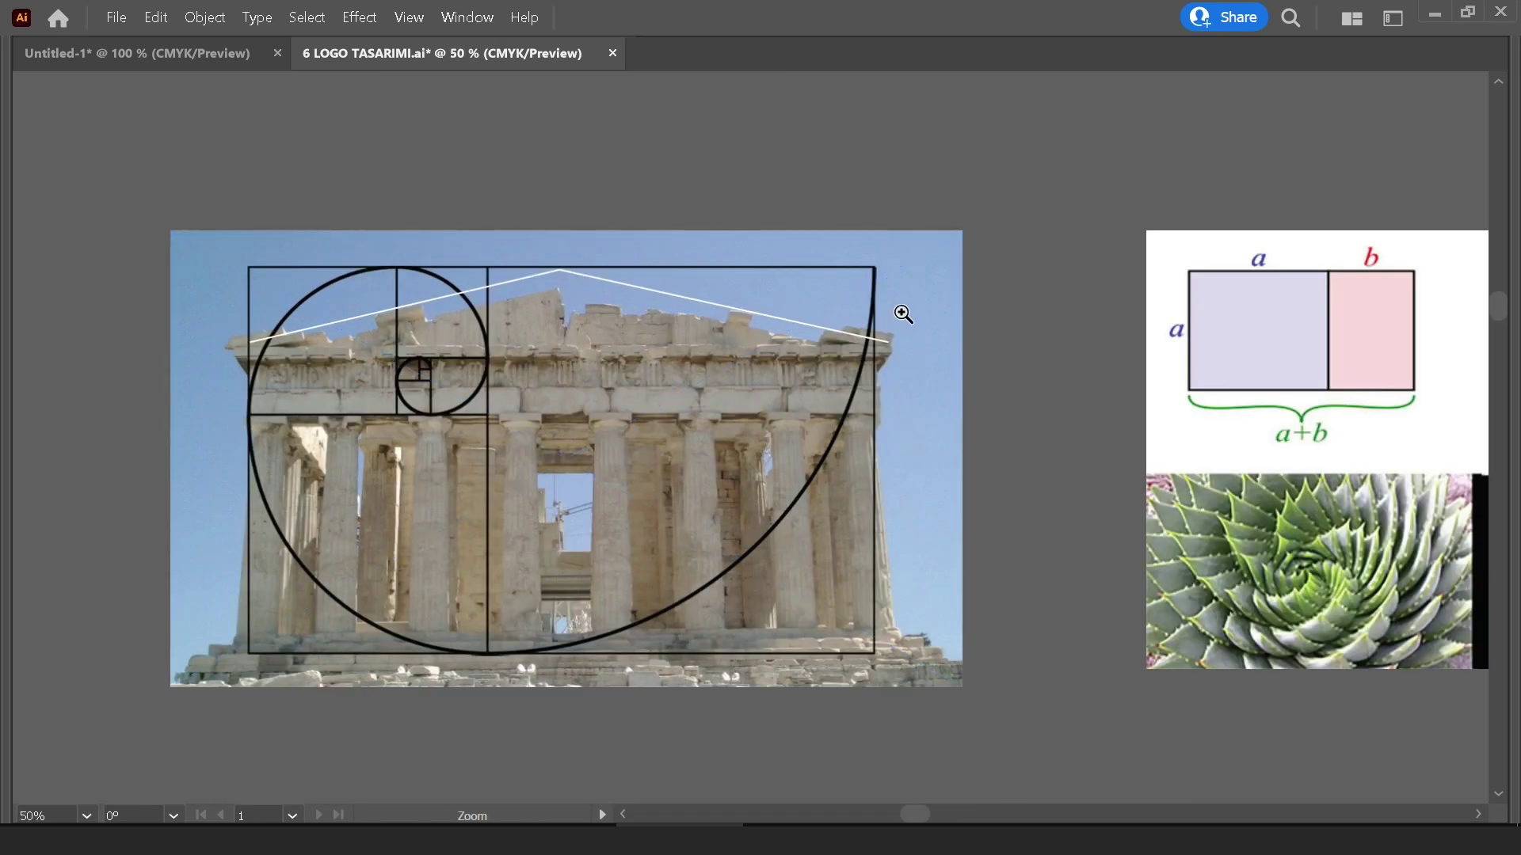
{"action": "scroll", "coordinate": [1049, 514], "scroll_direction": "down", "scroll_amount": 1, "text": "alt"}
{"action": "scroll", "coordinate": [1049, 515], "scroll_direction": "down", "scroll_amount": 1, "text": "alt"}
{"action": "scroll", "coordinate": [871, 436], "scroll_direction": "down", "scroll_amount": 3}
{"action": "scroll", "coordinate": [871, 436], "scroll_direction": "right", "scroll_amount": 5}
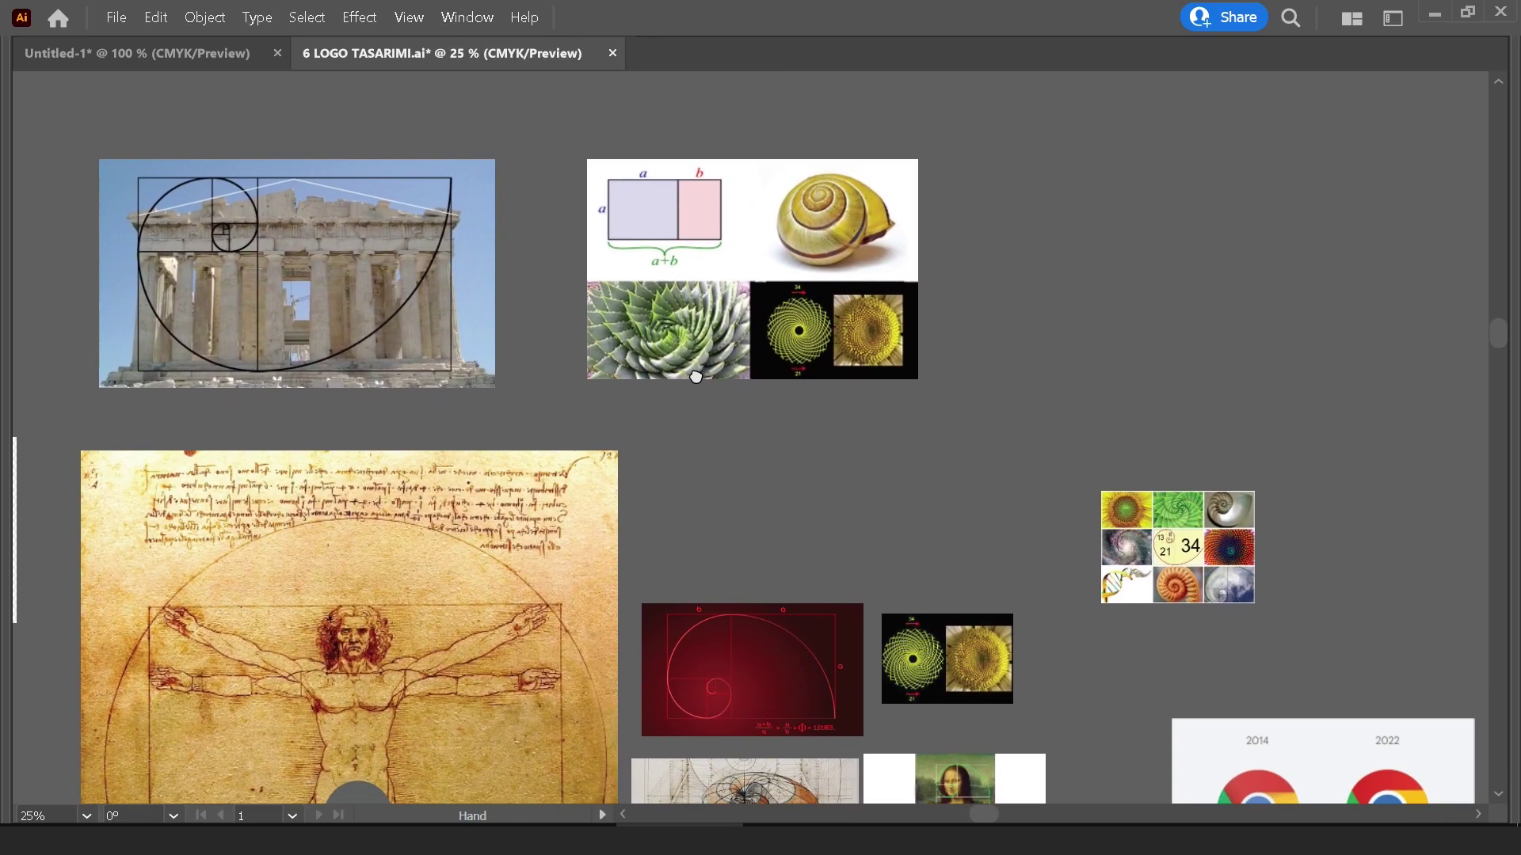
{"action": "scroll", "coordinate": [722, 366], "scroll_direction": "down", "scroll_amount": 1, "text": "alt"}
{"action": "left_click_drag", "start_coordinate": [1008, 536], "coordinate": [901, 375]}
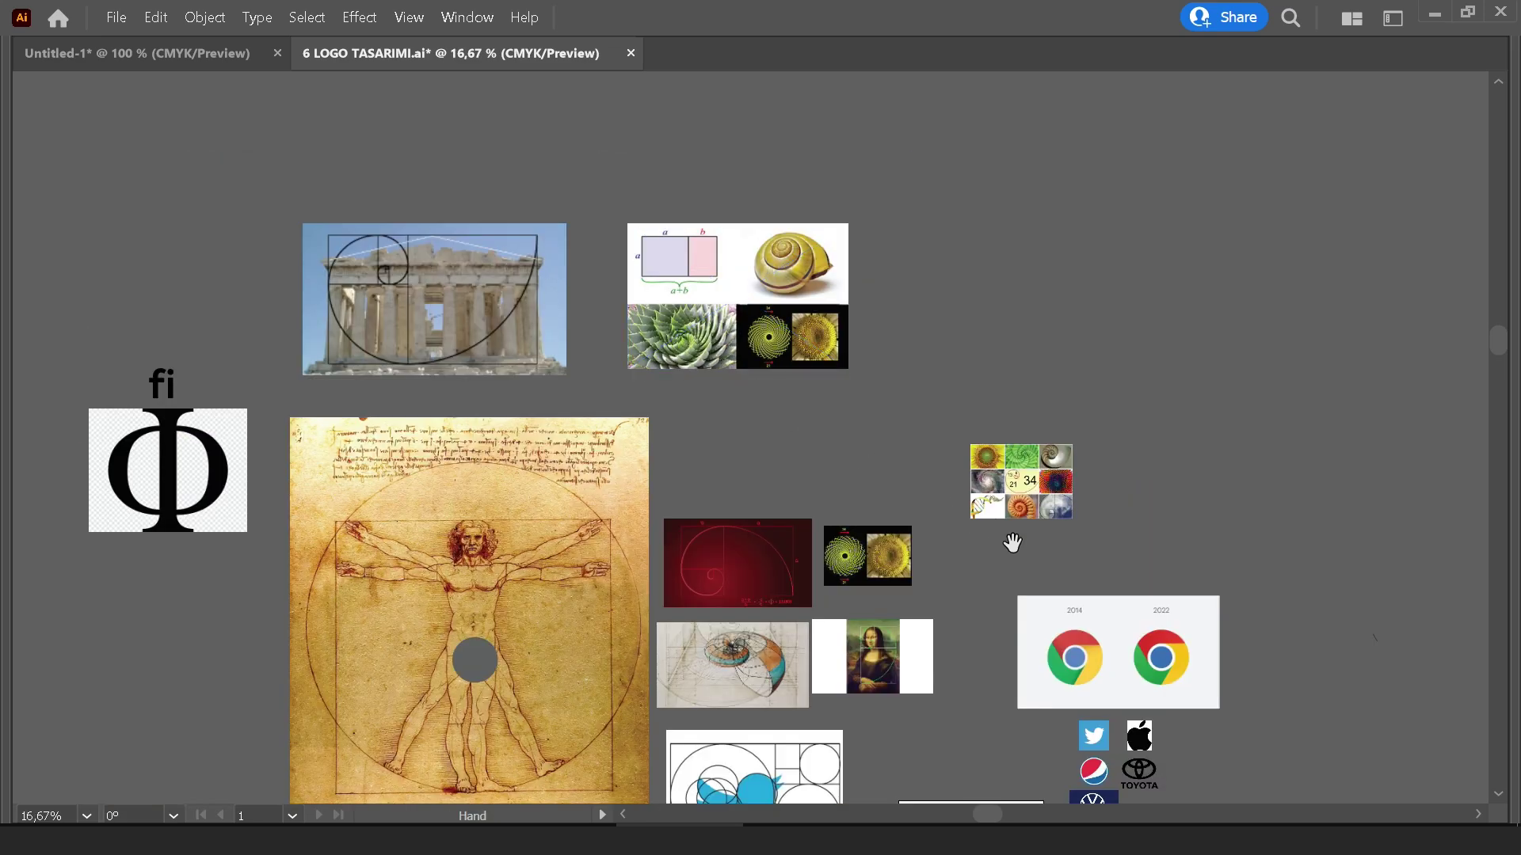
{"action": "left_click_drag", "start_coordinate": [1008, 536], "coordinate": [901, 377]}
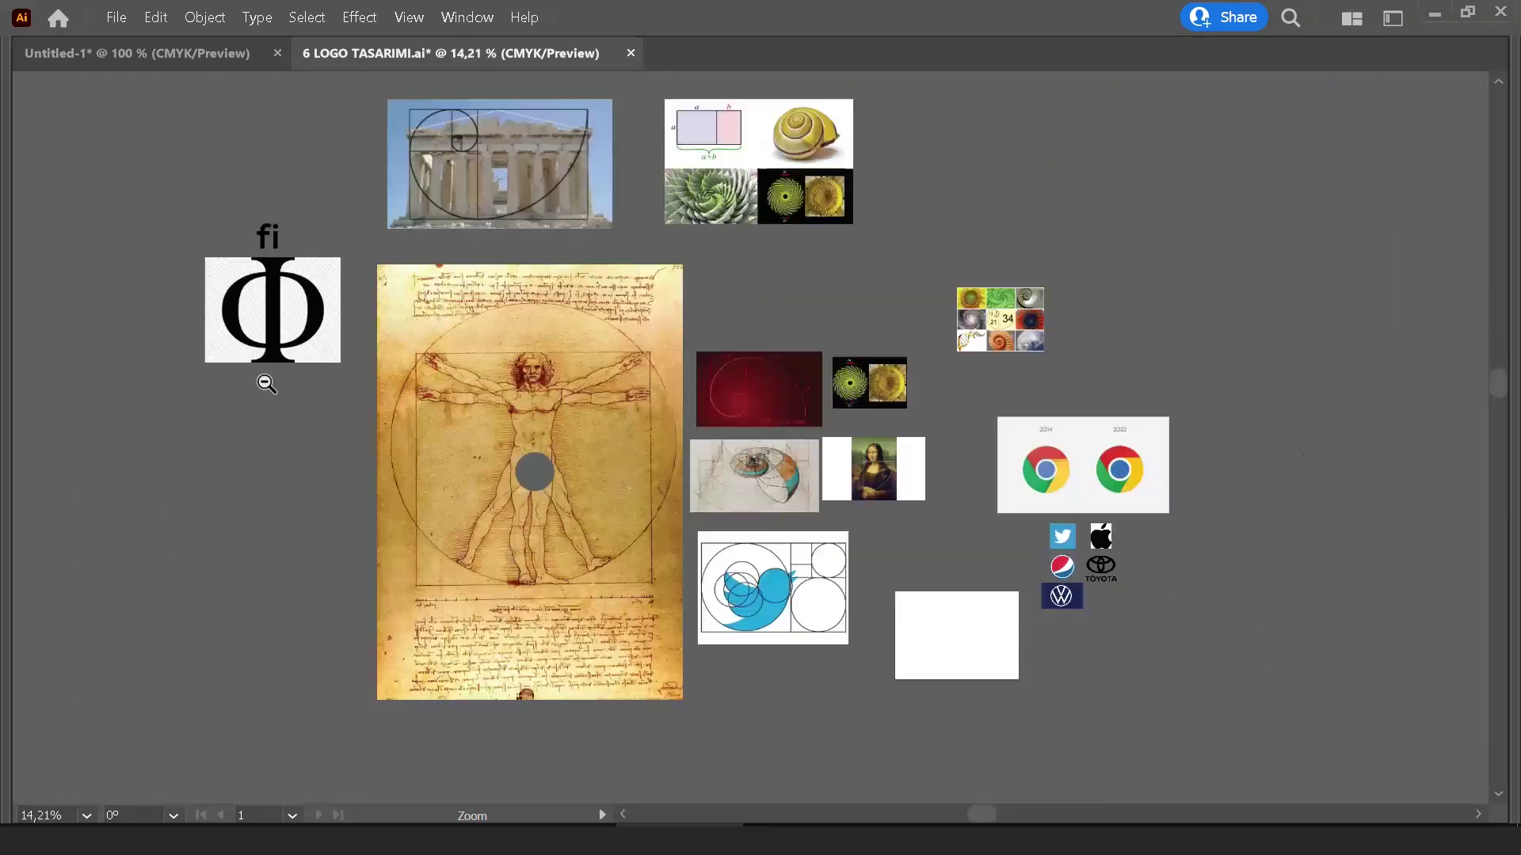
Pan past the Φ and Vitruvian images to centre the golden spiral and Fibonacci grid
{"action": "mouse_move", "coordinate": [304, 398]}
{"action": "left_mouse_down"}
{"action": "mouse_move", "coordinate": [479, 492]}
{"action": "mouse_move", "coordinate": [521, 428]}
{"action": "left_mouse_up"}
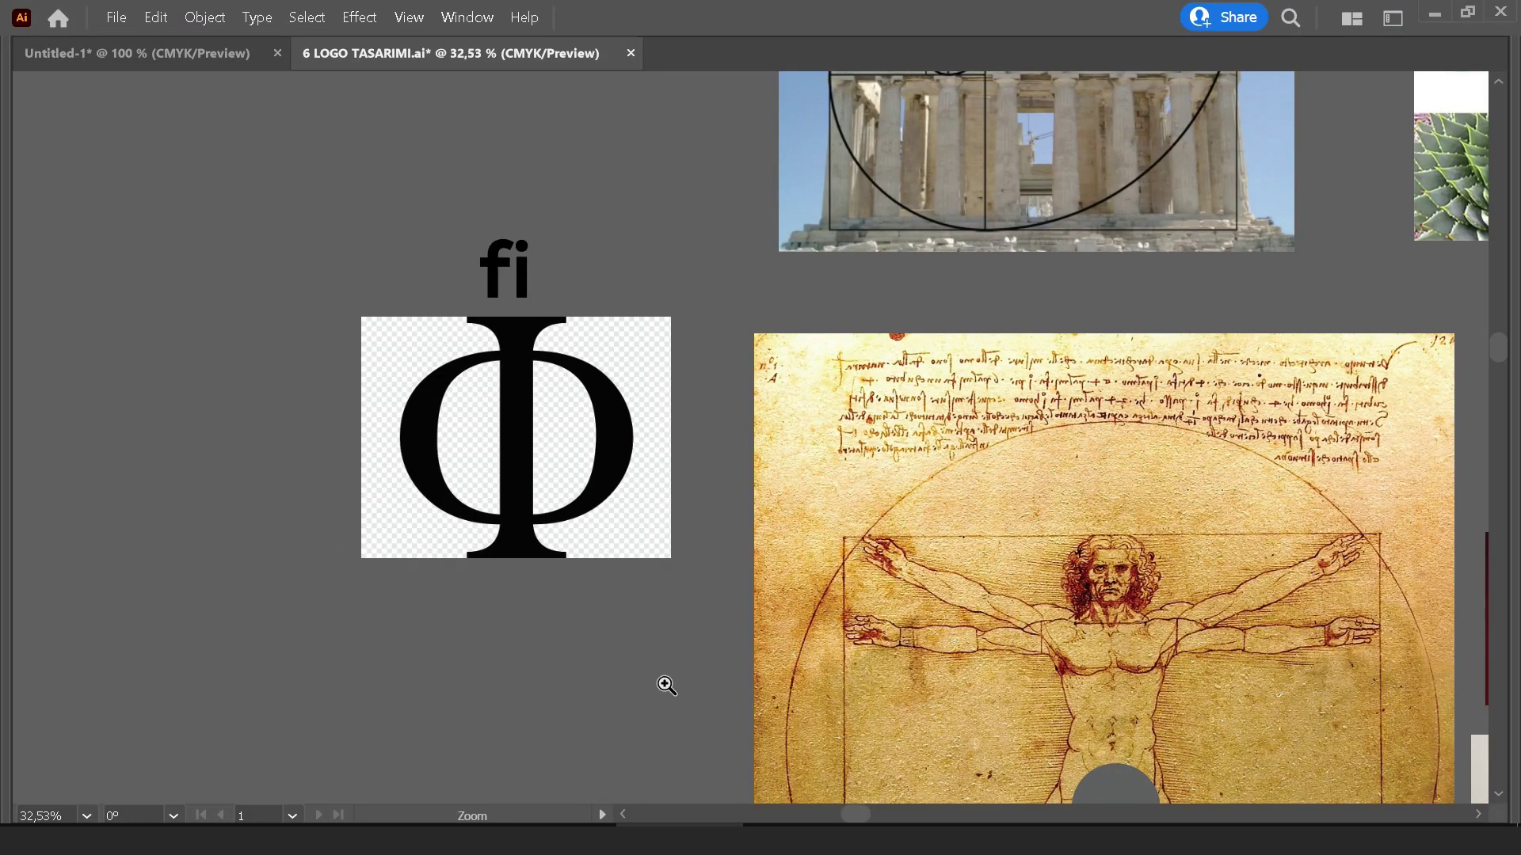
{"action": "left_click_drag", "start_coordinate": [666, 685], "coordinate": [578, 424]}
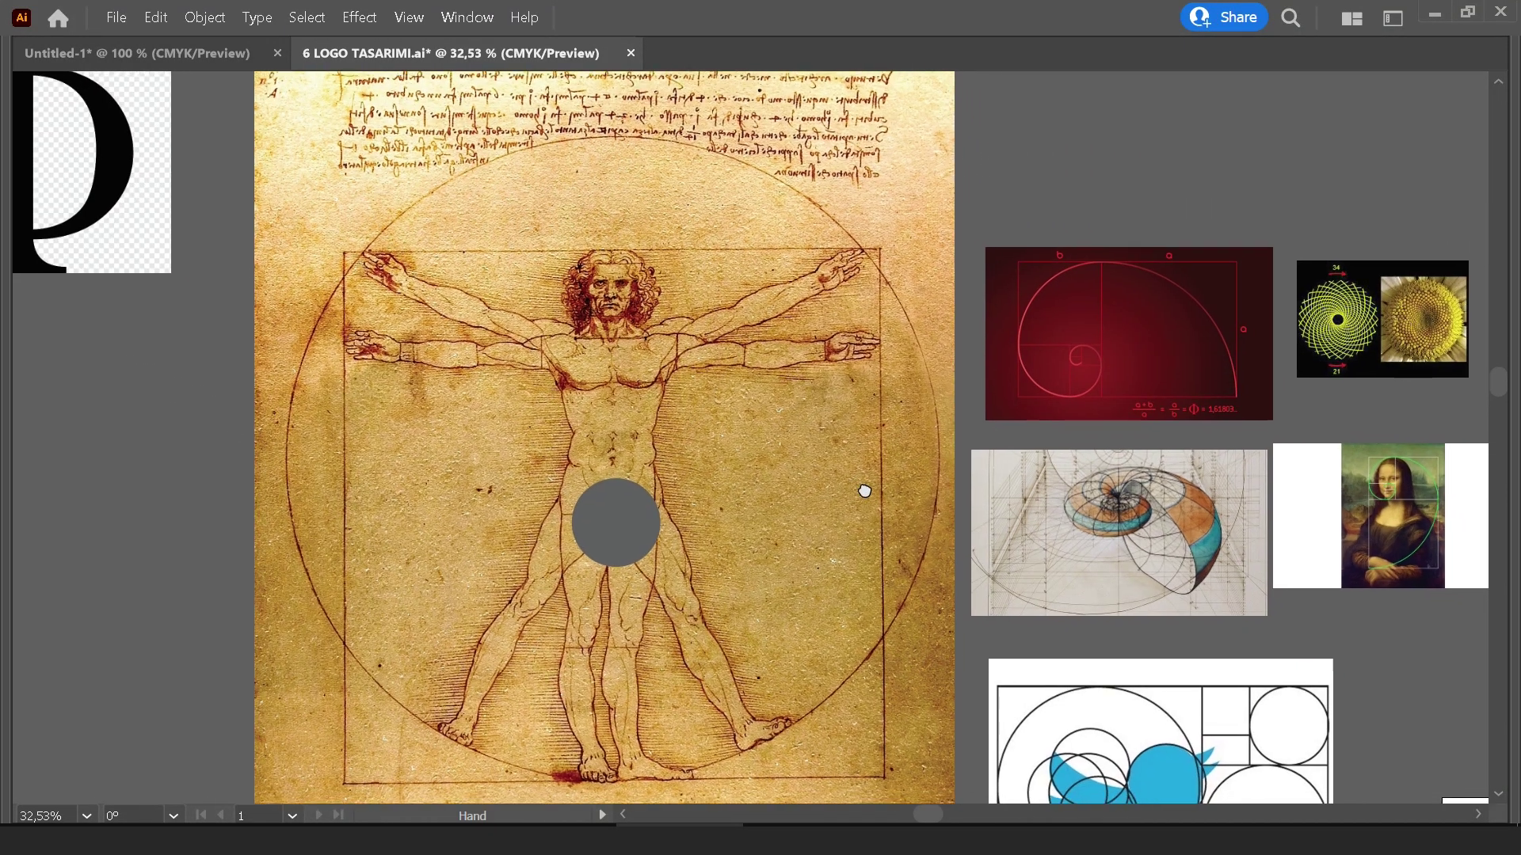
{"action": "left_click_drag", "start_coordinate": [864, 491], "coordinate": [744, 424]}
{"action": "left_click_drag", "start_coordinate": [879, 424], "coordinate": [682, 413]}
{"action": "left_click_drag", "start_coordinate": [804, 444], "coordinate": [700, 580]}
{"action": "left_click", "coordinate": [931, 555]}
{"action": "left_click_drag", "start_coordinate": [759, 367], "coordinate": [745, 474]}
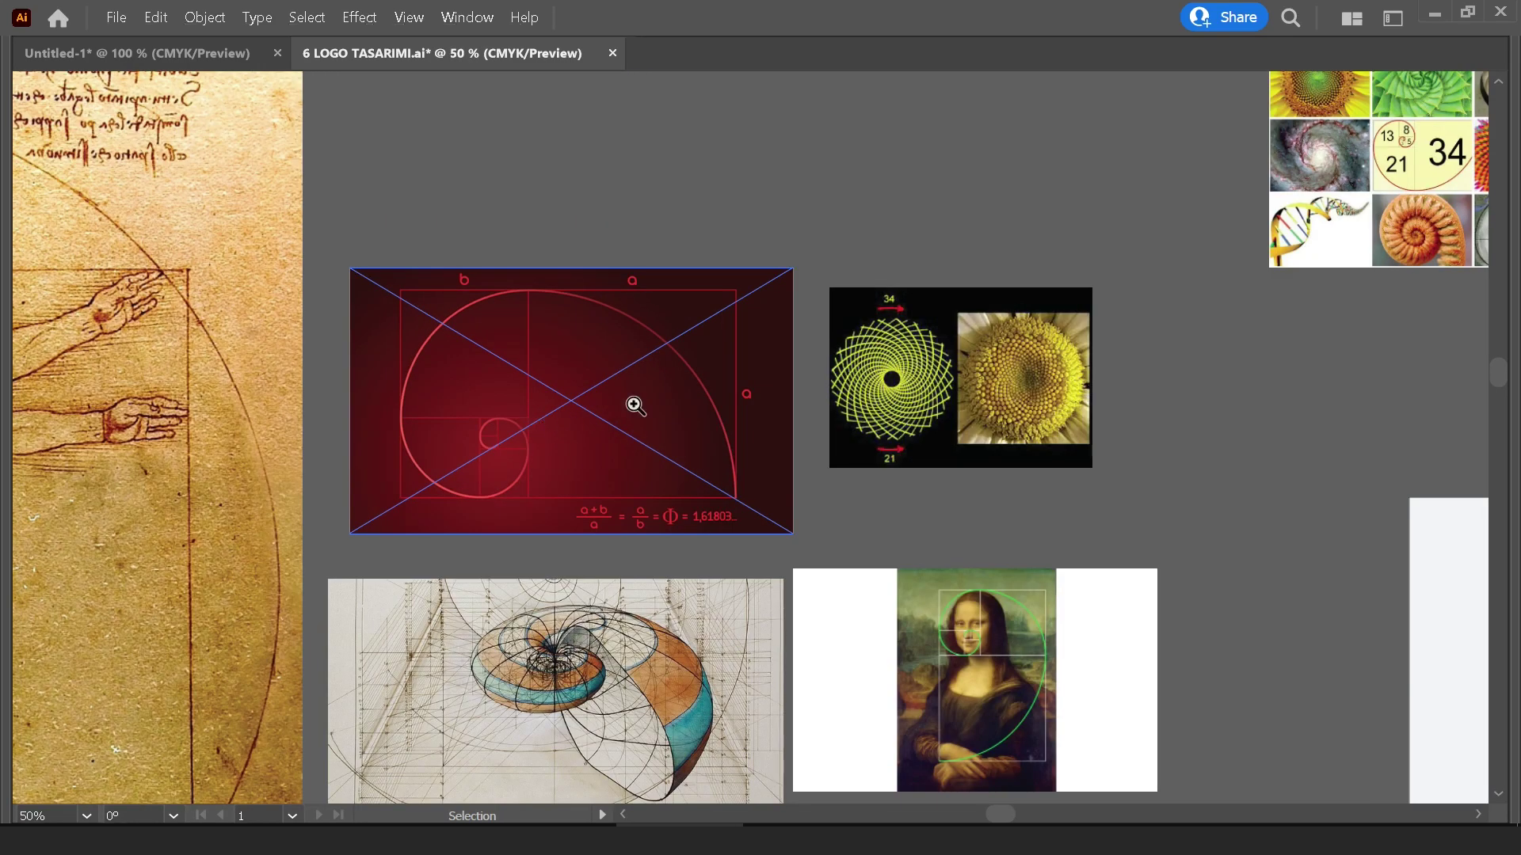
{"action": "left_click_drag", "start_coordinate": [931, 219], "coordinate": [730, 488]}
{"action": "left_click_drag", "start_coordinate": [1099, 480], "coordinate": [730, 488]}
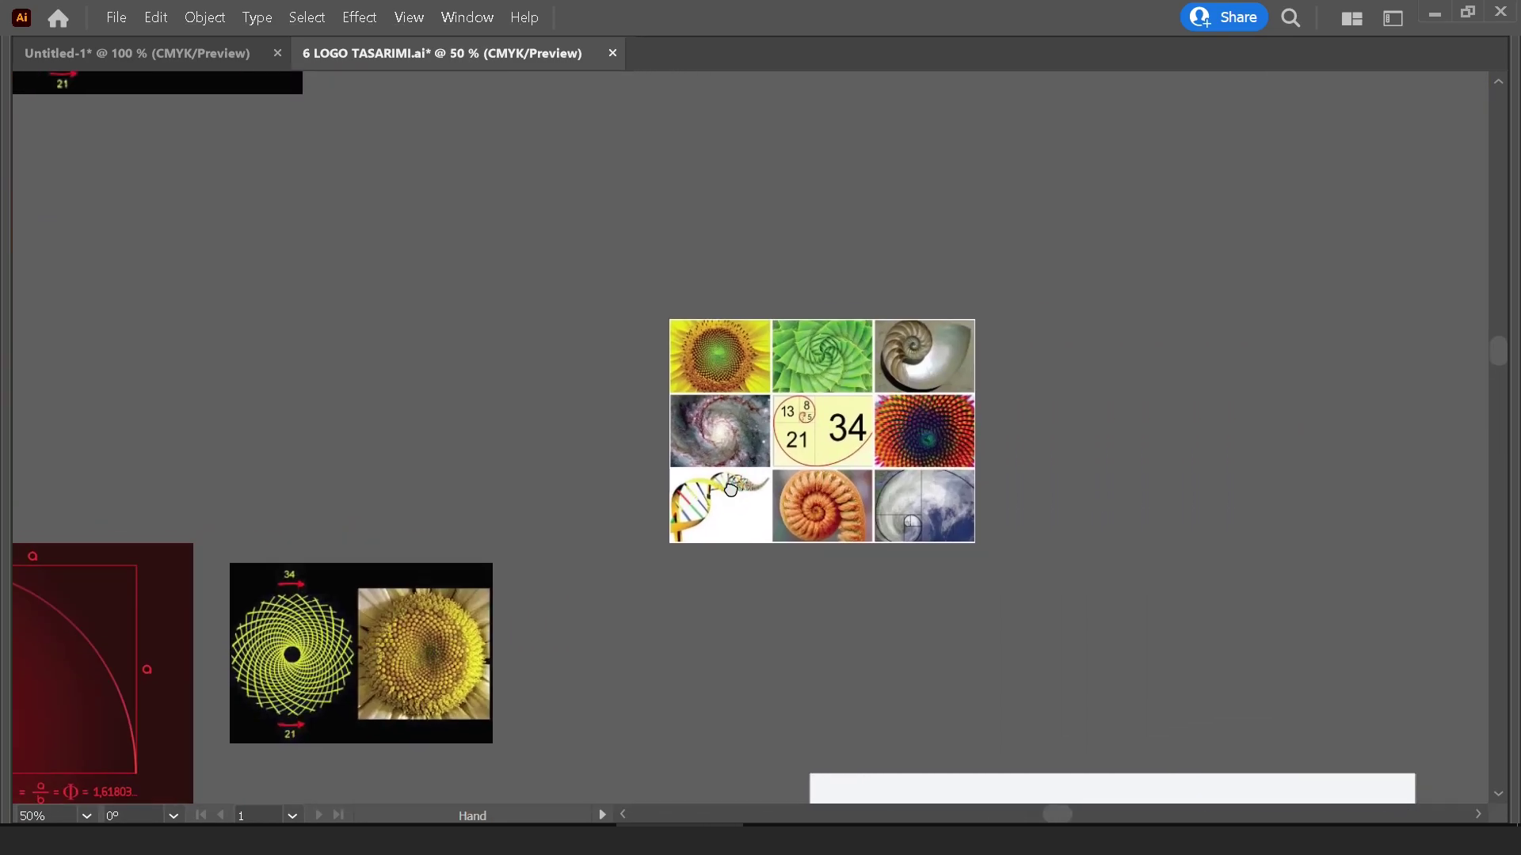
Select the Fibonacci grid, then pan back to zoom around the Φ symbol image
{"action": "left_click", "coordinate": [842, 428]}
{"action": "scroll", "coordinate": [844, 433], "scroll_direction": "up", "scroll_amount": 3}
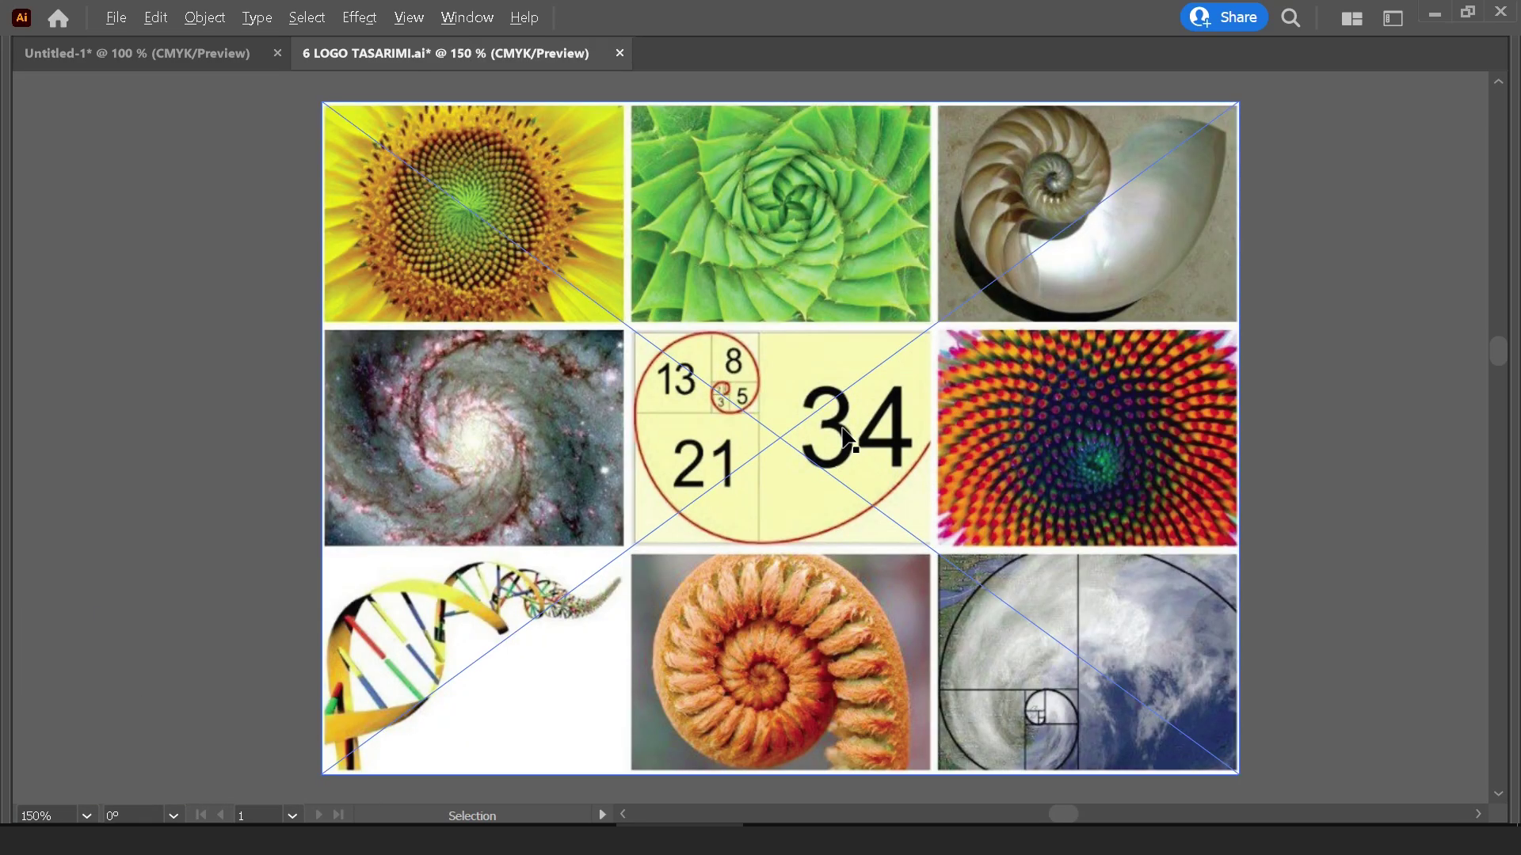
{"action": "scroll", "coordinate": [844, 431], "scroll_direction": "down", "scroll_amount": 1}
{"action": "scroll", "coordinate": [846, 434], "scroll_direction": "down", "scroll_amount": 2}
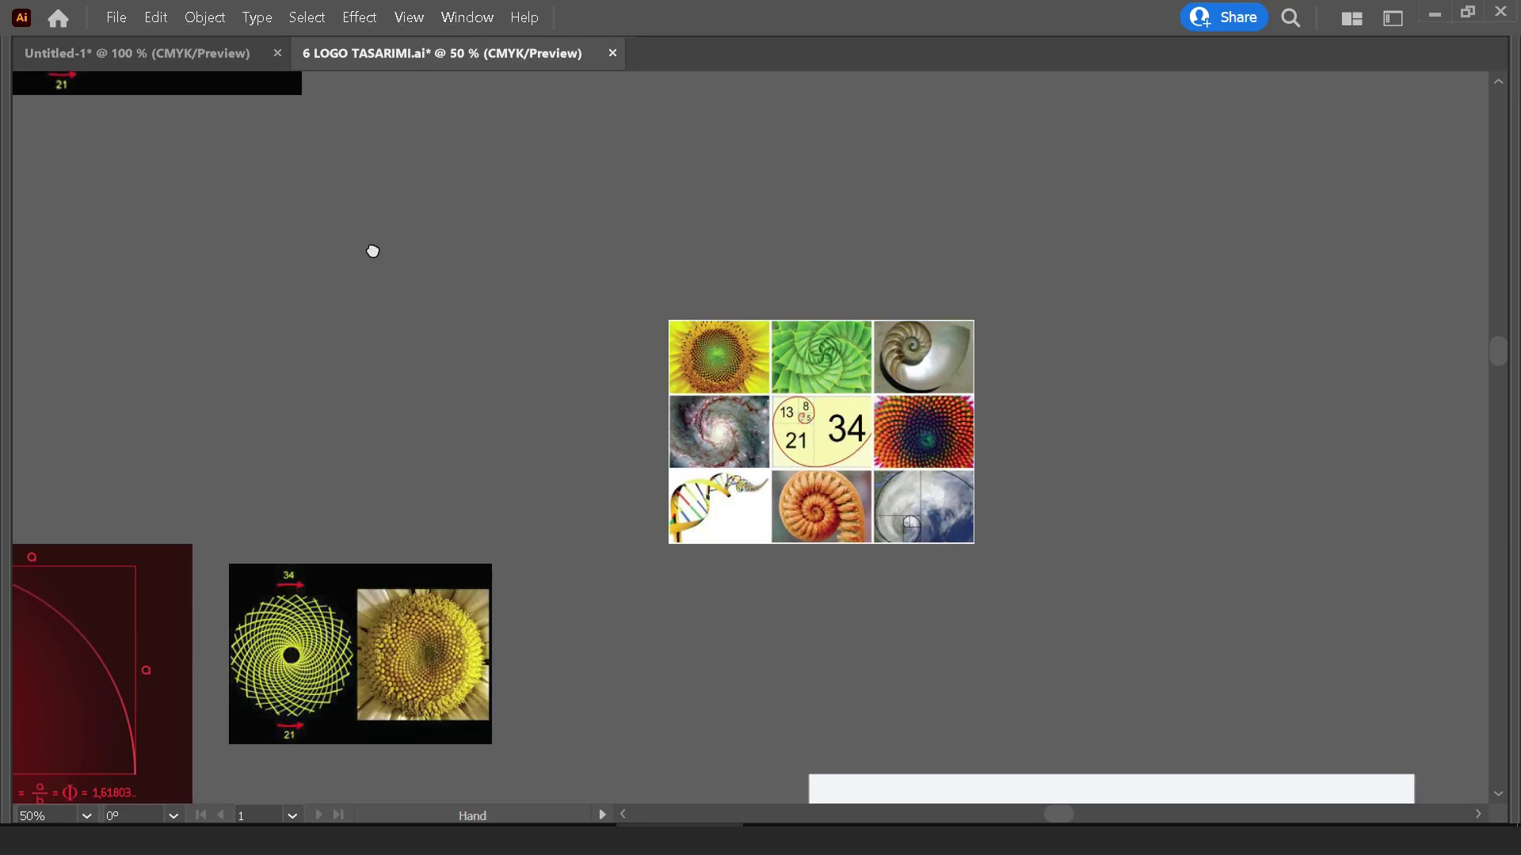
{"action": "left_click_drag", "start_coordinate": [373, 247], "coordinate": [679, 516]}
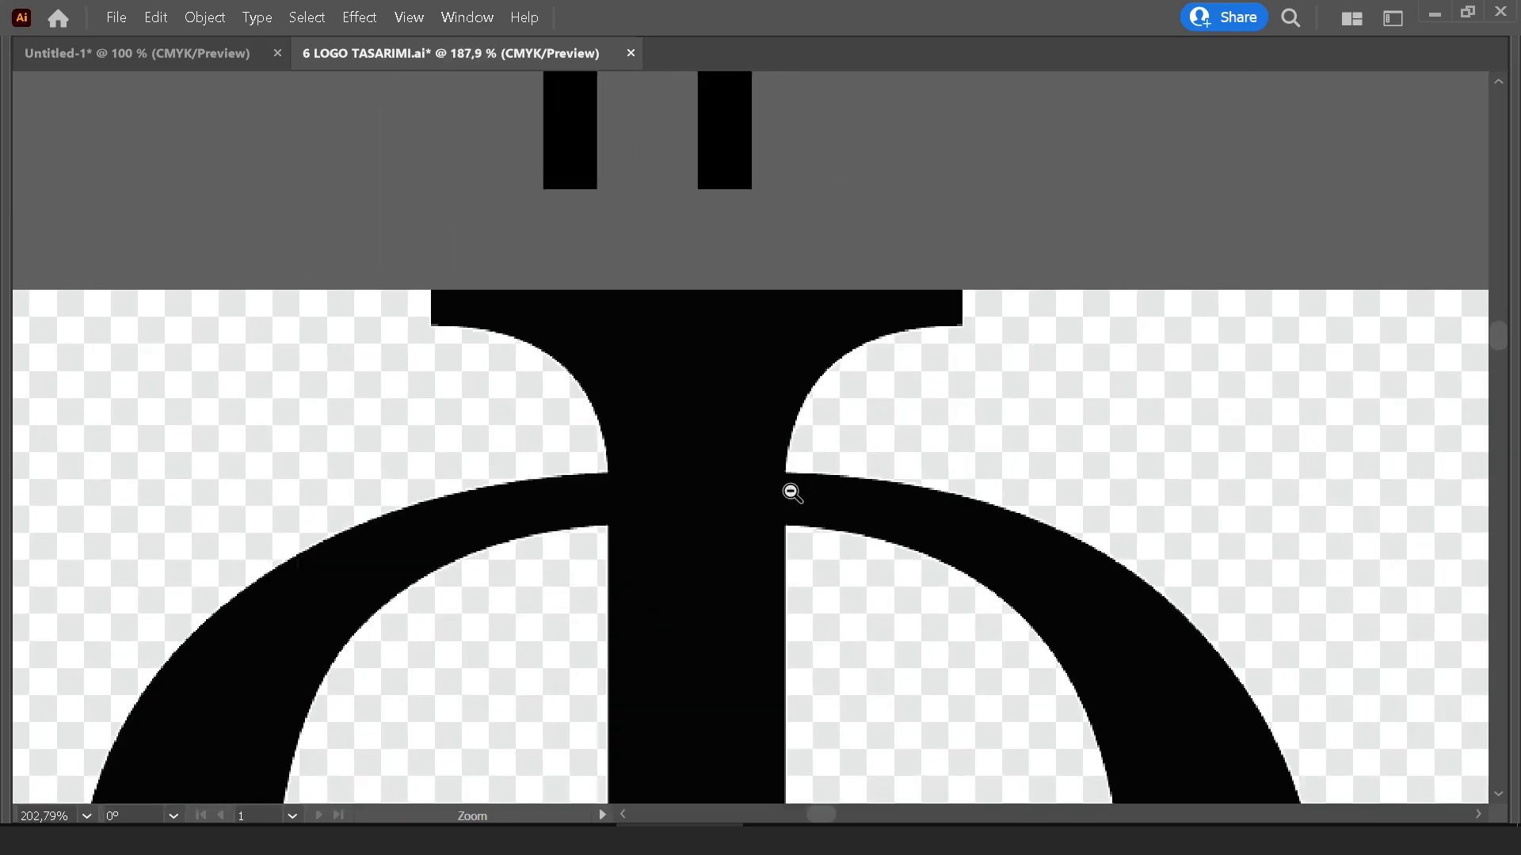
{"action": "scroll", "coordinate": [266, 384], "scroll_direction": "down", "scroll_amount": 3}
{"action": "scroll", "coordinate": [267, 384], "scroll_direction": "up", "scroll_amount": 1}
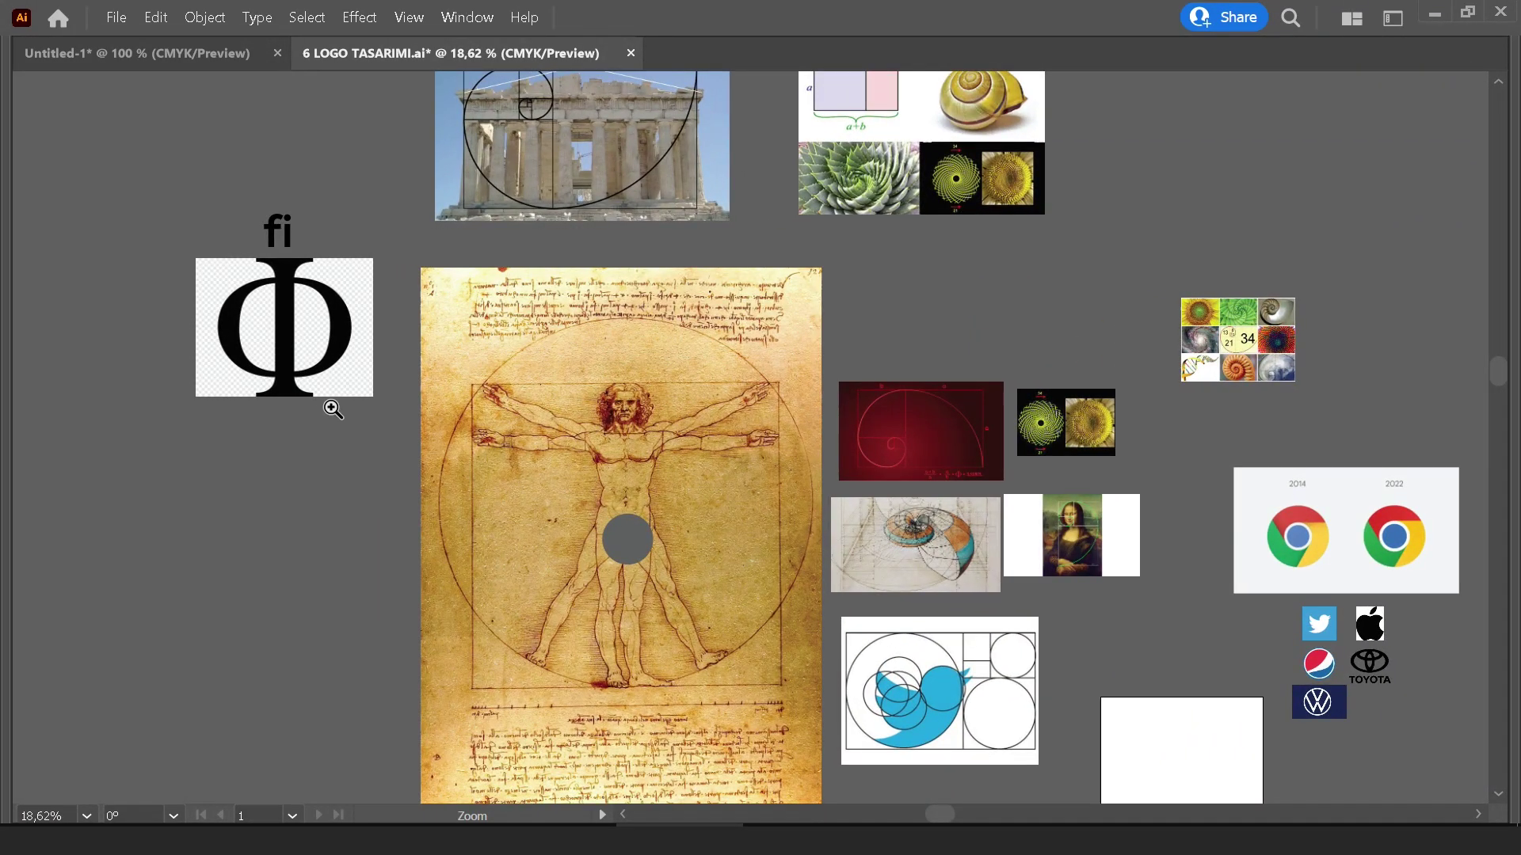
{"action": "left_click_drag", "start_coordinate": [310, 406], "coordinate": [478, 491]}
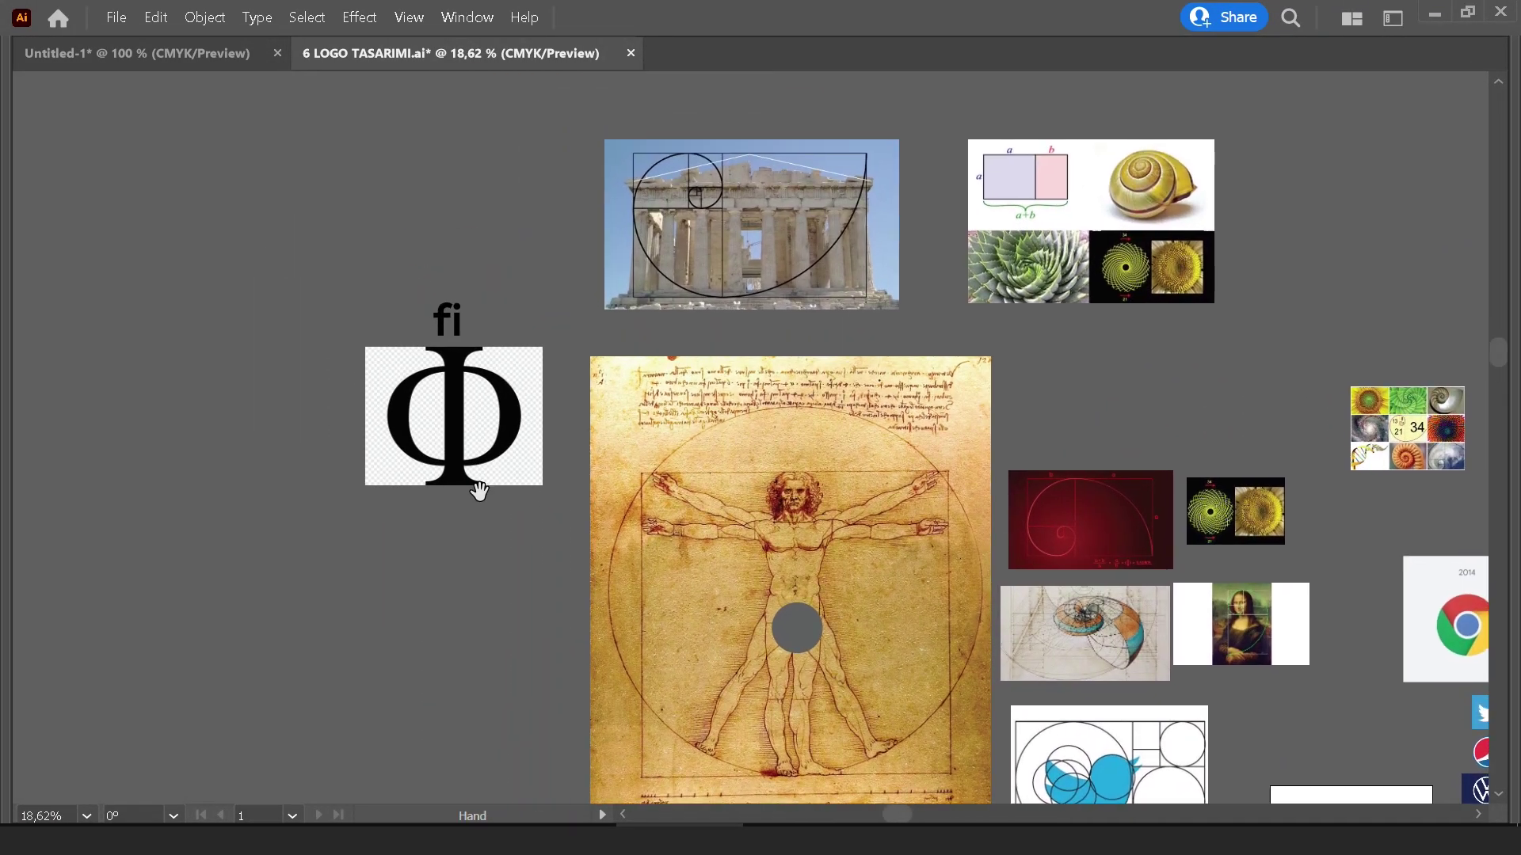
{"action": "scroll", "coordinate": [407, 468], "scroll_direction": "up", "scroll_amount": 2}
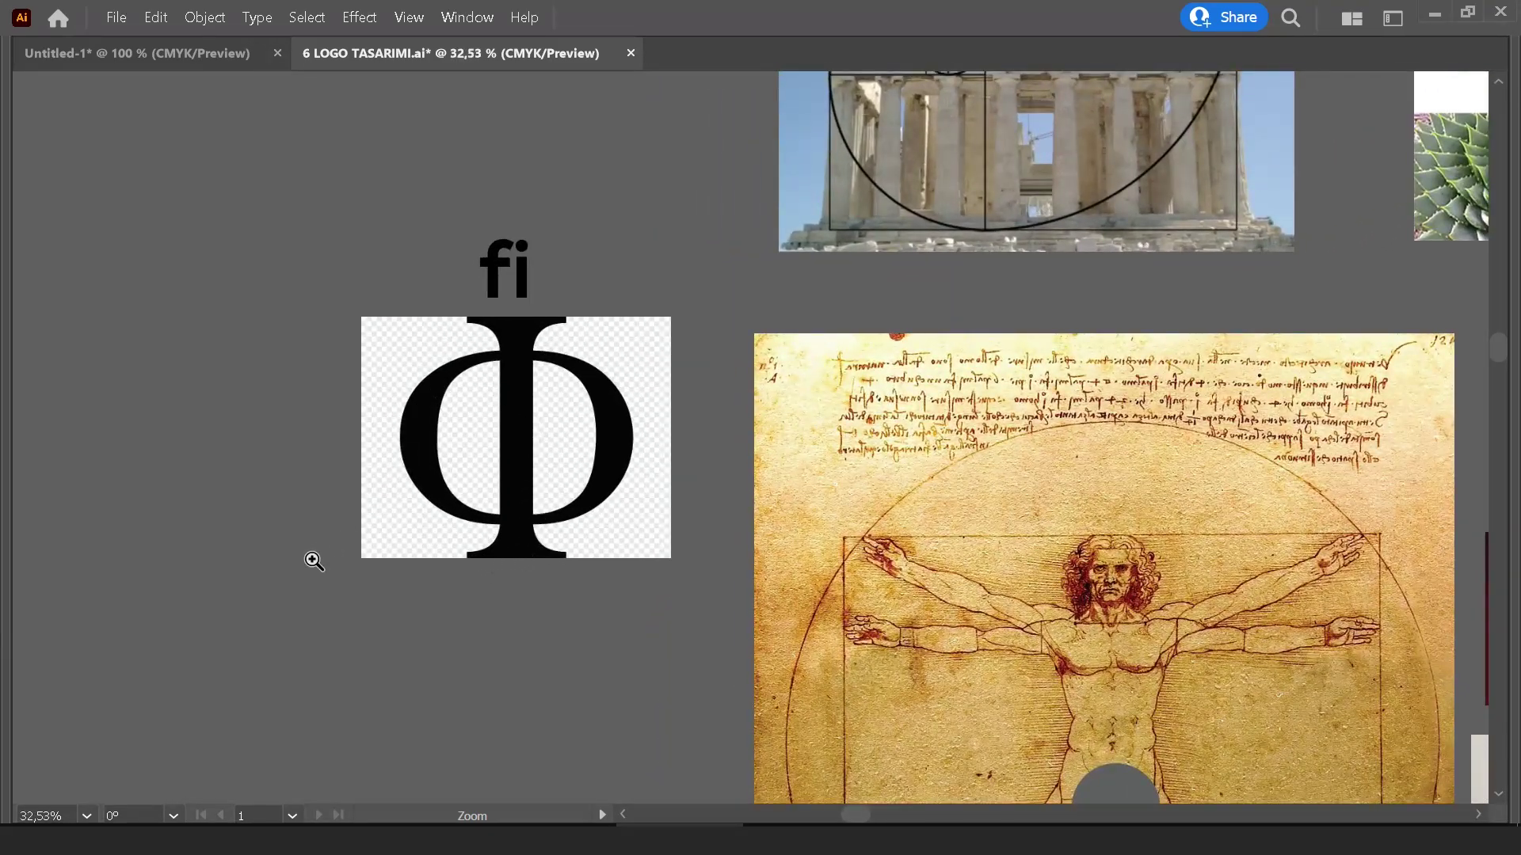
Pan right across the golden spiral images and select the Mona Lisa reference
{"action": "left_click_drag", "start_coordinate": [947, 694], "coordinate": [548, 420]}
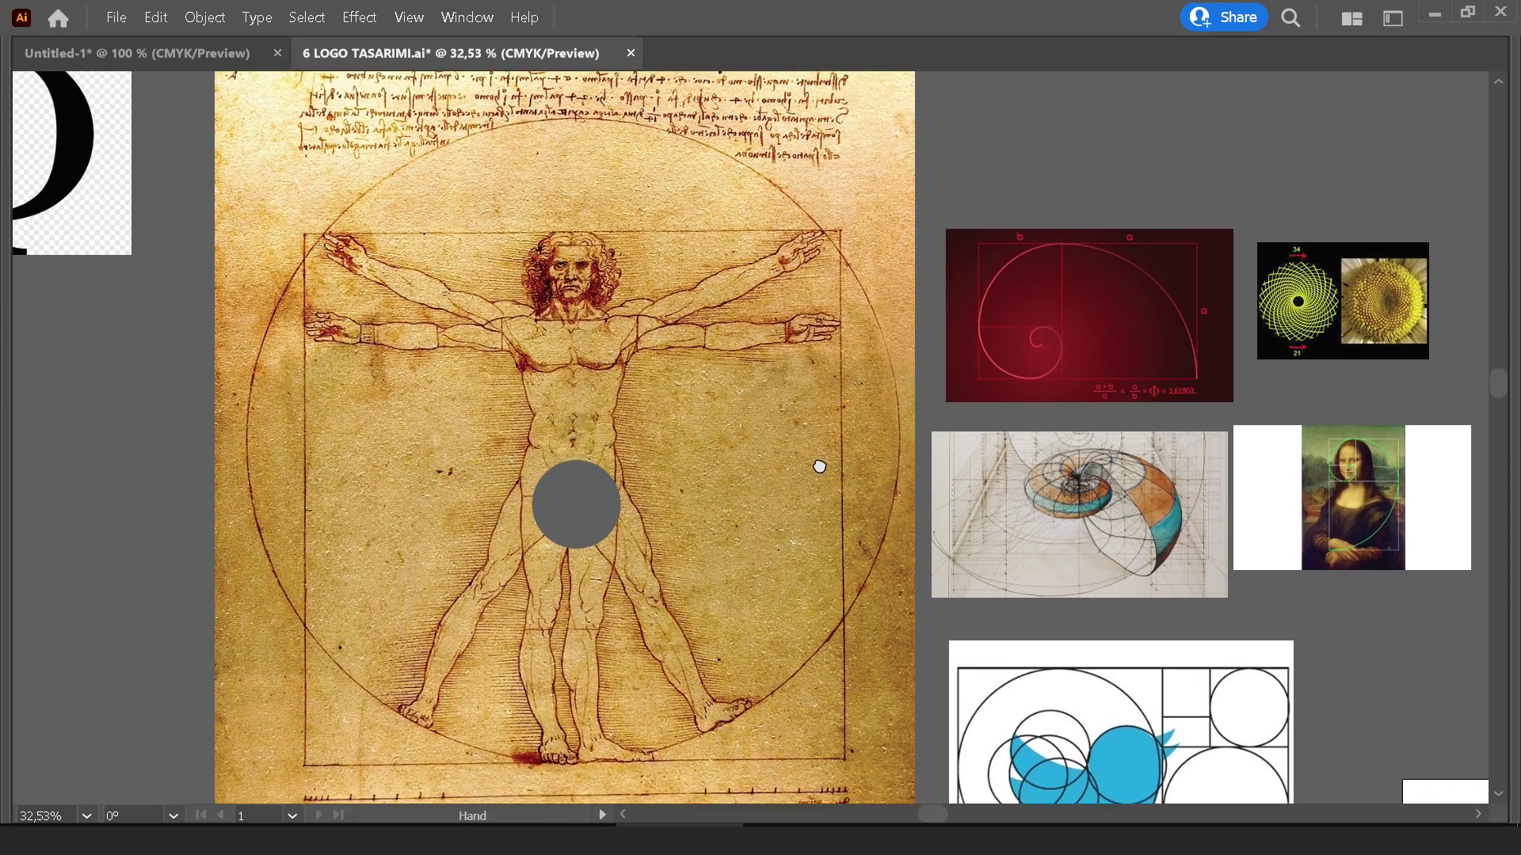
{"action": "left_click_drag", "start_coordinate": [879, 491], "coordinate": [678, 405]}
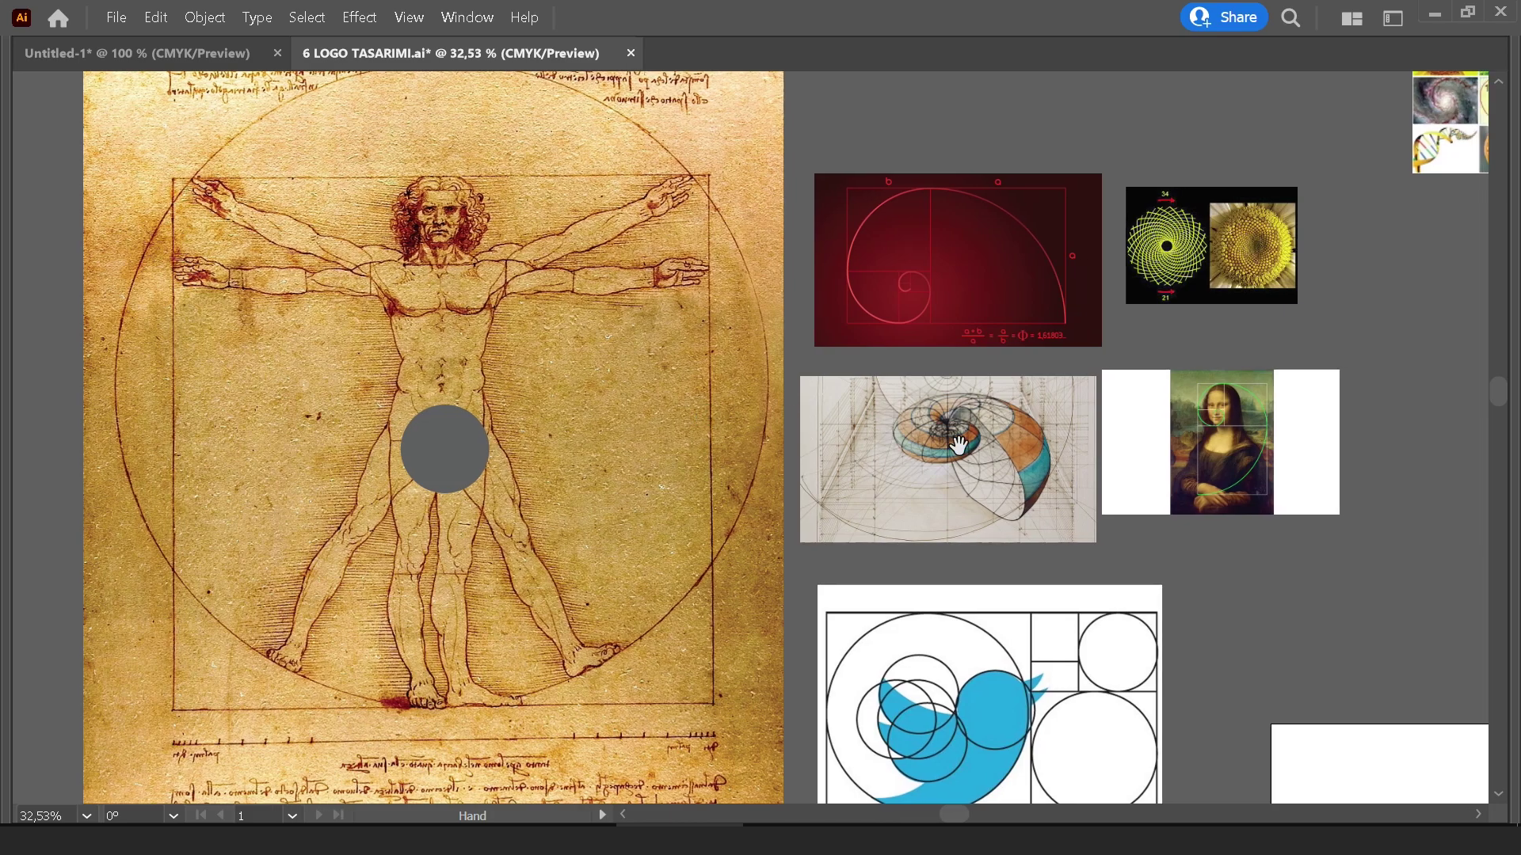
{"action": "left_click_drag", "start_coordinate": [958, 445], "coordinate": [800, 435]}
{"action": "scroll", "coordinate": [800, 435], "scroll_direction": "up", "scroll_amount": 3}
{"action": "left_click", "coordinate": [931, 559]}
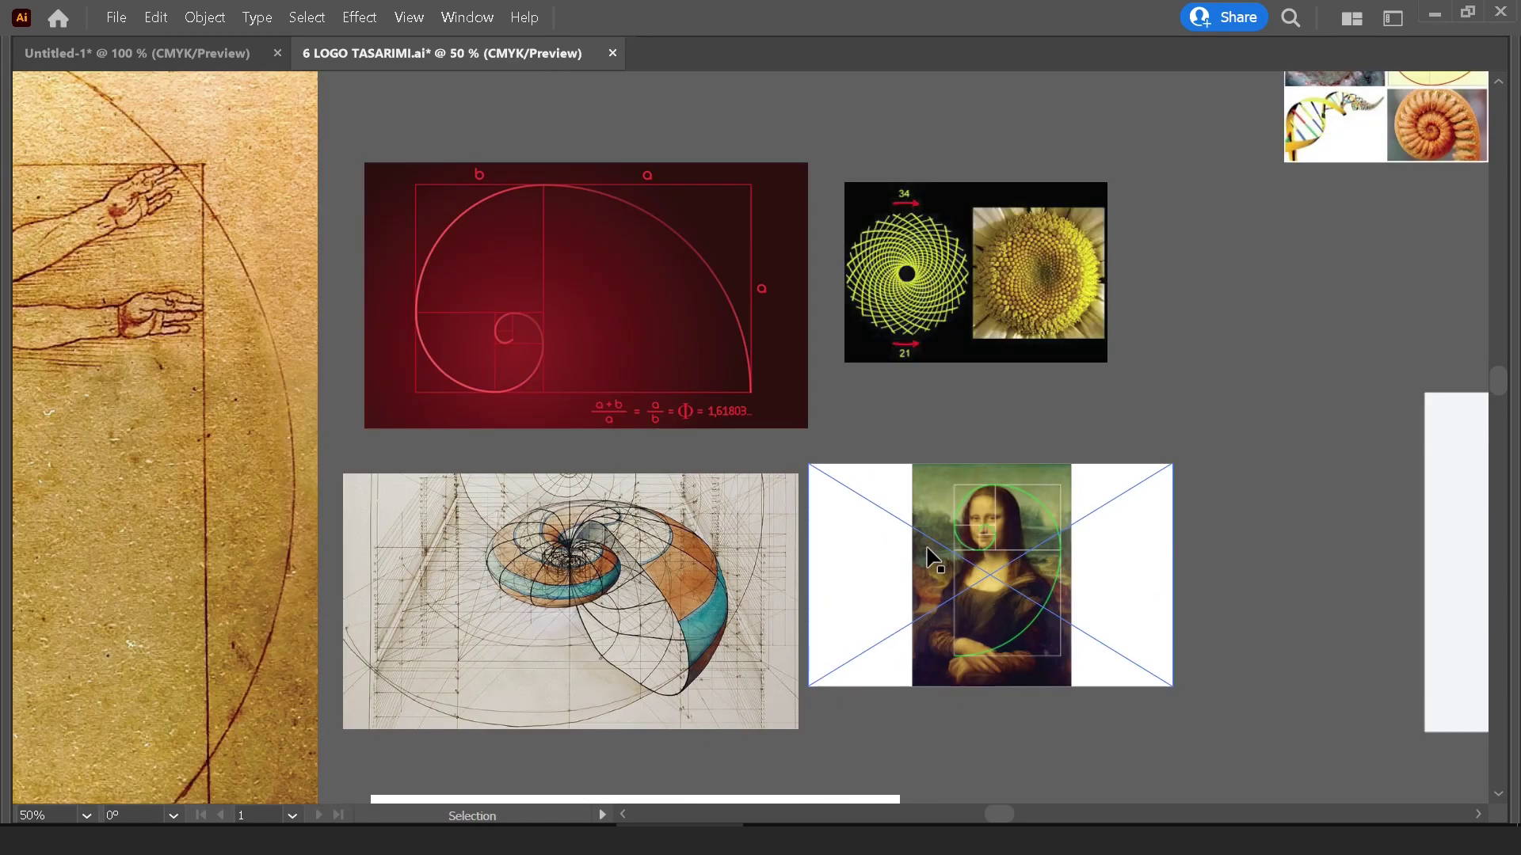
{"action": "scroll", "coordinate": [932, 558], "scroll_direction": "up", "scroll_amount": 3}
Centre the Fibonacci image grid with the Zoom tool, select it and scroll over it
{"action": "key", "text": "z"}
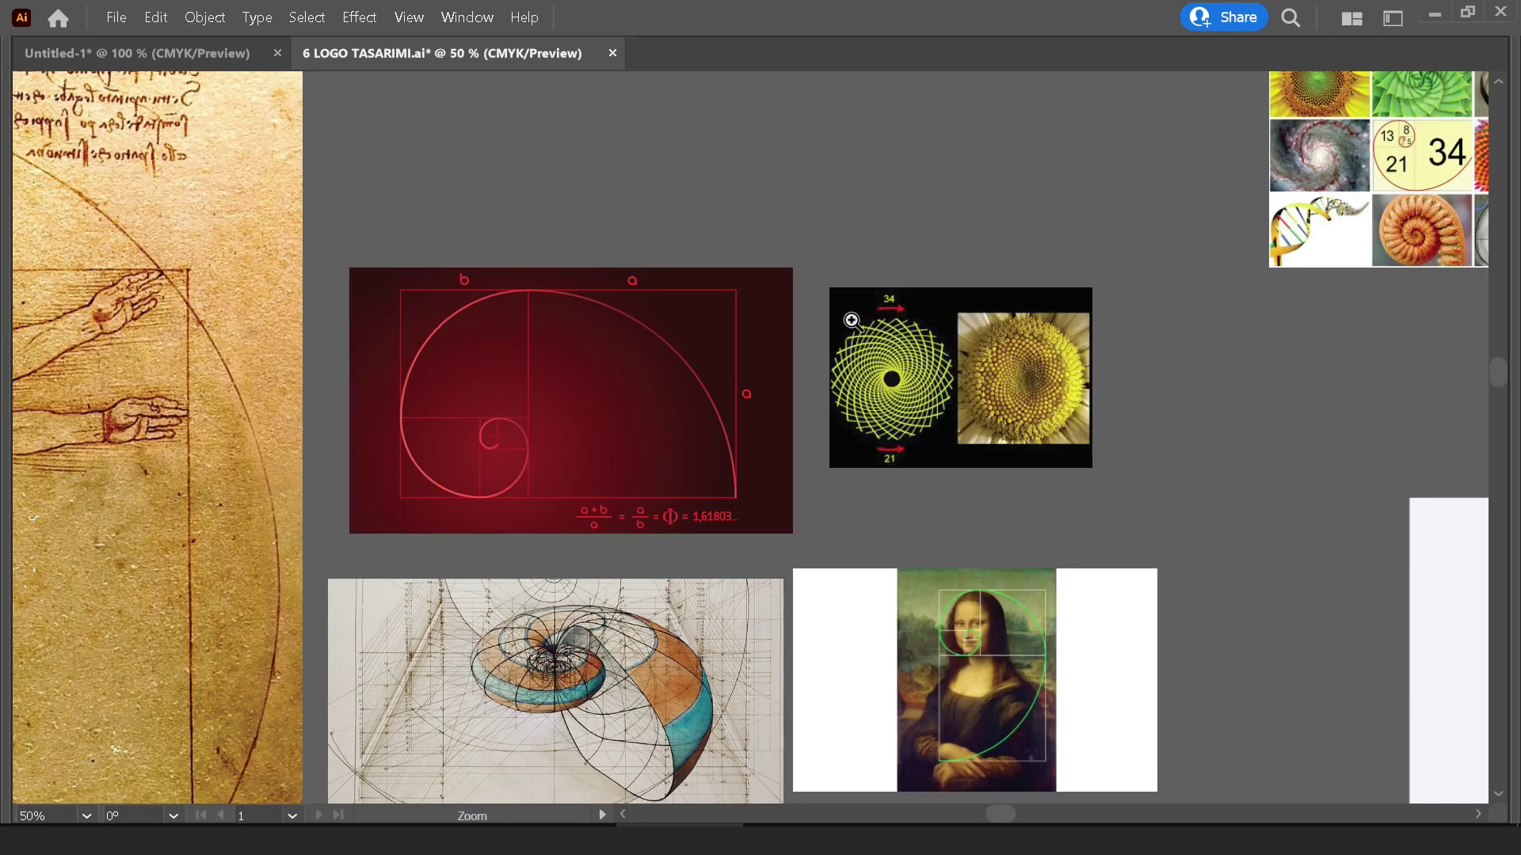
{"action": "mouse_move", "coordinate": [852, 320]}
{"action": "left_mouse_down"}
{"action": "mouse_move", "coordinate": [614, 551]}
{"action": "mouse_move", "coordinate": [276, 561]}
{"action": "left_mouse_up"}
{"action": "key", "text": "v"}
{"action": "left_click", "coordinate": [848, 436]}
{"action": "scroll", "coordinate": [847, 436], "scroll_direction": "up", "scroll_amount": 1}
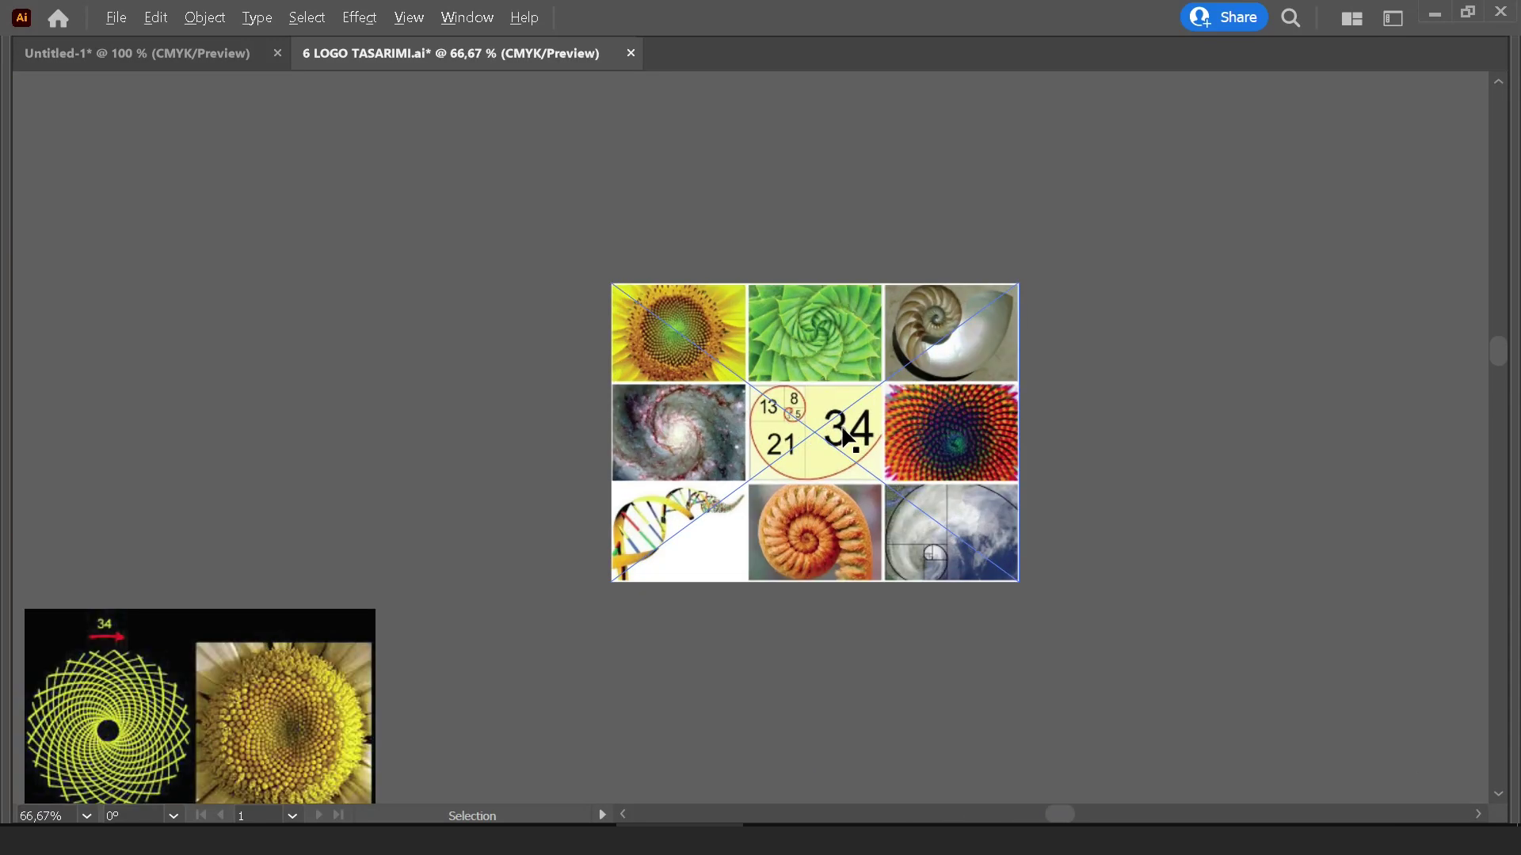
{"action": "scroll", "coordinate": [845, 435], "scroll_direction": "up", "scroll_amount": 2}
{"action": "scroll", "coordinate": [846, 434], "scroll_direction": "down", "scroll_amount": 1}
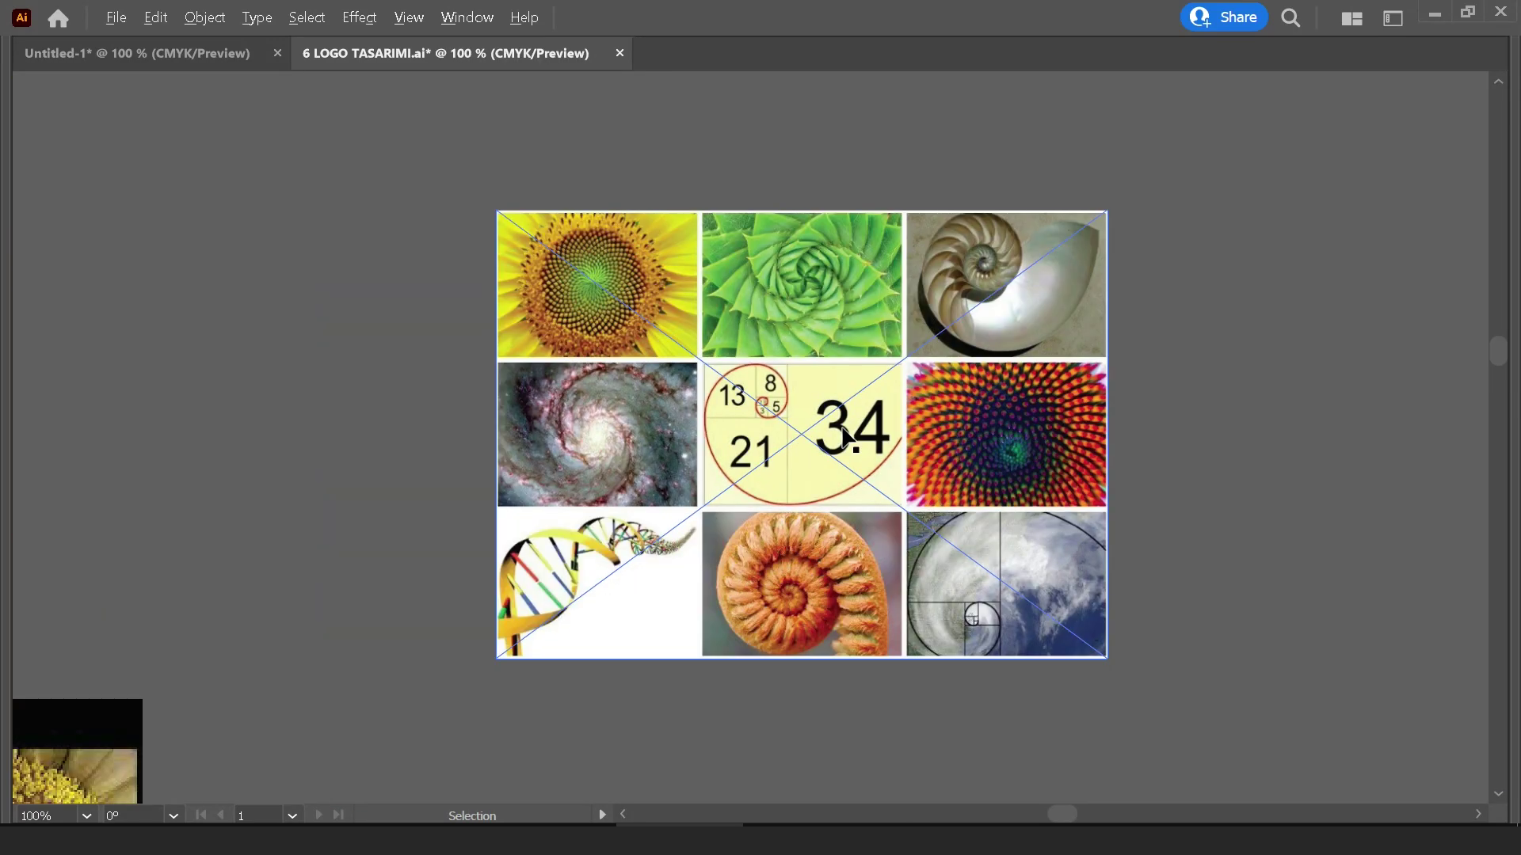
{"action": "scroll", "coordinate": [847, 435], "scroll_direction": "down", "scroll_amount": 2}
{"action": "scroll", "coordinate": [629, 404], "scroll_direction": "up", "scroll_amount": 3}
{"action": "scroll", "coordinate": [733, 622], "scroll_direction": "up", "scroll_amount": 5}
{"action": "key", "text": "z"}
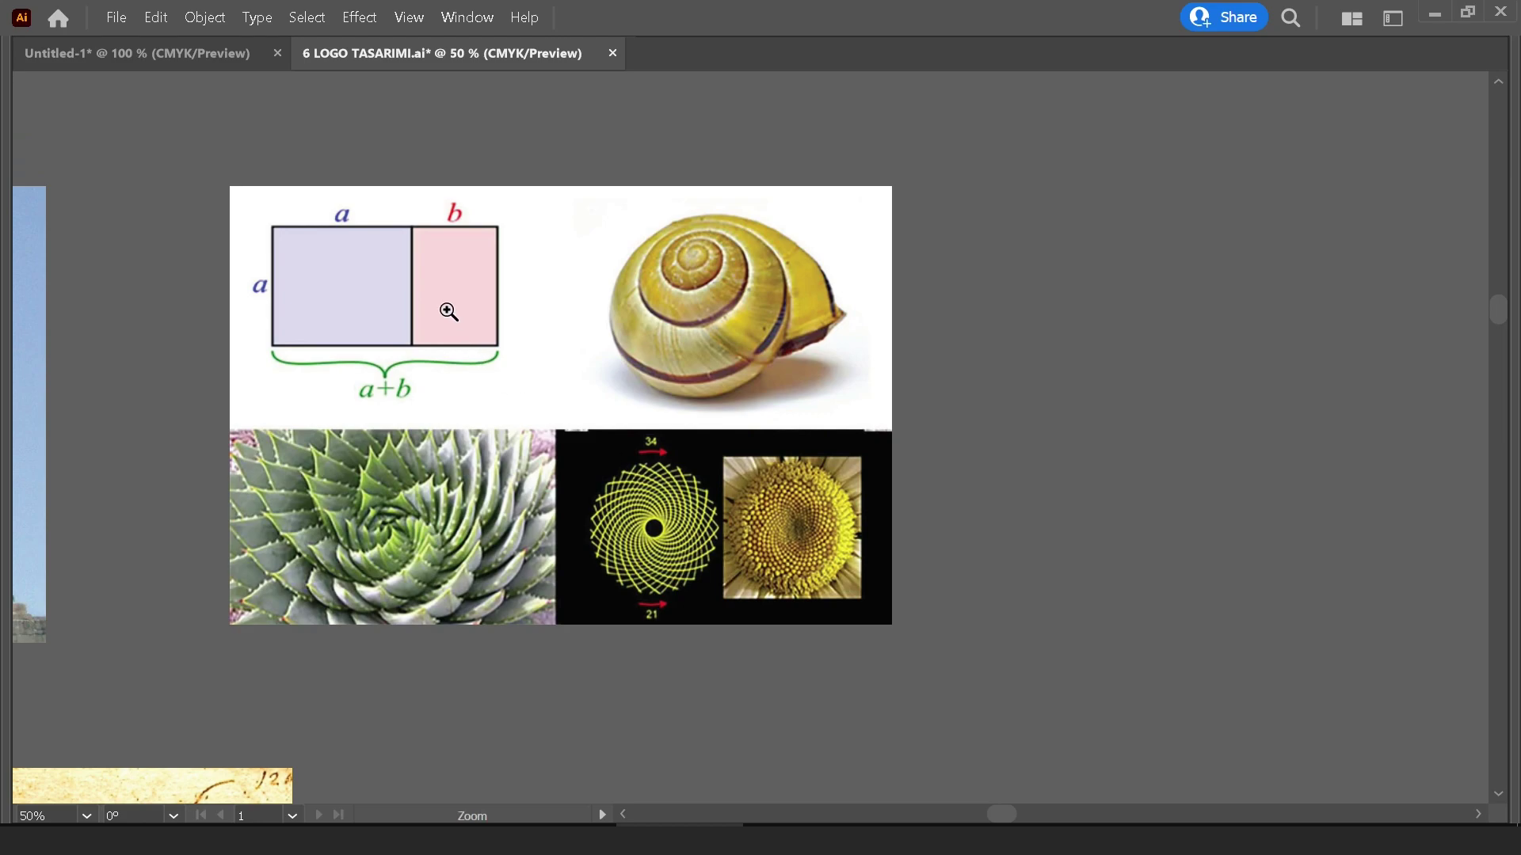
{"action": "scroll", "coordinate": [444, 302], "scroll_direction": "up", "scroll_amount": 1}
{"action": "scroll", "coordinate": [444, 302], "scroll_direction": "up", "scroll_amount": 1}
{"action": "scroll", "coordinate": [444, 302], "scroll_direction": "down", "scroll_amount": 2}
{"action": "scroll", "coordinate": [443, 302], "scroll_direction": "down", "scroll_amount": 1}
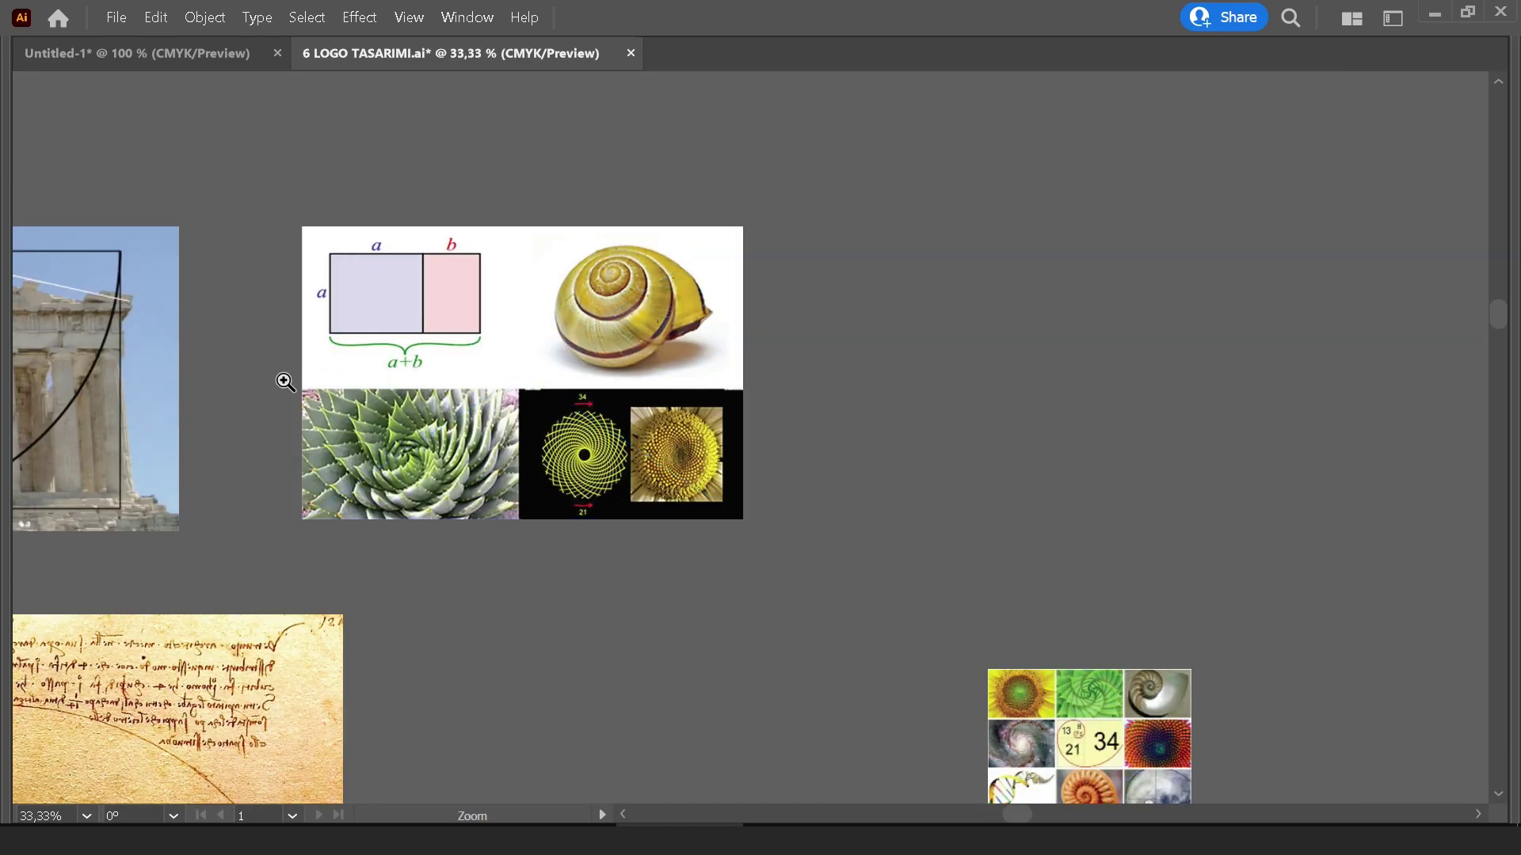
Bring the Parthenon image into view and select it
{"action": "left_click_drag", "start_coordinate": [285, 382], "coordinate": [944, 383]}
{"action": "scroll", "coordinate": [610, 366], "scroll_direction": "up", "scroll_amount": 1}
{"action": "scroll", "coordinate": [610, 367], "scroll_direction": "up", "scroll_amount": 1}
{"action": "scroll", "coordinate": [611, 367], "scroll_direction": "down", "scroll_amount": 4}
{"action": "key", "text": "v"}
{"action": "left_click", "coordinate": [611, 365]}
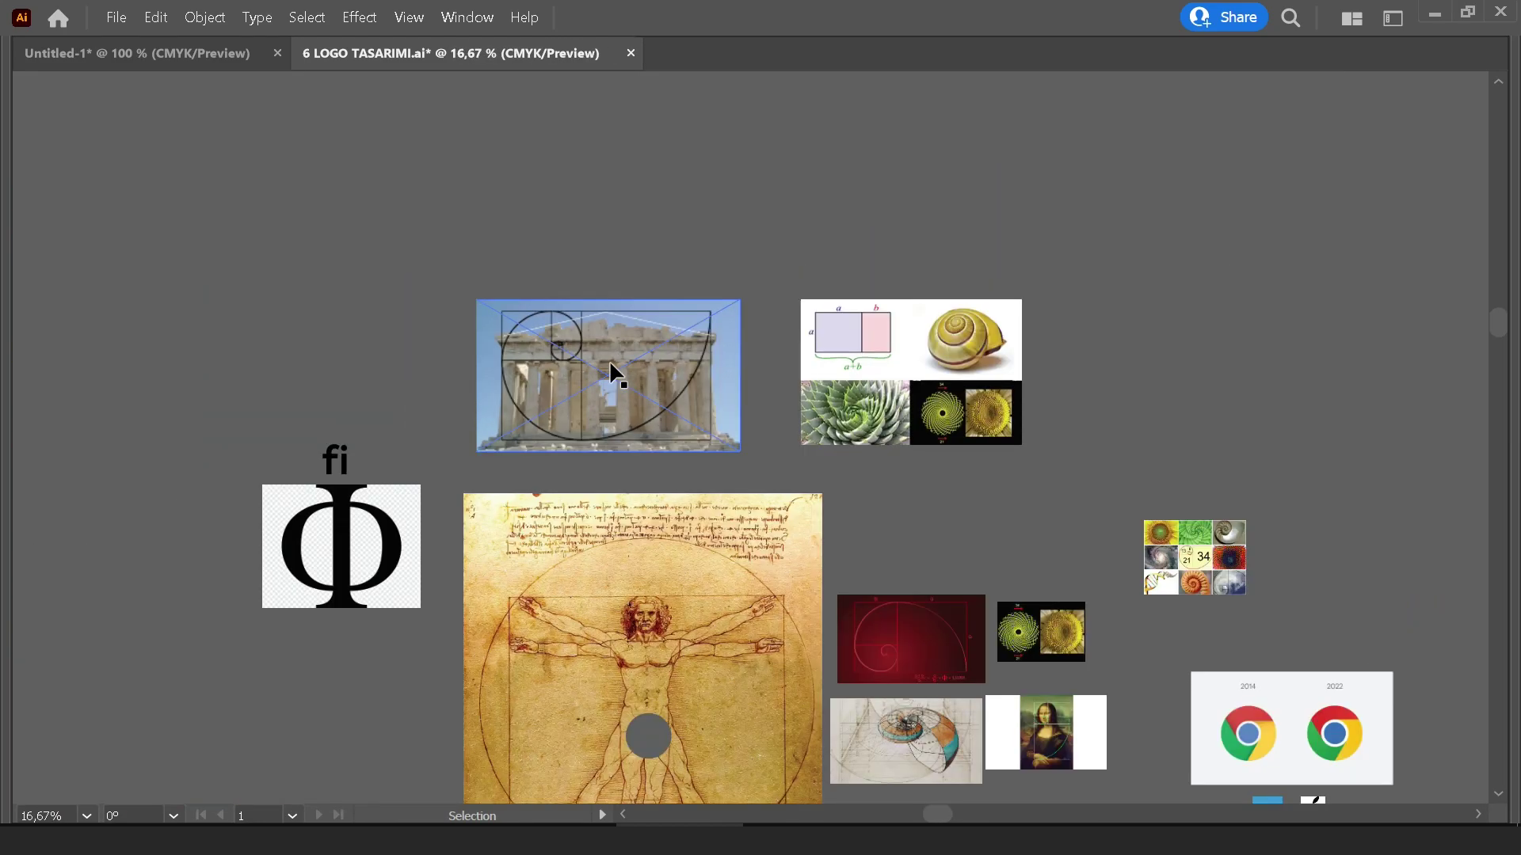
{"action": "scroll", "coordinate": [713, 435], "scroll_direction": "down", "scroll_amount": 5}
{"action": "scroll", "coordinate": [831, 499], "scroll_direction": "right", "scroll_amount": 5}
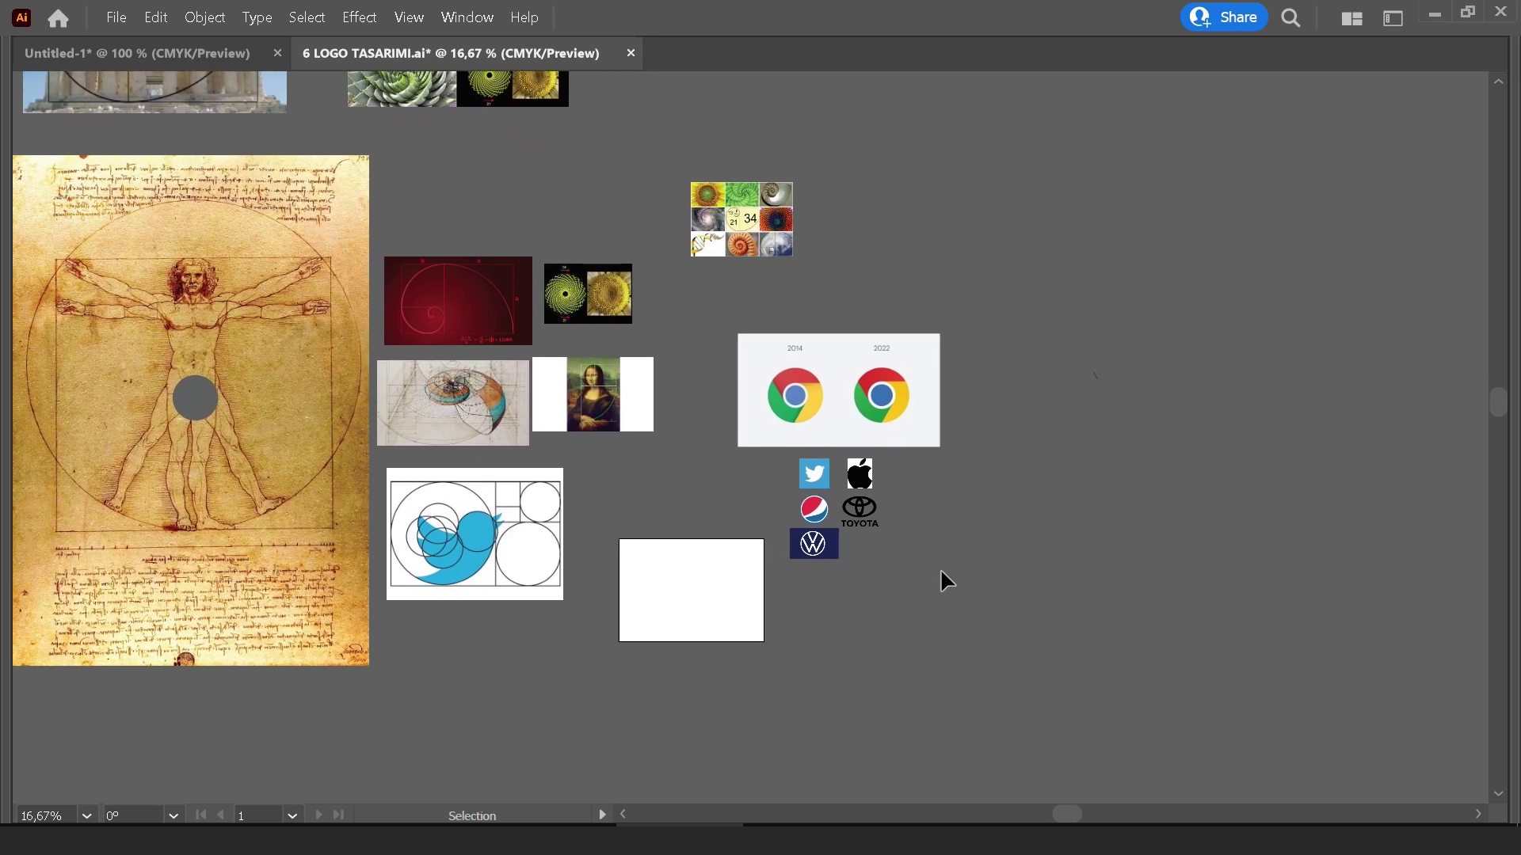
{"action": "scroll", "coordinate": [941, 572], "scroll_direction": "up", "scroll_amount": 3}
Pan back over the references, zoom out around the logos, then zoom into the sunflower images
{"action": "mouse_move", "coordinate": [654, 240]}
{"action": "left_mouse_down"}
{"action": "mouse_move", "coordinate": [682, 441]}
{"action": "mouse_move", "coordinate": [739, 555]}
{"action": "left_mouse_up"}
{"action": "left_click", "coordinate": [739, 412], "text": "alt"}
{"action": "mouse_move", "coordinate": [435, 442]}
{"action": "left_mouse_down"}
{"action": "mouse_move", "coordinate": [530, 442]}
{"action": "mouse_move", "coordinate": [801, 387]}
{"action": "mouse_move", "coordinate": [879, 285]}
{"action": "left_mouse_up"}
{"action": "scroll", "coordinate": [626, 420], "scroll_direction": "down", "scroll_amount": 1}
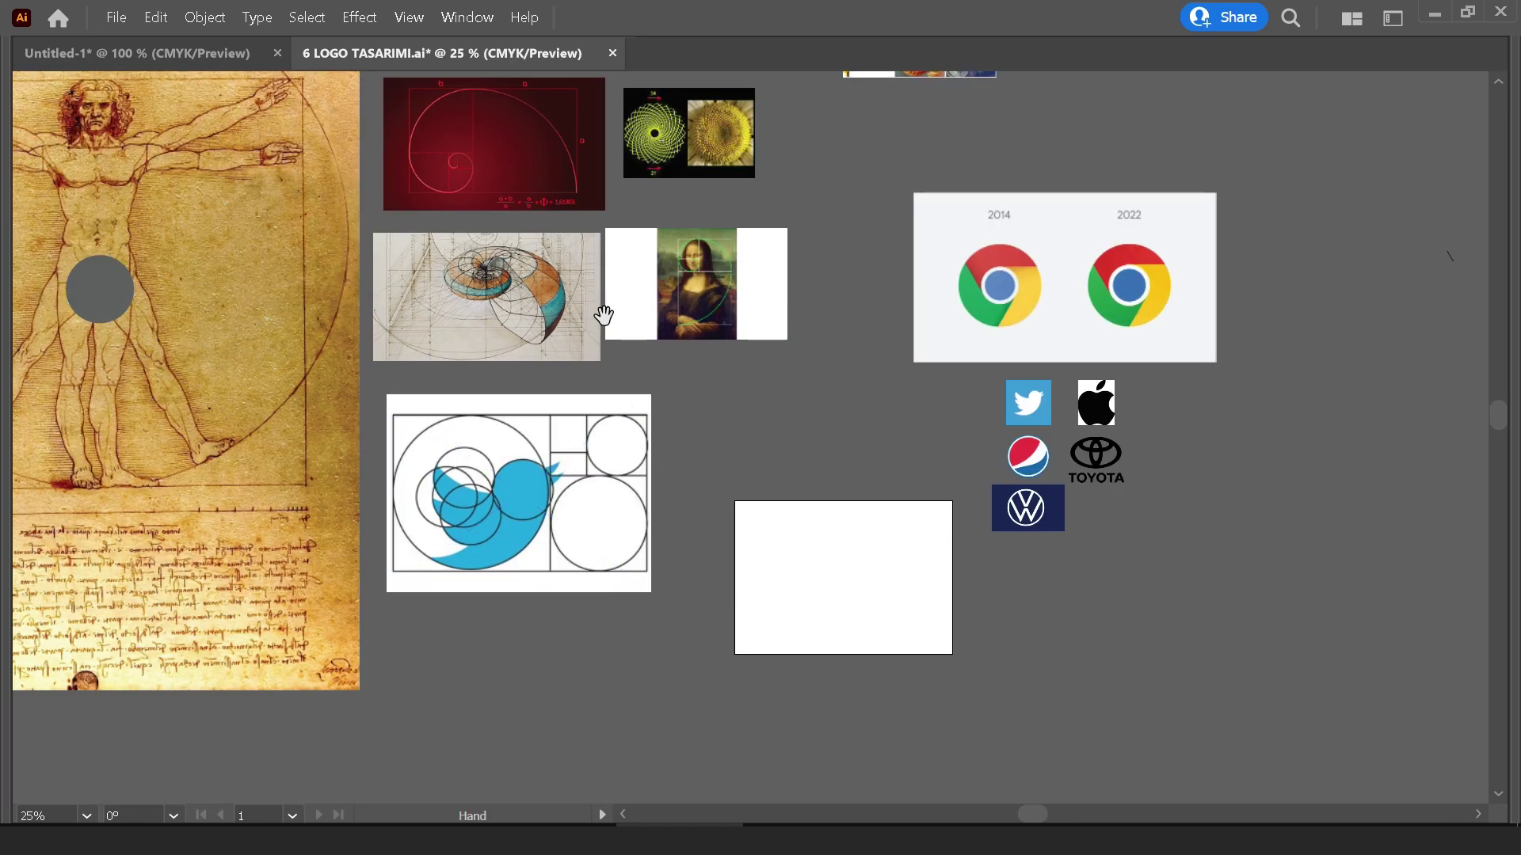
{"action": "mouse_move", "coordinate": [603, 315]}
{"action": "left_mouse_down"}
{"action": "mouse_move", "coordinate": [606, 370]}
{"action": "mouse_move", "coordinate": [649, 377]}
{"action": "left_mouse_up"}
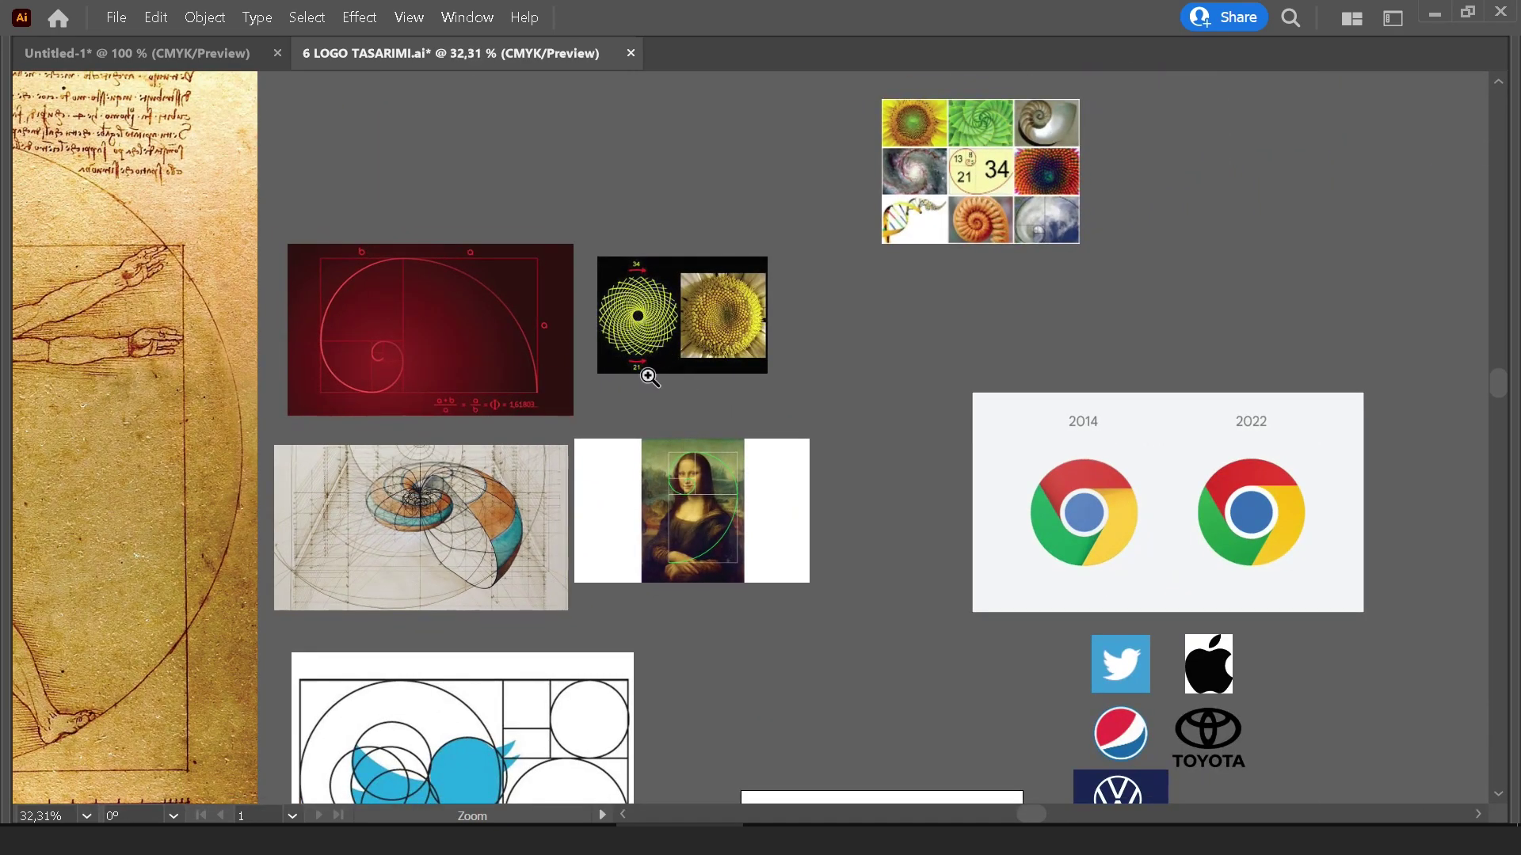
{"action": "key", "text": "alt+r"}
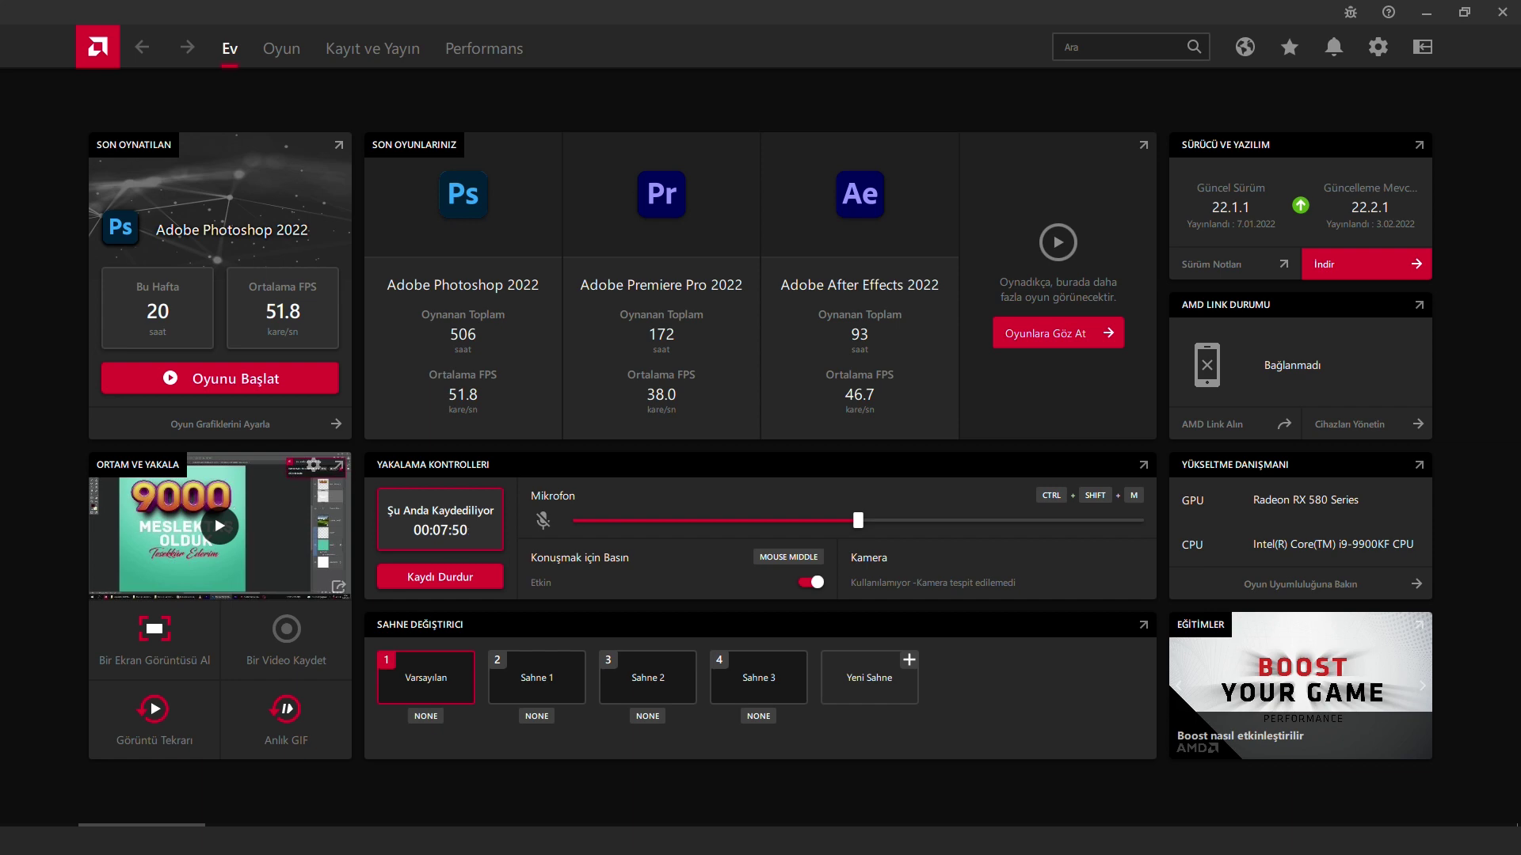
{"action": "key", "text": "alt+r"}
{"action": "left_click_drag", "start_coordinate": [792, 601], "coordinate": [916, 601]}
{"action": "mouse_move", "coordinate": [705, 442]}
{"action": "left_mouse_down"}
{"action": "mouse_move", "coordinate": [961, 549]}
{"action": "mouse_move", "coordinate": [444, 474]}
{"action": "left_mouse_up"}
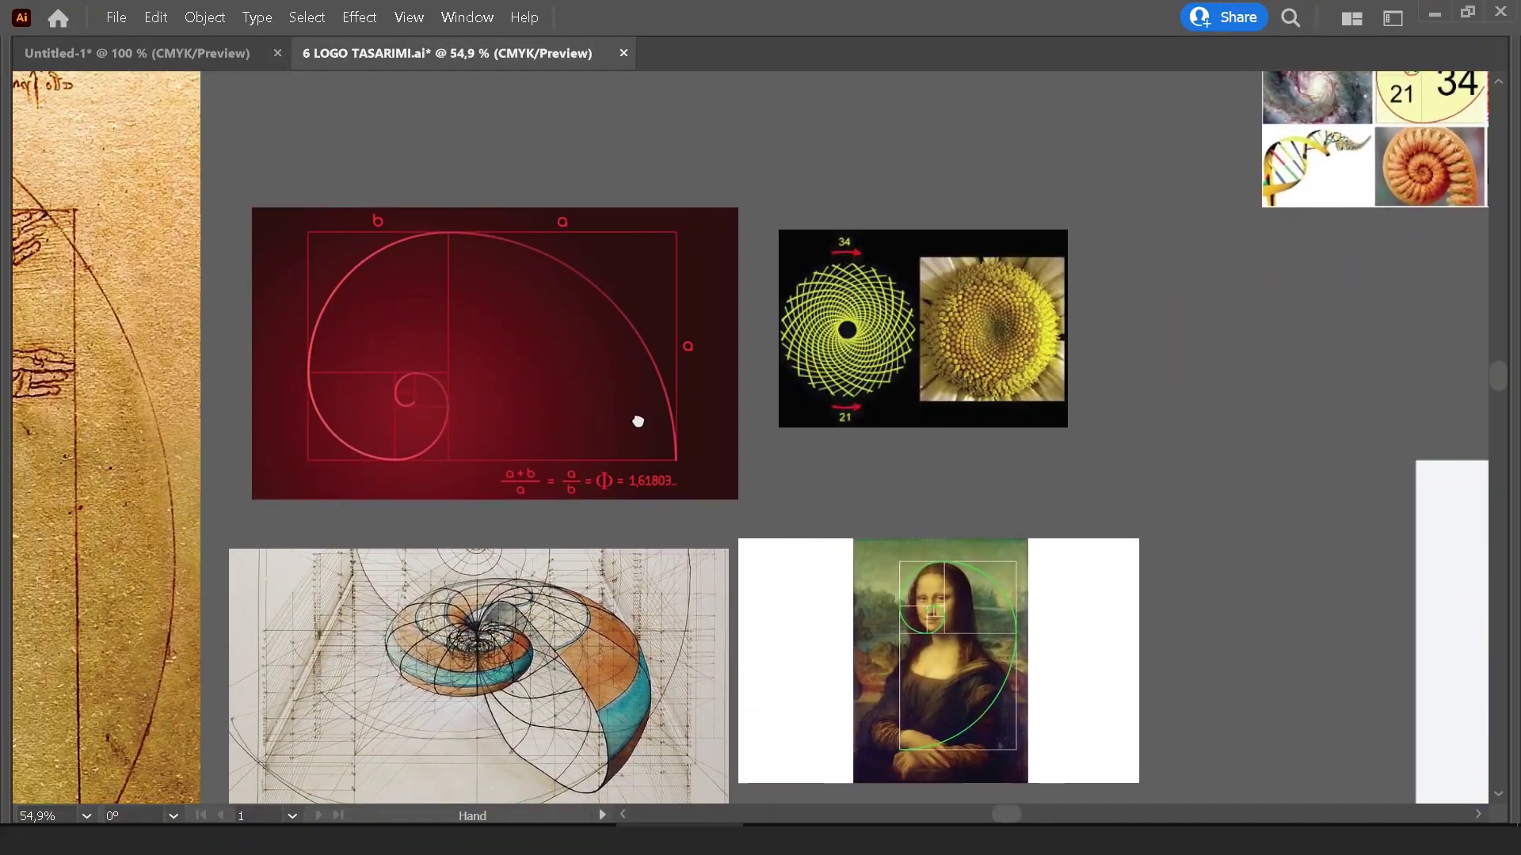
Zoom out from the spiral images, centre the Vitruvian Man, and zoom around the Parthenon
{"action": "left_click", "coordinate": [638, 421], "text": "alt"}
{"action": "left_click_drag", "start_coordinate": [230, 495], "coordinate": [798, 478]}
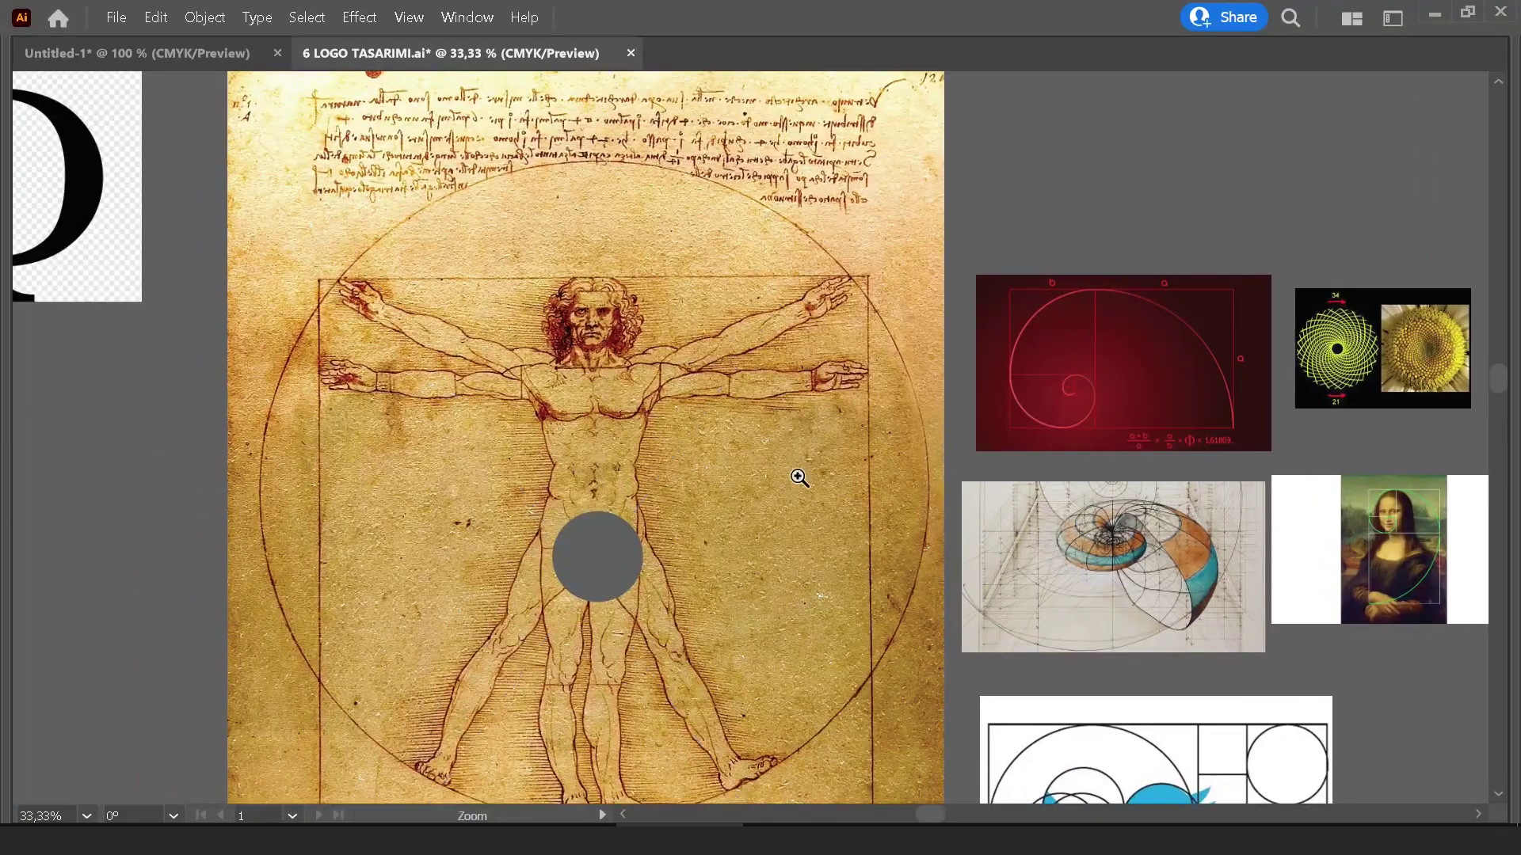
{"action": "left_click", "coordinate": [798, 477], "text": "alt"}
{"action": "left_click_drag", "start_coordinate": [825, 401], "coordinate": [621, 638]}
{"action": "left_click", "coordinate": [396, 361]}
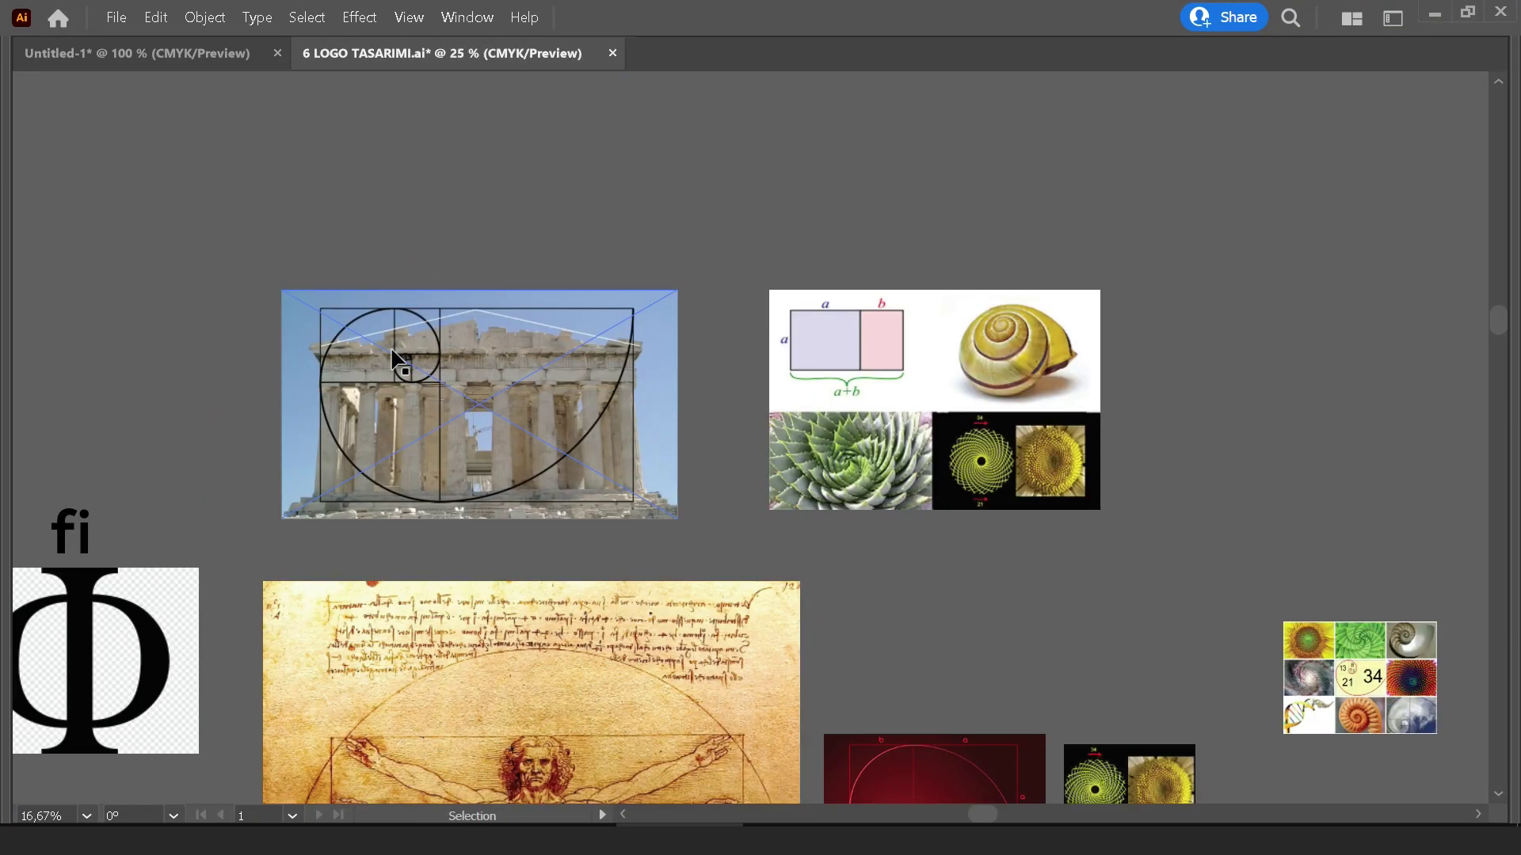
{"action": "scroll", "coordinate": [1052, 511], "scroll_direction": "down", "scroll_amount": 1}
{"action": "scroll", "coordinate": [1052, 523], "scroll_direction": "down", "scroll_amount": 1}
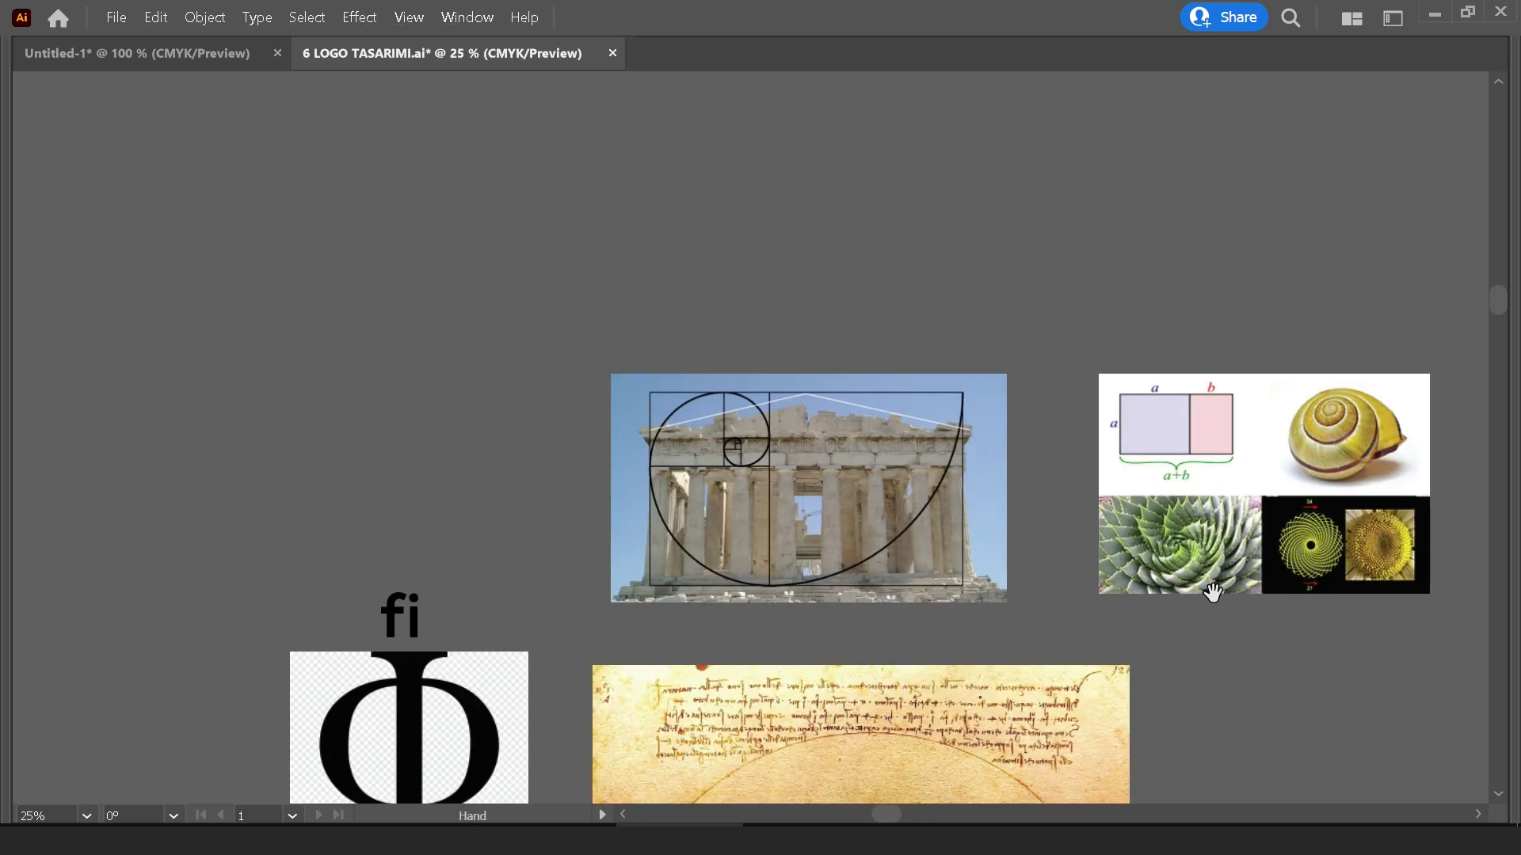
Pan to reveal more references, then select the Vitruvian Man and Parthenon images
{"action": "left_click_drag", "start_coordinate": [1240, 587], "coordinate": [723, 366]}
{"action": "scroll", "coordinate": [723, 366], "scroll_direction": "down", "scroll_amount": 1}
{"action": "left_click_drag", "start_coordinate": [995, 533], "coordinate": [901, 375]}
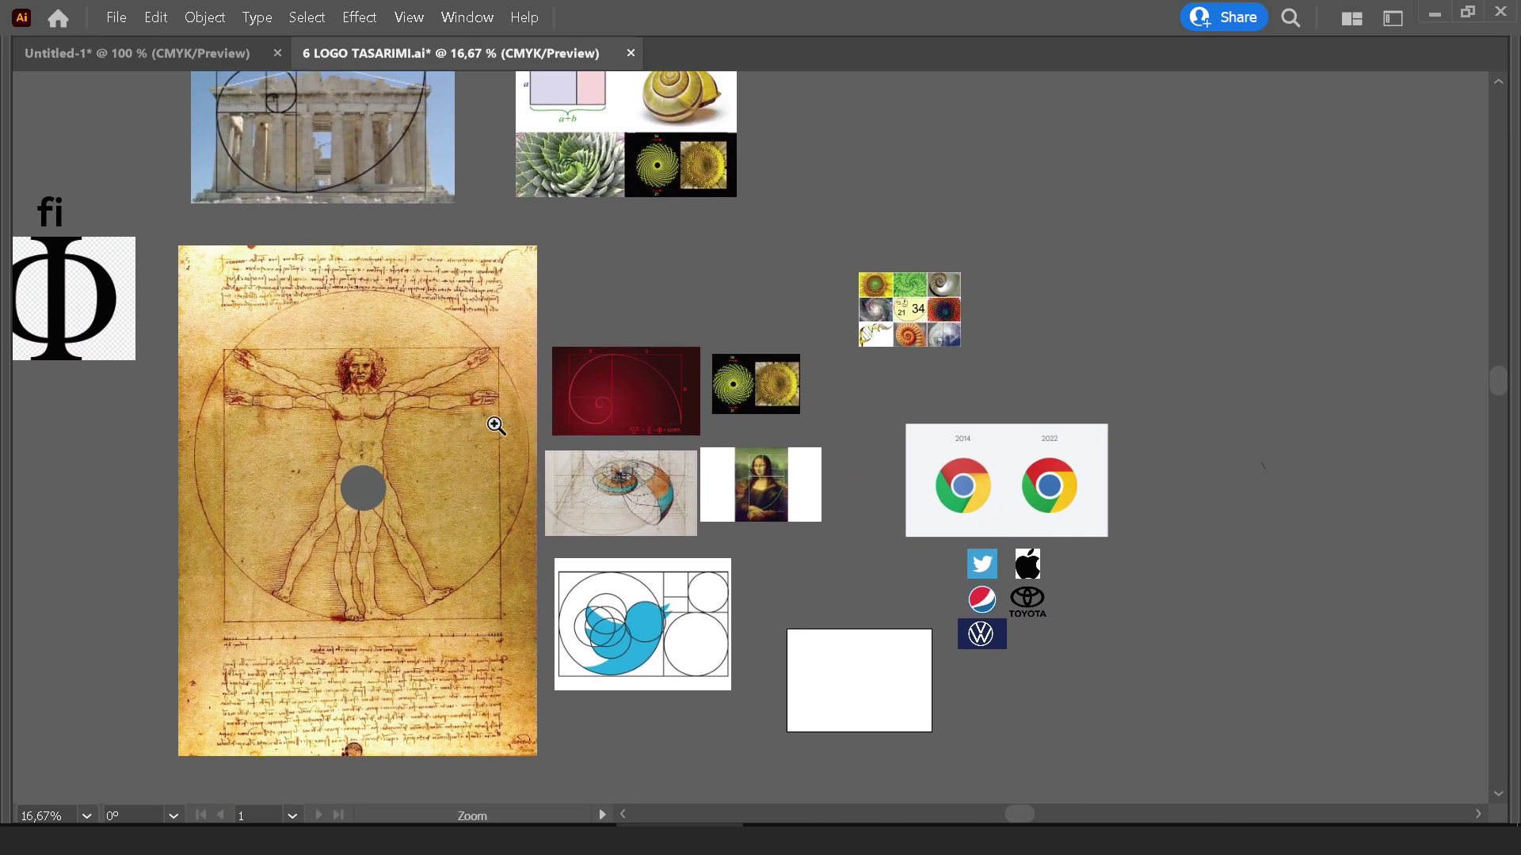
{"action": "left_click_drag", "start_coordinate": [372, 369], "coordinate": [446, 548]}
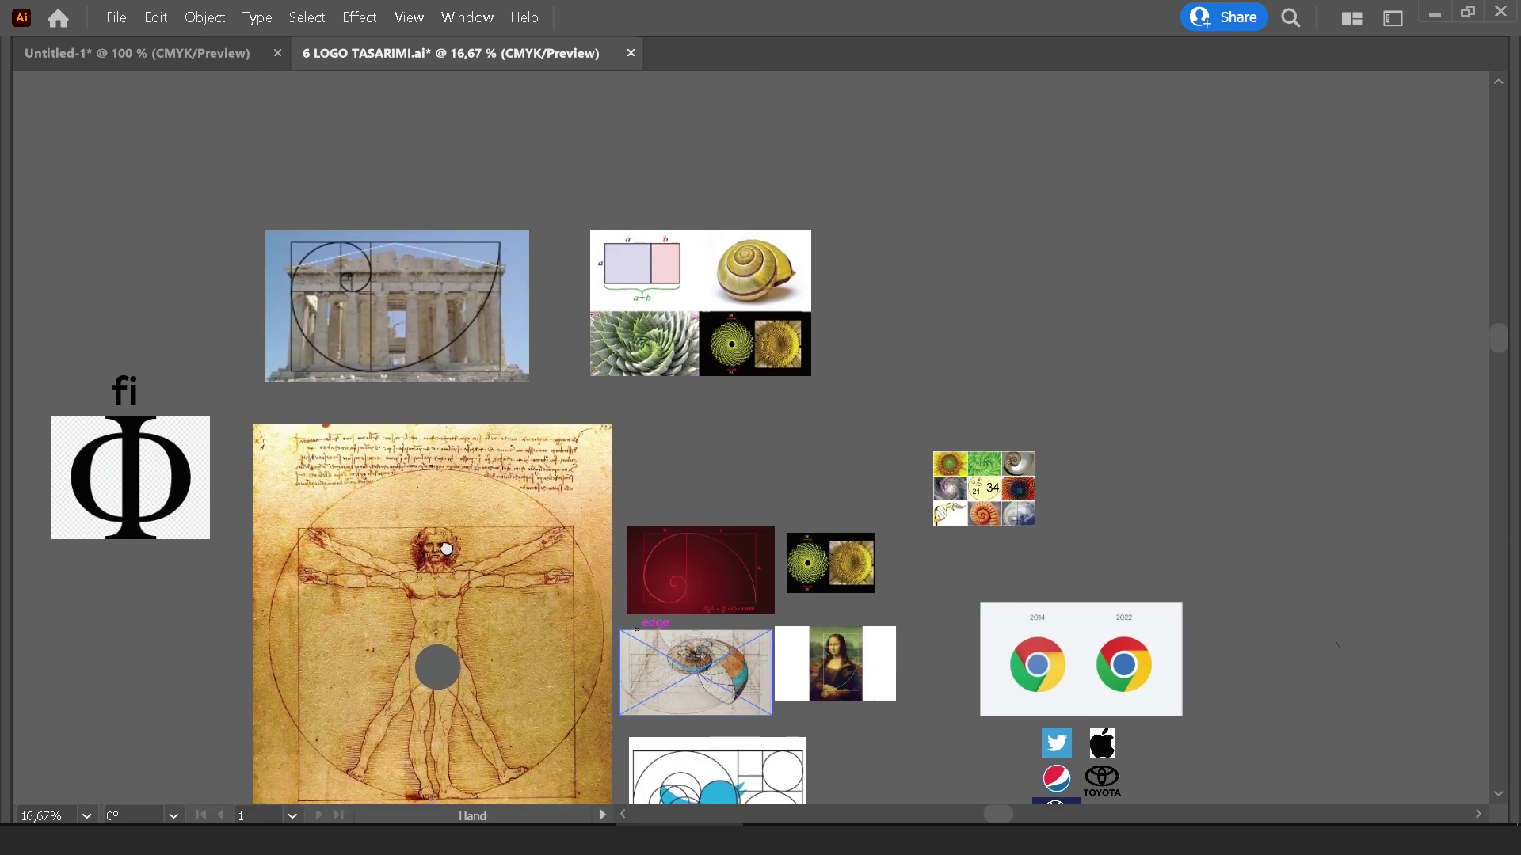
{"action": "left_click", "coordinate": [448, 552]}
{"action": "left_click", "coordinate": [341, 363]}
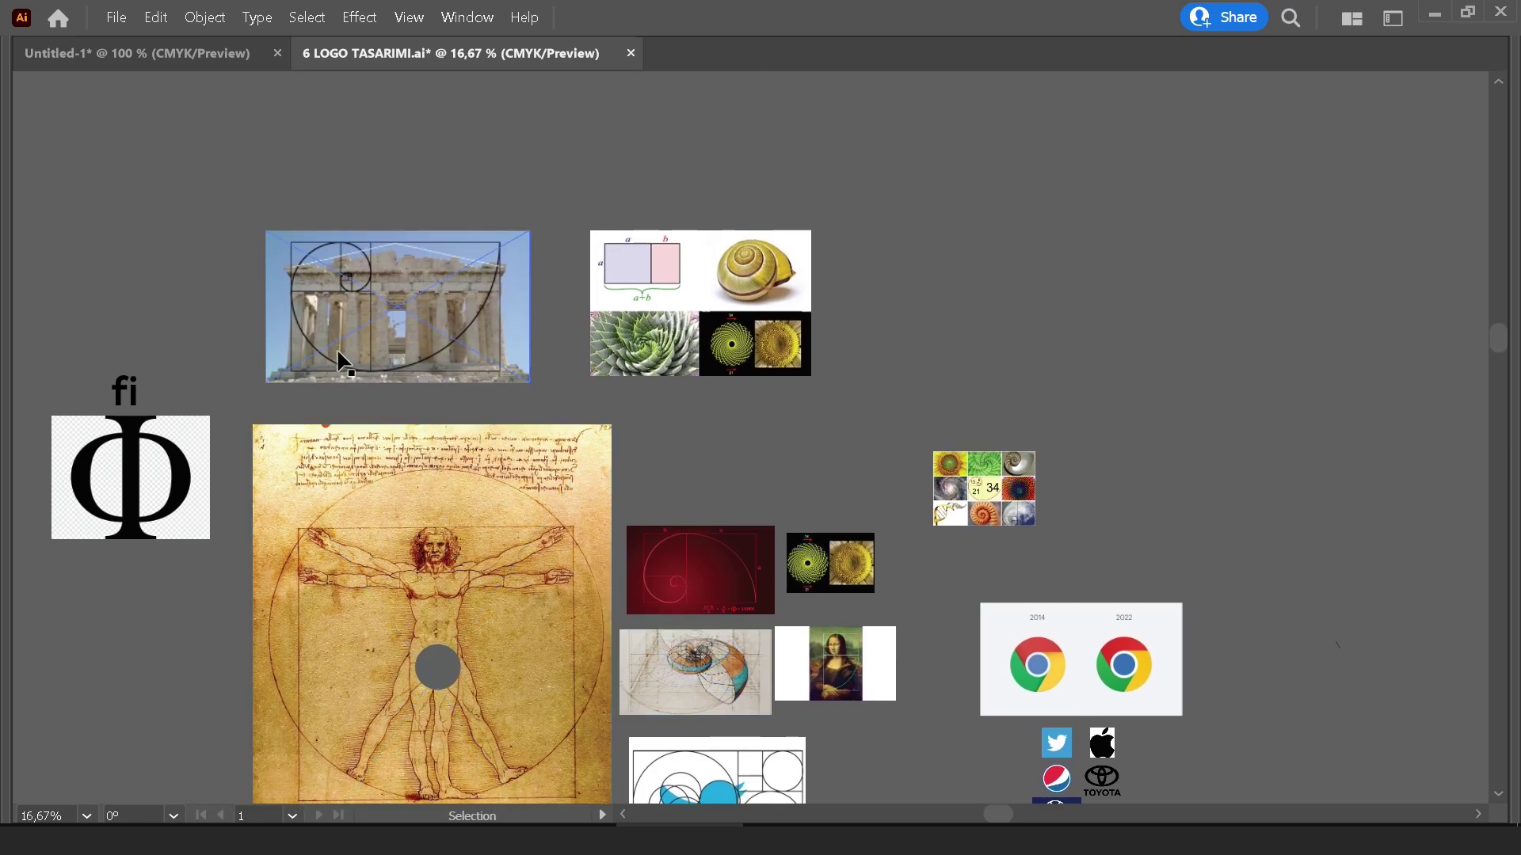
Zoom to fit the Parthenon, zoom out to all artwork, and restore the panels
{"action": "key", "text": "ctrl+plus"}
{"action": "key", "text": "ctrl+plus"}
{"action": "key", "text": "ctrl+plus"}
{"action": "key", "text": "ctrl+plus"}
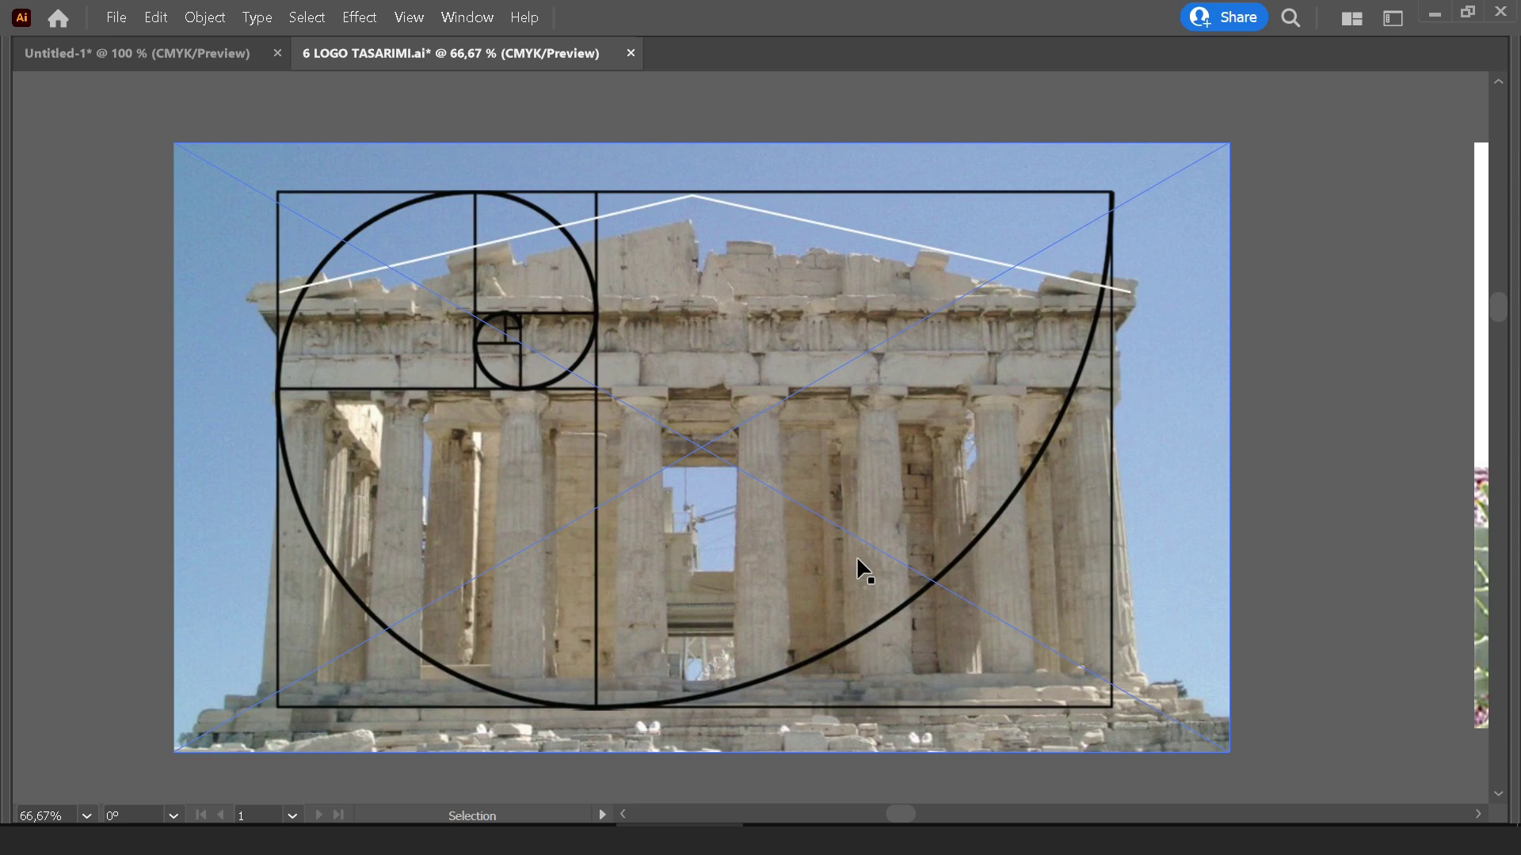
{"action": "key", "text": "ctrl+minus"}
{"action": "key", "text": "ctrl+minus"}
{"action": "key", "text": "ctrl+minus"}
{"action": "key", "text": "Tab"}
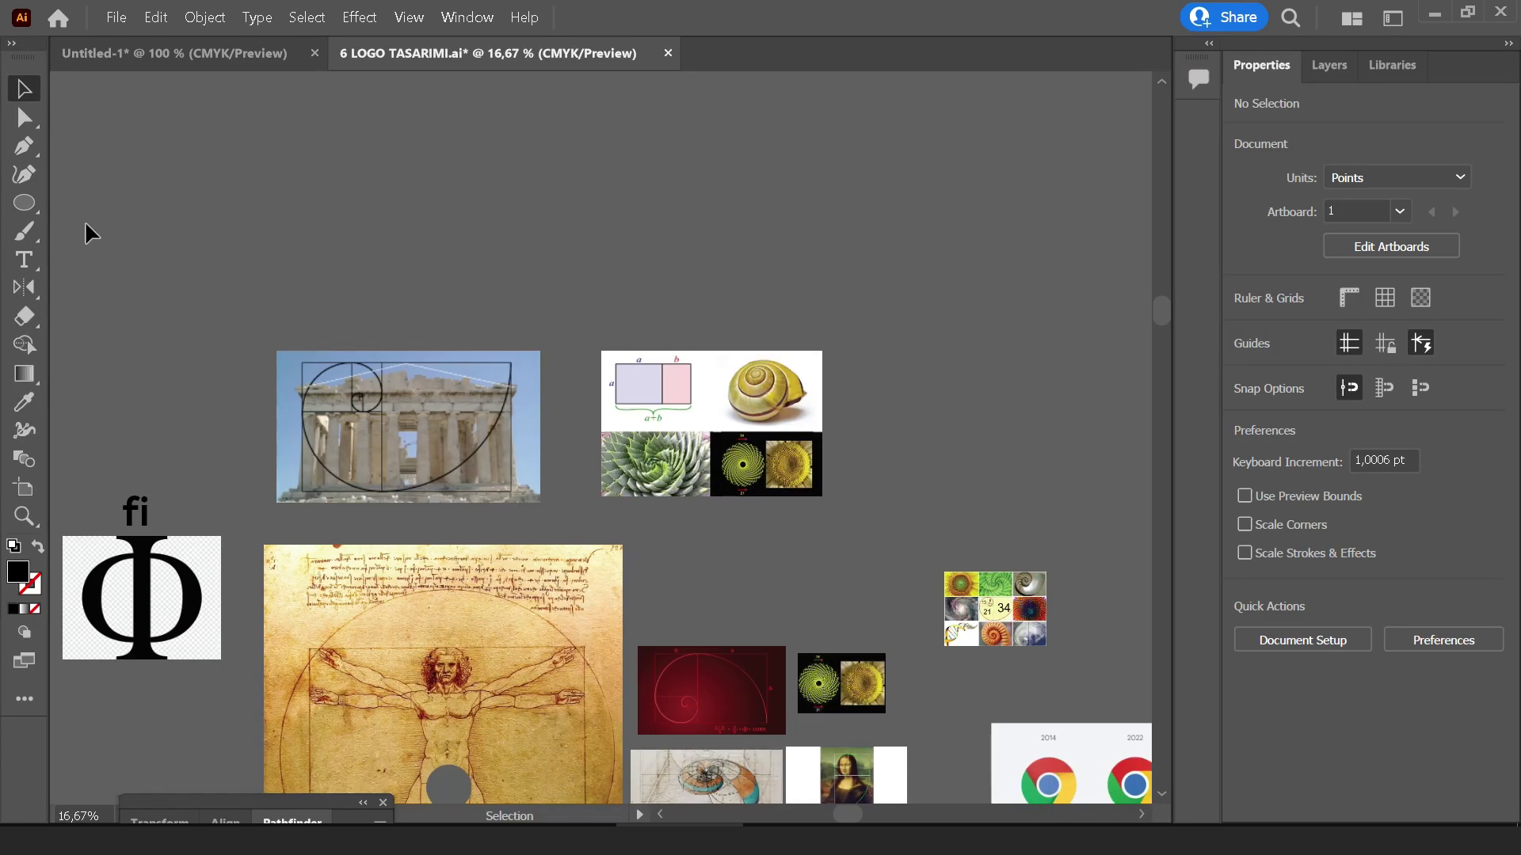
Draw a black square above the Parthenon image and place a larger copy beside it
{"action": "right_click", "coordinate": [38, 209]}
{"action": "left_click", "coordinate": [119, 216]}
{"action": "left_click_drag", "start_coordinate": [492, 229], "coordinate": [583, 317]}
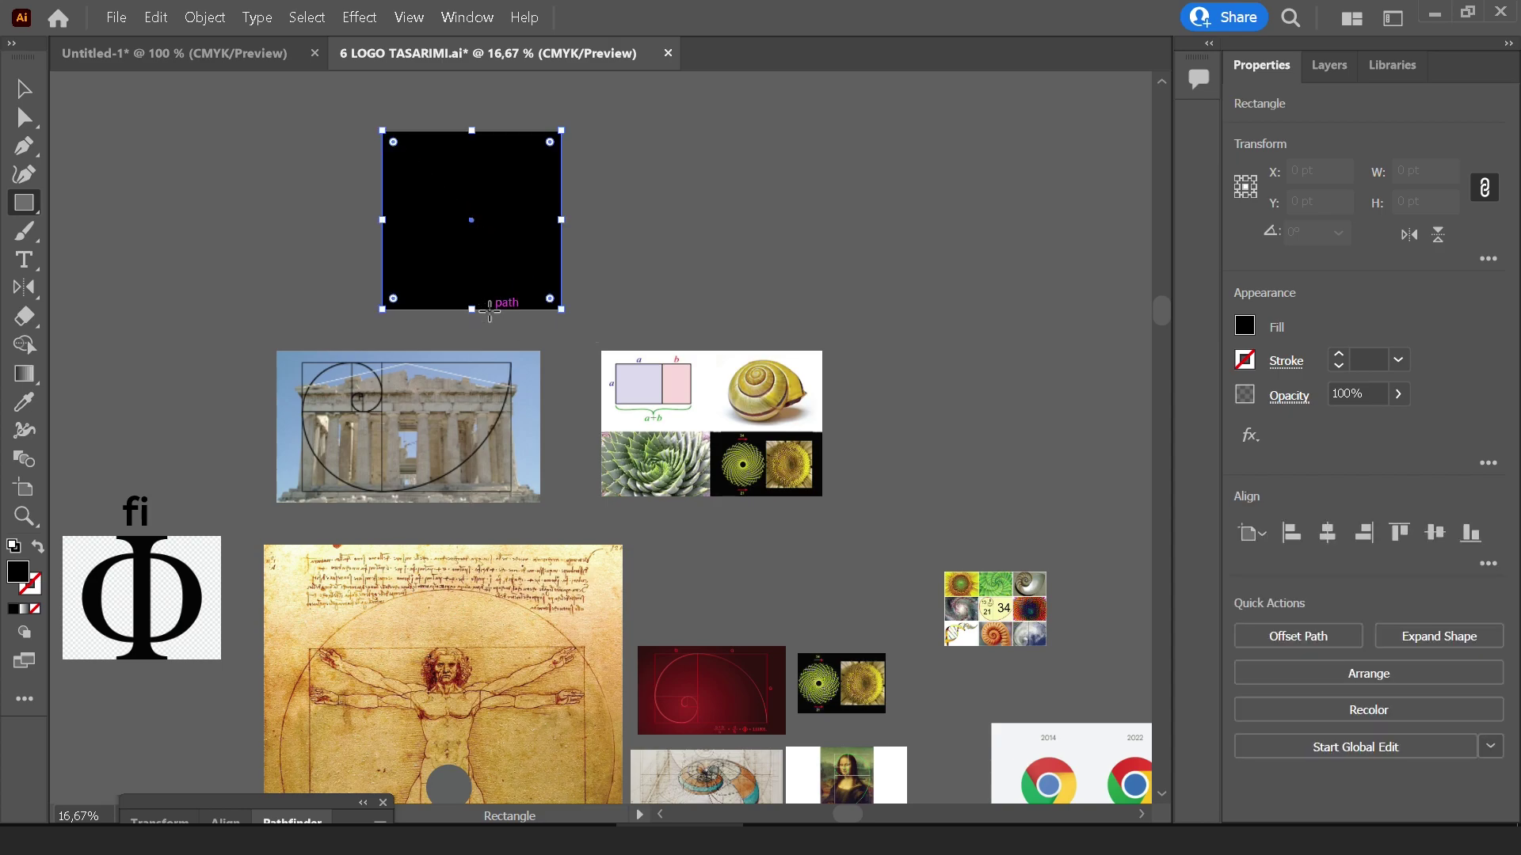
{"action": "left_click_drag", "start_coordinate": [600, 219], "coordinate": [455, 353]}
{"action": "left_click", "coordinate": [456, 352]}
{"action": "mouse_move", "coordinate": [316, 364]}
{"action": "left_mouse_down"}
{"action": "mouse_move", "coordinate": [602, 398]}
{"action": "mouse_move", "coordinate": [597, 357]}
{"action": "left_mouse_up"}
{"action": "left_click_drag", "start_coordinate": [652, 275], "coordinate": [815, 163]}
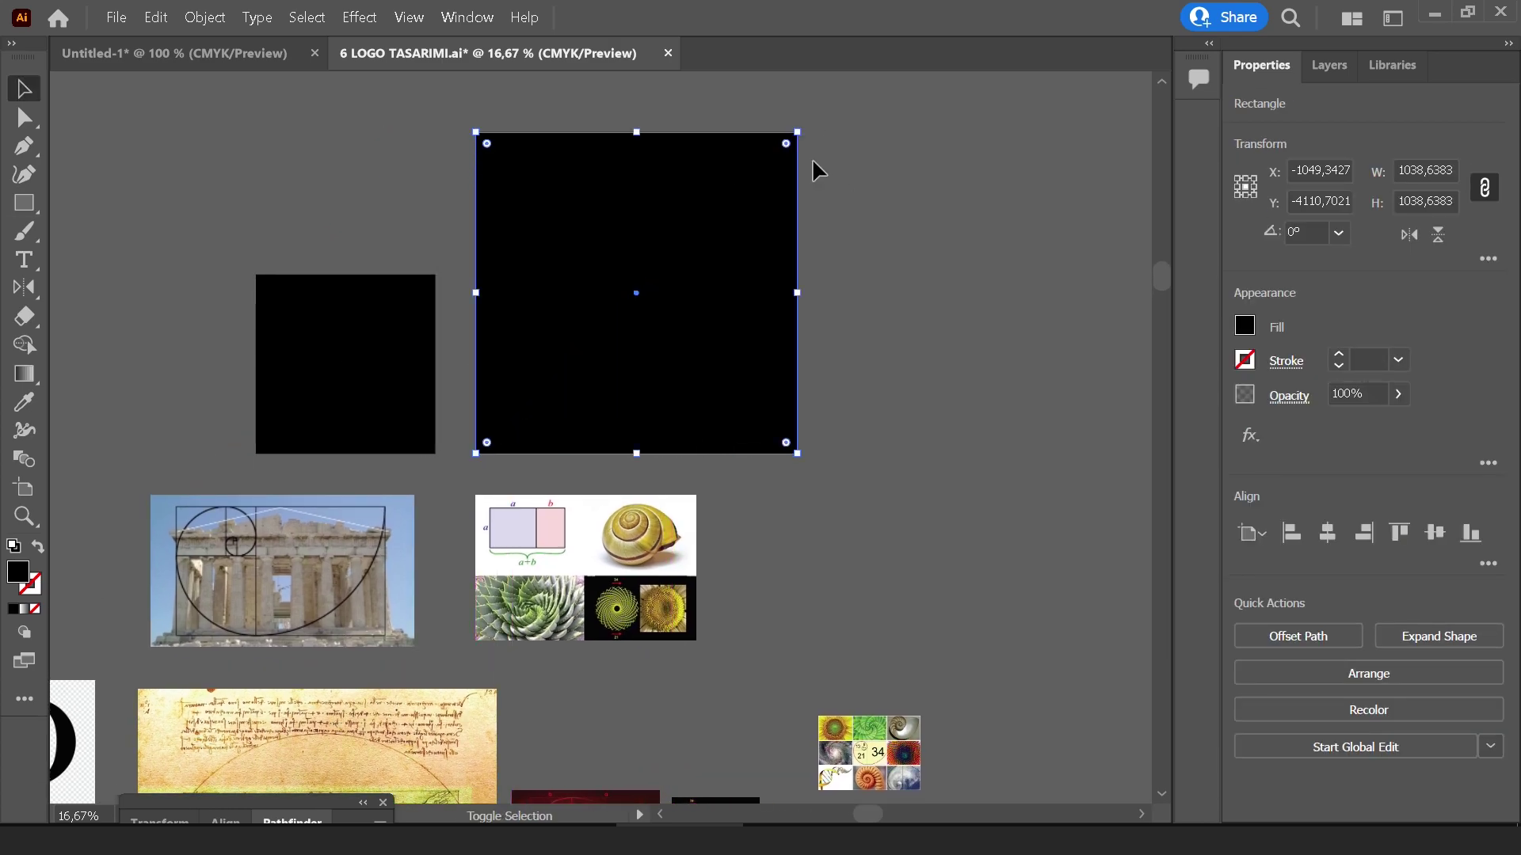
{"action": "scroll", "coordinate": [893, 309], "scroll_direction": "up", "scroll_amount": 1}
{"action": "left_click_drag", "start_coordinate": [658, 331], "coordinate": [617, 331]}
Select both black squares and undo, removing the large one and keeping the small square
{"action": "left_click", "coordinate": [495, 346]}
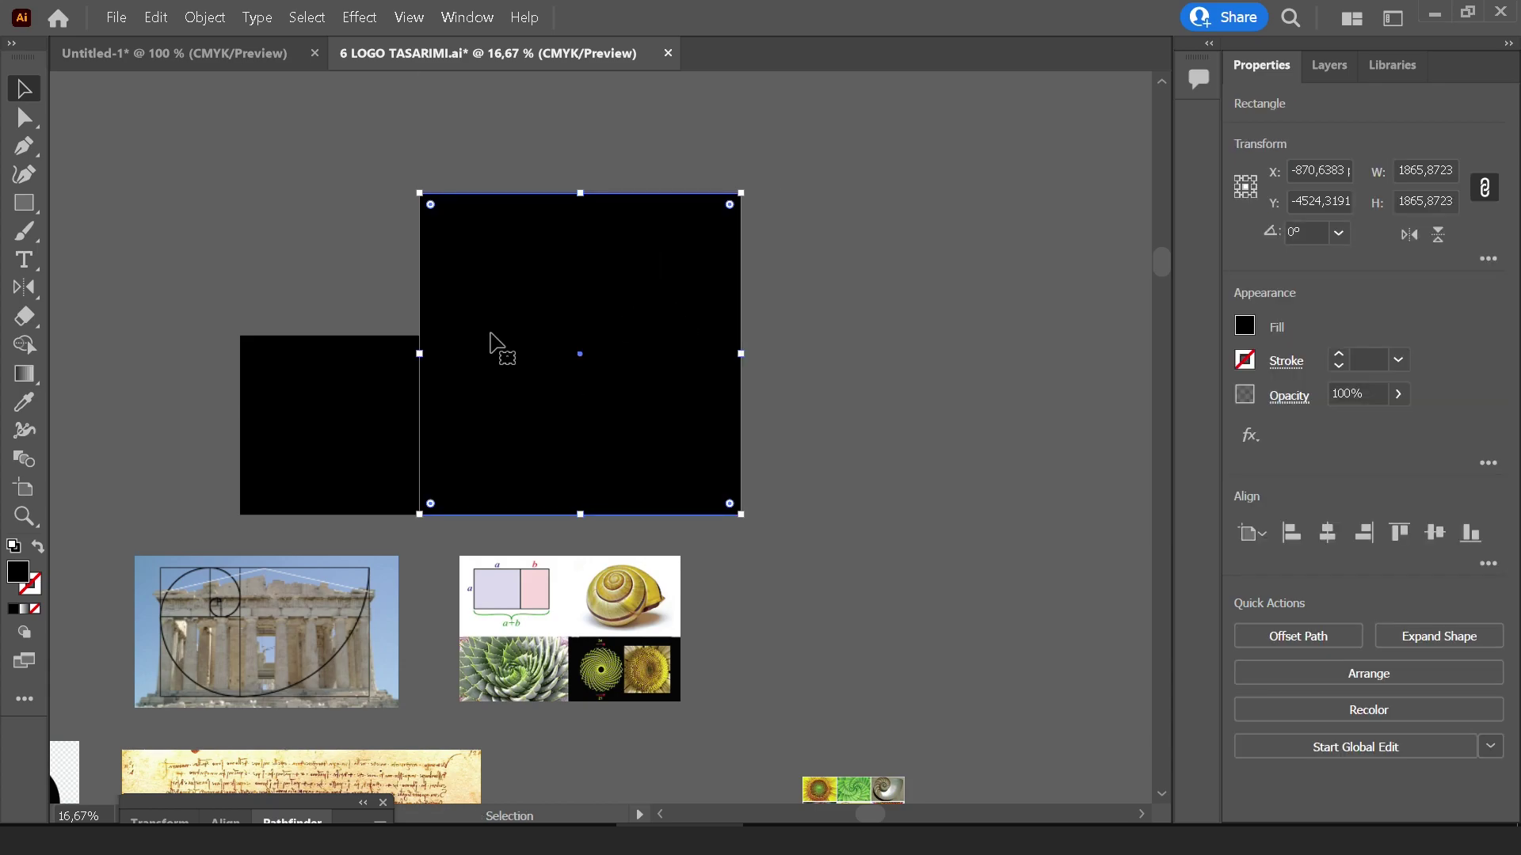
{"action": "left_click", "coordinate": [301, 441]}
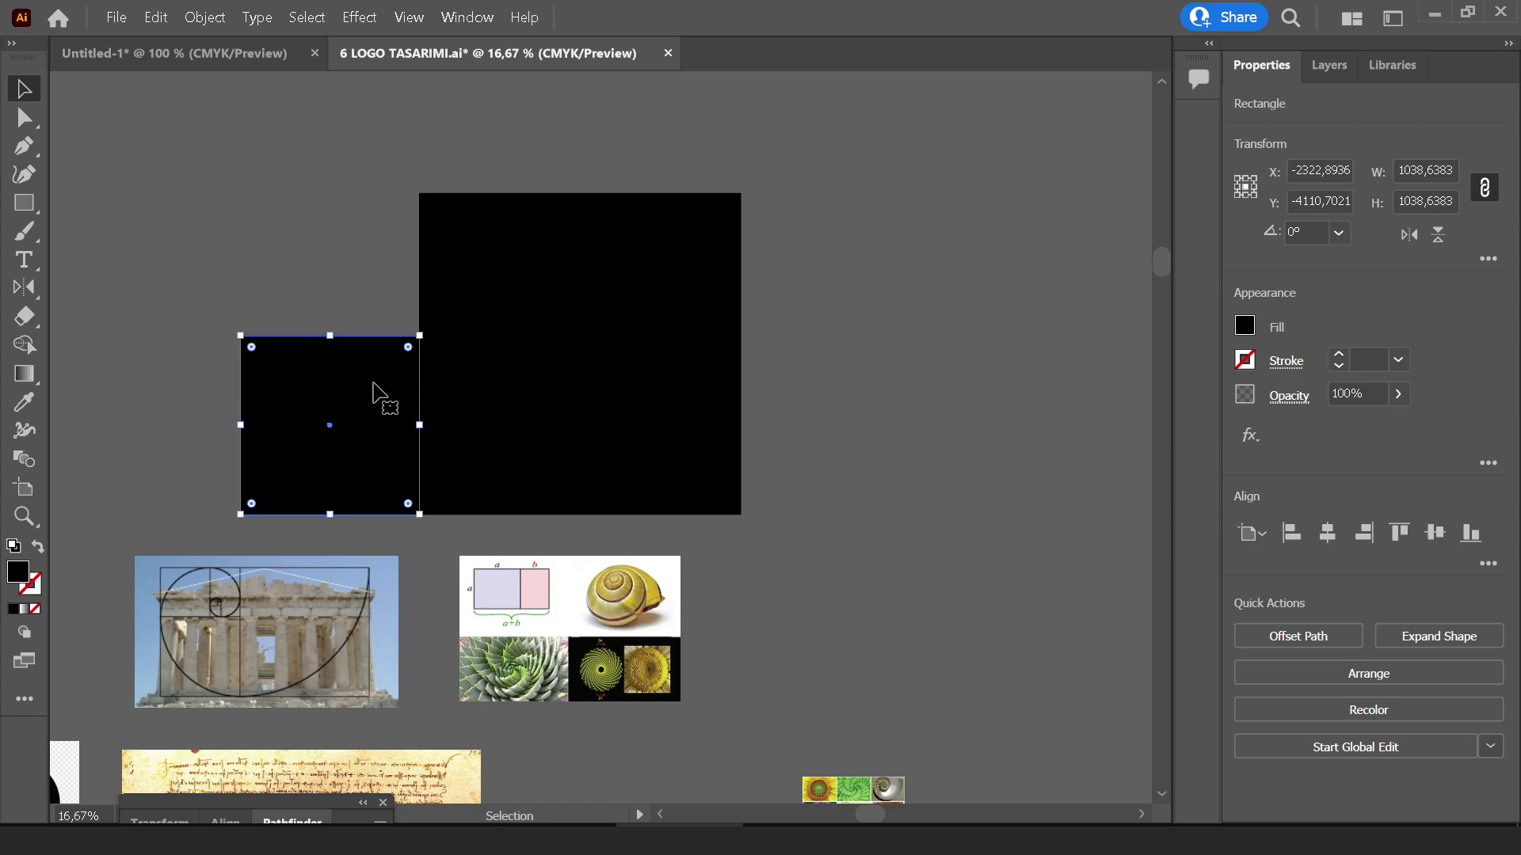
{"action": "left_click", "coordinate": [423, 462]}
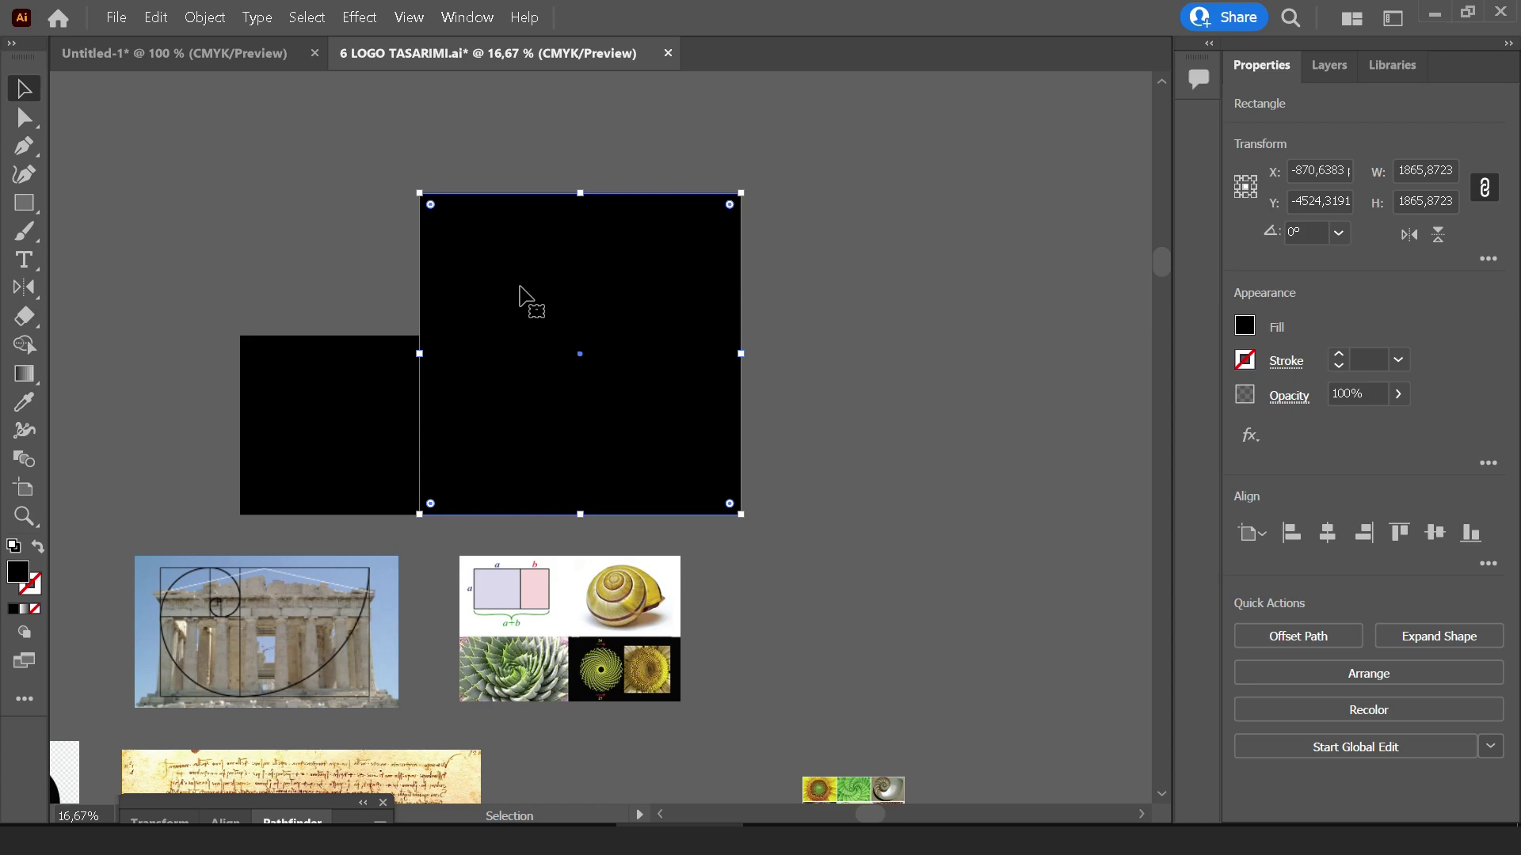
{"action": "left_click_drag", "start_coordinate": [516, 336], "coordinate": [533, 335]}
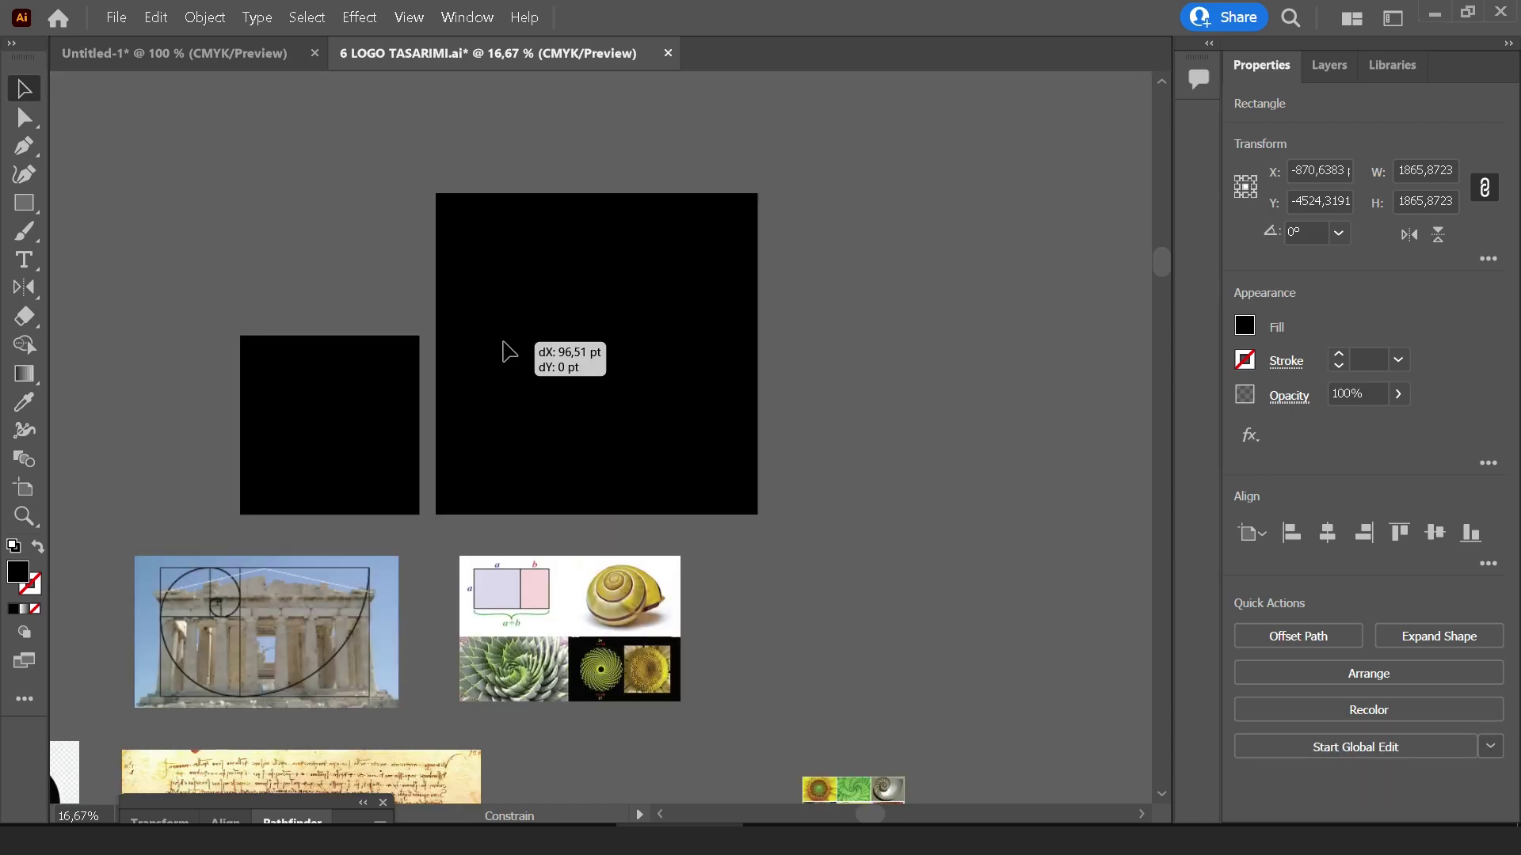
{"action": "left_click", "coordinate": [253, 311]}
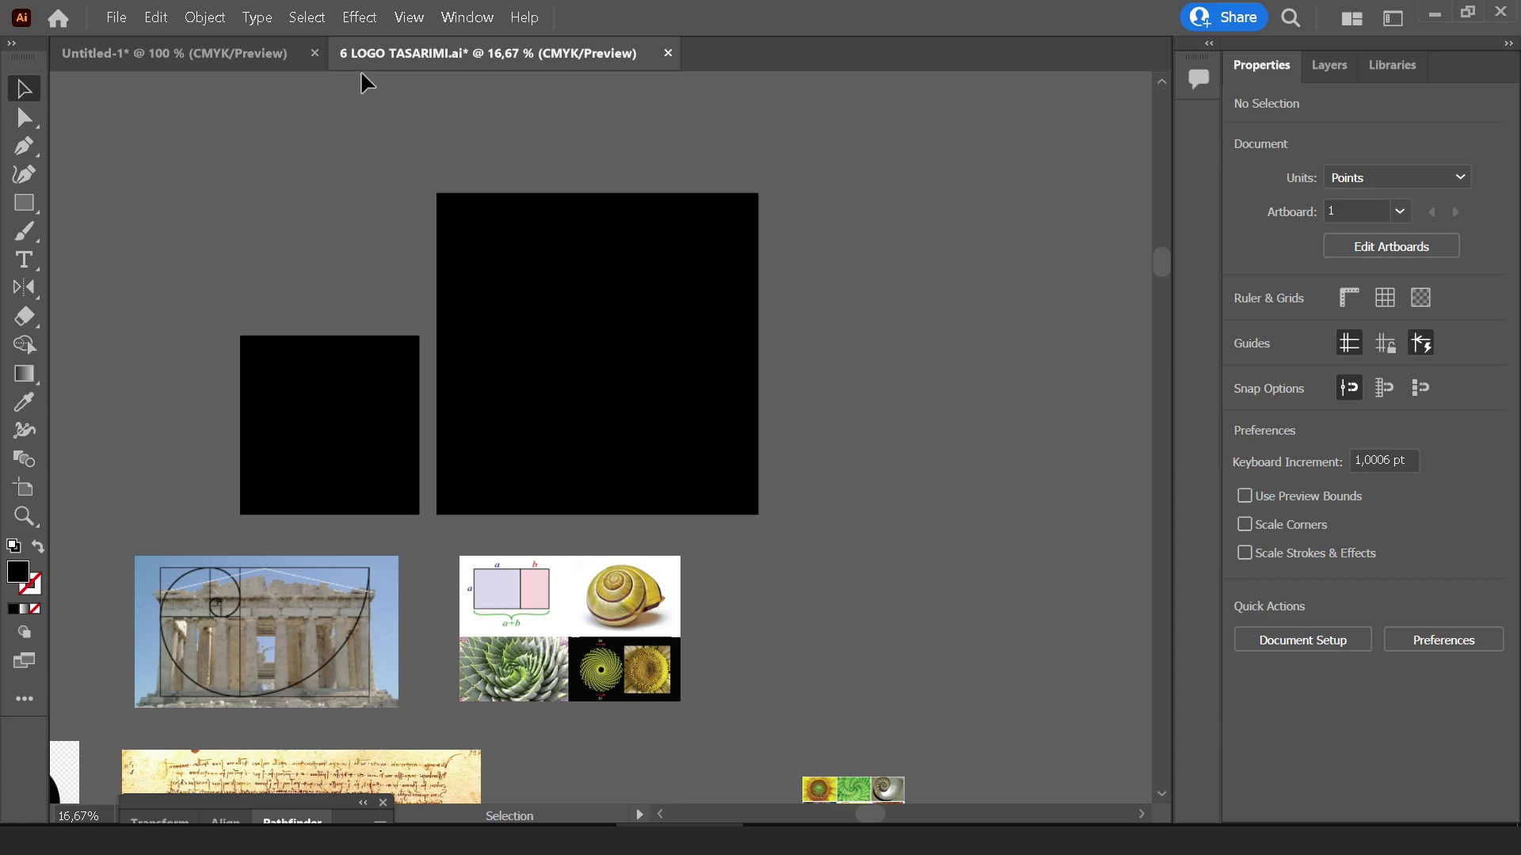
{"action": "left_click", "coordinate": [507, 290]}
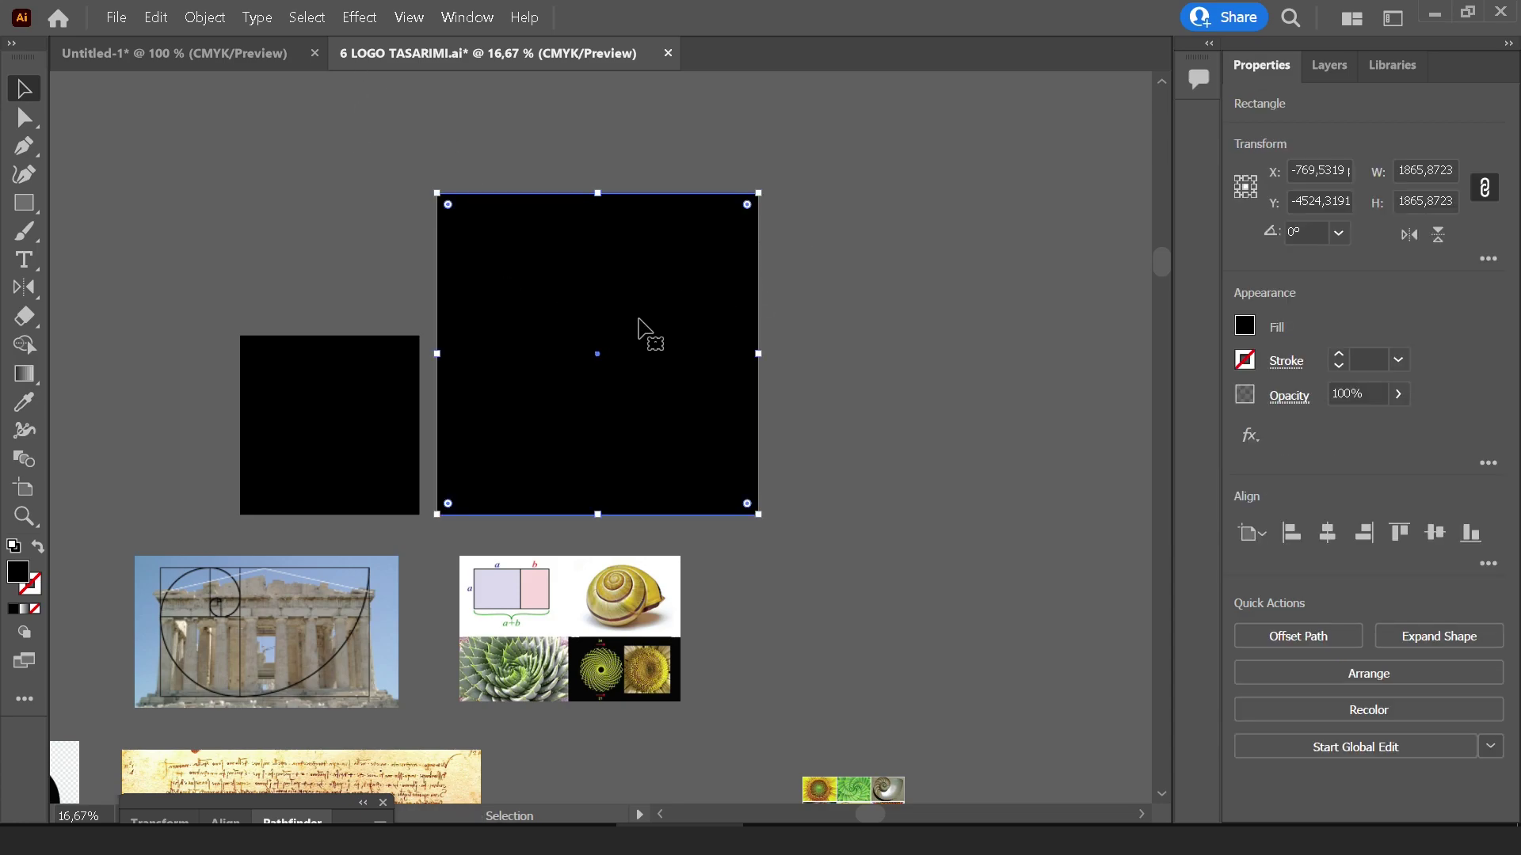
{"action": "left_click", "coordinate": [348, 412]}
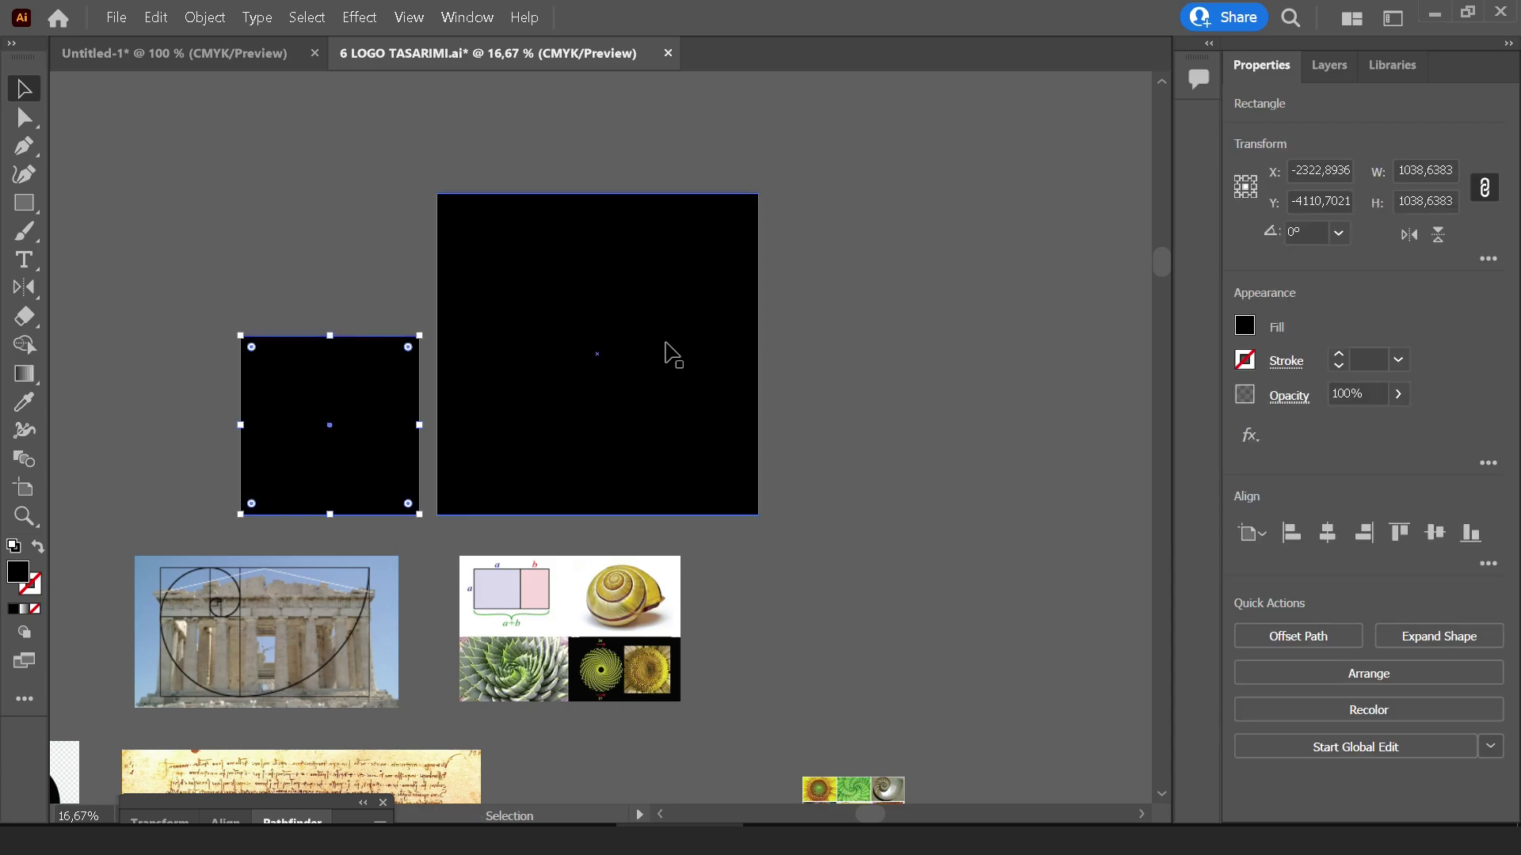
{"action": "left_click_drag", "start_coordinate": [882, 306], "coordinate": [222, 388]}
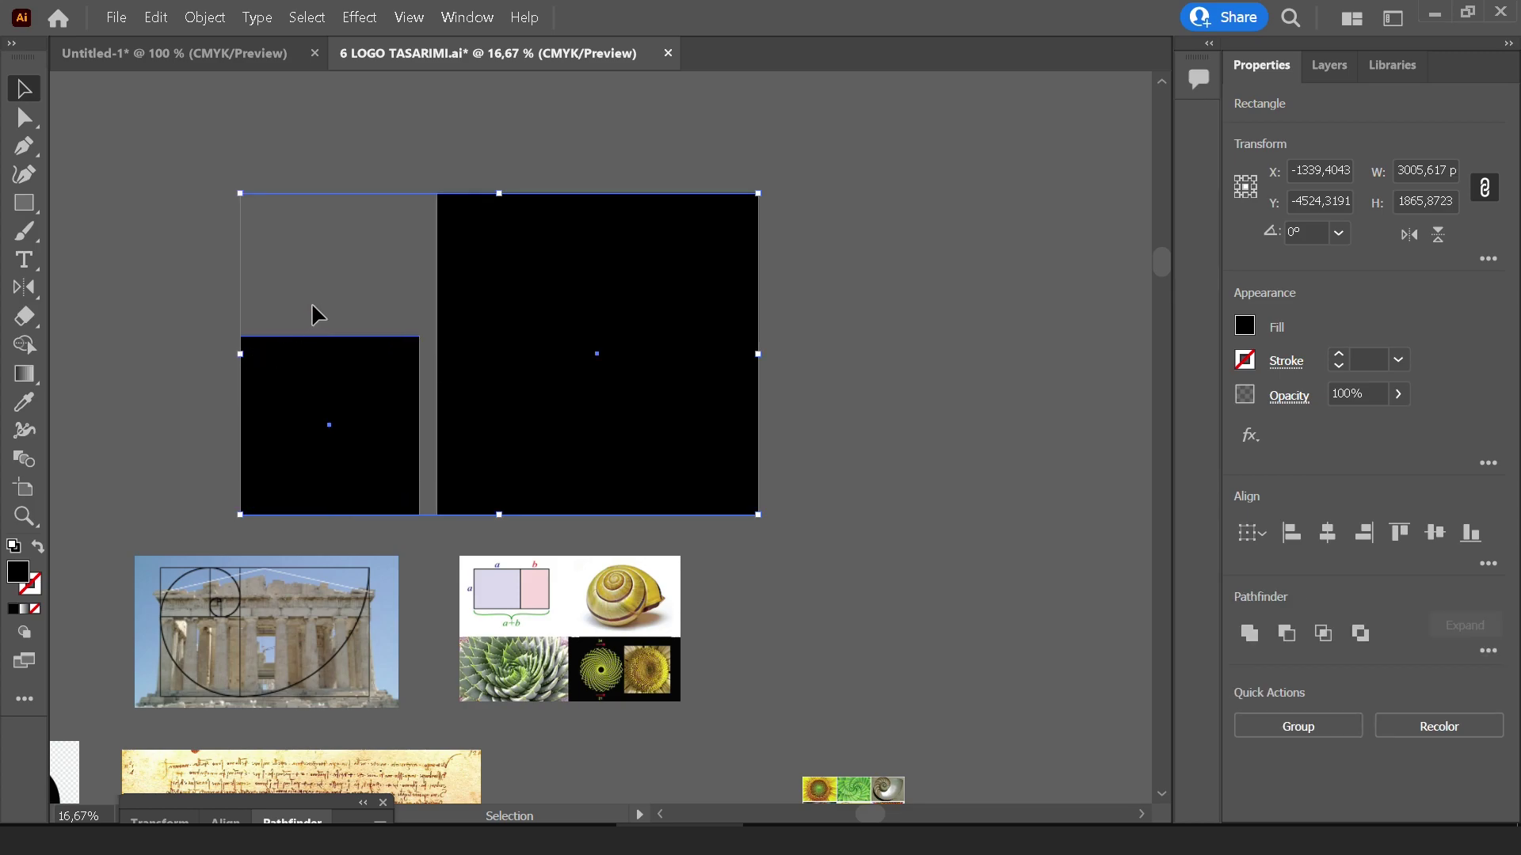
{"action": "key", "text": "ctrl+z"}
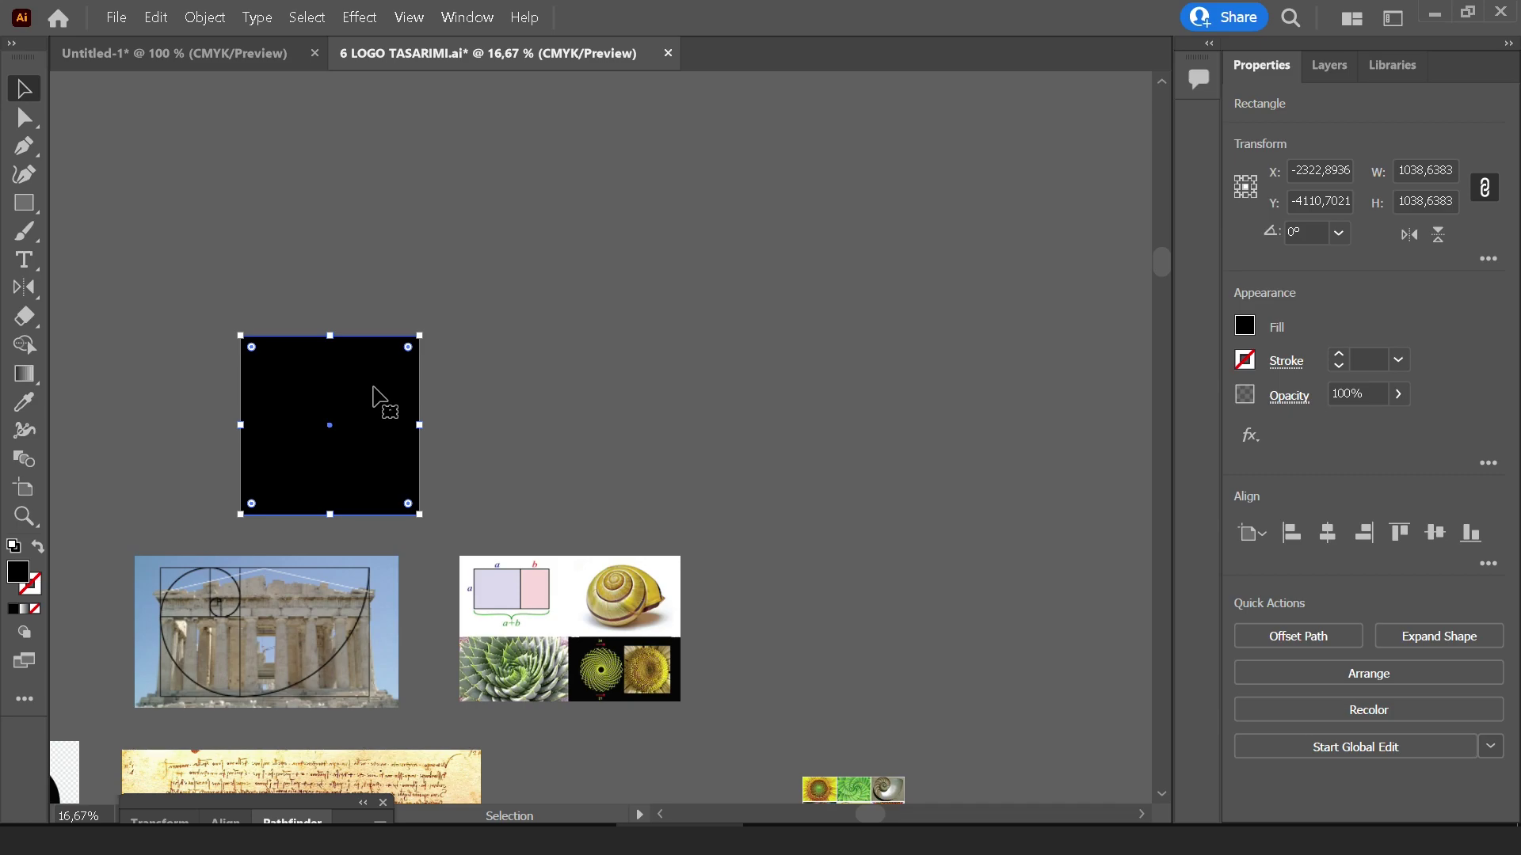
{"action": "key", "text": "ctrl+1"}
{"action": "key", "text": "m"}
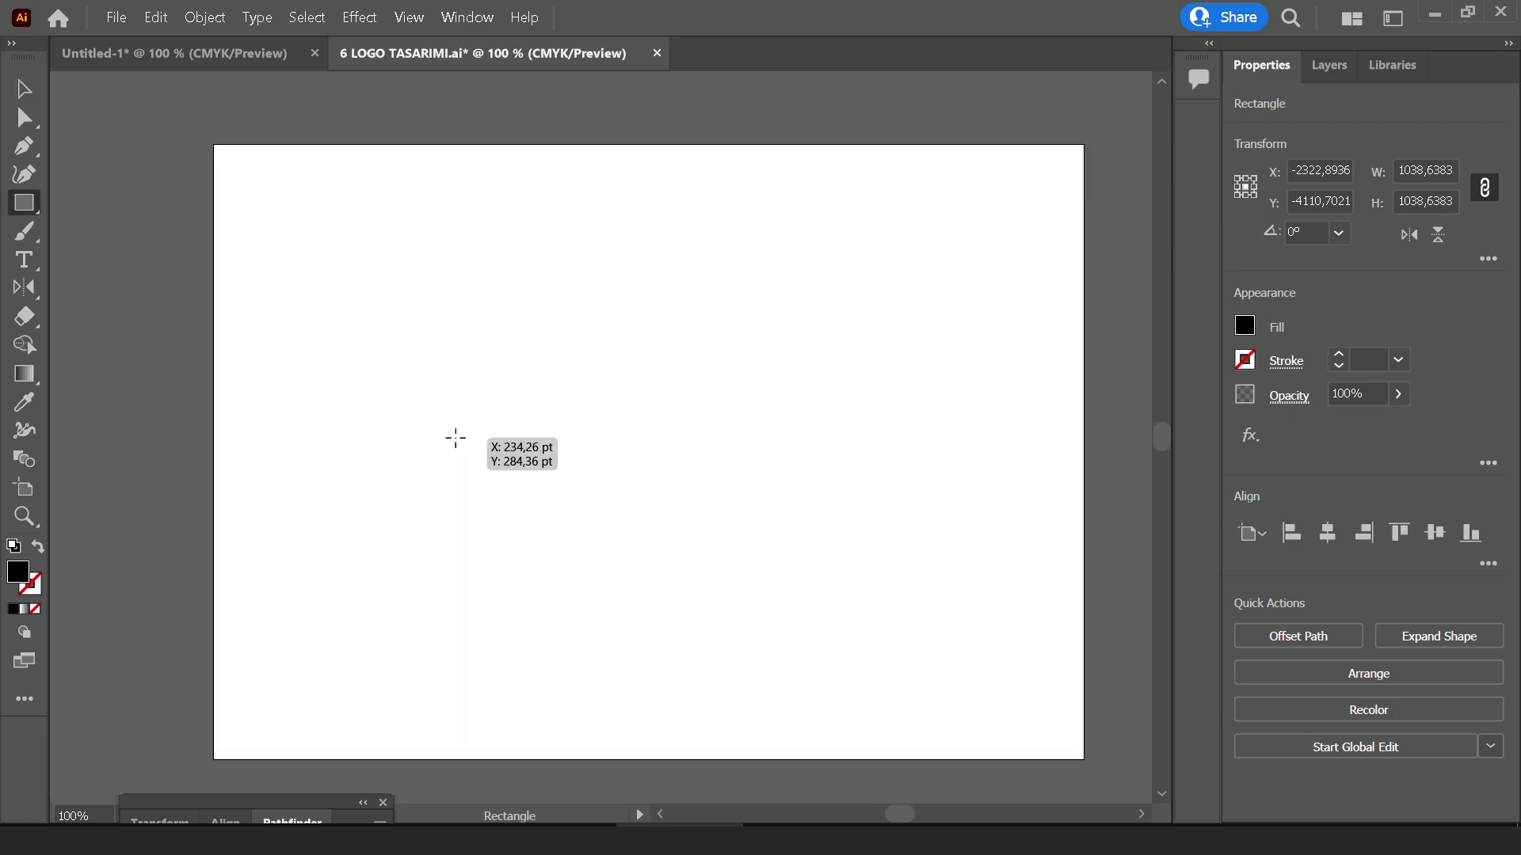
Draw a 275.7447 pt square near the artboard's top-left corner
{"action": "left_click_drag", "start_coordinate": [349, 291], "coordinate": [408, 431]}
{"action": "key", "text": "v"}
{"action": "left_click_drag", "start_coordinate": [381, 316], "coordinate": [400, 342]}
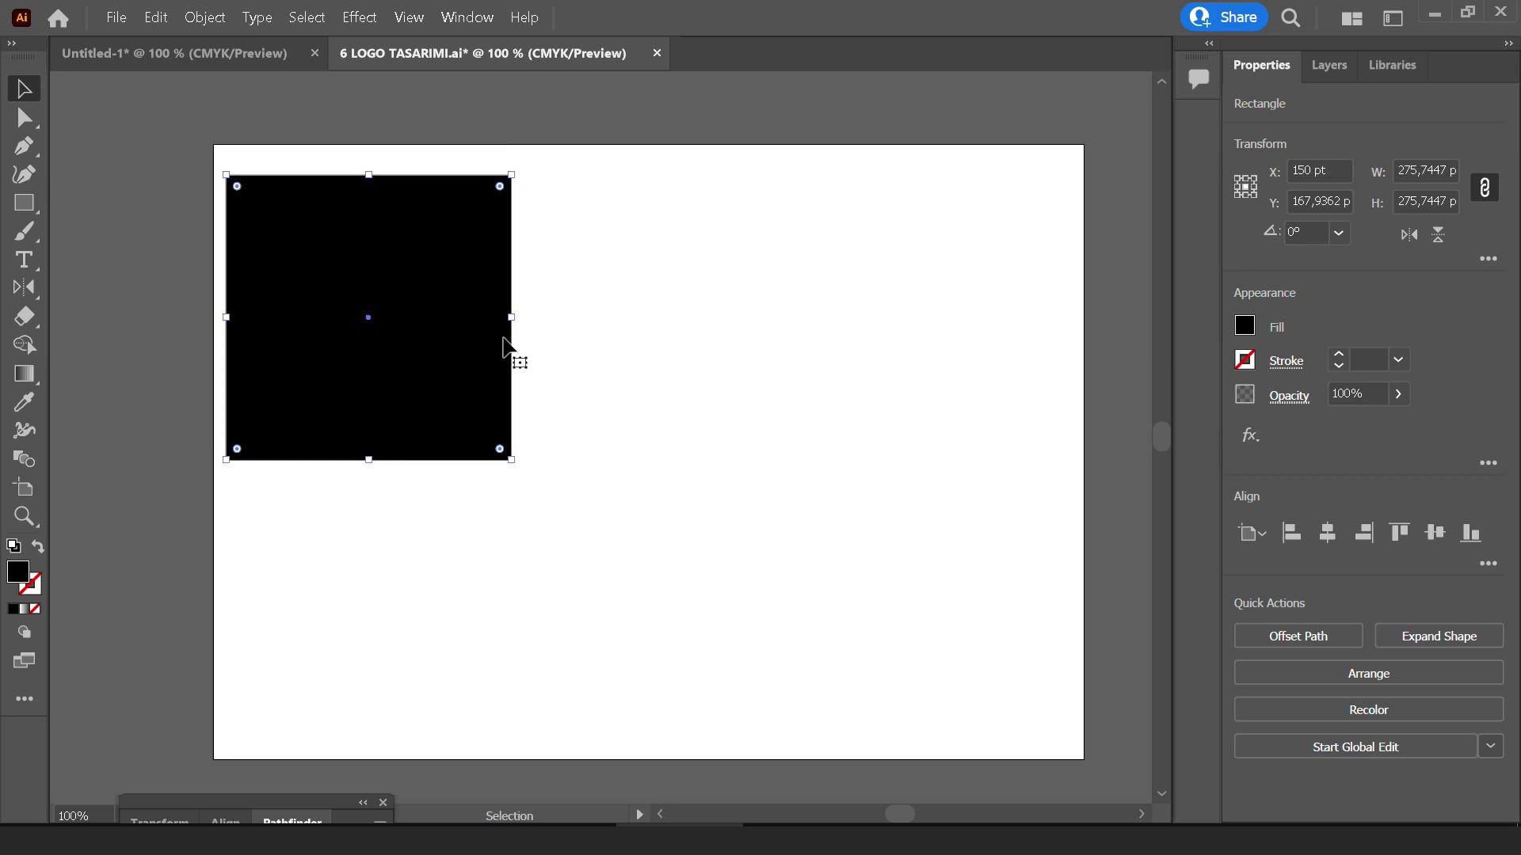
Give the square no fill and a 1 pt black stroke
{"action": "left_click", "coordinate": [1246, 326]}
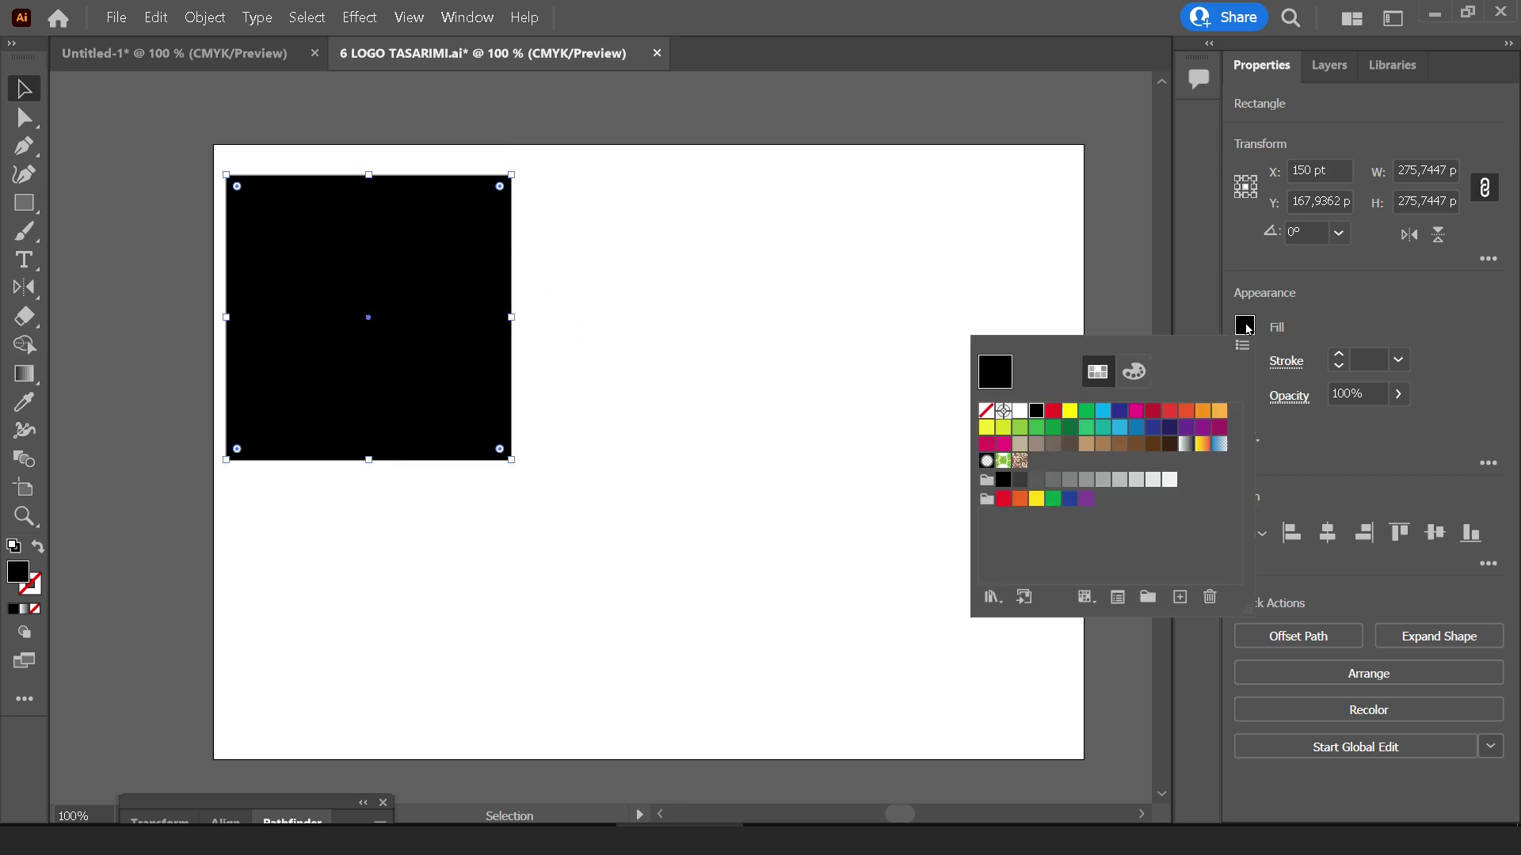
{"action": "left_click", "coordinate": [986, 410]}
{"action": "left_click", "coordinate": [1286, 362]}
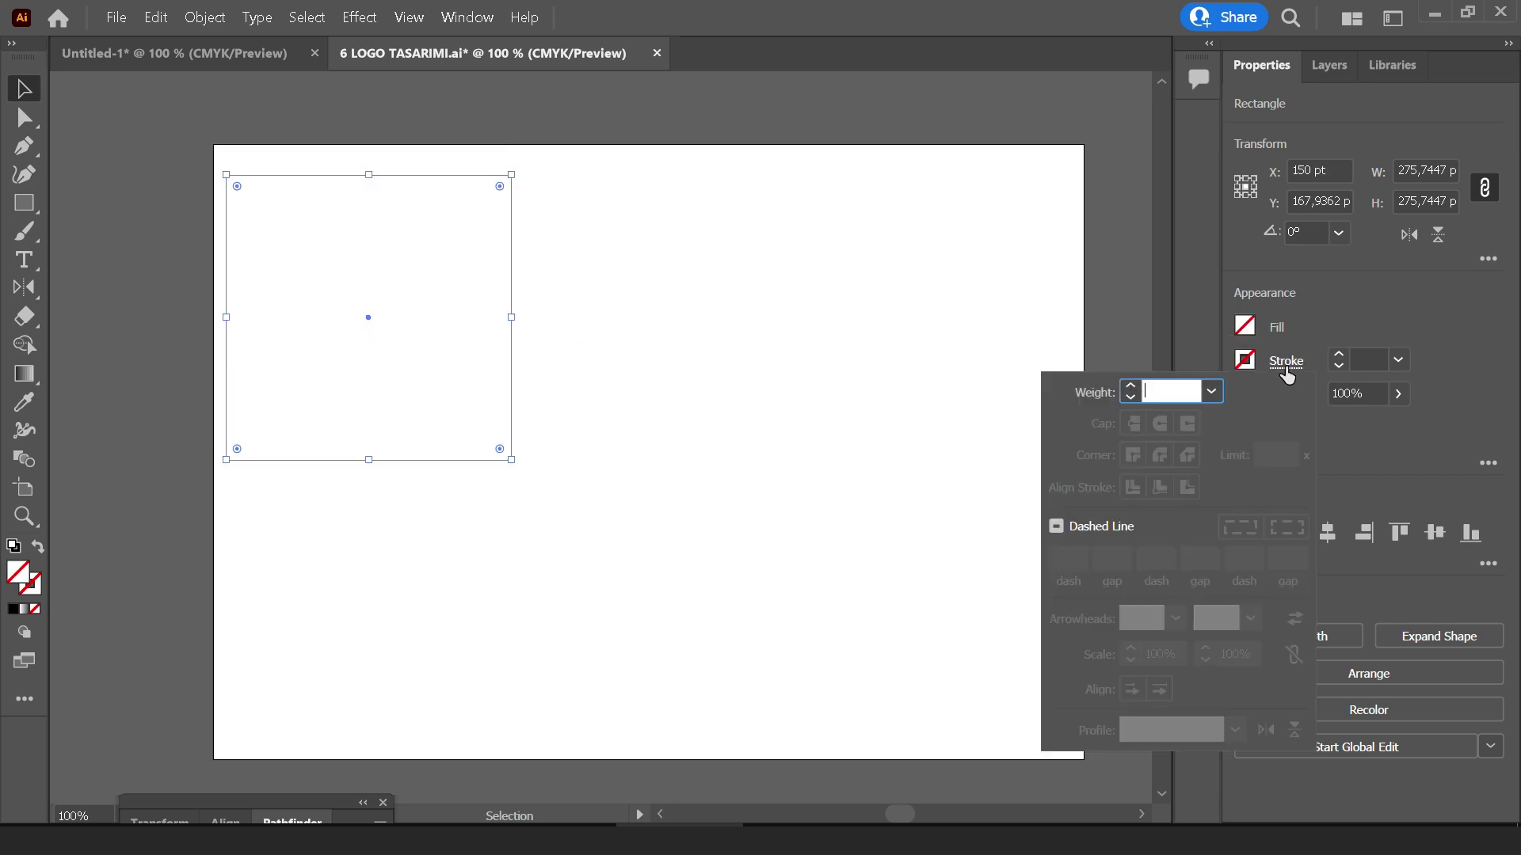
{"action": "left_click", "coordinate": [1274, 356]}
{"action": "left_click", "coordinate": [1245, 360]}
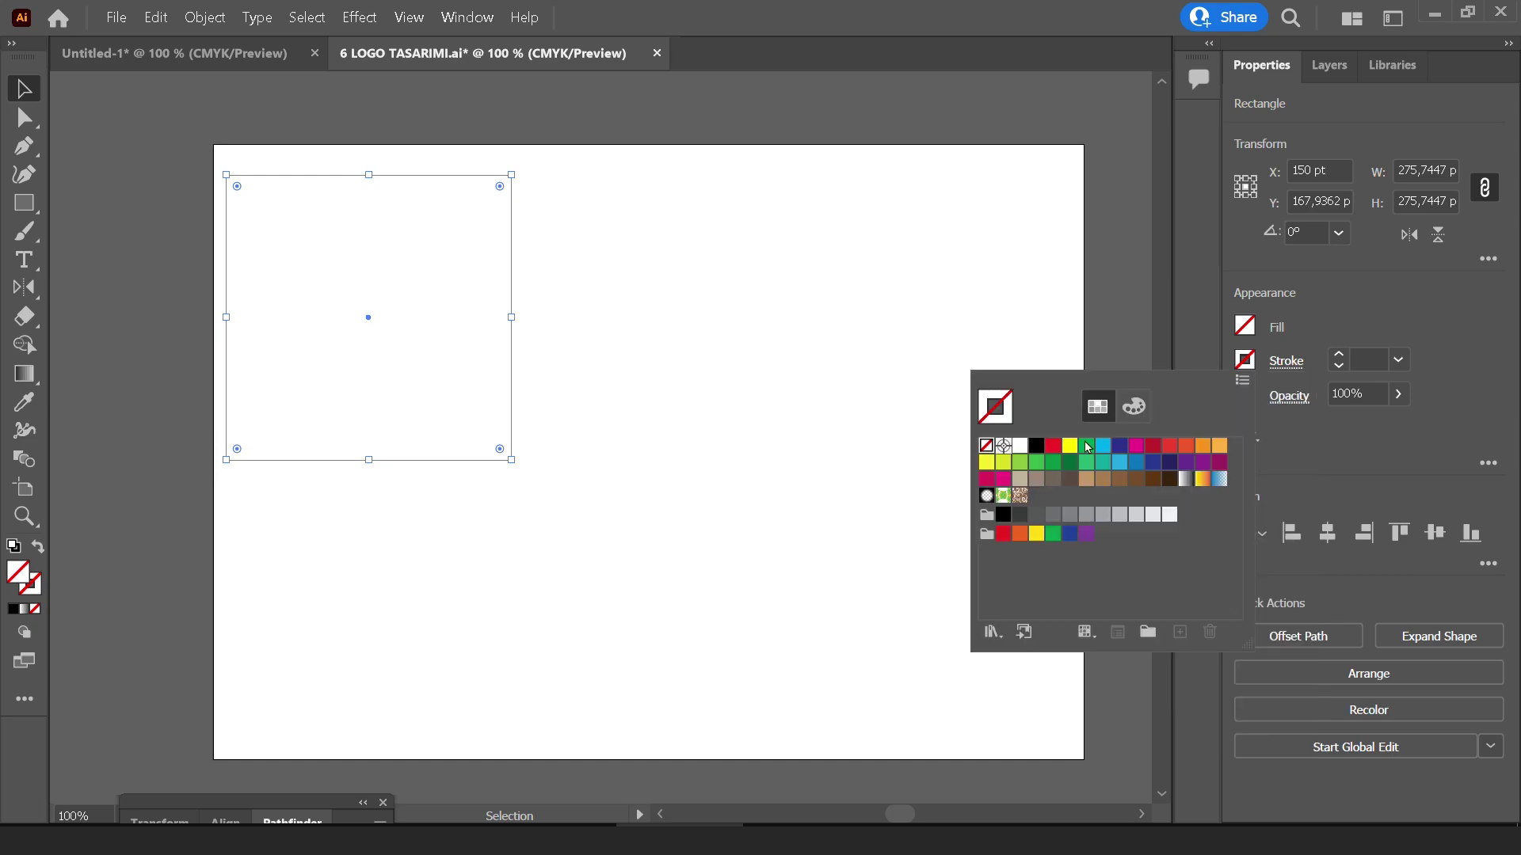
{"action": "left_click", "coordinate": [1037, 450]}
{"action": "scroll", "coordinate": [476, 387], "scroll_direction": "down", "scroll_amount": 1}
{"action": "scroll", "coordinate": [476, 387], "scroll_direction": "down", "scroll_amount": 1}
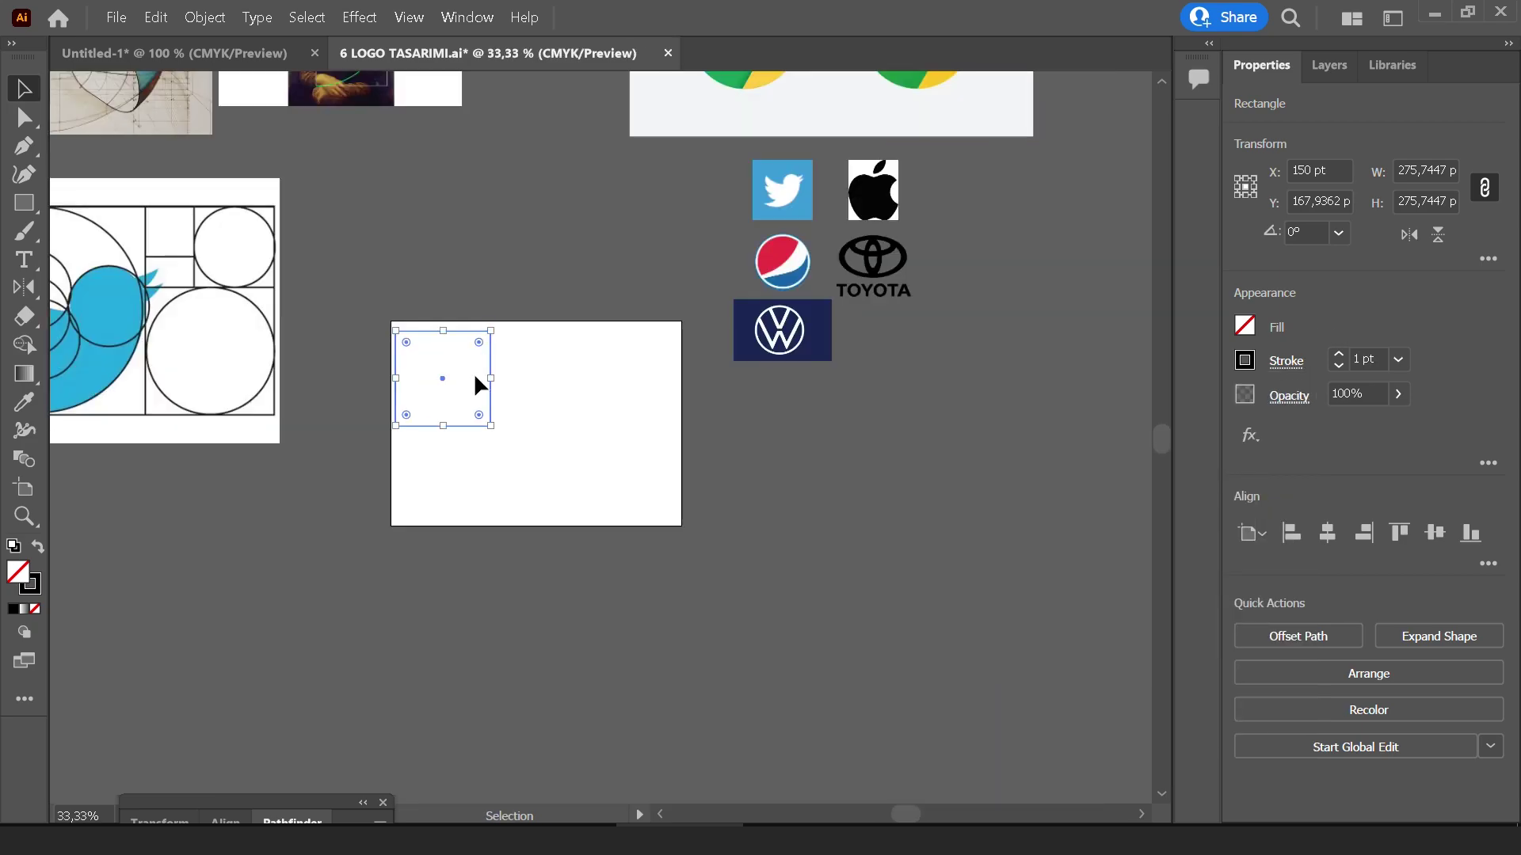
{"action": "scroll", "coordinate": [473, 372], "scroll_direction": "up", "scroll_amount": 5}
{"action": "scroll", "coordinate": [473, 372], "scroll_direction": "left", "scroll_amount": 5}
{"action": "scroll", "coordinate": [564, 348], "scroll_direction": "up", "scroll_amount": 2}
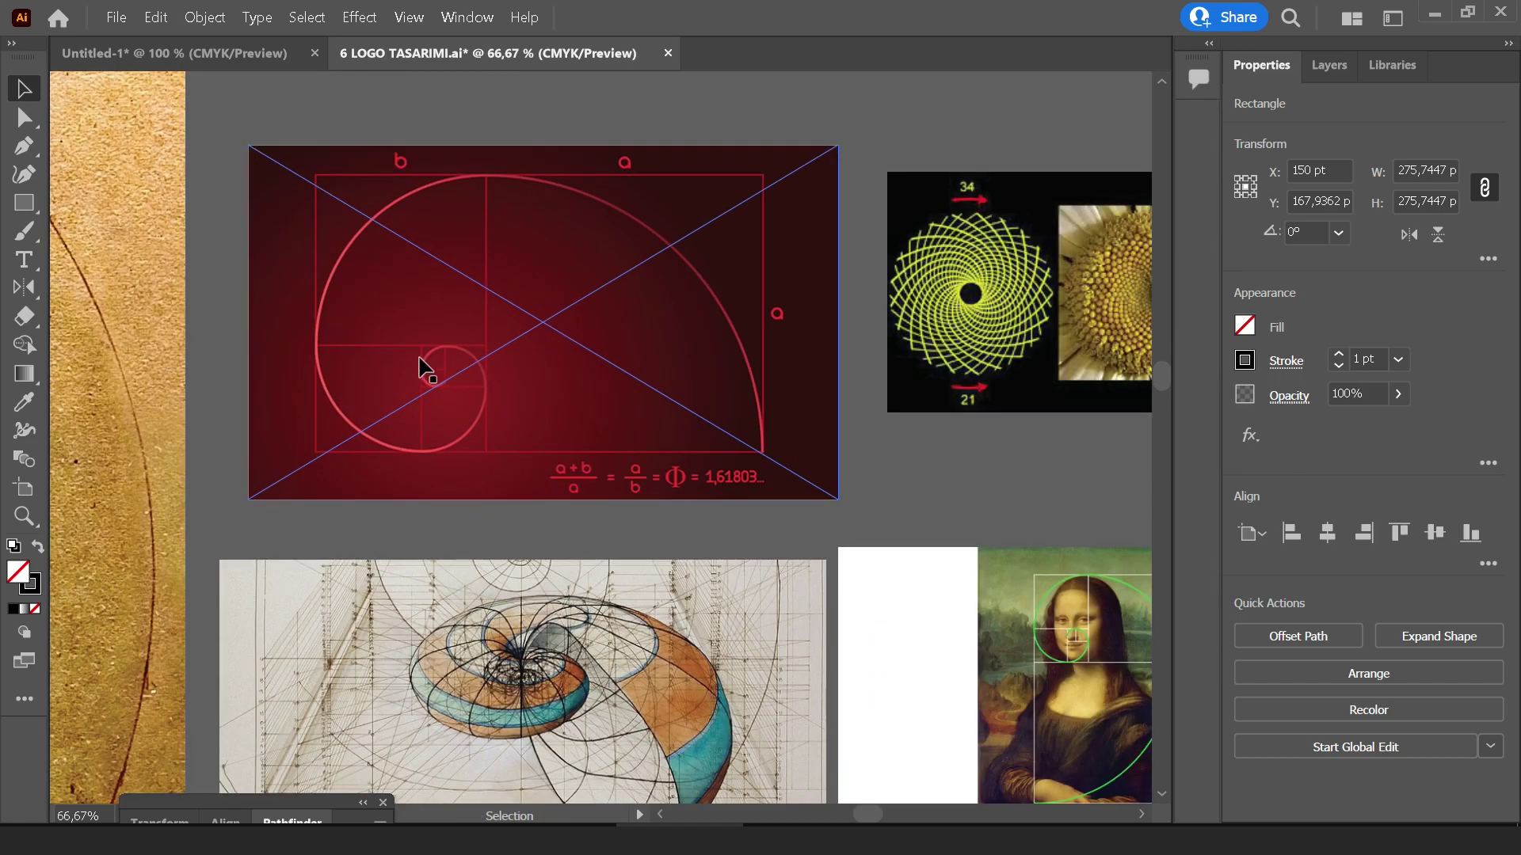
{"action": "scroll", "coordinate": [424, 366], "scroll_direction": "up", "scroll_amount": 1}
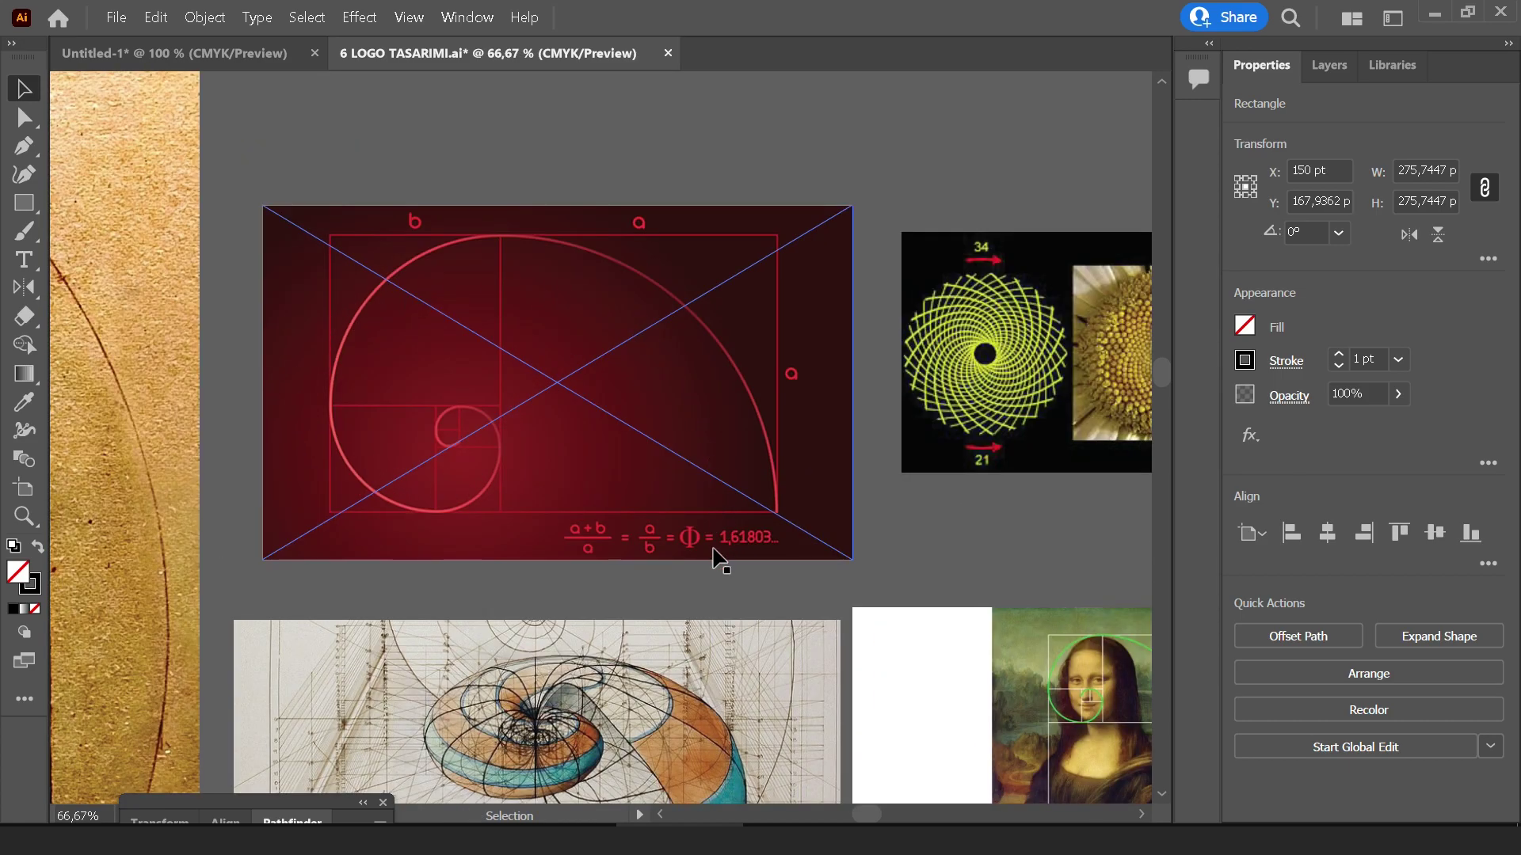
{"action": "scroll", "coordinate": [796, 458], "scroll_direction": "down", "scroll_amount": 1}
{"action": "mouse_move", "coordinate": [831, 546]}
{"action": "left_mouse_down"}
{"action": "mouse_move", "coordinate": [533, 202]}
{"action": "mouse_move", "coordinate": [337, 79]}
{"action": "left_mouse_up"}
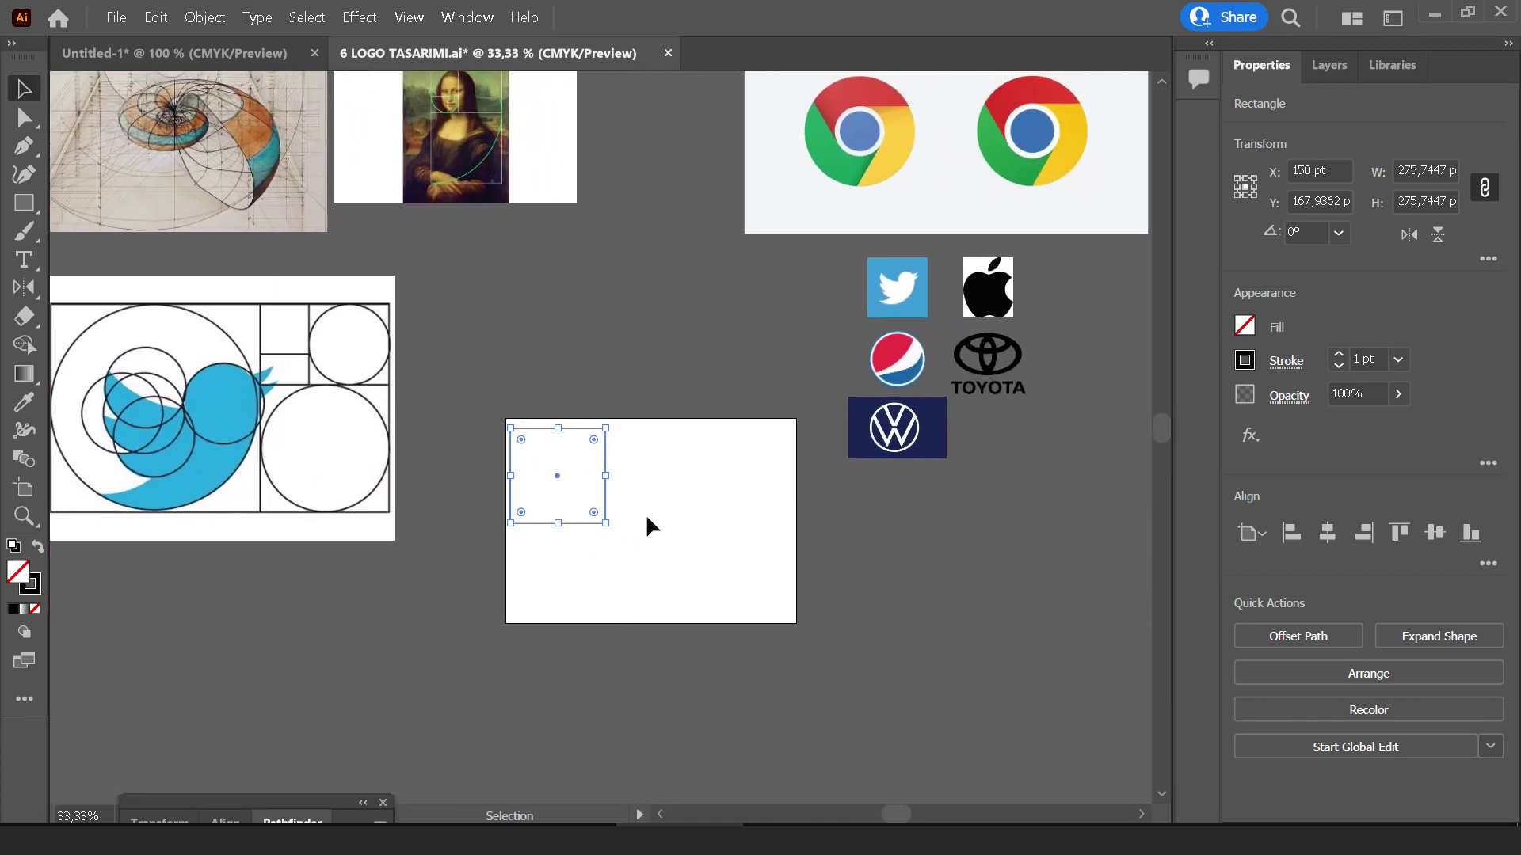
{"action": "scroll", "coordinate": [516, 455], "scroll_direction": "up", "scroll_amount": 2}
{"action": "scroll", "coordinate": [507, 452], "scroll_direction": "up", "scroll_amount": 1}
{"action": "left_click_drag", "start_coordinate": [646, 458], "coordinate": [473, 329]}
{"action": "scroll", "coordinate": [469, 326], "scroll_direction": "up", "scroll_amount": 1}
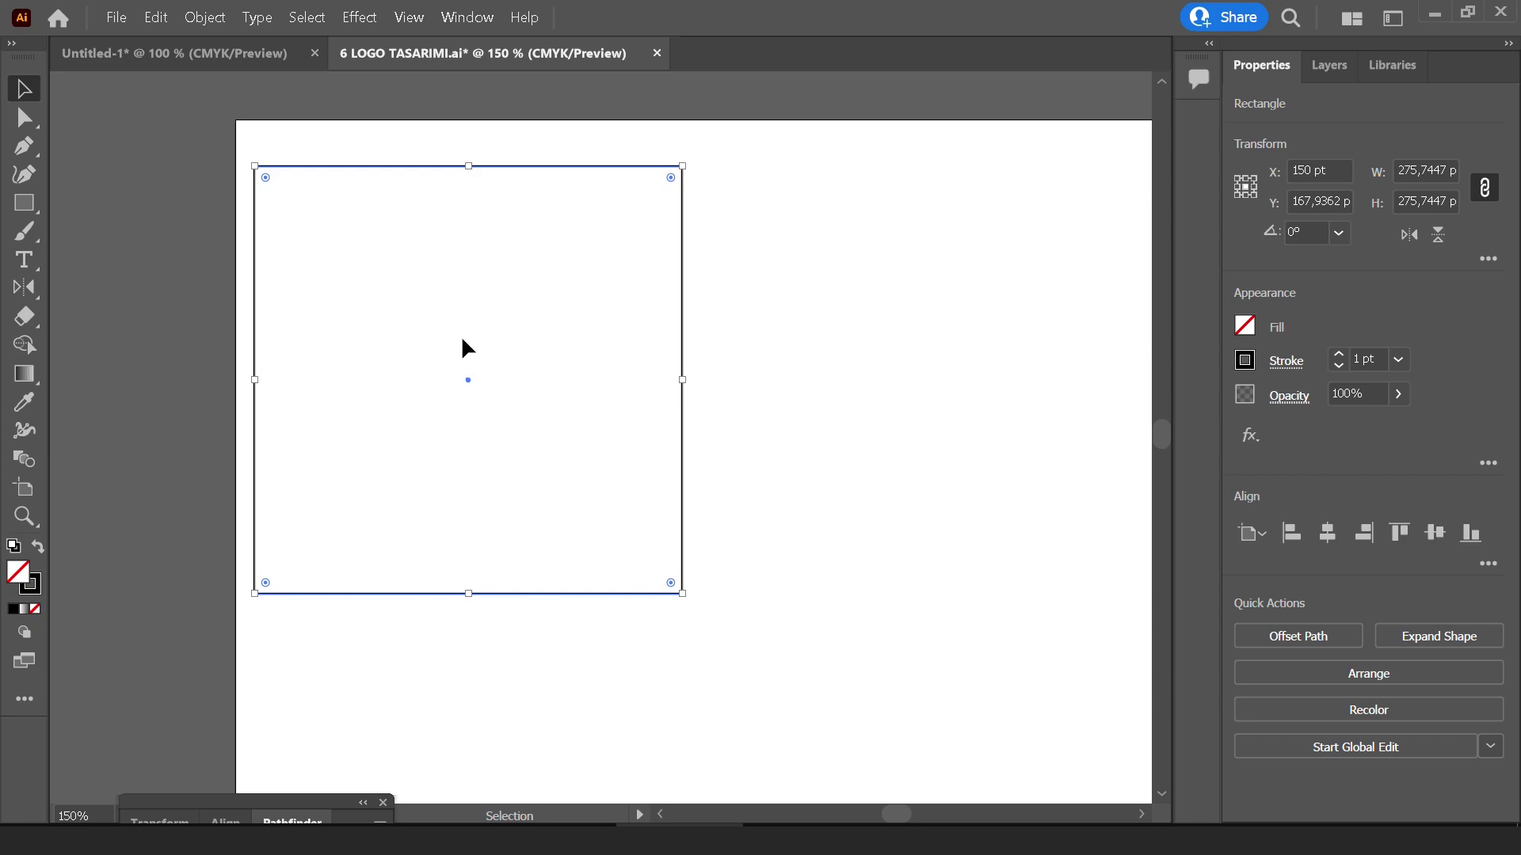
{"action": "left_click_drag", "start_coordinate": [517, 329], "coordinate": [795, 215]}
{"action": "key", "text": "a"}
{"action": "key", "text": "v"}
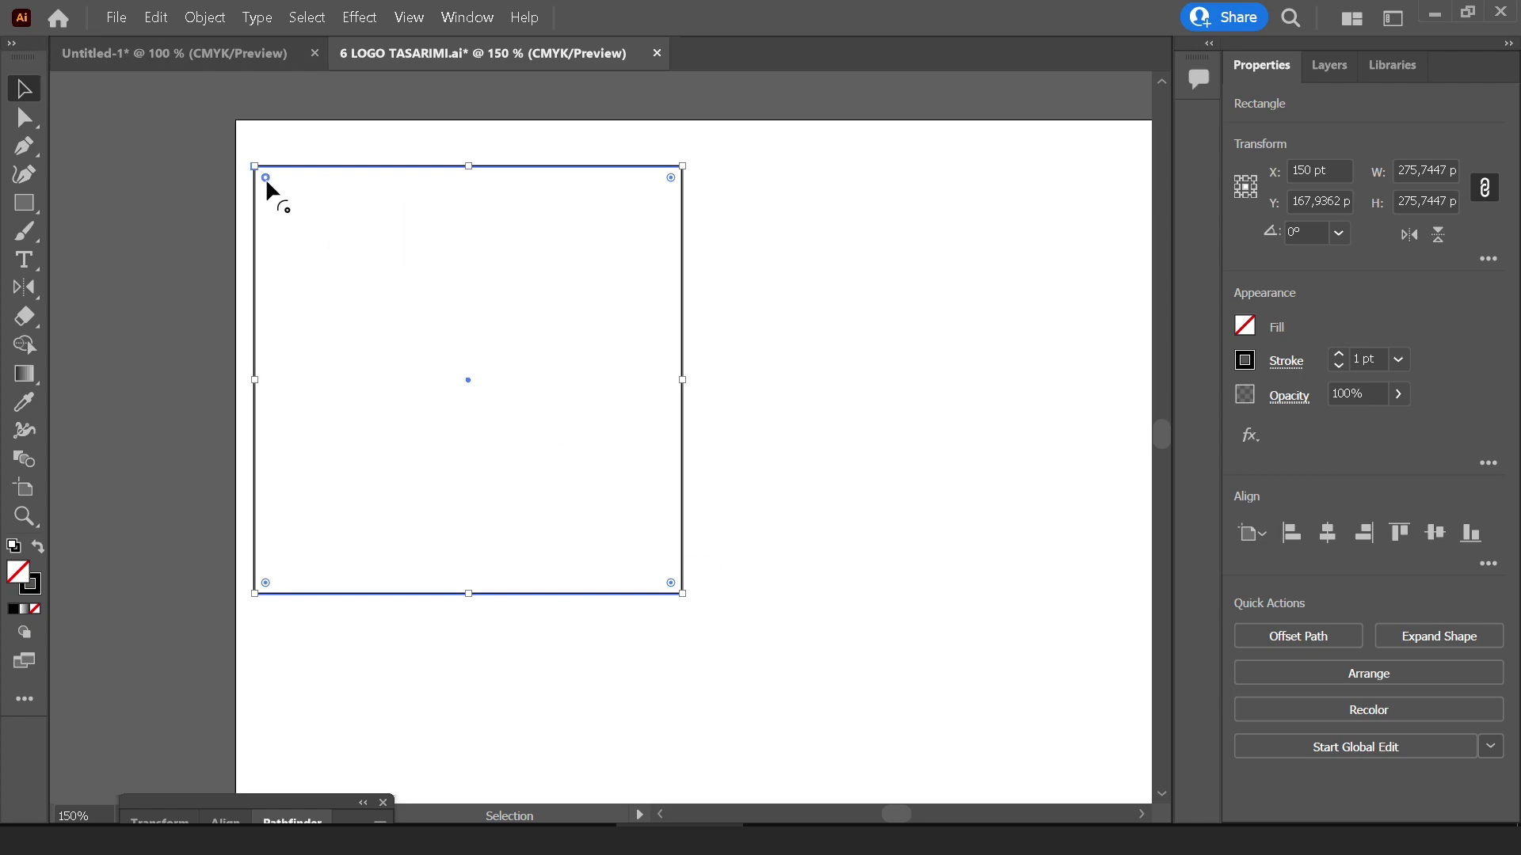
Round the square's top-left corner to its maximum radius, forming a quarter-circle arc, then reselect it
{"action": "left_click_drag", "start_coordinate": [266, 177], "coordinate": [468, 380]}
{"action": "left_click", "coordinate": [865, 394]}
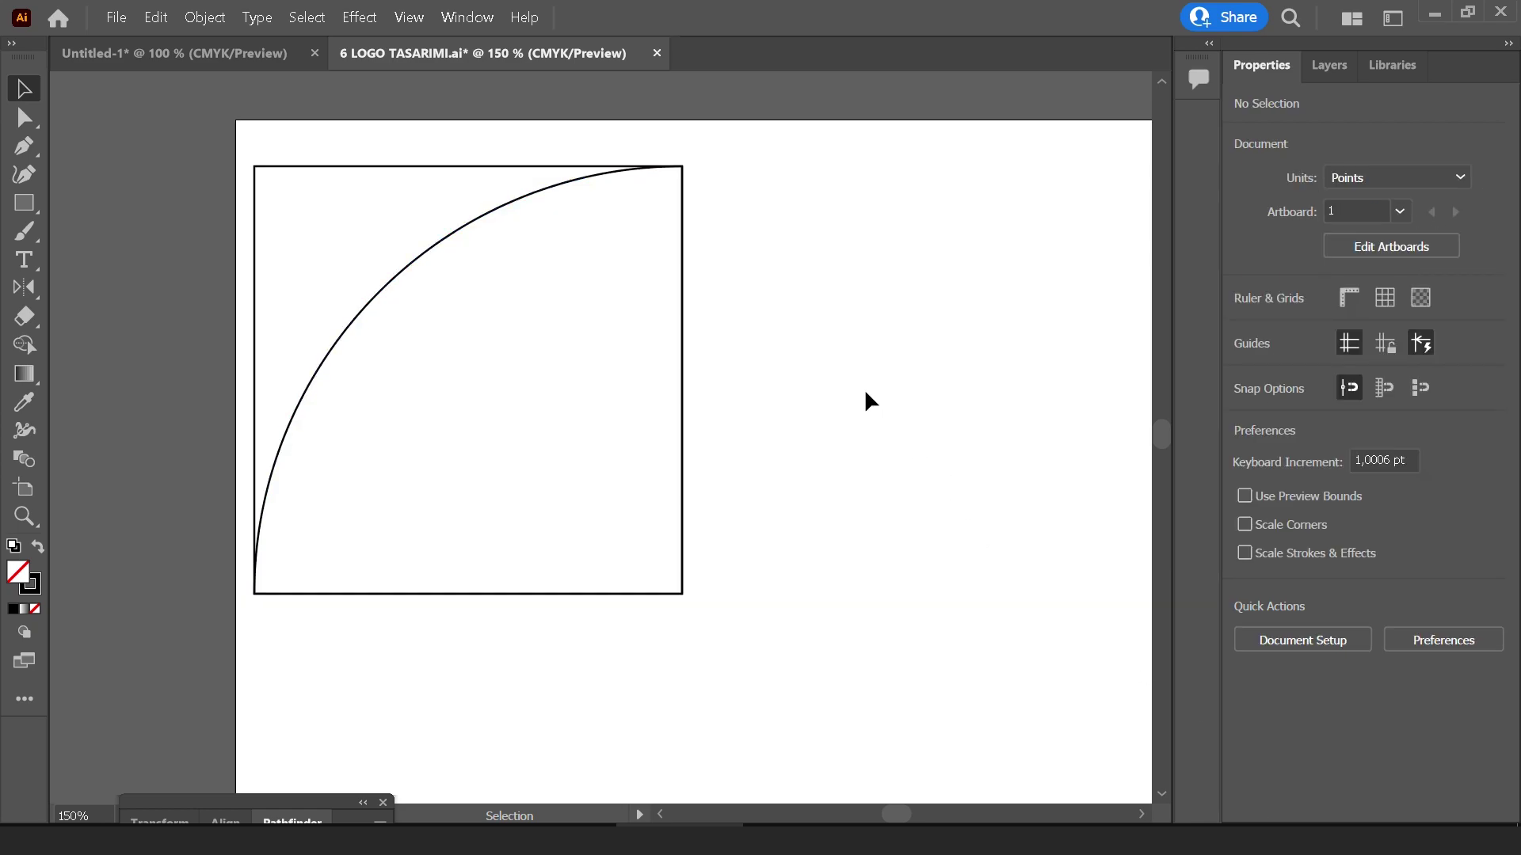
{"action": "scroll", "coordinate": [482, 277], "scroll_direction": "down", "scroll_amount": 1, "text": "alt"}
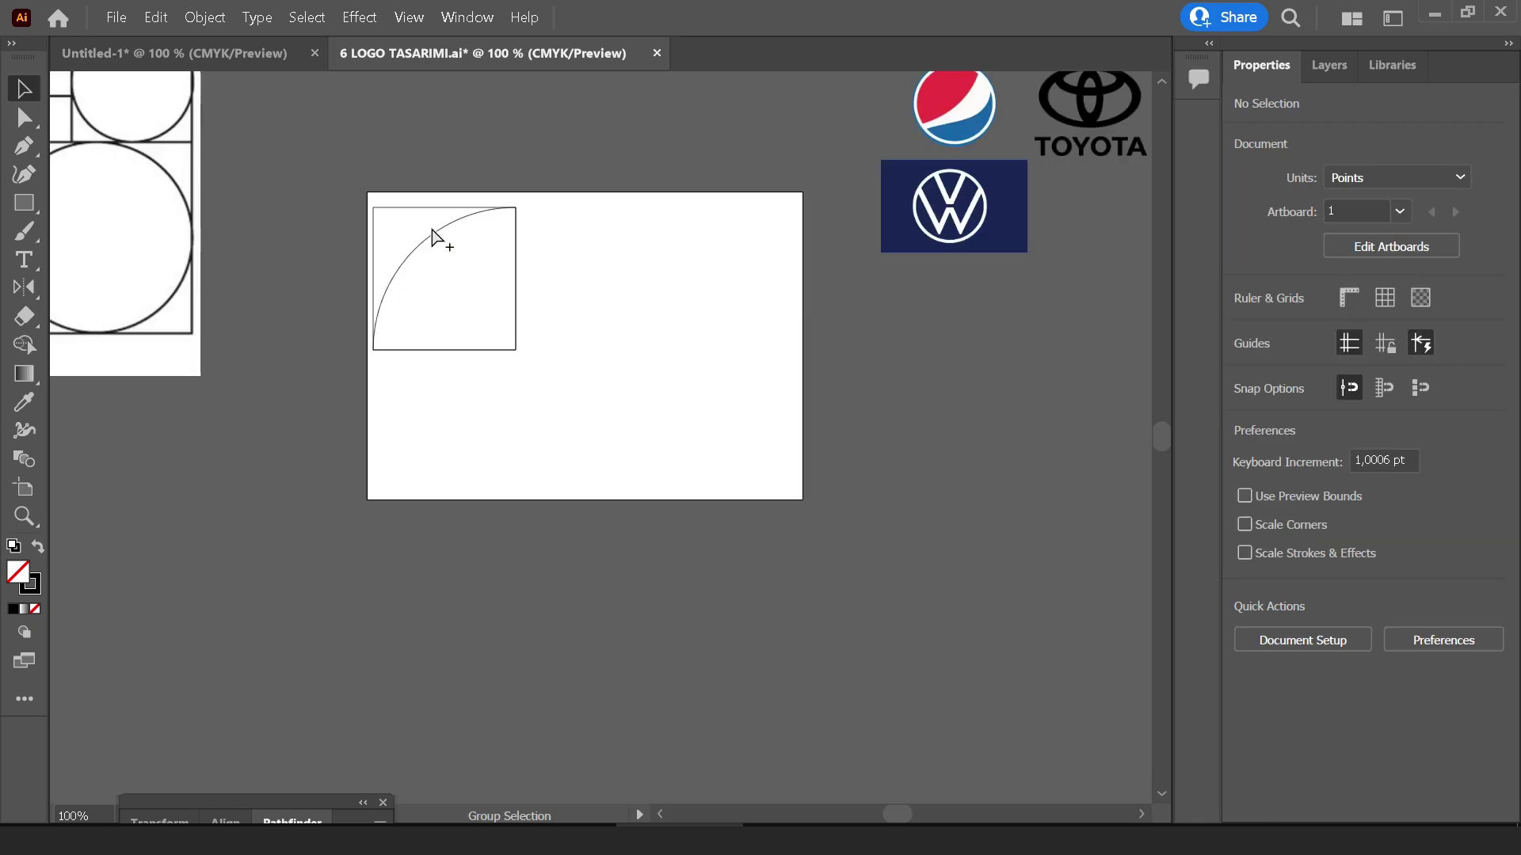
{"action": "scroll", "coordinate": [353, 268], "scroll_direction": "down", "scroll_amount": 3, "text": "alt"}
{"action": "scroll", "coordinate": [580, 509], "scroll_direction": "up", "scroll_amount": 5}
{"action": "scroll", "coordinate": [581, 510], "scroll_direction": "left", "scroll_amount": 3}
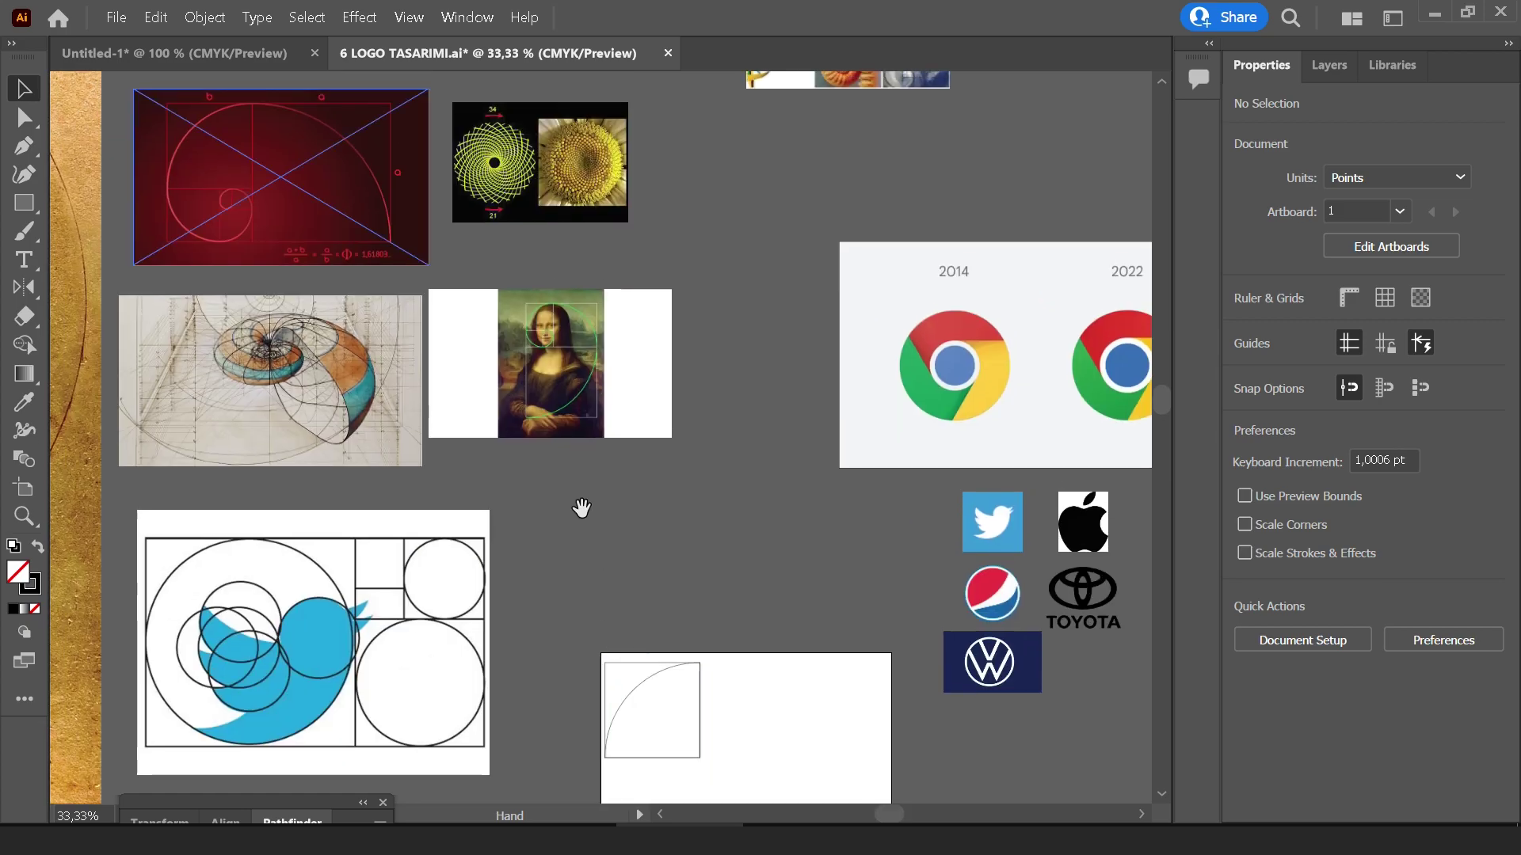
{"action": "scroll", "coordinate": [441, 475], "scroll_direction": "up", "scroll_amount": 3}
{"action": "scroll", "coordinate": [441, 476], "scroll_direction": "up", "scroll_amount": 3, "text": "alt"}
{"action": "scroll", "coordinate": [425, 264], "scroll_direction": "up", "scroll_amount": 2, "text": "alt"}
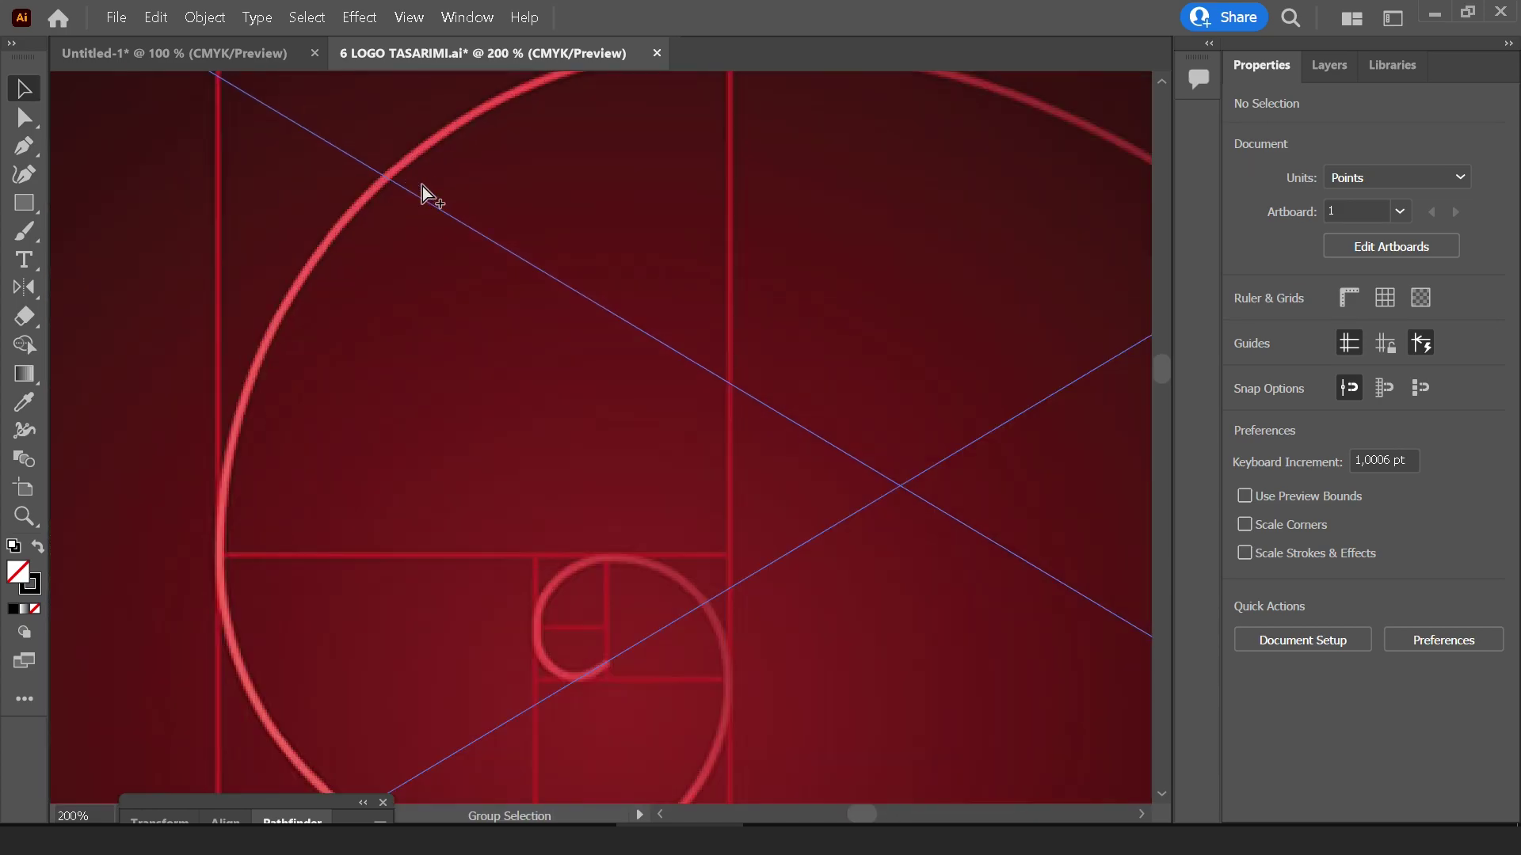
{"action": "scroll", "coordinate": [443, 253], "scroll_direction": "up", "scroll_amount": 3}
{"action": "scroll", "coordinate": [966, 323], "scroll_direction": "down", "scroll_amount": 5, "text": "alt"}
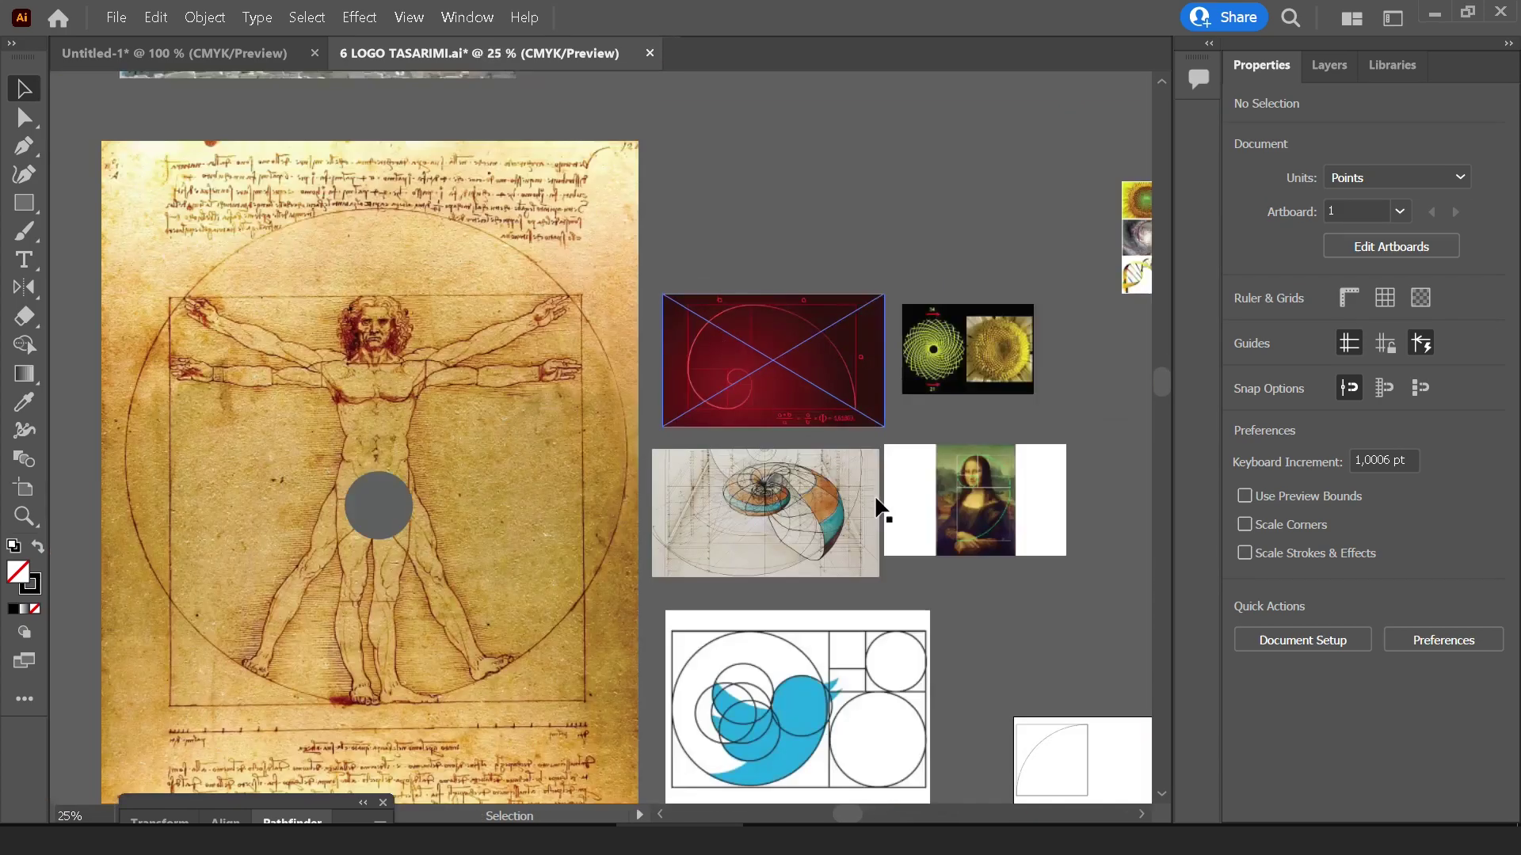
{"action": "scroll", "coordinate": [876, 509], "scroll_direction": "down", "scroll_amount": 3}
{"action": "scroll", "coordinate": [615, 400], "scroll_direction": "up", "scroll_amount": 3, "text": "alt"}
{"action": "scroll", "coordinate": [319, 306], "scroll_direction": "up", "scroll_amount": 3}
{"action": "scroll", "coordinate": [319, 306], "scroll_direction": "left", "scroll_amount": 3}
{"action": "scroll", "coordinate": [434, 384], "scroll_direction": "up", "scroll_amount": 3, "text": "alt"}
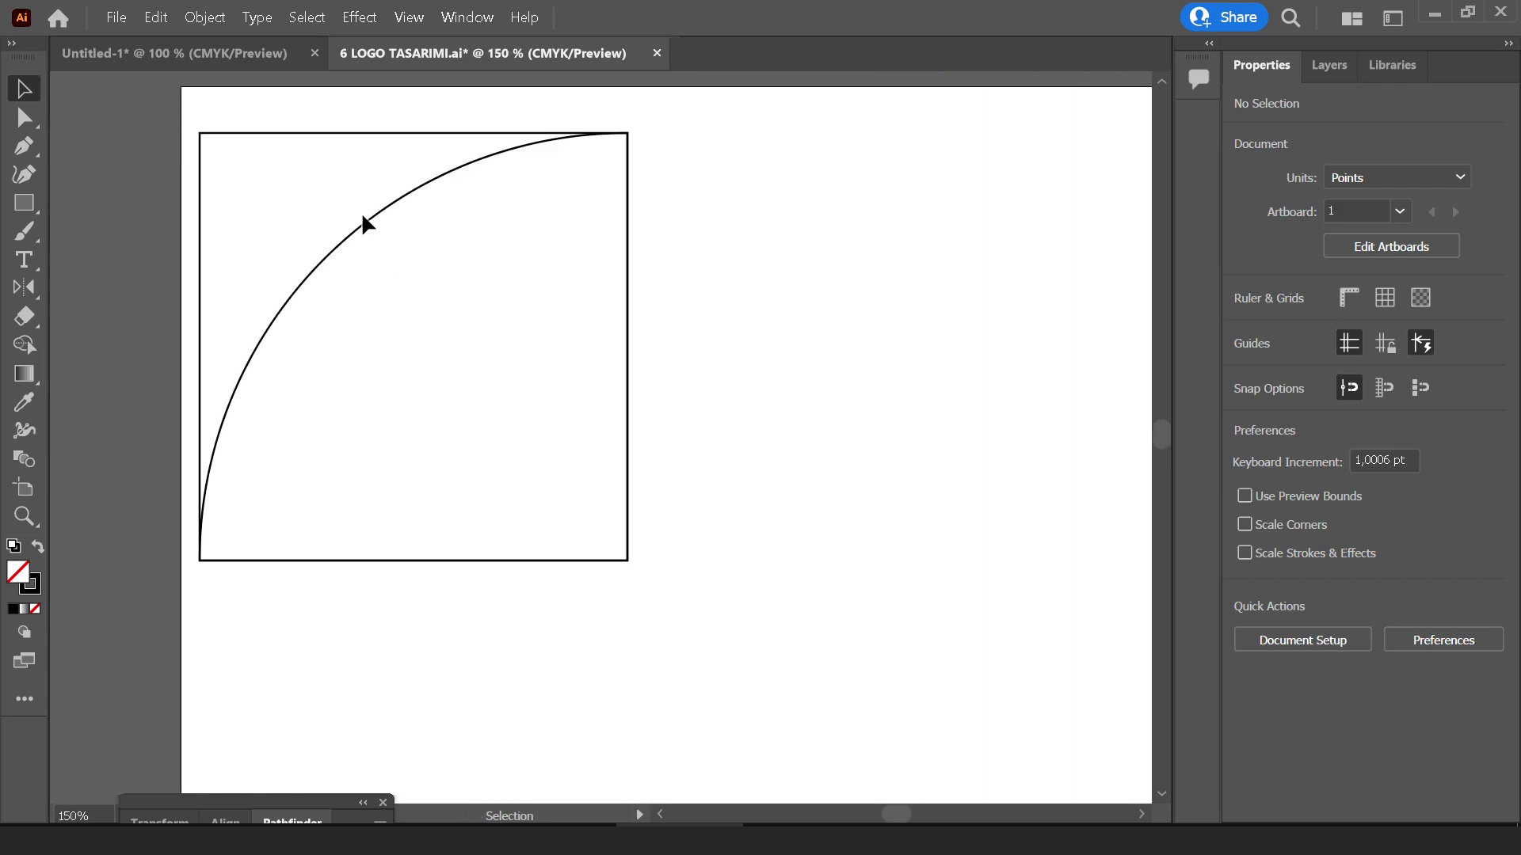
{"action": "scroll", "coordinate": [377, 233], "scroll_direction": "up", "scroll_amount": 1, "text": "alt"}
{"action": "left_click", "coordinate": [425, 267]}
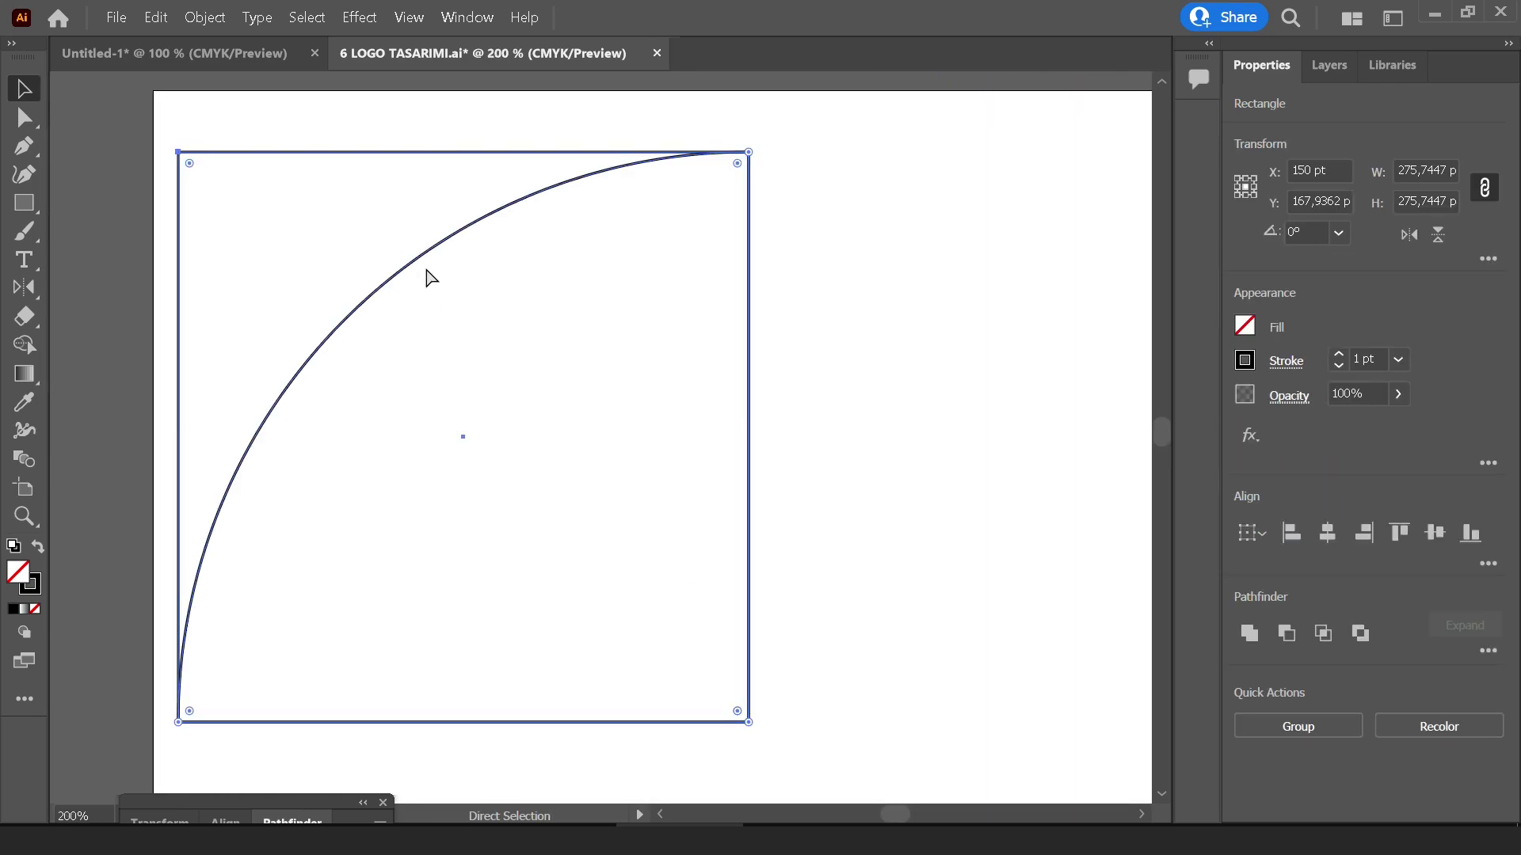
Scale the arc square proportionally to 170.4232 pt by dividing its width by 1.618
{"action": "key", "text": "v"}
{"action": "scroll", "coordinate": [426, 270], "scroll_direction": "down", "scroll_amount": 2, "text": "alt"}
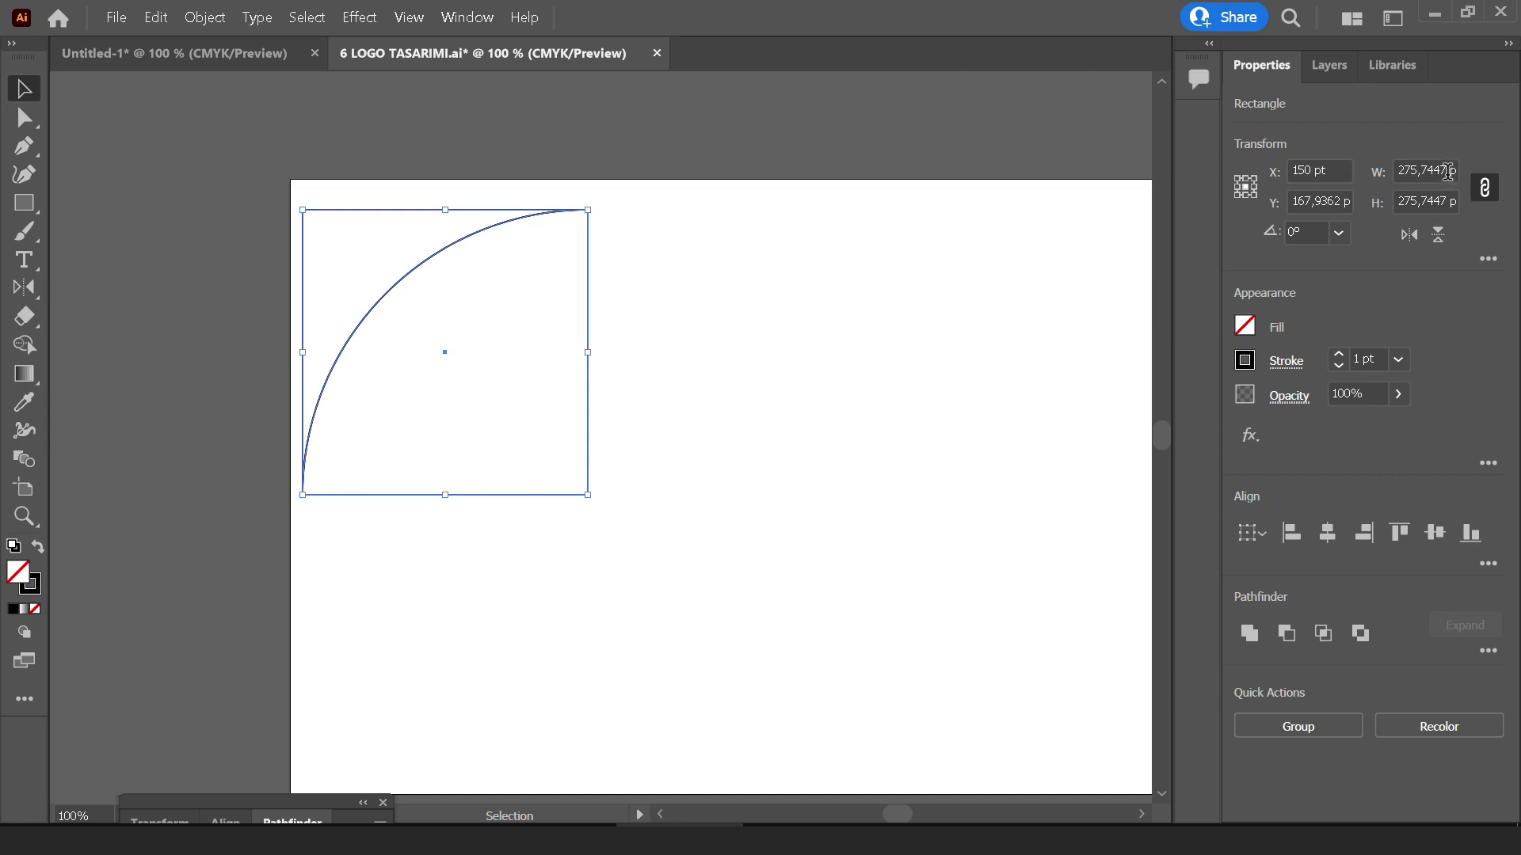
{"action": "left_click", "coordinate": [1484, 188]}
{"action": "left_click", "coordinate": [1484, 188]}
{"action": "left_click", "coordinate": [1446, 172]}
{"action": "type", "text": "/"}
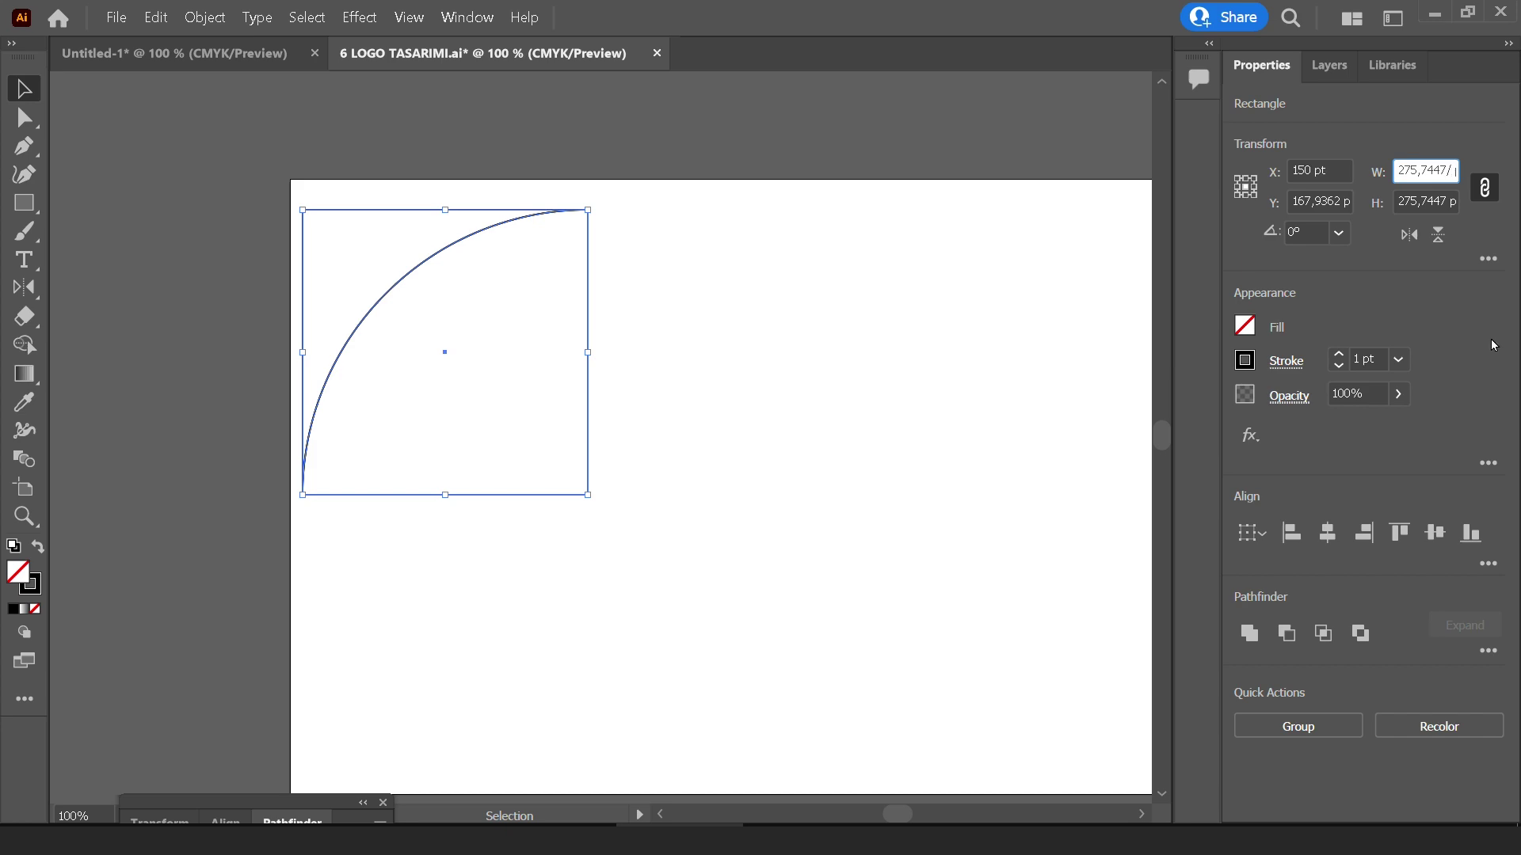
{"action": "type", "text": "1"}
{"action": "type", "text": "18"}
{"action": "key", "text": "Return"}
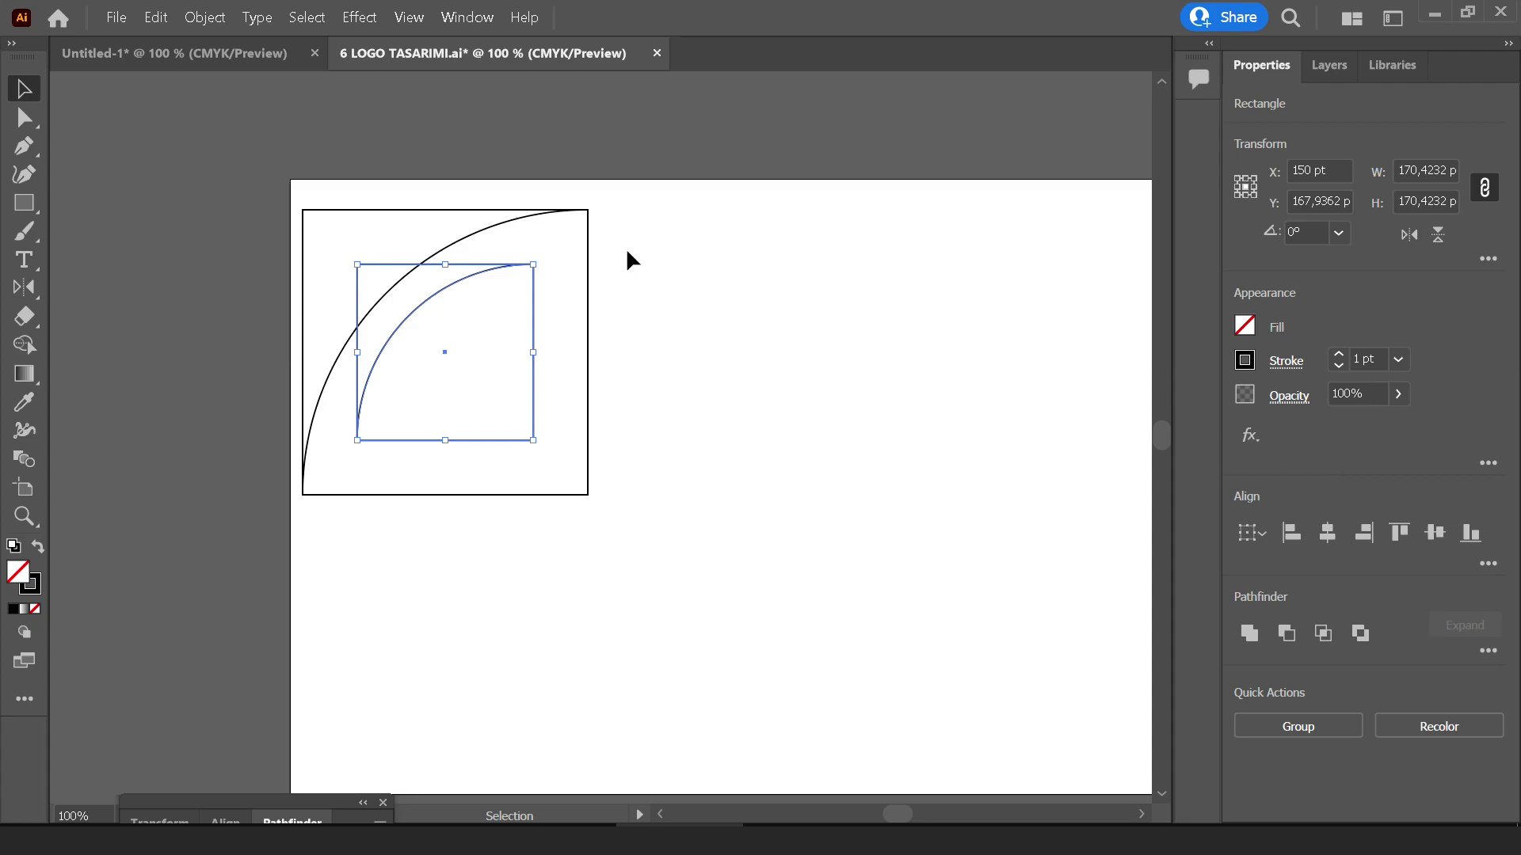
Rotate the small arc square 270° and place it against the large square's top-right
{"action": "scroll", "coordinate": [539, 202], "scroll_direction": "up", "scroll_amount": 1}
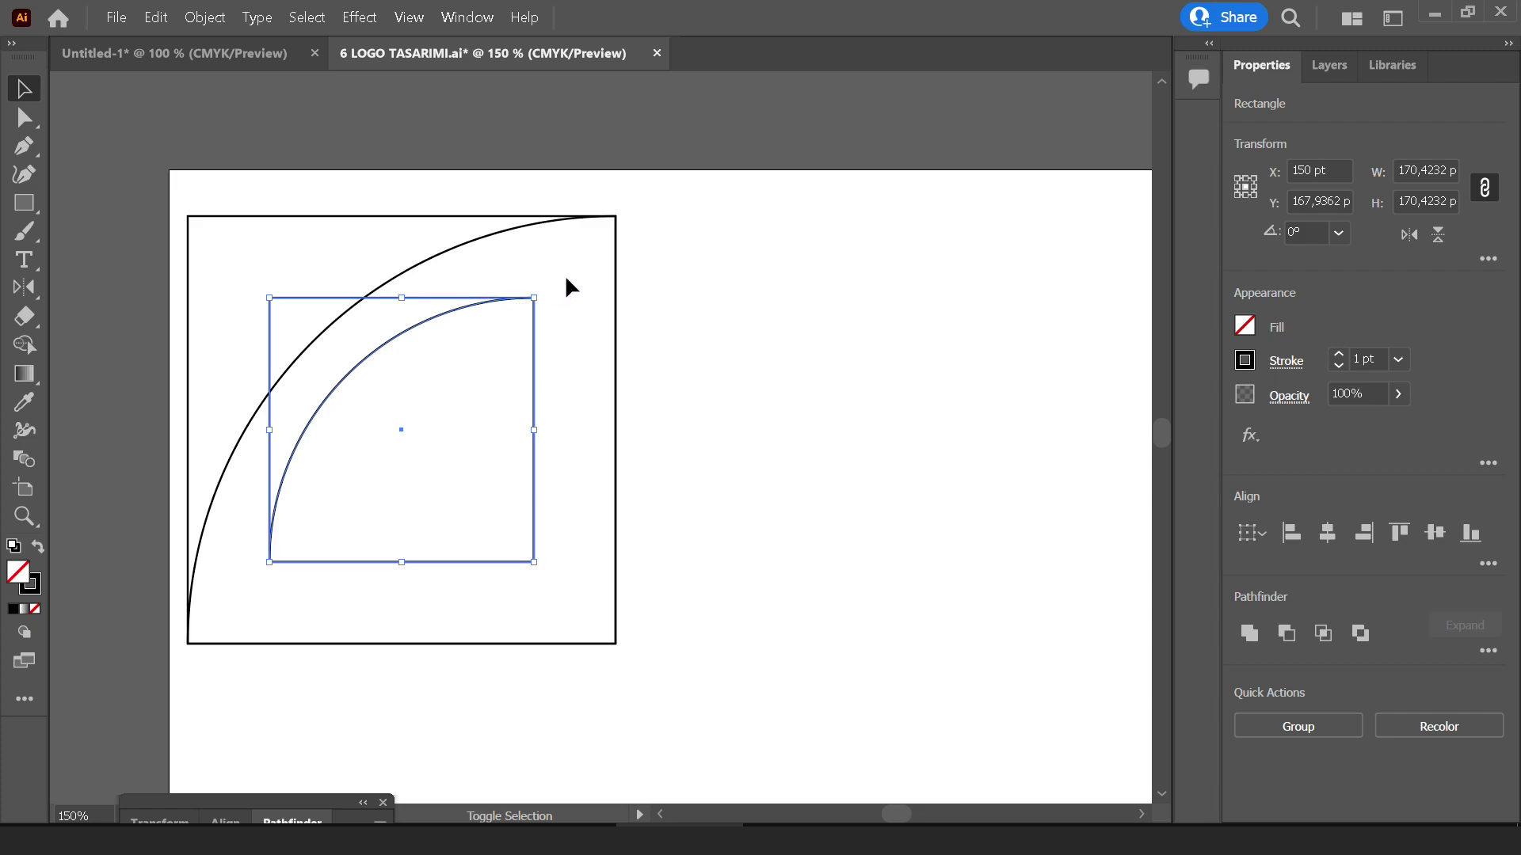
{"action": "mouse_move", "coordinate": [542, 294]}
{"action": "left_mouse_down"}
{"action": "mouse_move", "coordinate": [441, 535]}
{"action": "mouse_move", "coordinate": [490, 513]}
{"action": "left_mouse_up"}
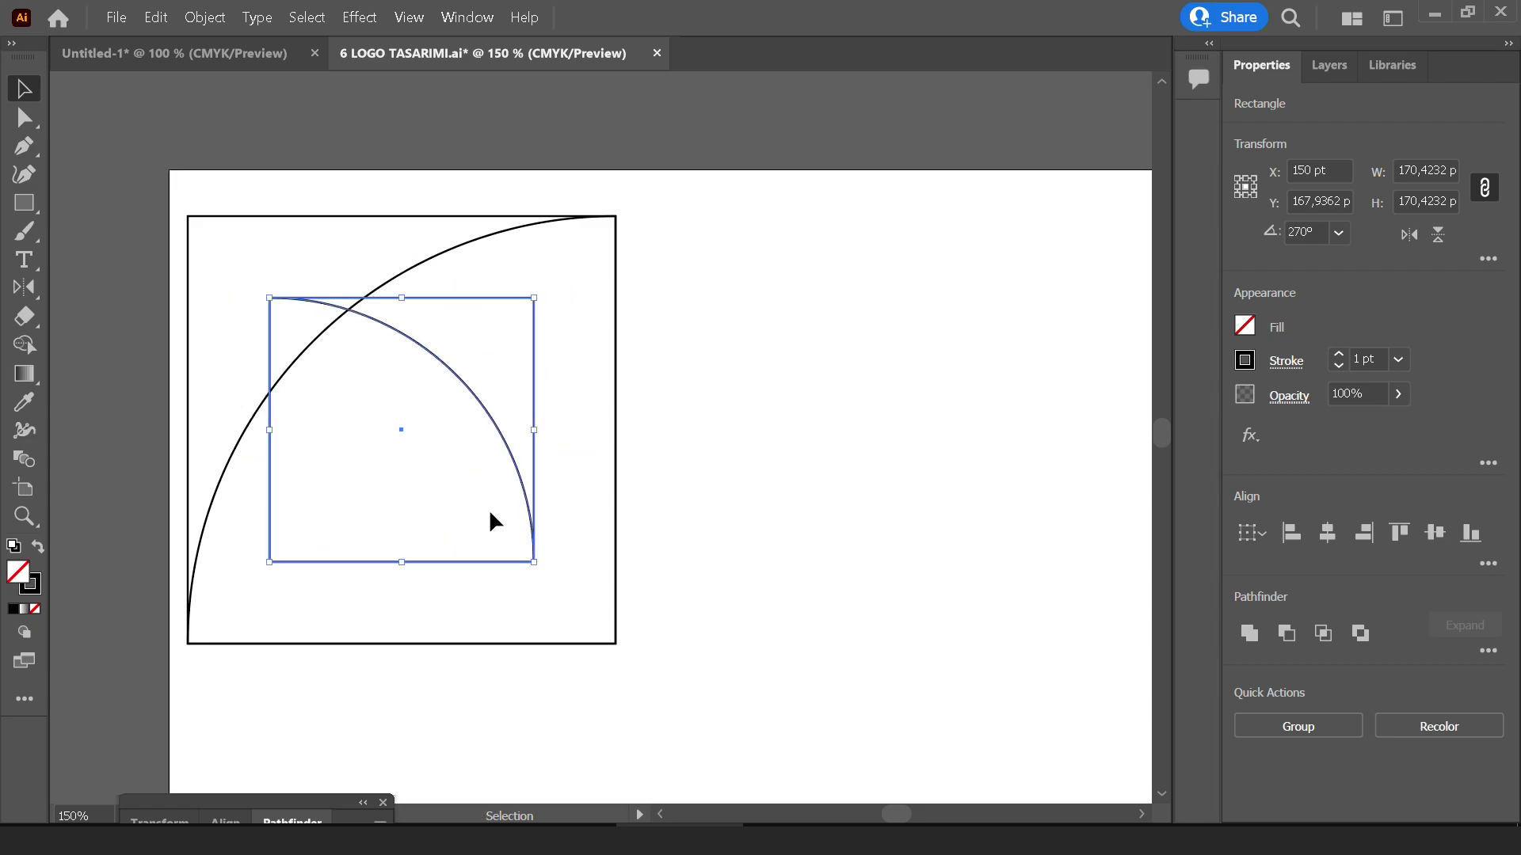
{"action": "left_click_drag", "start_coordinate": [500, 442], "coordinate": [846, 352]}
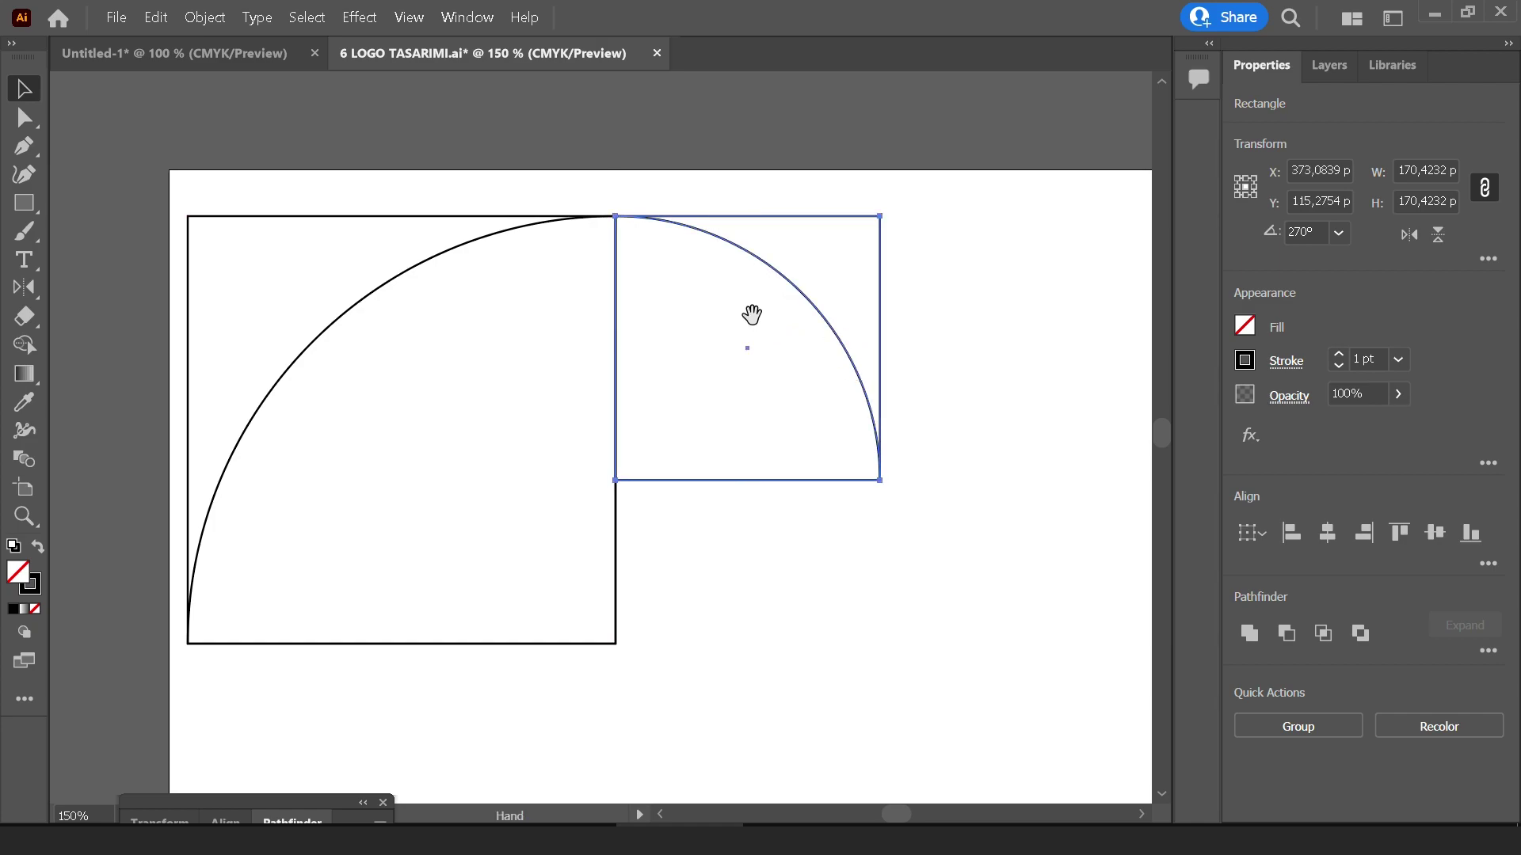
{"action": "left_click_drag", "start_coordinate": [752, 315], "coordinate": [729, 375]}
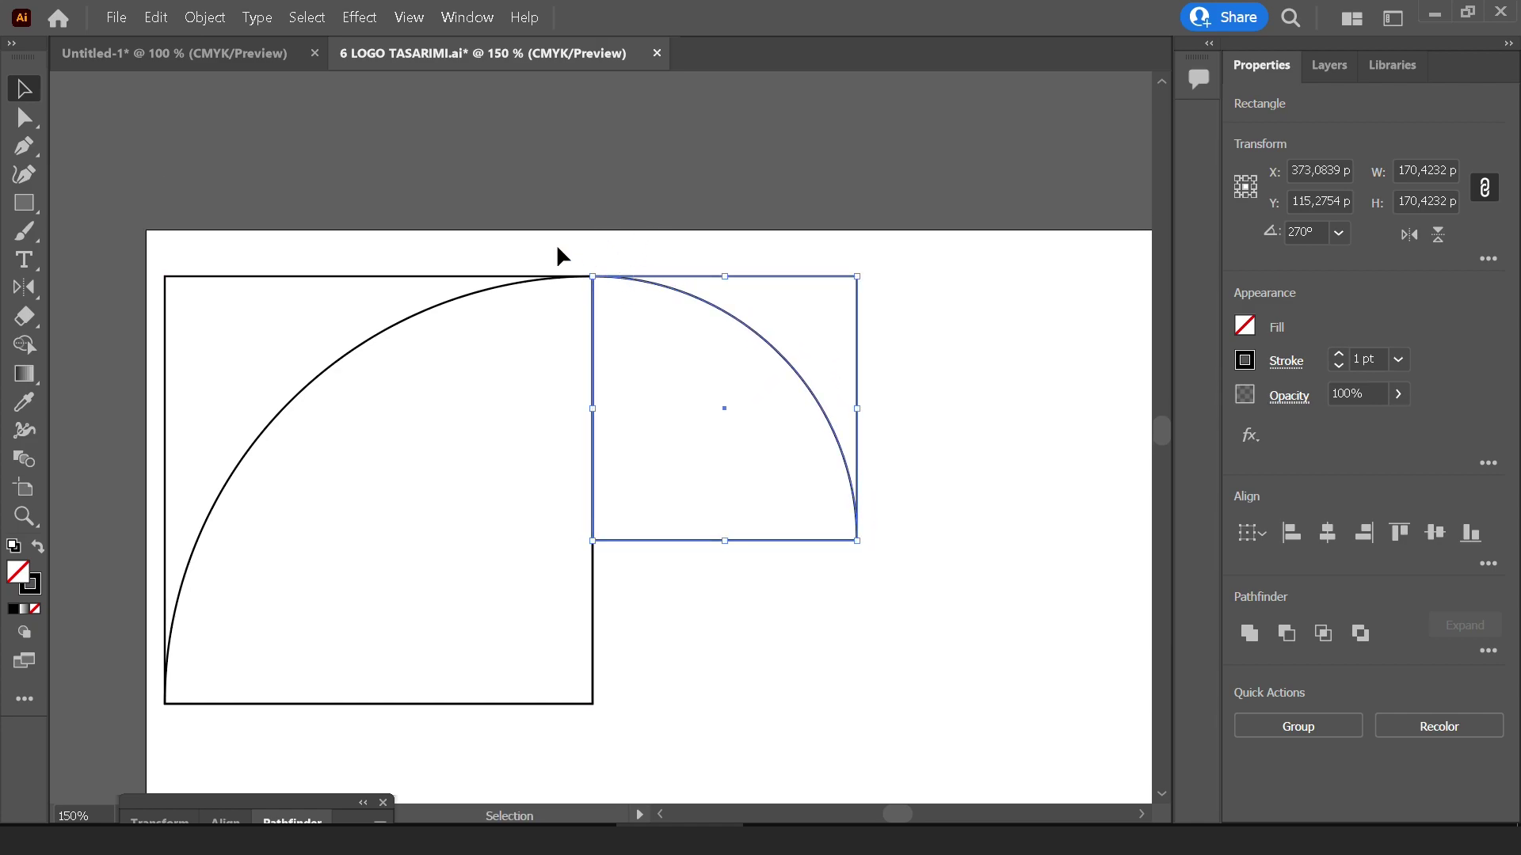
Place a 180°-rotated arc-square copy below the second square, scaled to 105.3215 pt
{"action": "left_click", "coordinate": [471, 24]}
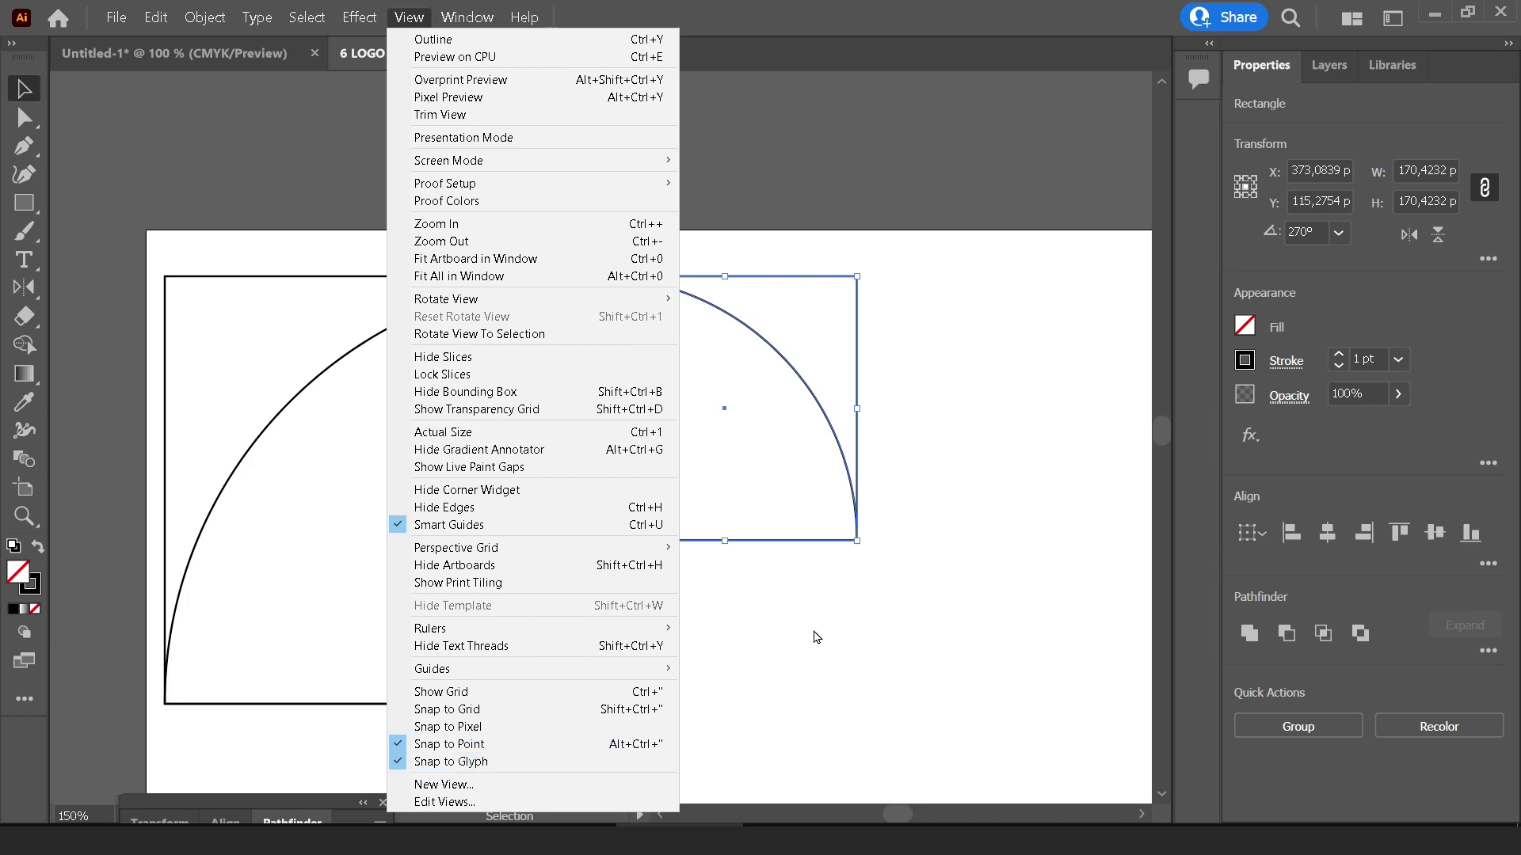
{"action": "left_click", "coordinate": [980, 439]}
{"action": "left_click_drag", "start_coordinate": [976, 440], "coordinate": [952, 380]}
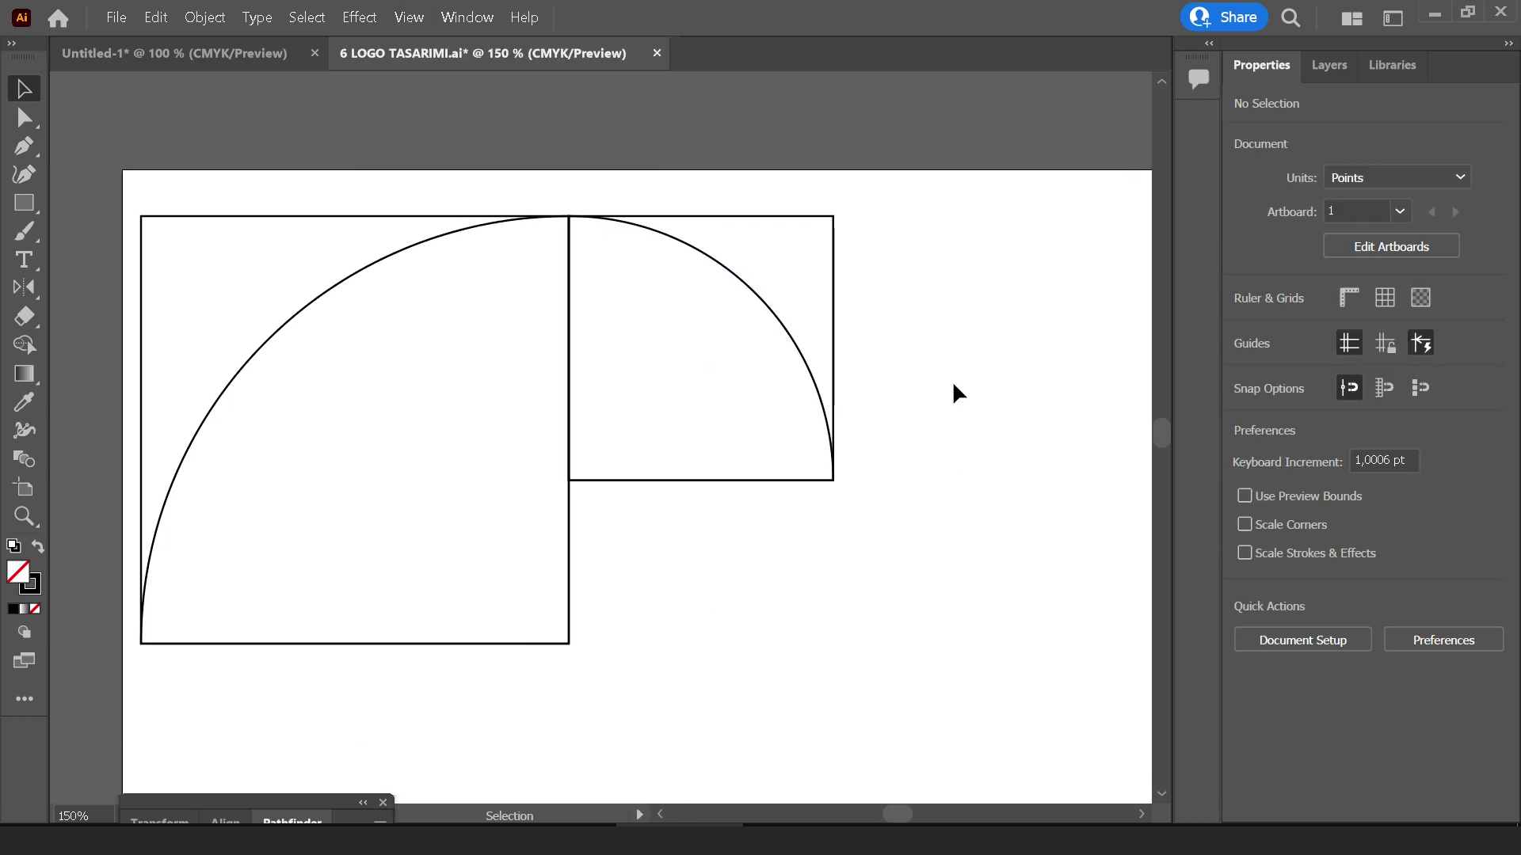
{"action": "left_click", "coordinate": [831, 404]}
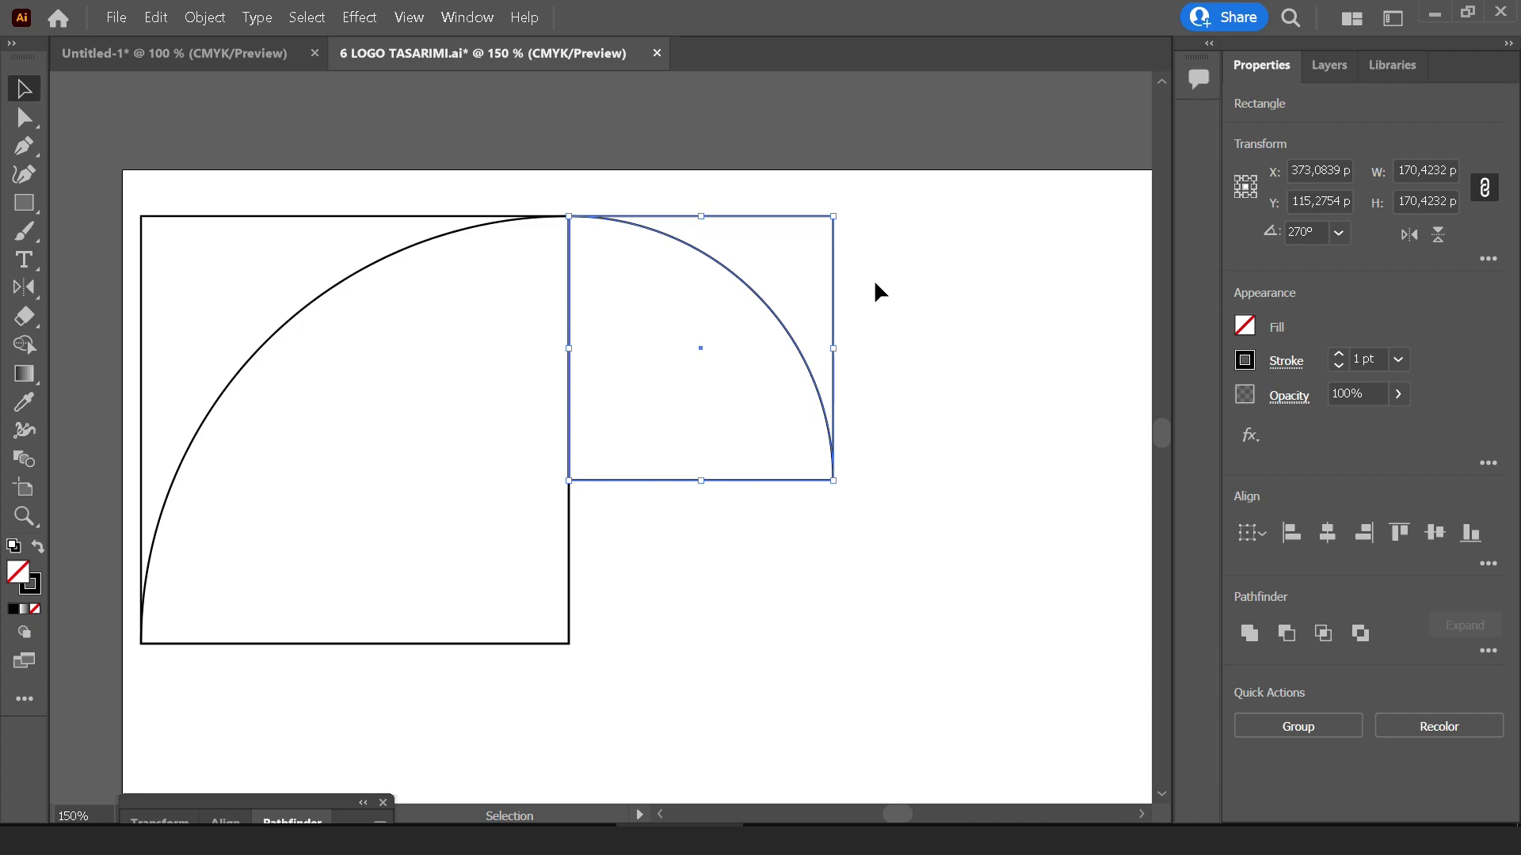
{"action": "left_click_drag", "start_coordinate": [954, 373], "coordinate": [939, 314]}
{"action": "key", "text": "a"}
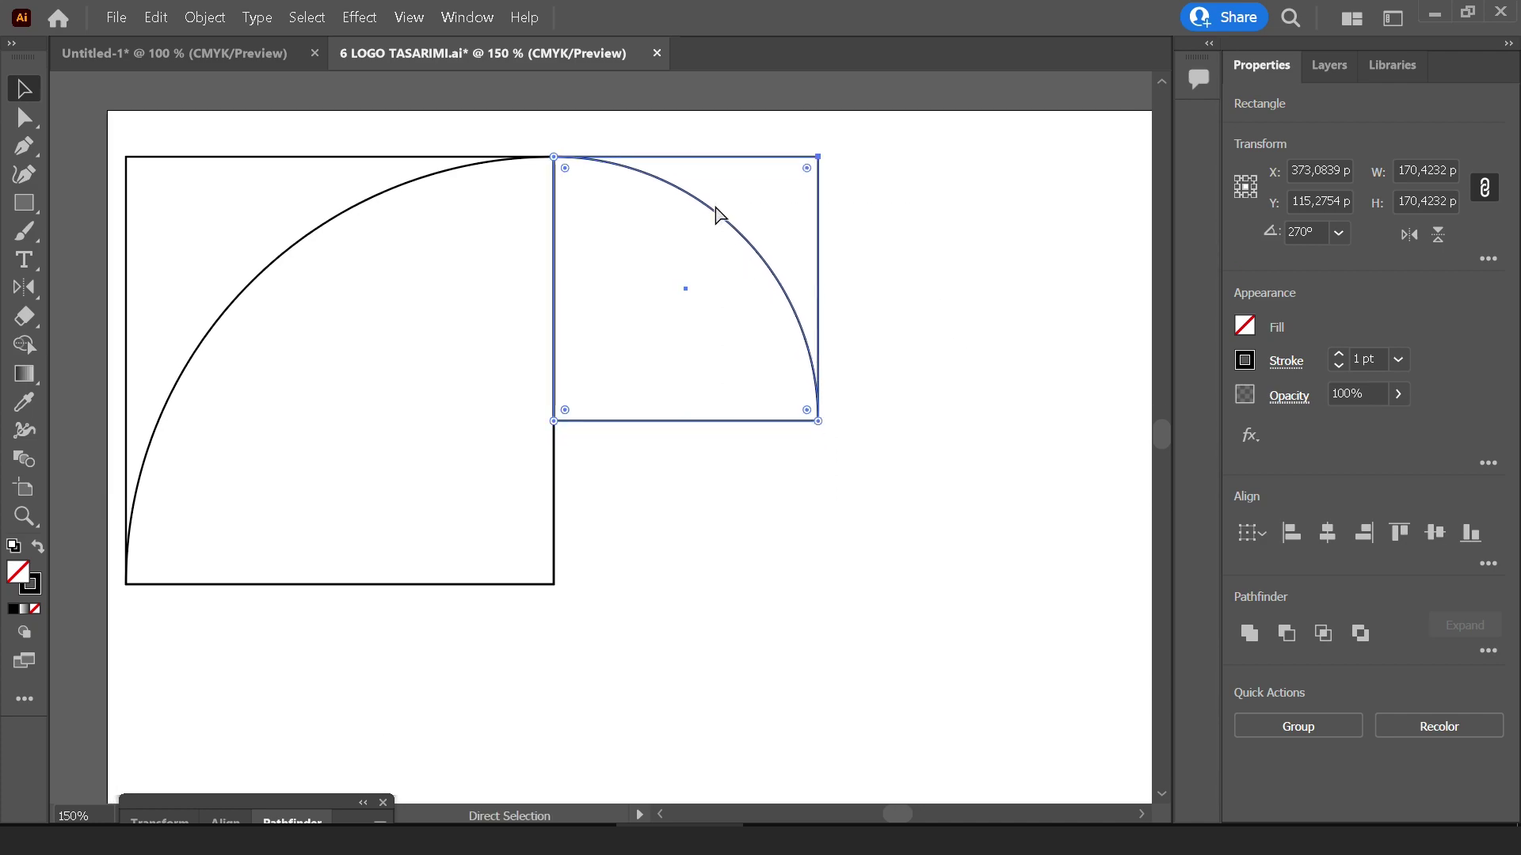
{"action": "key", "text": "v"}
{"action": "mouse_move", "coordinate": [879, 129]}
{"action": "left_mouse_down"}
{"action": "mouse_move", "coordinate": [794, 421]}
{"action": "mouse_move", "coordinate": [776, 359]}
{"action": "mouse_move", "coordinate": [773, 582]}
{"action": "left_mouse_up"}
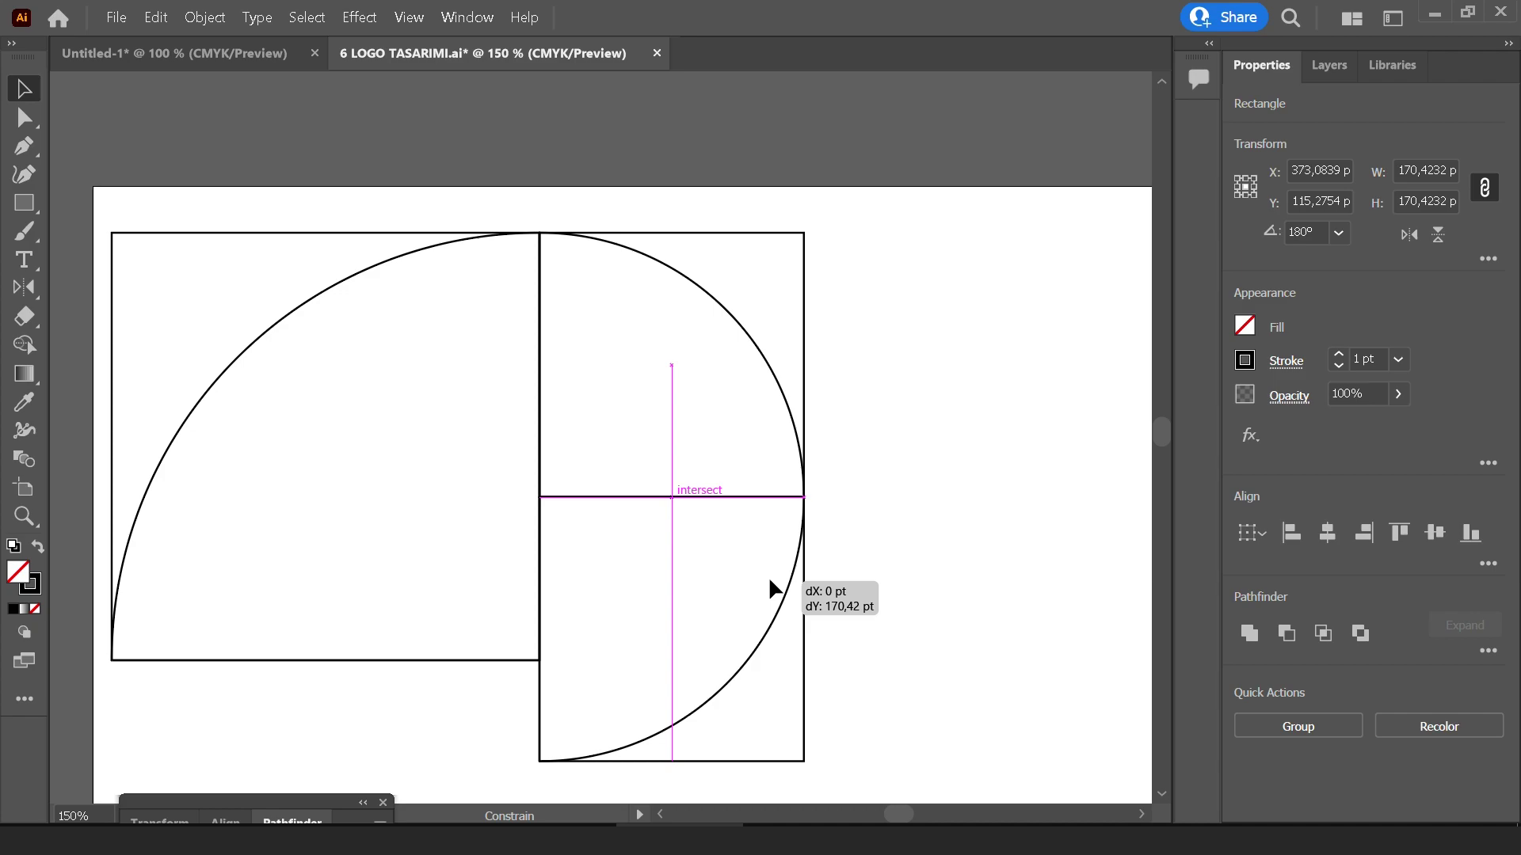
{"action": "left_click_drag", "start_coordinate": [772, 575], "coordinate": [771, 573]}
{"action": "left_click_drag", "start_coordinate": [799, 572], "coordinate": [819, 457]}
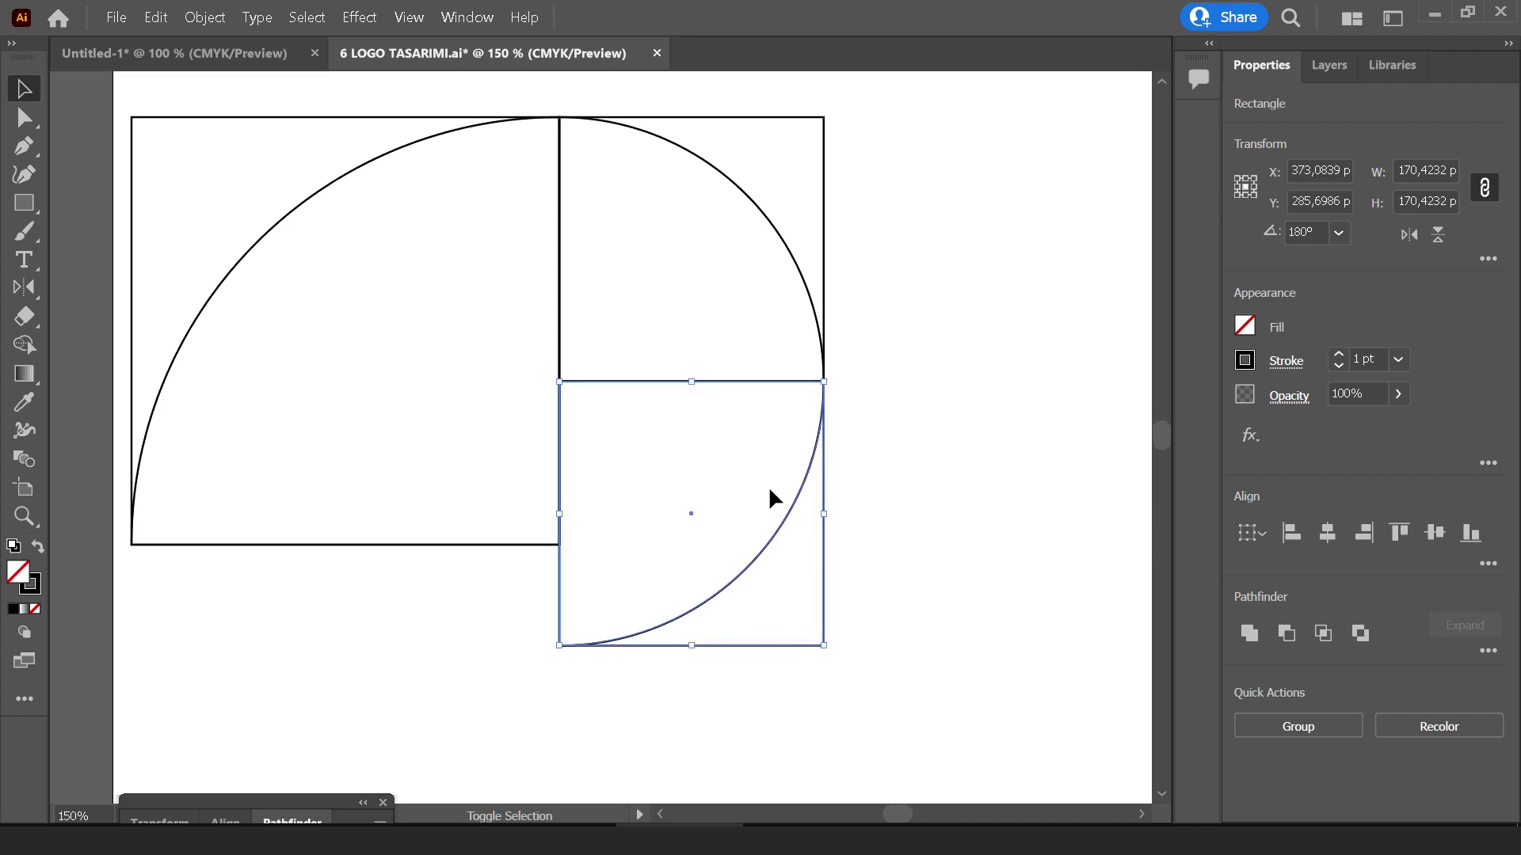
{"action": "left_click_drag", "start_coordinate": [559, 646], "coordinate": [660, 544]}
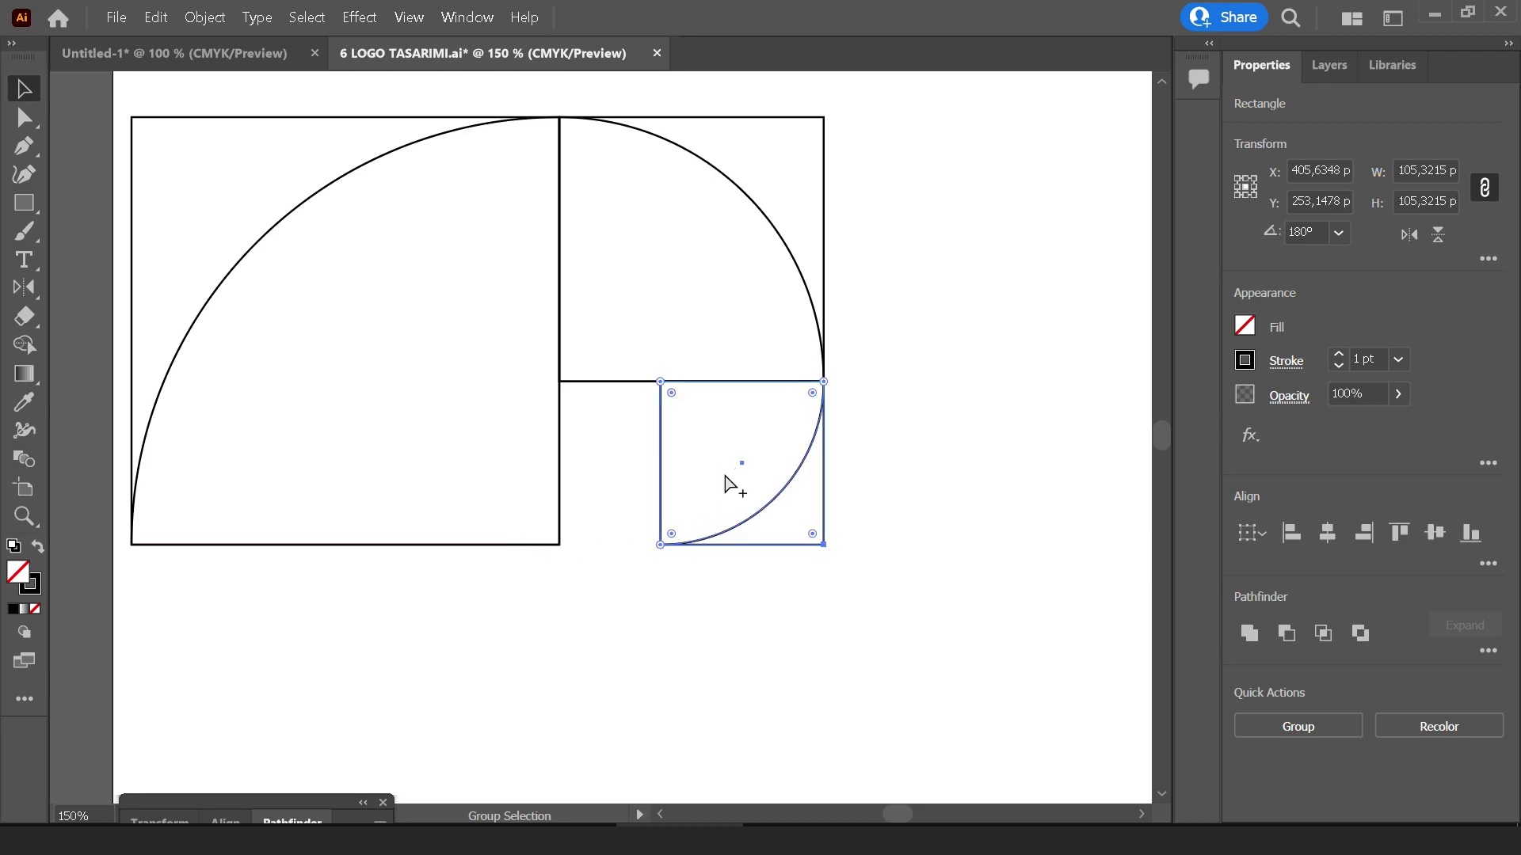
Add a 90°-rotated copy beside it, scaled down to 65.1017 pt
{"action": "key", "text": "ctrl+plus"}
{"action": "left_click_drag", "start_coordinate": [754, 397], "coordinate": [693, 564]}
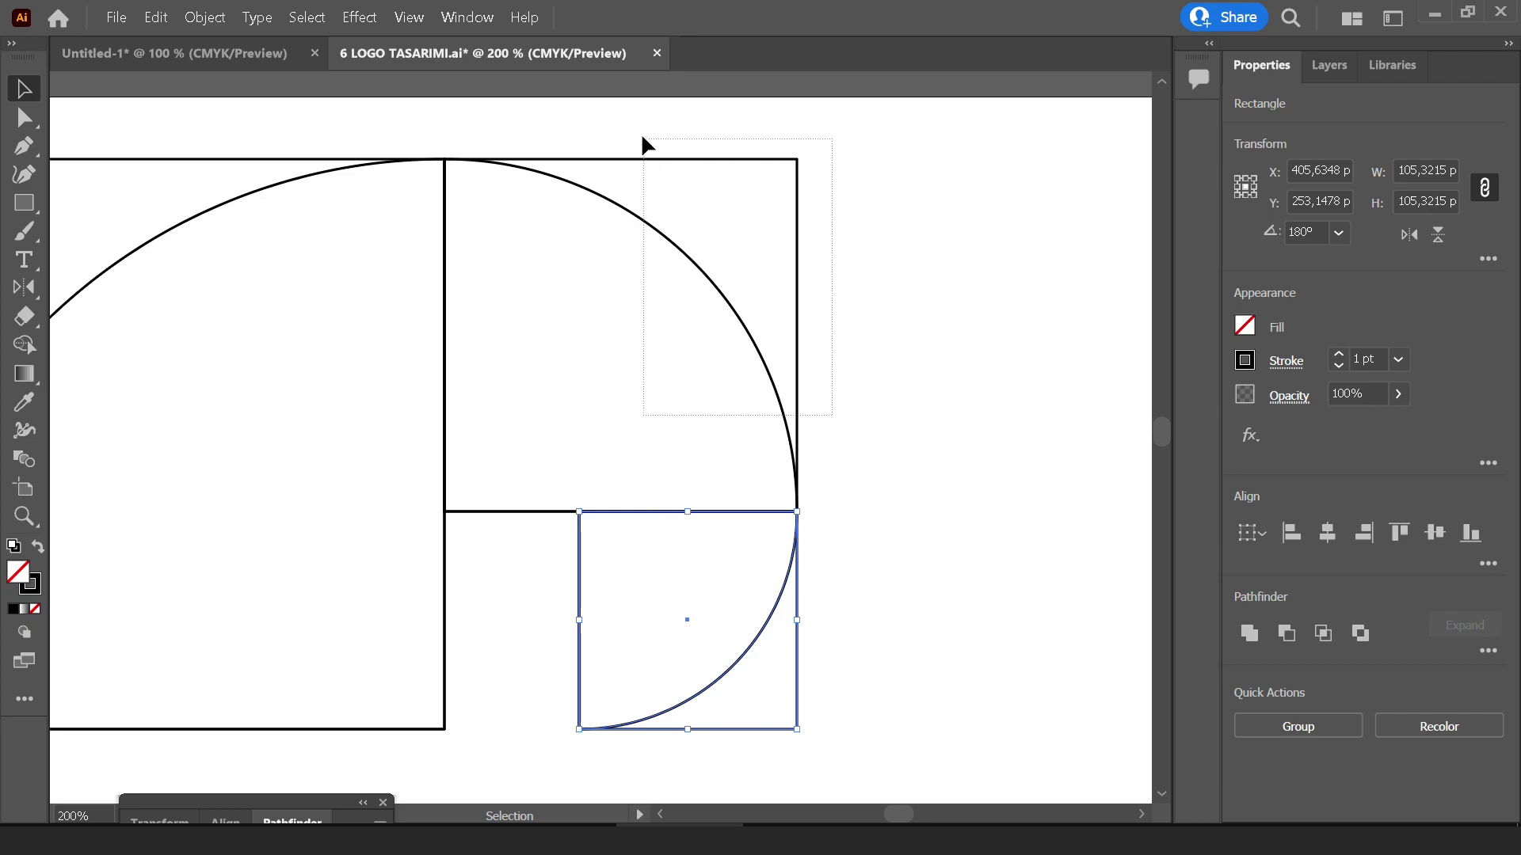
{"action": "left_click_drag", "start_coordinate": [833, 419], "coordinate": [643, 136]}
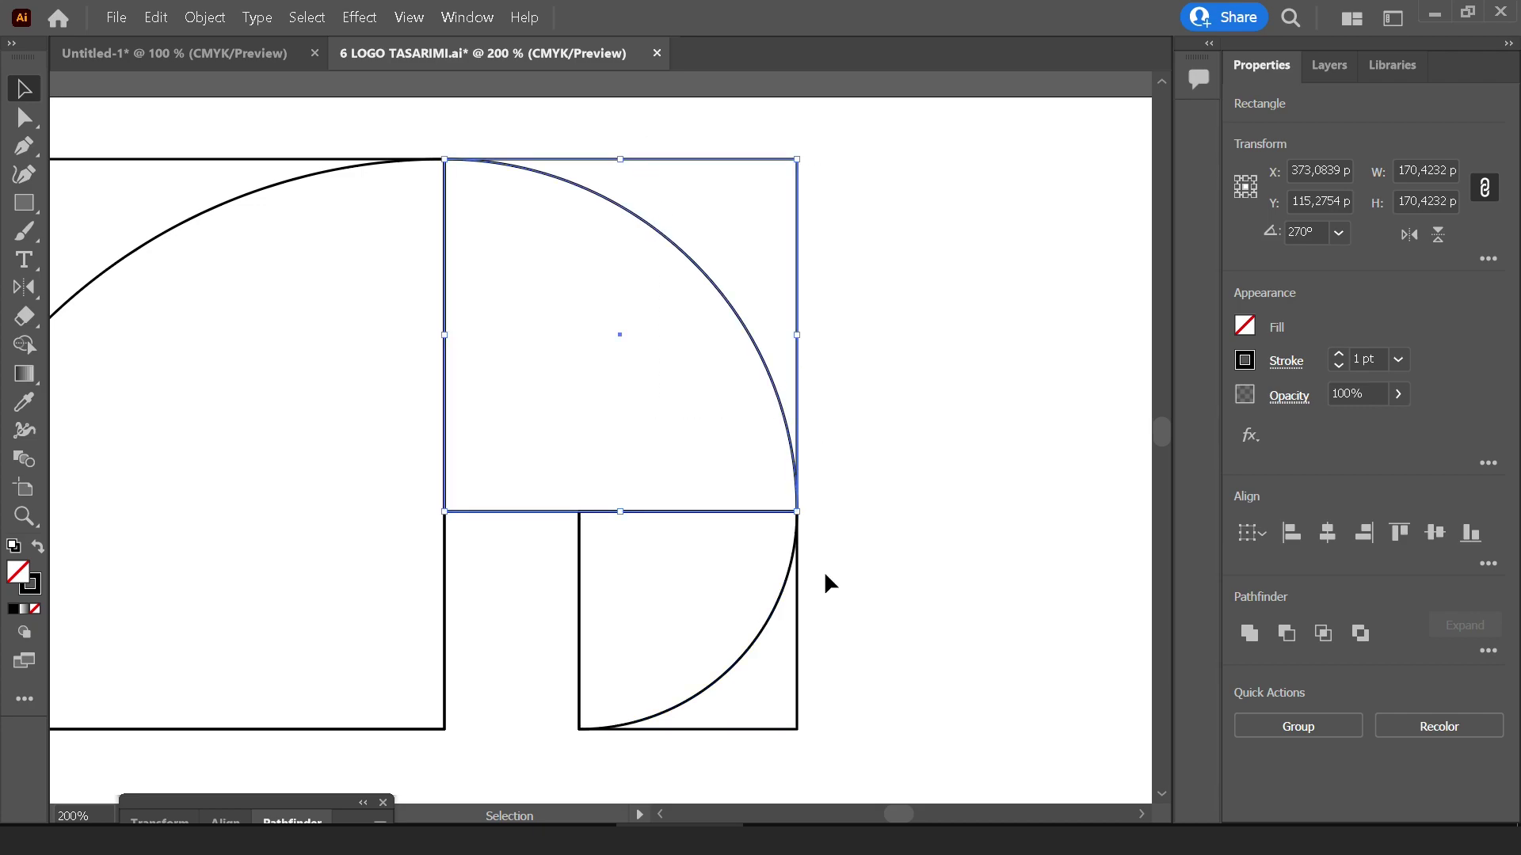
{"action": "left_click_drag", "start_coordinate": [776, 569], "coordinate": [842, 462]}
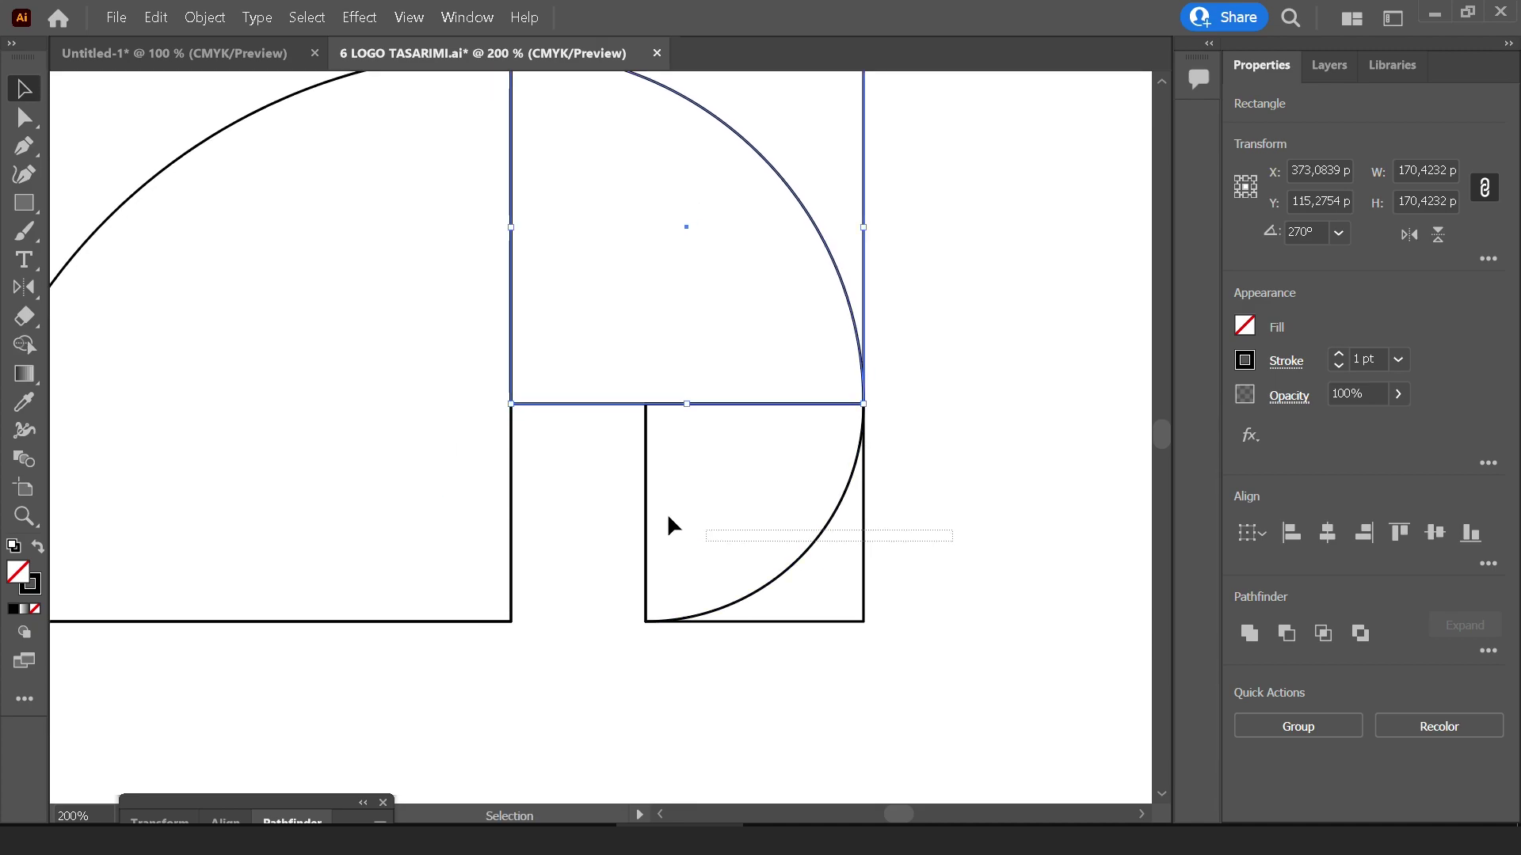
{"action": "left_click", "coordinate": [646, 484]}
{"action": "scroll", "coordinate": [643, 482], "scroll_direction": "up", "scroll_amount": 1}
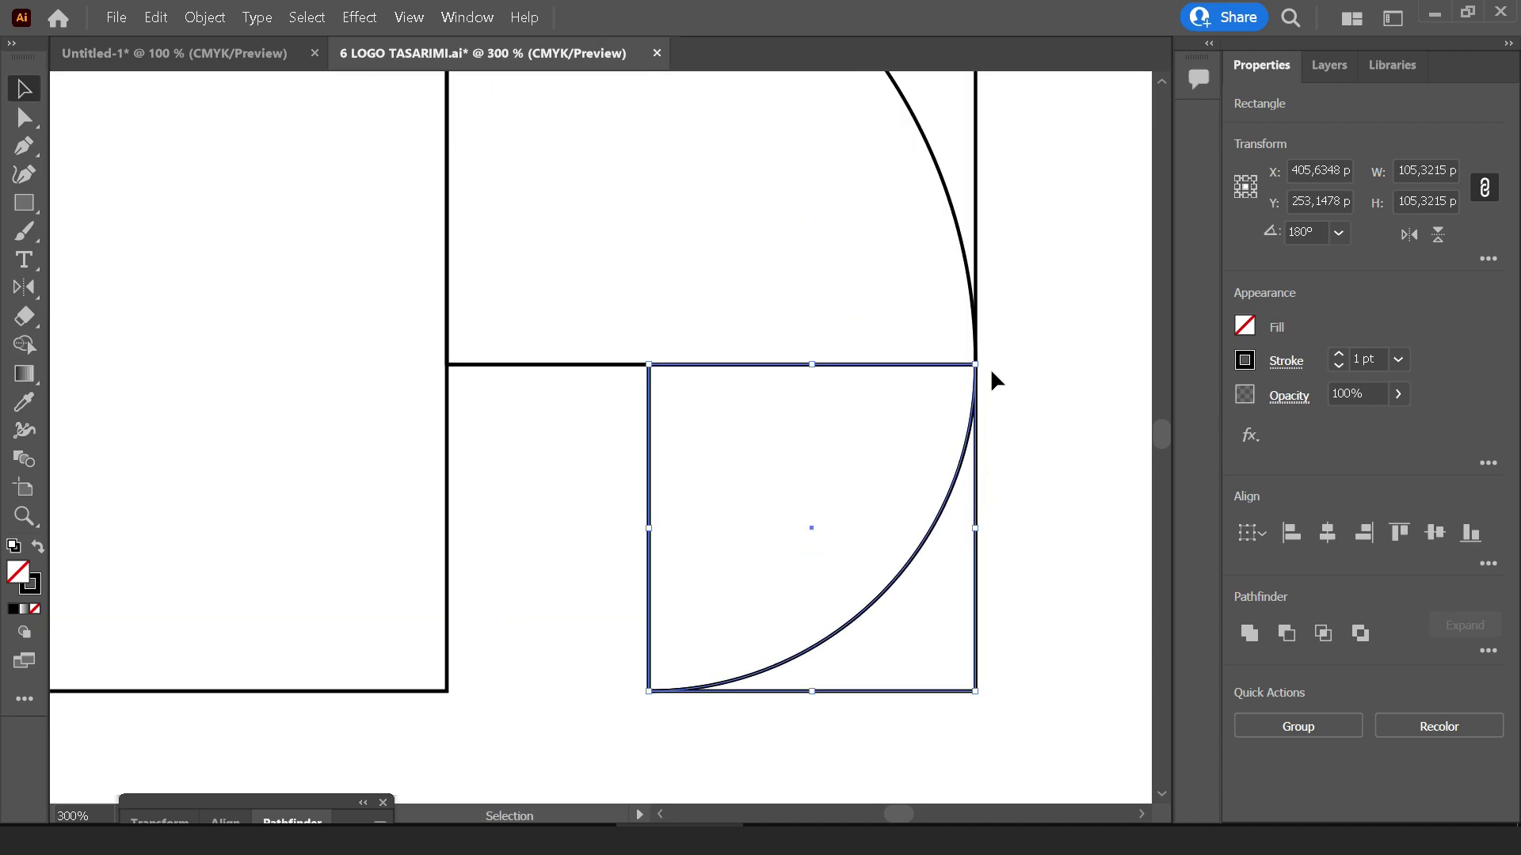
{"action": "left_click_drag", "start_coordinate": [982, 359], "coordinate": [872, 591]}
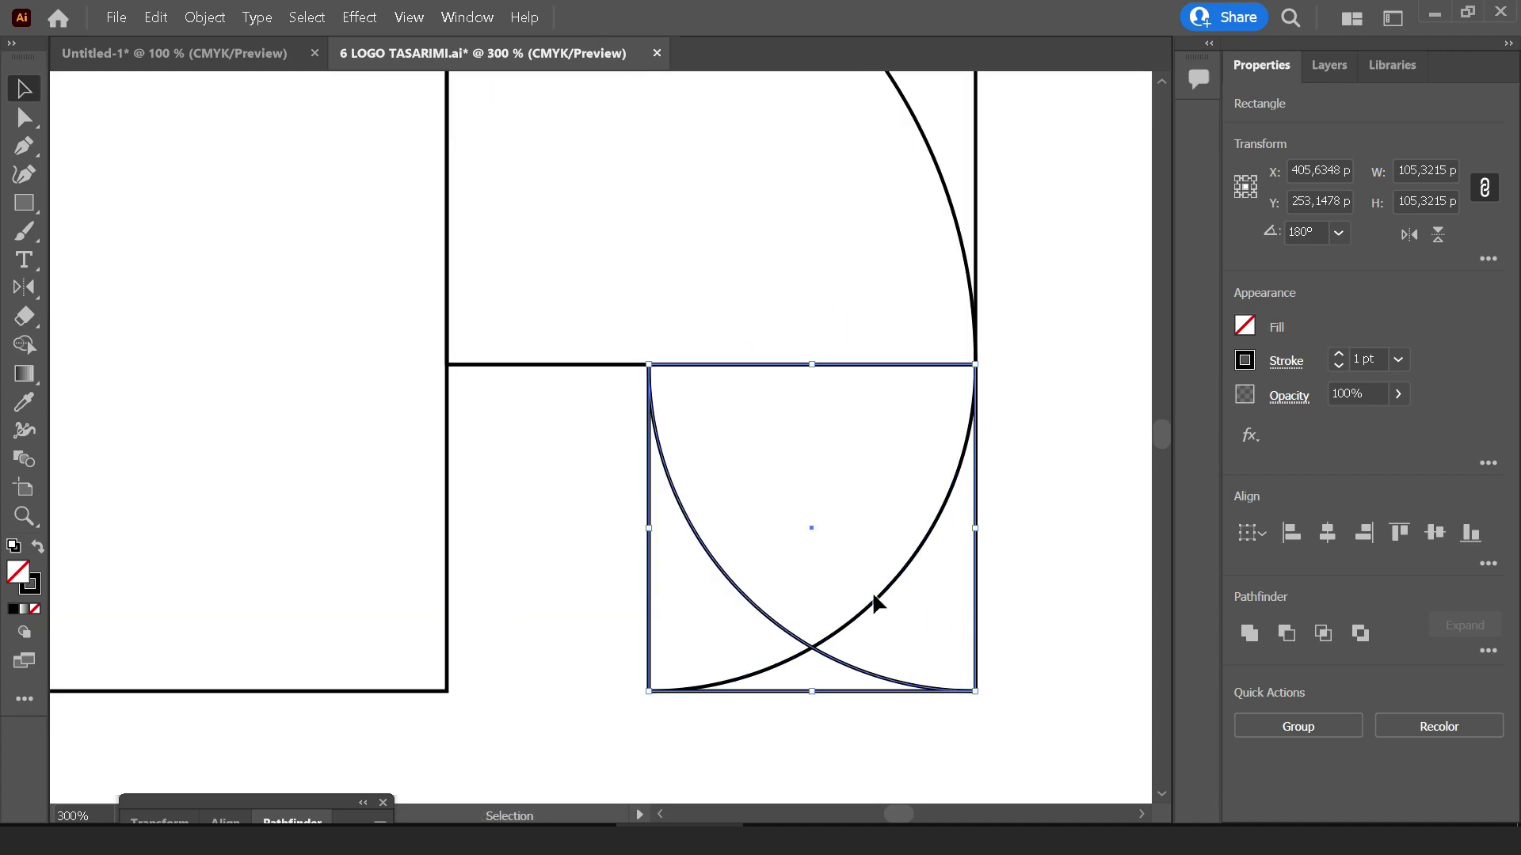
{"action": "left_click_drag", "start_coordinate": [648, 516], "coordinate": [443, 513]}
{"action": "left_click_drag", "start_coordinate": [768, 365], "coordinate": [648, 489]}
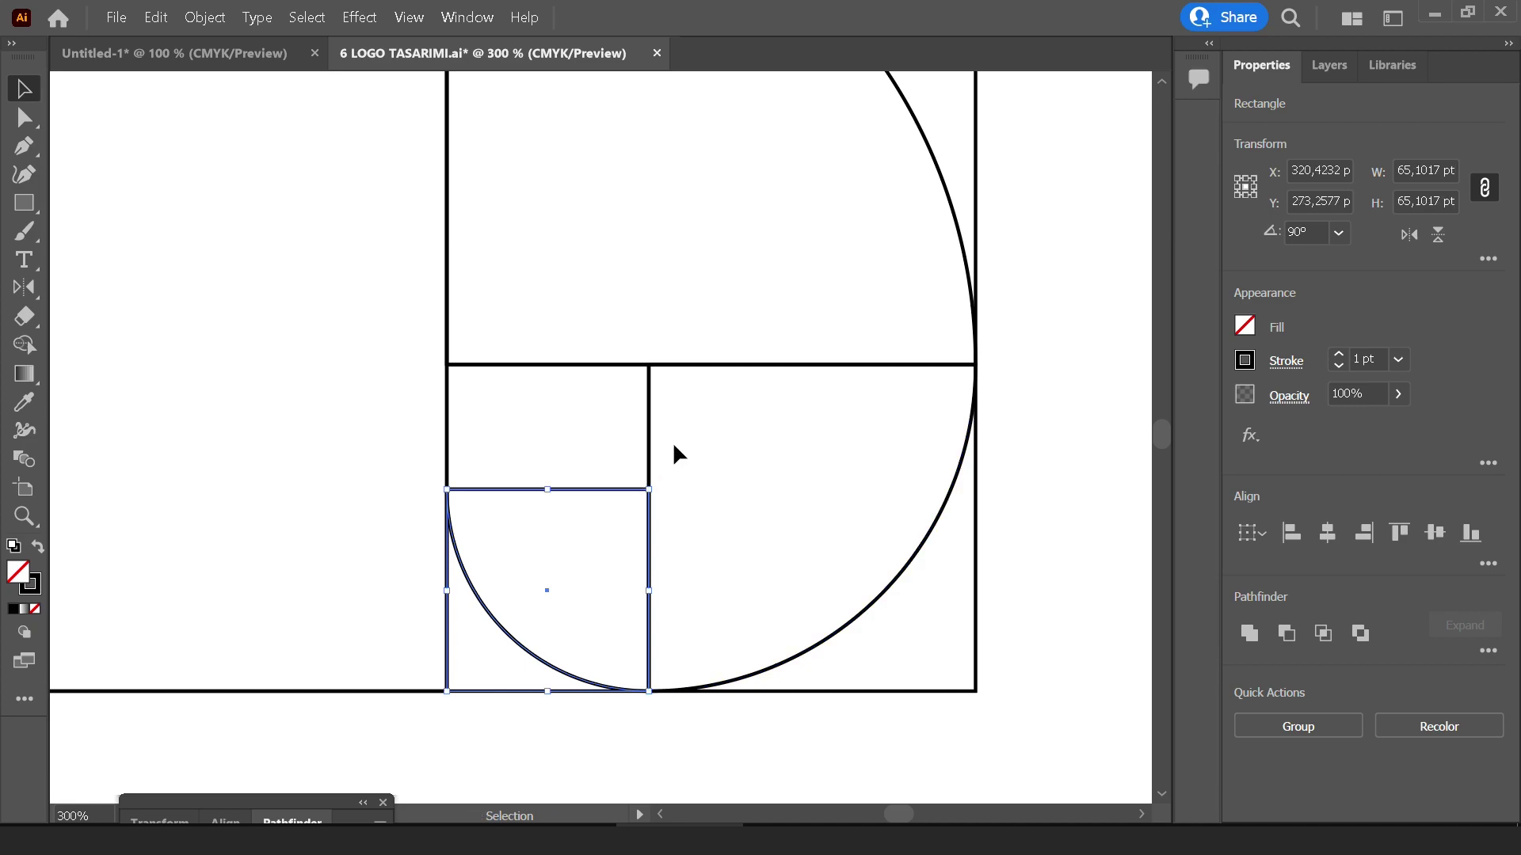
Rotate an arc-square copy 90°, move it into the gap and shrink it to 40.22 pt
{"action": "key", "text": "a"}
{"action": "key", "text": "v"}
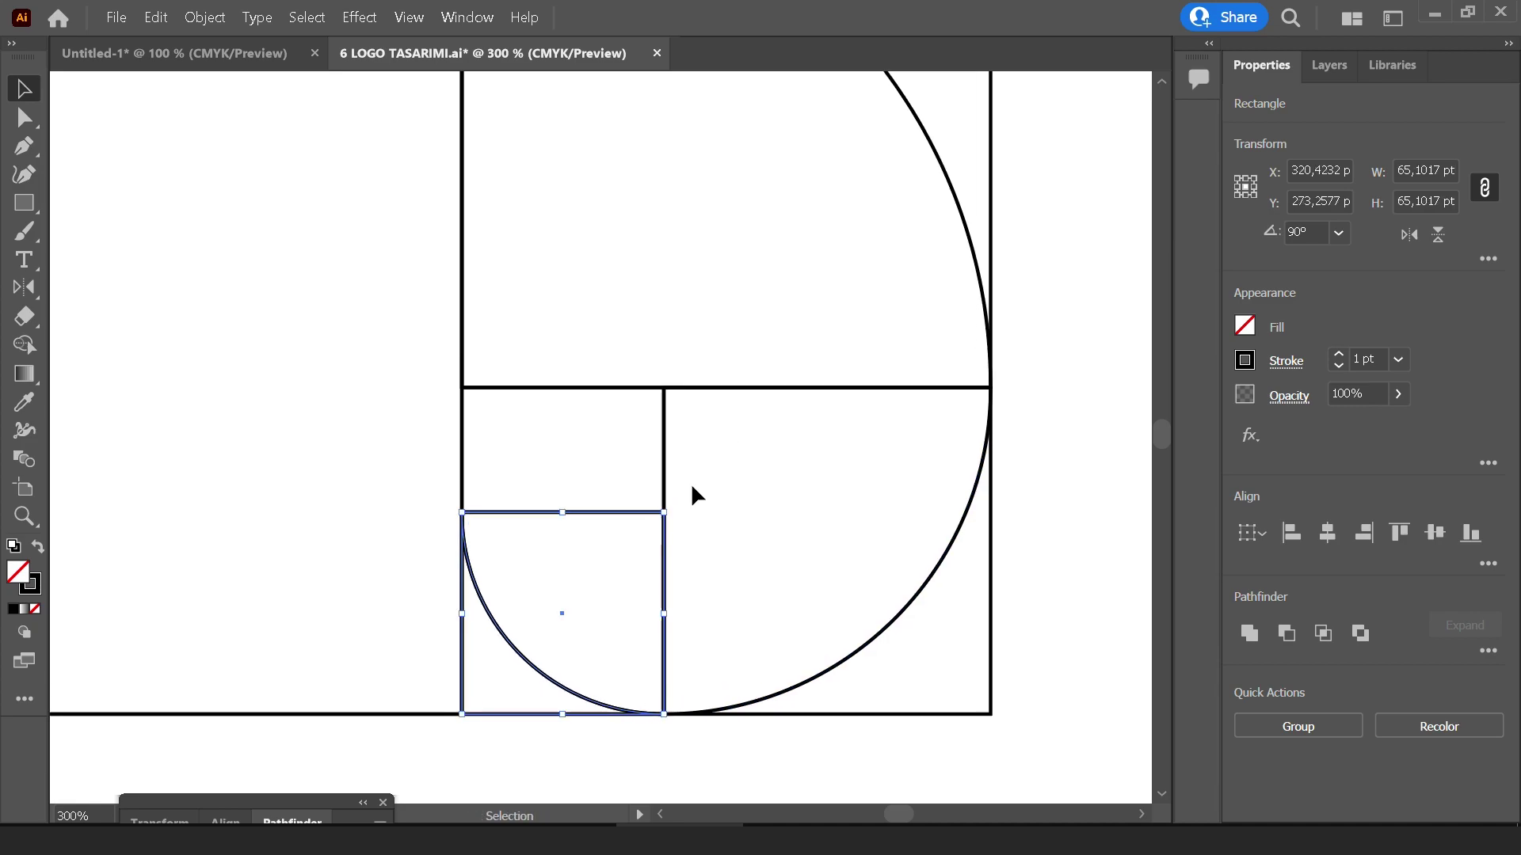
{"action": "left_click_drag", "start_coordinate": [677, 515], "coordinate": [679, 704]}
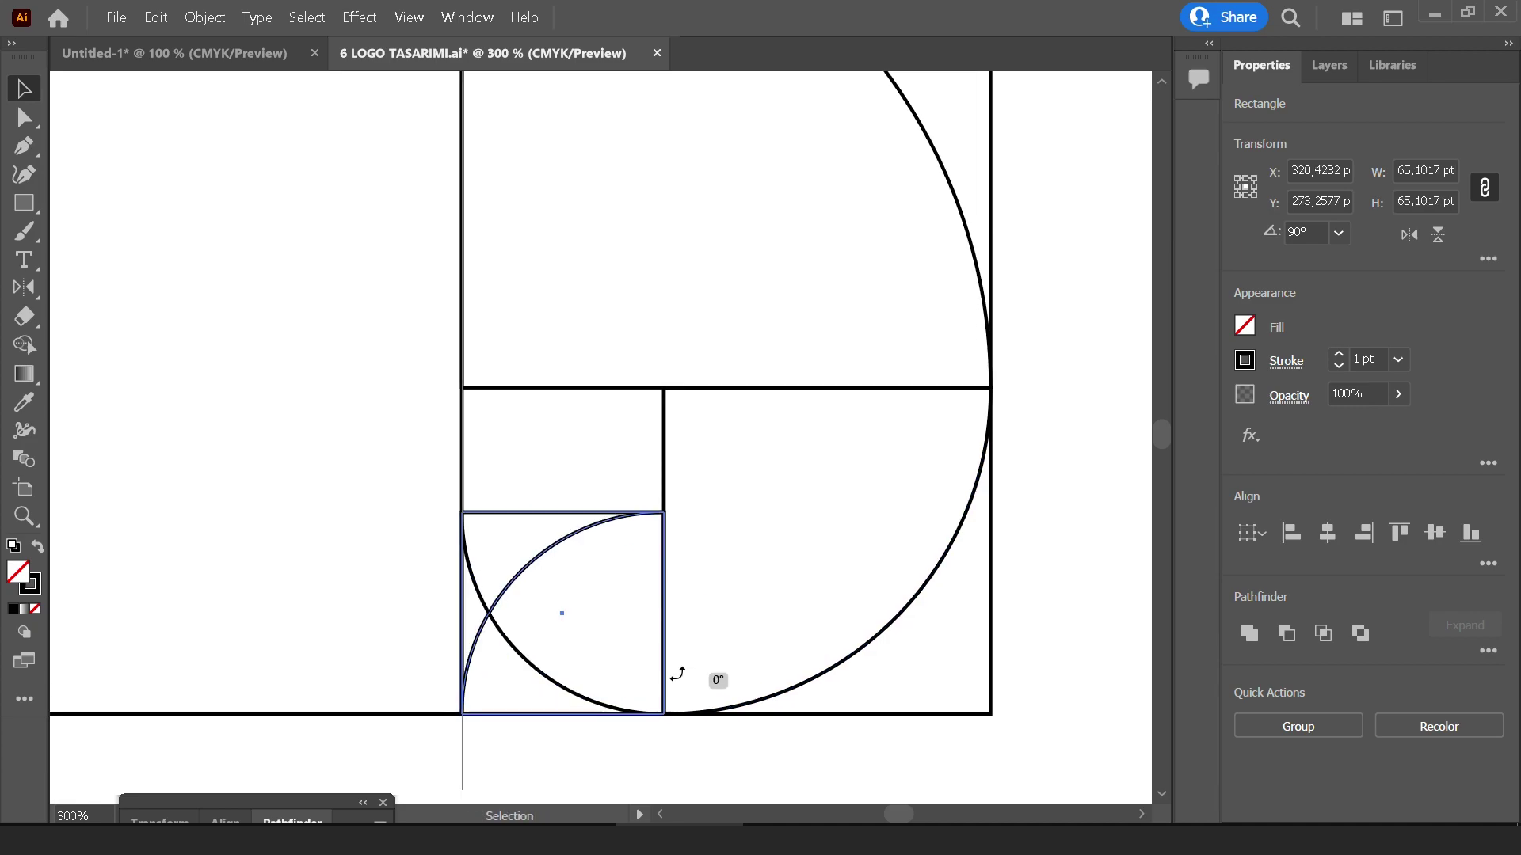
{"action": "left_click_drag", "start_coordinate": [540, 556], "coordinate": [559, 431]}
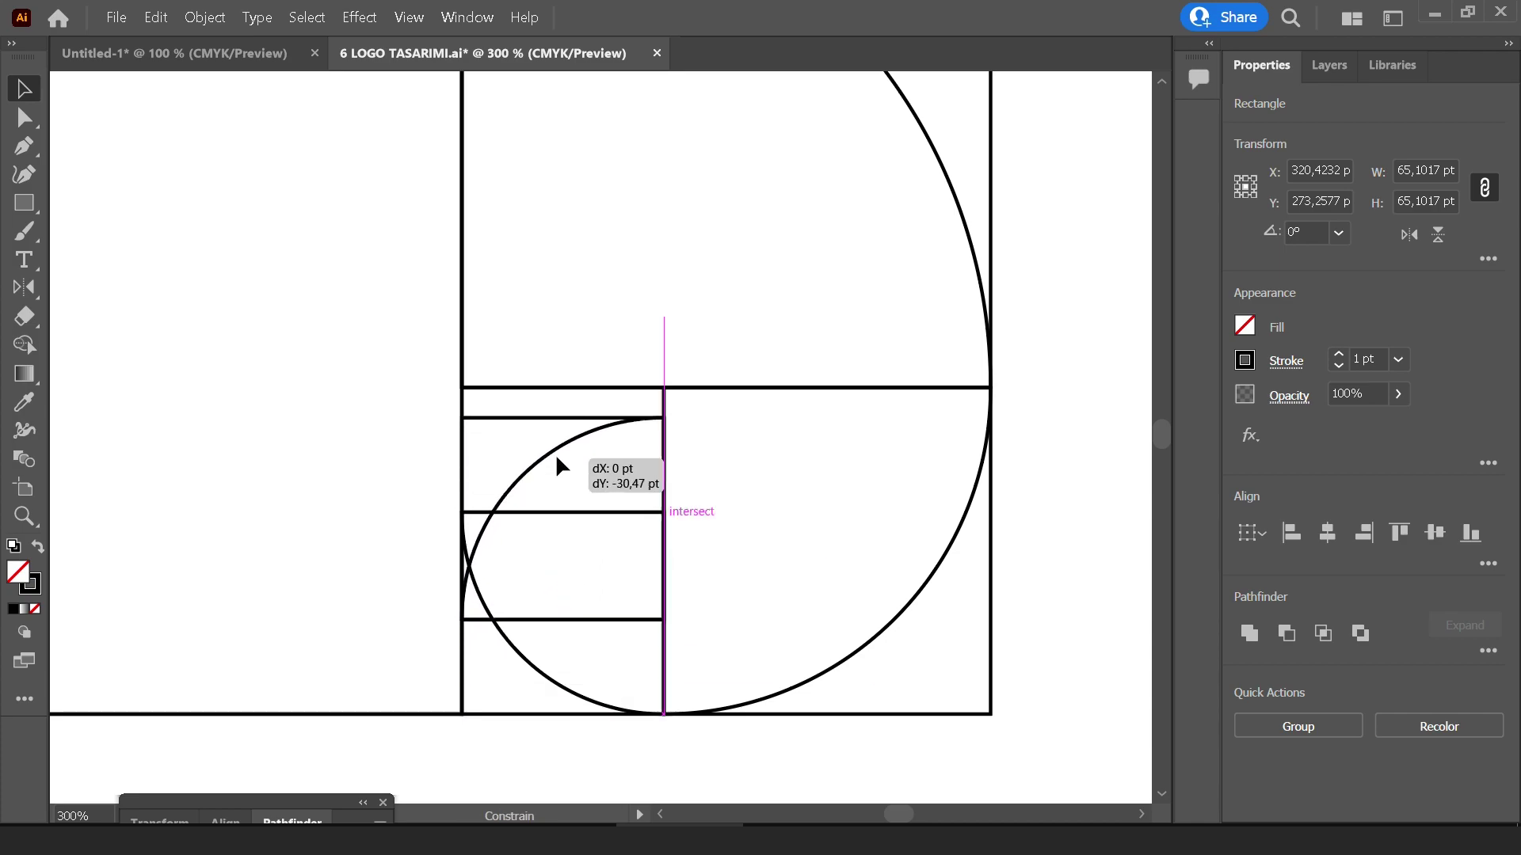
{"action": "left_click_drag", "start_coordinate": [664, 587], "coordinate": [606, 515]}
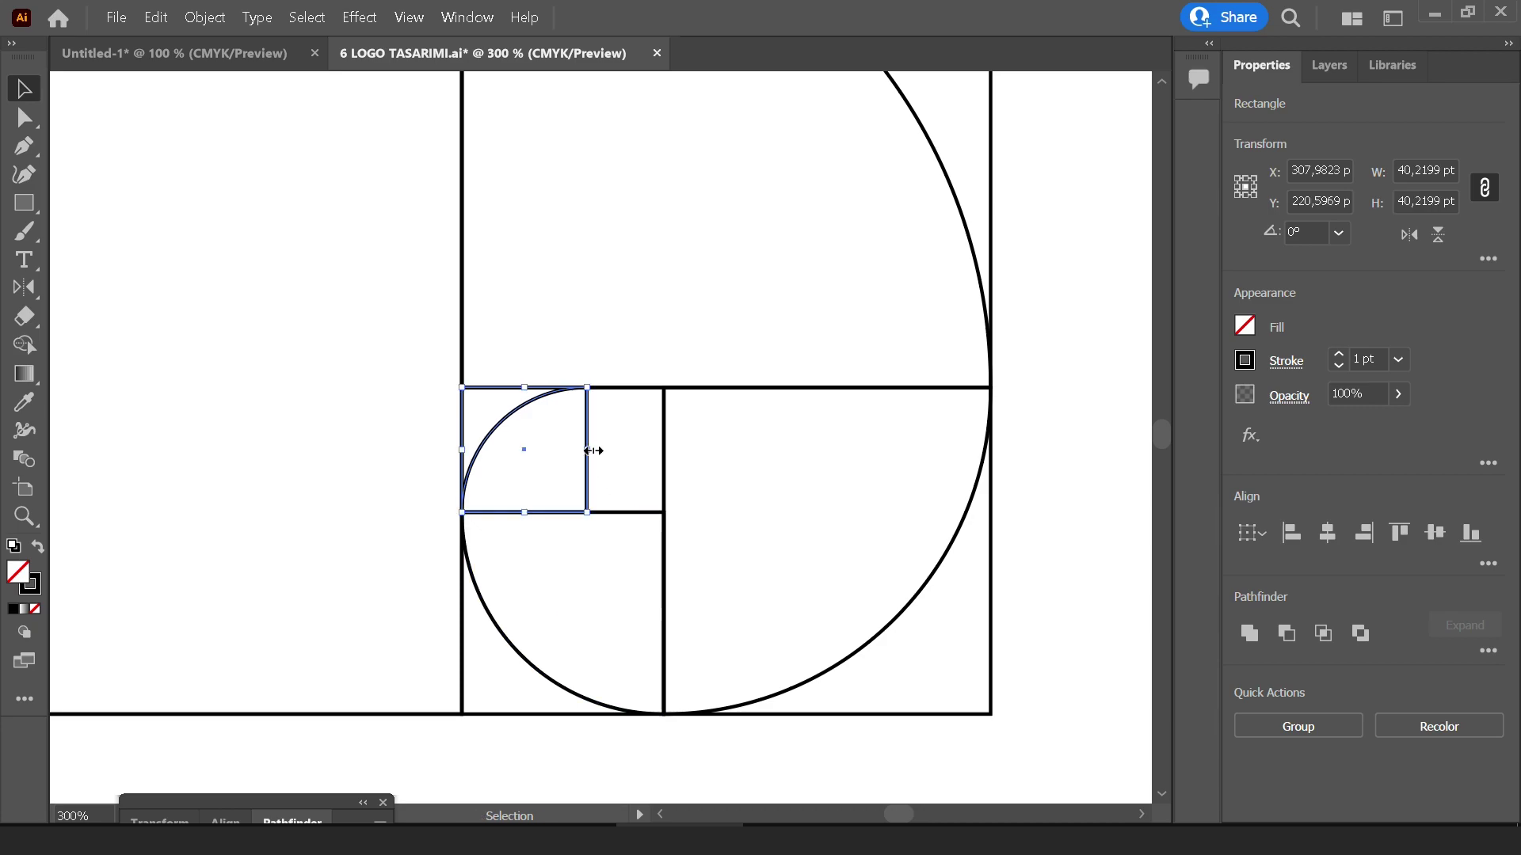
Add a final 90°-rotated arc square scaled to about 24.77 pt, then deselect
{"action": "key", "text": "ctrl+plus"}
{"action": "key", "text": "ctrl+plus"}
{"action": "key", "text": "a"}
{"action": "key", "text": "v"}
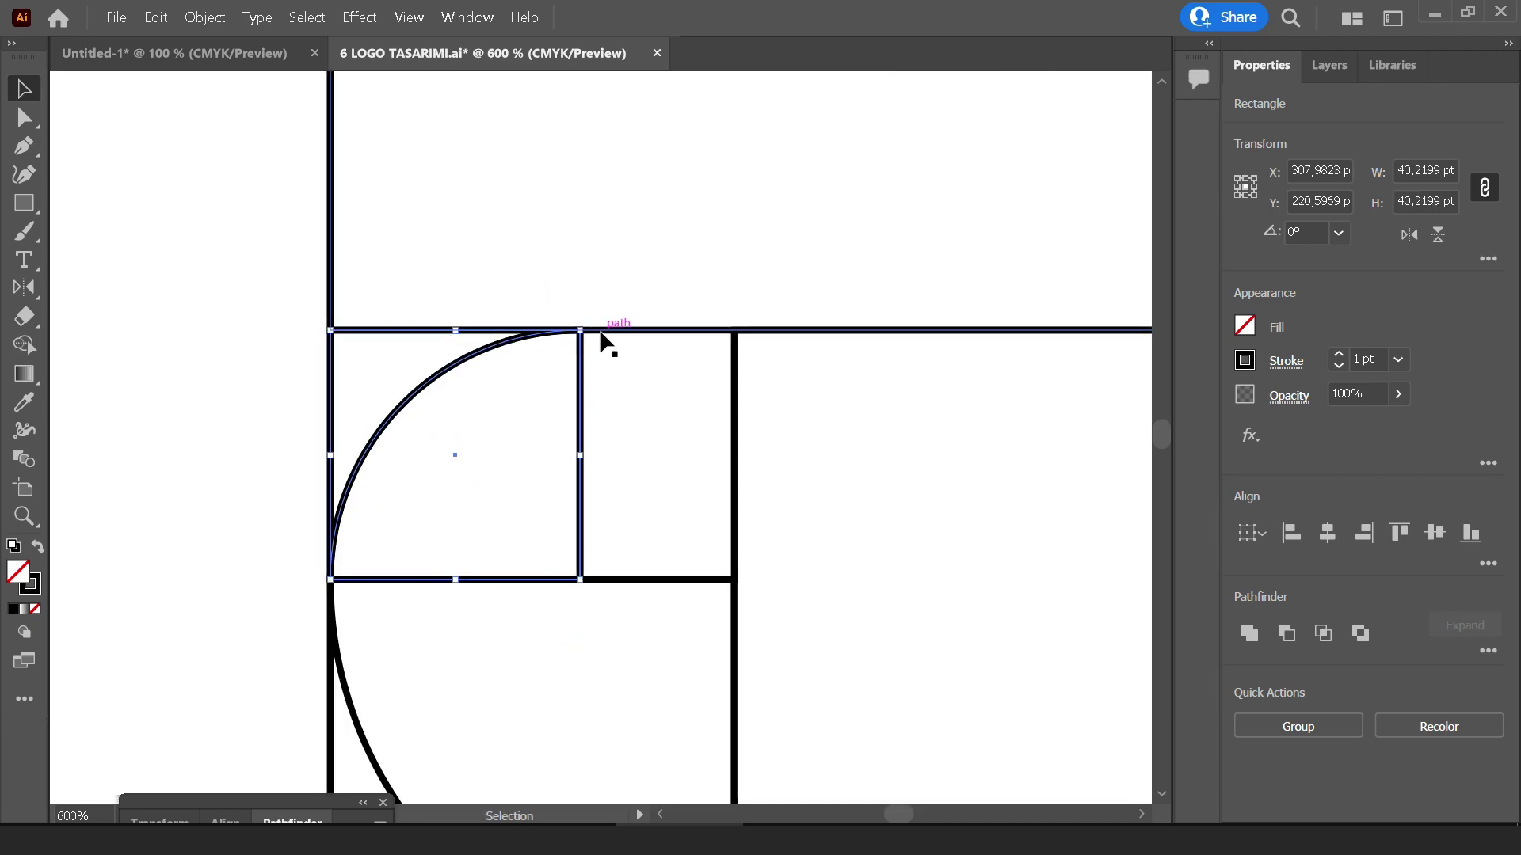
{"action": "left_click_drag", "start_coordinate": [590, 327], "coordinate": [562, 546]}
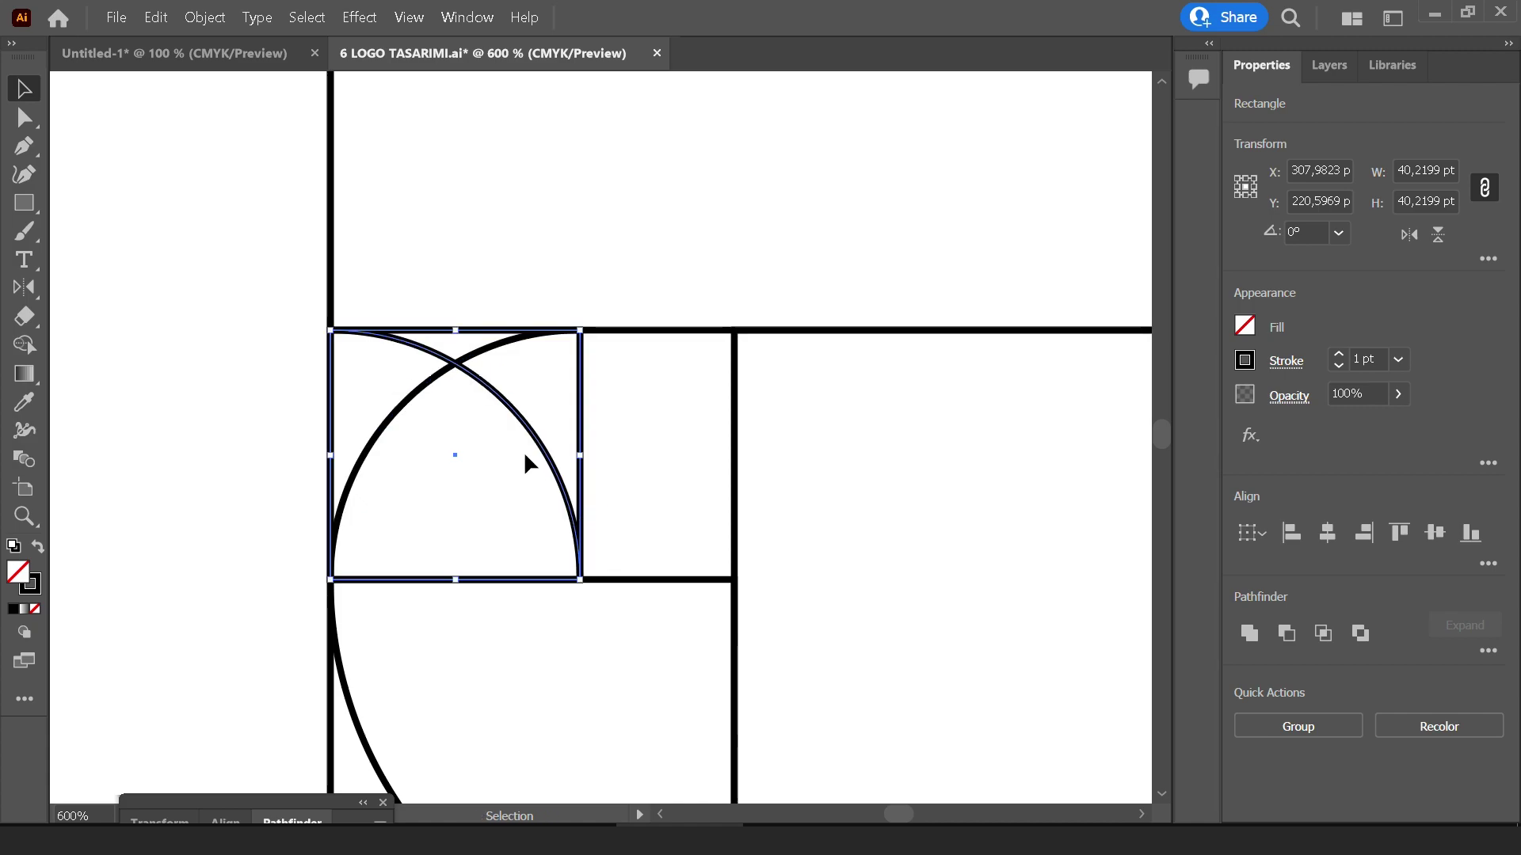
{"action": "left_click_drag", "start_coordinate": [529, 437], "coordinate": [686, 441]}
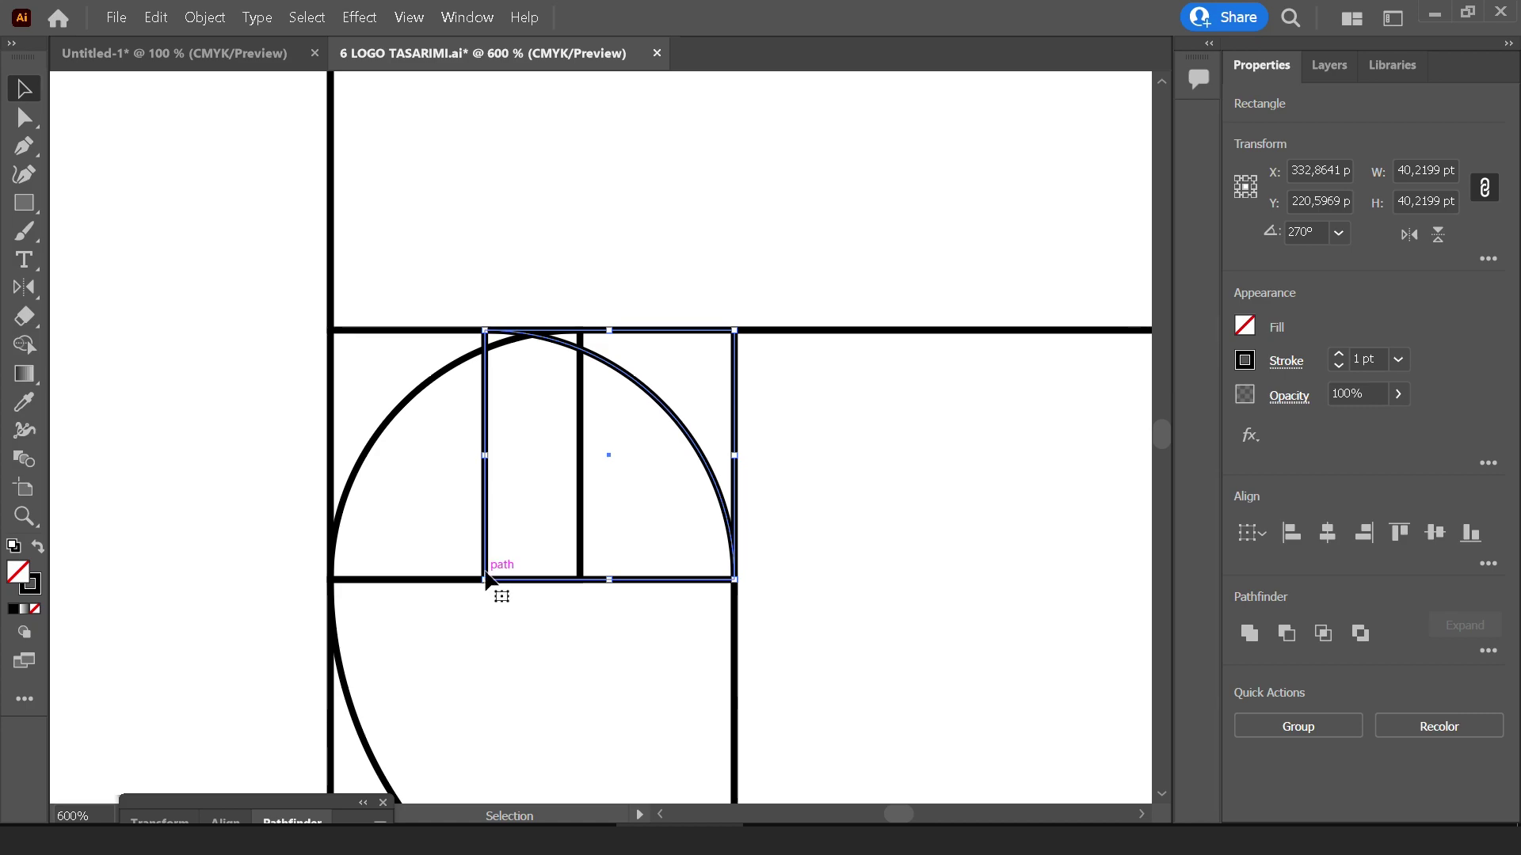
{"action": "left_click_drag", "start_coordinate": [486, 579], "coordinate": [558, 472]}
{"action": "scroll", "coordinate": [558, 472], "scroll_direction": "down", "scroll_amount": 5}
{"action": "scroll", "coordinate": [637, 421], "scroll_direction": "up", "scroll_amount": 2}
{"action": "scroll", "coordinate": [638, 502], "scroll_direction": "down", "scroll_amount": 3}
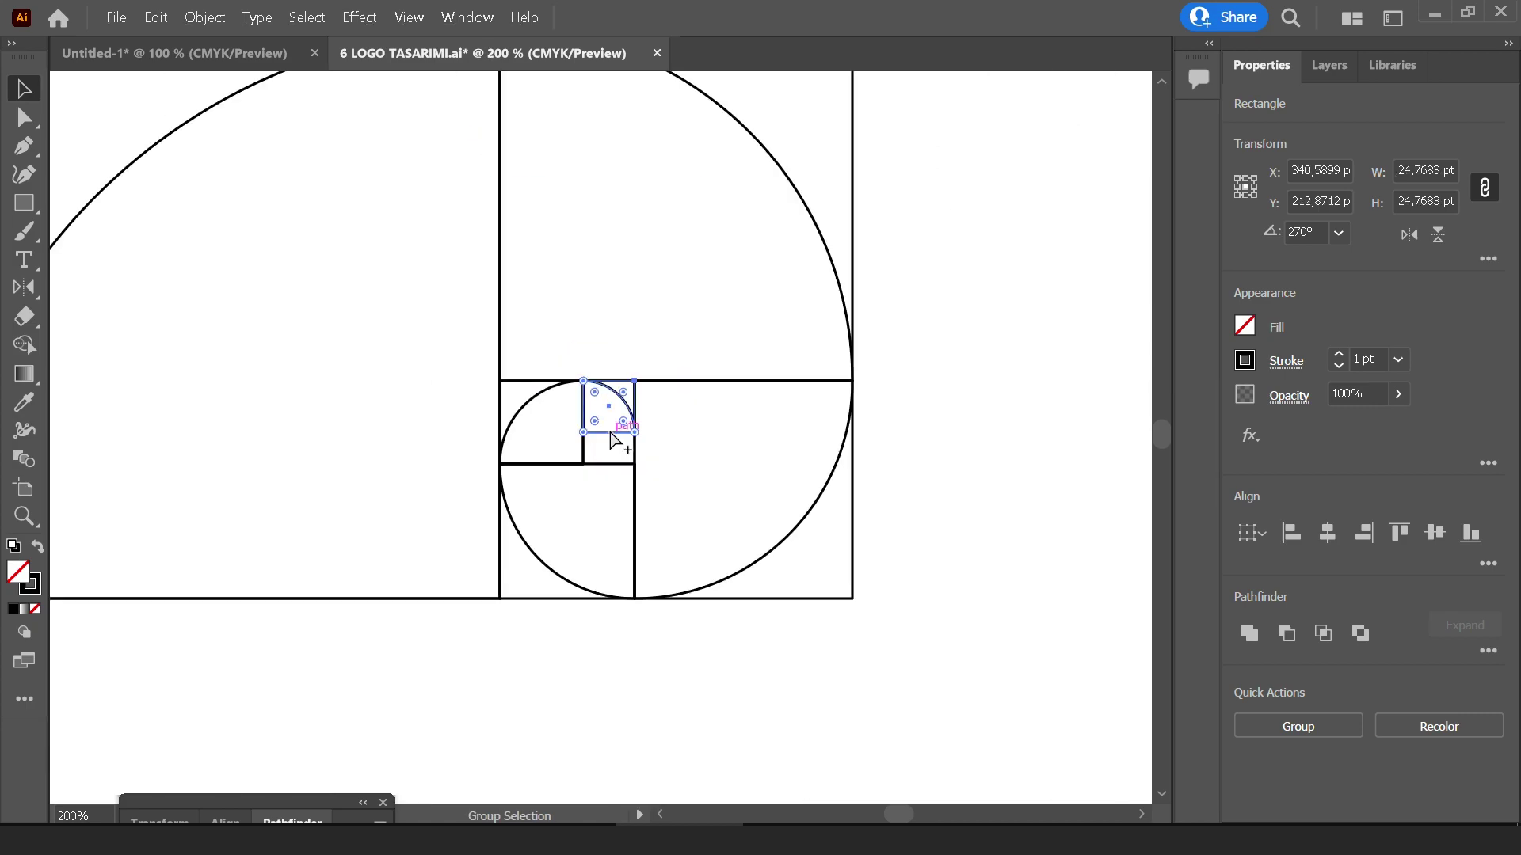
{"action": "scroll", "coordinate": [781, 375], "scroll_direction": "down", "scroll_amount": 2}
{"action": "left_click", "coordinate": [781, 386]}
{"action": "scroll", "coordinate": [602, 619], "scroll_direction": "up", "scroll_amount": 3}
{"action": "scroll", "coordinate": [708, 431], "scroll_direction": "down", "scroll_amount": 2}
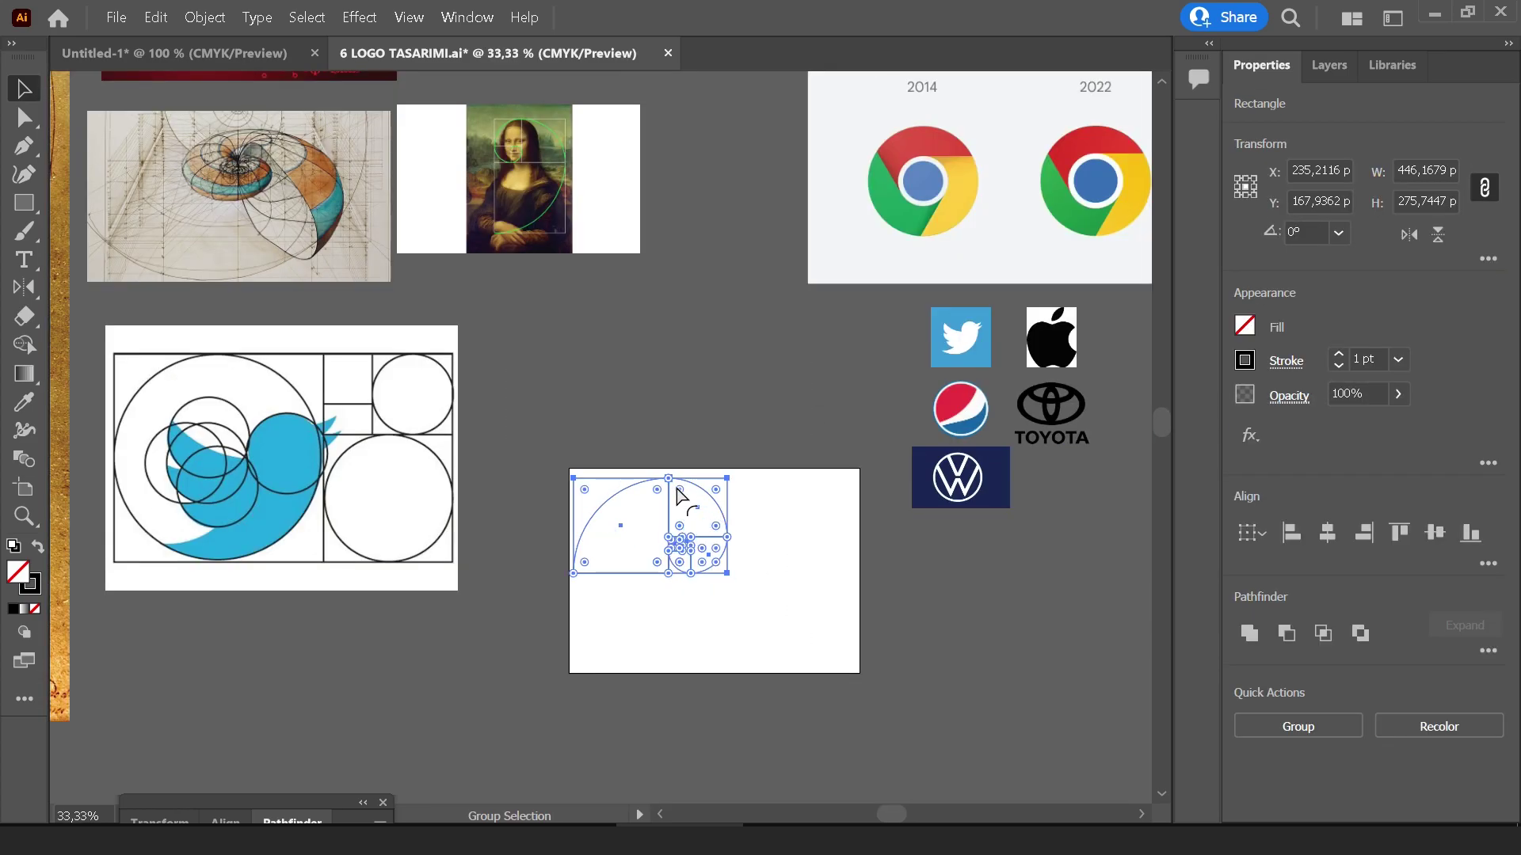
{"action": "scroll", "coordinate": [654, 524], "scroll_direction": "up", "scroll_amount": 1}
{"action": "left_click_drag", "start_coordinate": [656, 578], "coordinate": [786, 627]}
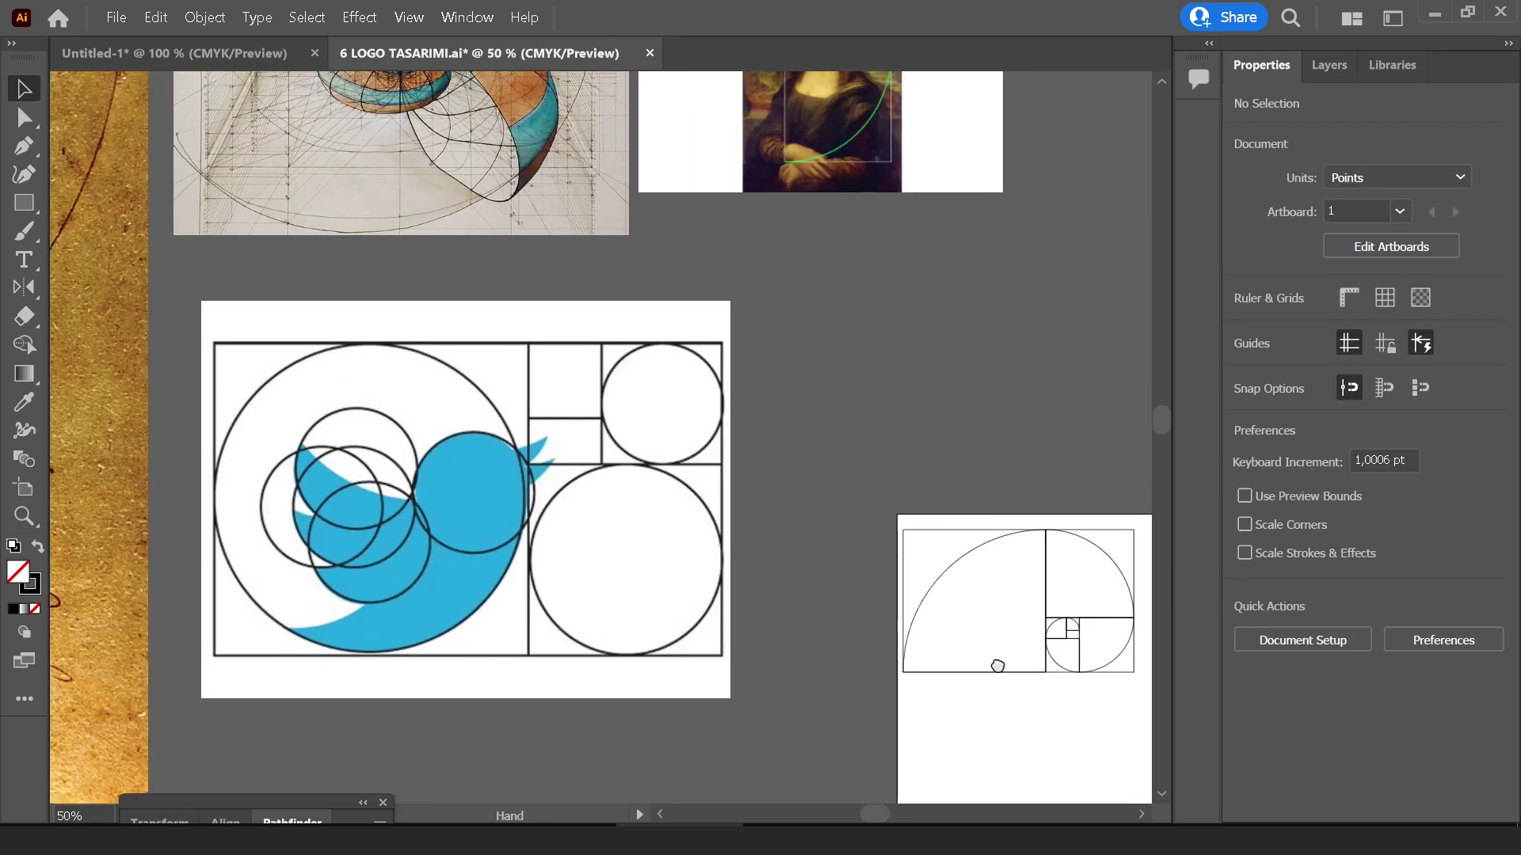
{"action": "scroll", "coordinate": [785, 627], "scroll_direction": "down", "scroll_amount": 3}
{"action": "scroll", "coordinate": [736, 662], "scroll_direction": "down", "scroll_amount": 3}
{"action": "left_click", "coordinate": [845, 416]}
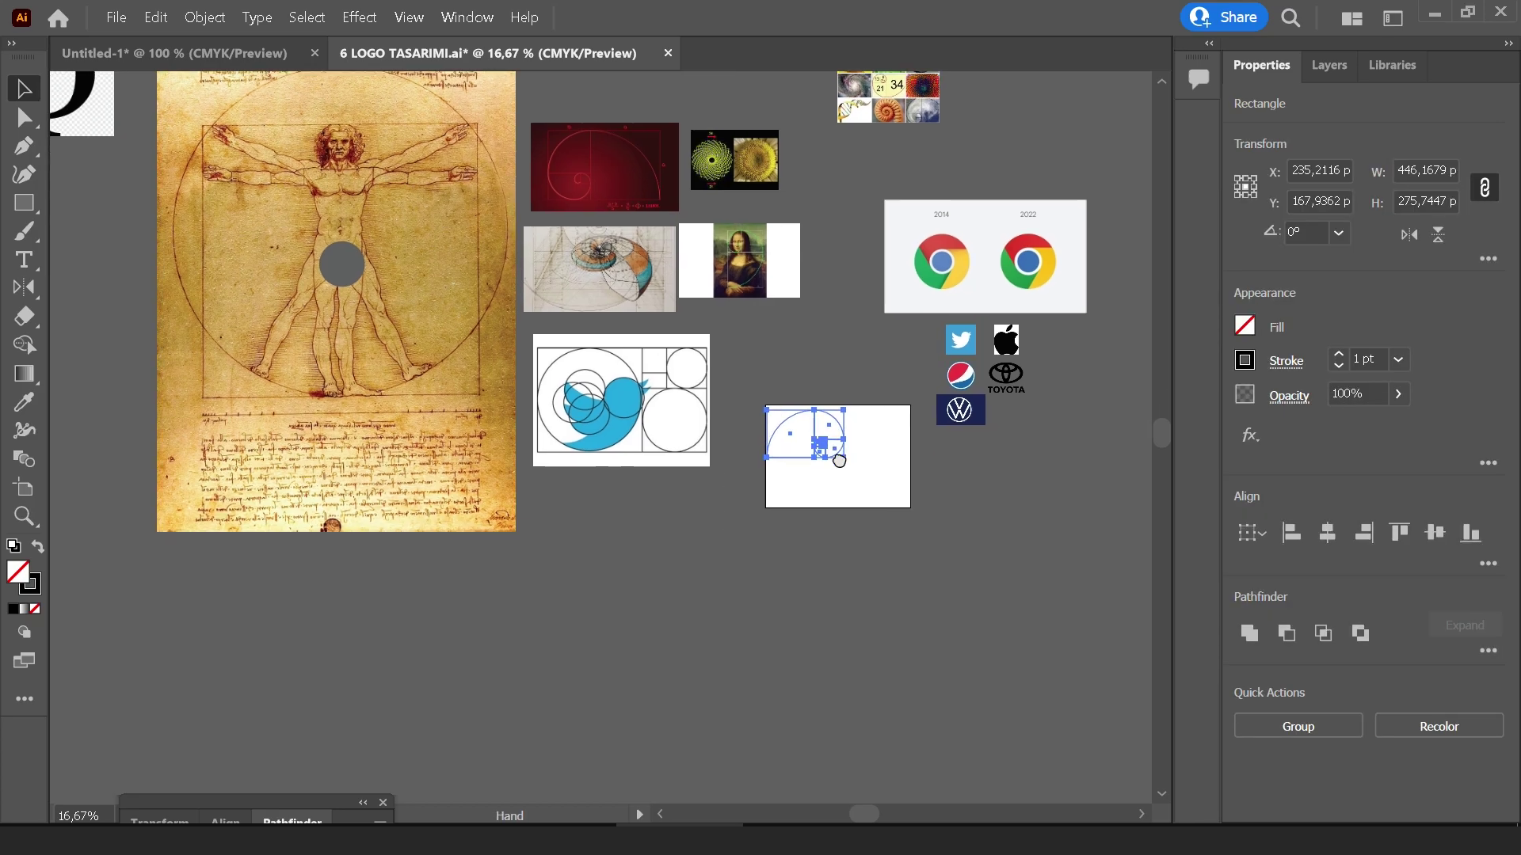
{"action": "scroll", "coordinate": [832, 402], "scroll_direction": "down", "scroll_amount": 1}
{"action": "mouse_move", "coordinate": [831, 401]}
{"action": "left_mouse_down"}
{"action": "mouse_move", "coordinate": [509, 614]}
{"action": "mouse_move", "coordinate": [786, 504]}
{"action": "left_mouse_up"}
{"action": "scroll", "coordinate": [261, 640], "scroll_direction": "up", "scroll_amount": 5}
{"action": "scroll", "coordinate": [383, 549], "scroll_direction": "up", "scroll_amount": 1}
{"action": "scroll", "coordinate": [384, 550], "scroll_direction": "down", "scroll_amount": 3}
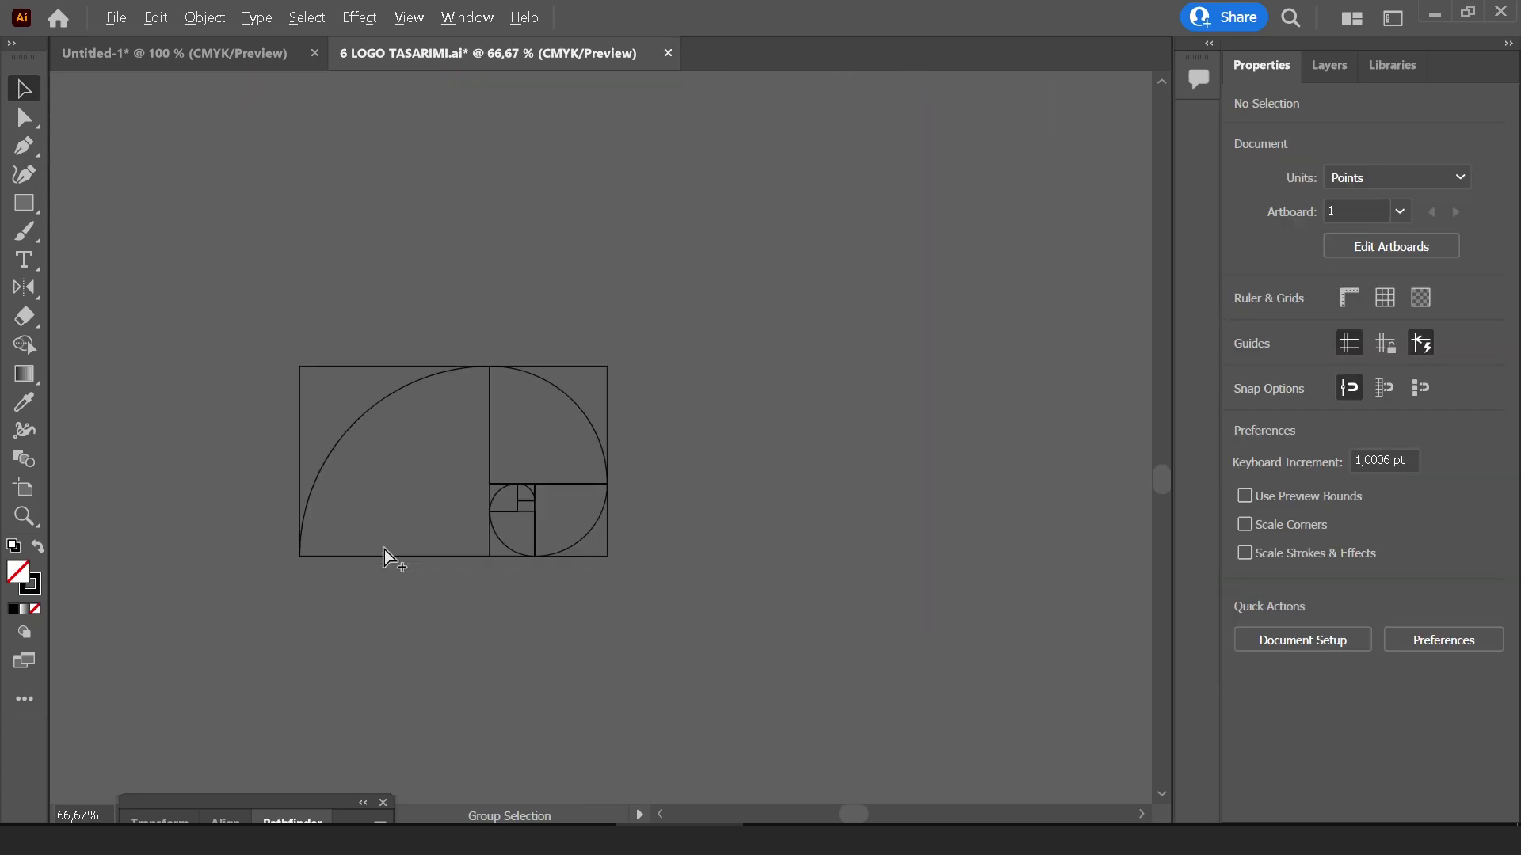
{"action": "scroll", "coordinate": [384, 550], "scroll_direction": "down", "scroll_amount": 2}
{"action": "scroll", "coordinate": [387, 550], "scroll_direction": "up", "scroll_amount": 2}
{"action": "mouse_move", "coordinate": [492, 384]}
{"action": "left_mouse_down"}
{"action": "mouse_move", "coordinate": [754, 398]}
{"action": "mouse_move", "coordinate": [795, 419]}
{"action": "left_mouse_up"}
{"action": "left_click", "coordinate": [743, 444]}
{"action": "left_click", "coordinate": [645, 483]}
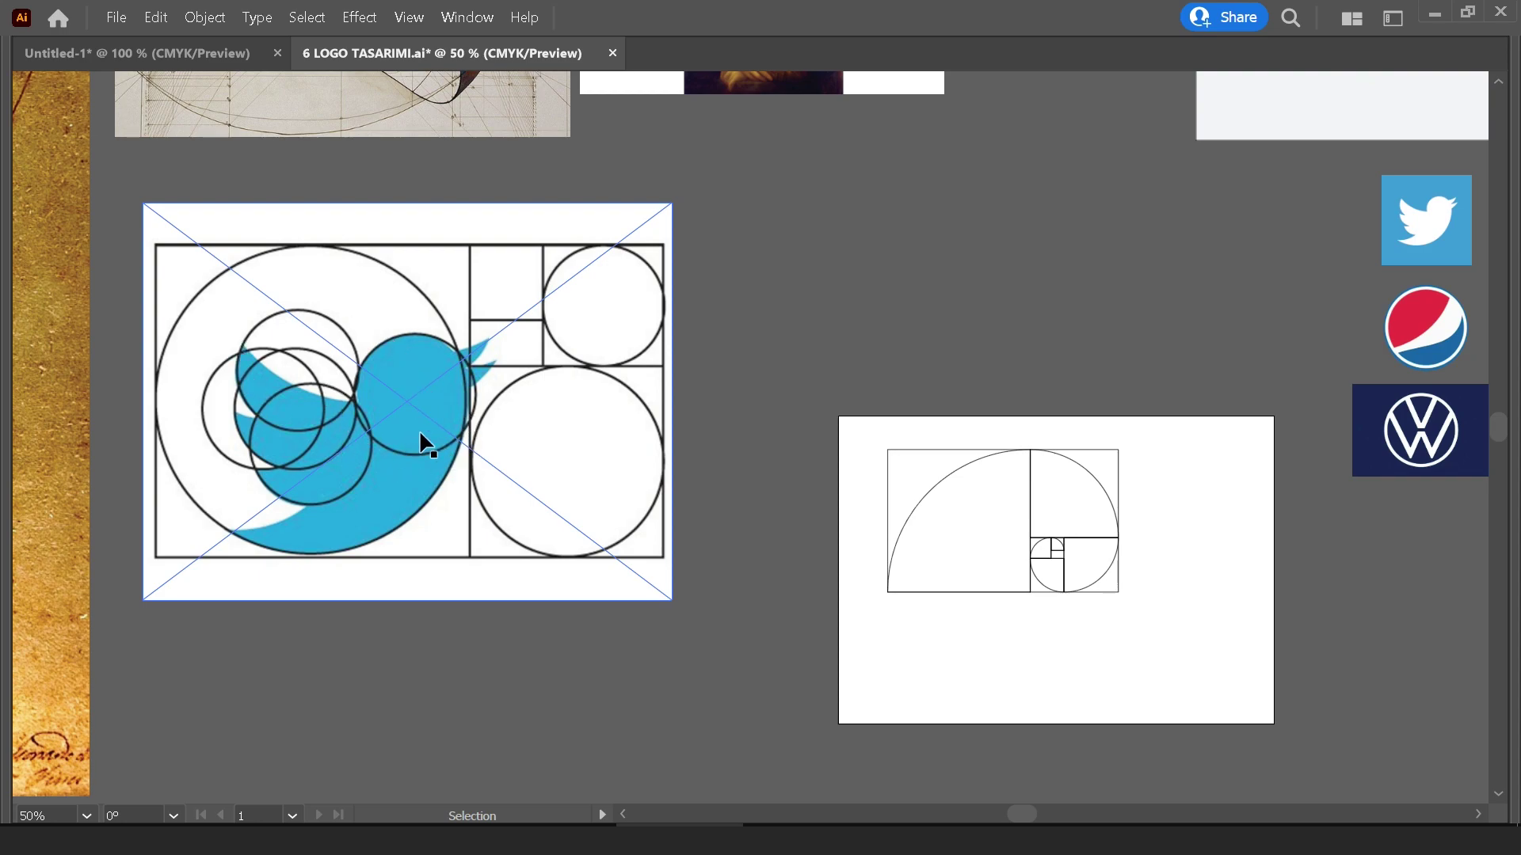
Pan around the canvas and select the whole golden spiral construction
{"action": "scroll", "coordinate": [282, 417], "scroll_direction": "up", "scroll_amount": 1}
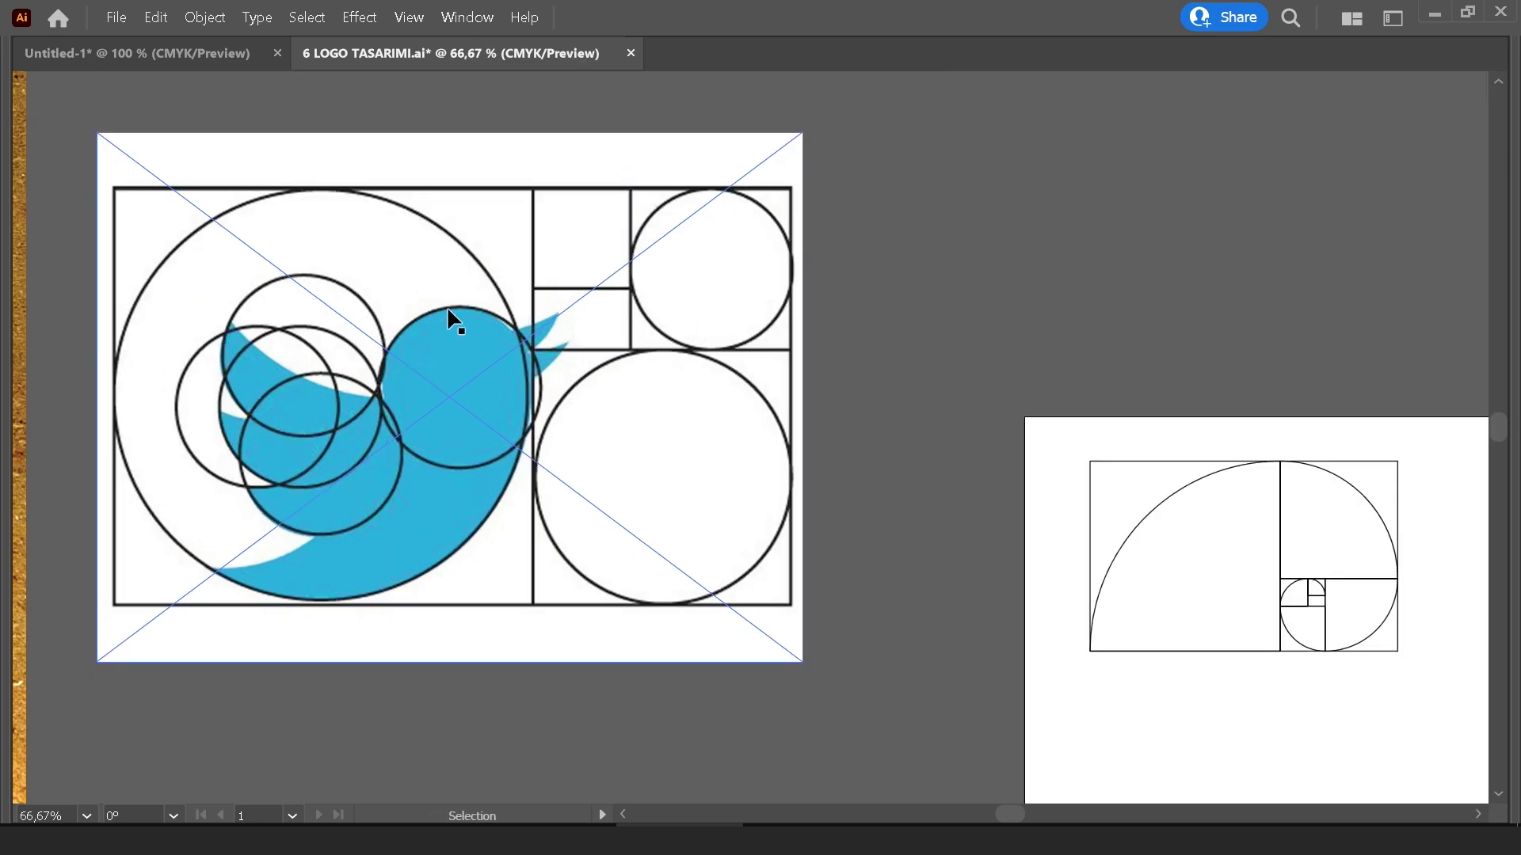
{"action": "scroll", "coordinate": [451, 321], "scroll_direction": "up", "scroll_amount": 1}
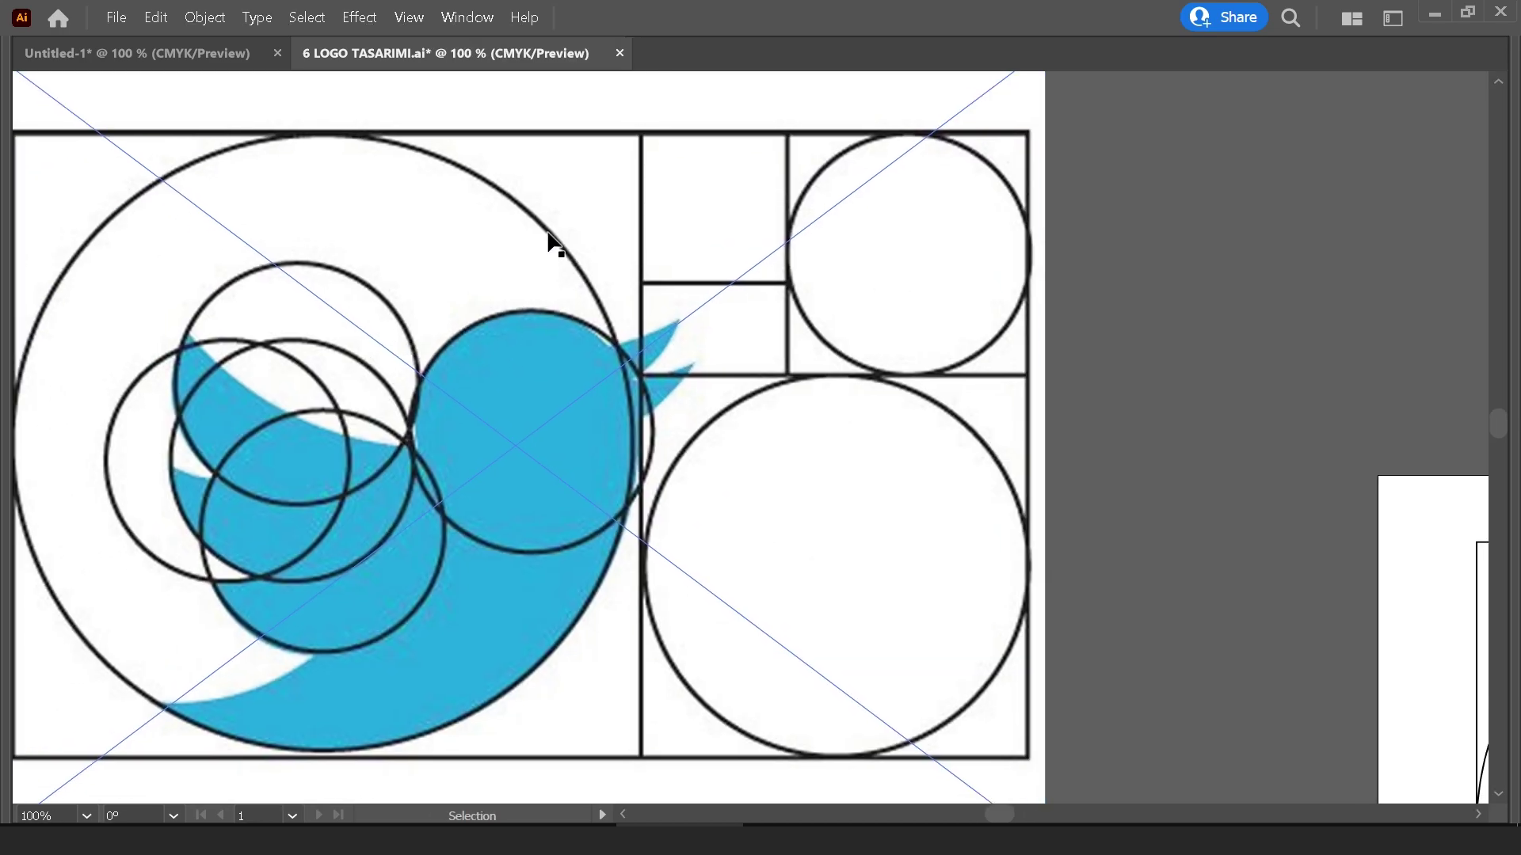
{"action": "scroll", "coordinate": [552, 242], "scroll_direction": "down", "scroll_amount": 2}
{"action": "left_click_drag", "start_coordinate": [989, 510], "coordinate": [782, 505]}
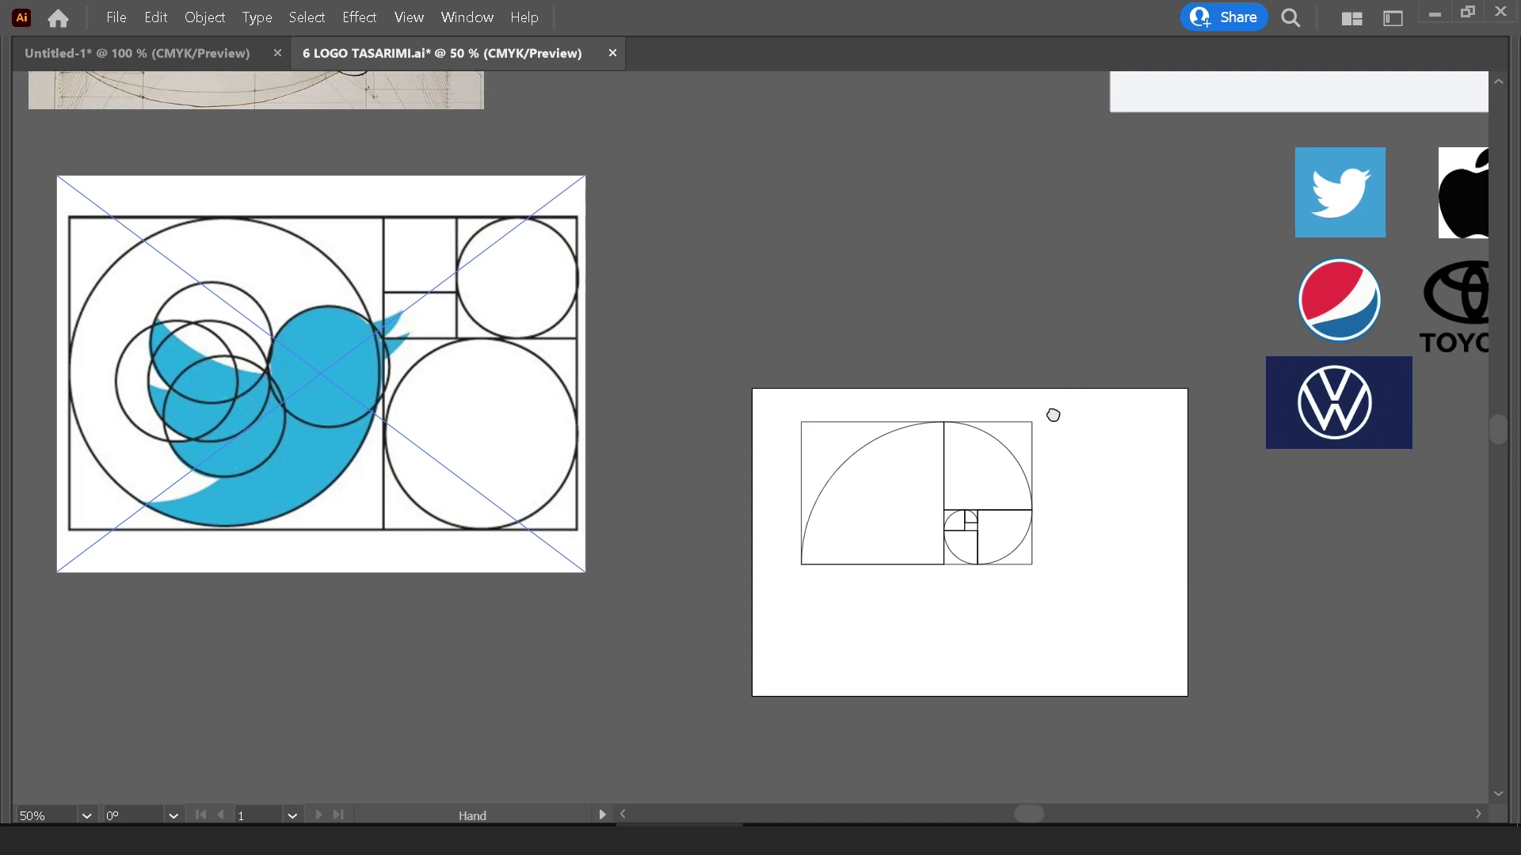
{"action": "scroll", "coordinate": [1052, 414], "scroll_direction": "up", "scroll_amount": 3}
{"action": "scroll", "coordinate": [871, 467], "scroll_direction": "right", "scroll_amount": 2}
{"action": "left_click", "coordinate": [749, 517]}
Move the spiral above the artboard, restore the panels, and draw a 284.9362 pt circle
{"action": "left_click_drag", "start_coordinate": [740, 512], "coordinate": [732, 336]}
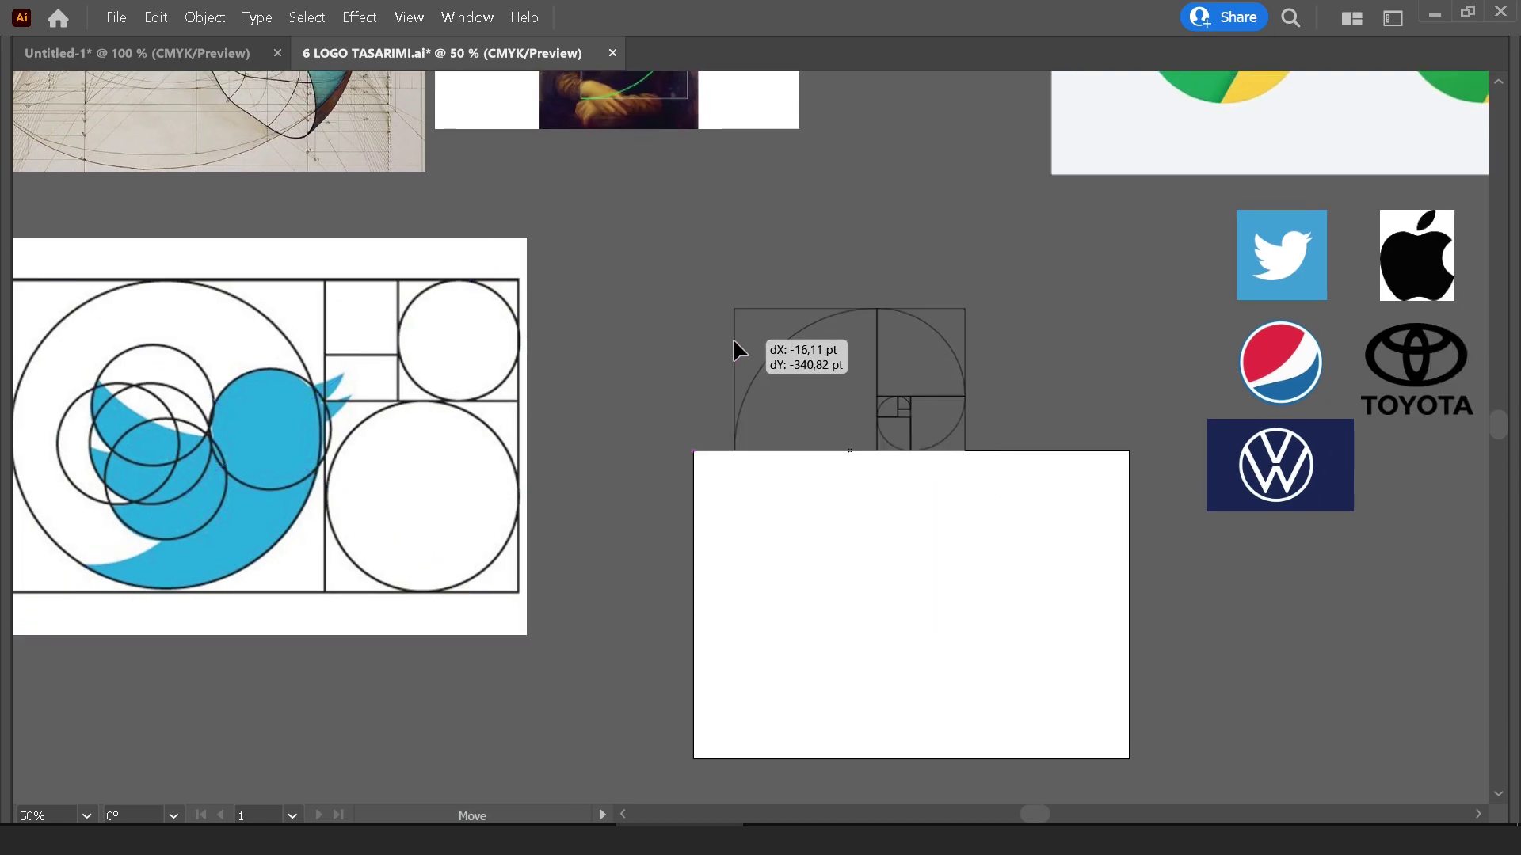
{"action": "key", "text": "Tab"}
{"action": "left_click_drag", "start_coordinate": [24, 203], "coordinate": [180, 236]}
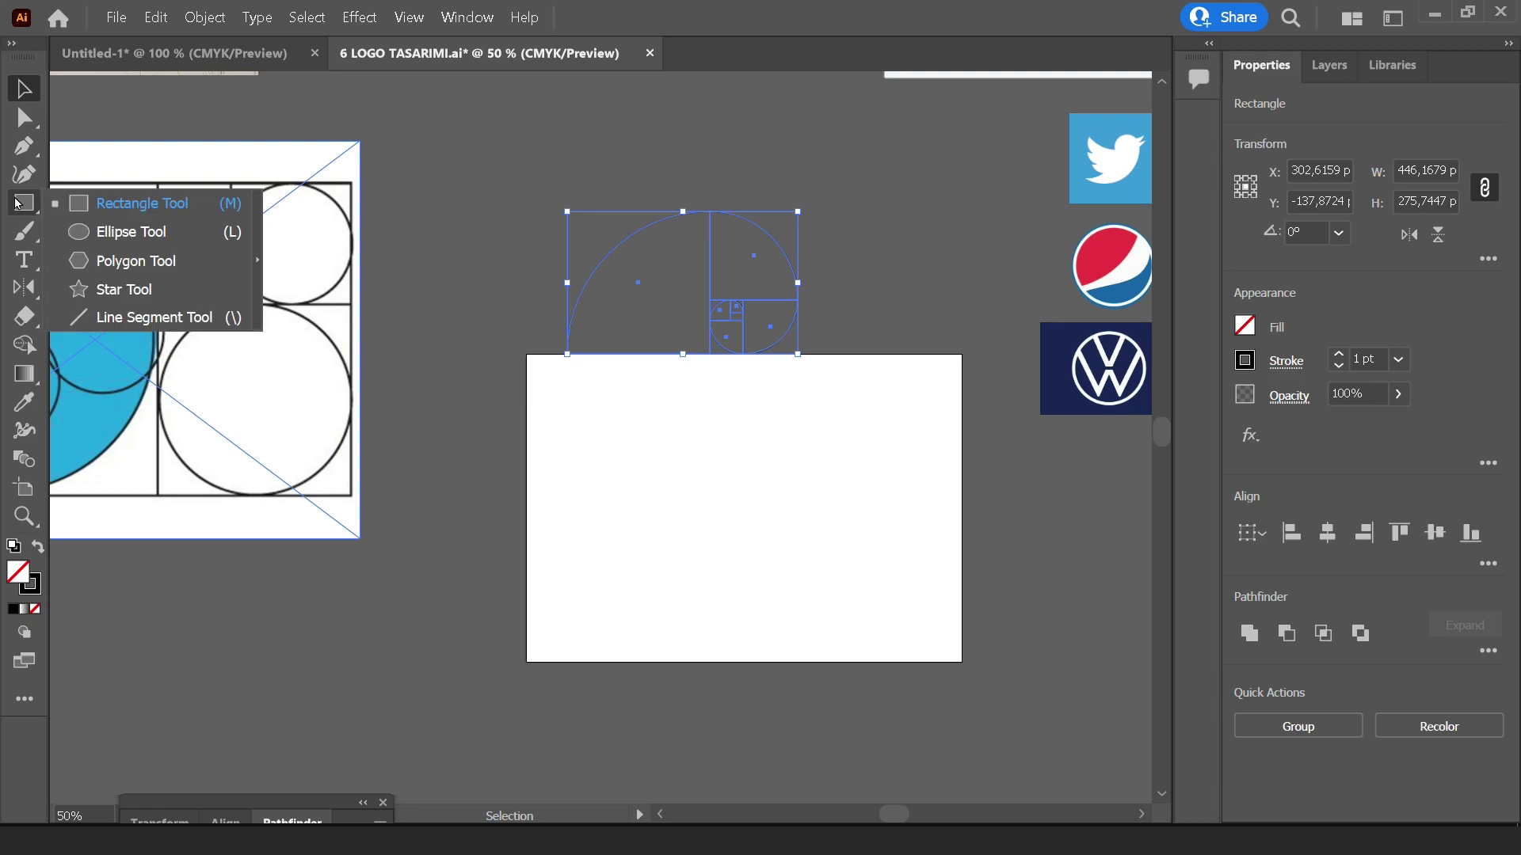
{"action": "left_click", "coordinate": [180, 236]}
{"action": "scroll", "coordinate": [792, 576], "scroll_direction": "up", "scroll_amount": 1}
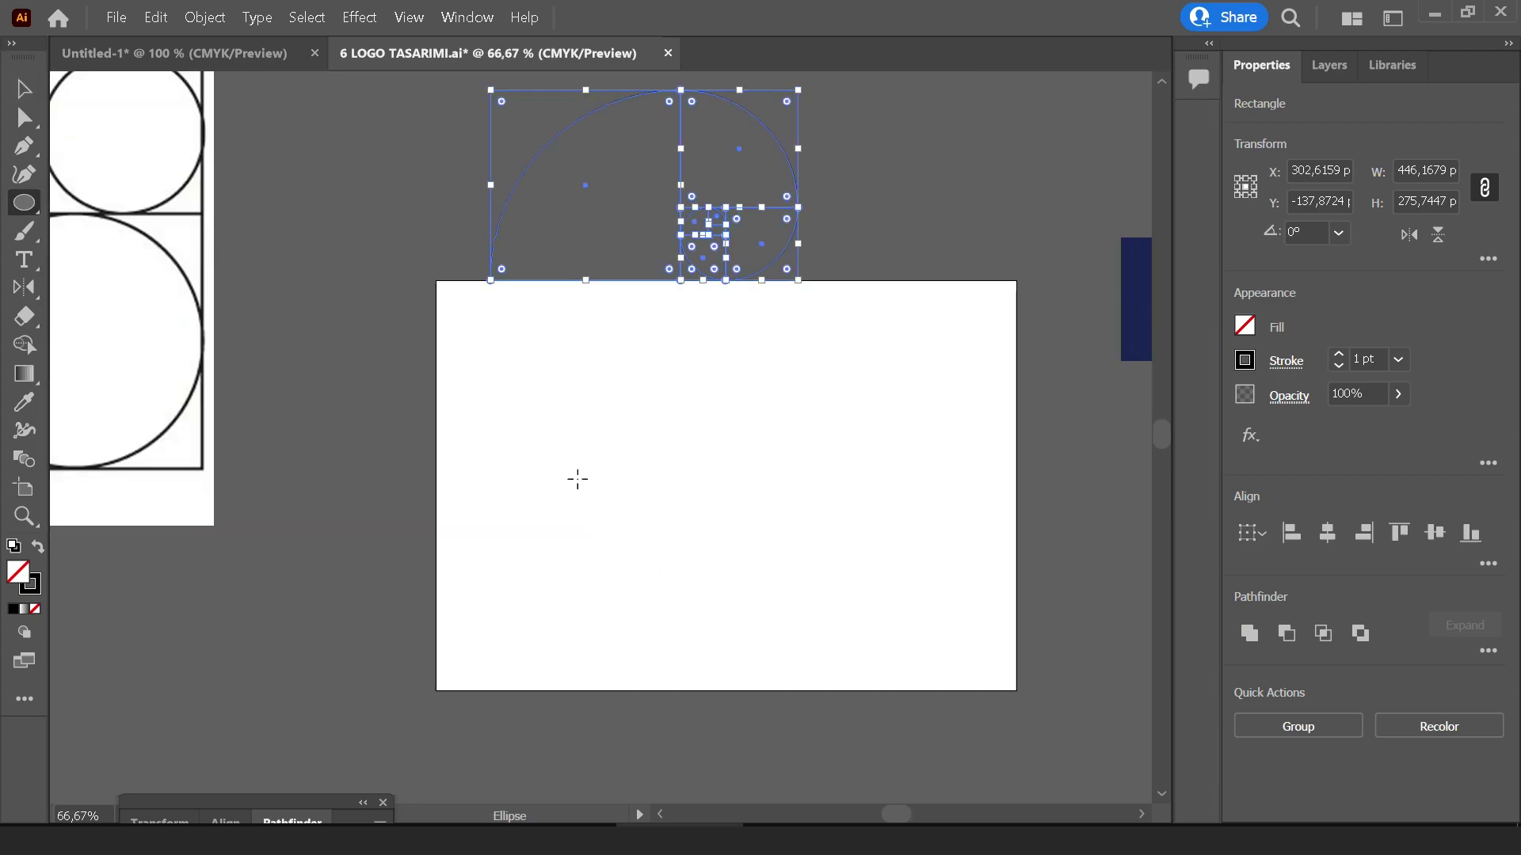
{"action": "left_click_drag", "start_coordinate": [577, 479], "coordinate": [629, 580]}
{"action": "scroll", "coordinate": [666, 550], "scroll_direction": "up", "scroll_amount": 2}
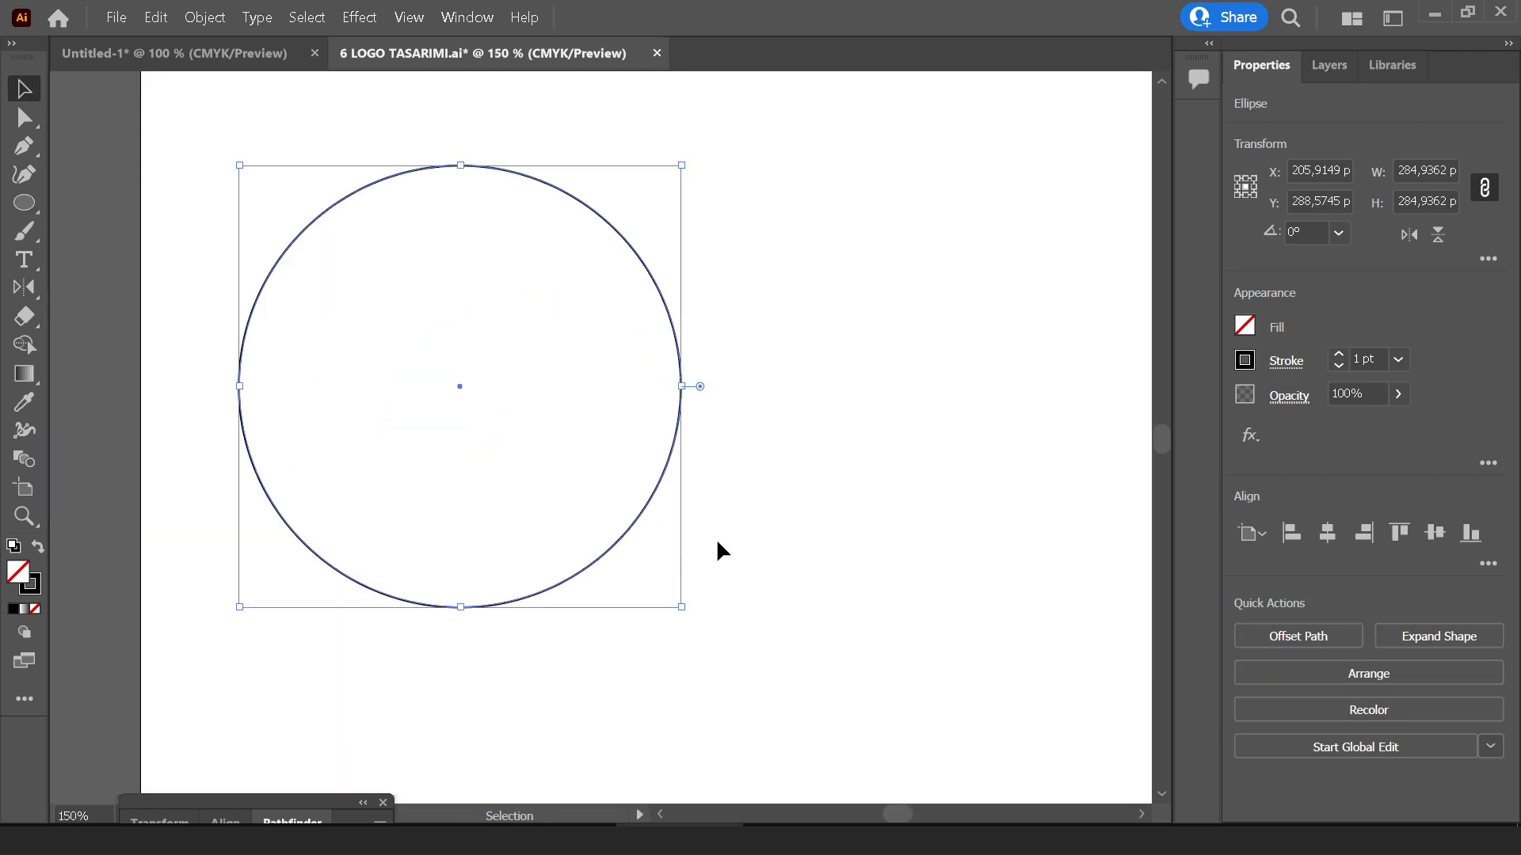
{"action": "left_click", "coordinate": [777, 279]}
{"action": "left_click", "coordinate": [494, 377]}
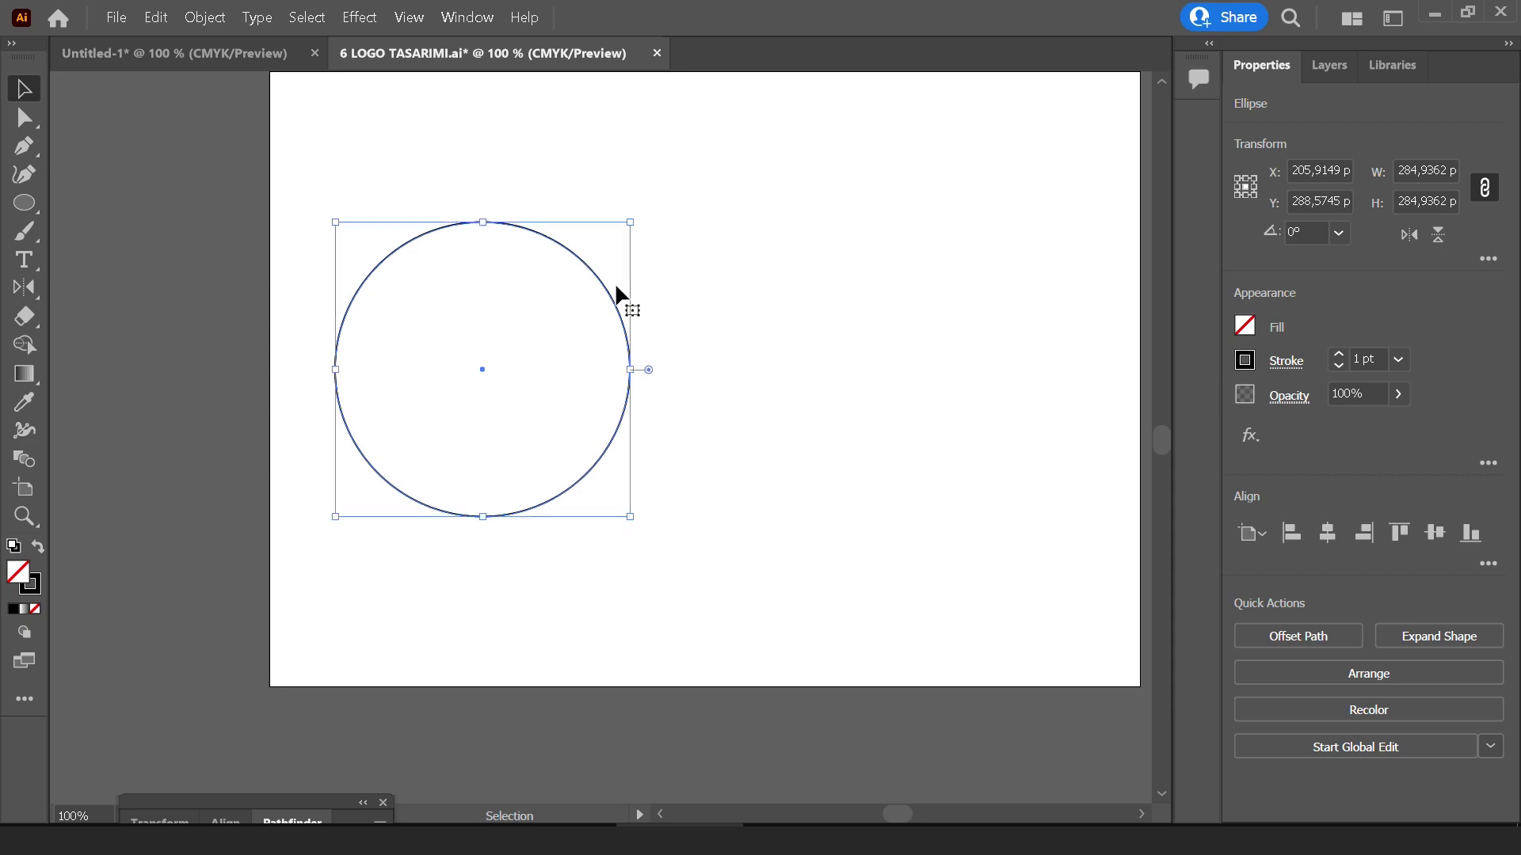
Make two concentric circle copies, each 1.618 times smaller, by dividing the width
{"action": "left_click_drag", "start_coordinate": [670, 295], "coordinate": [594, 308]}
{"action": "left_click", "coordinate": [1455, 187]}
{"action": "type", "text": "/"}
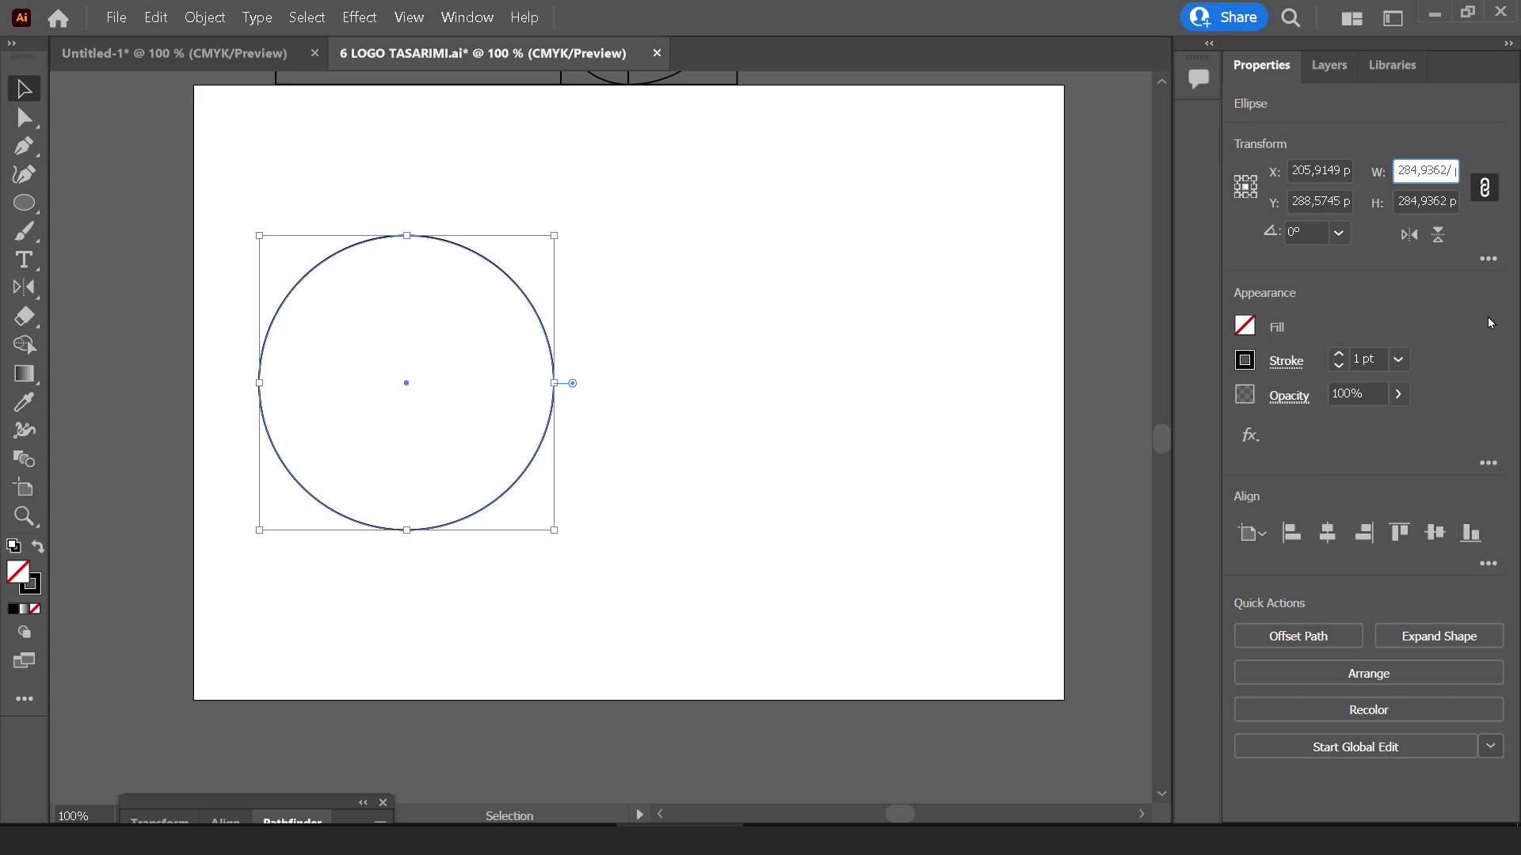
{"action": "type", "text": "1,6"}
{"action": "type", "text": "18"}
{"action": "key", "text": "alt+Return"}
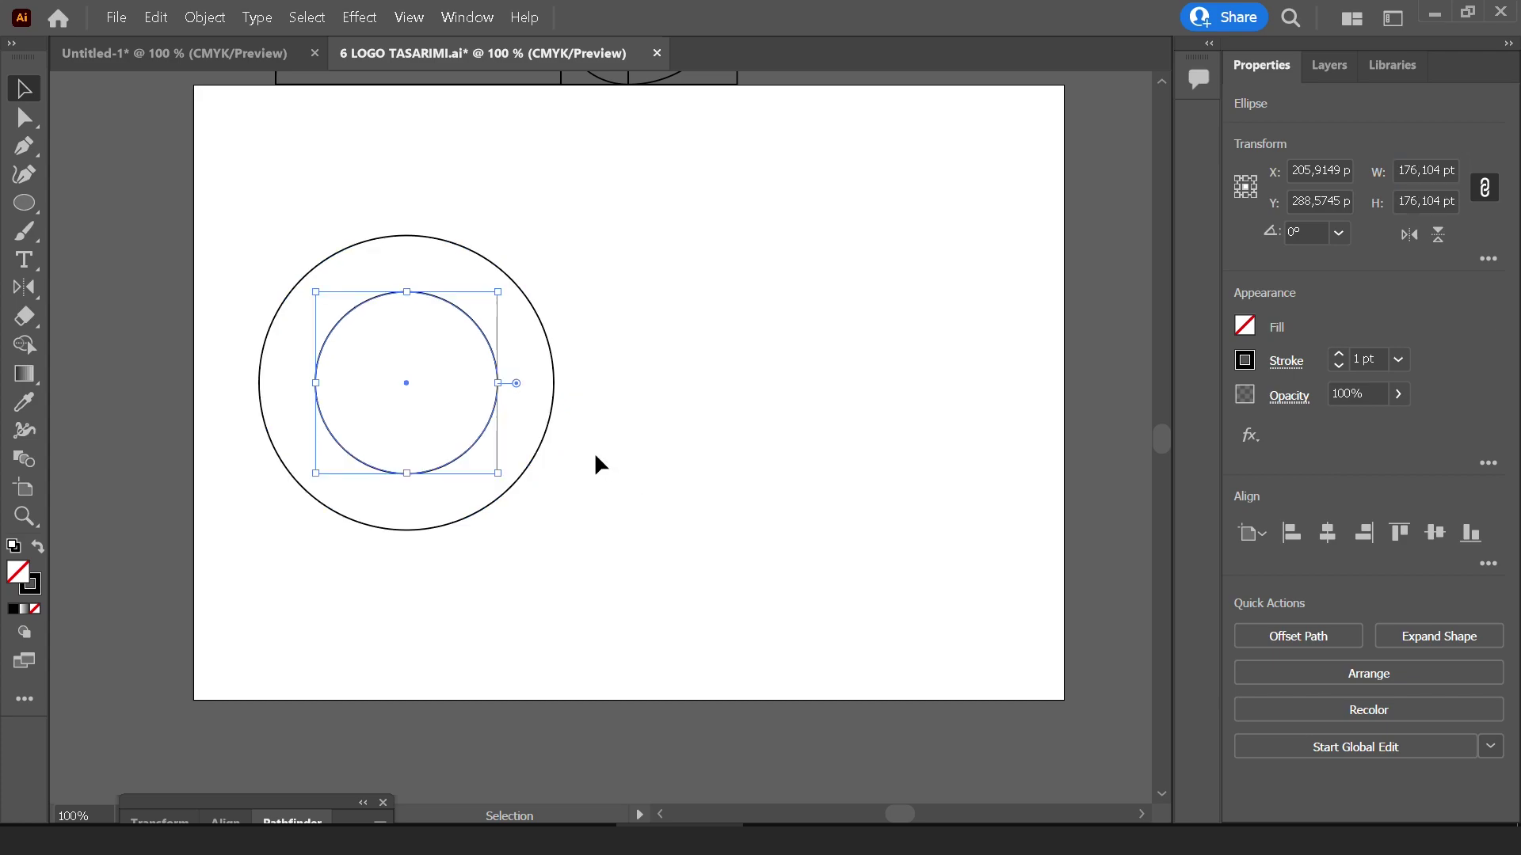
{"action": "key", "text": "a"}
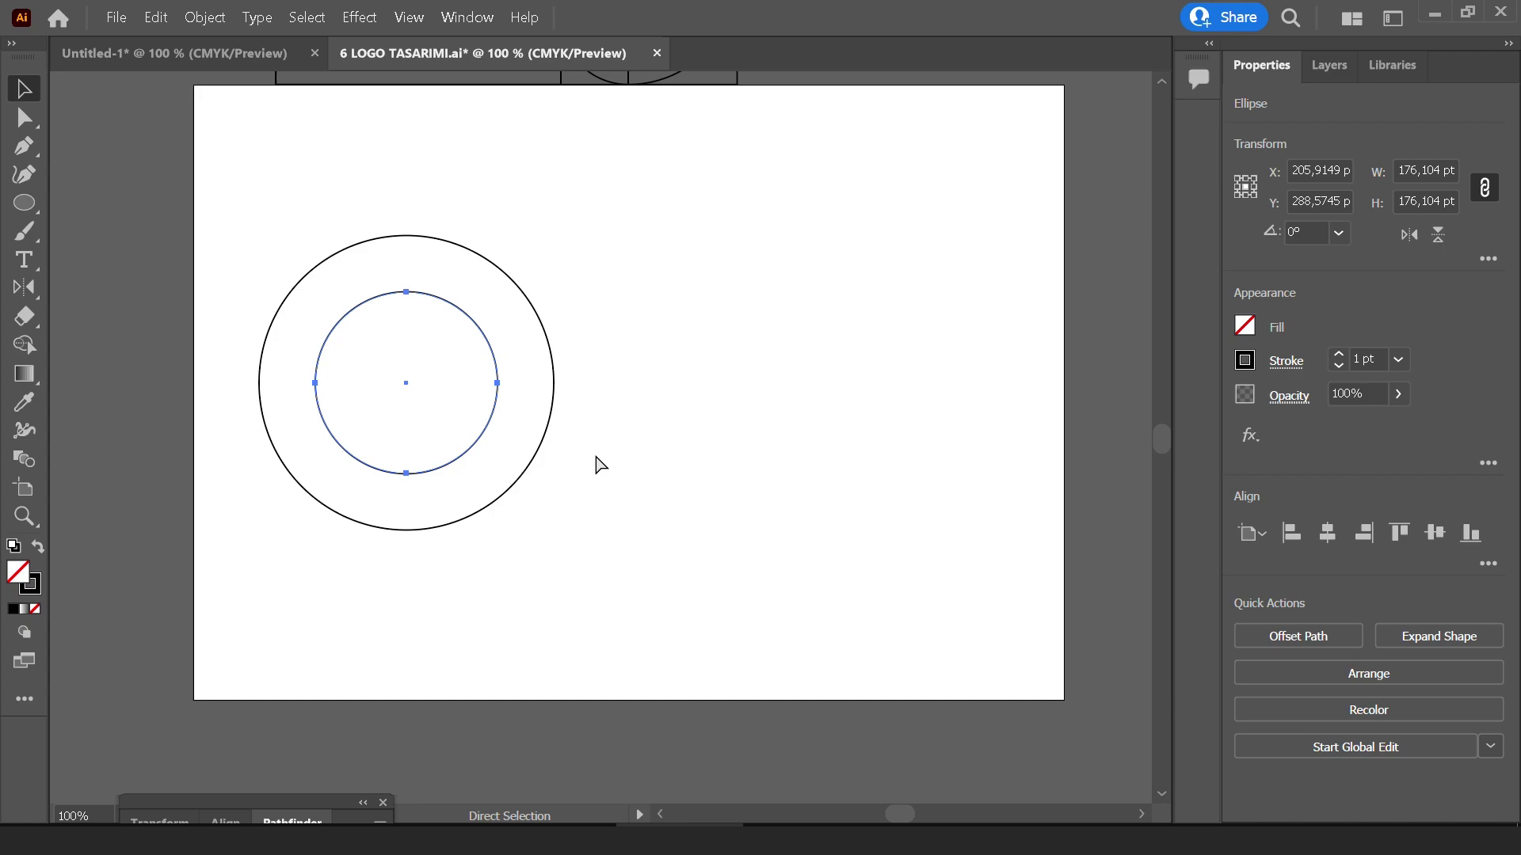
{"action": "left_click", "coordinate": [1440, 172]}
{"action": "type", "text": "/"}
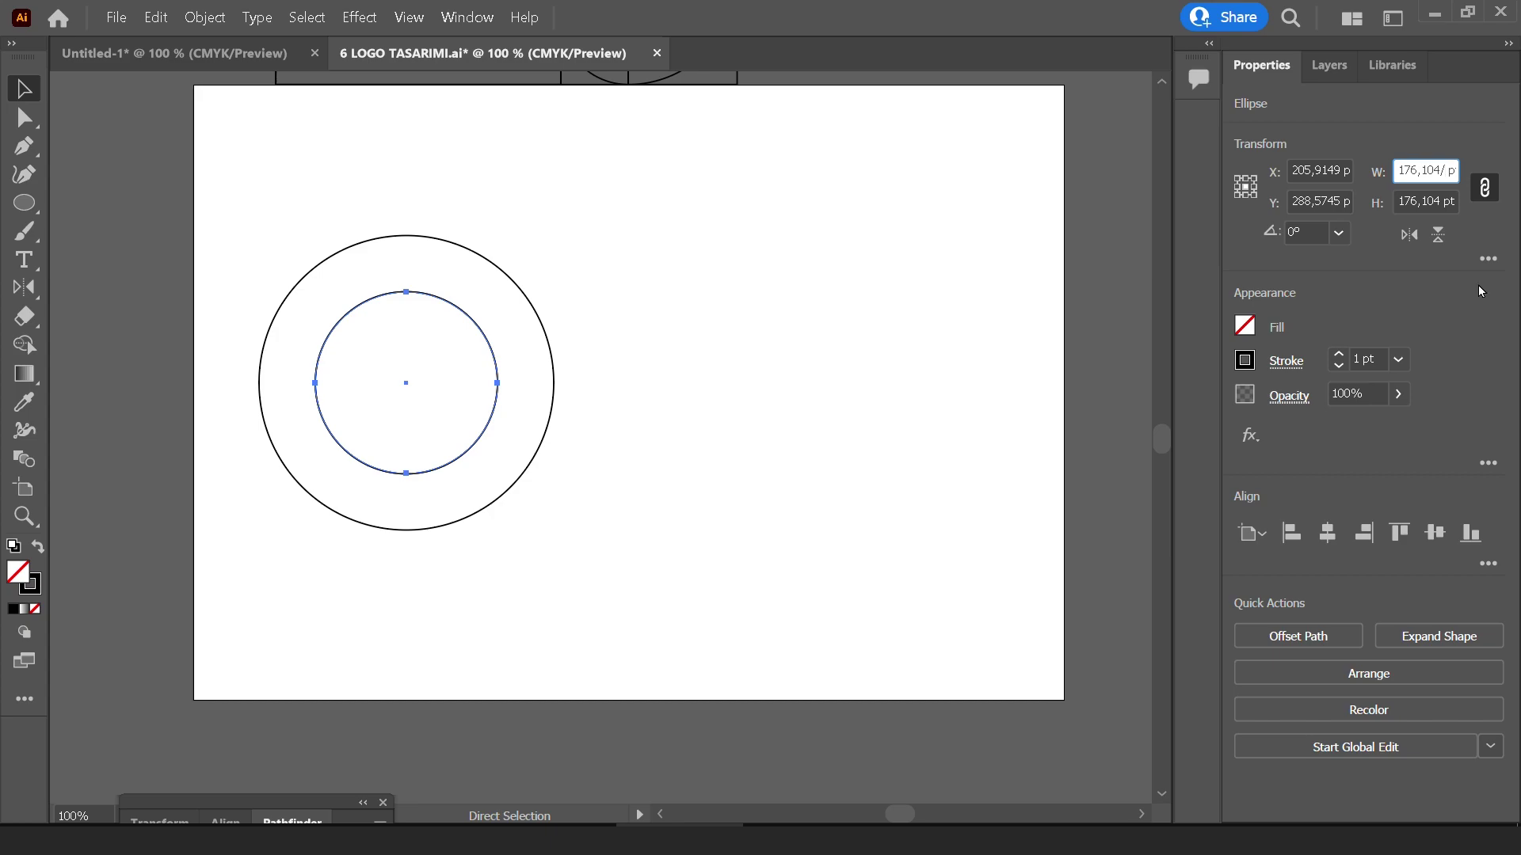
{"action": "type", "text": "1,618"}
{"action": "key", "text": "Return"}
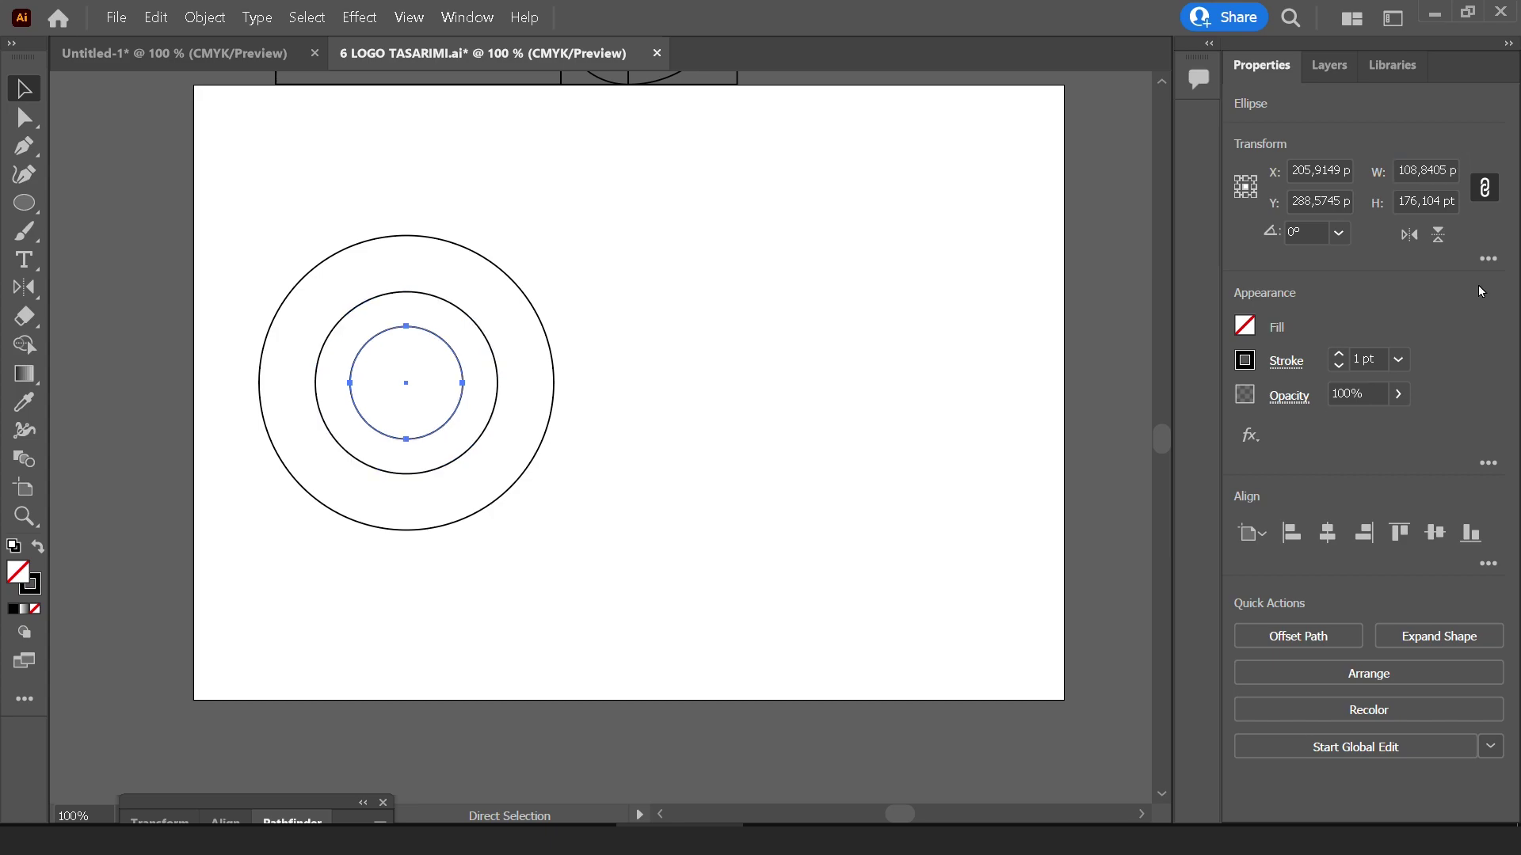
Add more golden-ratio circles down to 25.6954 pt, then select all concentric circles
{"action": "left_click", "coordinate": [1425, 170]}
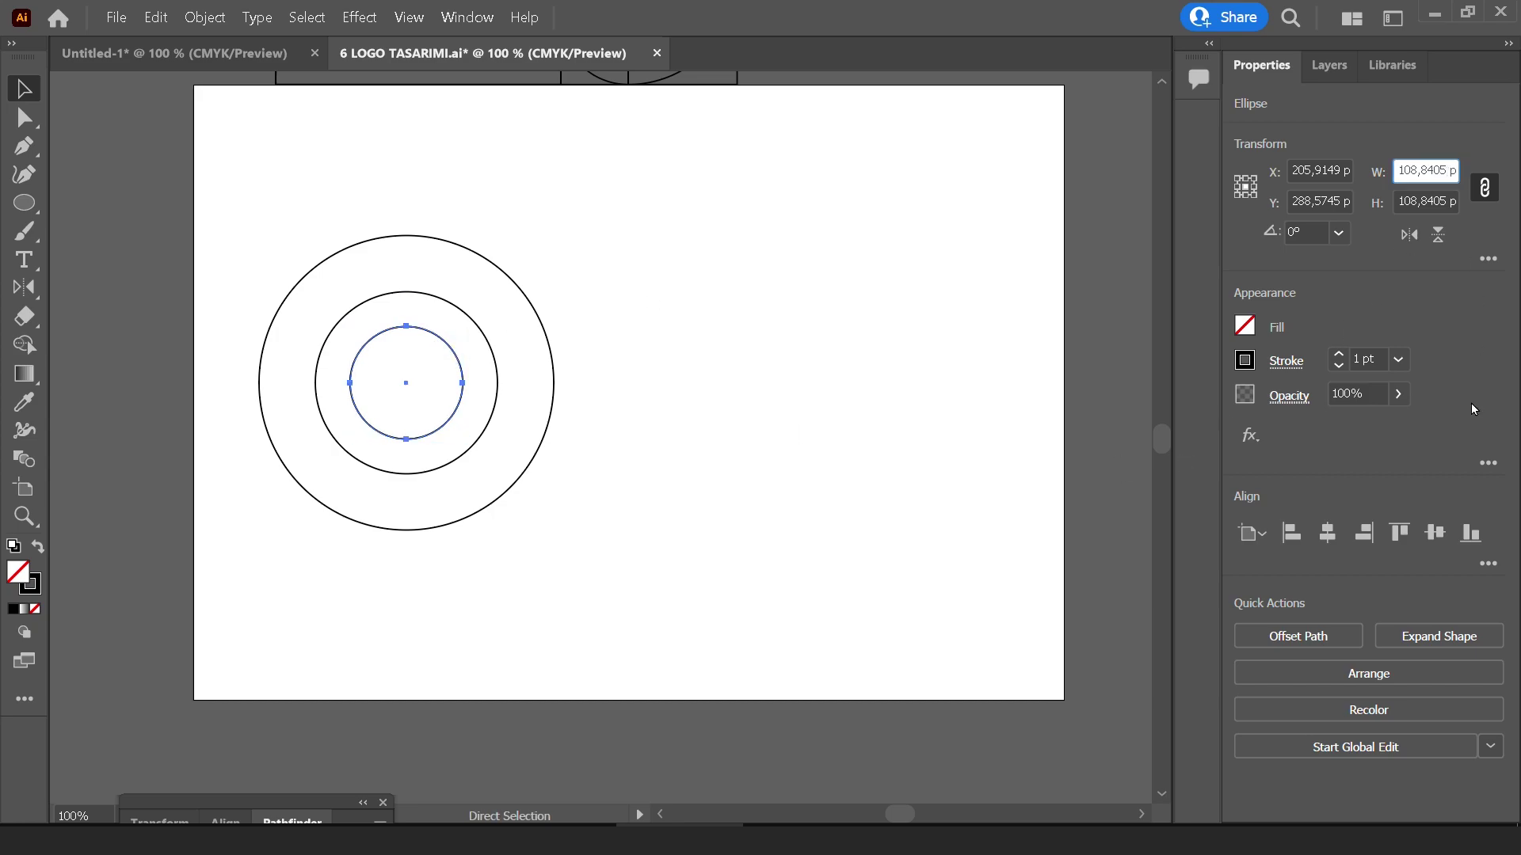
{"action": "type", "text": "/1,618"}
{"action": "key", "text": "Return"}
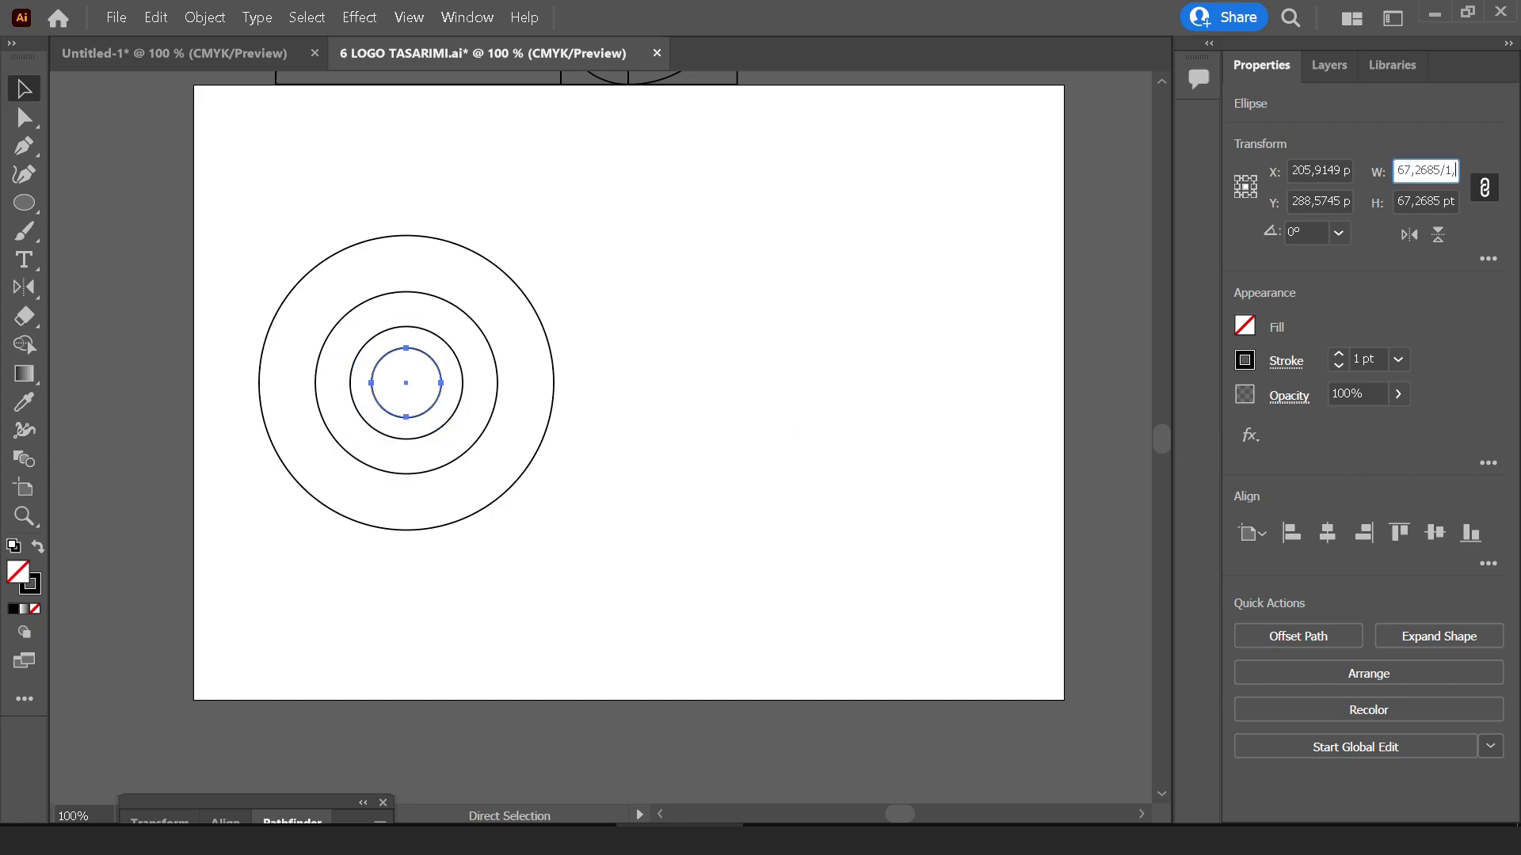
{"action": "type", "text": "618"}
{"action": "key", "text": "Return"}
{"action": "left_click", "coordinate": [1425, 170]}
{"action": "type", "text": "/1,618"}
{"action": "key", "text": "Return"}
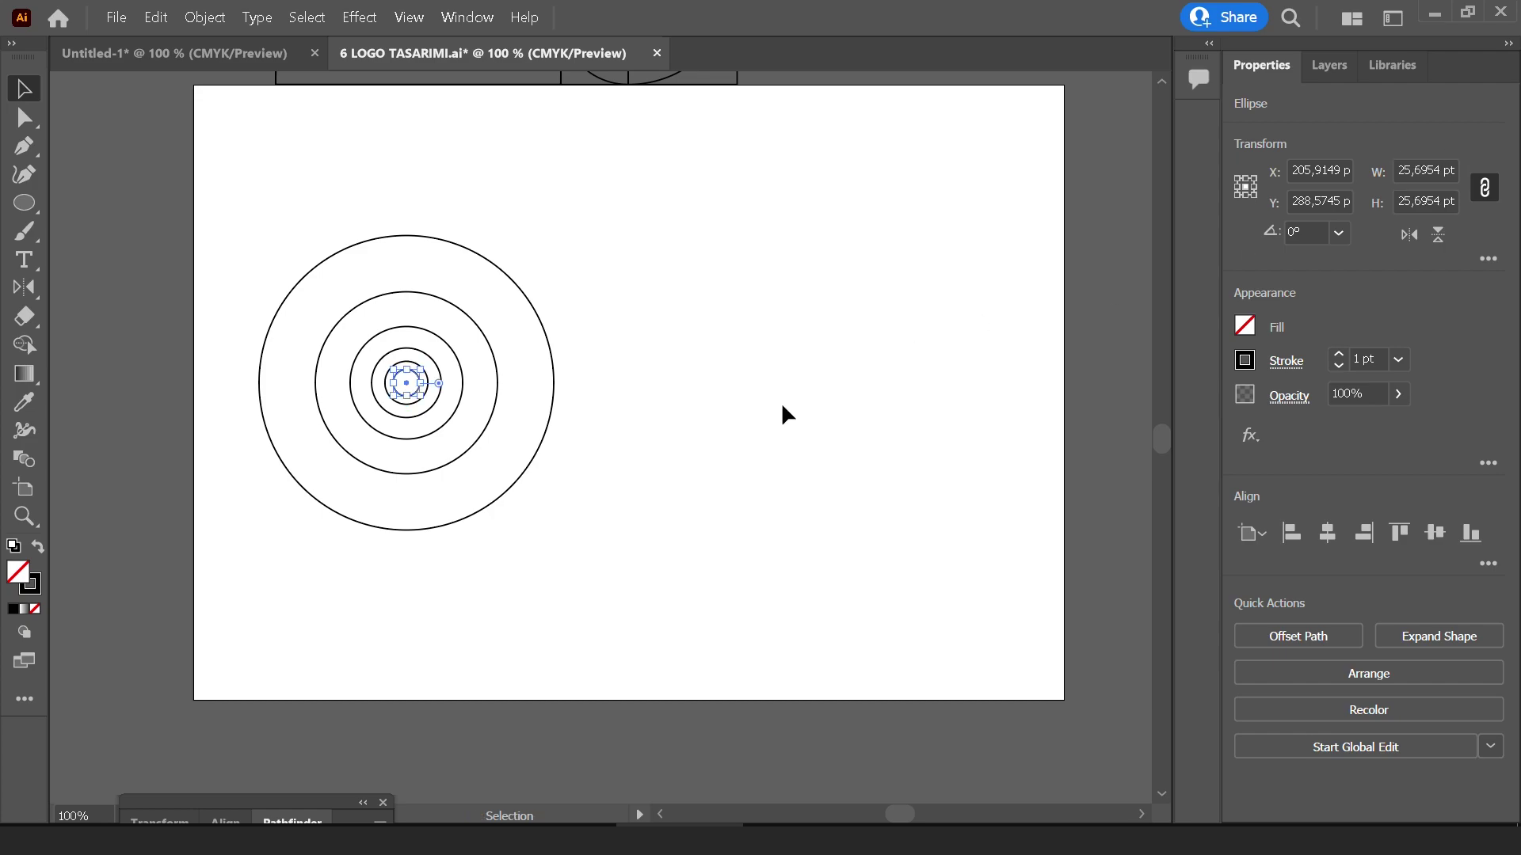
{"action": "scroll", "coordinate": [781, 401], "scroll_direction": "down", "scroll_amount": 3}
{"action": "scroll", "coordinate": [686, 435], "scroll_direction": "up", "scroll_amount": 2}
{"action": "left_click_drag", "start_coordinate": [682, 432], "coordinate": [503, 507]}
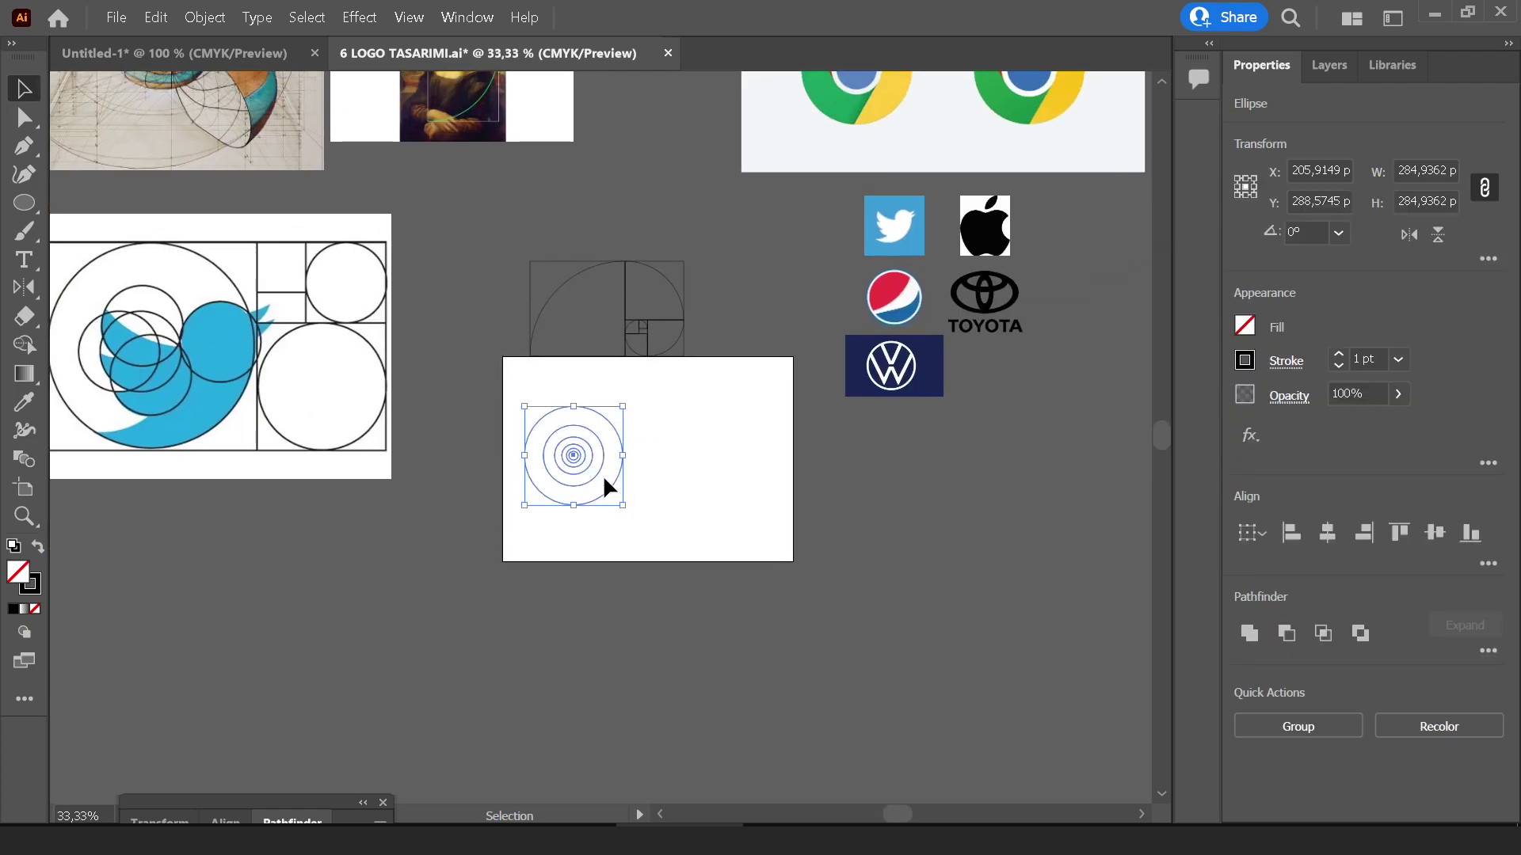
Enlarge the concentric circles to about 1041 pt and move them down-left below the artboard
{"action": "mouse_move", "coordinate": [614, 523]}
{"action": "left_mouse_down"}
{"action": "mouse_move", "coordinate": [538, 400]}
{"action": "mouse_move", "coordinate": [806, 643]}
{"action": "left_mouse_up"}
{"action": "left_click_drag", "start_coordinate": [643, 540], "coordinate": [662, 494]}
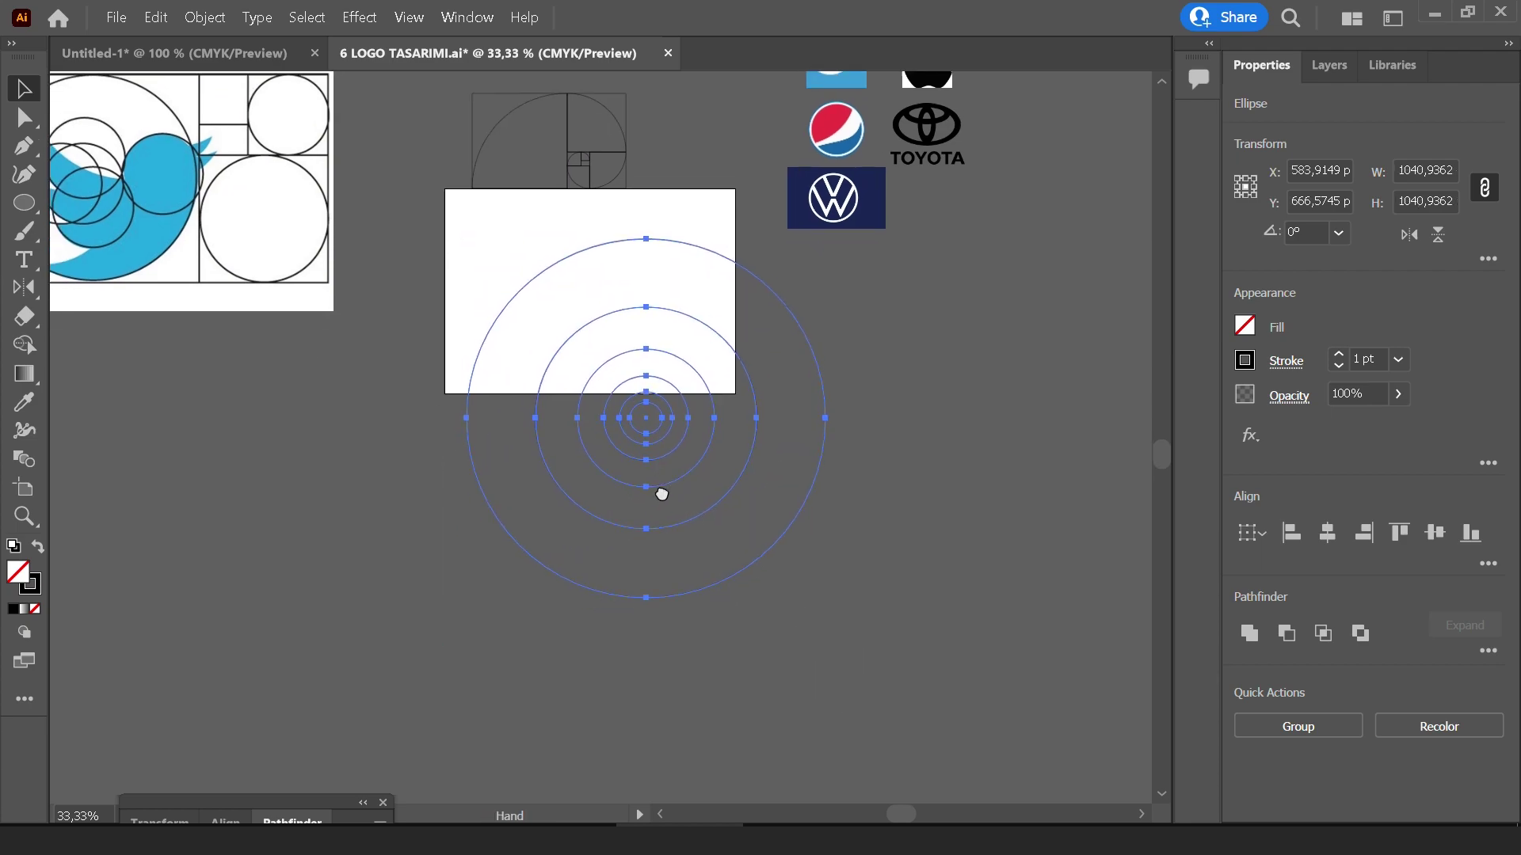
{"action": "left_click_drag", "start_coordinate": [668, 440], "coordinate": [551, 609]}
{"action": "scroll", "coordinate": [507, 550], "scroll_direction": "up", "scroll_amount": 1}
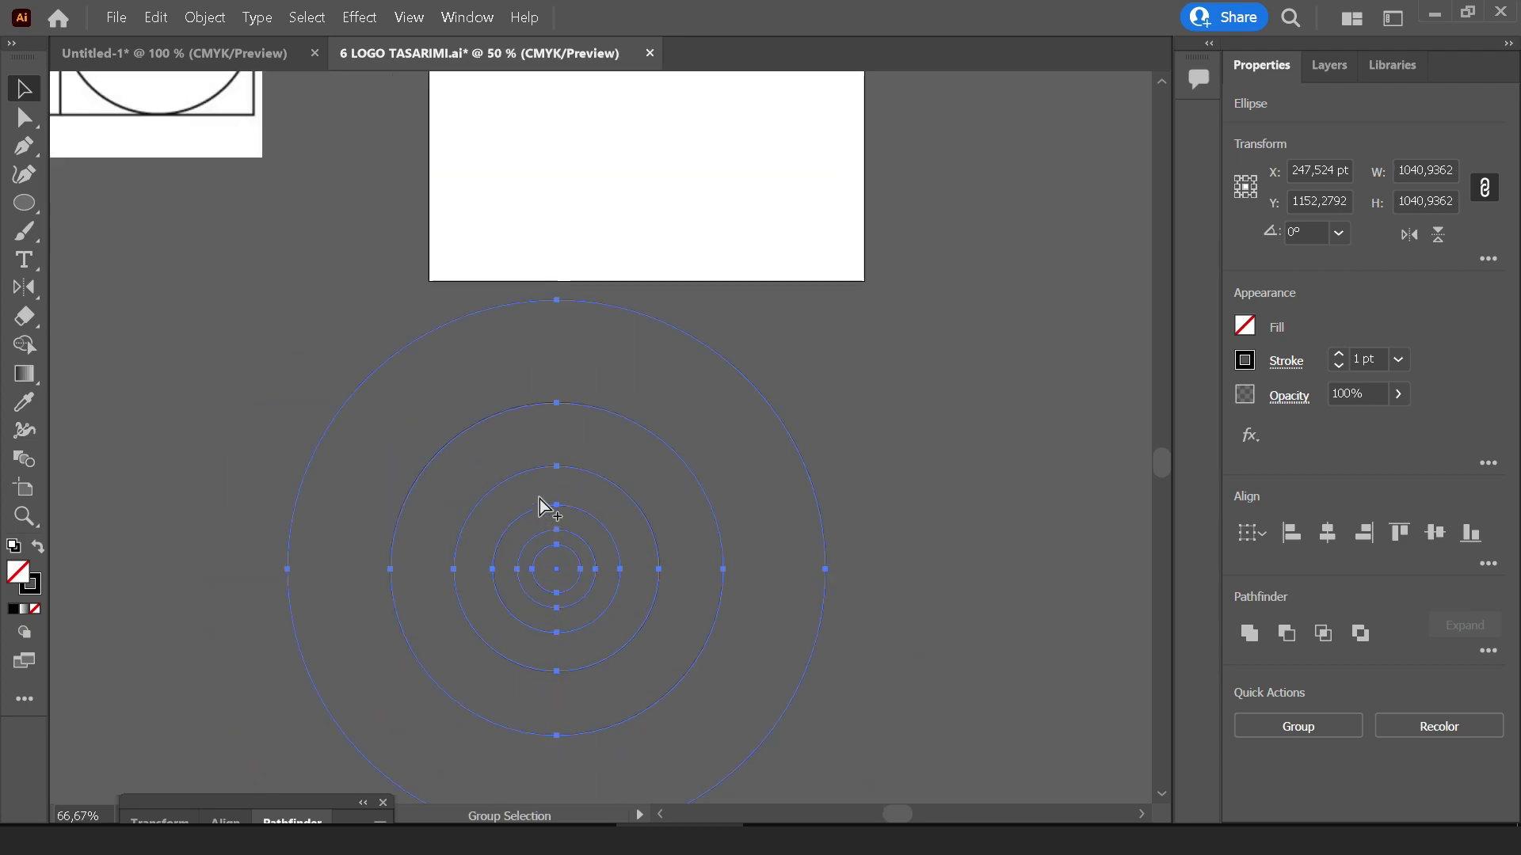
{"action": "scroll", "coordinate": [546, 507], "scroll_direction": "down", "scroll_amount": 1}
{"action": "left_click", "coordinate": [709, 503]}
{"action": "scroll", "coordinate": [710, 502], "scroll_direction": "up", "scroll_amount": 1}
{"action": "left_click", "coordinate": [670, 435]}
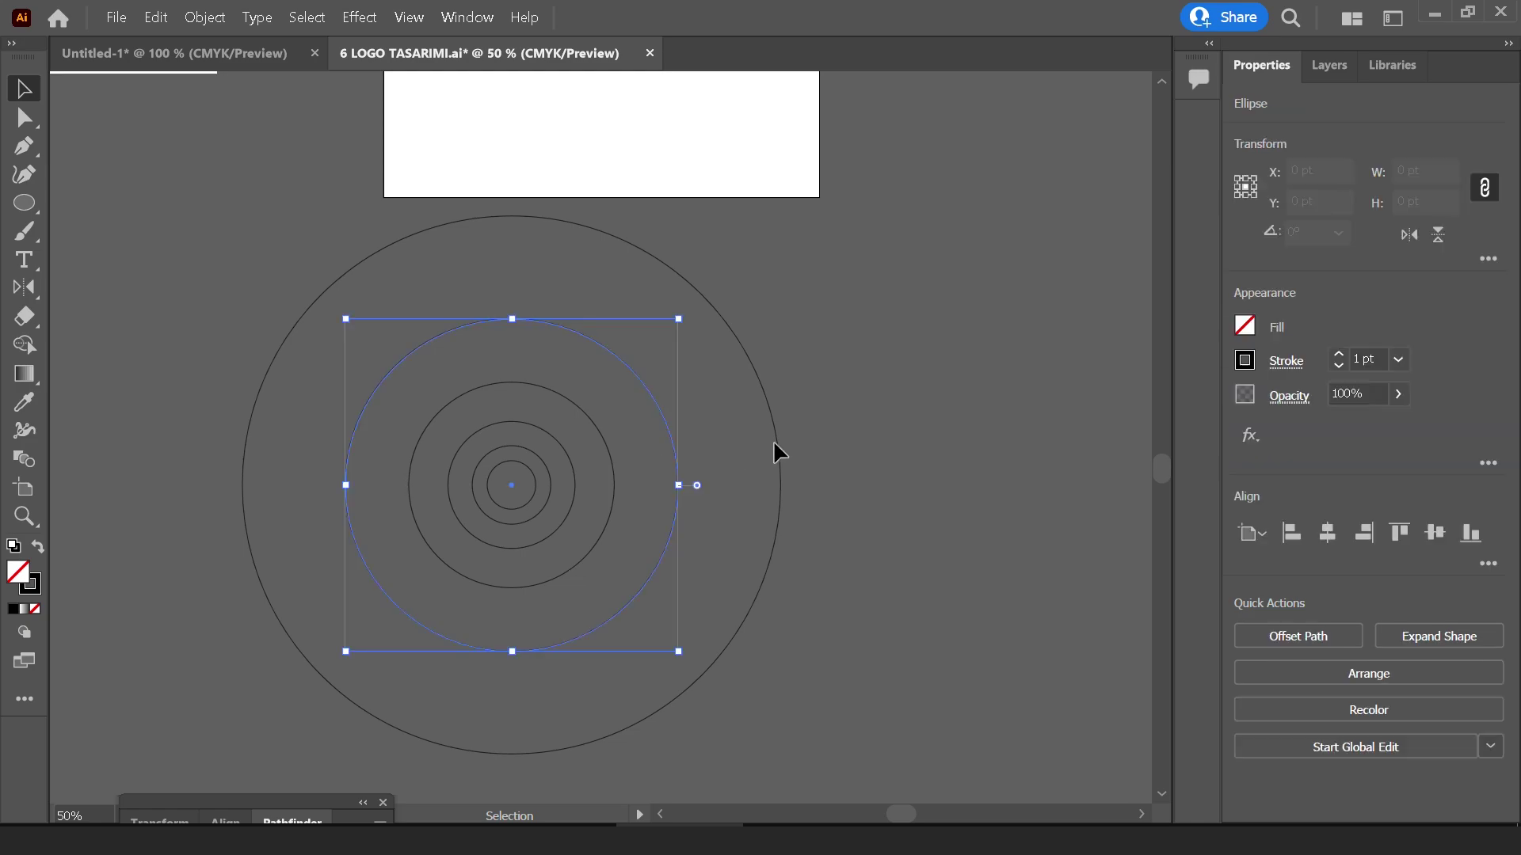
{"action": "left_click", "coordinate": [885, 480]}
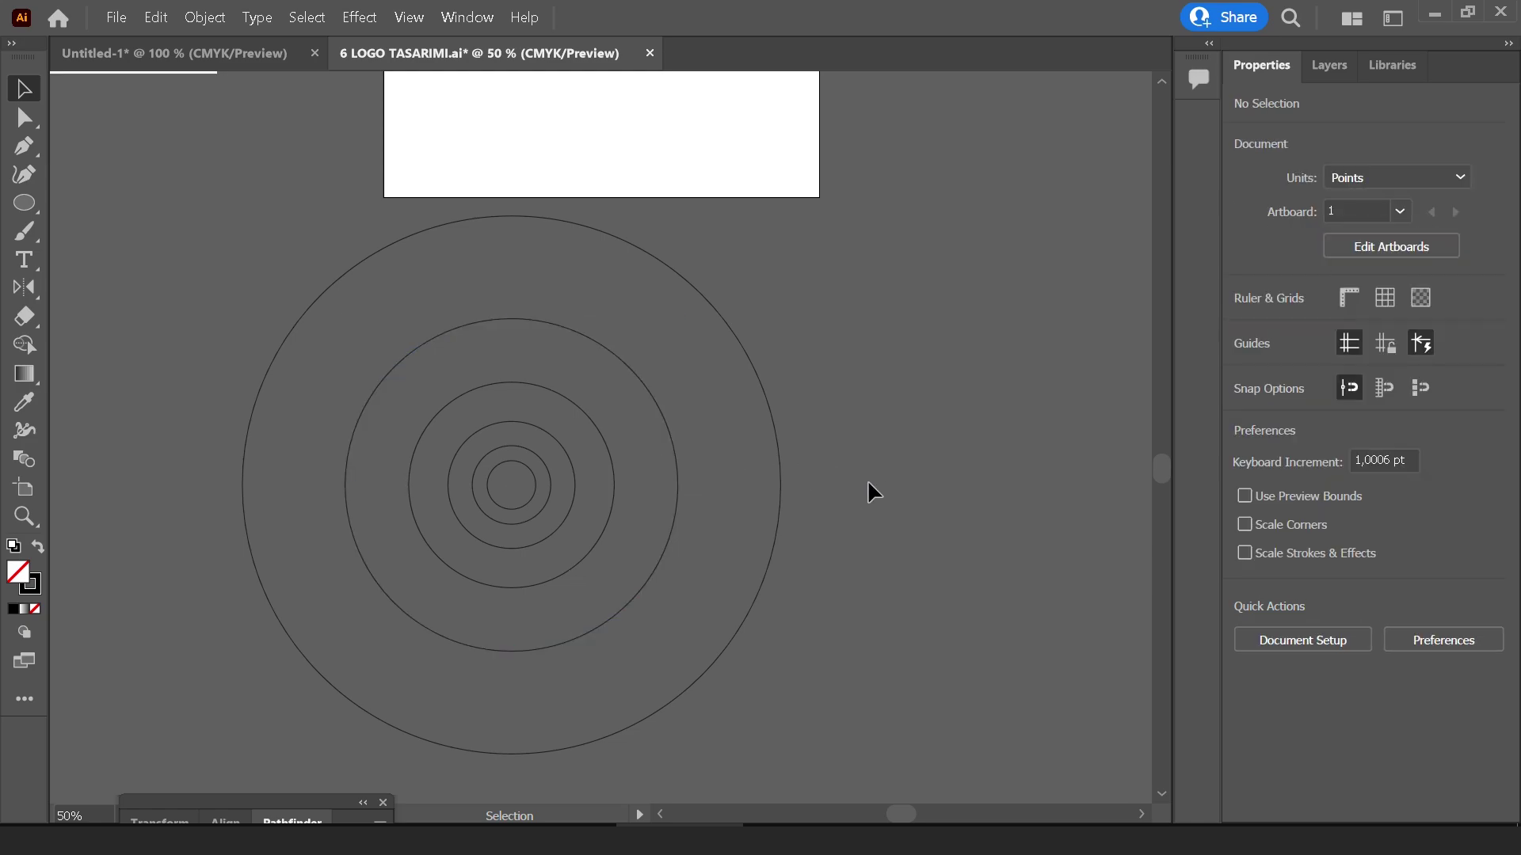
{"action": "scroll", "coordinate": [875, 431], "scroll_direction": "down", "scroll_amount": 2}
{"action": "mouse_move", "coordinate": [555, 479]}
{"action": "left_mouse_down"}
{"action": "mouse_move", "coordinate": [852, 327]}
{"action": "mouse_move", "coordinate": [790, 362]}
{"action": "mouse_move", "coordinate": [456, 438]}
{"action": "left_mouse_up"}
{"action": "left_click", "coordinate": [616, 420]}
{"action": "left_click_drag", "start_coordinate": [594, 388], "coordinate": [552, 473]}
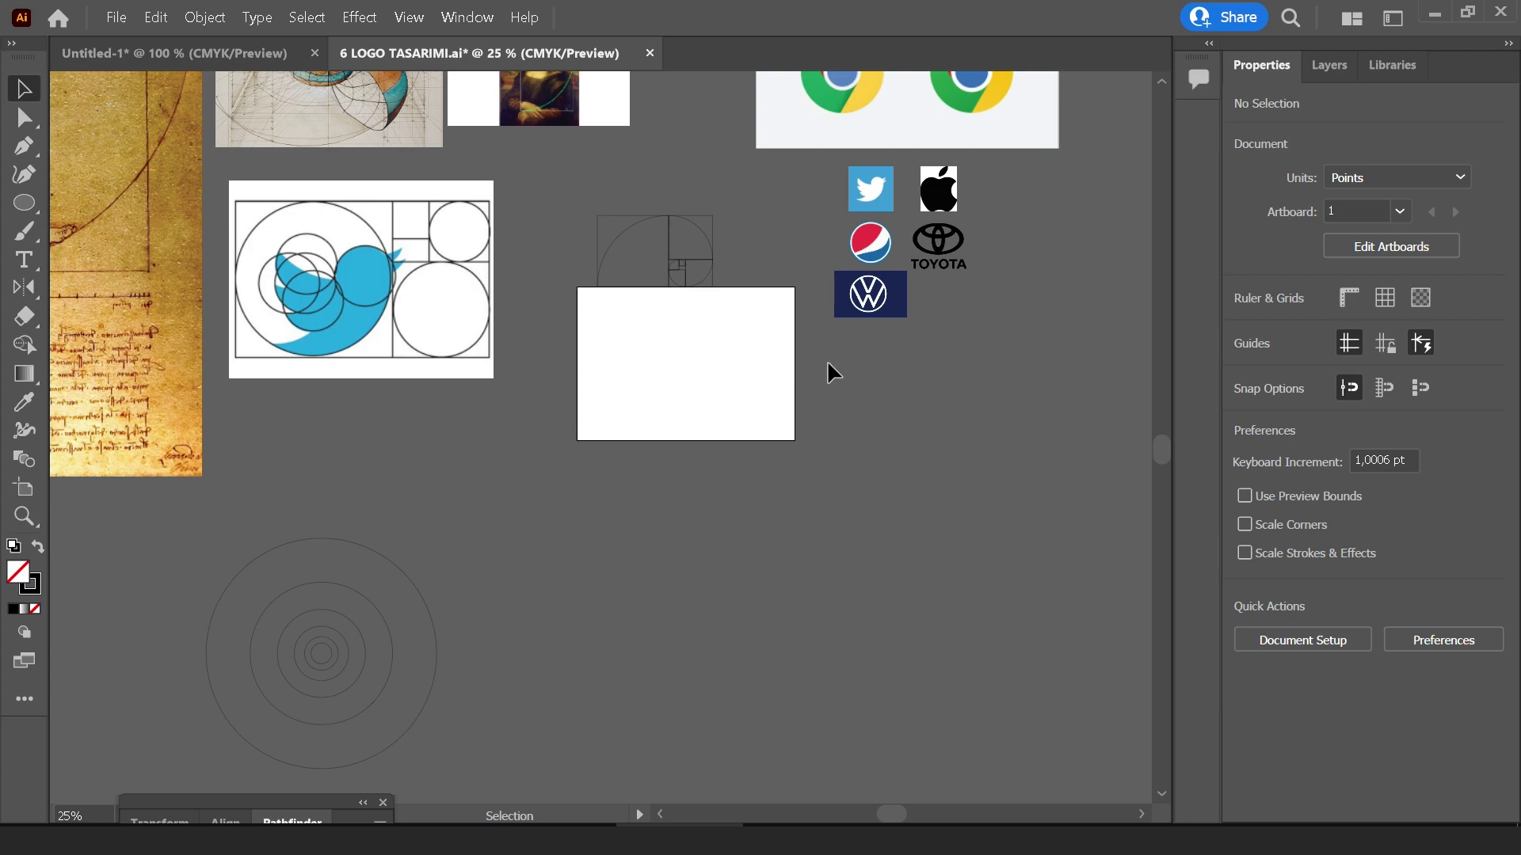
Move the Twitter logo below the artboard, enlarge it, and place the circles over it
{"action": "mouse_move", "coordinate": [883, 173]}
{"action": "left_mouse_down"}
{"action": "mouse_move", "coordinate": [605, 571]}
{"action": "mouse_move", "coordinate": [907, 384]}
{"action": "left_mouse_up"}
{"action": "left_click_drag", "start_coordinate": [681, 491], "coordinate": [667, 549]}
{"action": "key", "text": "ctrl+minus"}
{"action": "left_click", "coordinate": [428, 342]}
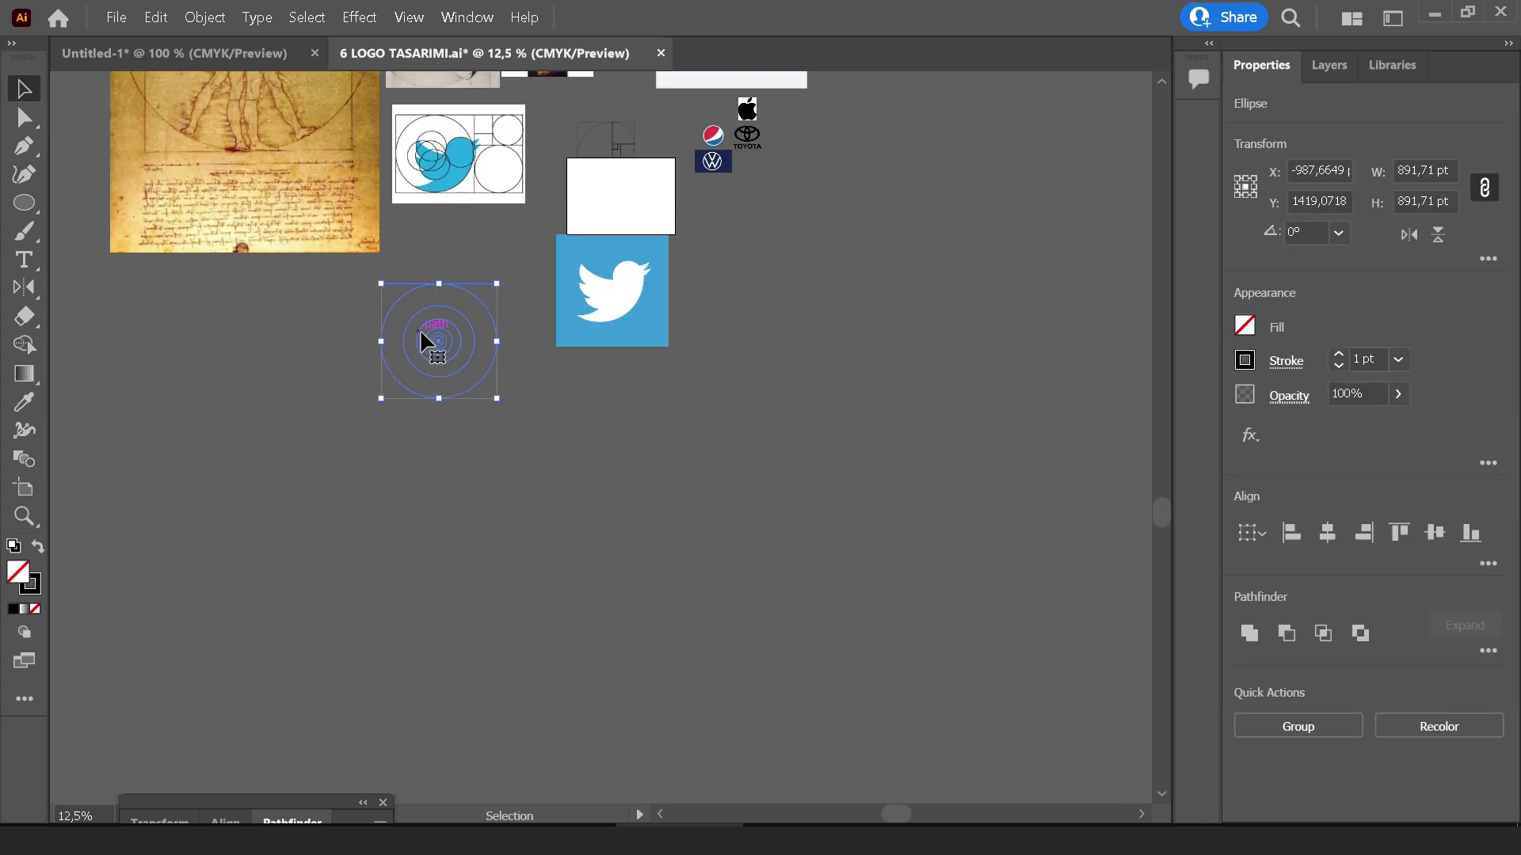
{"action": "left_click_drag", "start_coordinate": [420, 333], "coordinate": [405, 579]}
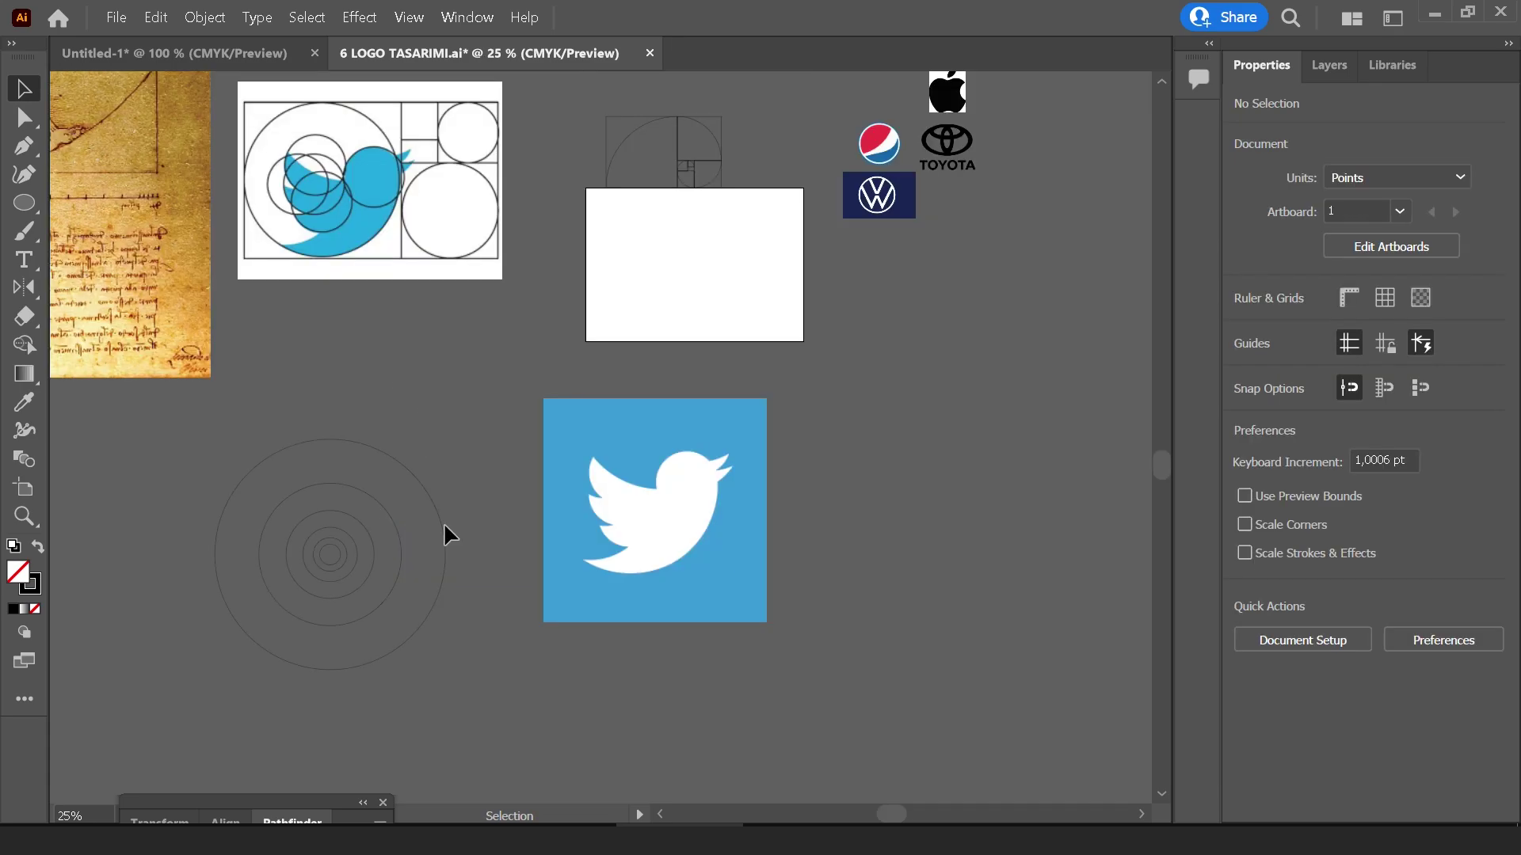
{"action": "left_click", "coordinate": [441, 529]}
{"action": "mouse_move", "coordinate": [442, 539]}
{"action": "left_mouse_down"}
{"action": "mouse_move", "coordinate": [728, 451]}
{"action": "mouse_move", "coordinate": [710, 486]}
{"action": "left_mouse_up"}
Set the circles' stroke weight to 3 pt
{"action": "key", "text": "ctrl+plus"}
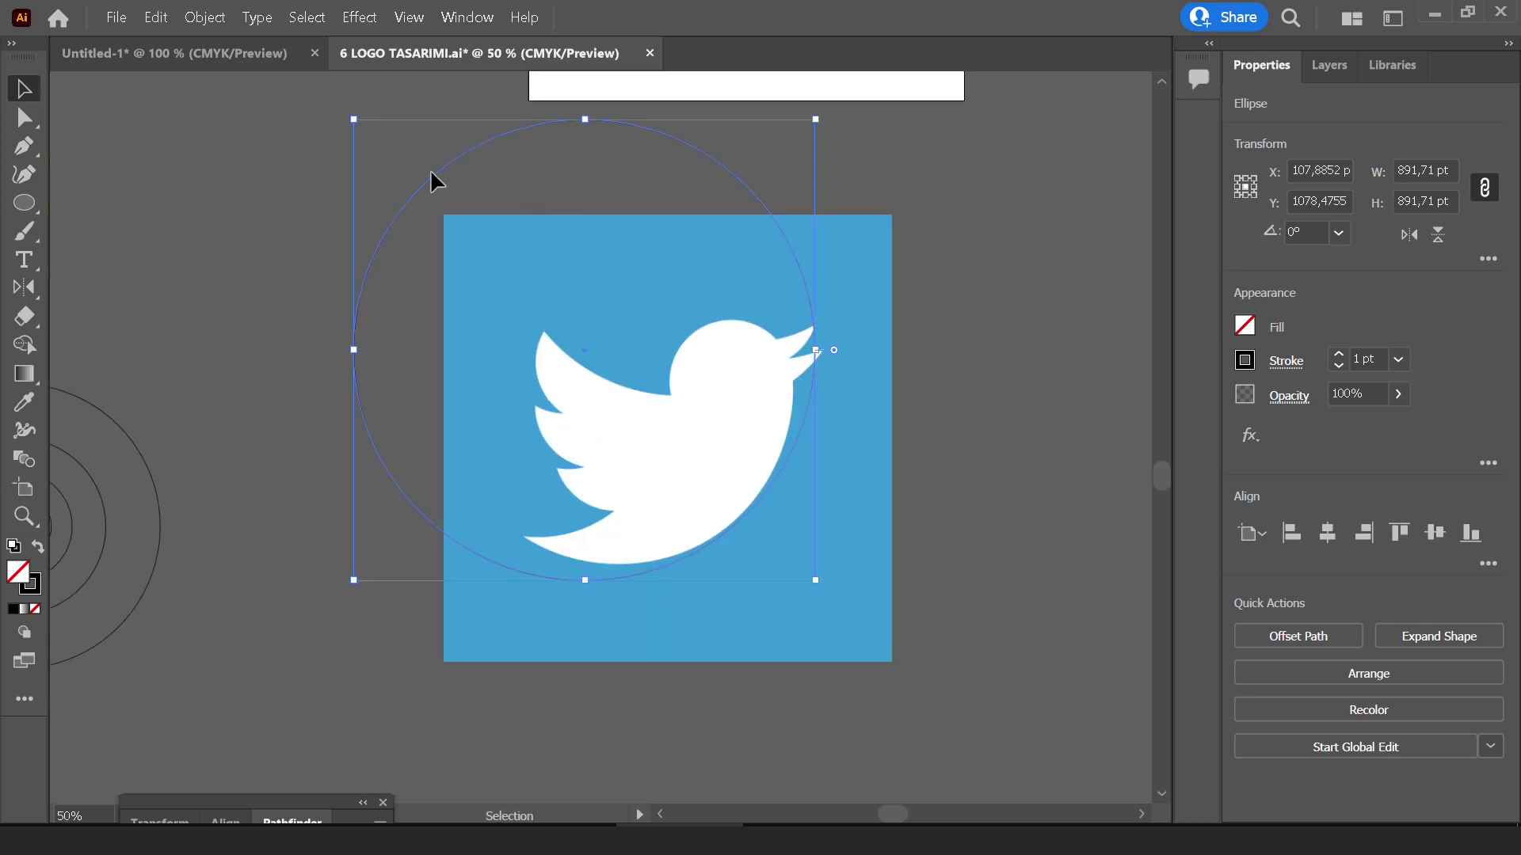
{"action": "key", "text": "ctrl+minus"}
{"action": "left_click_drag", "start_coordinate": [403, 273], "coordinate": [352, 299]}
{"action": "scroll", "coordinate": [352, 299], "scroll_direction": "left", "scroll_amount": 2}
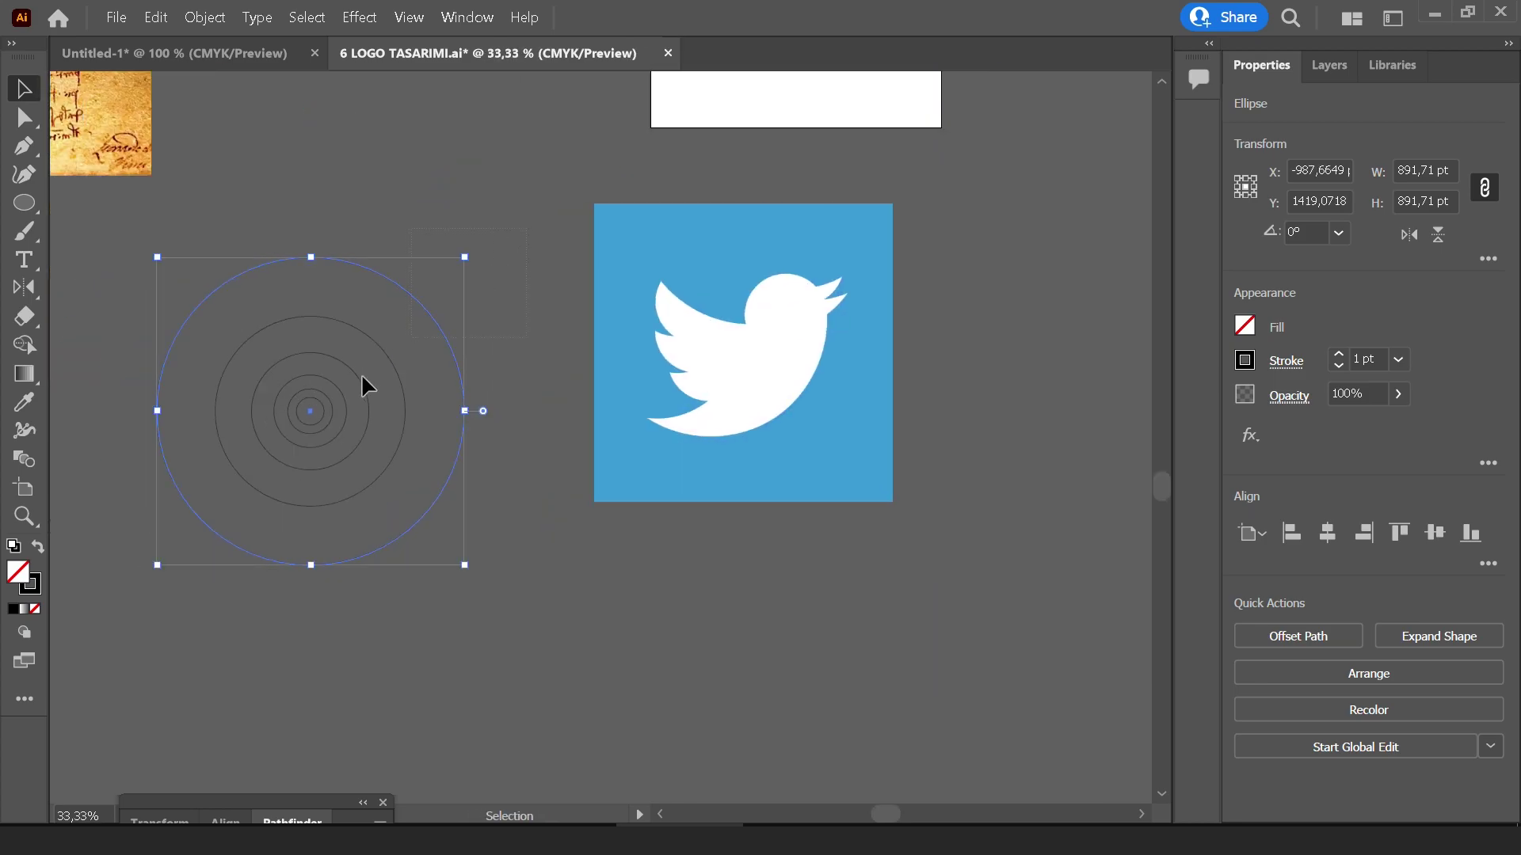
{"action": "left_click", "coordinate": [1398, 360]}
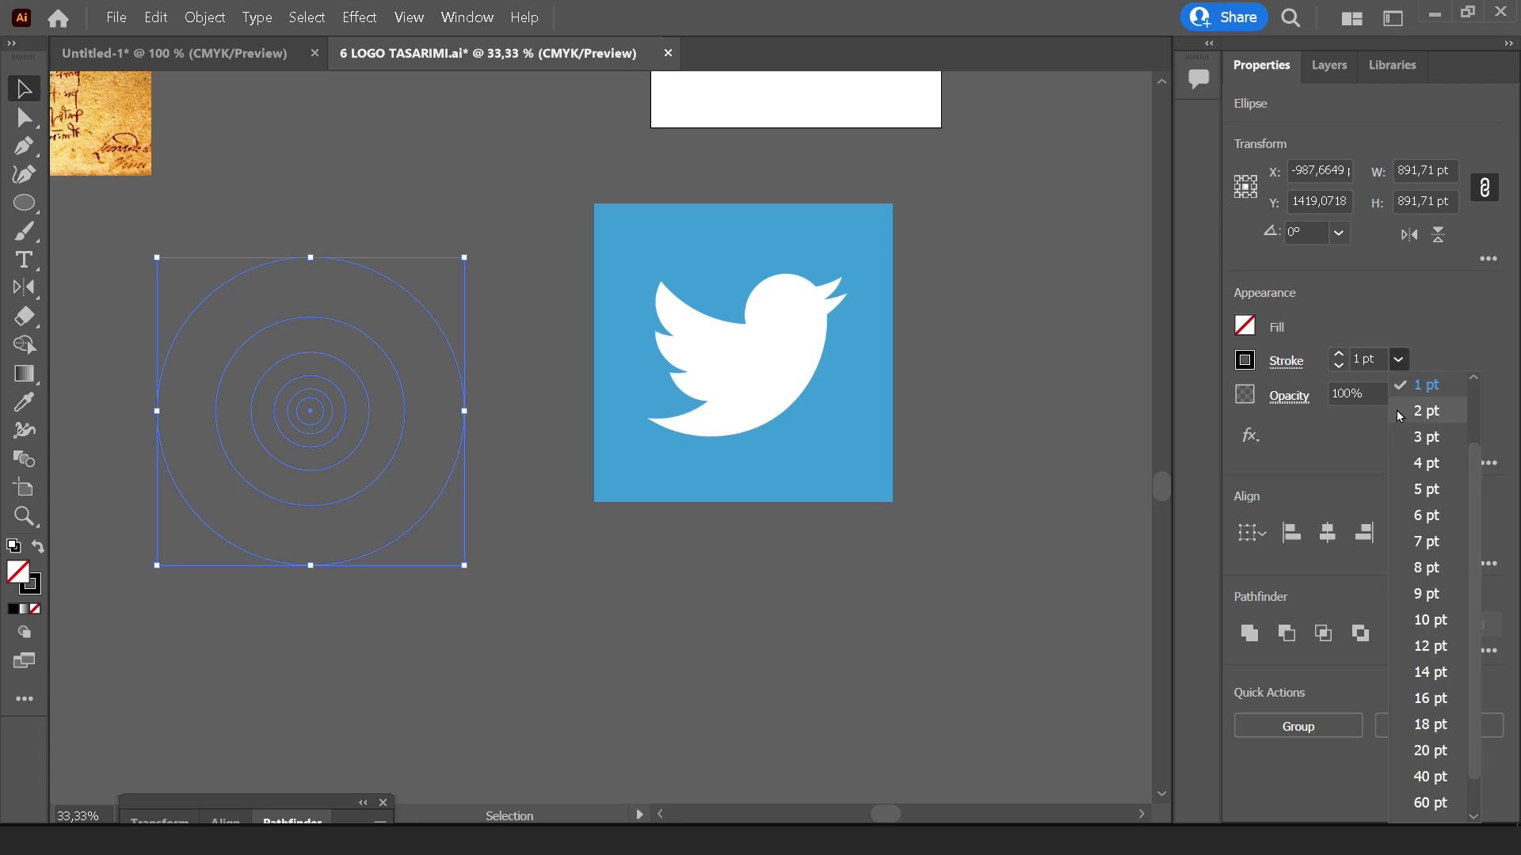
{"action": "left_click", "coordinate": [1415, 438]}
Alt-copy the outer circle onto the logo and resize it, ending as the enclosing ring
{"action": "left_click", "coordinate": [599, 322]}
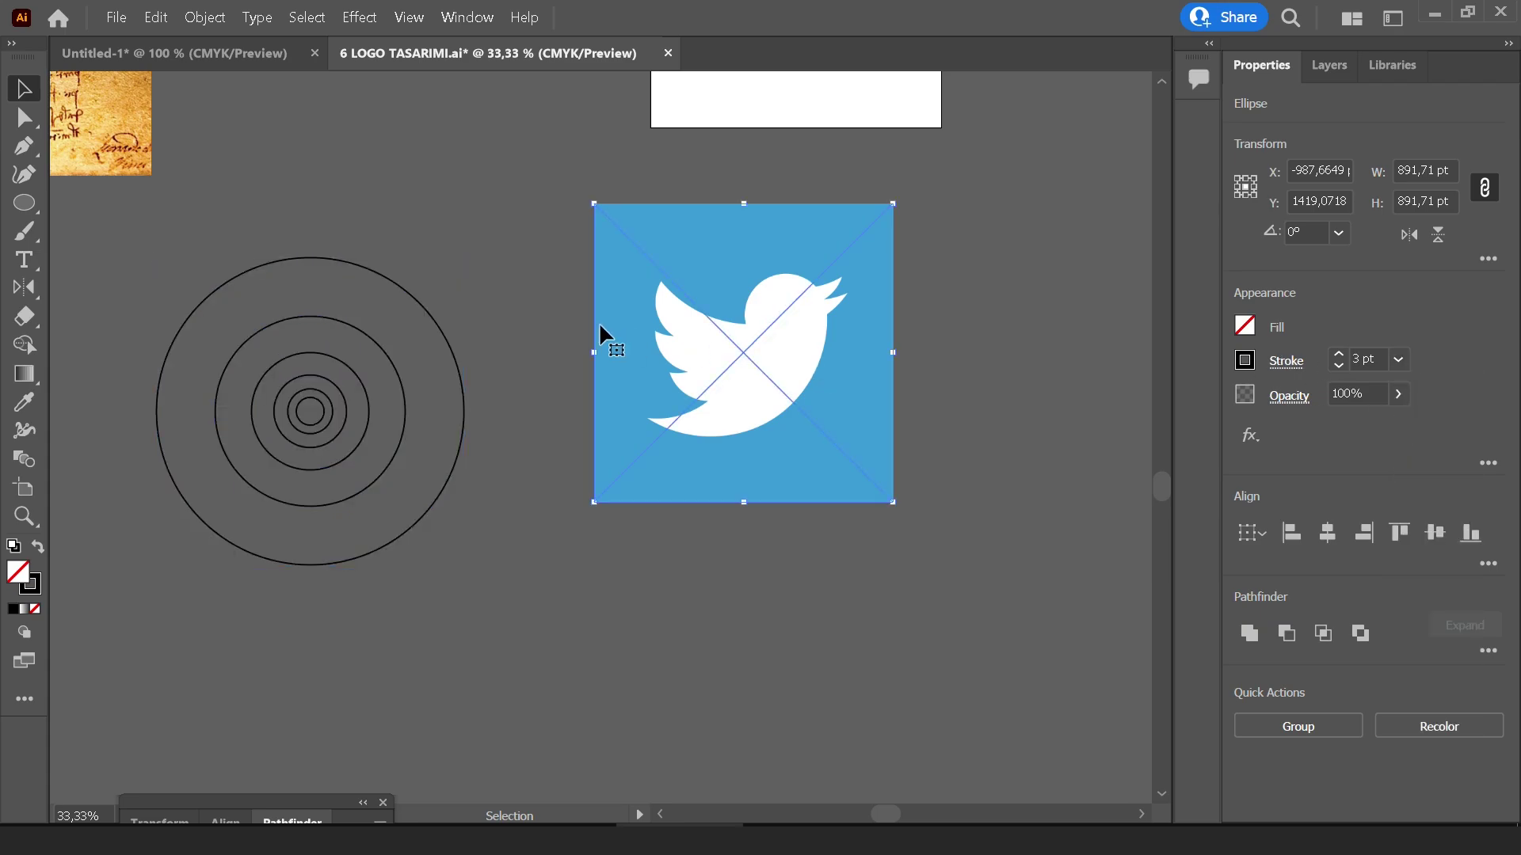
{"action": "left_click", "coordinate": [454, 345]}
{"action": "left_click_drag", "start_coordinate": [454, 348], "coordinate": [827, 231]}
{"action": "scroll", "coordinate": [840, 317], "scroll_direction": "up", "scroll_amount": 1}
{"action": "scroll", "coordinate": [839, 316], "scroll_direction": "up", "scroll_amount": 1}
{"action": "key", "text": "alt"}
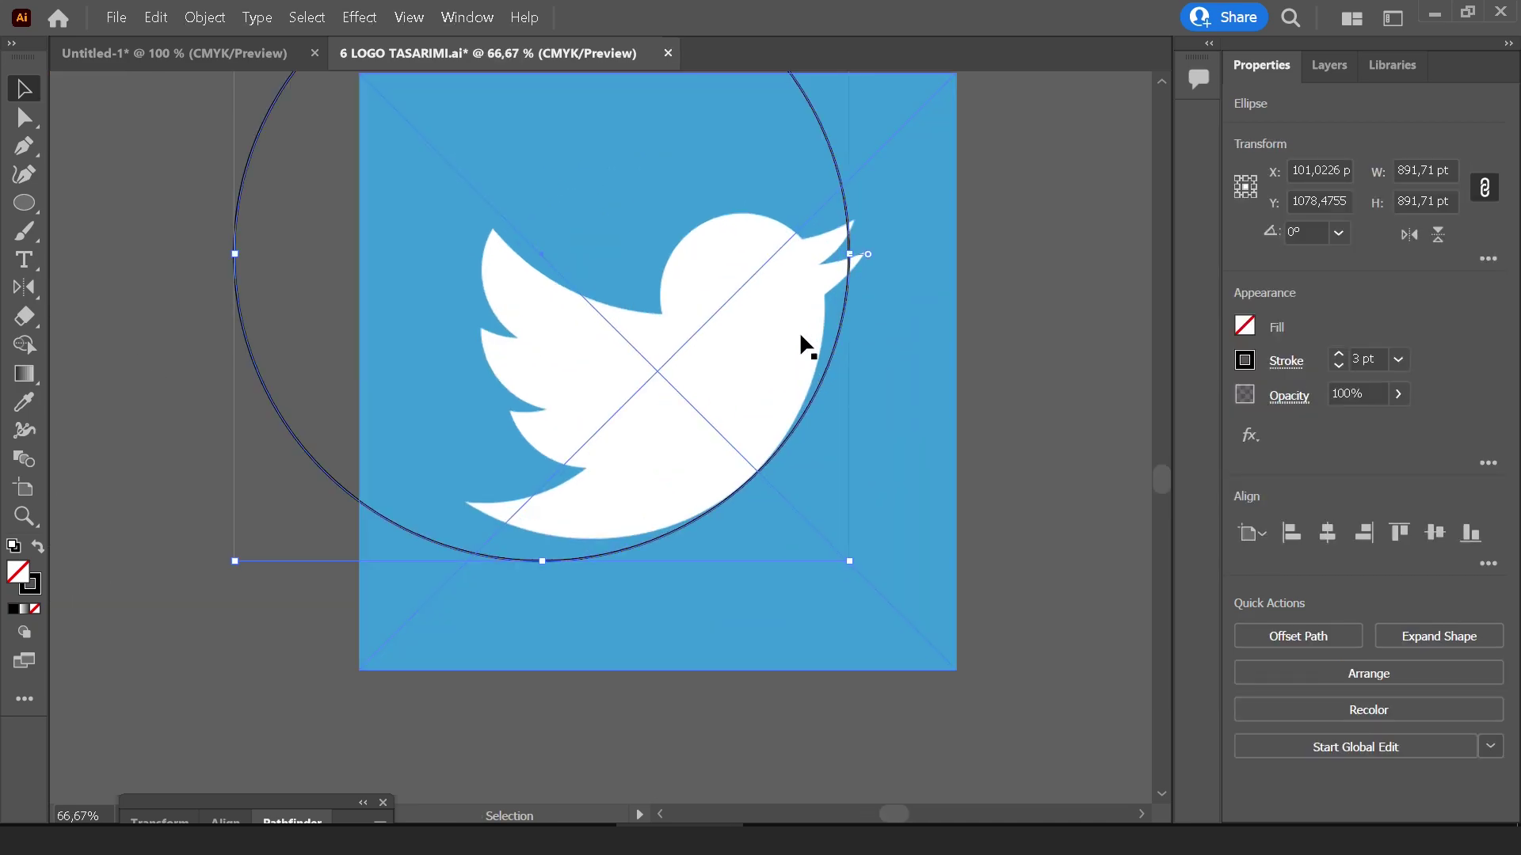
{"action": "scroll", "coordinate": [800, 301], "scroll_direction": "down", "scroll_amount": 2}
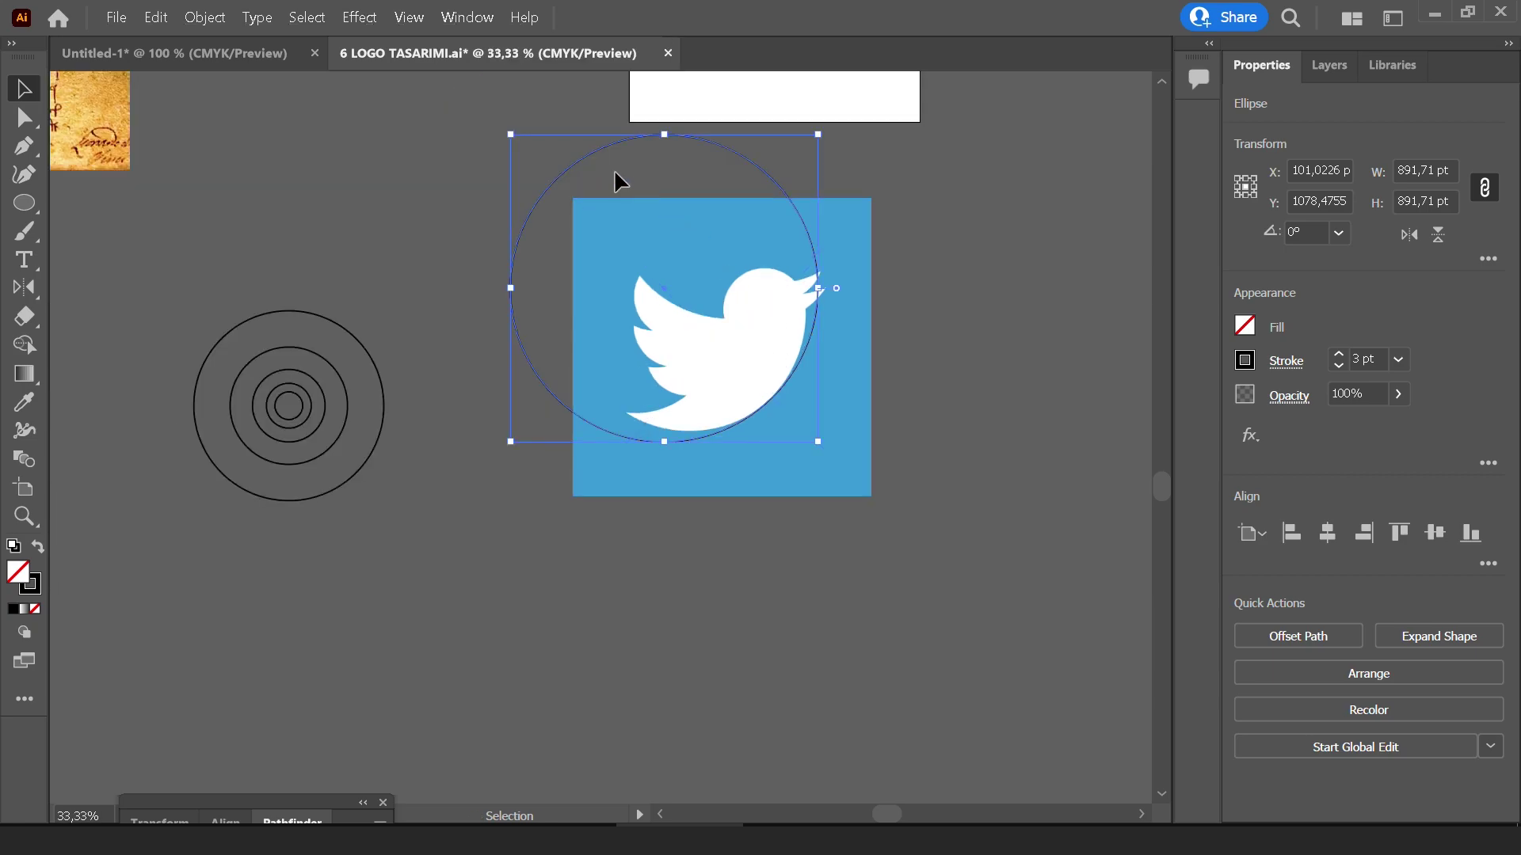
{"action": "left_click_drag", "start_coordinate": [510, 135], "coordinate": [573, 196]}
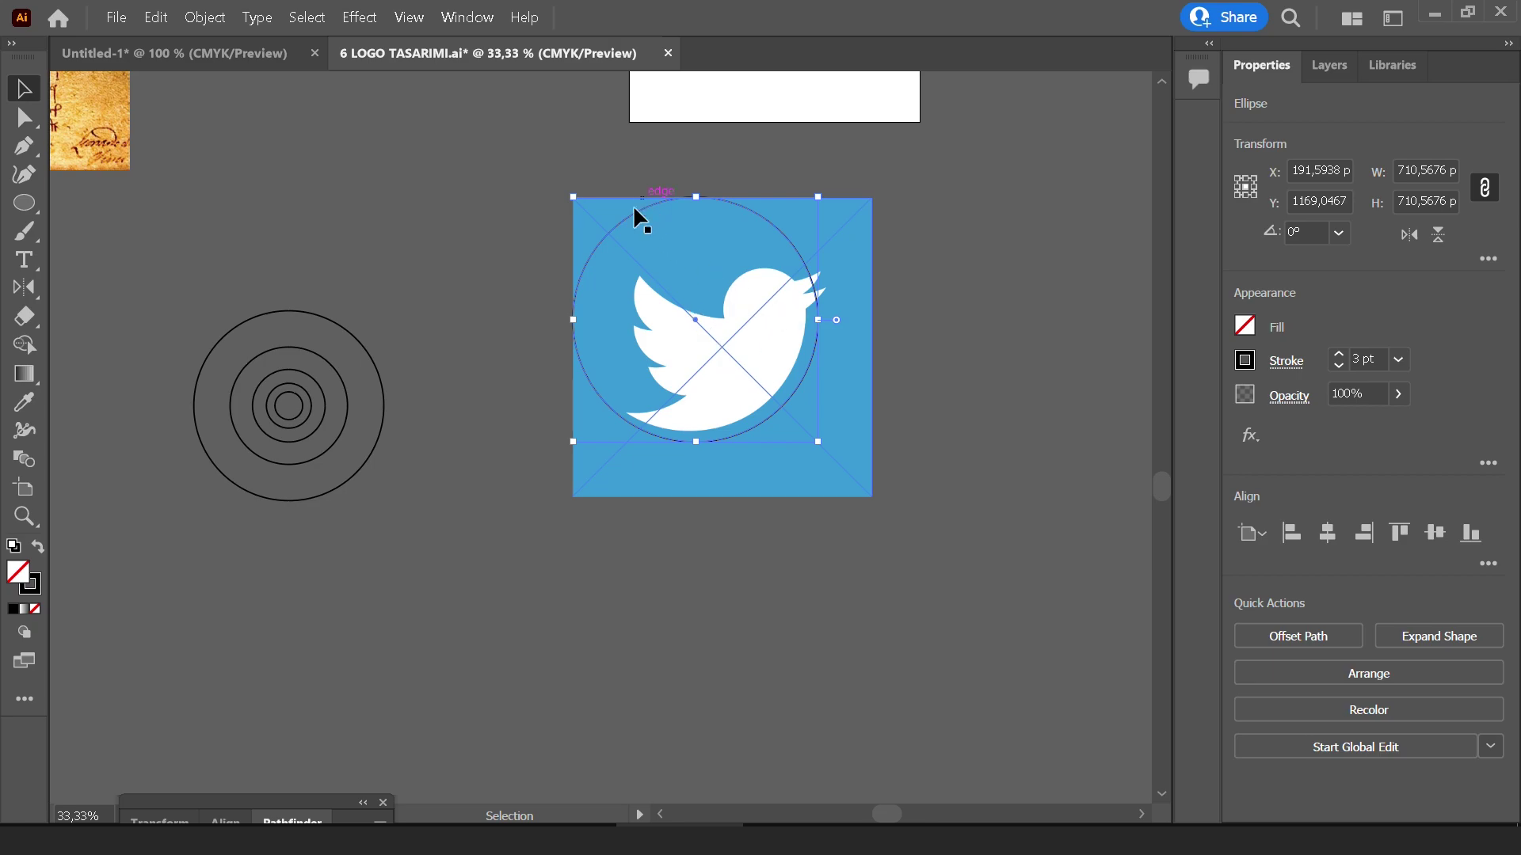
{"action": "left_click", "coordinate": [278, 404]}
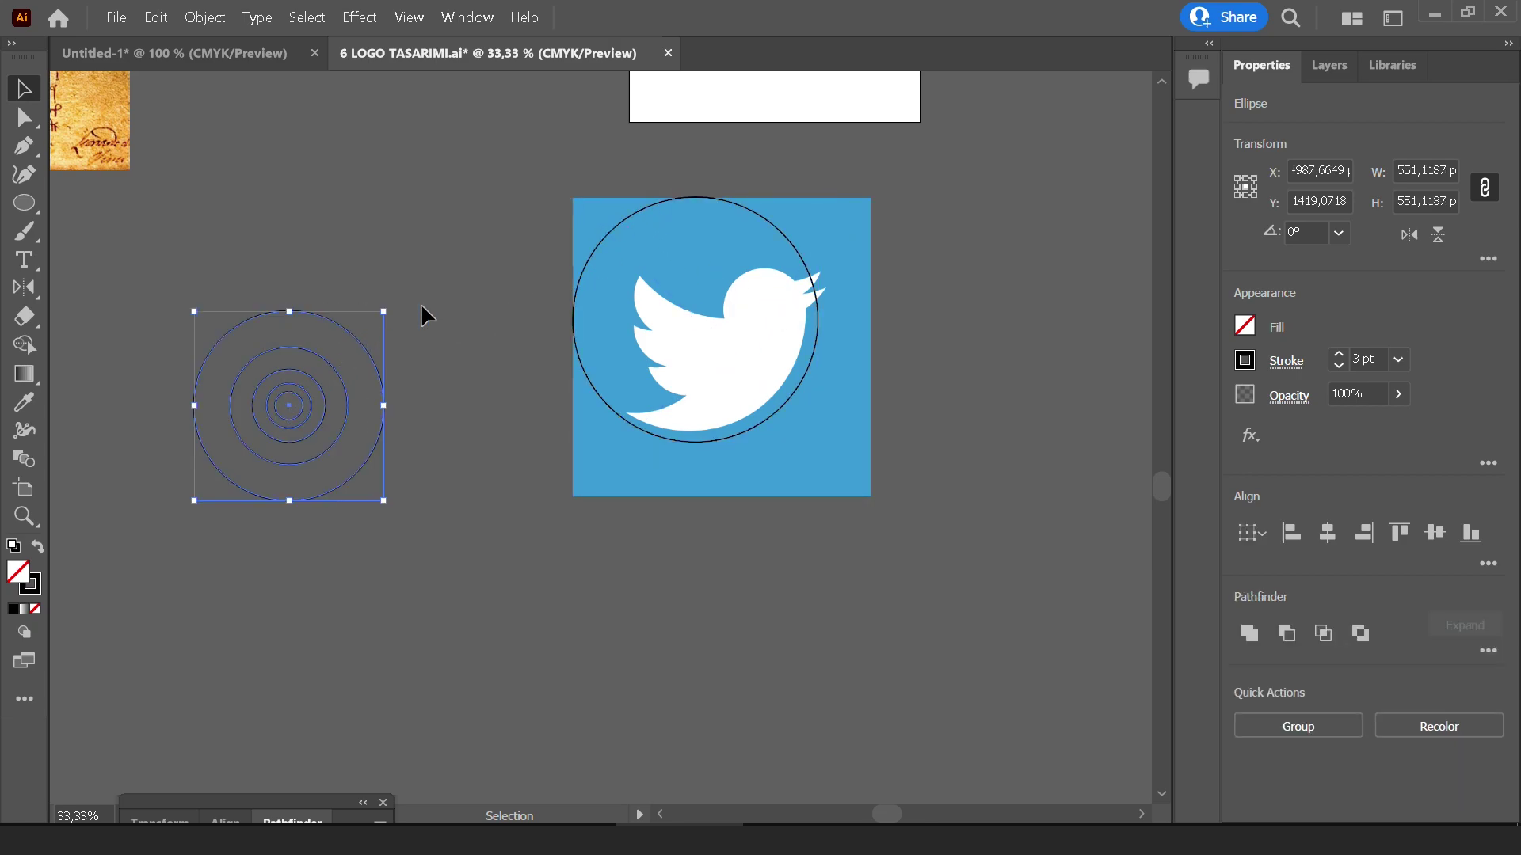
{"action": "key", "text": "ctrl+z"}
{"action": "key", "text": "ctrl+z"}
{"action": "key", "text": "ctrl+z"}
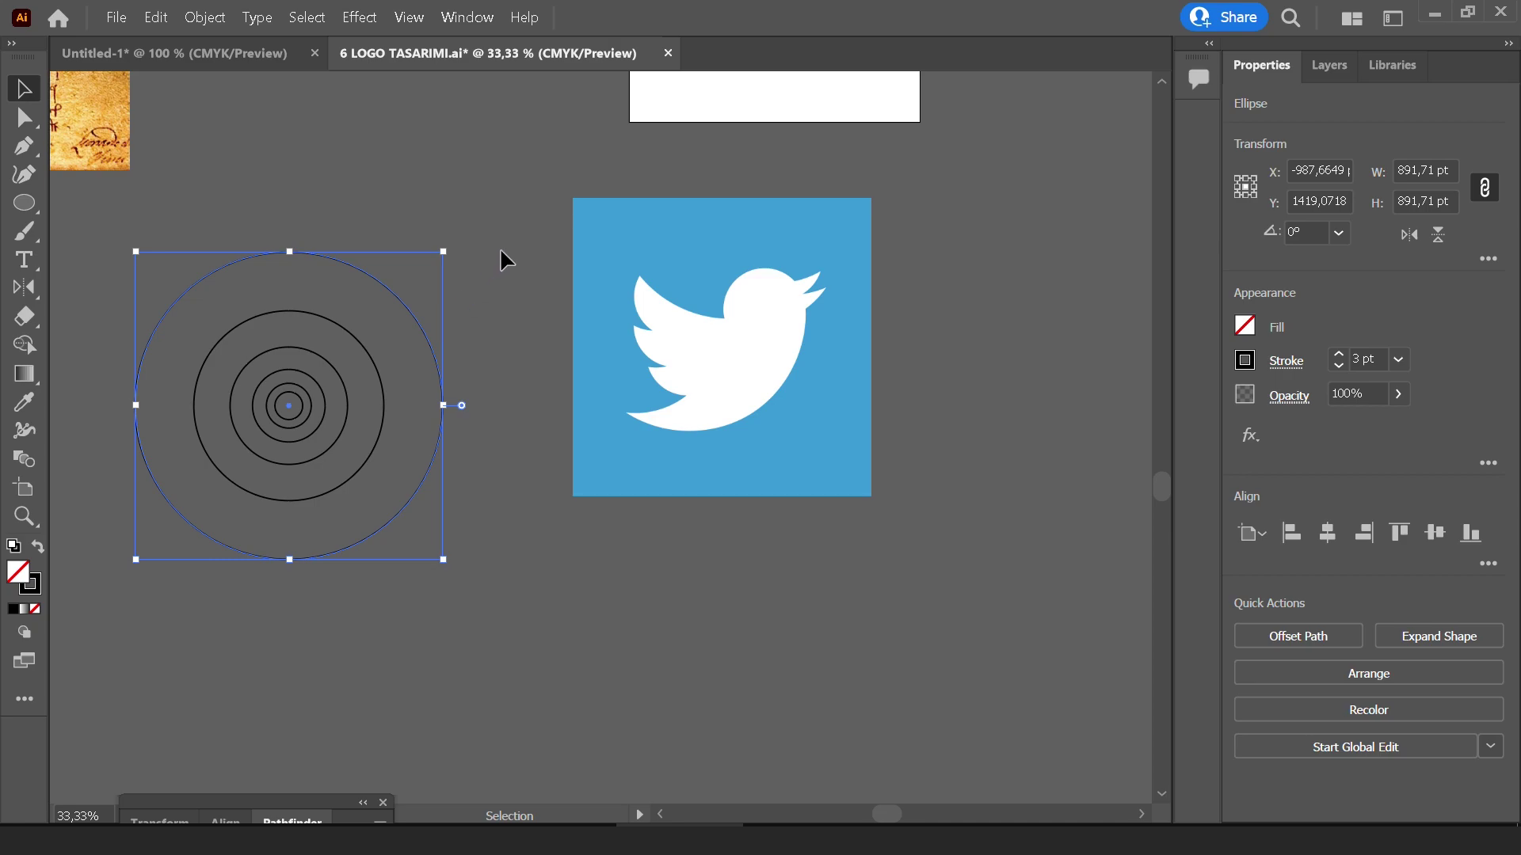
Move the circle set onto the logo and scale it to about 690 pt around the bird's body
{"action": "left_click", "coordinate": [294, 431], "text": "shift"}
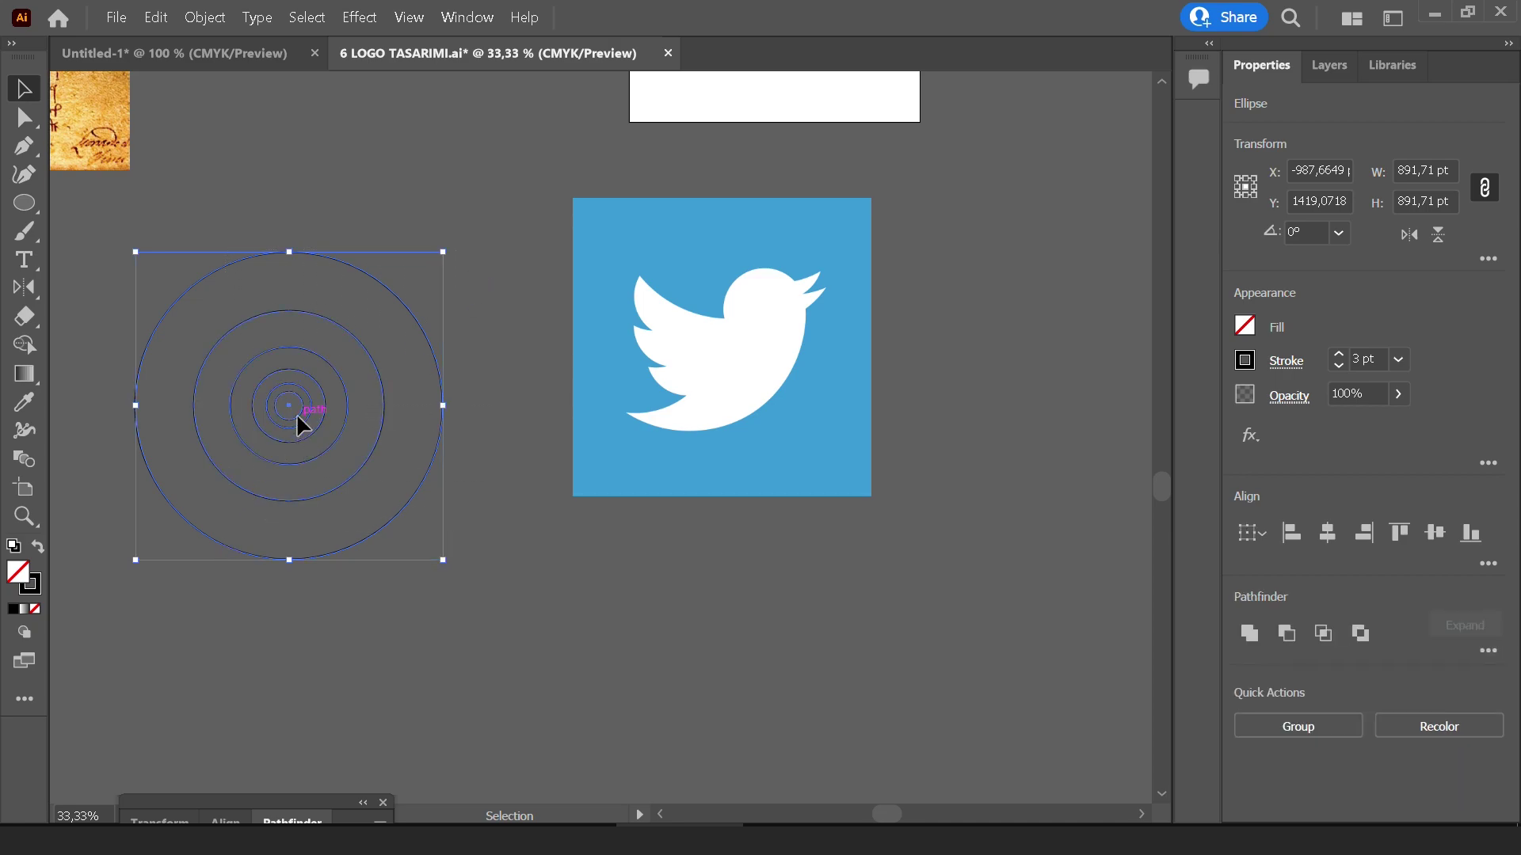
{"action": "left_click_drag", "start_coordinate": [297, 416], "coordinate": [673, 296]}
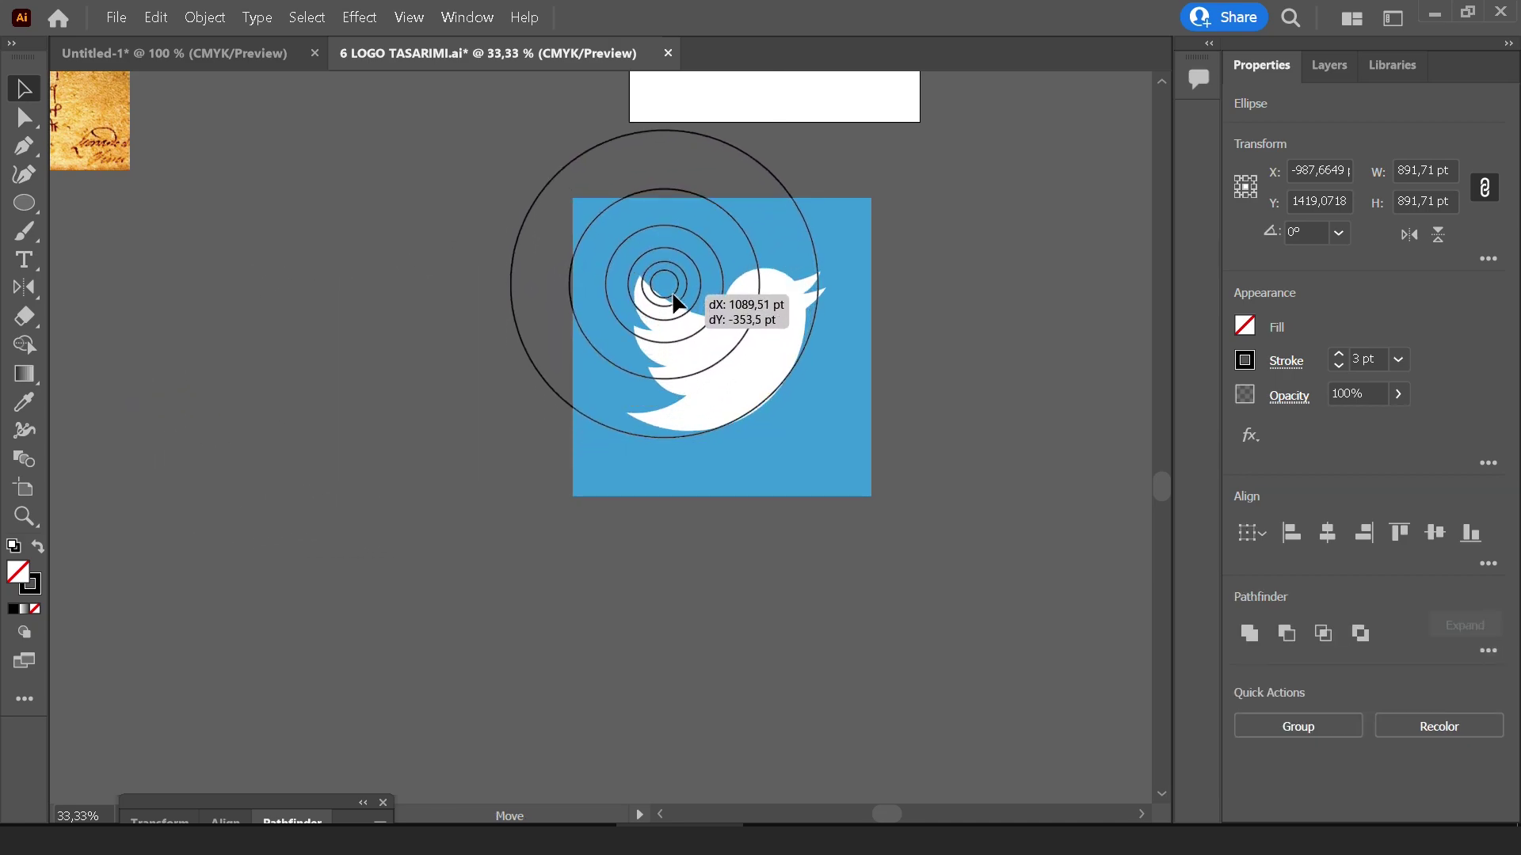
{"action": "scroll", "coordinate": [673, 296], "scroll_direction": "up", "scroll_amount": 2}
{"action": "key", "text": "ctrl+plus"}
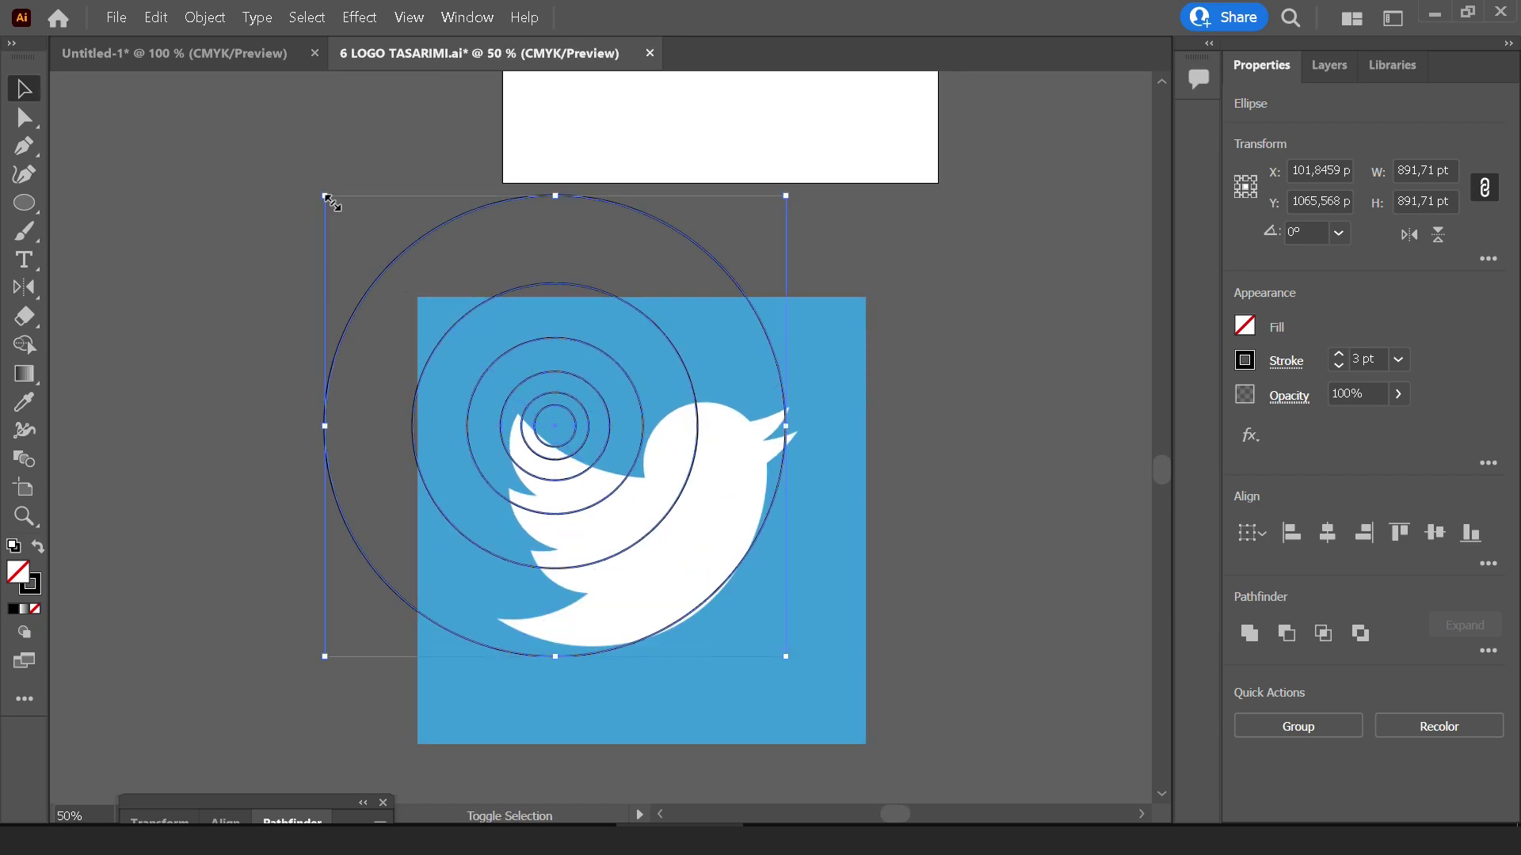
{"action": "left_click_drag", "start_coordinate": [329, 201], "coordinate": [378, 274]}
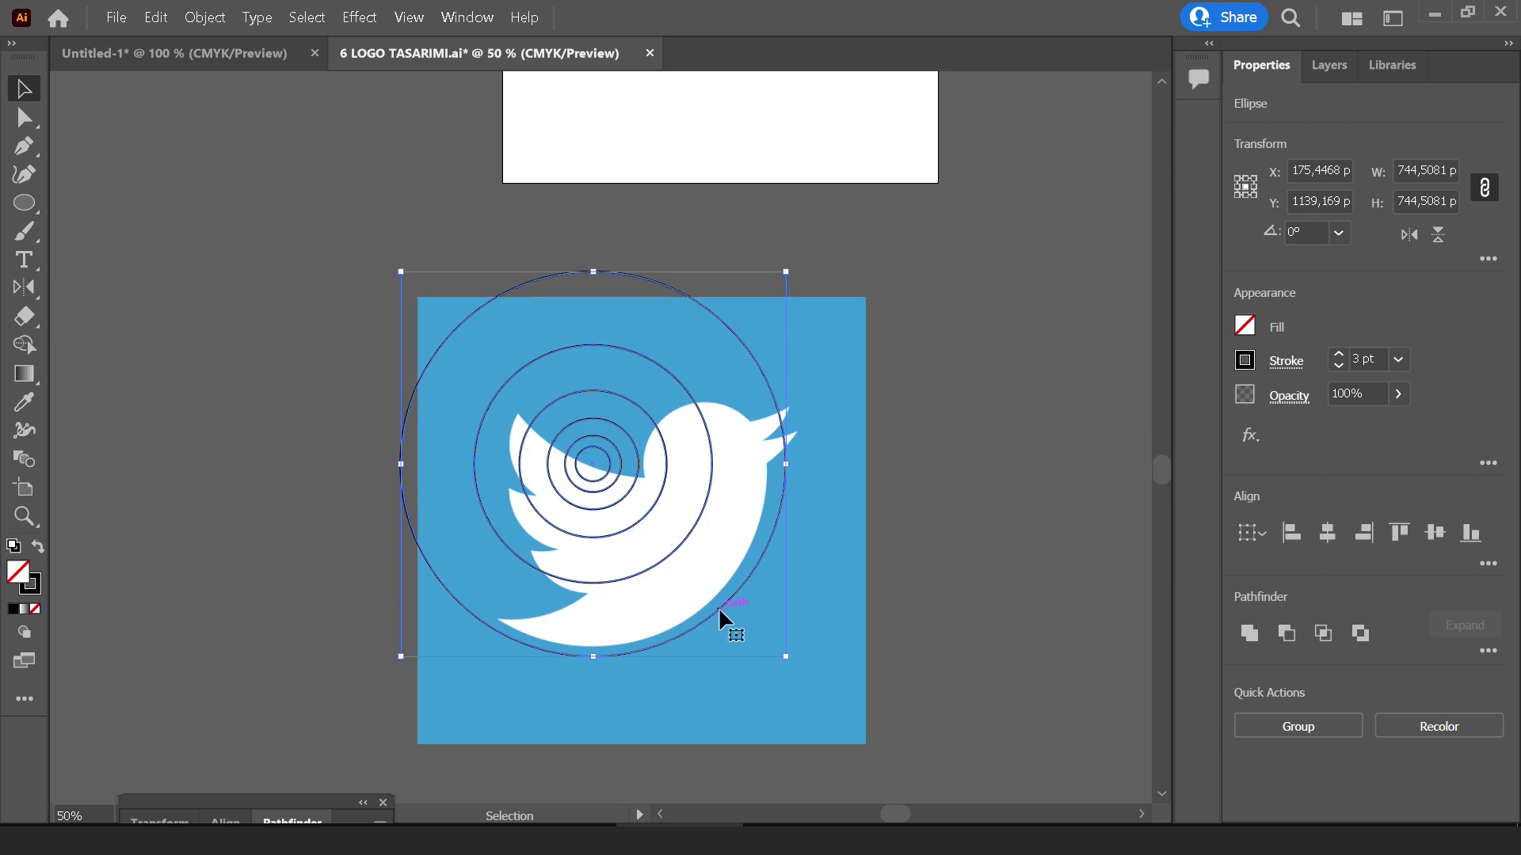
{"action": "left_click_drag", "start_coordinate": [719, 606], "coordinate": [706, 598]}
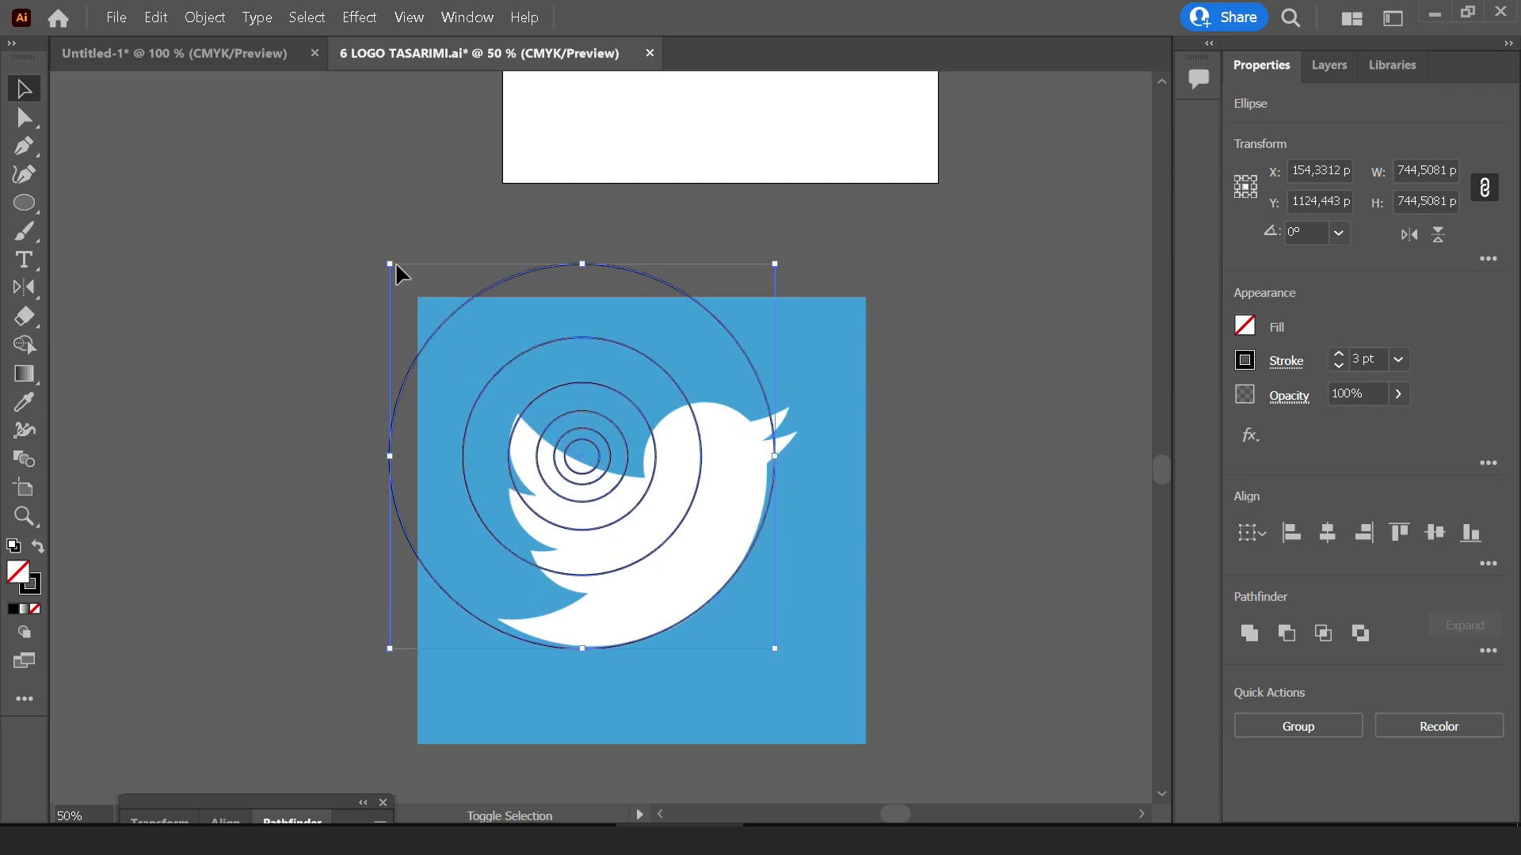
{"action": "left_click_drag", "start_coordinate": [396, 266], "coordinate": [415, 294]}
{"action": "scroll", "coordinate": [773, 520], "scroll_direction": "up", "scroll_amount": 2, "text": "alt"}
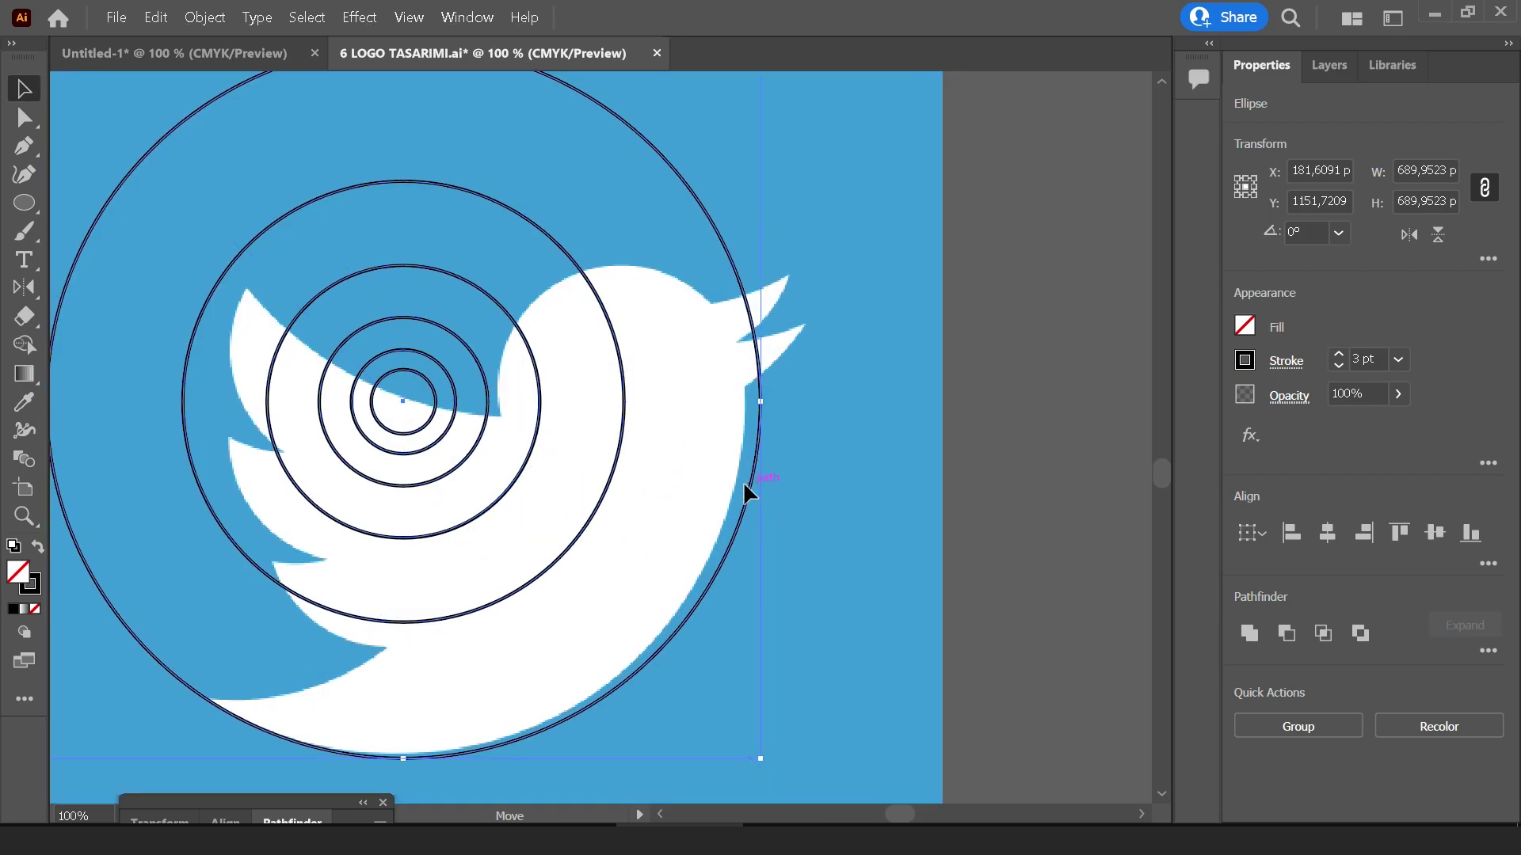
{"action": "left_click_drag", "start_coordinate": [744, 488], "coordinate": [737, 483]}
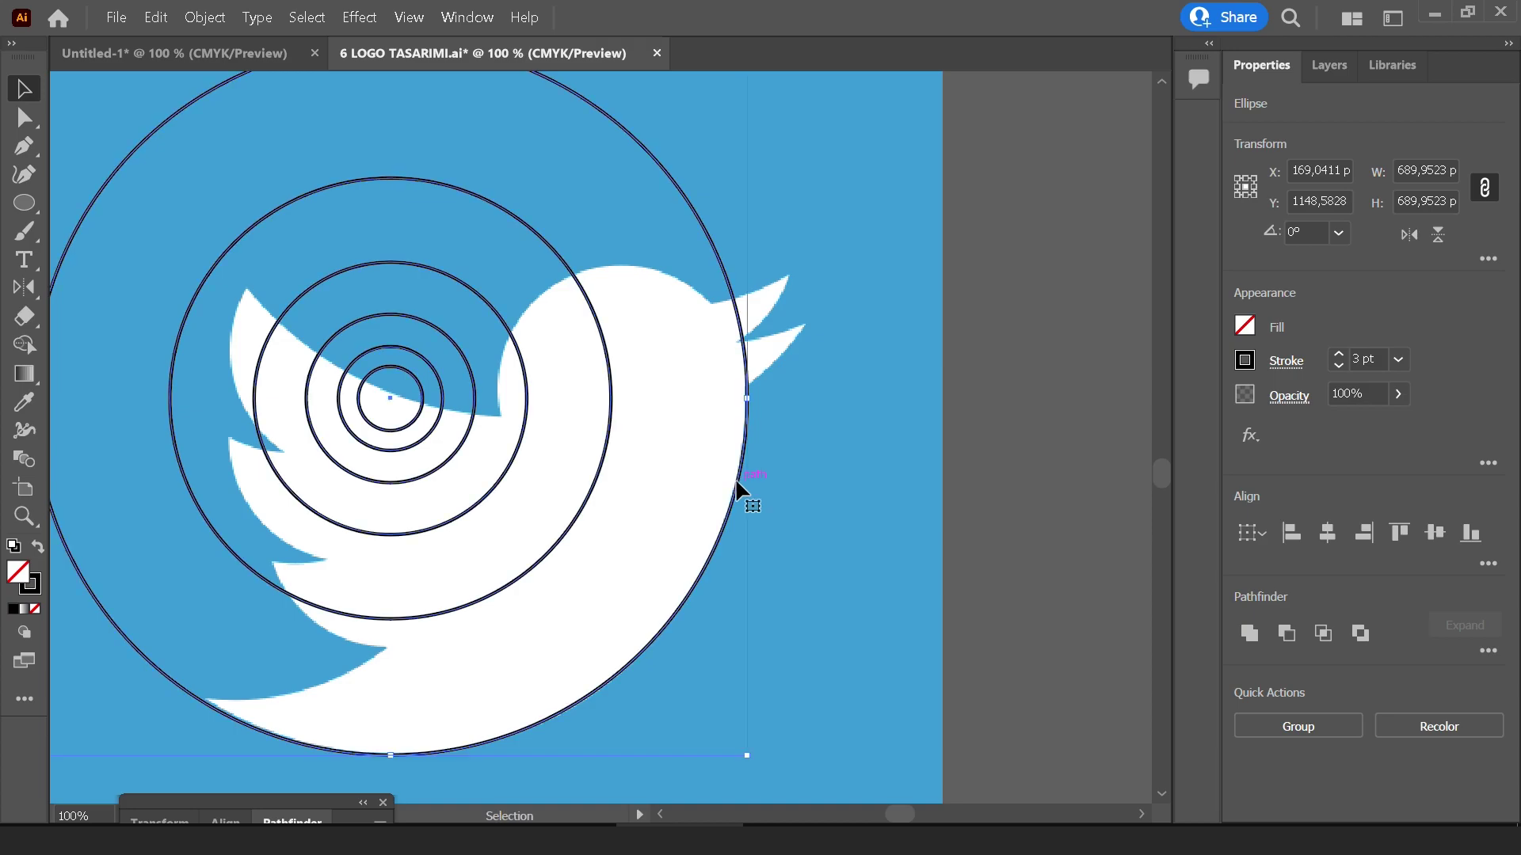
{"action": "scroll", "coordinate": [735, 478], "scroll_direction": "down", "scroll_amount": 1, "text": "alt"}
{"action": "left_click_drag", "start_coordinate": [267, 189], "coordinate": [273, 192]}
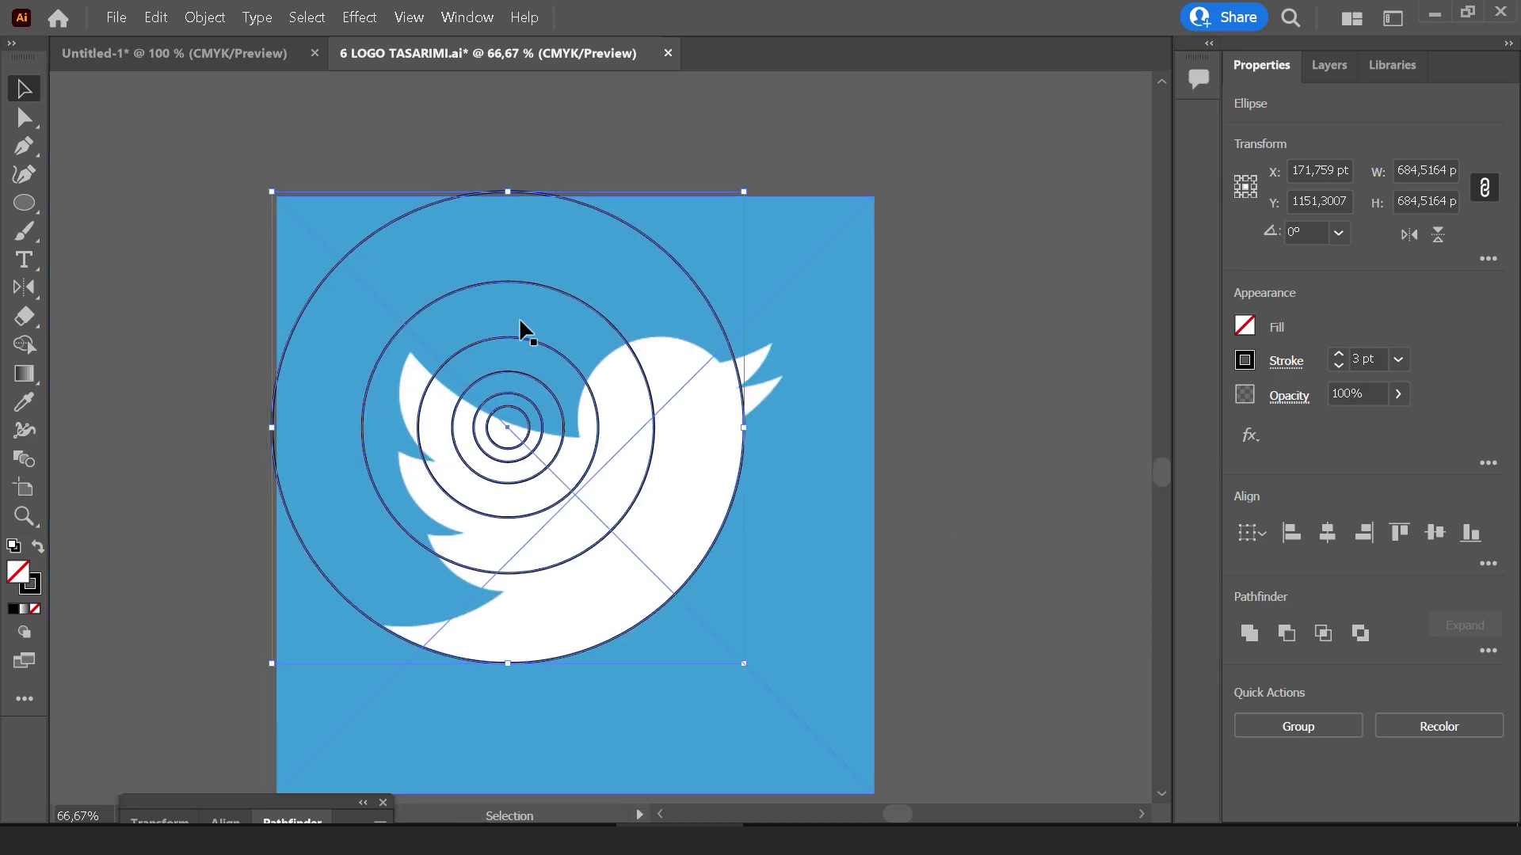
Move the inner concentric circles off the logo to the right
{"action": "left_click", "coordinate": [982, 472]}
{"action": "scroll", "coordinate": [526, 483], "scroll_direction": "up", "scroll_amount": 1, "text": "alt"}
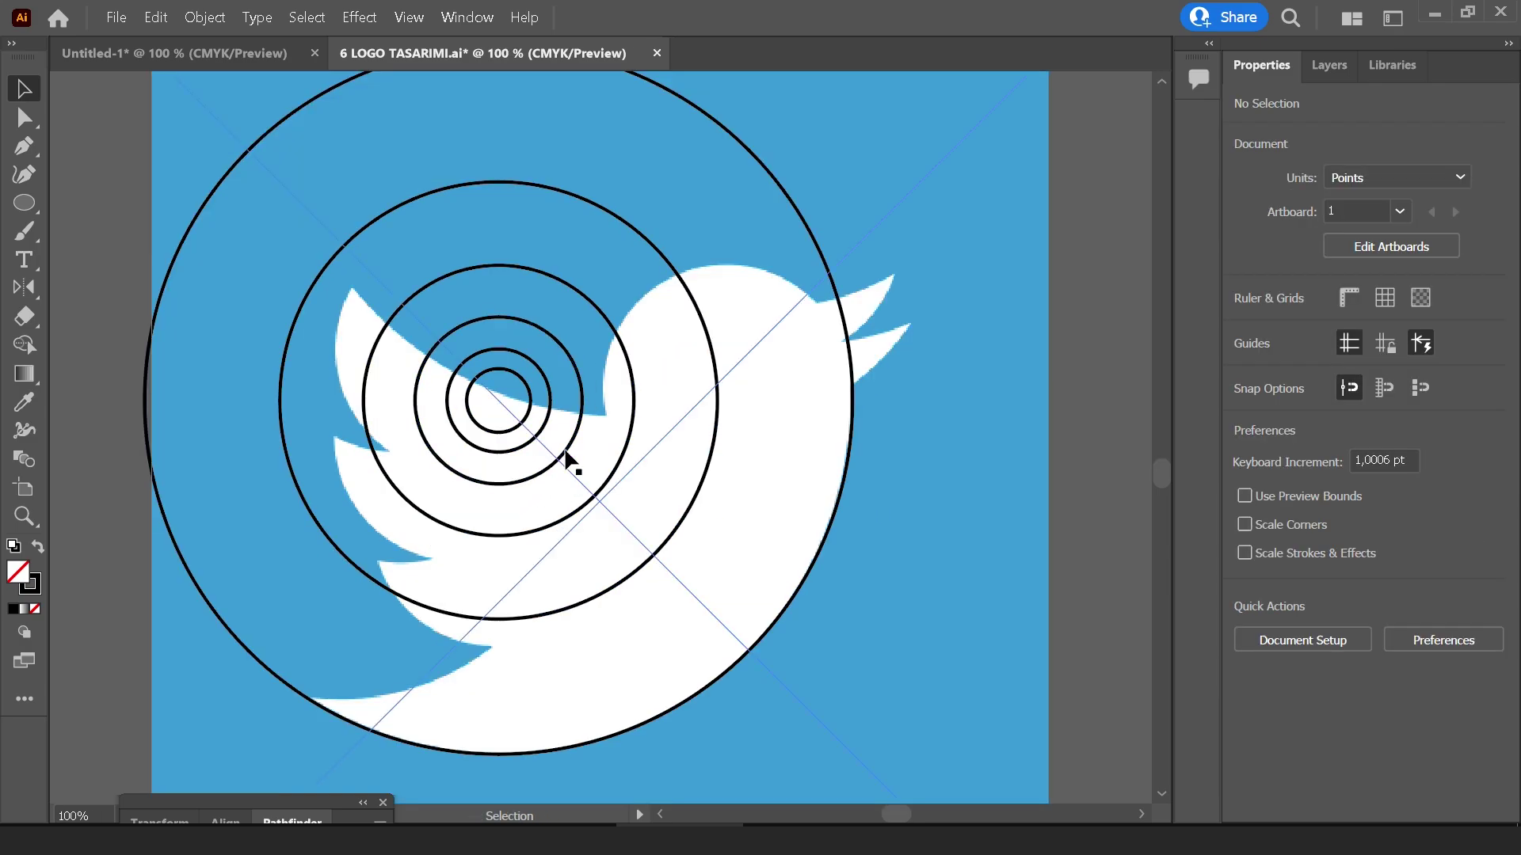
{"action": "scroll", "coordinate": [604, 422], "scroll_direction": "down", "scroll_amount": 1, "text": "alt"}
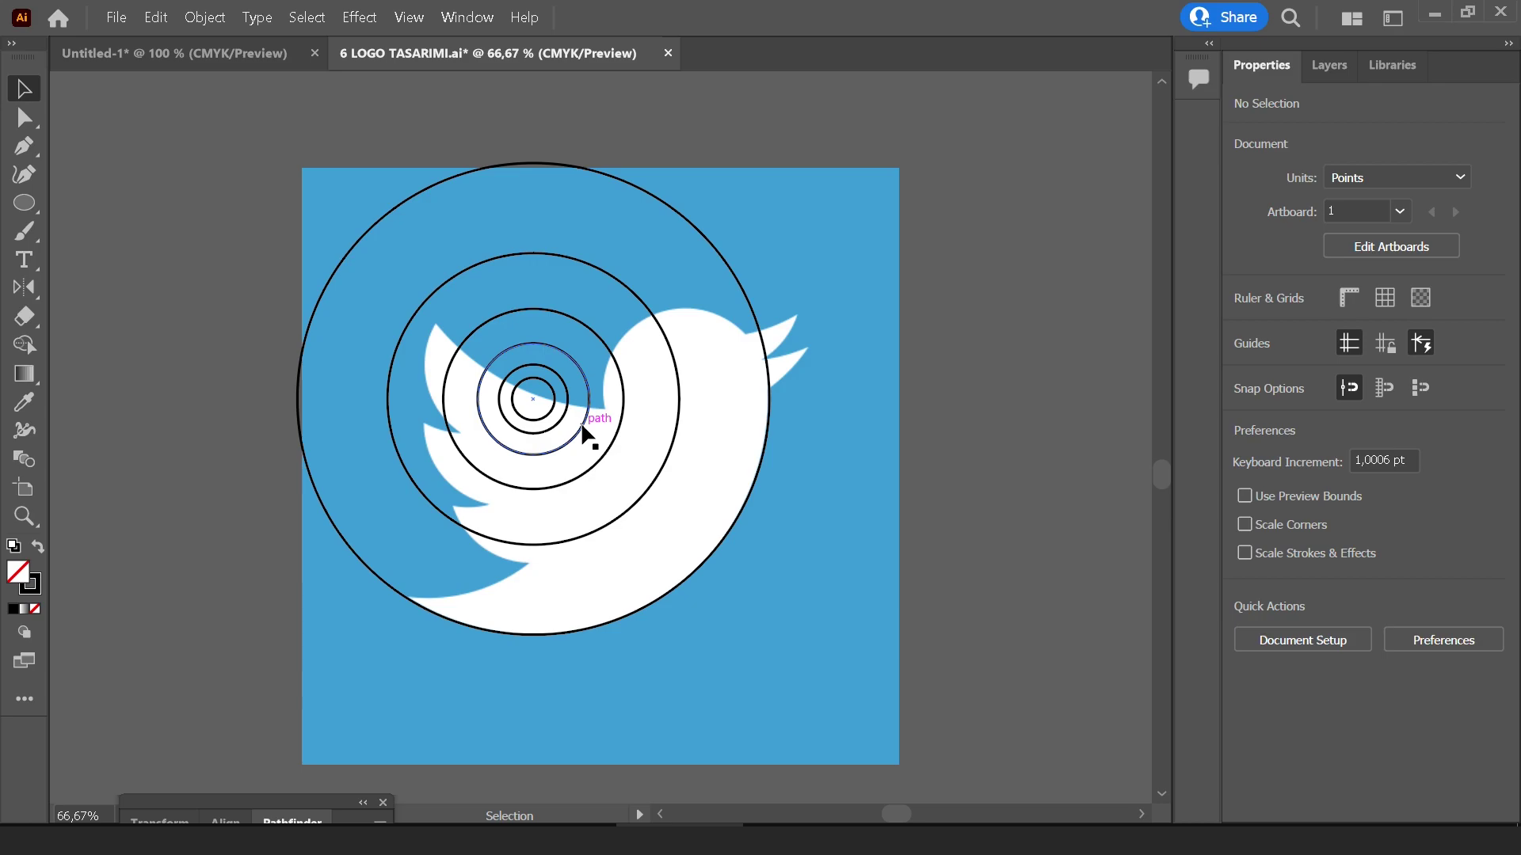
{"action": "scroll", "coordinate": [584, 434], "scroll_direction": "down", "scroll_amount": 1, "text": "alt"}
{"action": "left_click", "coordinate": [546, 417]}
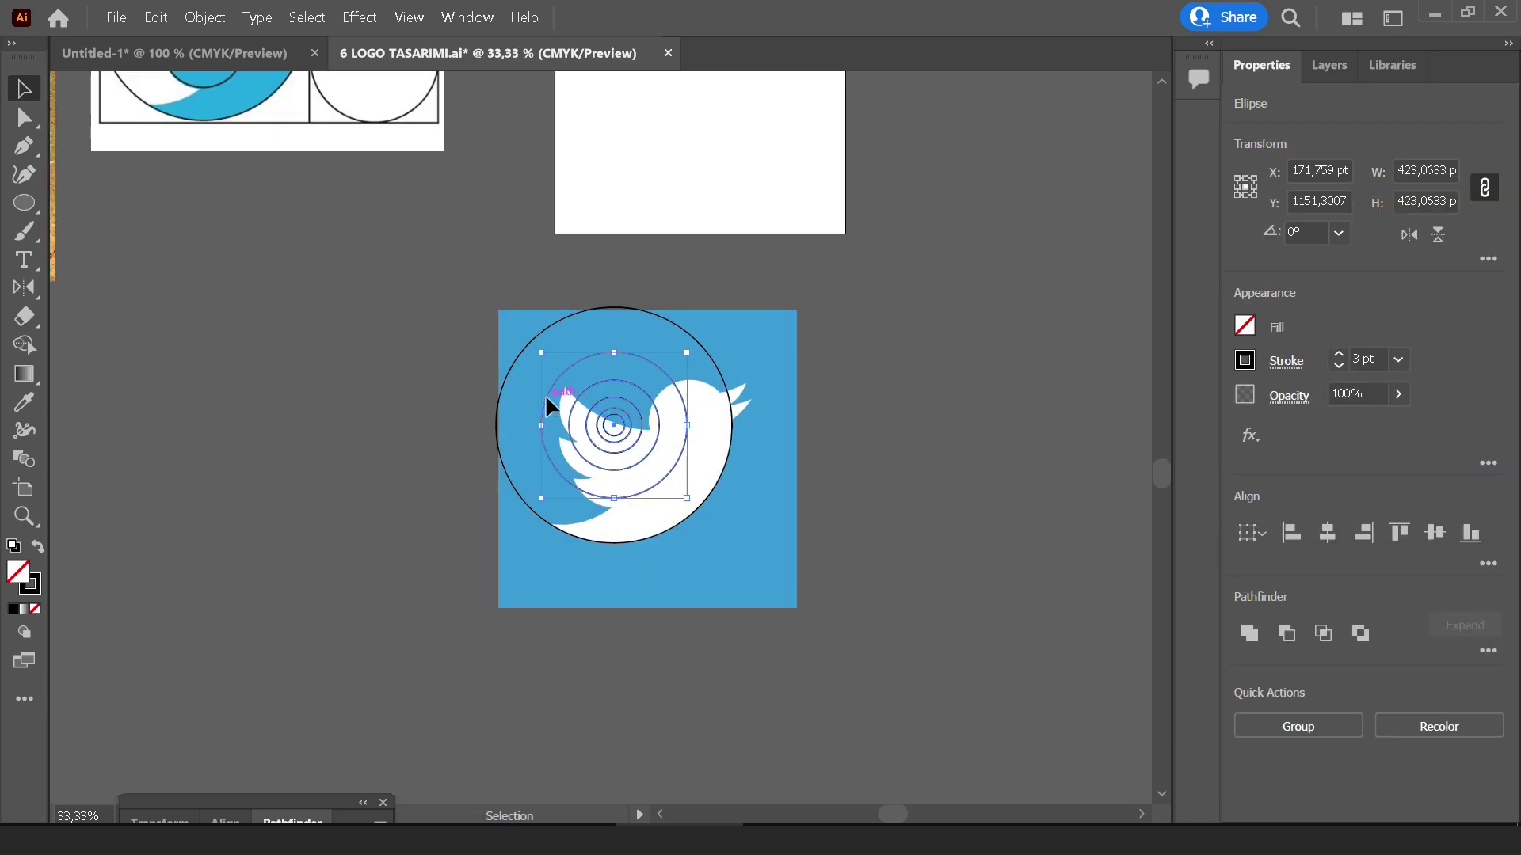
{"action": "left_click_drag", "start_coordinate": [547, 417], "coordinate": [915, 447]}
{"action": "left_click", "coordinate": [859, 578]}
{"action": "scroll", "coordinate": [859, 578], "scroll_direction": "up", "scroll_amount": 1, "text": "alt"}
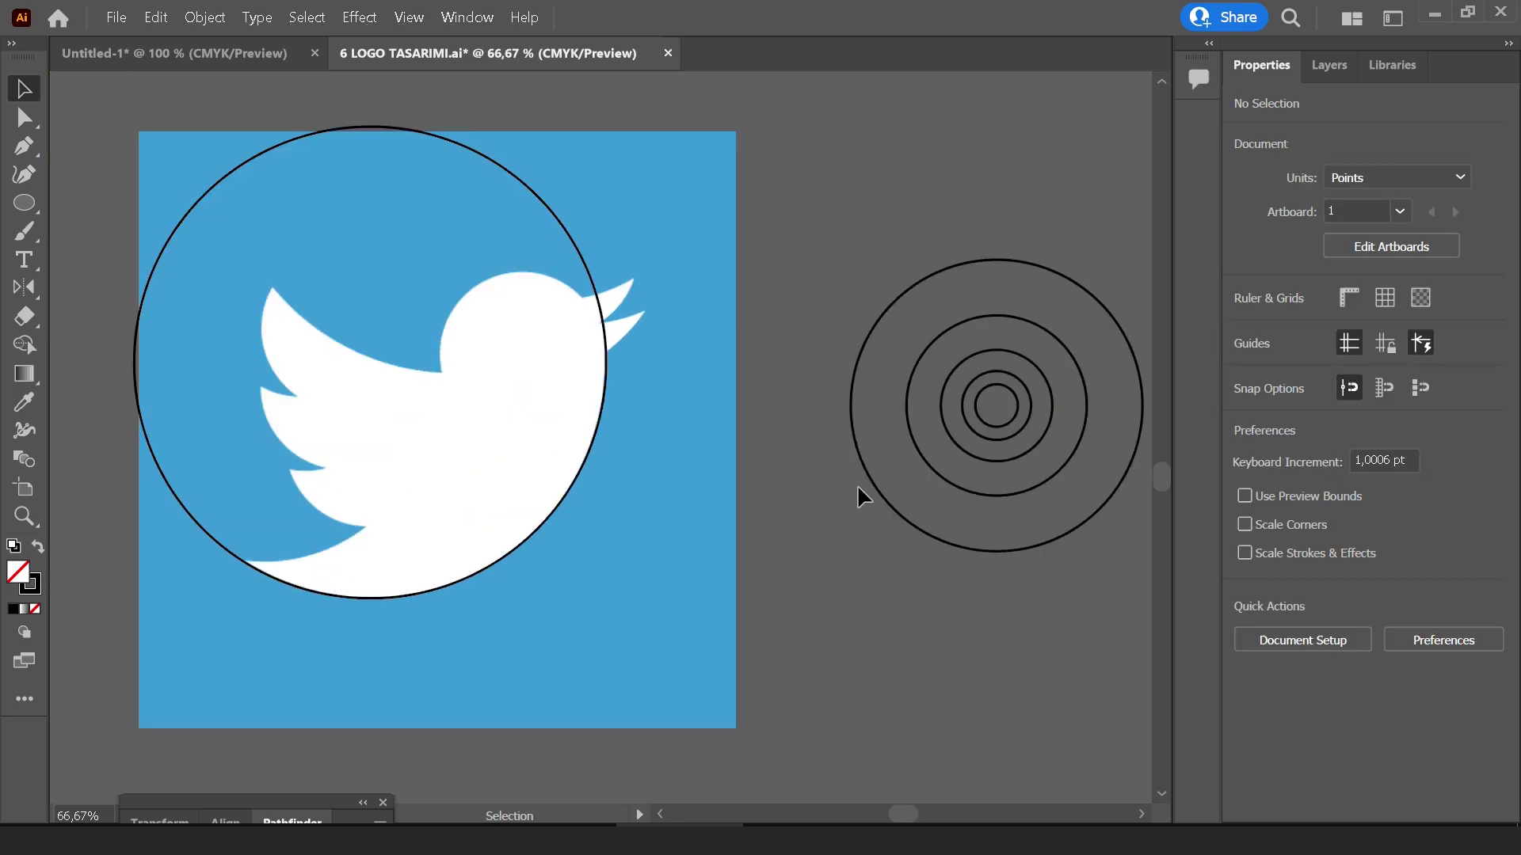
Alt-drag a copy of the large circle up-left so it overlaps the original
{"action": "key", "text": "Tab"}
{"action": "left_click", "coordinate": [817, 434]}
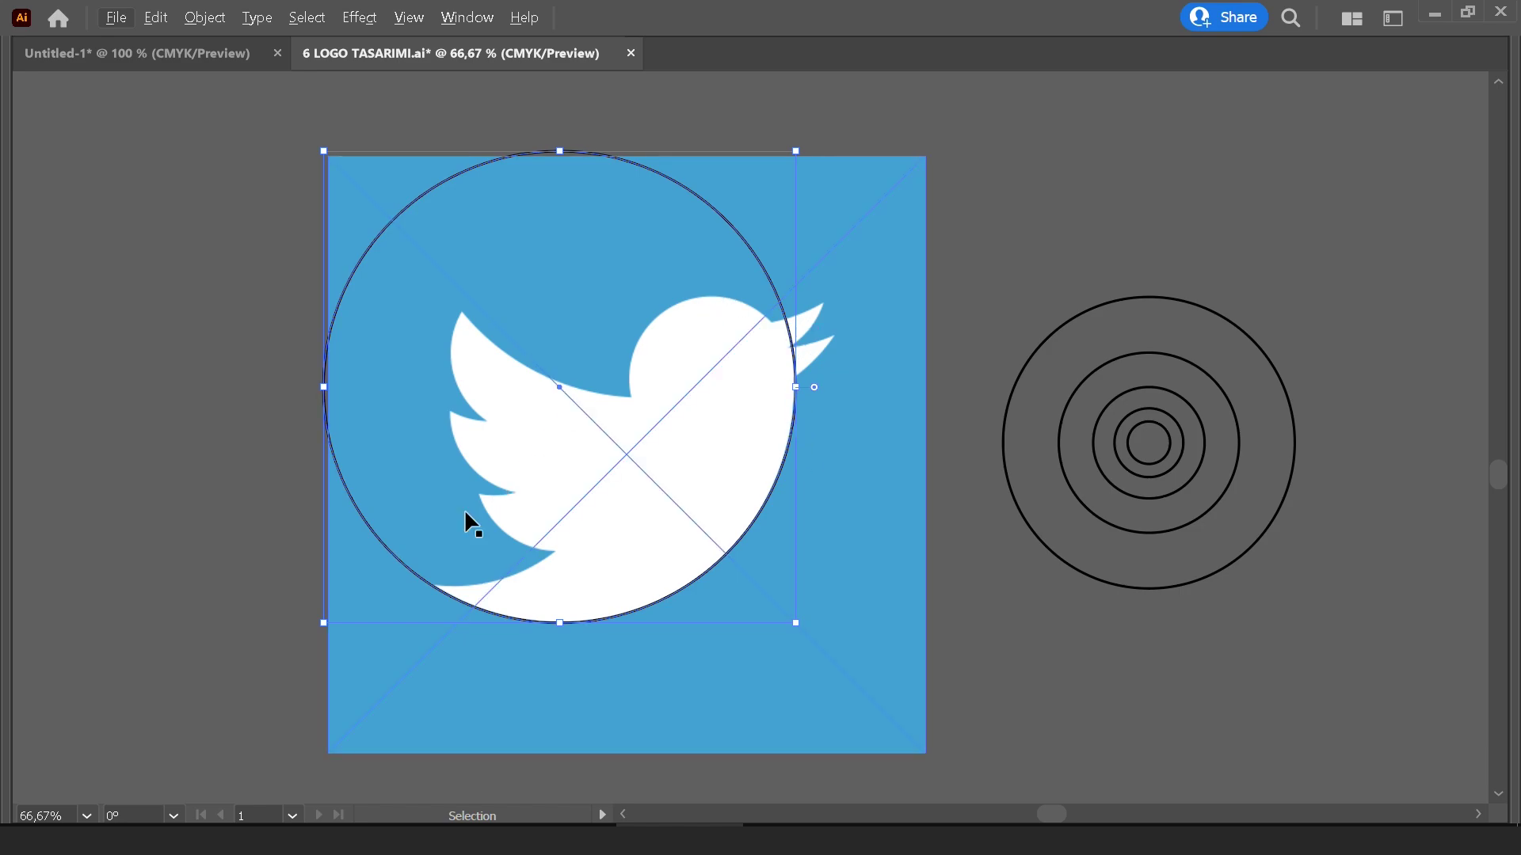
{"action": "left_click", "coordinate": [400, 548]}
{"action": "mouse_move", "coordinate": [394, 559]}
{"action": "left_mouse_down", "text": "alt"}
{"action": "mouse_move", "coordinate": [345, 521]}
{"action": "mouse_move", "coordinate": [266, 519]}
{"action": "left_mouse_up", "text": "alt"}
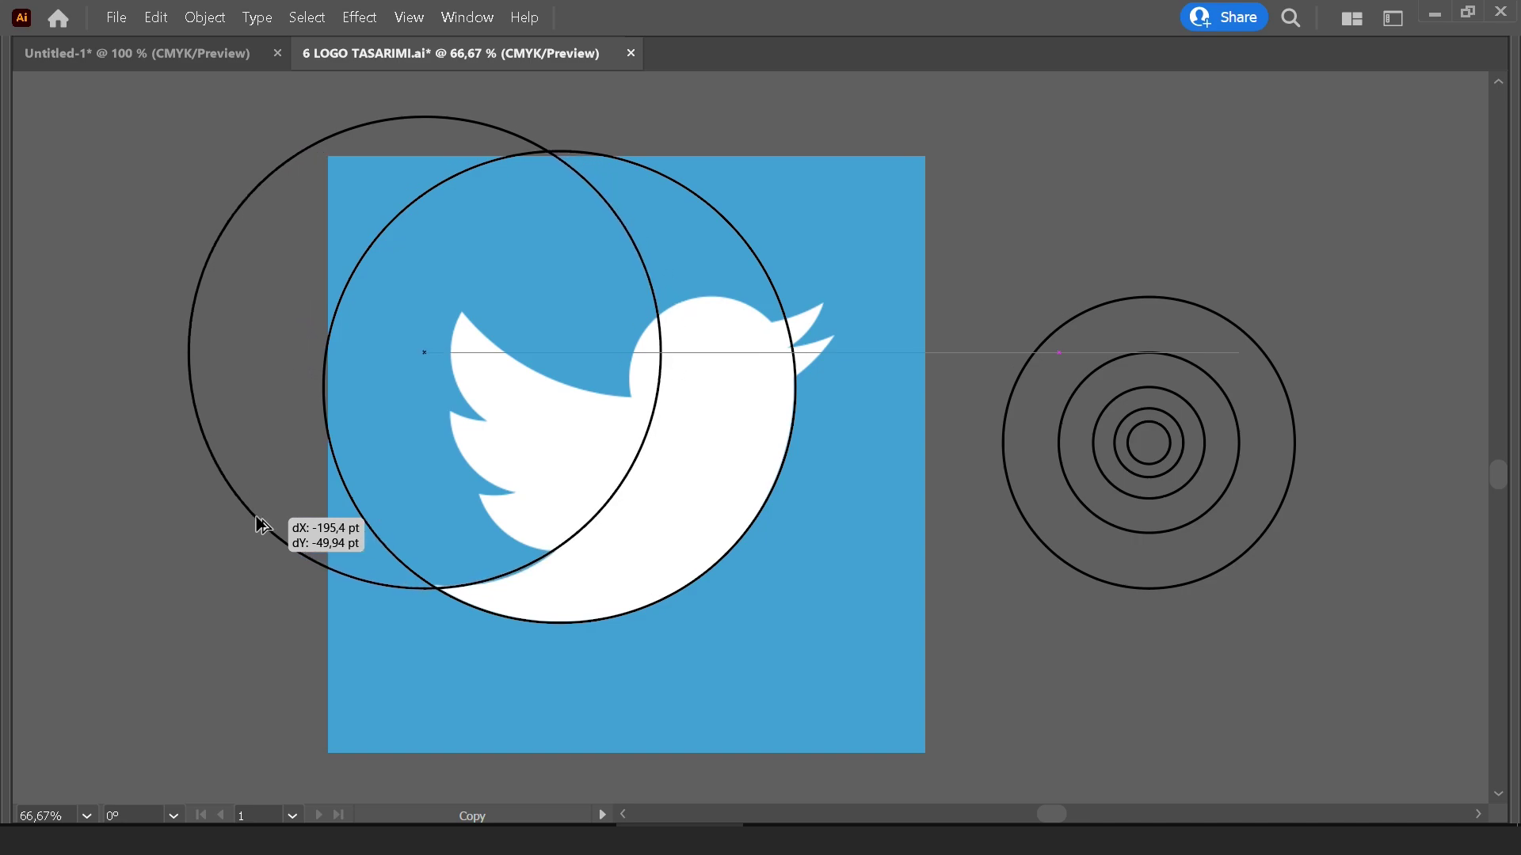
{"action": "left_click_drag", "start_coordinate": [266, 519], "coordinate": [265, 521], "text": "alt"}
{"action": "scroll", "coordinate": [594, 396], "scroll_direction": "down", "scroll_amount": 1, "text": "alt"}
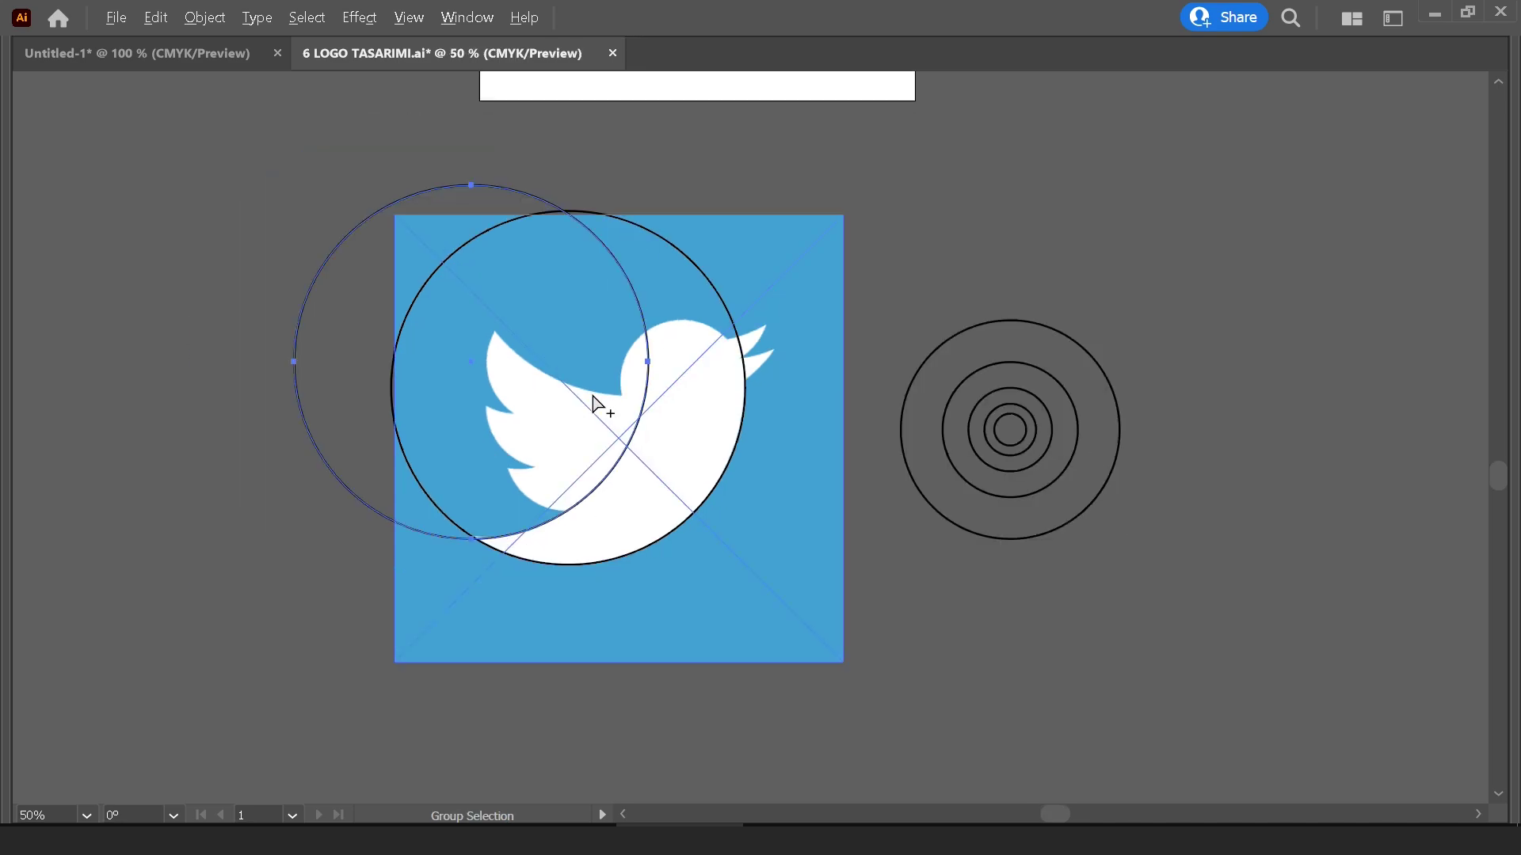
{"action": "key", "text": "Tab"}
Lock the Twitter image with Object > Lock > Selection
{"action": "left_click", "coordinate": [772, 320]}
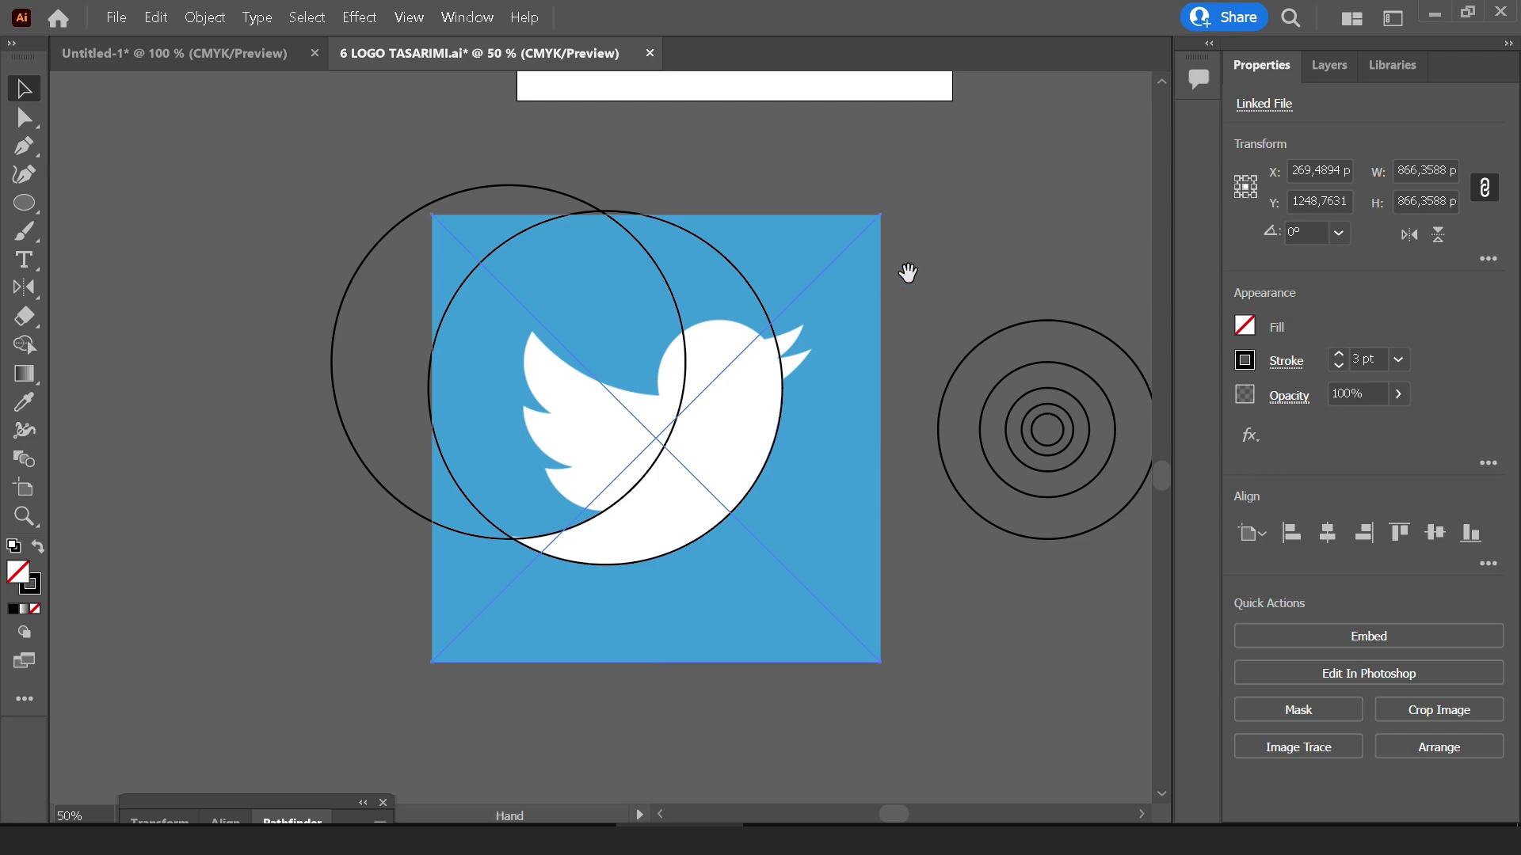
{"action": "left_click_drag", "start_coordinate": [904, 272], "coordinate": [790, 259]}
{"action": "left_click", "coordinate": [790, 260]}
{"action": "left_click", "coordinate": [694, 369]}
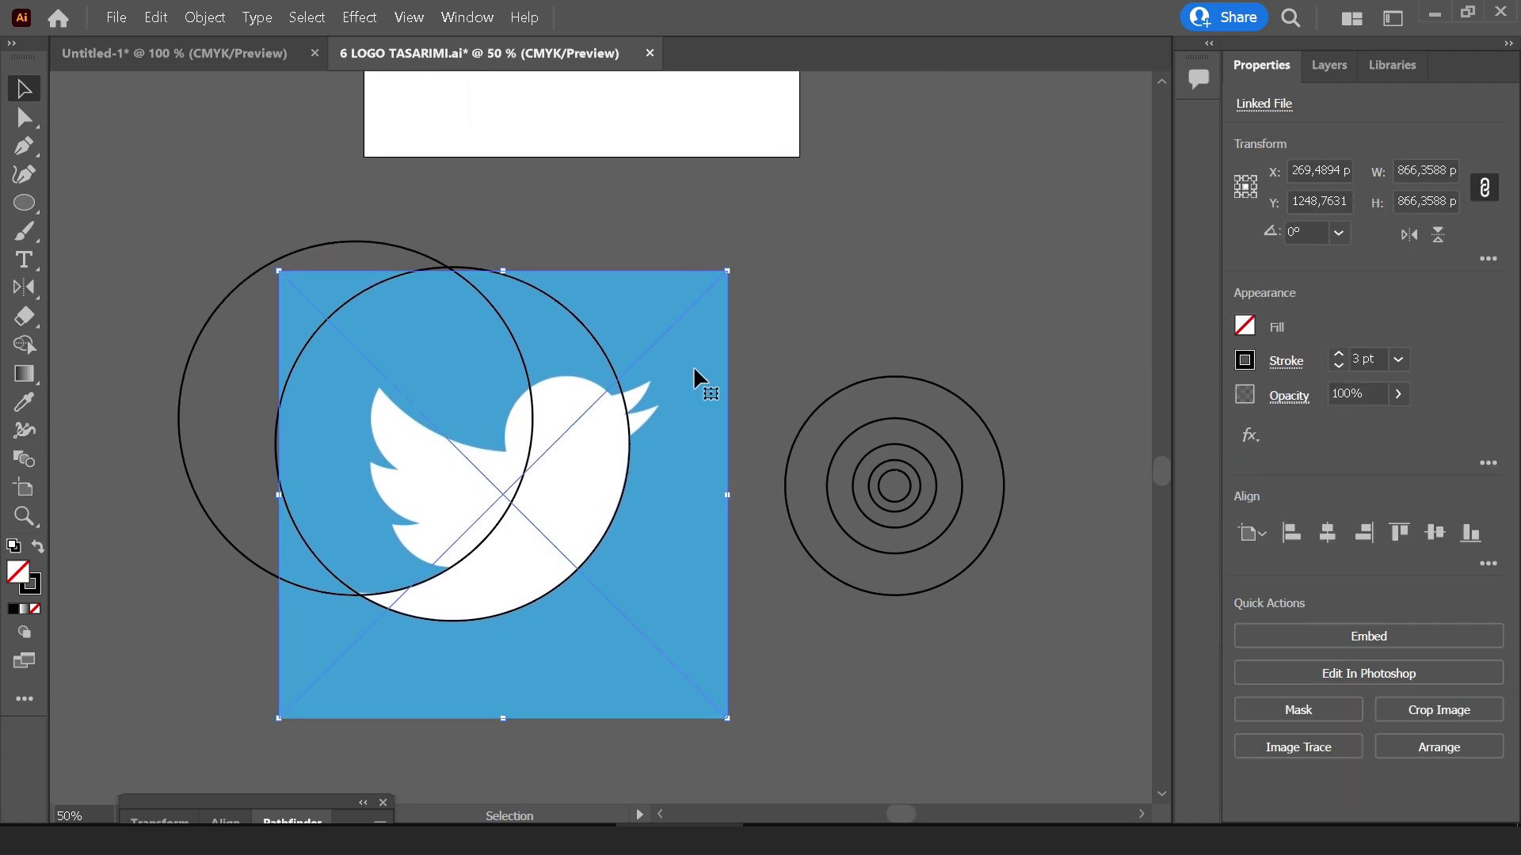
{"action": "left_click_drag", "start_coordinate": [678, 382], "coordinate": [695, 316]}
{"action": "key", "text": "ctrl+z"}
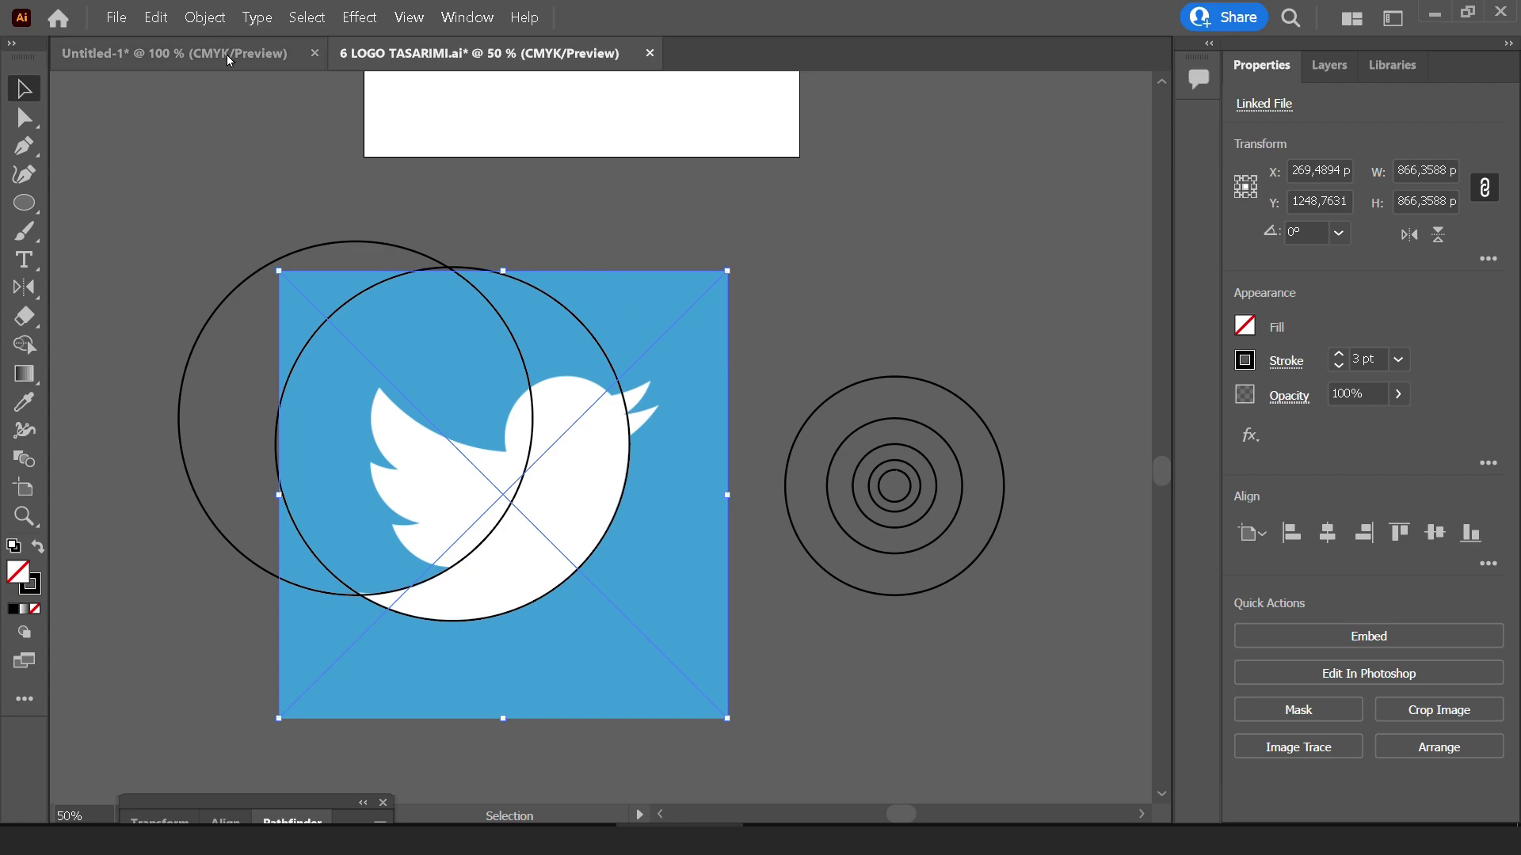
{"action": "left_click", "coordinate": [205, 17]}
{"action": "mouse_move", "coordinate": [216, 131]}
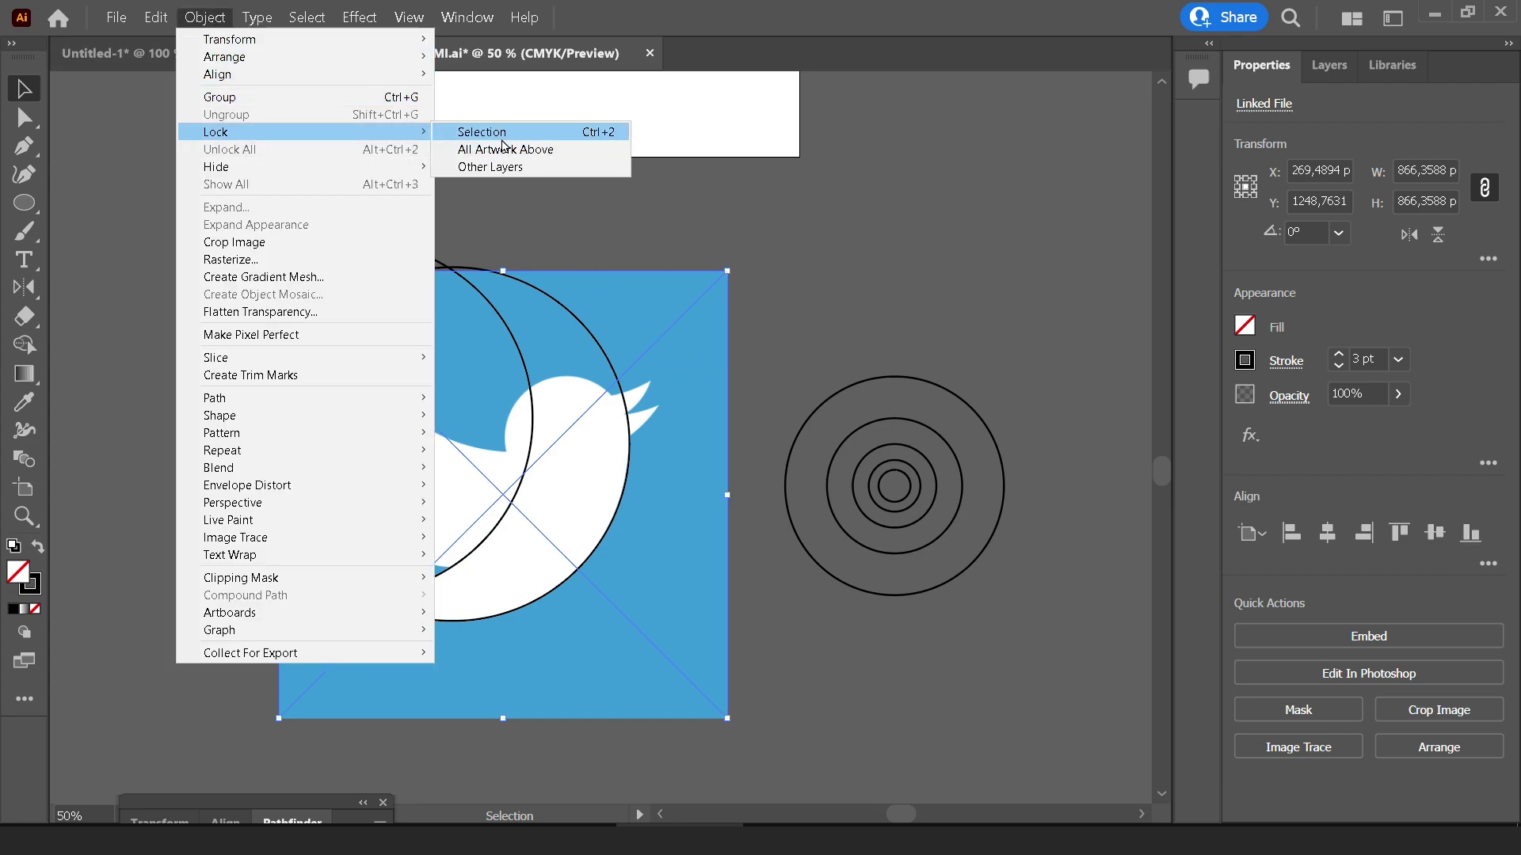
{"action": "left_click", "coordinate": [501, 133]}
Copy the outer concentric circle onto the bird
{"action": "left_click_drag", "start_coordinate": [676, 254], "coordinate": [476, 403]}
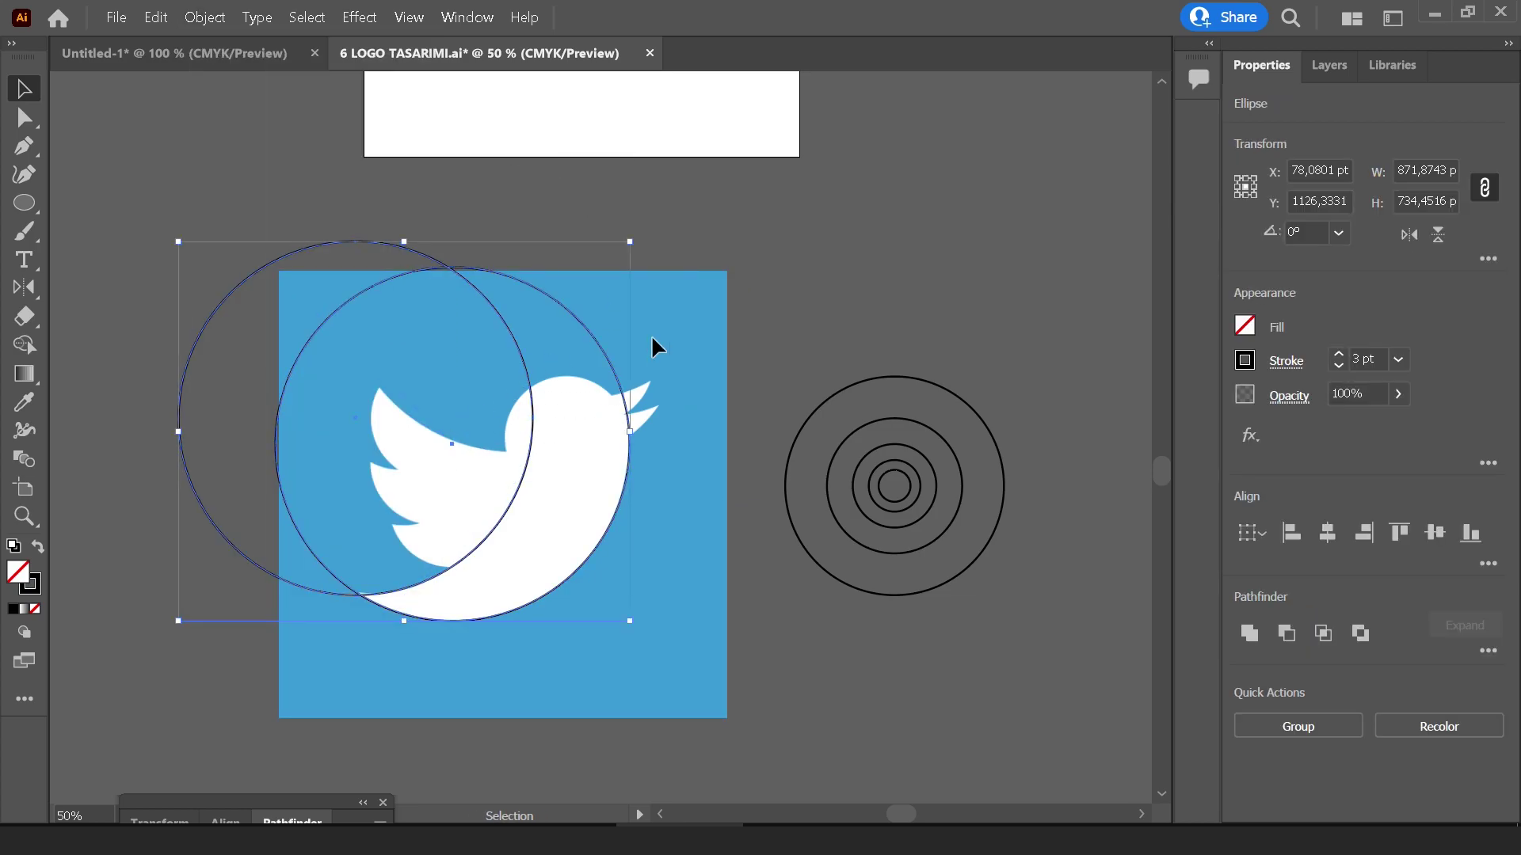
{"action": "key", "text": "Tab"}
{"action": "scroll", "coordinate": [758, 326], "scroll_direction": "up", "scroll_amount": 1}
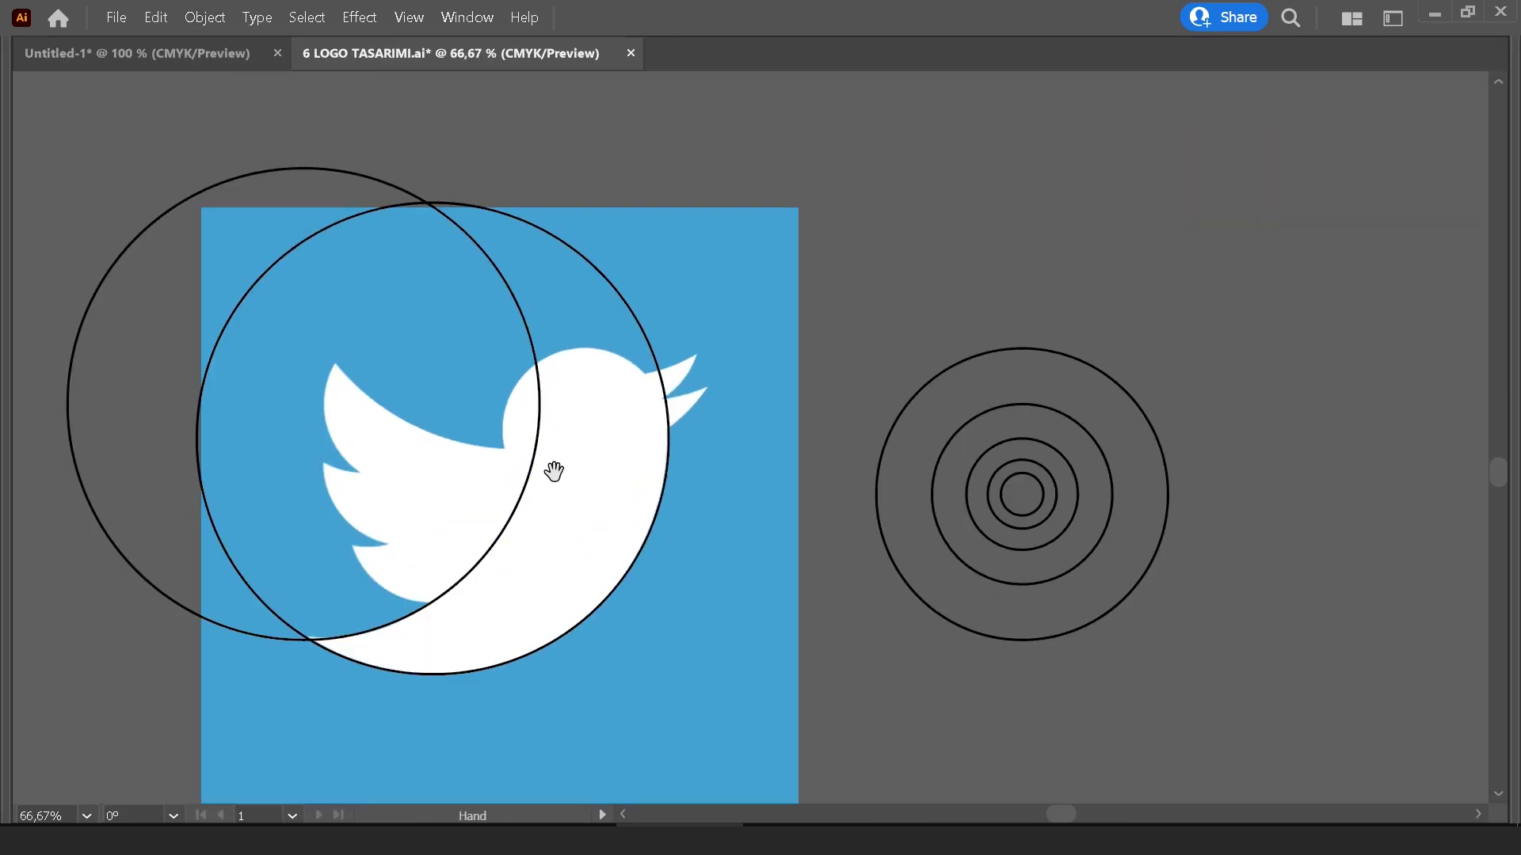
{"action": "left_click_drag", "start_coordinate": [523, 539], "coordinate": [730, 526]}
{"action": "key", "text": "ctrl+z"}
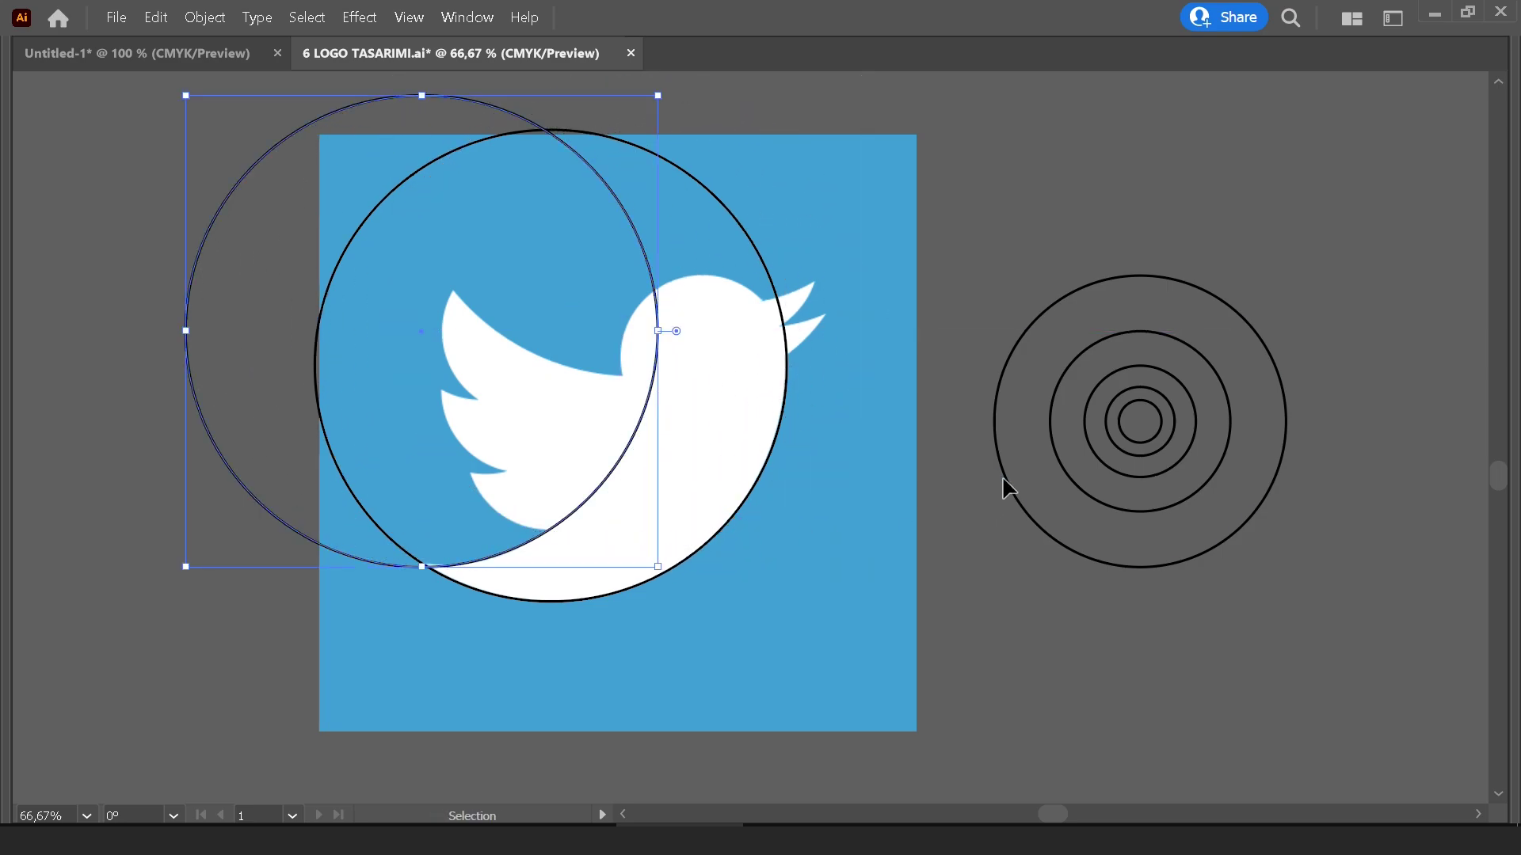
{"action": "left_click", "coordinate": [1004, 485]}
{"action": "left_click_drag", "start_coordinate": [1005, 485], "coordinate": [445, 455]}
Copy the middle concentric circle onto the bird and fine-tune its position
{"action": "key", "text": "ctrl+z"}
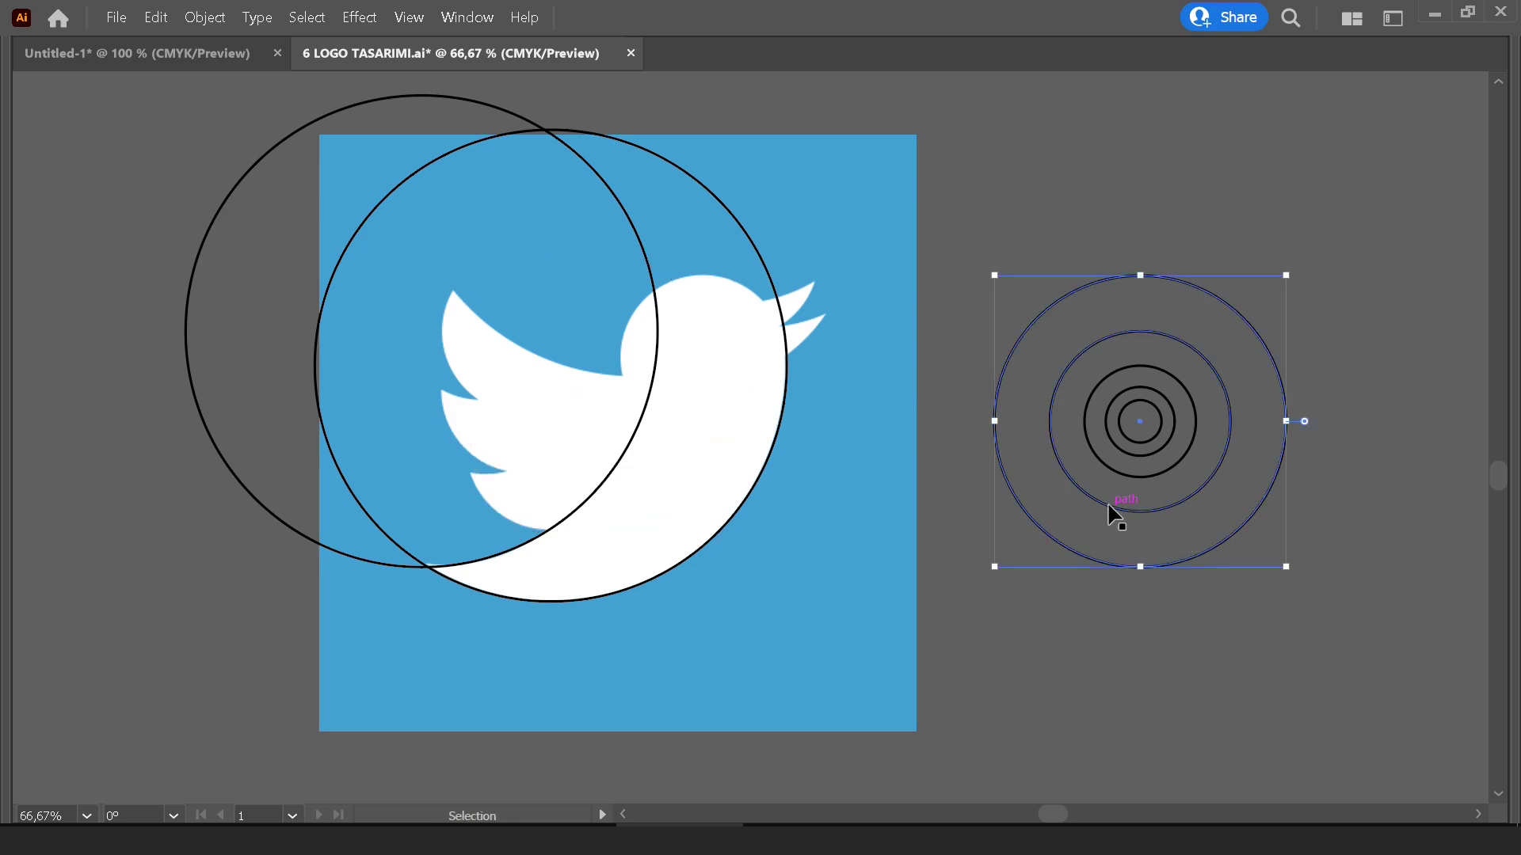
{"action": "mouse_move", "coordinate": [1105, 512]}
{"action": "left_mouse_down"}
{"action": "mouse_move", "coordinate": [578, 519]}
{"action": "mouse_move", "coordinate": [527, 536]}
{"action": "left_mouse_up"}
{"action": "scroll", "coordinate": [527, 536], "scroll_direction": "up", "scroll_amount": 4}
{"action": "left_click_drag", "start_coordinate": [559, 471], "coordinate": [560, 441]}
{"action": "scroll", "coordinate": [560, 441], "scroll_direction": "down", "scroll_amount": 2}
{"action": "scroll", "coordinate": [579, 475], "scroll_direction": "up", "scroll_amount": 5}
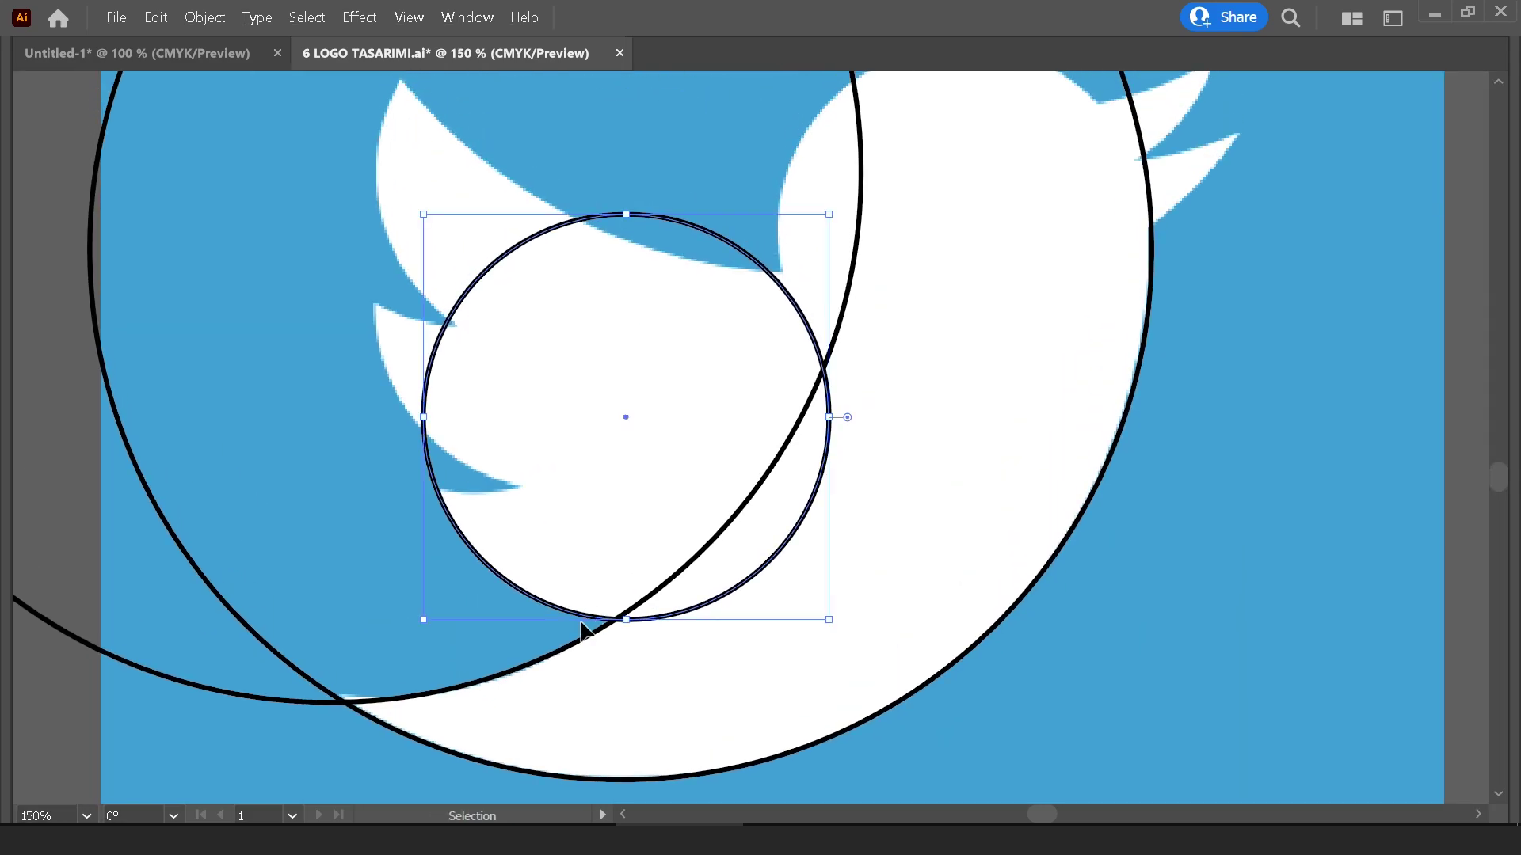
Alt-drag two more copies of that circle across the bird's wing
{"action": "left_click_drag", "start_coordinate": [586, 621], "coordinate": [439, 493]}
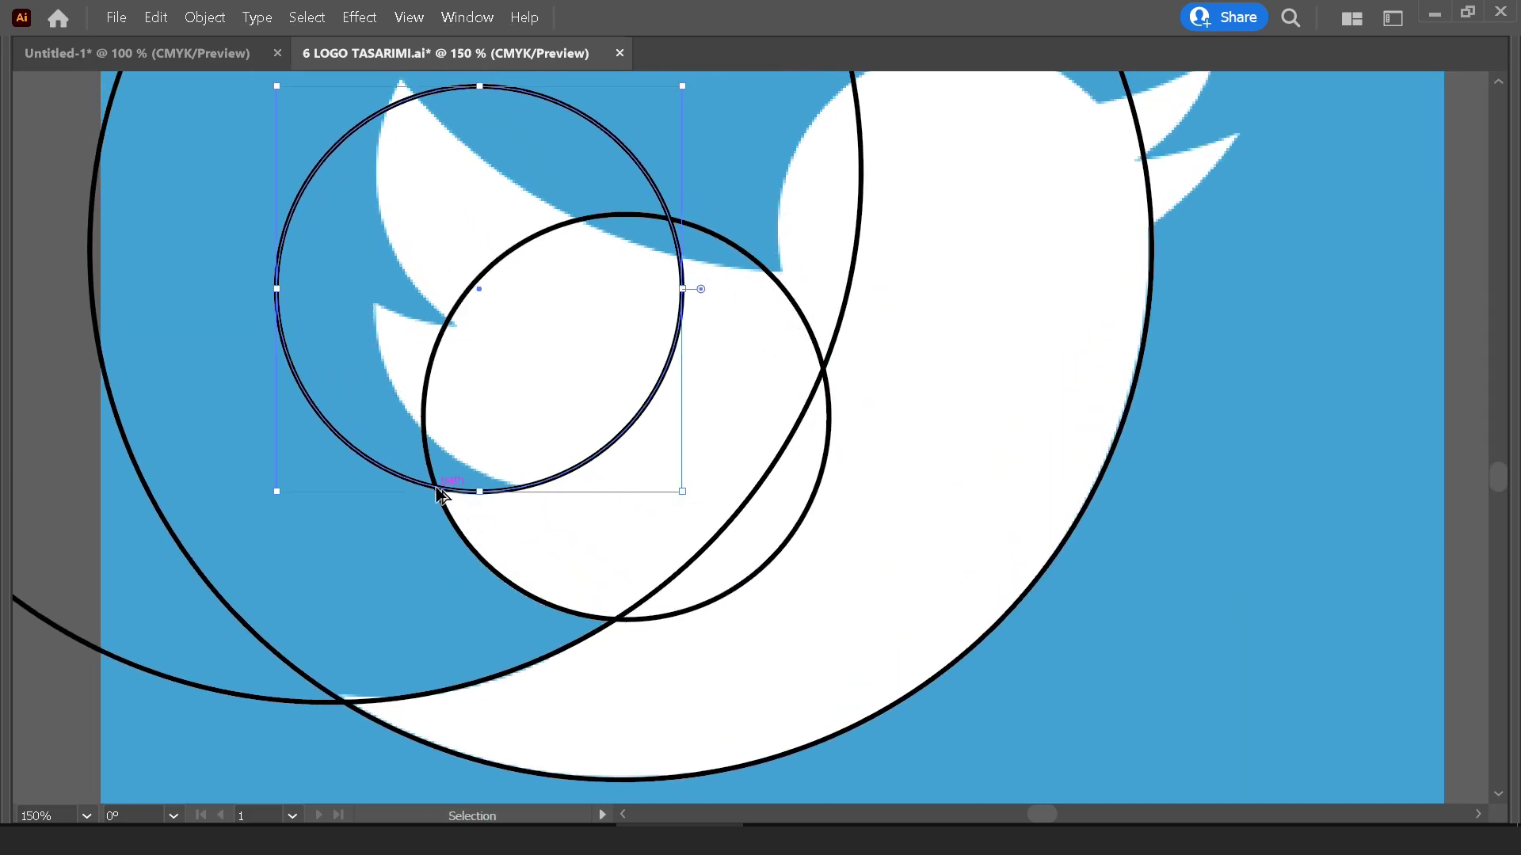
{"action": "scroll", "coordinate": [439, 493], "scroll_direction": "up", "scroll_amount": 2}
{"action": "scroll", "coordinate": [544, 502], "scroll_direction": "down", "scroll_amount": 2}
{"action": "scroll", "coordinate": [560, 444], "scroll_direction": "up", "scroll_amount": 2}
{"action": "mouse_move", "coordinate": [578, 542]}
{"action": "left_mouse_down"}
{"action": "mouse_move", "coordinate": [642, 533]}
{"action": "mouse_move", "coordinate": [665, 555]}
{"action": "left_mouse_up"}
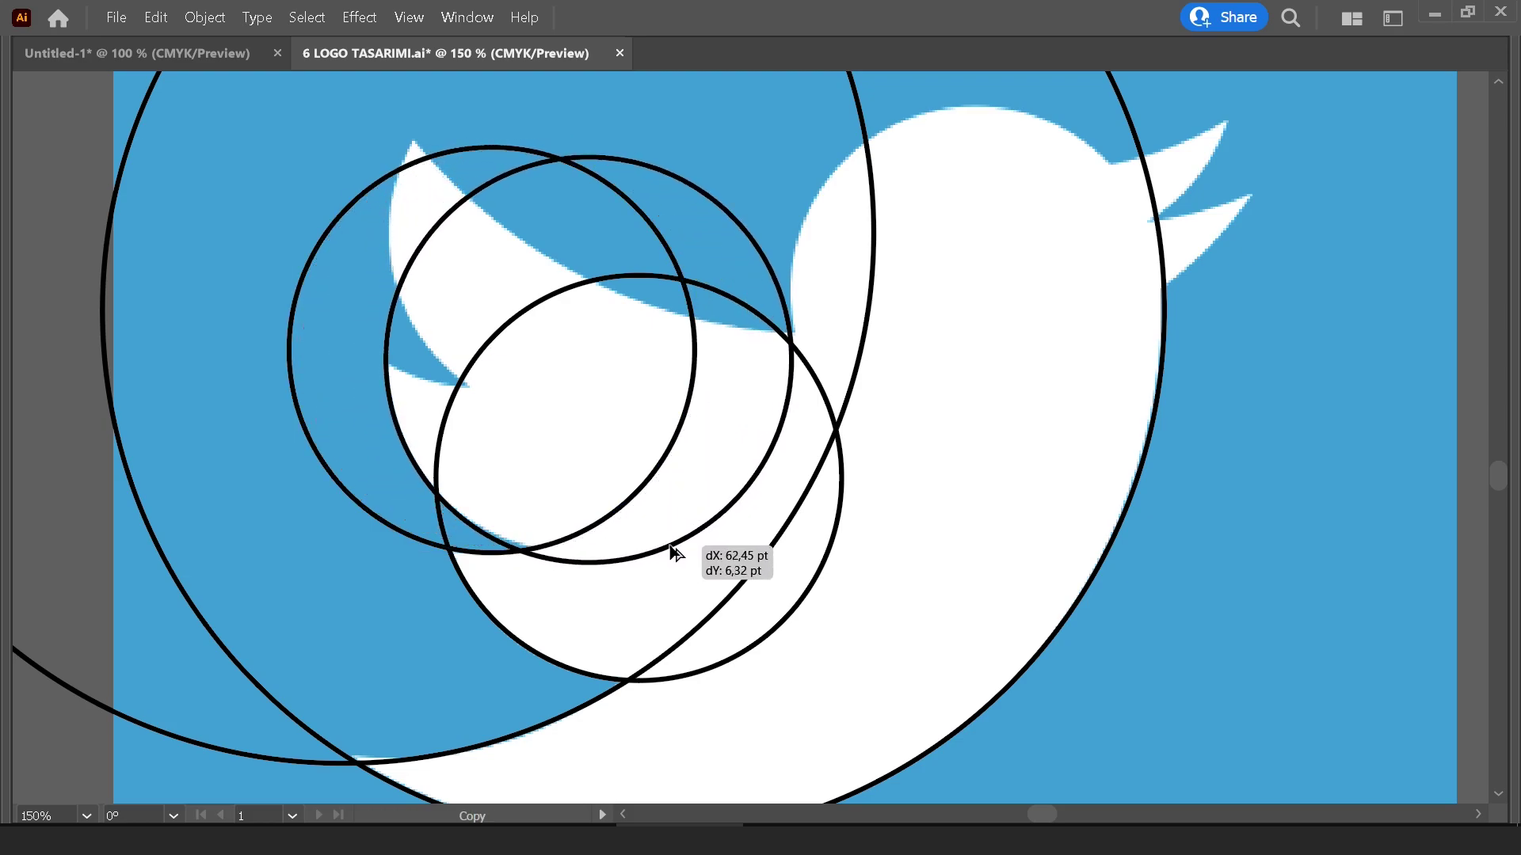
{"action": "mouse_move", "coordinate": [671, 548]}
{"action": "left_mouse_down"}
{"action": "mouse_move", "coordinate": [700, 614]}
{"action": "mouse_move", "coordinate": [696, 533]}
{"action": "mouse_move", "coordinate": [560, 444]}
{"action": "mouse_move", "coordinate": [584, 457]}
{"action": "left_mouse_up"}
{"action": "mouse_move", "coordinate": [584, 457]}
{"action": "left_mouse_down"}
{"action": "mouse_move", "coordinate": [570, 570]}
{"action": "mouse_move", "coordinate": [740, 593]}
{"action": "mouse_move", "coordinate": [740, 577]}
{"action": "left_mouse_up"}
{"action": "key", "text": "alt"}
{"action": "scroll", "coordinate": [639, 480], "scroll_direction": "down", "scroll_amount": 1}
Place a copy of the large left circle up-right over the bird's back
{"action": "scroll", "coordinate": [638, 480], "scroll_direction": "down", "scroll_amount": 2}
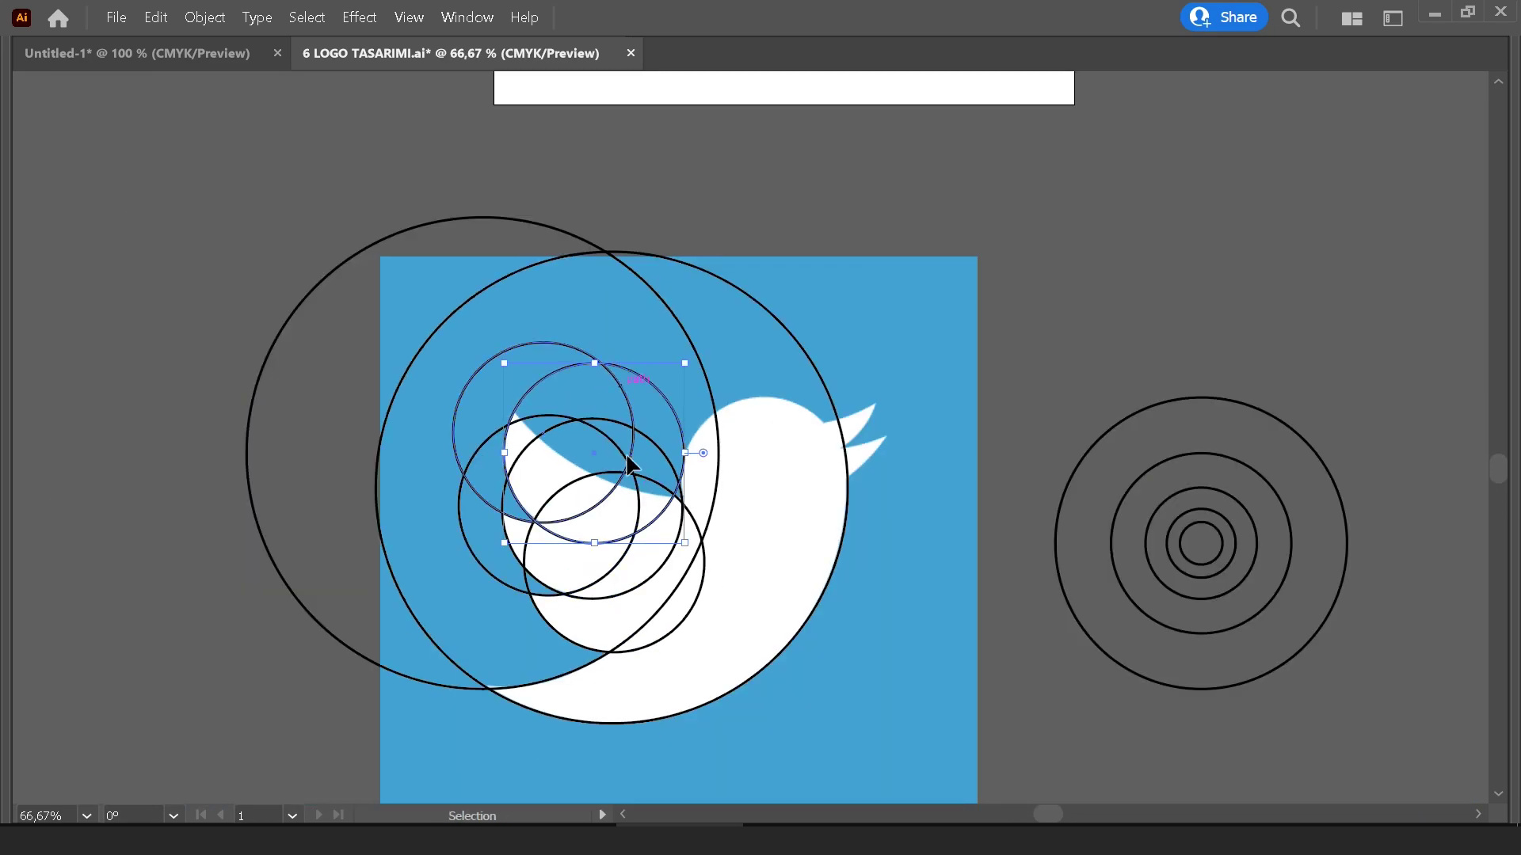
{"action": "left_click", "coordinate": [1119, 586]}
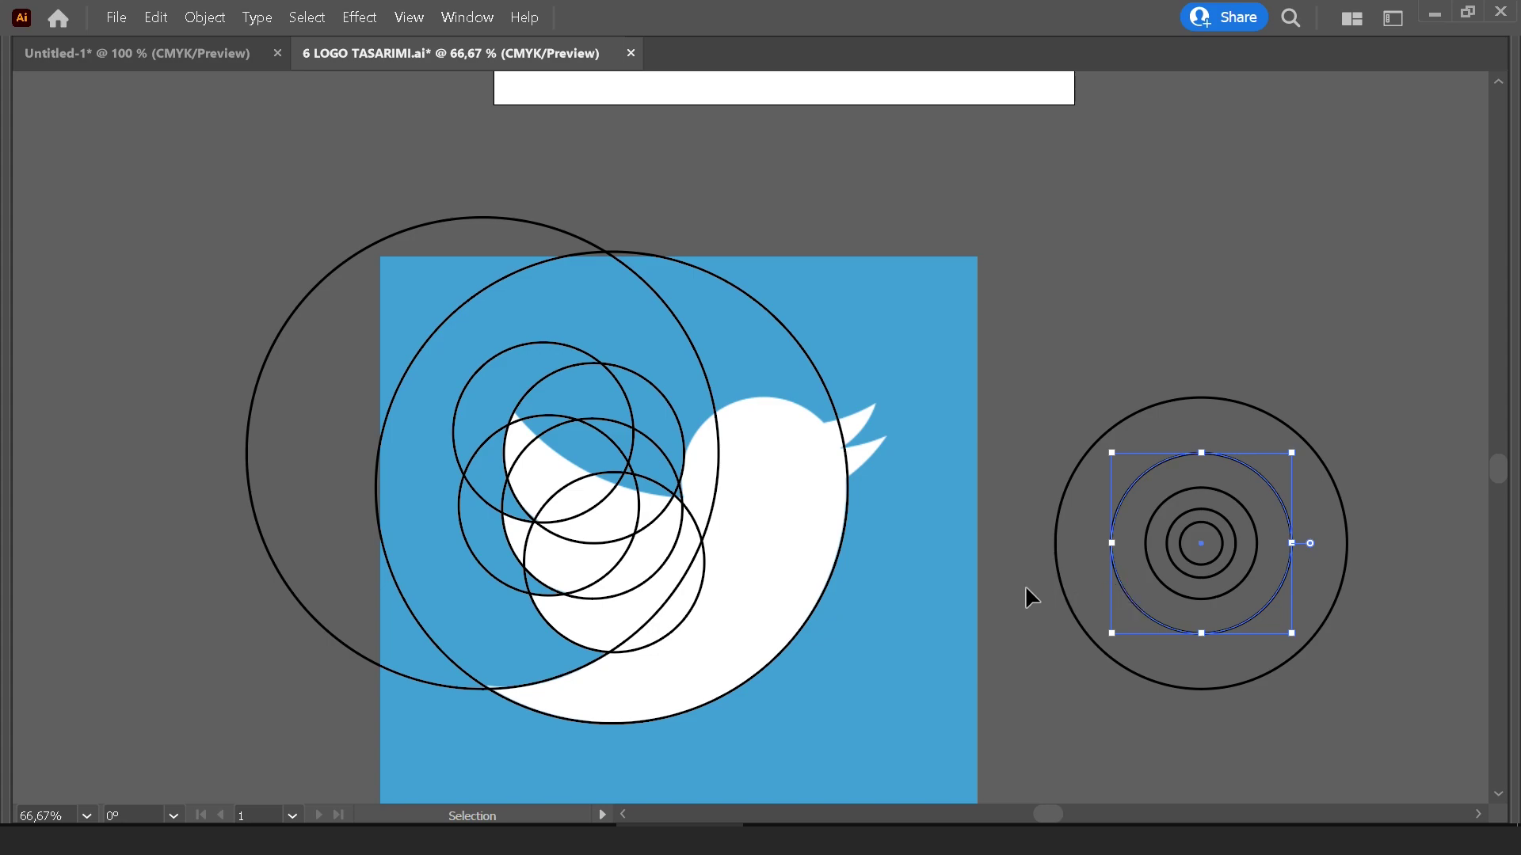
{"action": "left_click", "coordinate": [1061, 581]}
{"action": "mouse_move", "coordinate": [1062, 580]}
{"action": "left_mouse_down"}
{"action": "mouse_move", "coordinate": [534, 406]}
{"action": "mouse_move", "coordinate": [531, 378]}
{"action": "left_mouse_up"}
{"action": "key", "text": "Escape"}
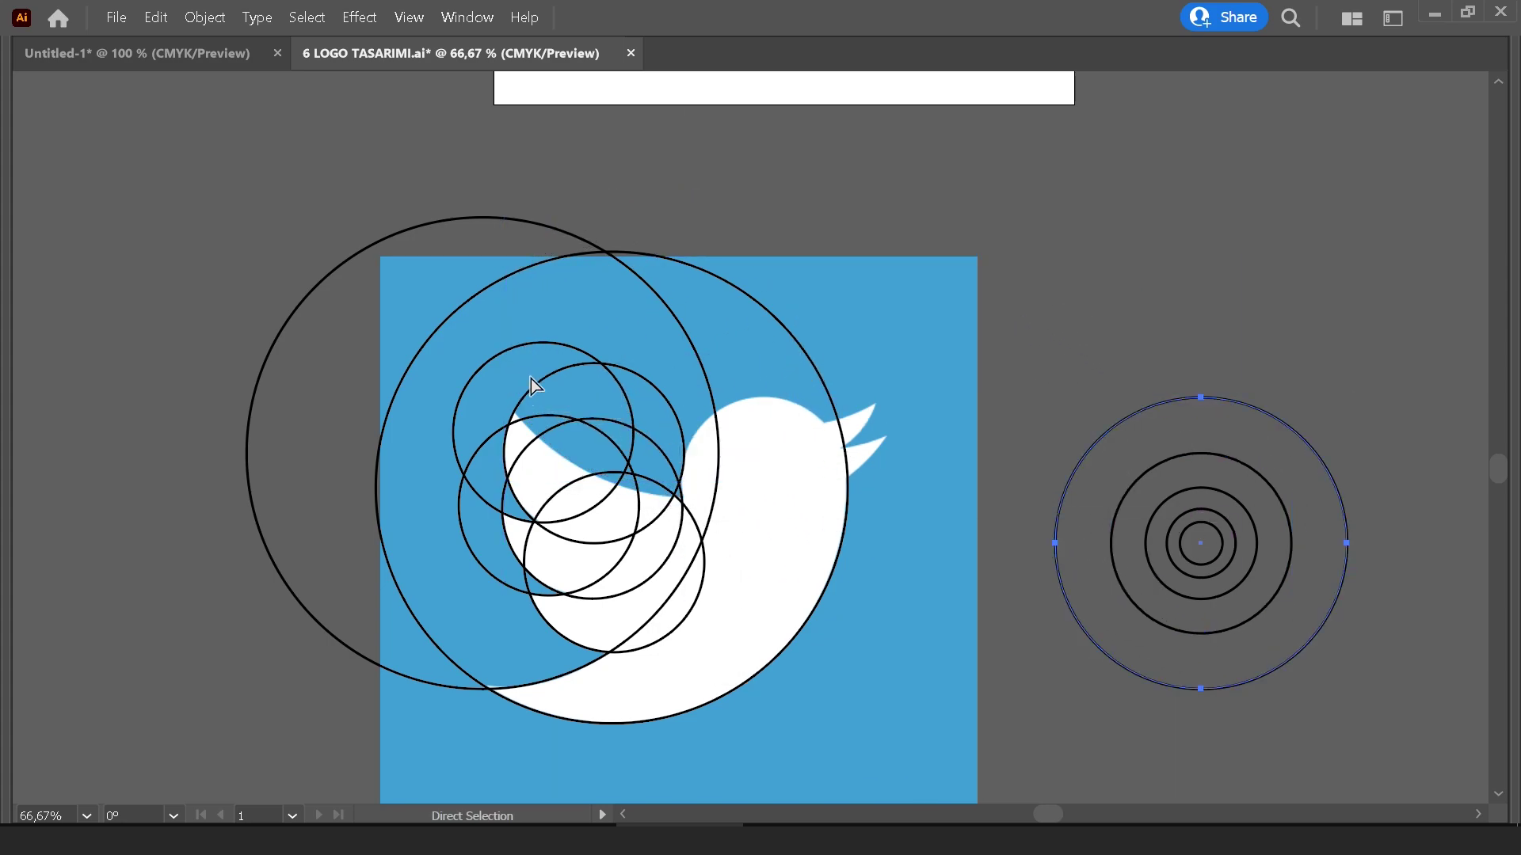
{"action": "left_click", "coordinate": [314, 625]}
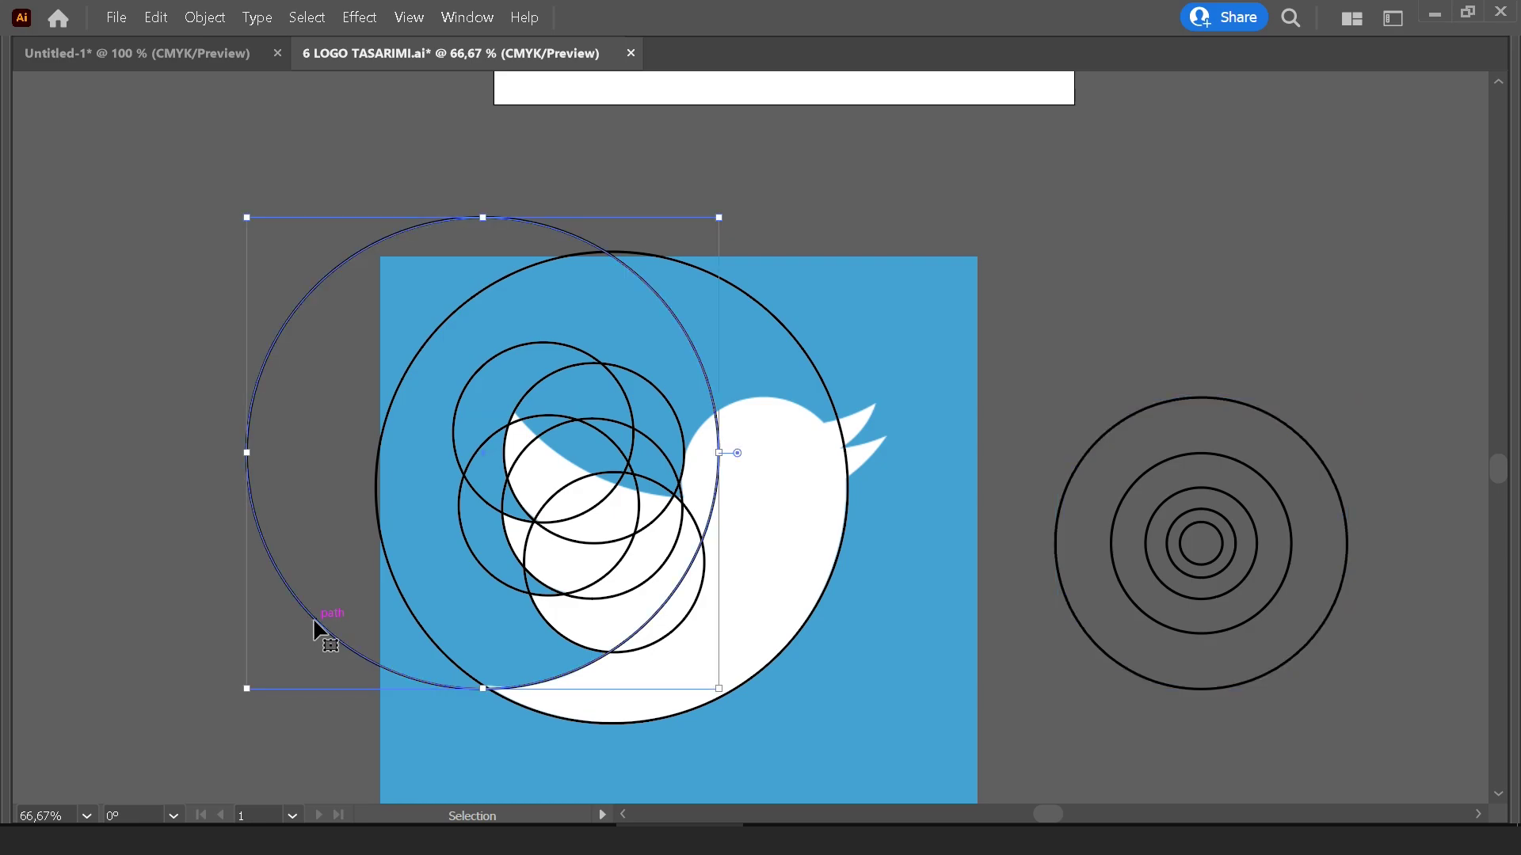
{"action": "mouse_move", "coordinate": [313, 626]}
{"action": "left_mouse_down"}
{"action": "mouse_move", "coordinate": [465, 592]}
{"action": "mouse_move", "coordinate": [529, 448]}
{"action": "left_mouse_up"}
{"action": "scroll", "coordinate": [529, 448], "scroll_direction": "up", "scroll_amount": 2}
{"action": "scroll", "coordinate": [743, 418], "scroll_direction": "down", "scroll_amount": 2}
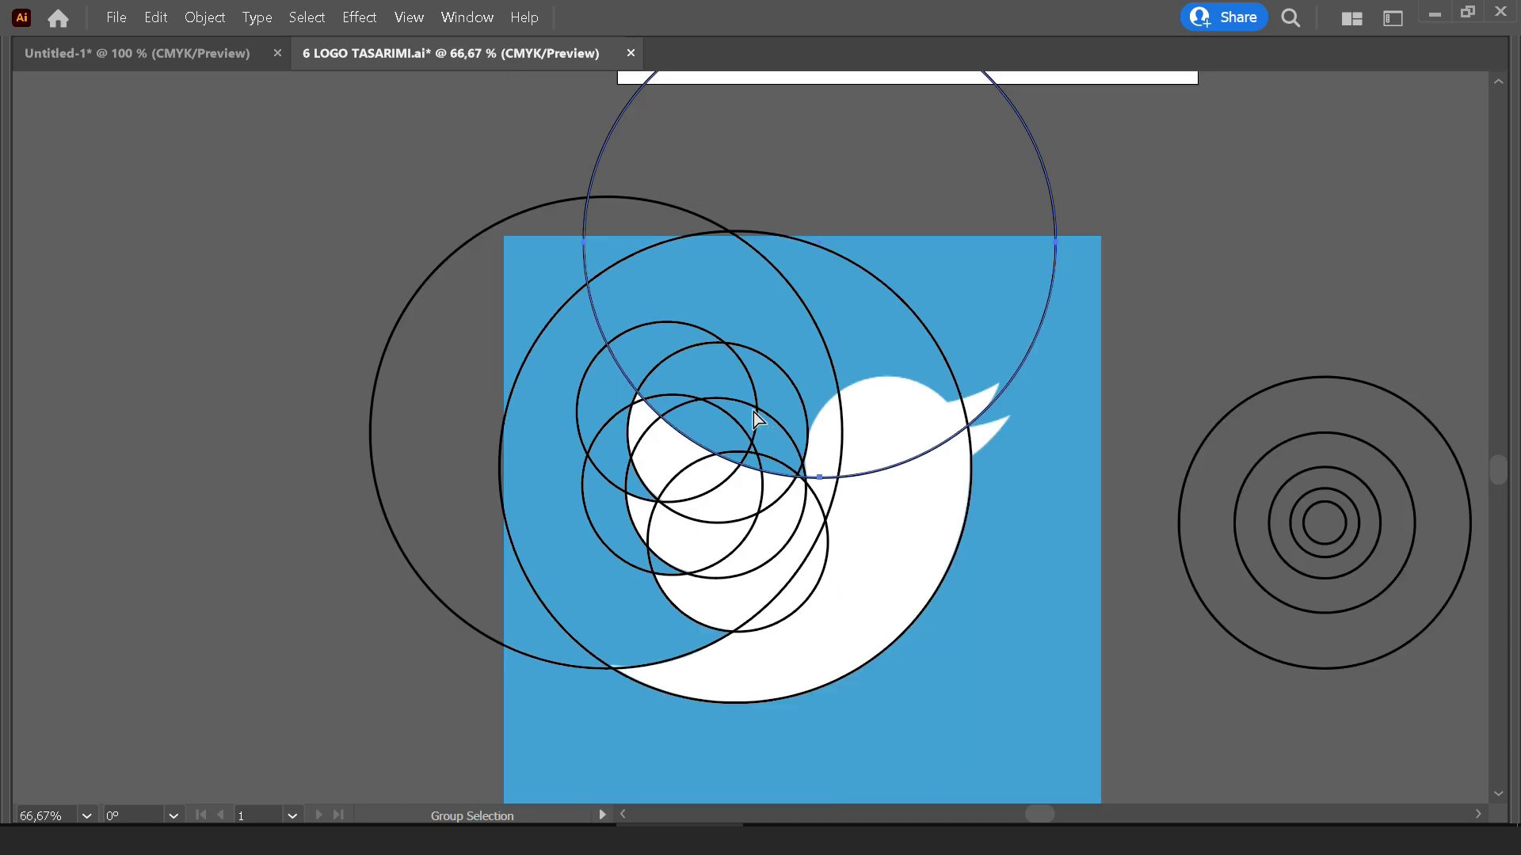
{"action": "left_click_drag", "start_coordinate": [808, 481], "coordinate": [555, 408]}
{"action": "left_click", "coordinate": [558, 406]}
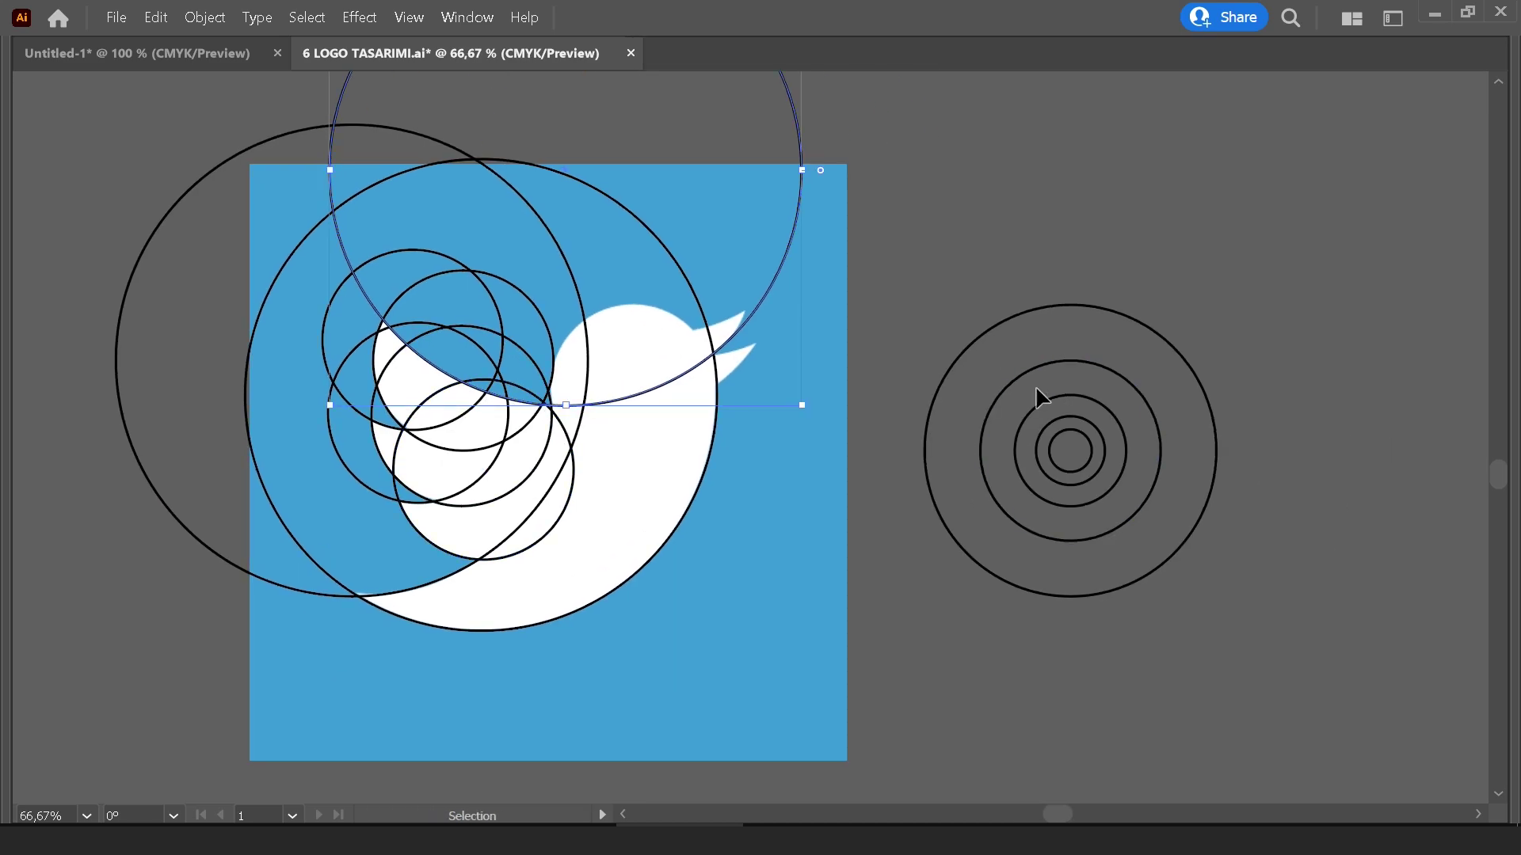
Copy a concentric ring onto the bird's head and narrow it to fit
{"action": "left_click_drag", "start_coordinate": [1009, 390], "coordinate": [561, 363]}
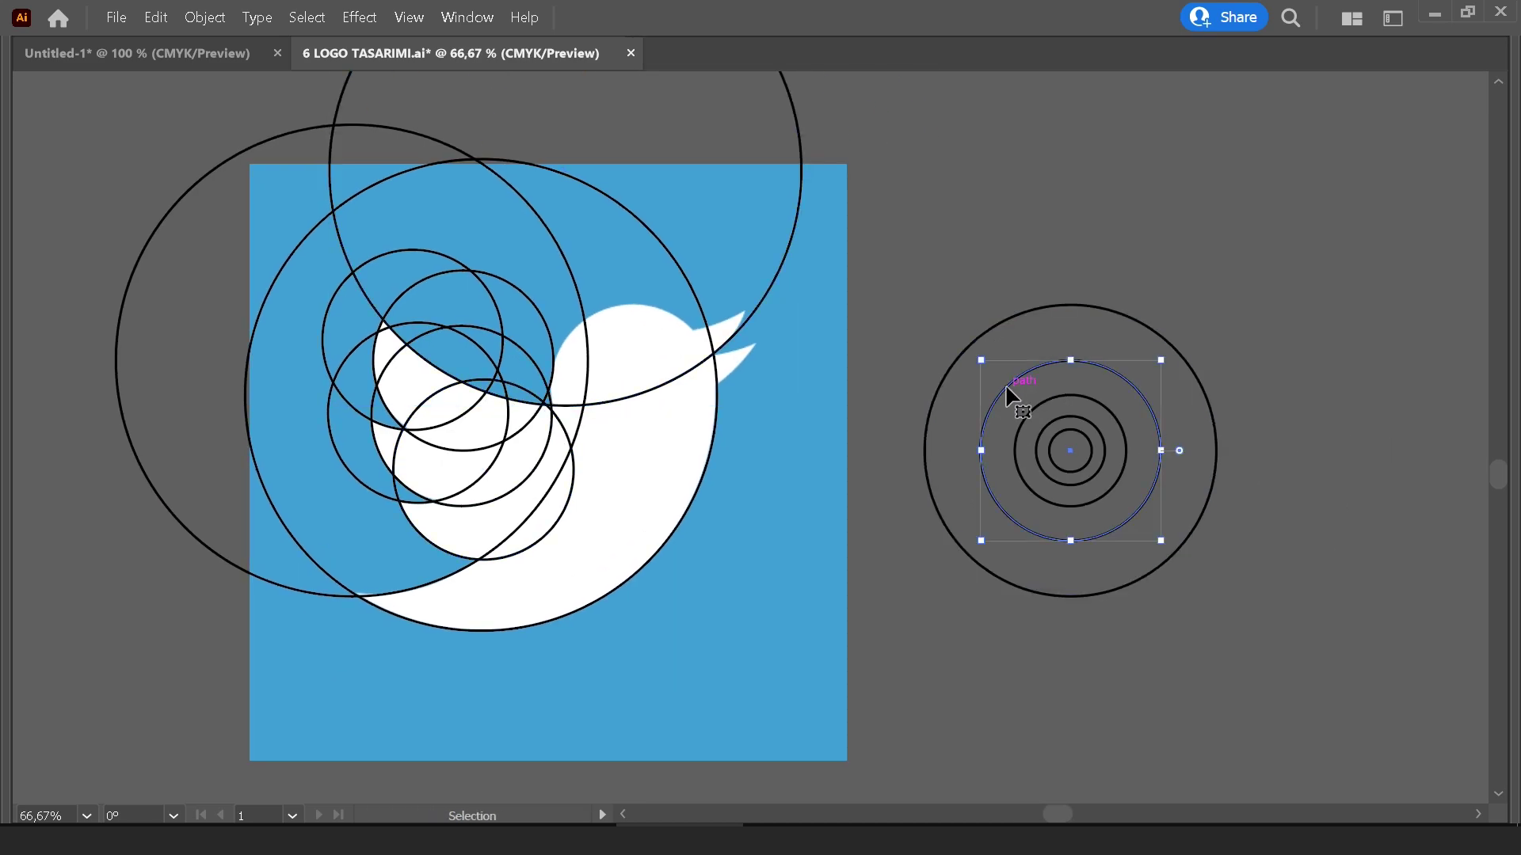
{"action": "scroll", "coordinate": [561, 363], "scroll_direction": "up", "scroll_amount": 4}
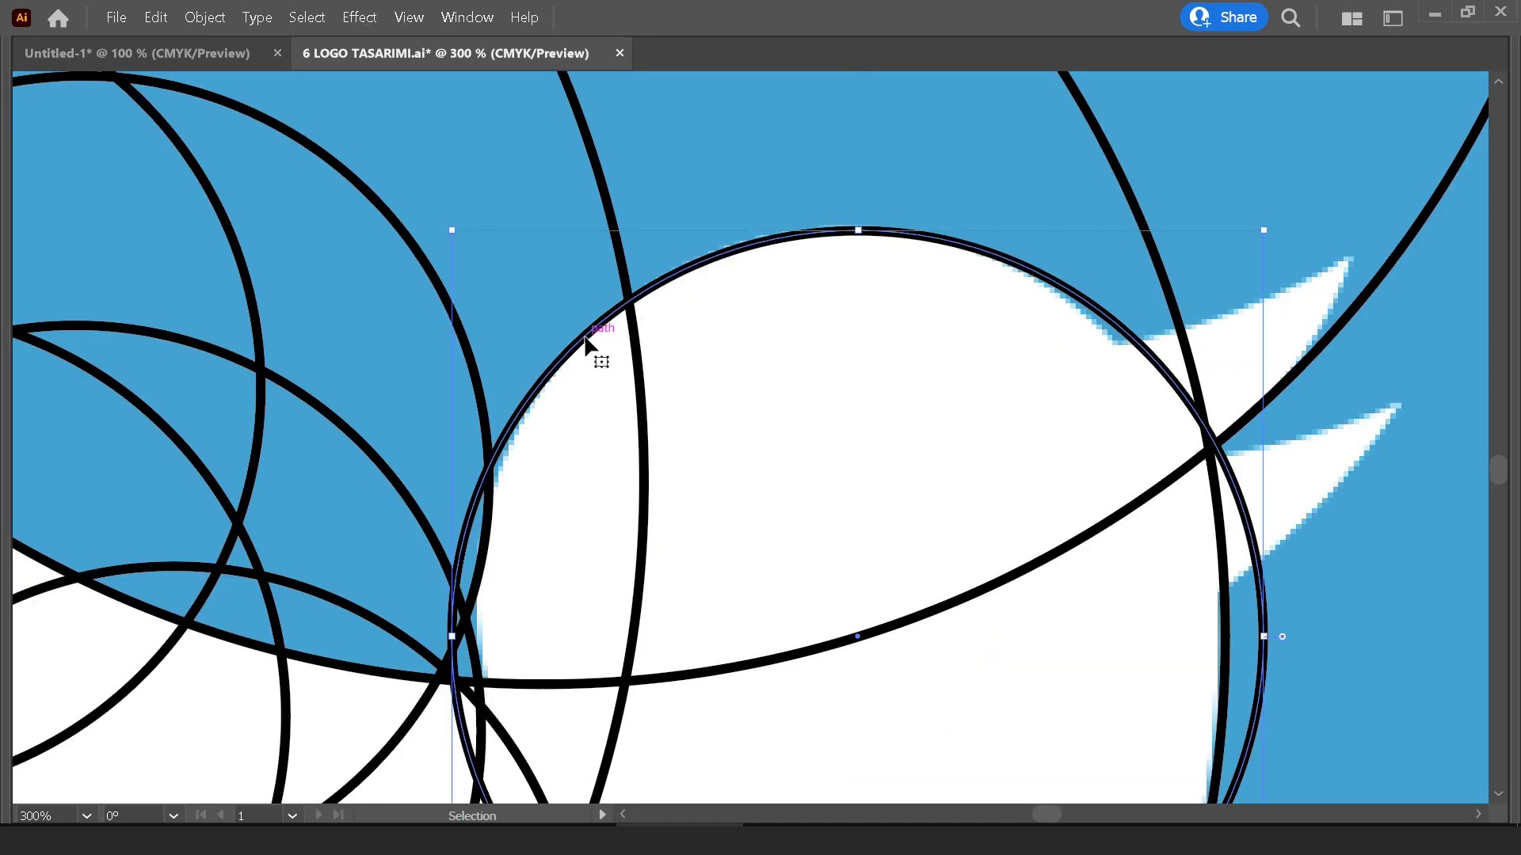
{"action": "scroll", "coordinate": [701, 270], "scroll_direction": "down", "scroll_amount": 1}
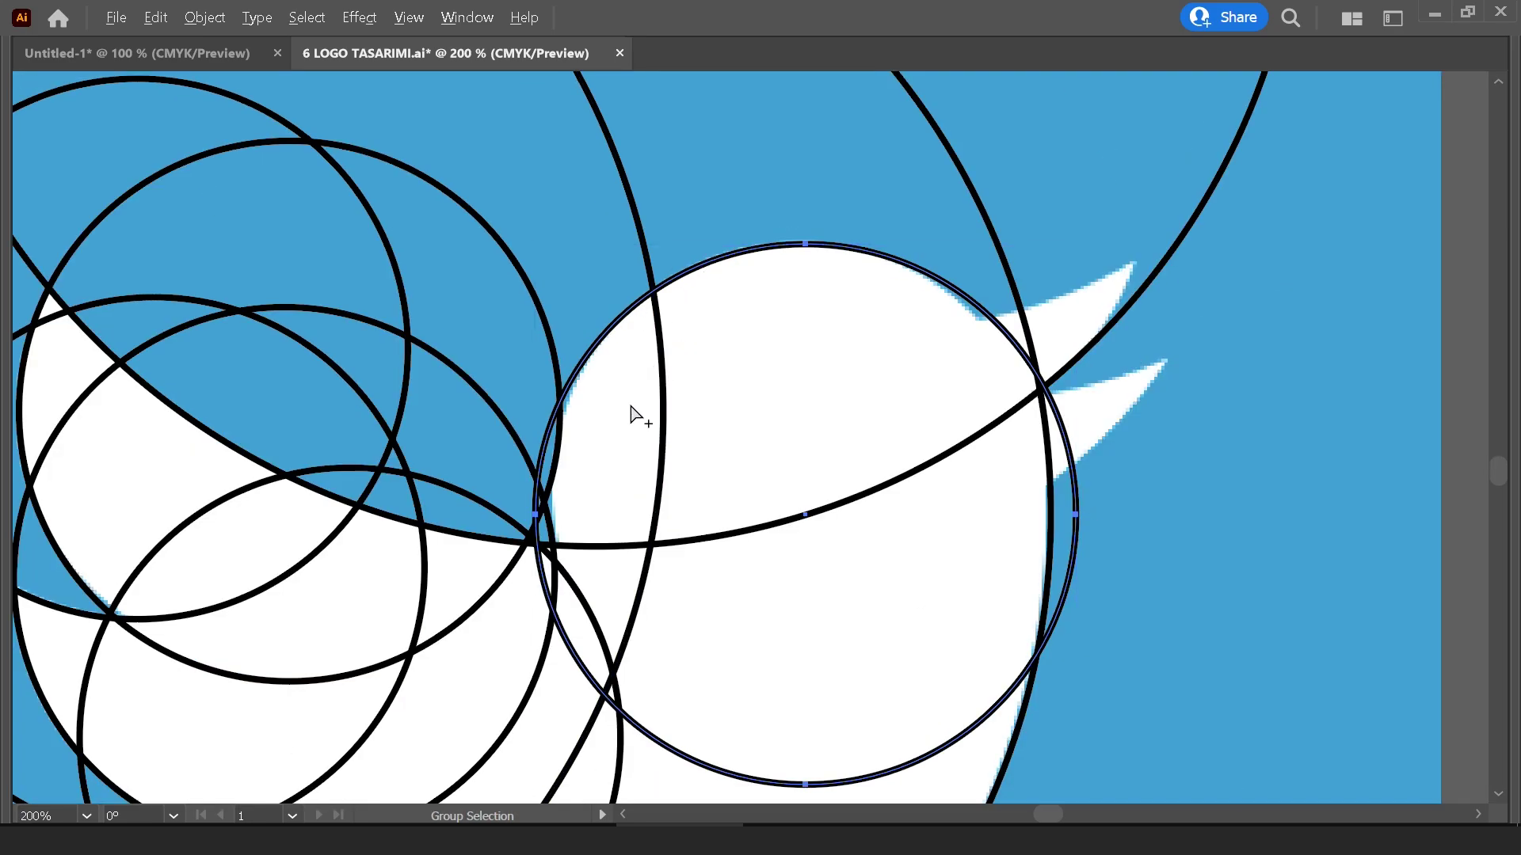
{"action": "scroll", "coordinate": [567, 435], "scroll_direction": "up", "scroll_amount": 1}
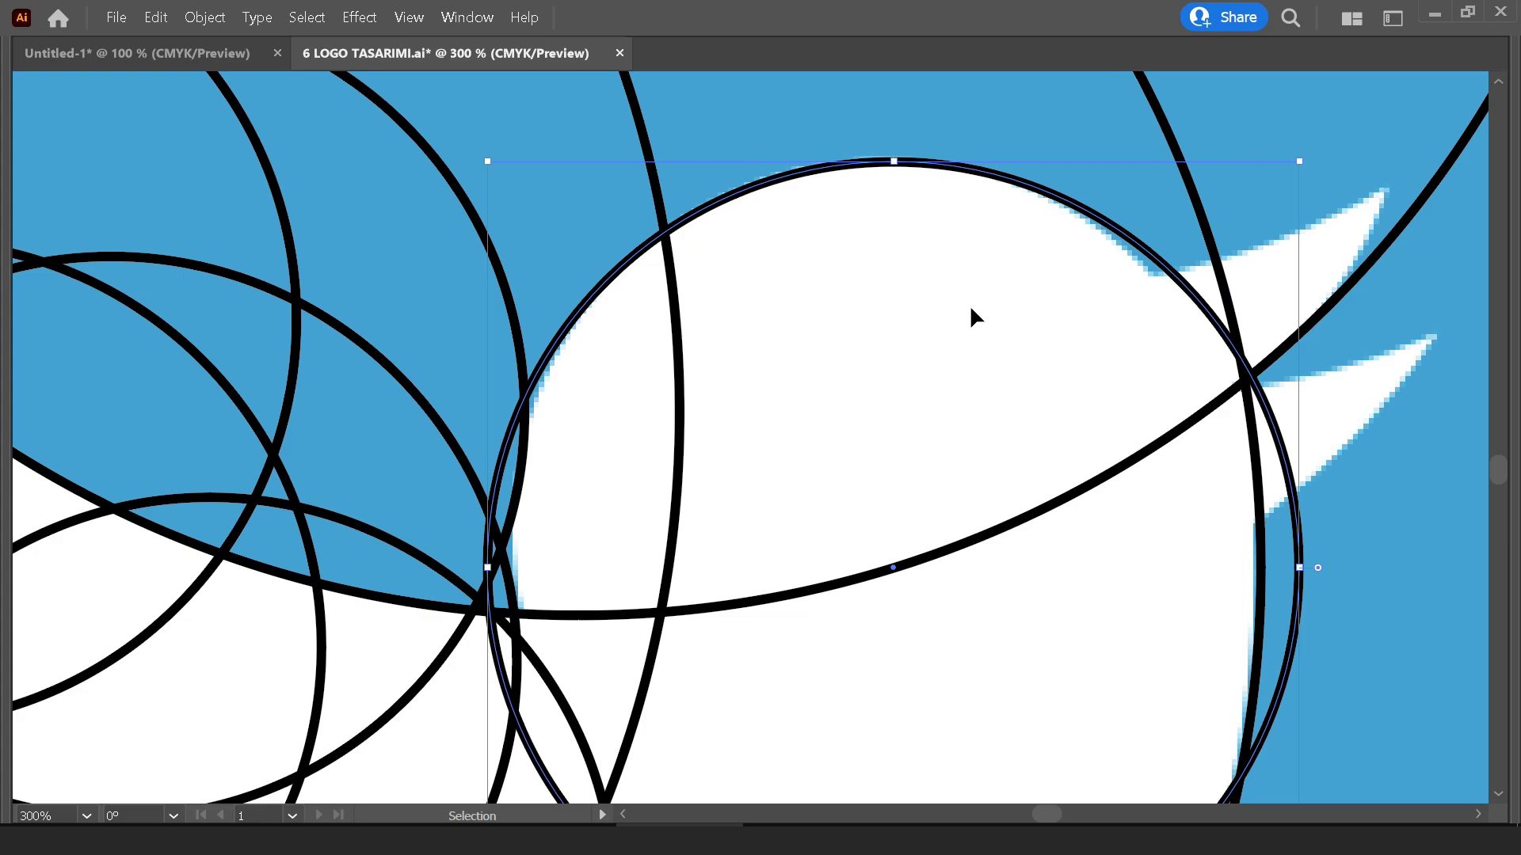
{"action": "left_click_drag", "start_coordinate": [487, 574], "coordinate": [525, 570]}
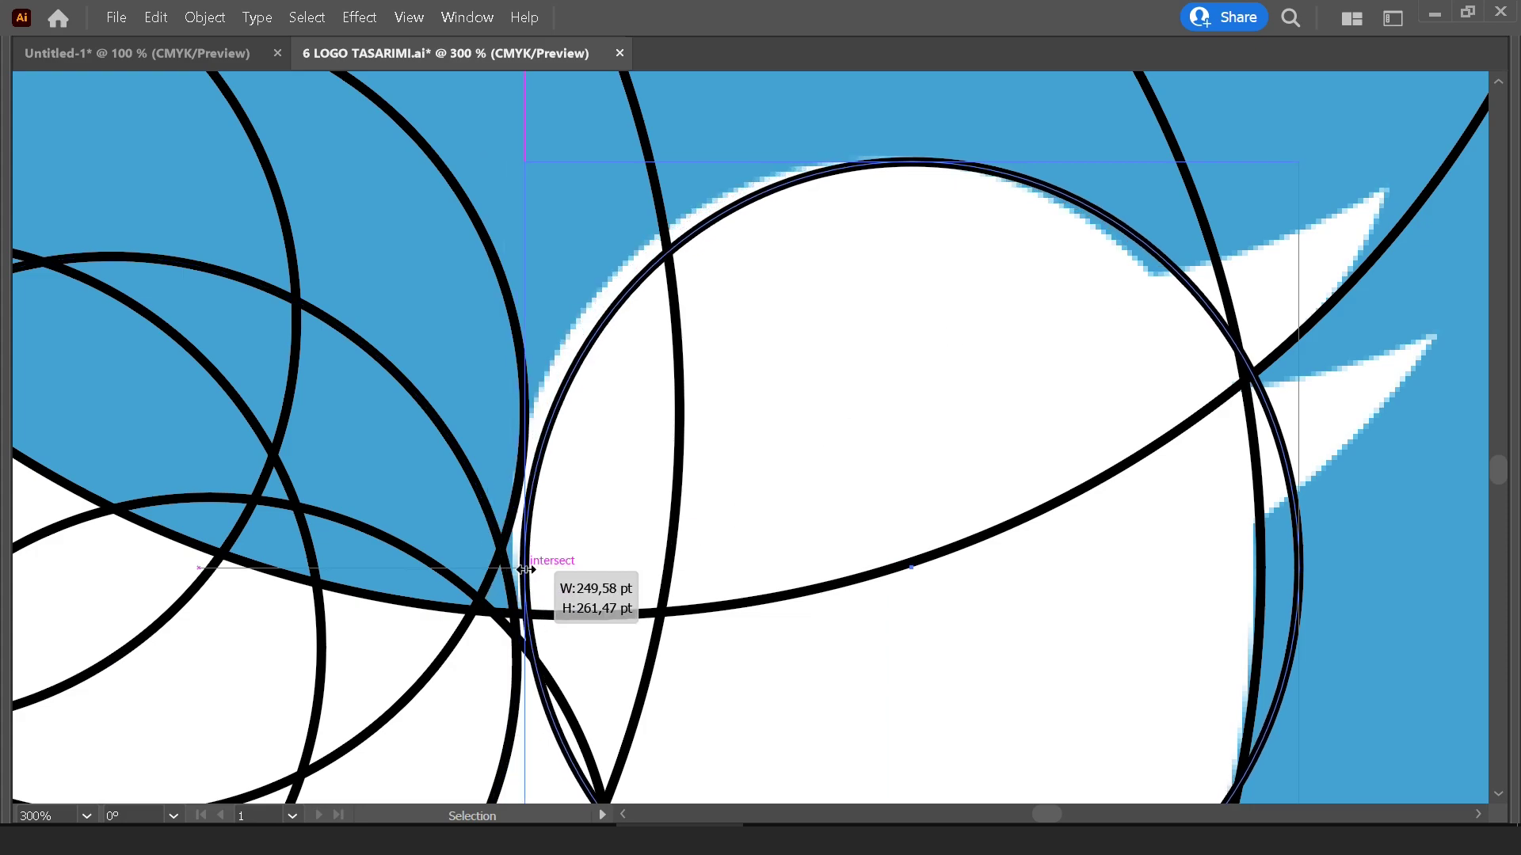
{"action": "scroll", "coordinate": [698, 408], "scroll_direction": "down", "scroll_amount": 3}
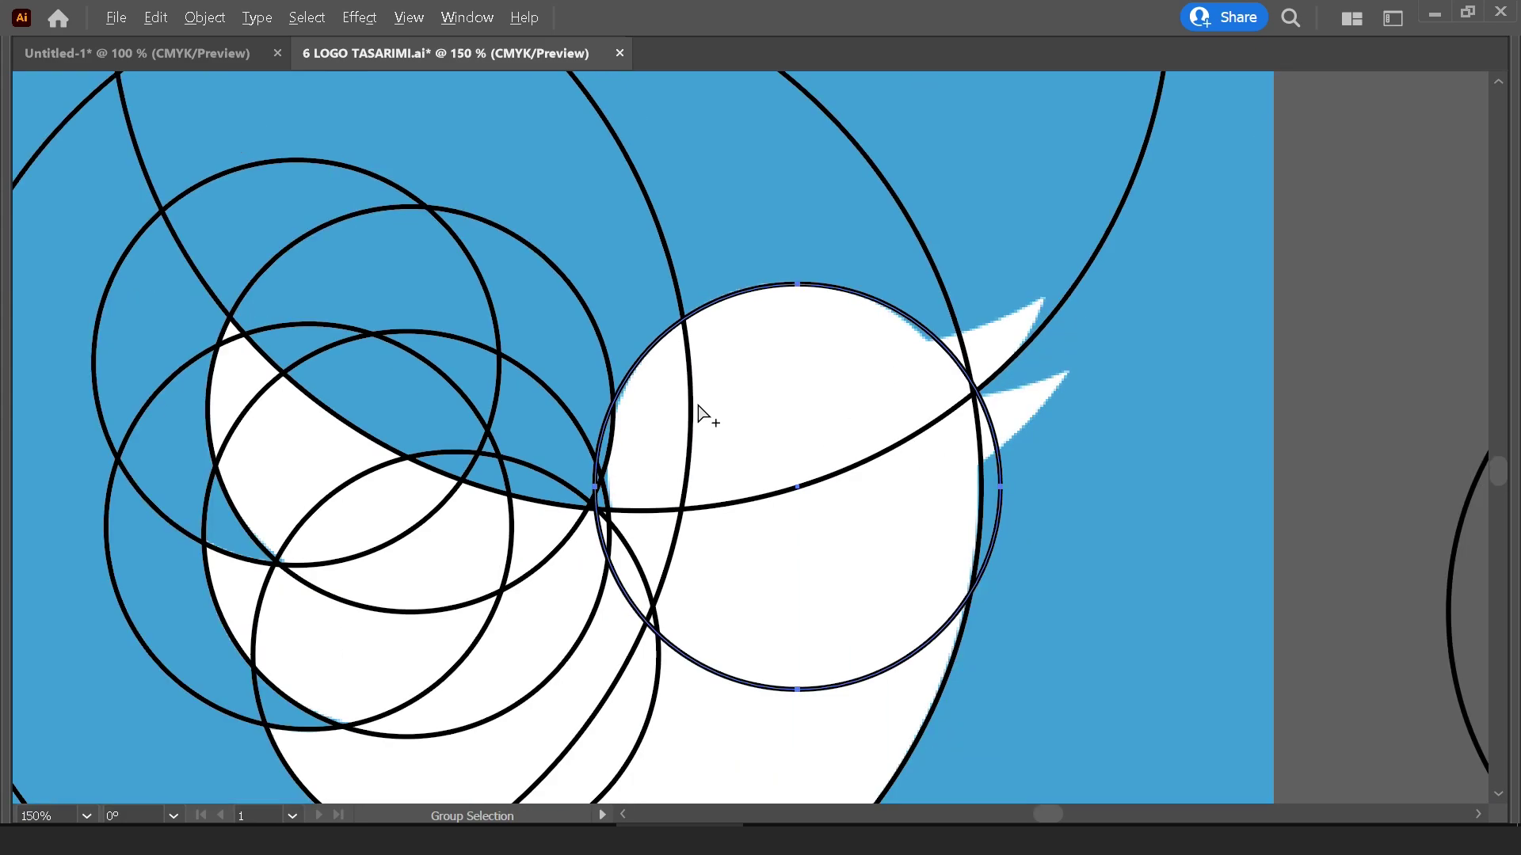
{"action": "scroll", "coordinate": [698, 408], "scroll_direction": "up", "scroll_amount": 1}
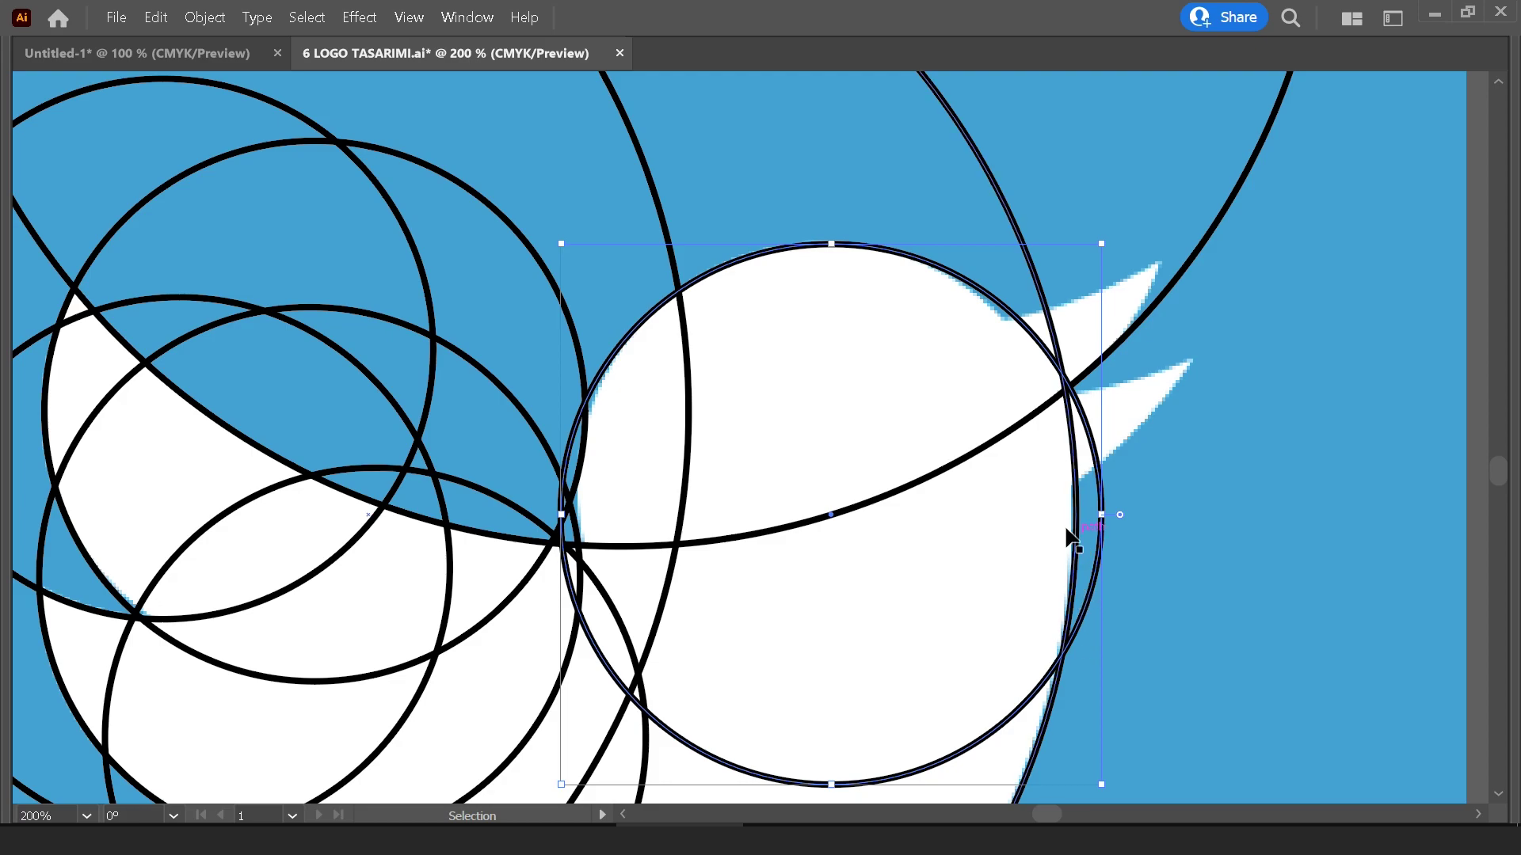
{"action": "scroll", "coordinate": [1069, 539], "scroll_direction": "down", "scroll_amount": 1}
{"action": "scroll", "coordinate": [967, 499], "scroll_direction": "up", "scroll_amount": 1}
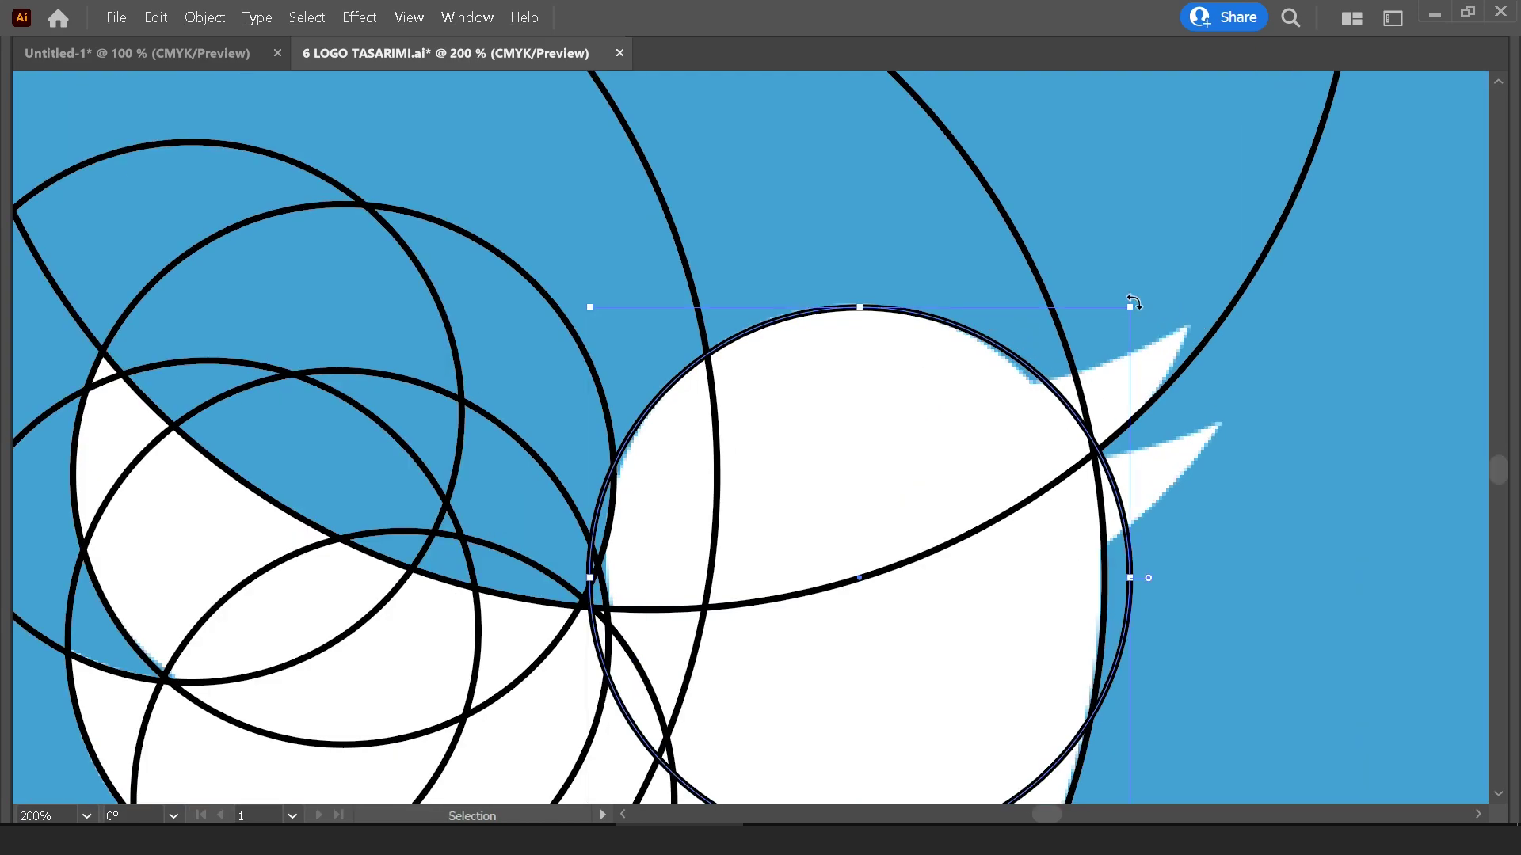
{"action": "scroll", "coordinate": [1112, 312], "scroll_direction": "down", "scroll_amount": 2}
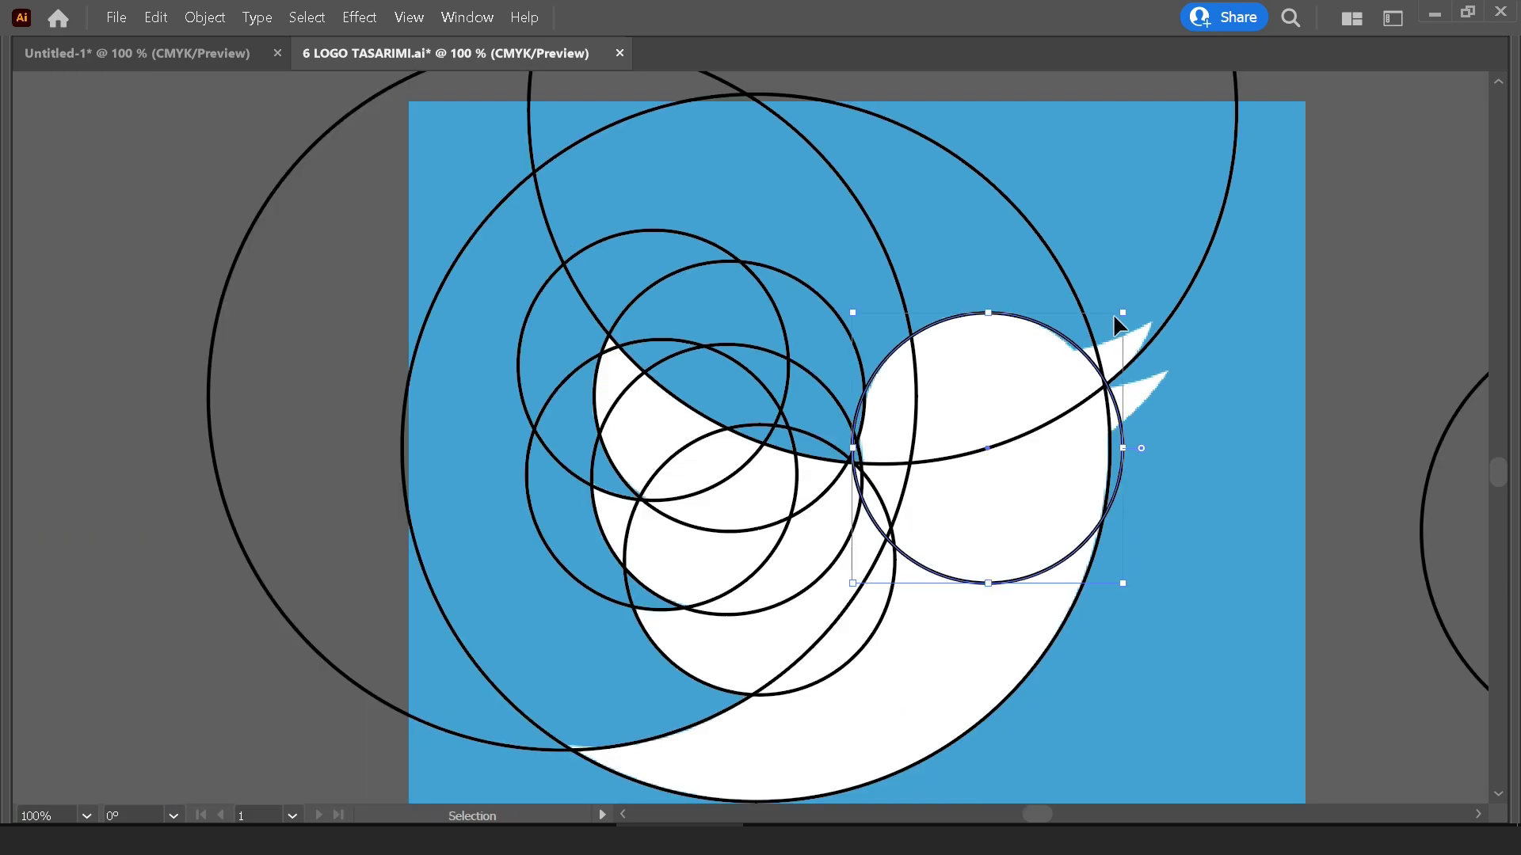
{"action": "left_click", "coordinate": [1131, 250]}
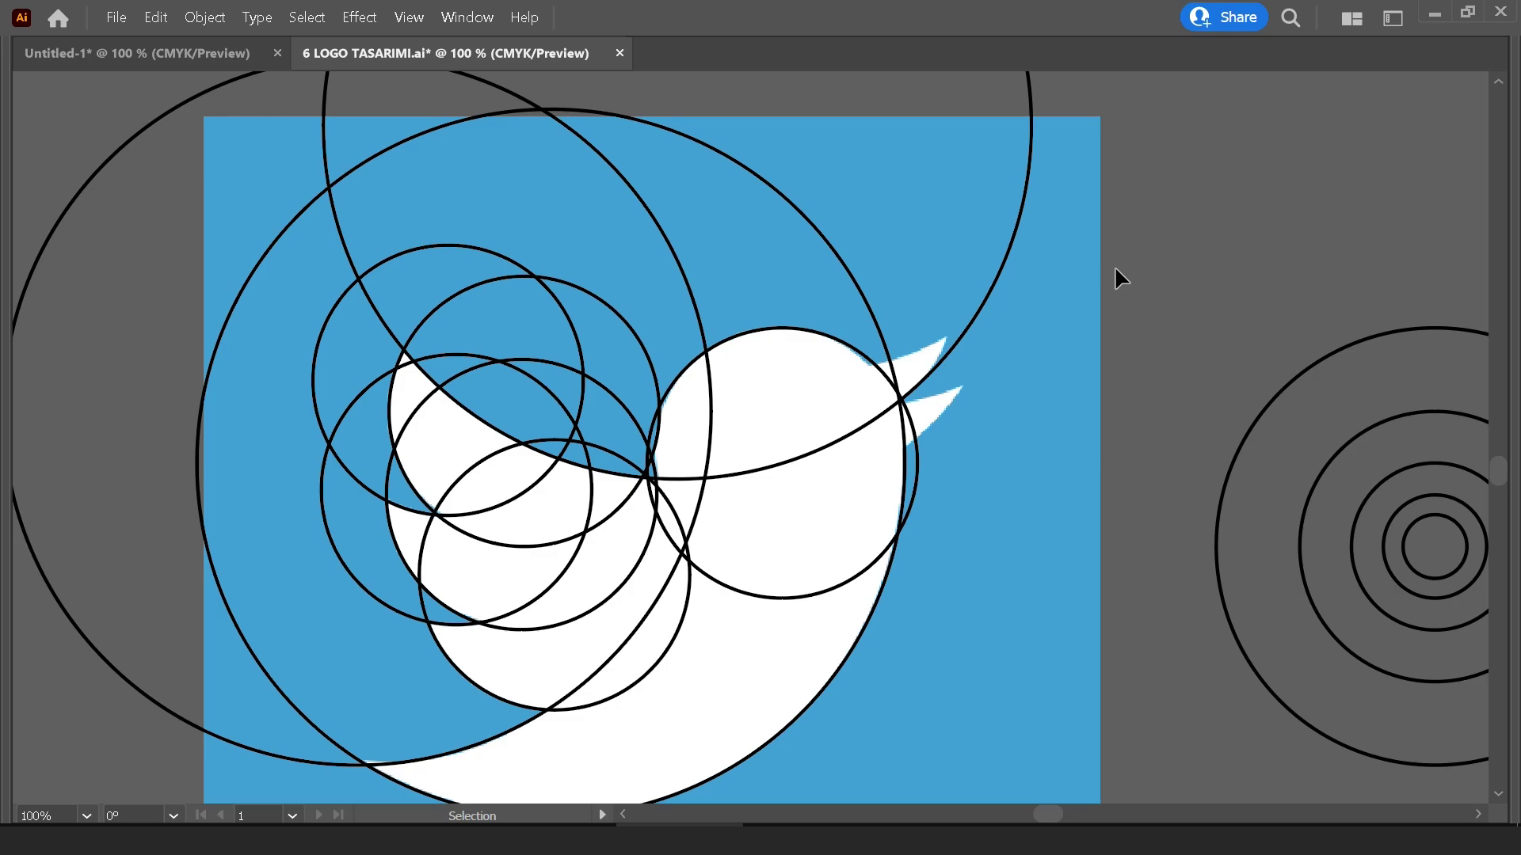
Try resizing the head circle, then undo the change
{"action": "scroll", "coordinate": [820, 463], "scroll_direction": "up", "scroll_amount": 2}
{"action": "left_click", "coordinate": [935, 651]}
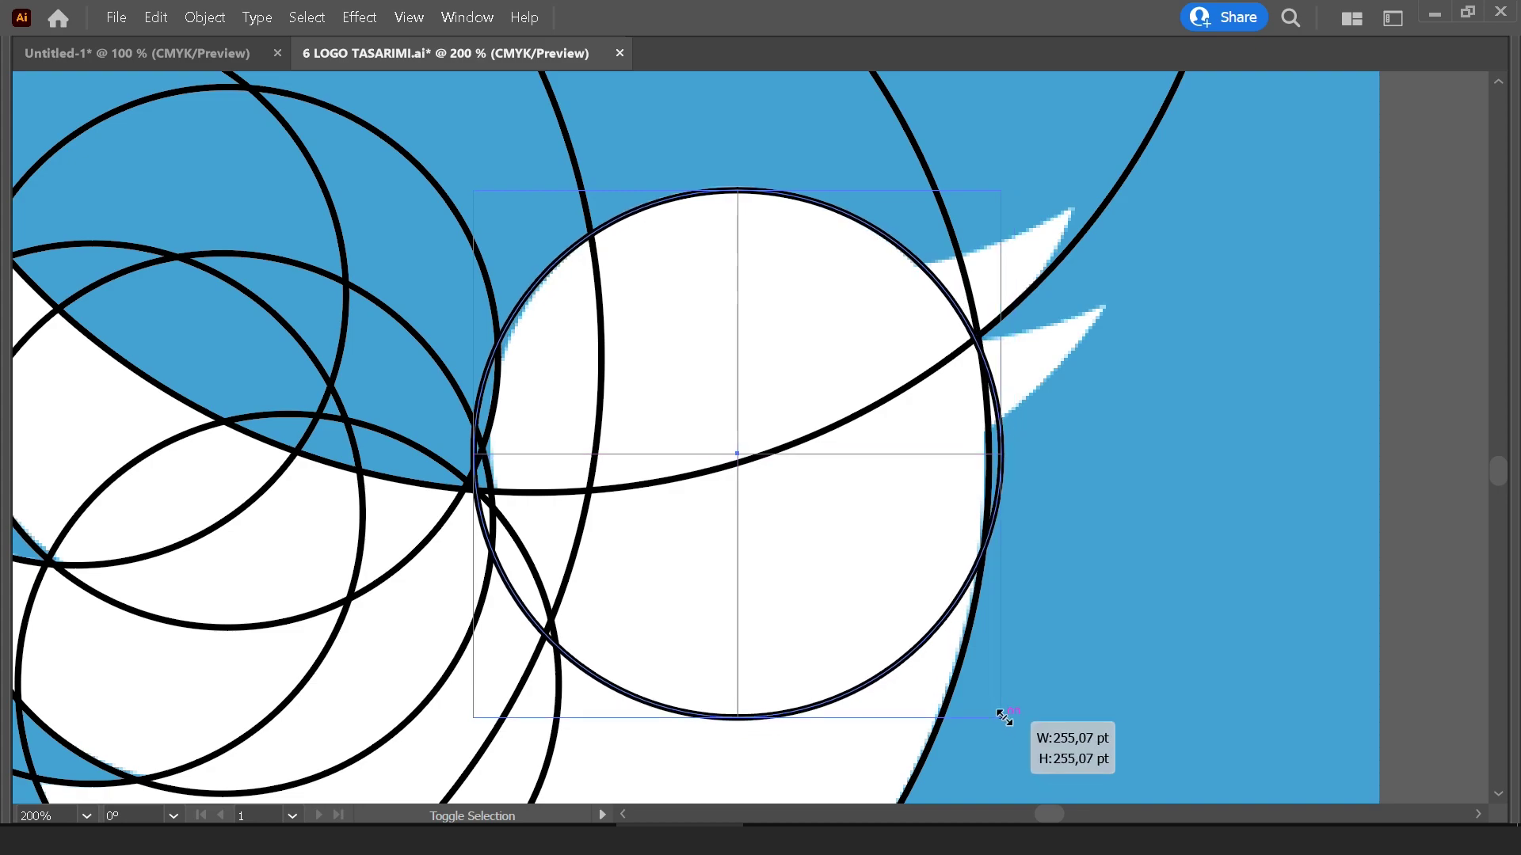
{"action": "left_click_drag", "start_coordinate": [1017, 735], "coordinate": [988, 703]}
{"action": "key", "text": "ctrl+z"}
{"action": "scroll", "coordinate": [753, 320], "scroll_direction": "down", "scroll_amount": 2}
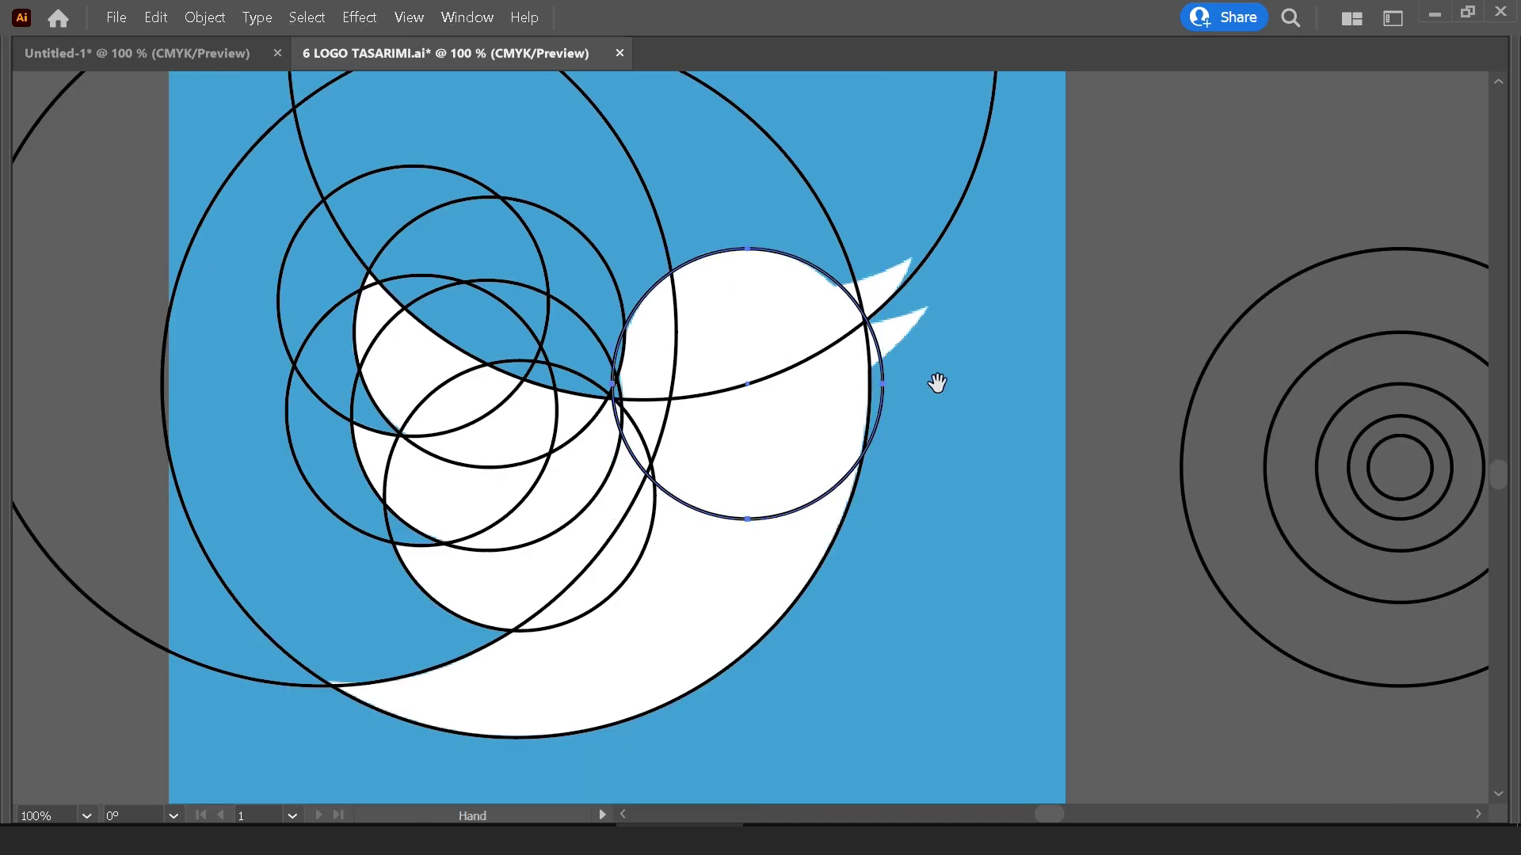
{"action": "left_click_drag", "start_coordinate": [935, 384], "coordinate": [849, 496]}
{"action": "scroll", "coordinate": [863, 478], "scroll_direction": "up", "scroll_amount": 1}
{"action": "key", "text": "v"}
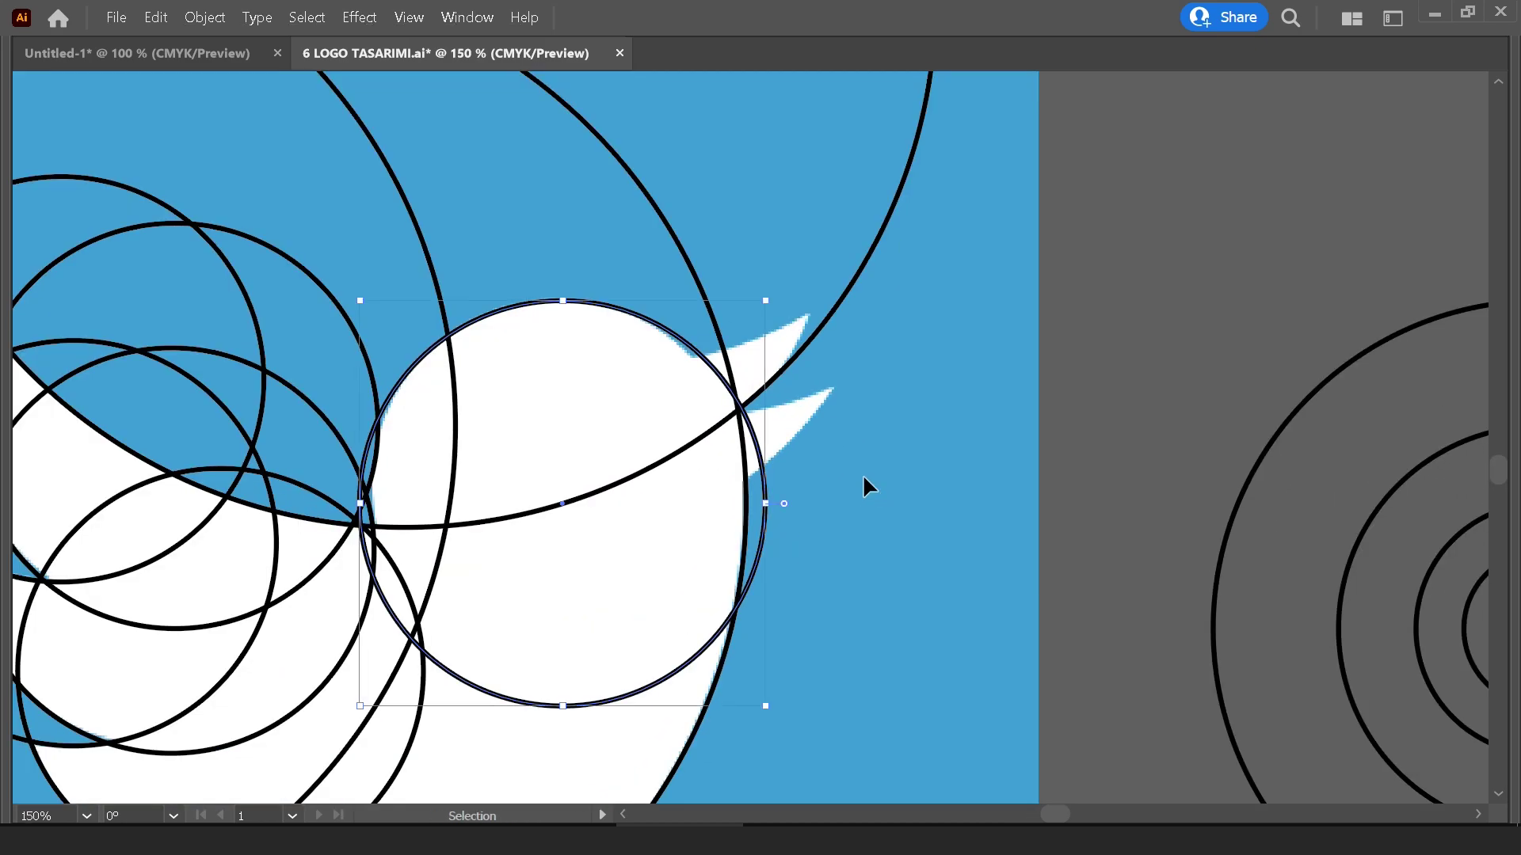
Alt-drag two copies of the head circle toward the beak
{"action": "mouse_move", "coordinate": [750, 584]}
{"action": "left_mouse_down"}
{"action": "mouse_move", "coordinate": [814, 324]}
{"action": "mouse_move", "coordinate": [804, 339]}
{"action": "mouse_move", "coordinate": [866, 247]}
{"action": "mouse_move", "coordinate": [936, 298]}
{"action": "left_mouse_up"}
{"action": "scroll", "coordinate": [782, 441], "scroll_direction": "up", "scroll_amount": 3}
{"action": "mouse_move", "coordinate": [831, 395]}
{"action": "left_mouse_down"}
{"action": "mouse_move", "coordinate": [792, 470]}
{"action": "mouse_move", "coordinate": [659, 564]}
{"action": "left_mouse_up"}
{"action": "scroll", "coordinate": [659, 564], "scroll_direction": "down", "scroll_amount": 3}
{"action": "scroll", "coordinate": [696, 493], "scroll_direction": "down", "scroll_amount": 2}
{"action": "scroll", "coordinate": [730, 459], "scroll_direction": "up", "scroll_amount": 1}
Zoom out to check, then marquee-select every construction circle over the bird and restore the panels
{"action": "scroll", "coordinate": [568, 450], "scroll_direction": "up", "scroll_amount": 3}
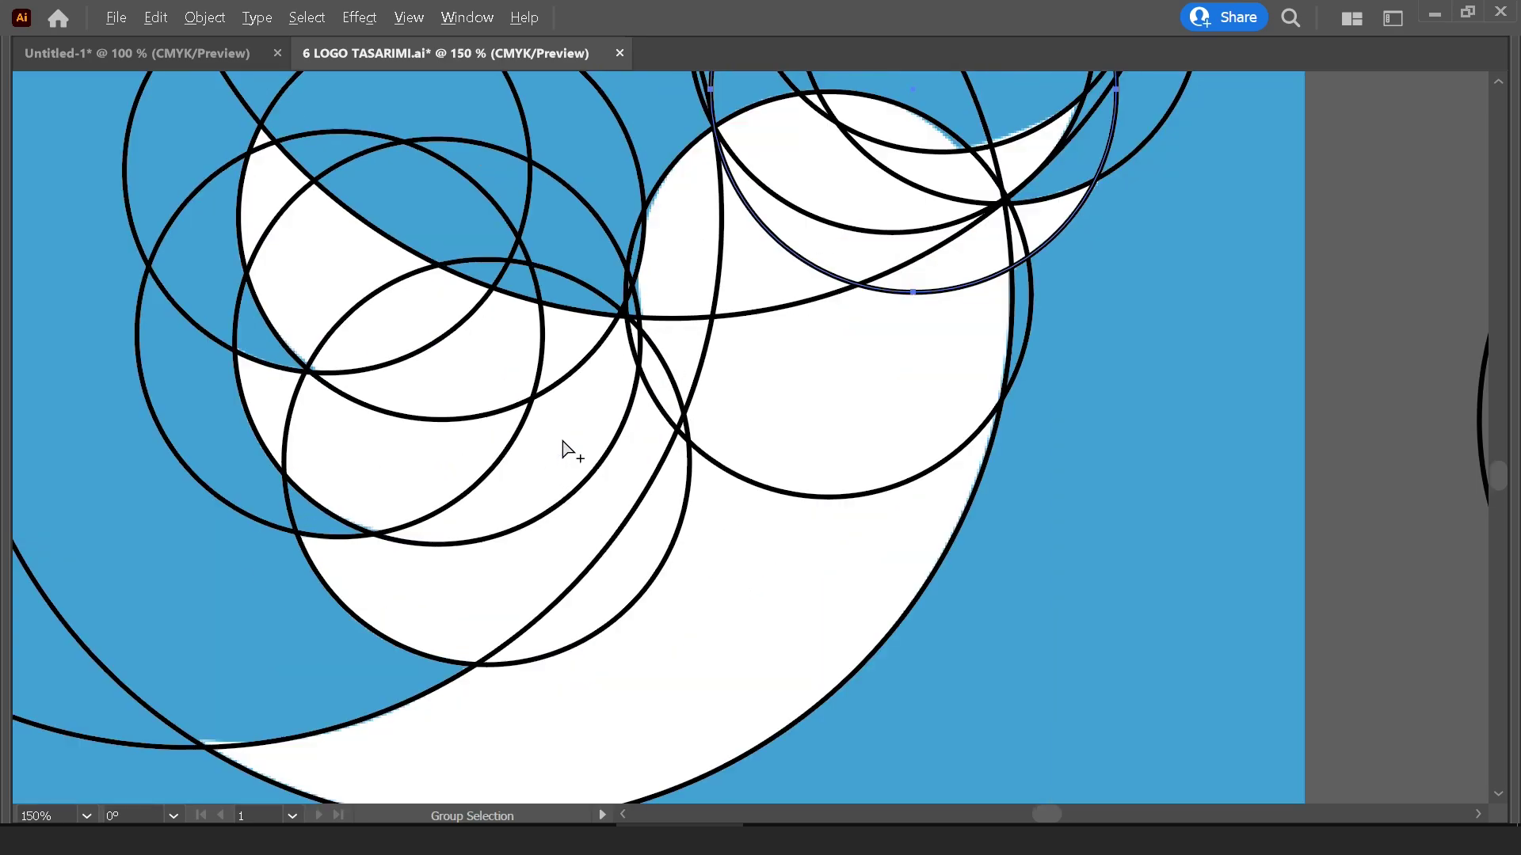
{"action": "scroll", "coordinate": [563, 449], "scroll_direction": "down", "scroll_amount": 1}
{"action": "scroll", "coordinate": [723, 305], "scroll_direction": "down", "scroll_amount": 3}
{"action": "scroll", "coordinate": [465, 275], "scroll_direction": "down", "scroll_amount": 3}
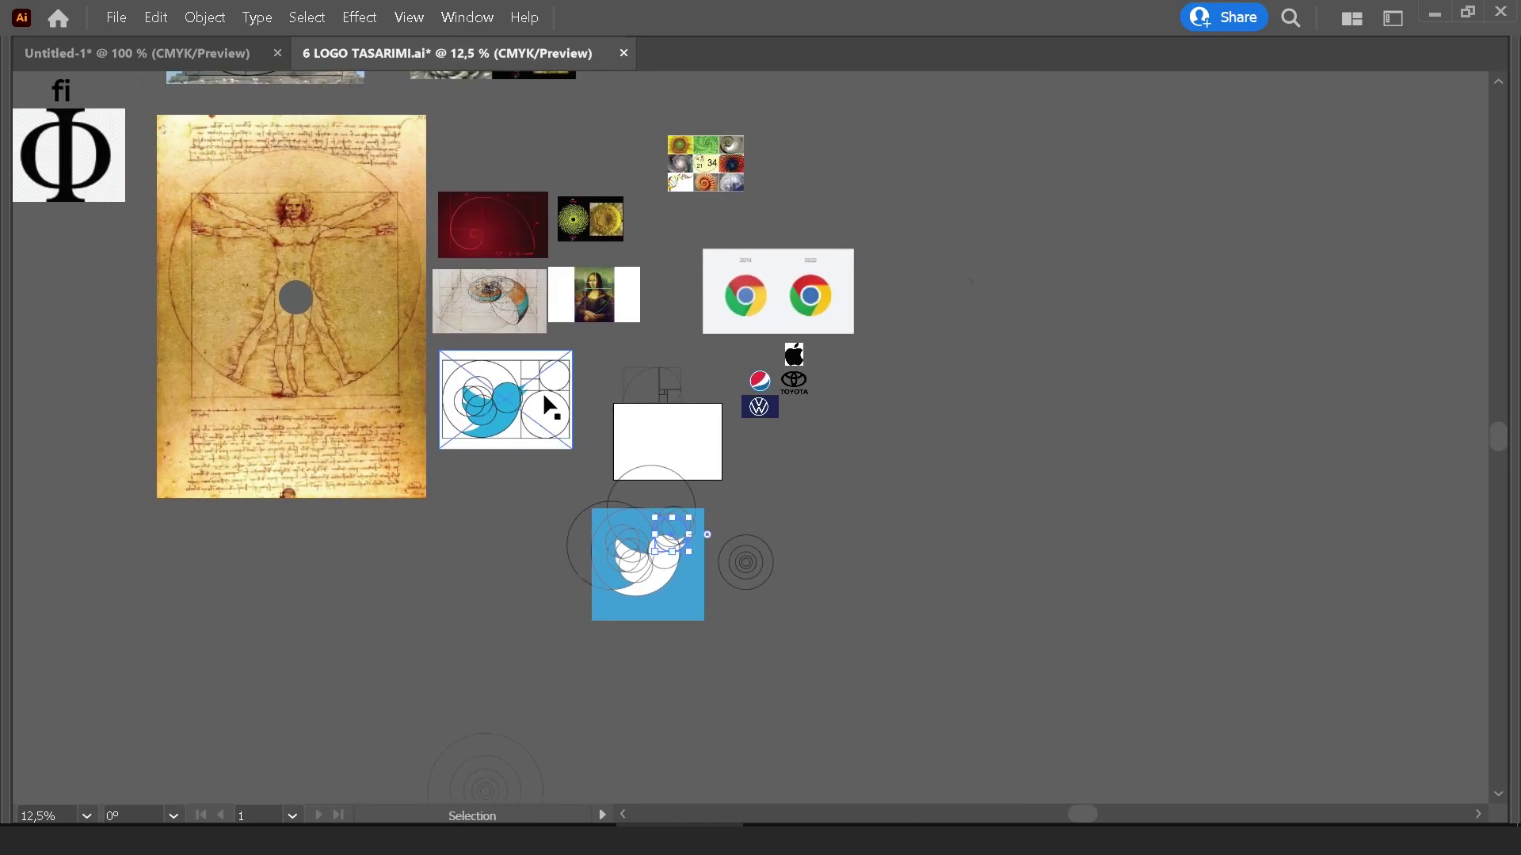
{"action": "scroll", "coordinate": [526, 401], "scroll_direction": "up", "scroll_amount": 5}
{"action": "scroll", "coordinate": [403, 423], "scroll_direction": "down", "scroll_amount": 2}
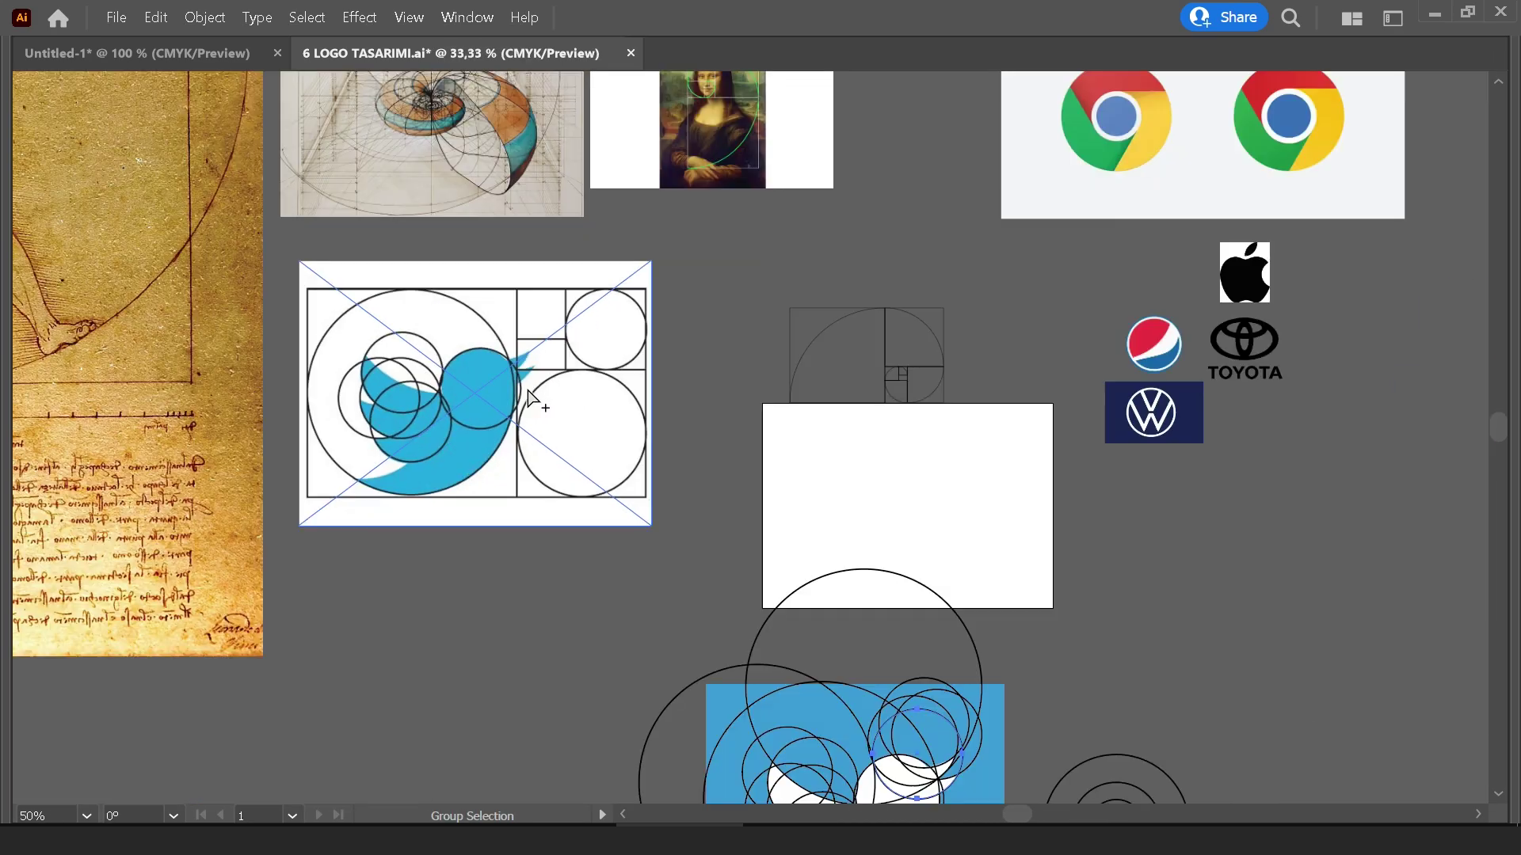
{"action": "left_click_drag", "start_coordinate": [855, 540], "coordinate": [743, 282]}
{"action": "scroll", "coordinate": [780, 602], "scroll_direction": "up", "scroll_amount": 2}
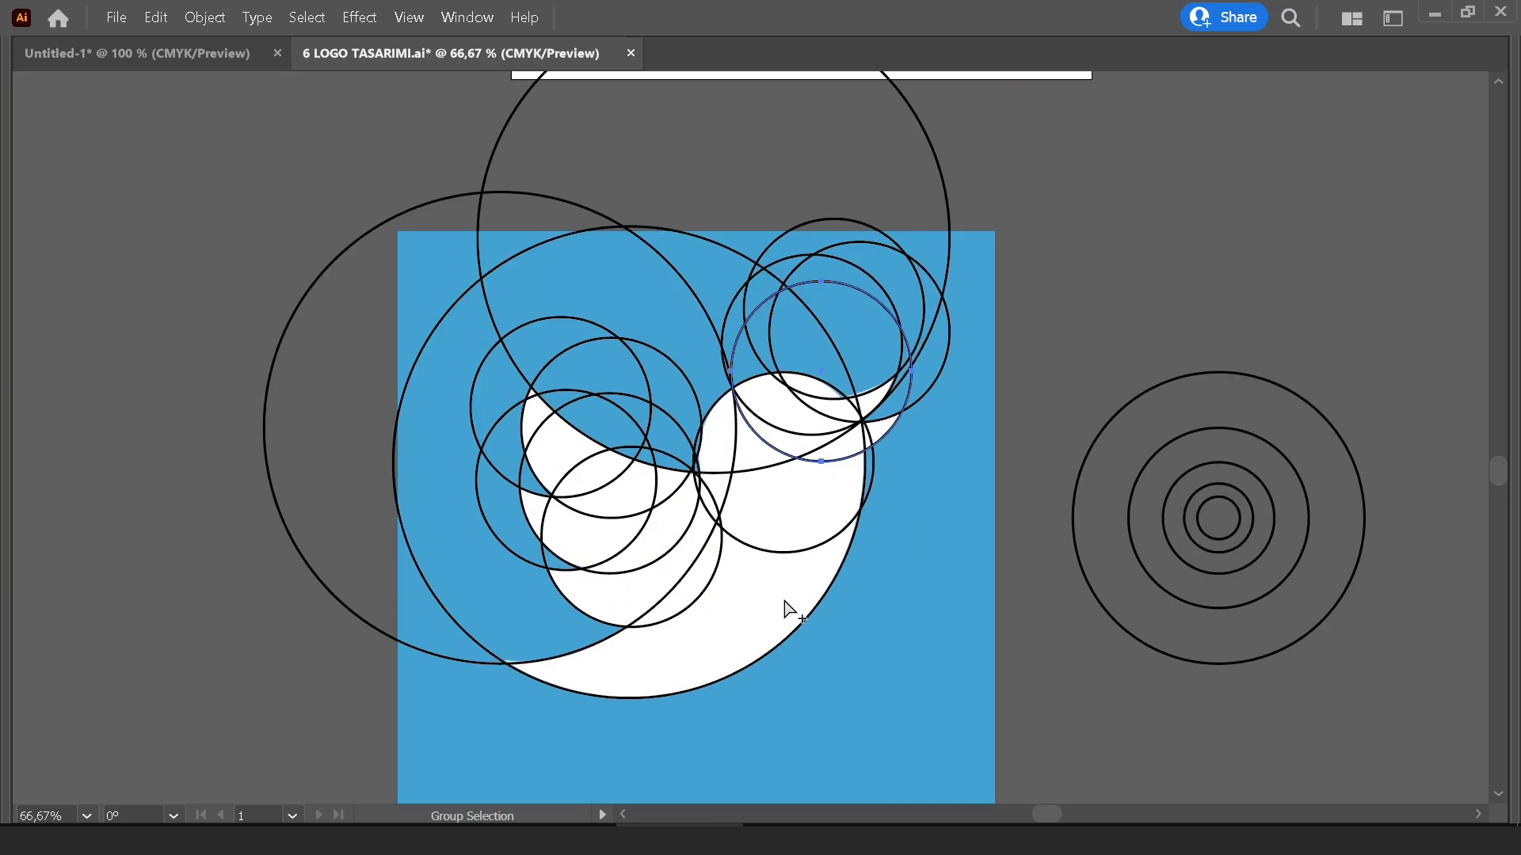
{"action": "scroll", "coordinate": [801, 480], "scroll_direction": "down", "scroll_amount": 1}
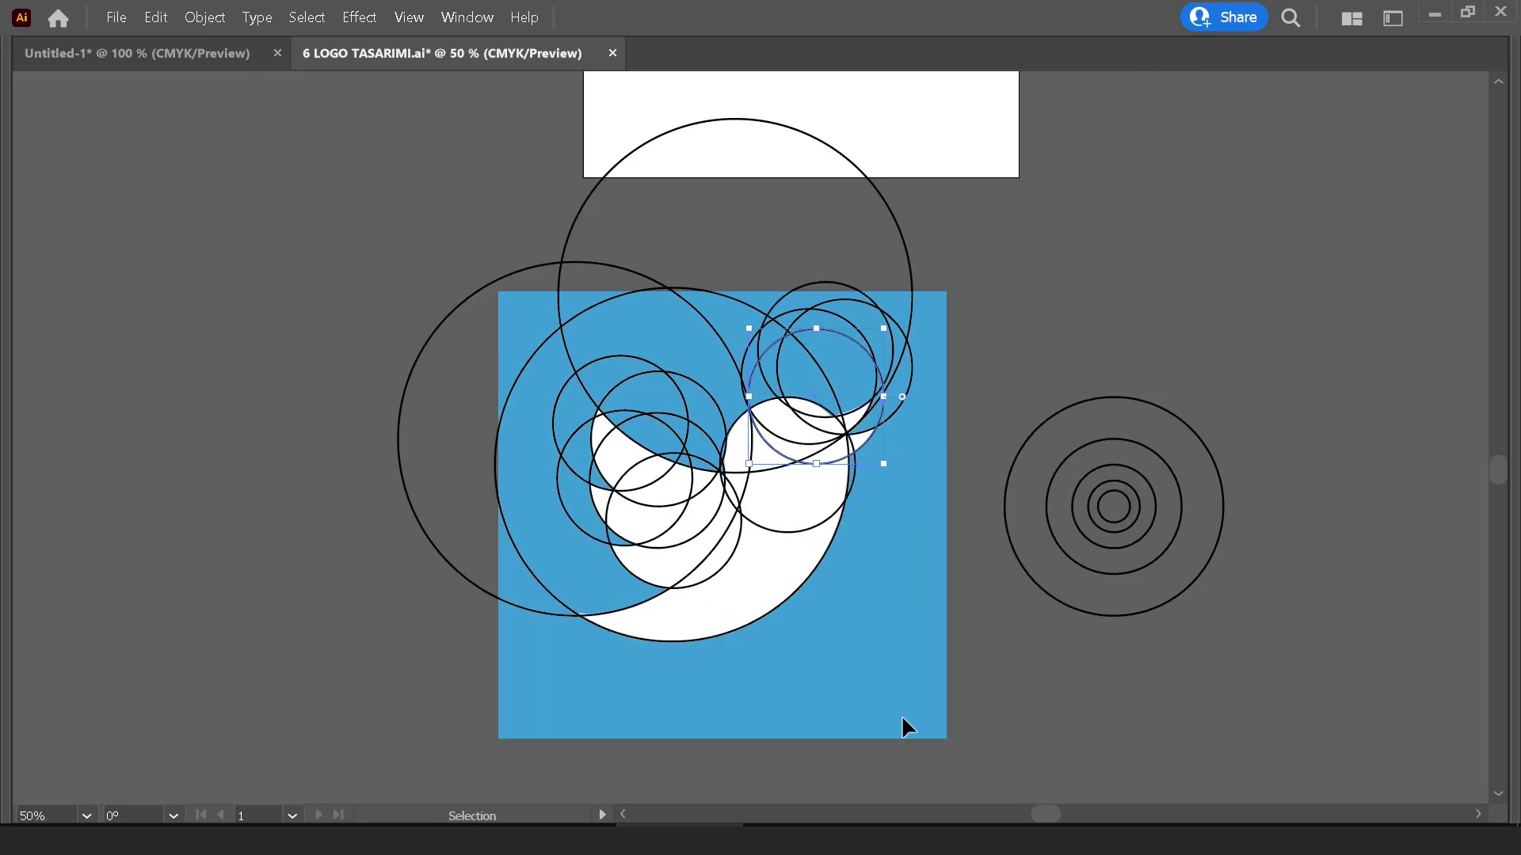
{"action": "left_click_drag", "start_coordinate": [385, 321], "coordinate": [380, 317]}
{"action": "key", "text": "Tab"}
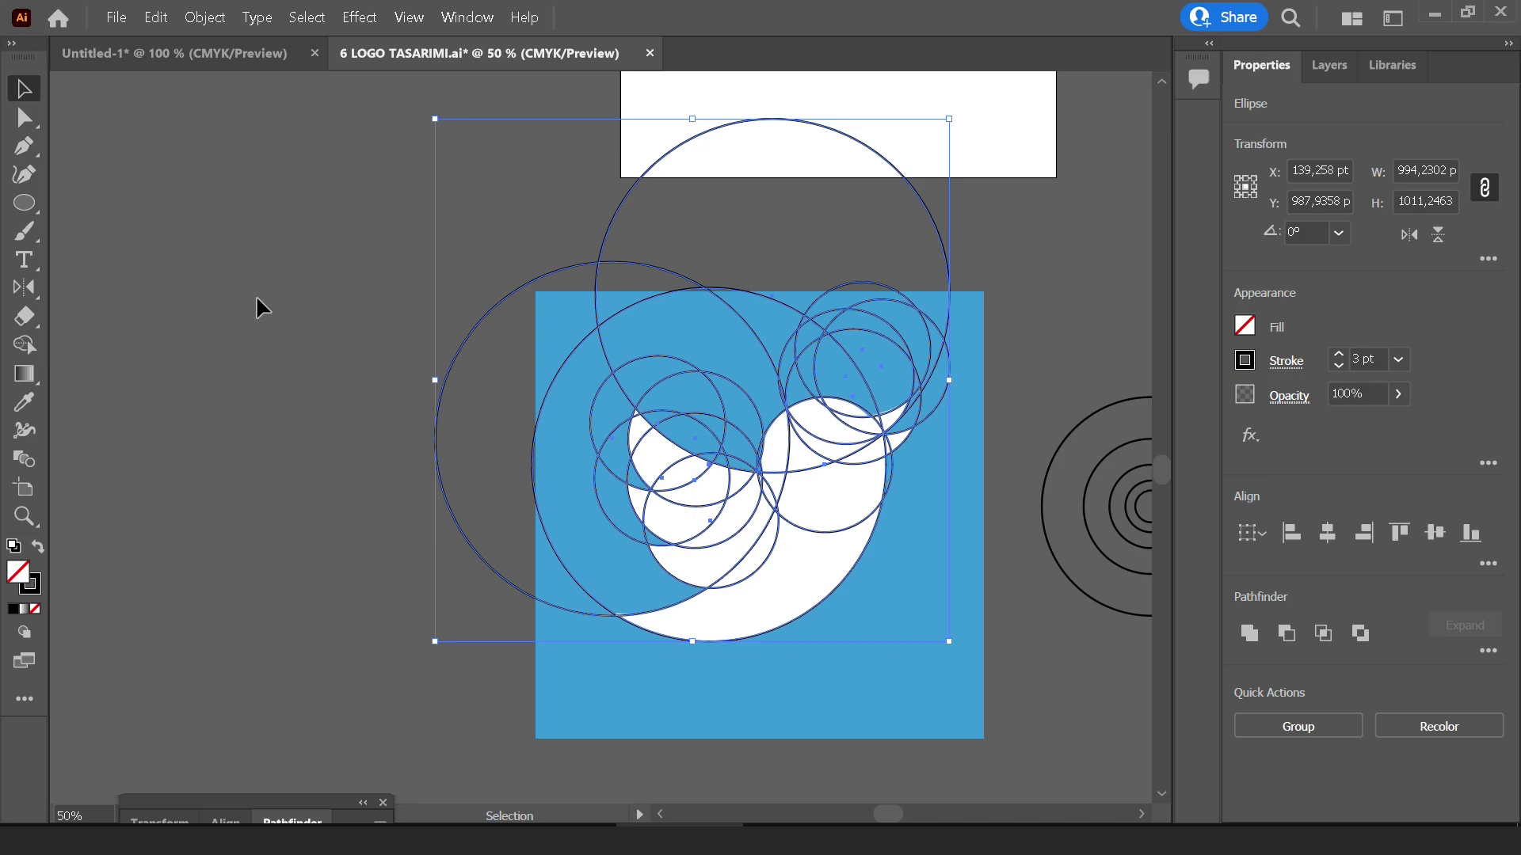
With Shape Builder, merge the head regions and the body crescent into one shape
{"action": "left_click", "coordinate": [24, 346]}
{"action": "scroll", "coordinate": [820, 518], "scroll_direction": "up", "scroll_amount": 2}
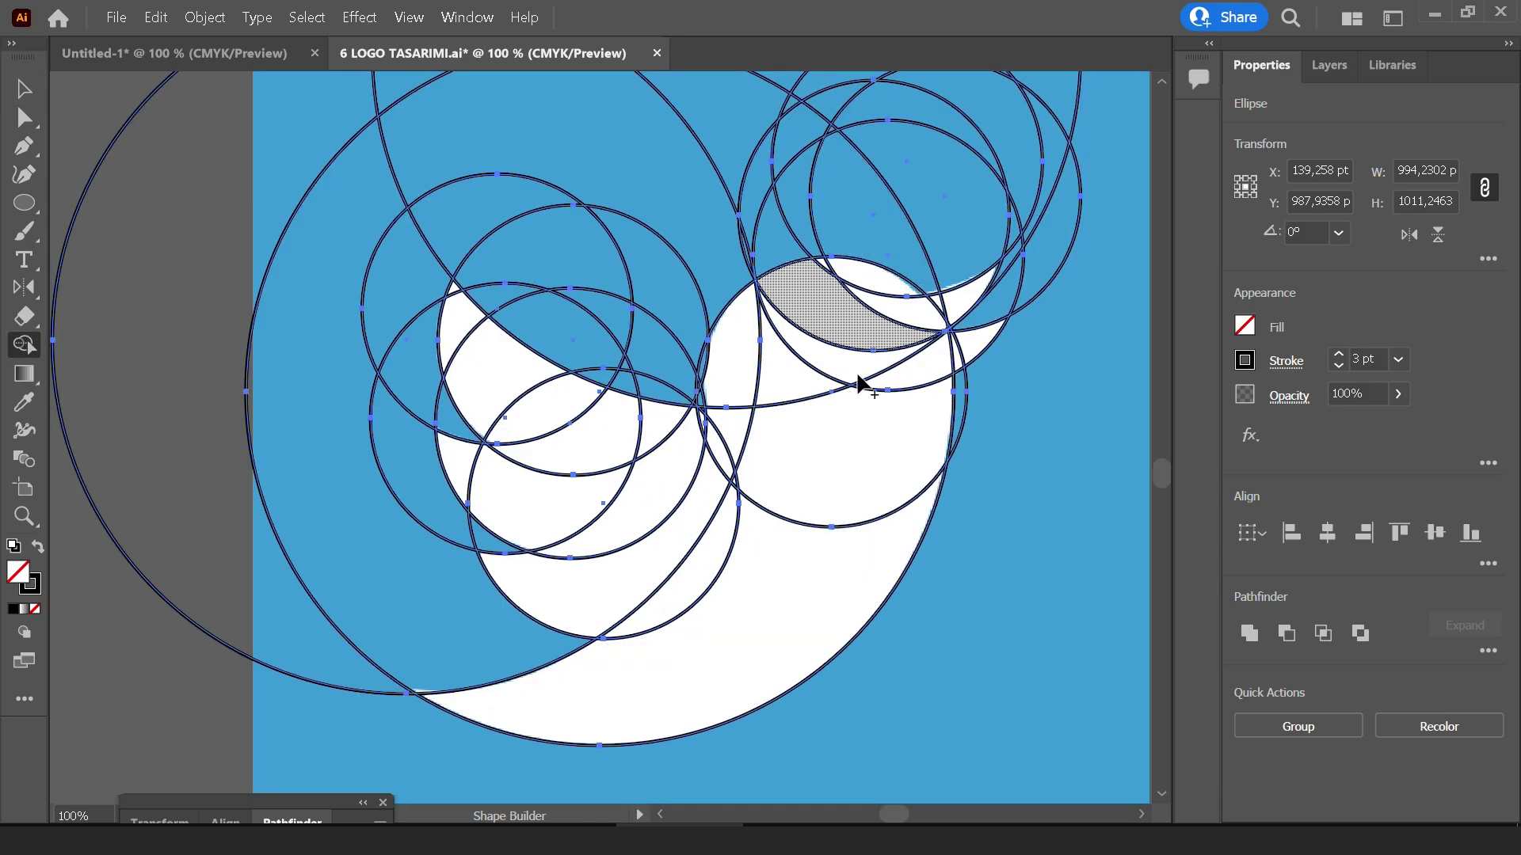
{"action": "scroll", "coordinate": [871, 423], "scroll_direction": "up", "scroll_amount": 1}
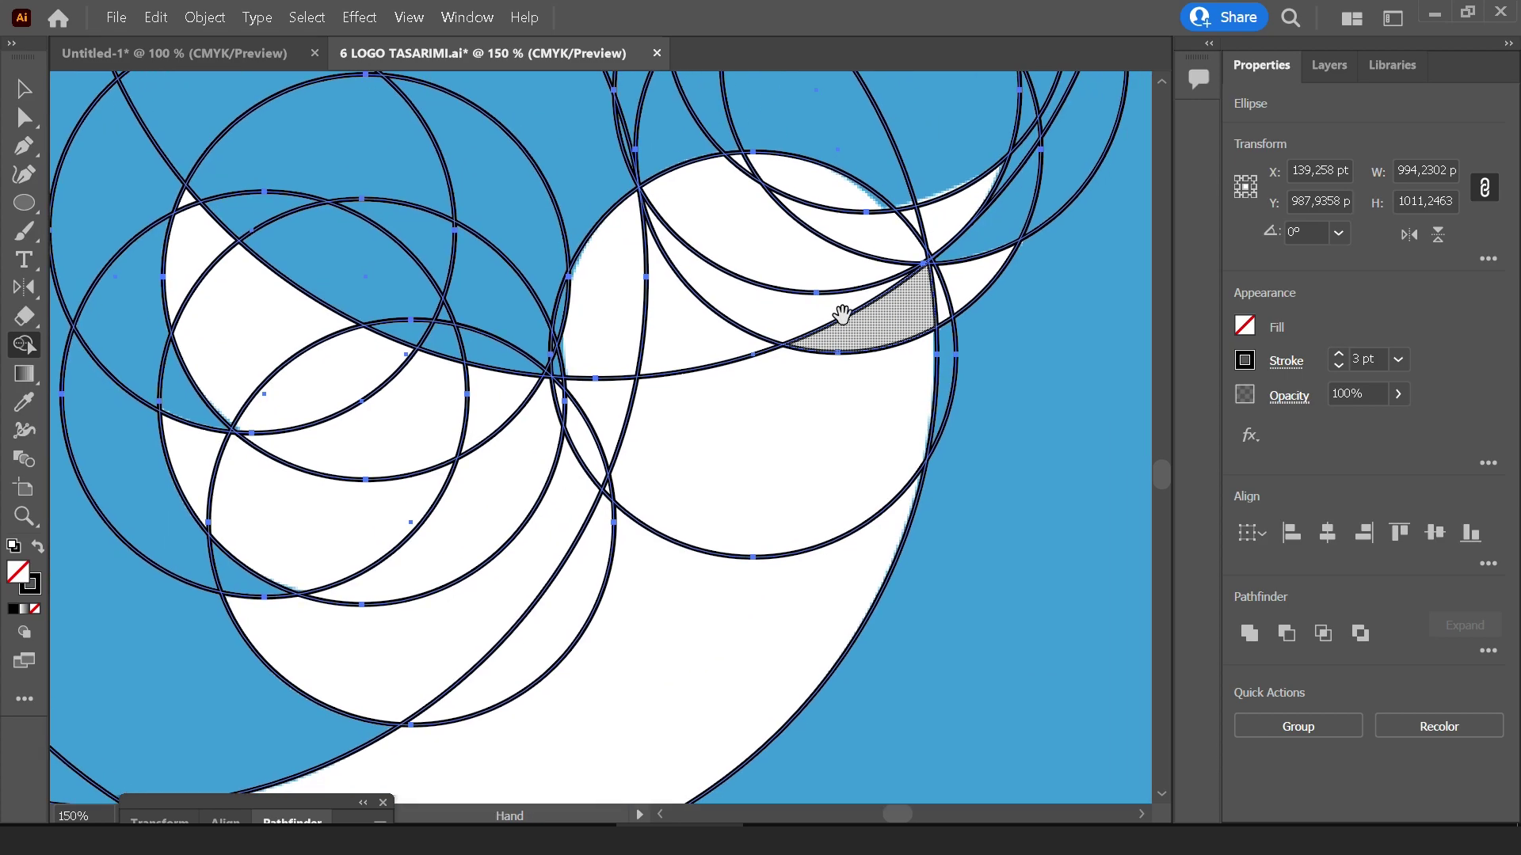
{"action": "mouse_move", "coordinate": [828, 196]}
{"action": "left_mouse_down"}
{"action": "mouse_move", "coordinate": [973, 214]}
{"action": "mouse_move", "coordinate": [903, 298]}
{"action": "mouse_move", "coordinate": [969, 293]}
{"action": "left_mouse_up"}
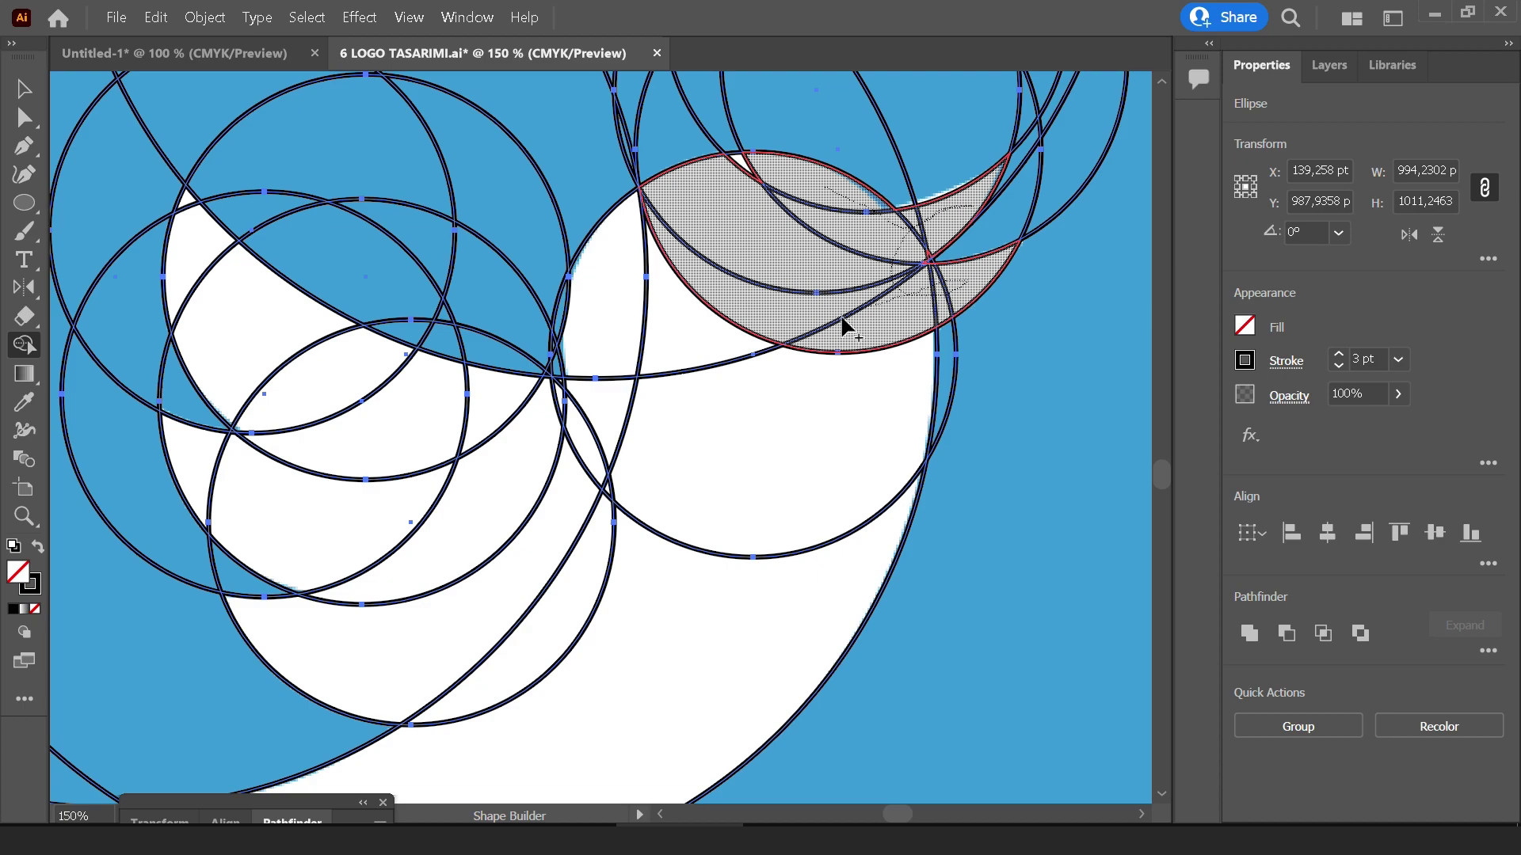
{"action": "left_click_drag", "start_coordinate": [841, 325], "coordinate": [865, 360]}
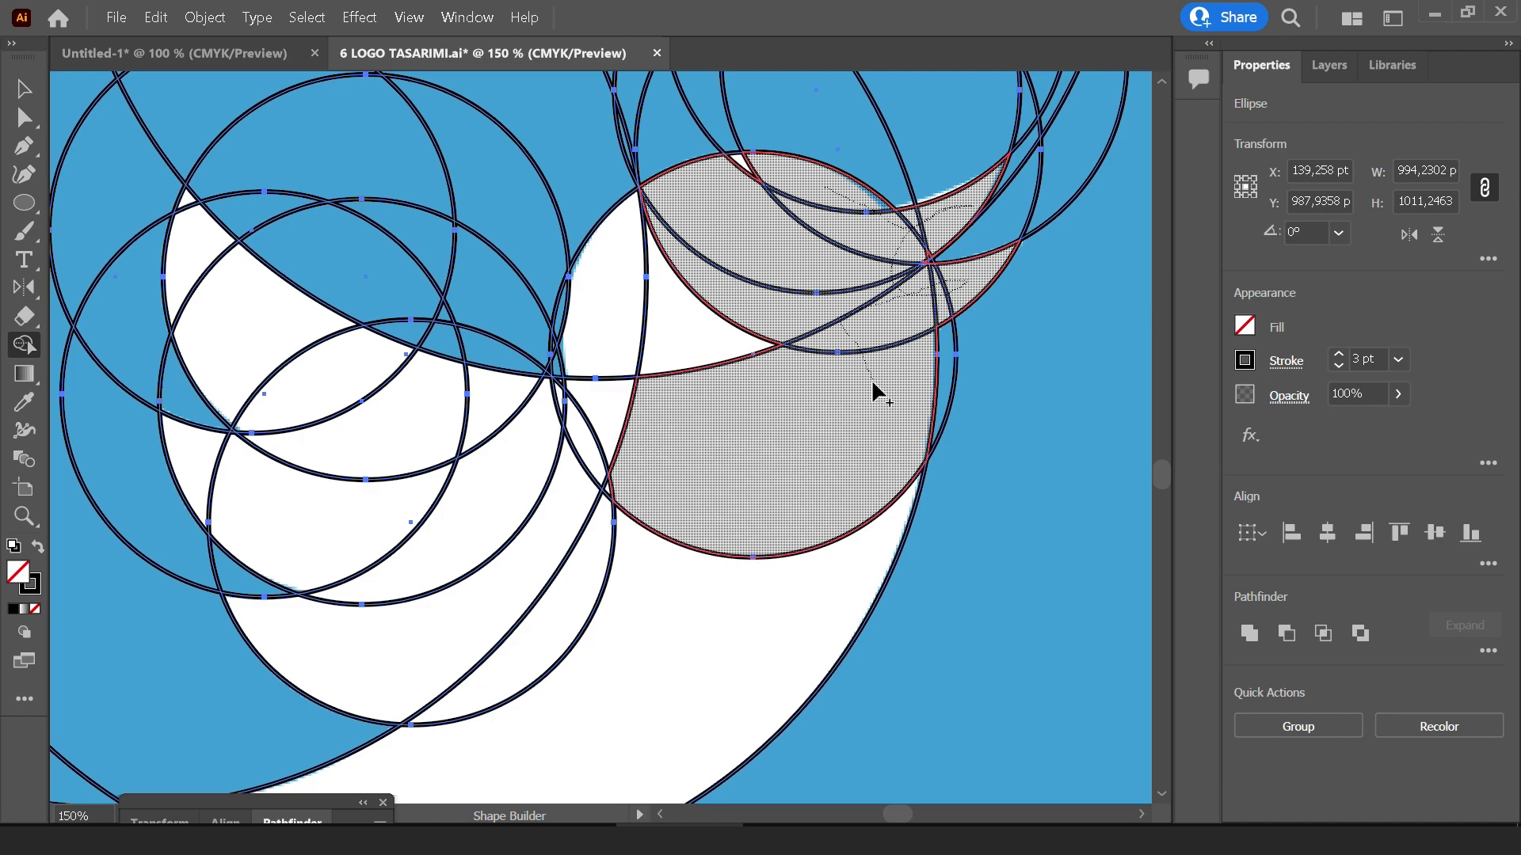
{"action": "left_click_drag", "start_coordinate": [841, 518], "coordinate": [642, 301]}
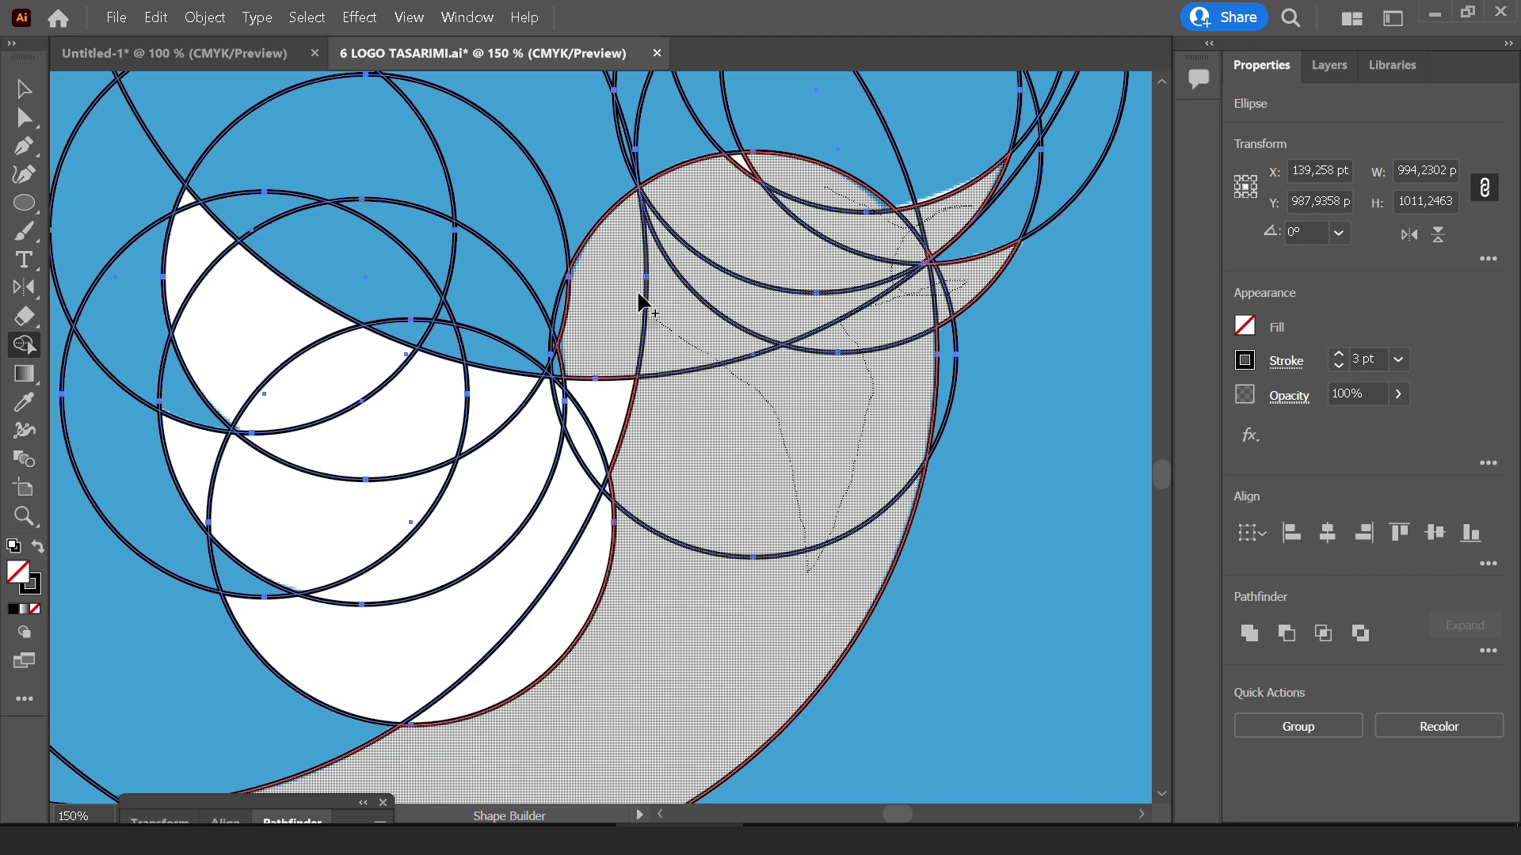
{"action": "left_click_drag", "start_coordinate": [735, 190], "coordinate": [748, 172]}
Add the left-edge sliver, the lower region and the white crescent to the bird shape
{"action": "left_click_drag", "start_coordinate": [580, 304], "coordinate": [558, 318]}
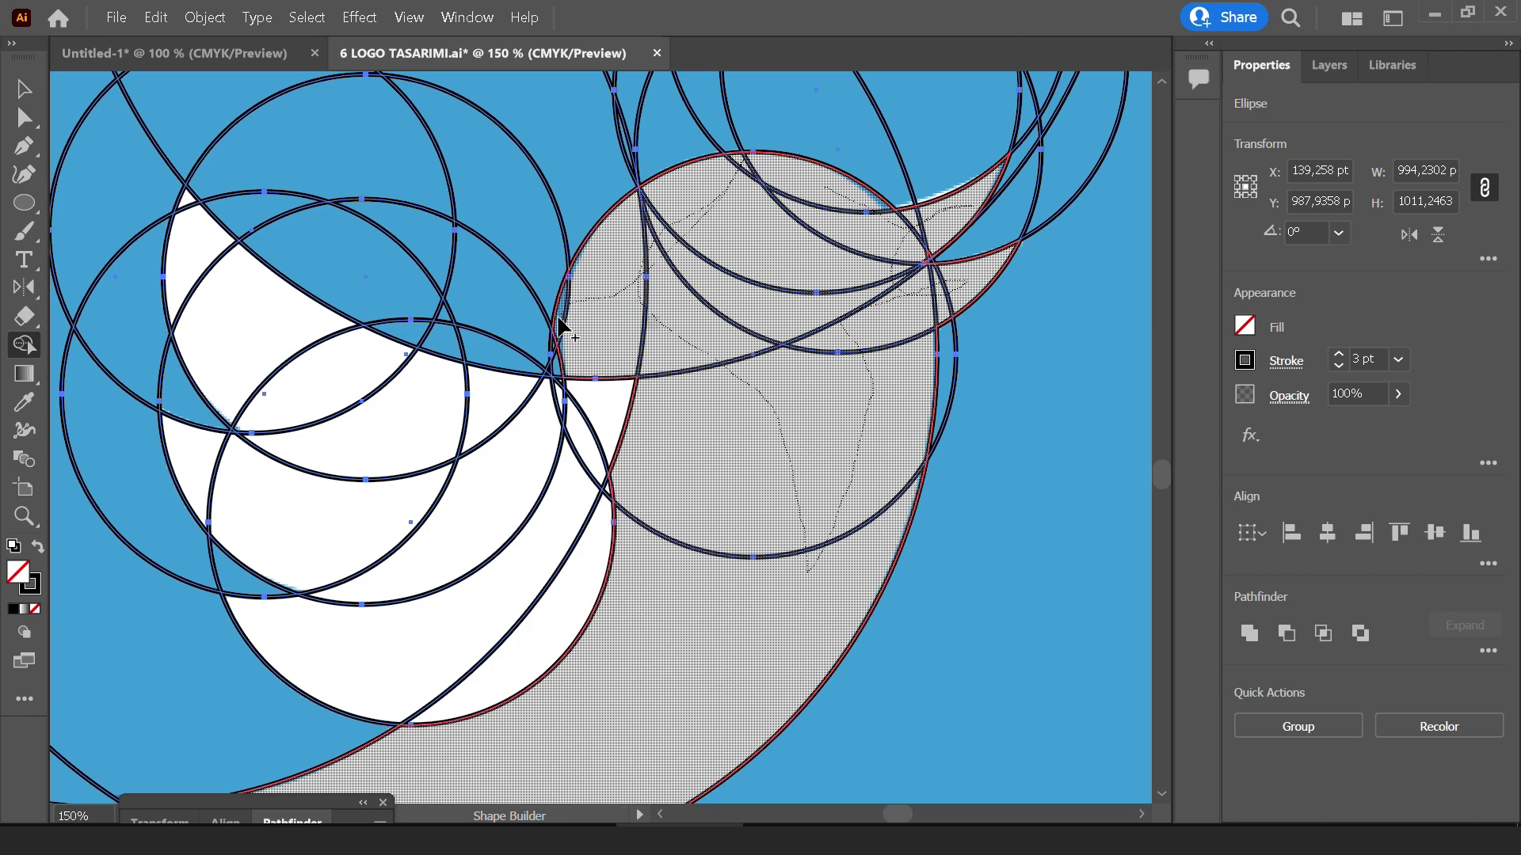
{"action": "left_click_drag", "start_coordinate": [560, 379], "coordinate": [604, 515]}
{"action": "mouse_move", "coordinate": [535, 552]}
{"action": "left_mouse_down"}
{"action": "mouse_move", "coordinate": [492, 397]}
{"action": "mouse_move", "coordinate": [357, 373]}
{"action": "mouse_move", "coordinate": [238, 316]}
{"action": "mouse_move", "coordinate": [177, 203]}
{"action": "mouse_move", "coordinate": [330, 476]}
{"action": "mouse_move", "coordinate": [211, 441]}
{"action": "mouse_move", "coordinate": [374, 513]}
{"action": "left_mouse_up"}
{"action": "left_click_drag", "start_coordinate": [542, 569], "coordinate": [731, 479]}
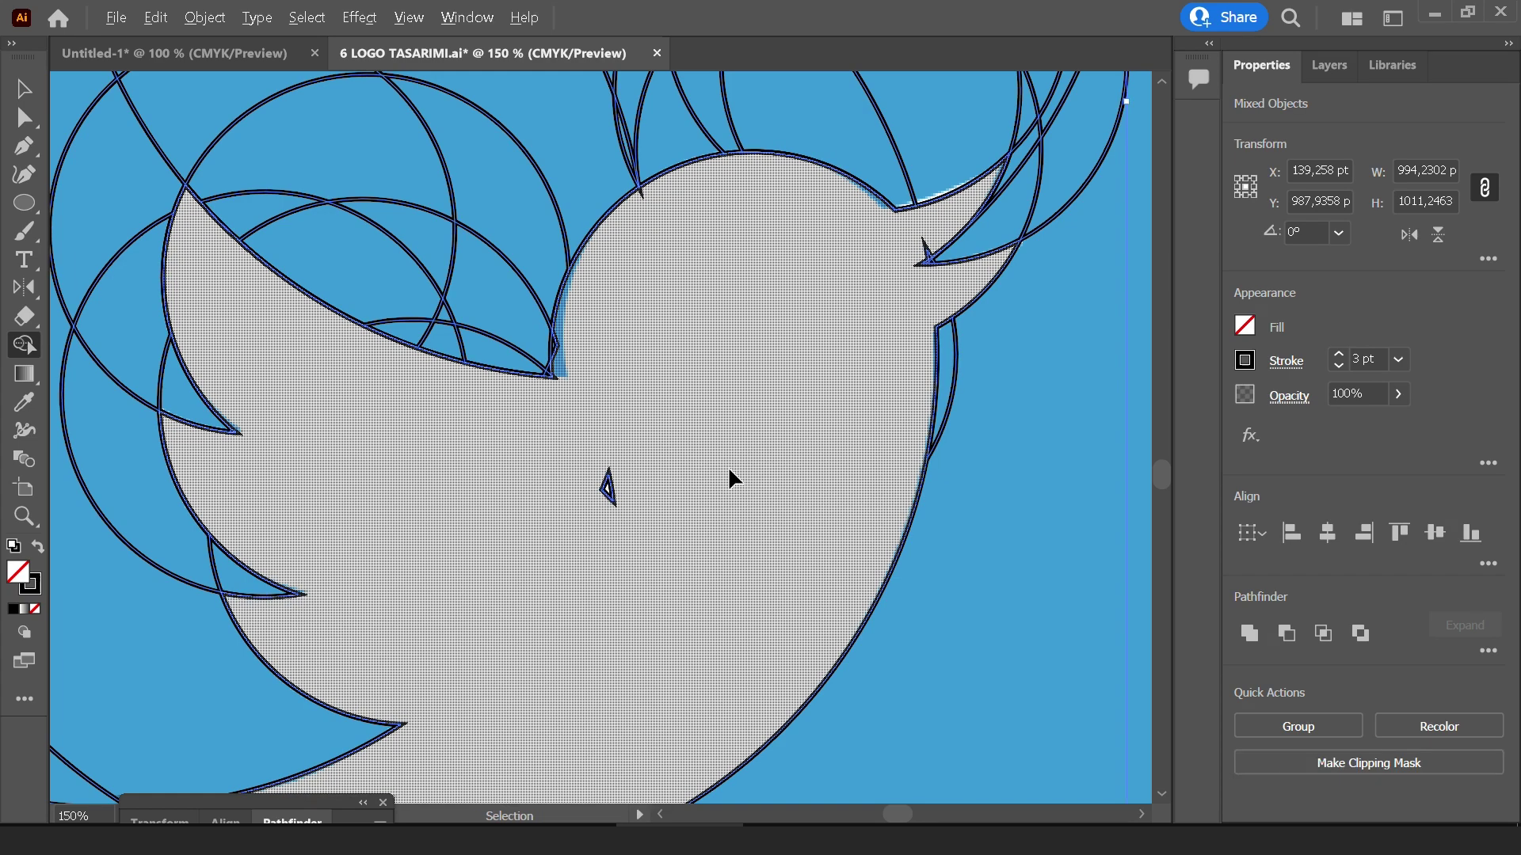
{"action": "scroll", "coordinate": [730, 480], "scroll_direction": "down", "scroll_amount": 2}
Zoom into the head's stroke junction and merge the leftover sliver into the bird
{"action": "scroll", "coordinate": [730, 479], "scroll_direction": "up", "scroll_amount": 3}
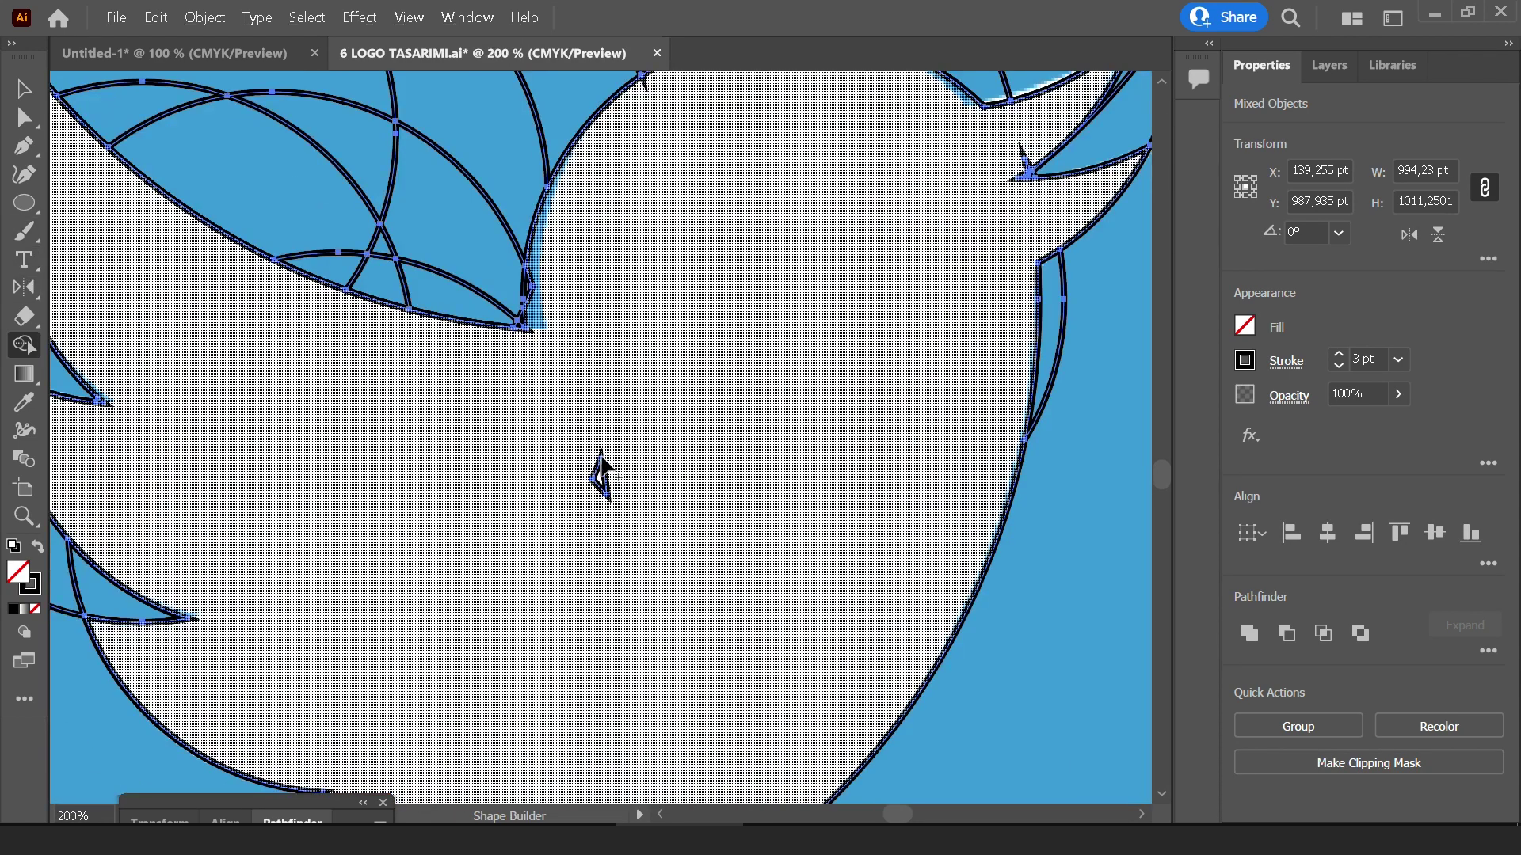
{"action": "left_click", "coordinate": [596, 475]}
{"action": "scroll", "coordinate": [646, 465], "scroll_direction": "up", "scroll_amount": 10}
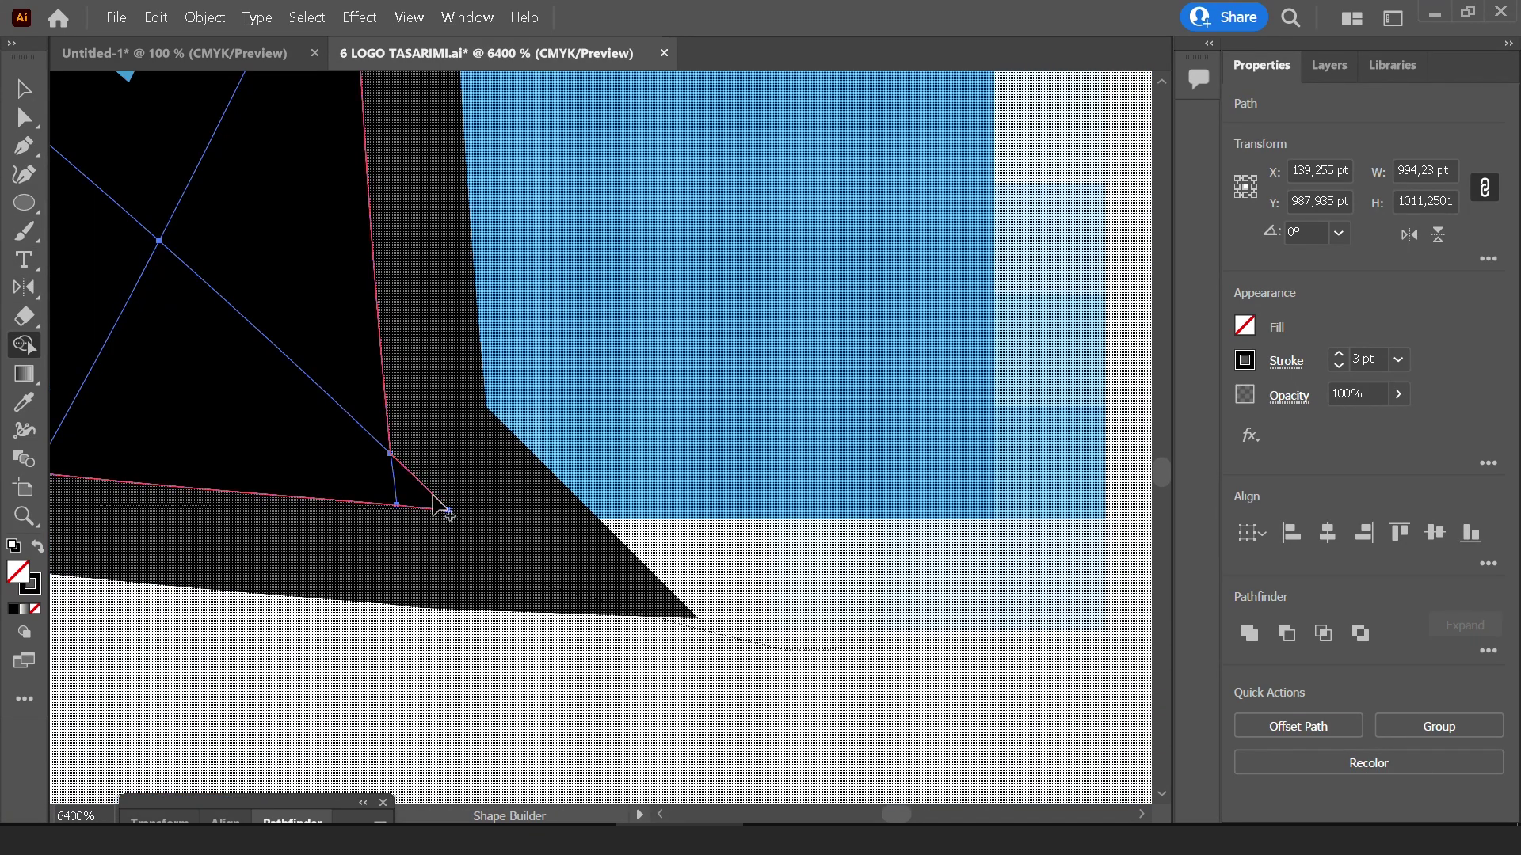
{"action": "scroll", "coordinate": [491, 459], "scroll_direction": "down", "scroll_amount": 4}
{"action": "scroll", "coordinate": [555, 408], "scroll_direction": "down", "scroll_amount": 3}
{"action": "scroll", "coordinate": [590, 401], "scroll_direction": "down", "scroll_amount": 3}
{"action": "left_click_drag", "start_coordinate": [615, 401], "coordinate": [672, 327]}
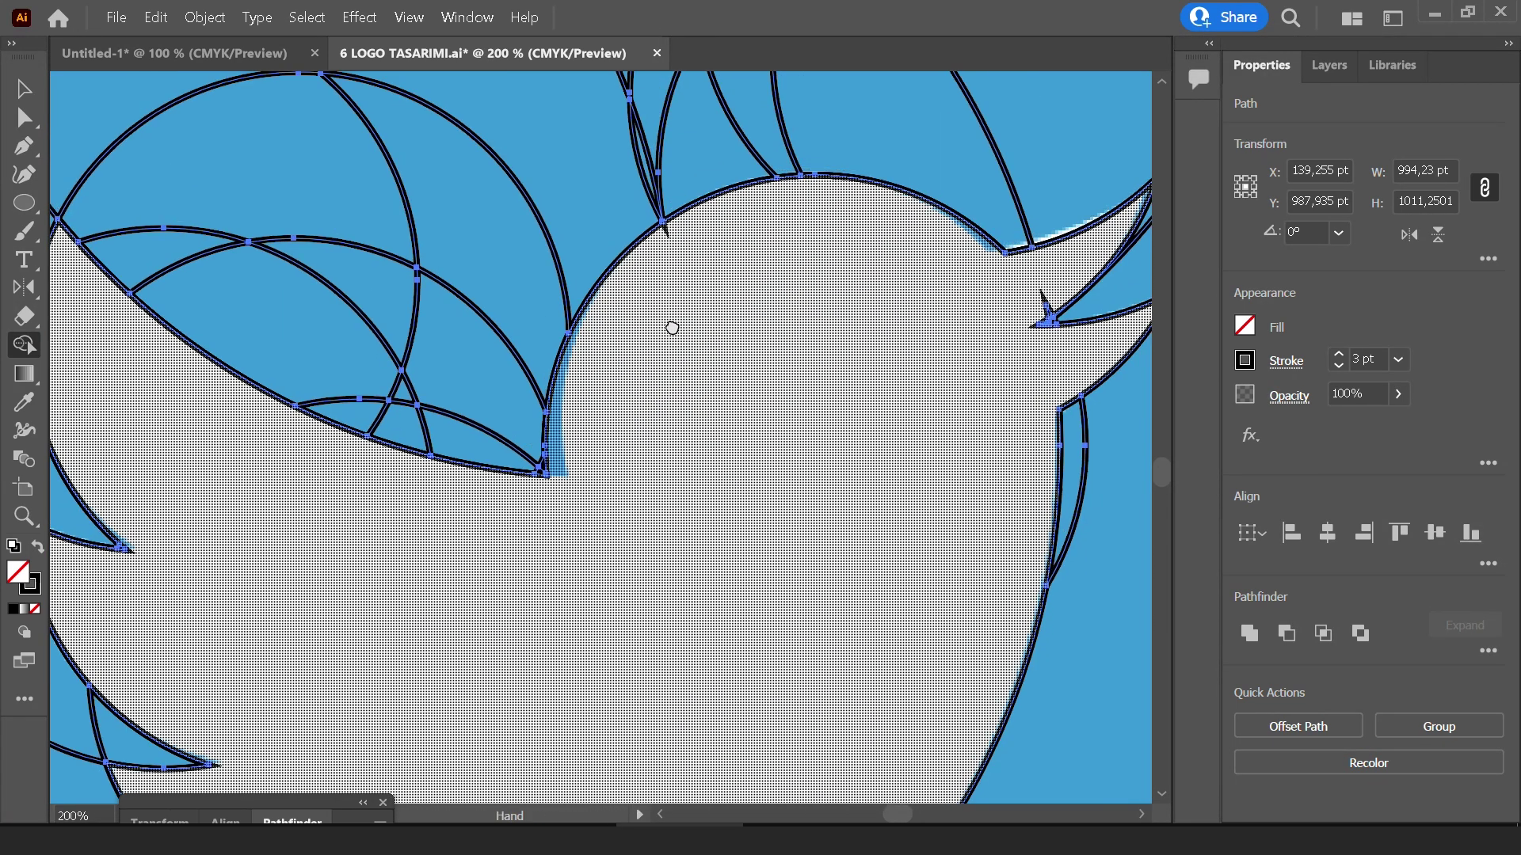
{"action": "scroll", "coordinate": [563, 353], "scroll_direction": "up", "scroll_amount": 3}
{"action": "scroll", "coordinate": [563, 353], "scroll_direction": "up", "scroll_amount": 1}
{"action": "mouse_move", "coordinate": [753, 502]}
{"action": "left_mouse_down"}
{"action": "mouse_move", "coordinate": [563, 353]}
{"action": "mouse_move", "coordinate": [734, 604]}
{"action": "left_mouse_up"}
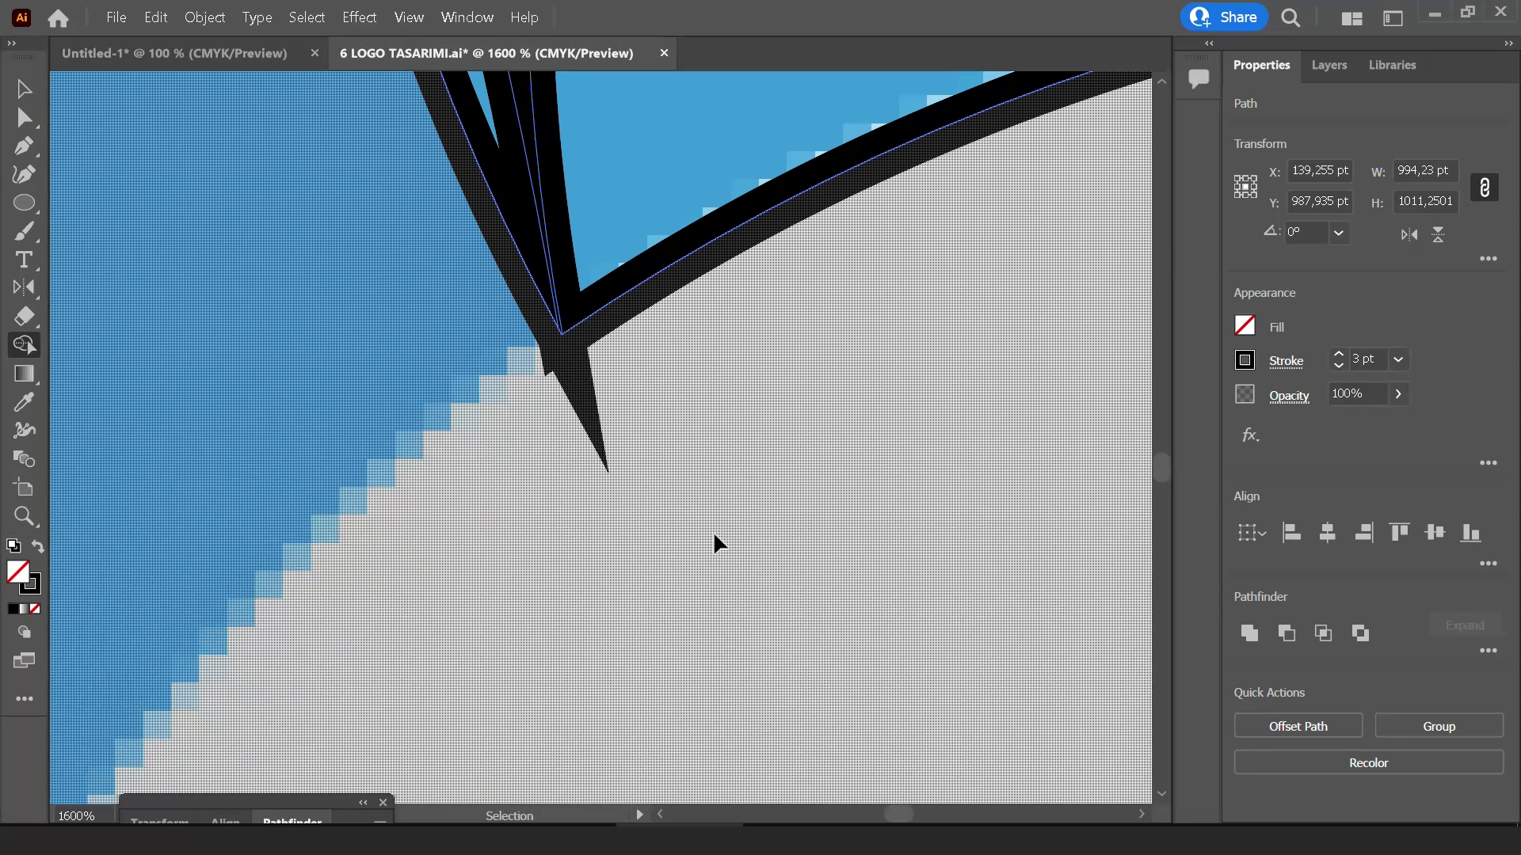
Zoom and pan around the bird's outline to inspect the remaining stroke junctions
{"action": "scroll", "coordinate": [713, 536], "scroll_direction": "up", "scroll_amount": 2}
{"action": "scroll", "coordinate": [567, 350], "scroll_direction": "up", "scroll_amount": 1}
{"action": "scroll", "coordinate": [555, 237], "scroll_direction": "up", "scroll_amount": 1}
{"action": "scroll", "coordinate": [538, 265], "scroll_direction": "up", "scroll_amount": 2}
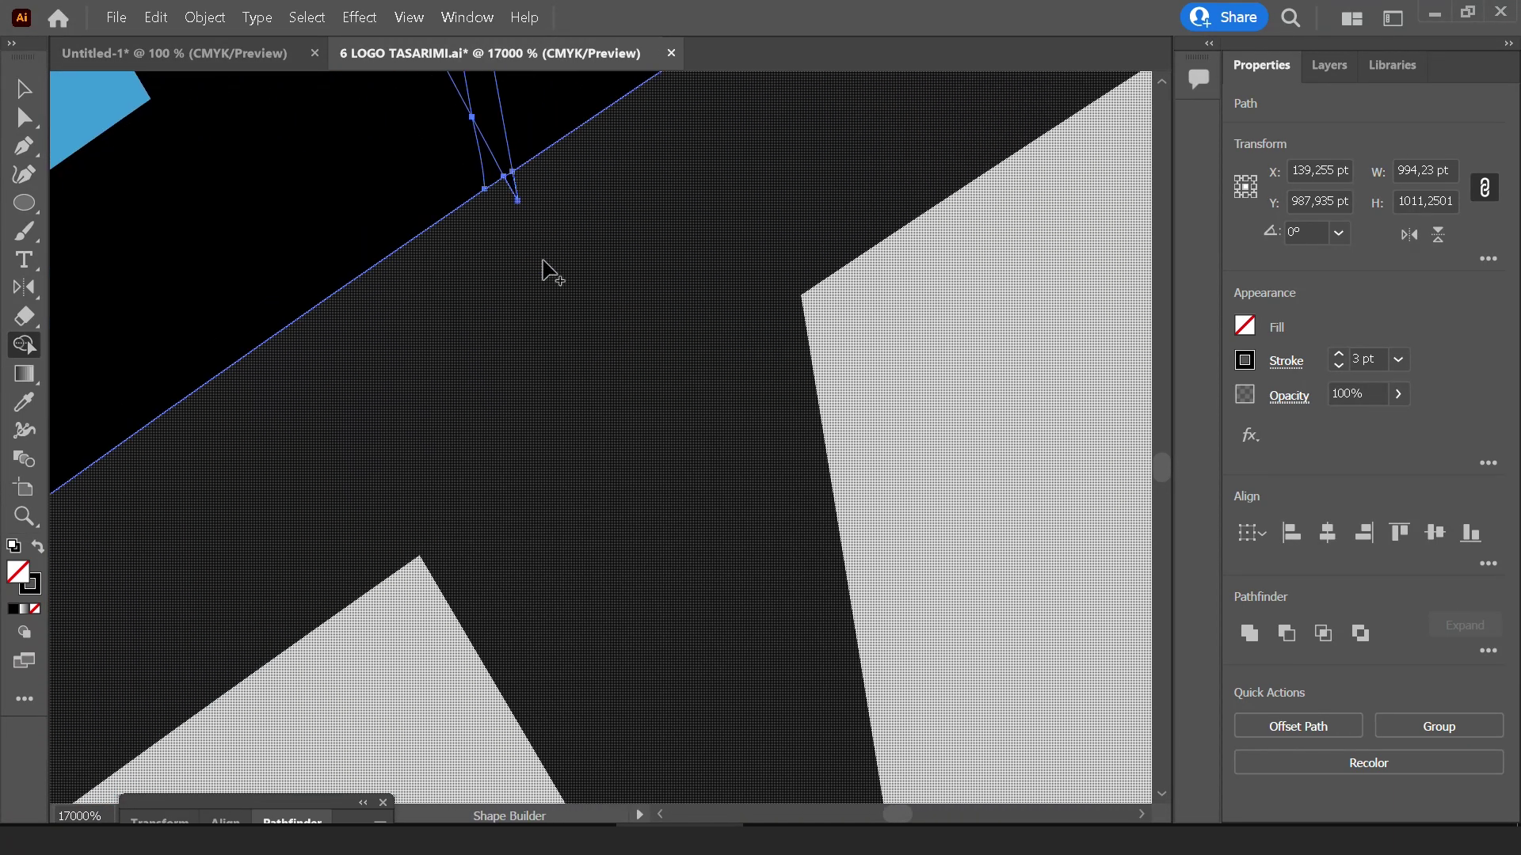
{"action": "scroll", "coordinate": [713, 356], "scroll_direction": "up", "scroll_amount": 1}
{"action": "scroll", "coordinate": [554, 341], "scroll_direction": "down", "scroll_amount": 2}
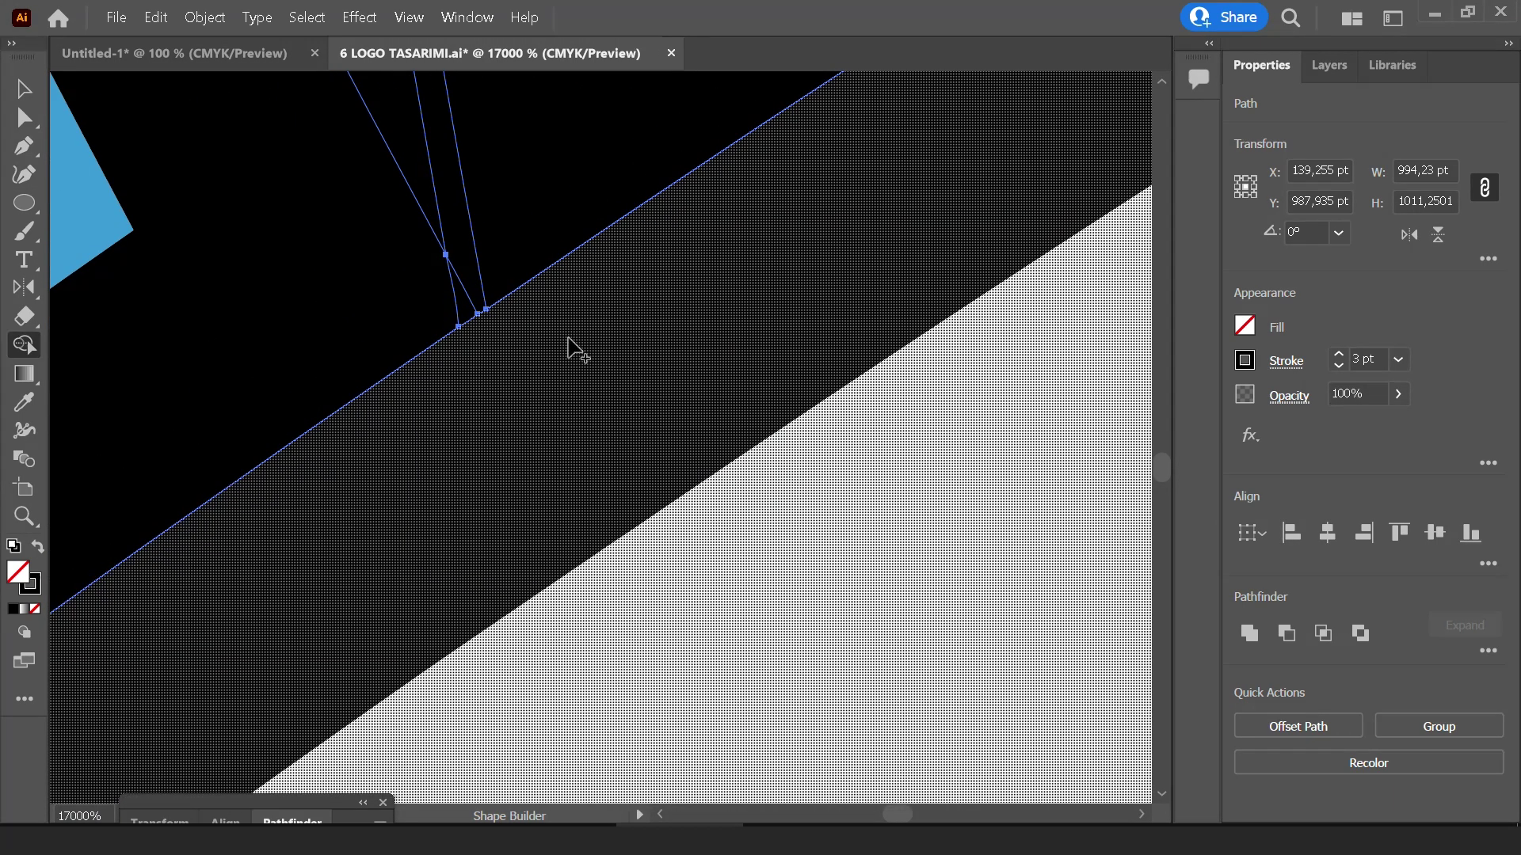
{"action": "scroll", "coordinate": [585, 343], "scroll_direction": "down", "scroll_amount": 3}
{"action": "scroll", "coordinate": [306, 404], "scroll_direction": "up", "scroll_amount": 1}
{"action": "scroll", "coordinate": [583, 235], "scroll_direction": "up", "scroll_amount": 1}
{"action": "scroll", "coordinate": [706, 384], "scroll_direction": "down", "scroll_amount": 2}
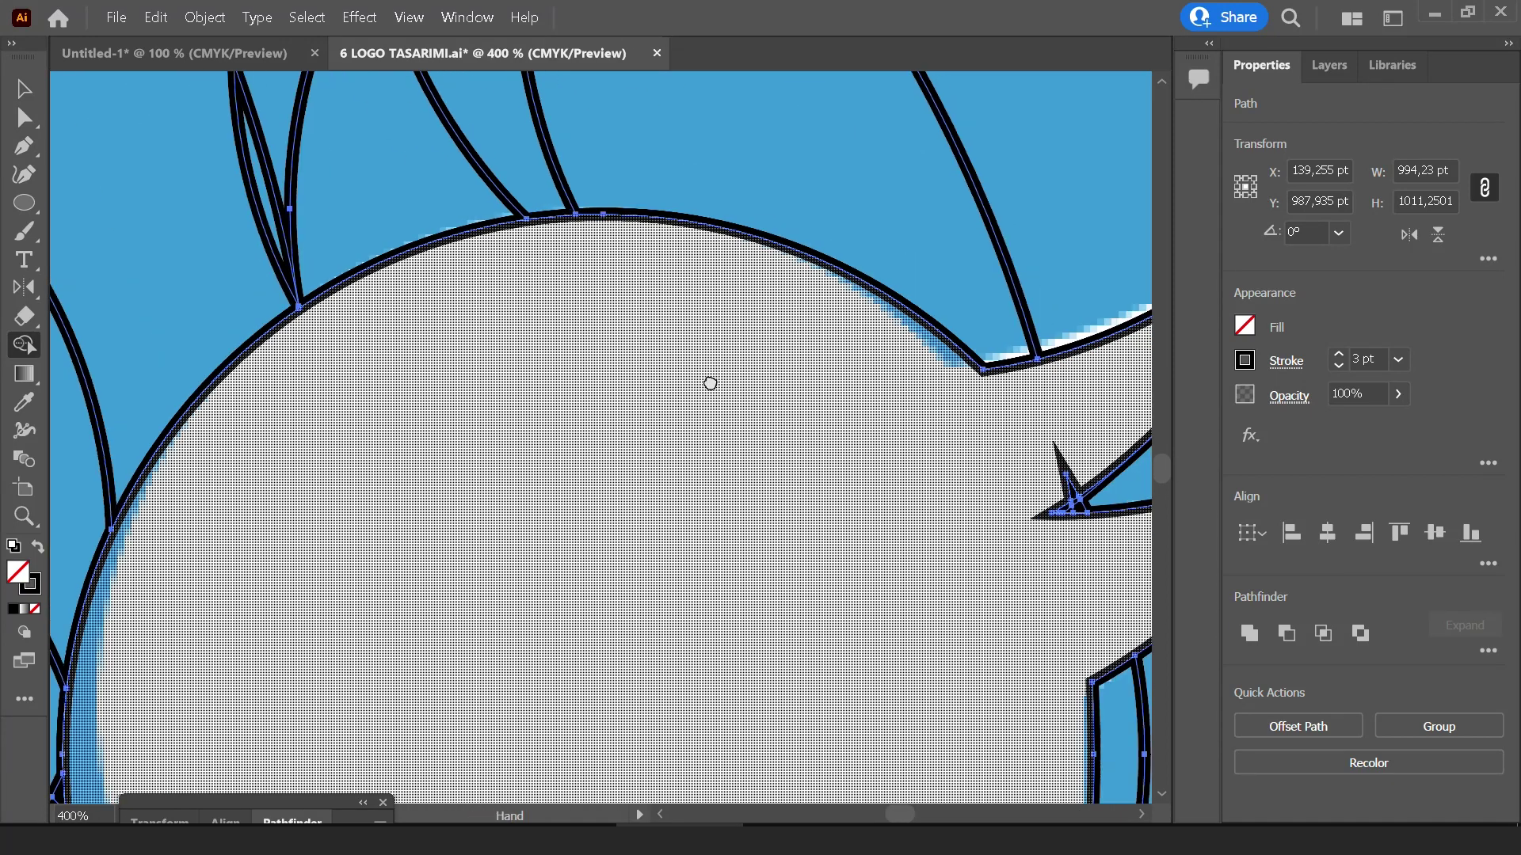
{"action": "scroll", "coordinate": [801, 322], "scroll_direction": "up", "scroll_amount": 1}
{"action": "scroll", "coordinate": [948, 600], "scroll_direction": "down", "scroll_amount": 2}
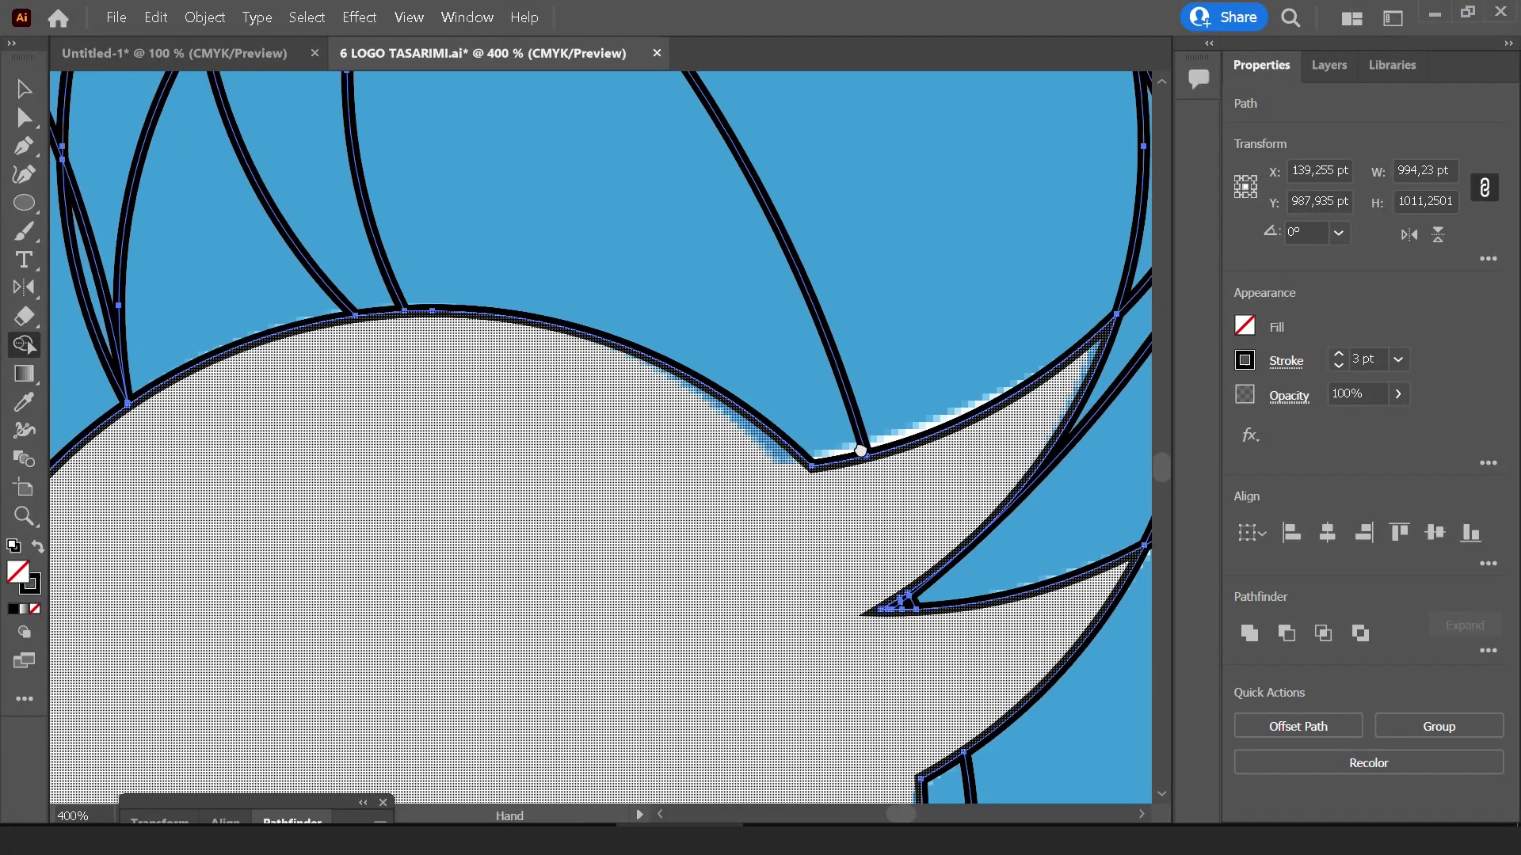
{"action": "scroll", "coordinate": [743, 309], "scroll_direction": "up", "scroll_amount": 1}
{"action": "scroll", "coordinate": [764, 475], "scroll_direction": "down", "scroll_amount": 3}
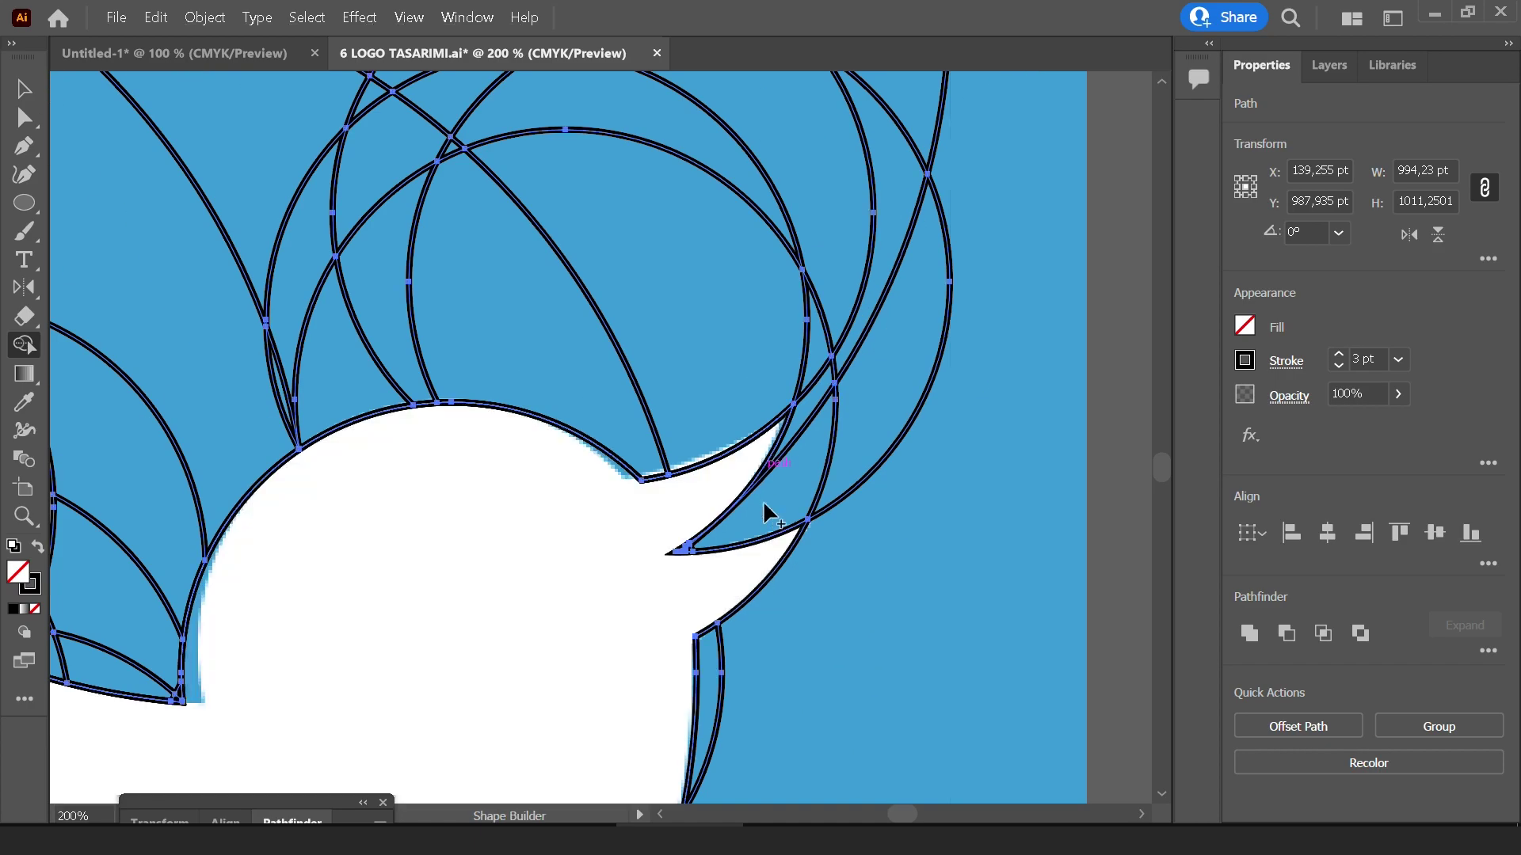
{"action": "scroll", "coordinate": [788, 356], "scroll_direction": "up", "scroll_amount": 1}
{"action": "scroll", "coordinate": [802, 346], "scroll_direction": "up", "scroll_amount": 1}
{"action": "scroll", "coordinate": [790, 382], "scroll_direction": "down", "scroll_amount": 2}
{"action": "scroll", "coordinate": [747, 363], "scroll_direction": "up", "scroll_amount": 3}
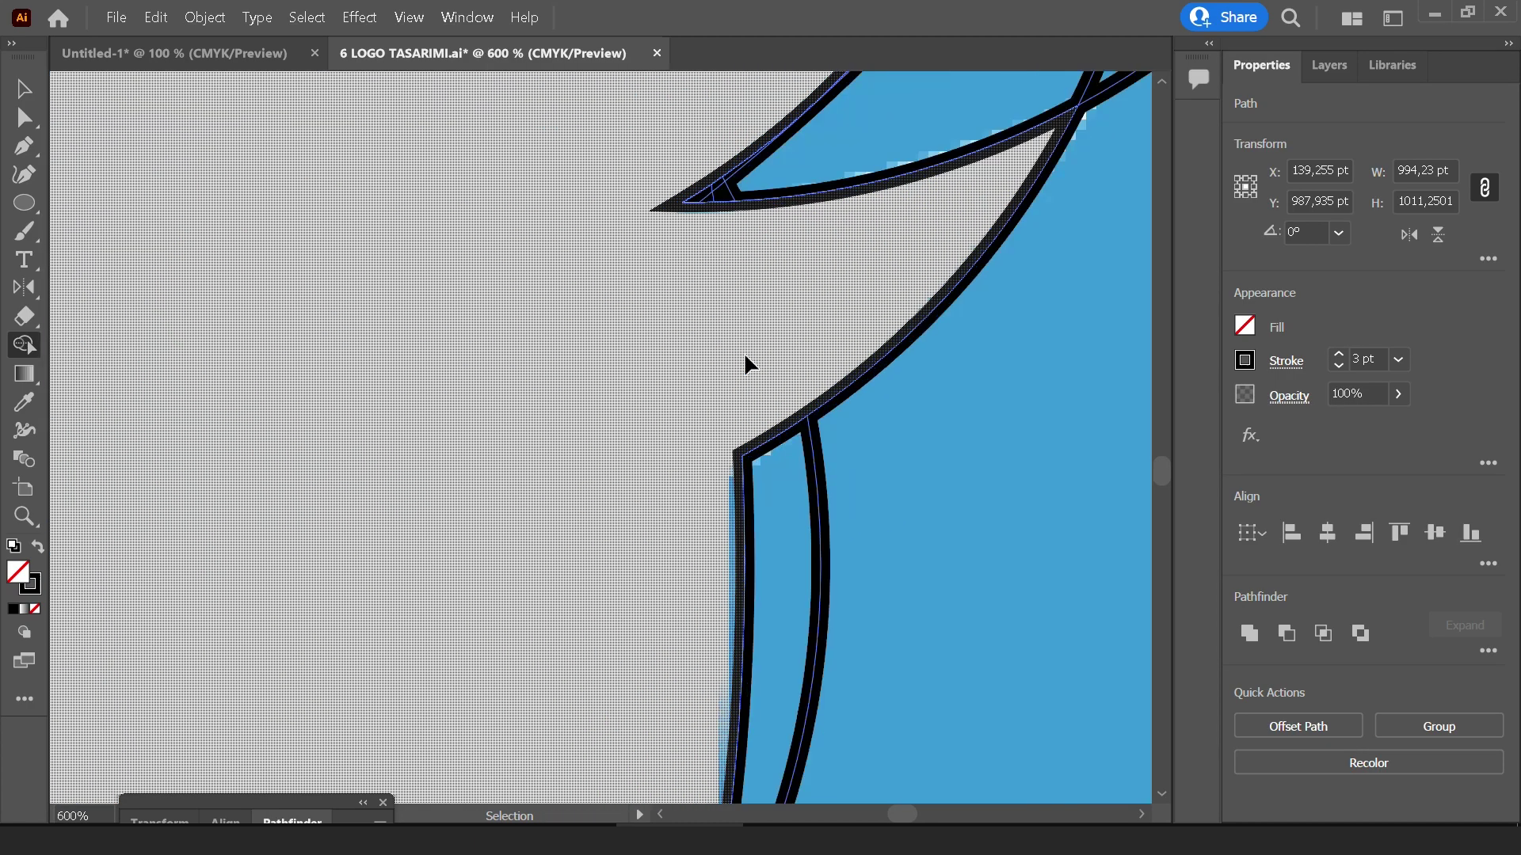
{"action": "scroll", "coordinate": [747, 354], "scroll_direction": "up", "scroll_amount": 2}
{"action": "scroll", "coordinate": [747, 356], "scroll_direction": "down", "scroll_amount": 3}
{"action": "scroll", "coordinate": [744, 384], "scroll_direction": "down", "scroll_amount": 2}
{"action": "scroll", "coordinate": [745, 384], "scroll_direction": "down", "scroll_amount": 2}
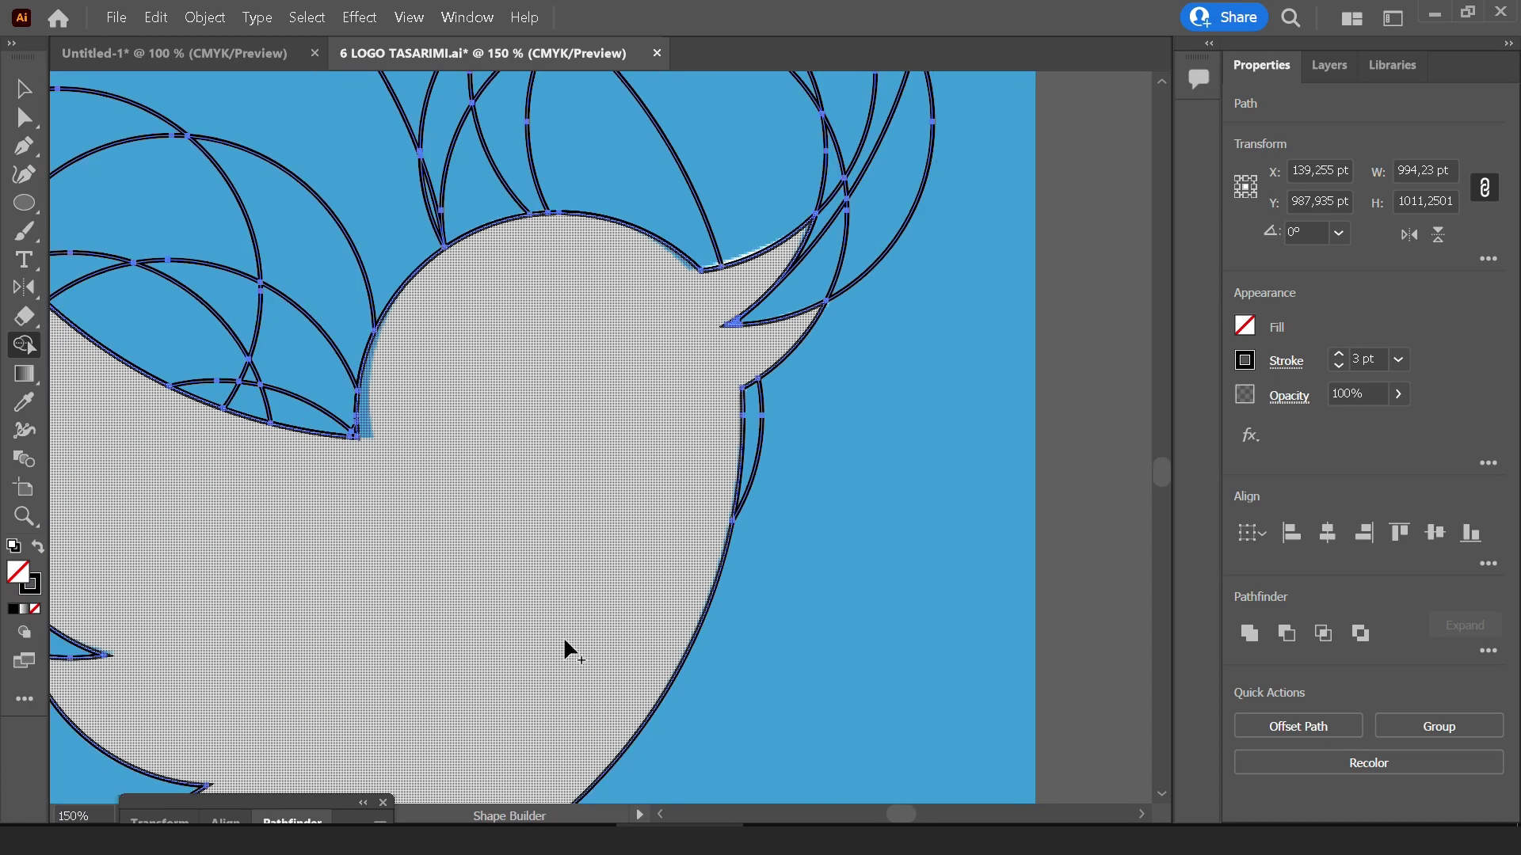
{"action": "scroll", "coordinate": [737, 125], "scroll_direction": "up", "scroll_amount": 1}
{"action": "scroll", "coordinate": [288, 363], "scroll_direction": "up", "scroll_amount": 1}
{"action": "scroll", "coordinate": [592, 375], "scroll_direction": "up", "scroll_amount": 1}
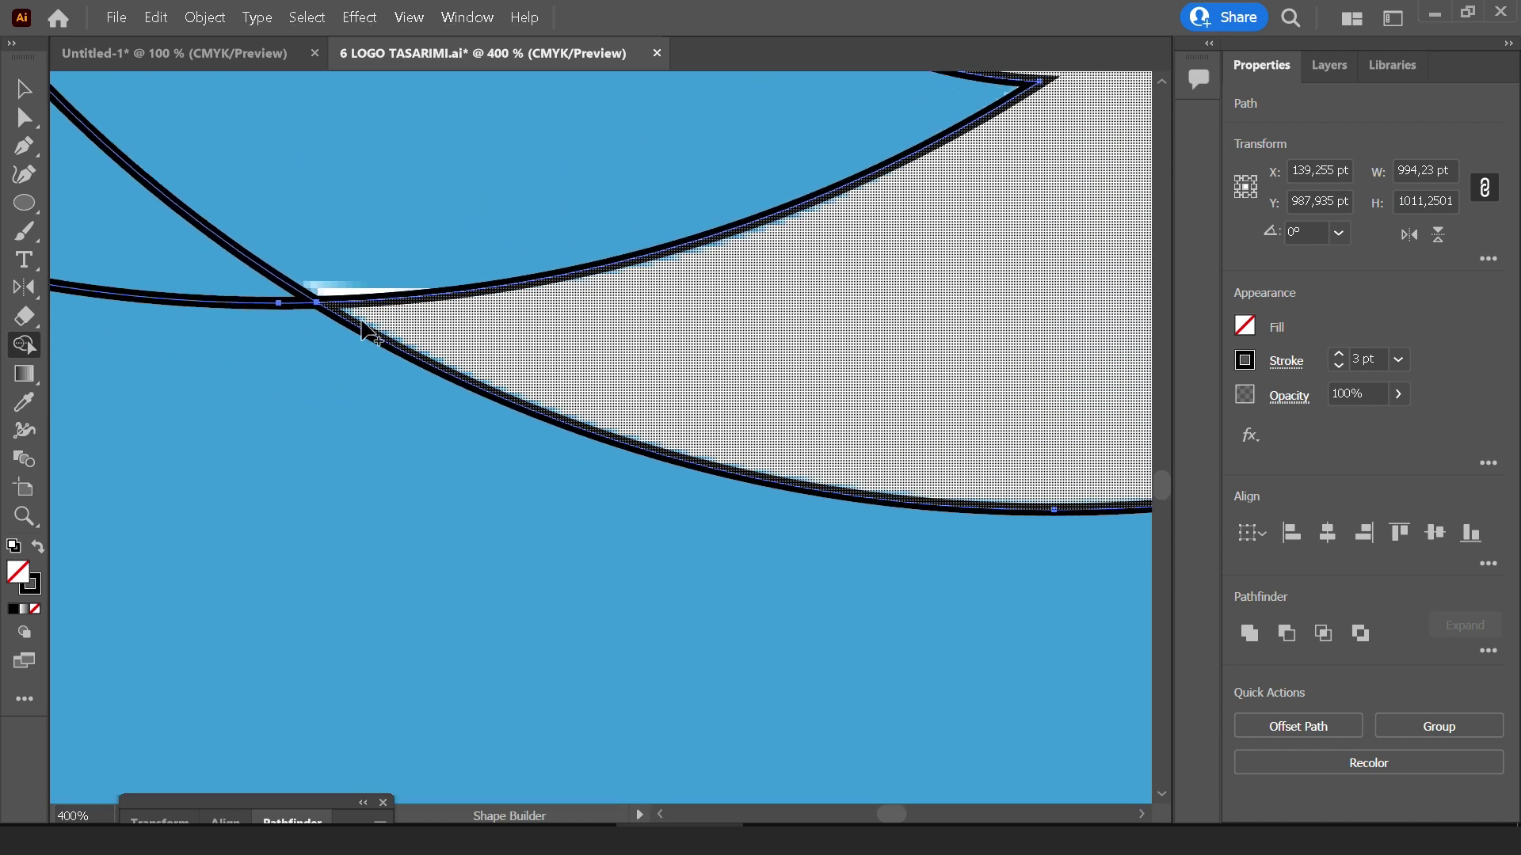
{"action": "scroll", "coordinate": [768, 343], "scroll_direction": "down", "scroll_amount": 1}
{"action": "scroll", "coordinate": [657, 396], "scroll_direction": "up", "scroll_amount": 1}
{"action": "scroll", "coordinate": [541, 332], "scroll_direction": "down", "scroll_amount": 1}
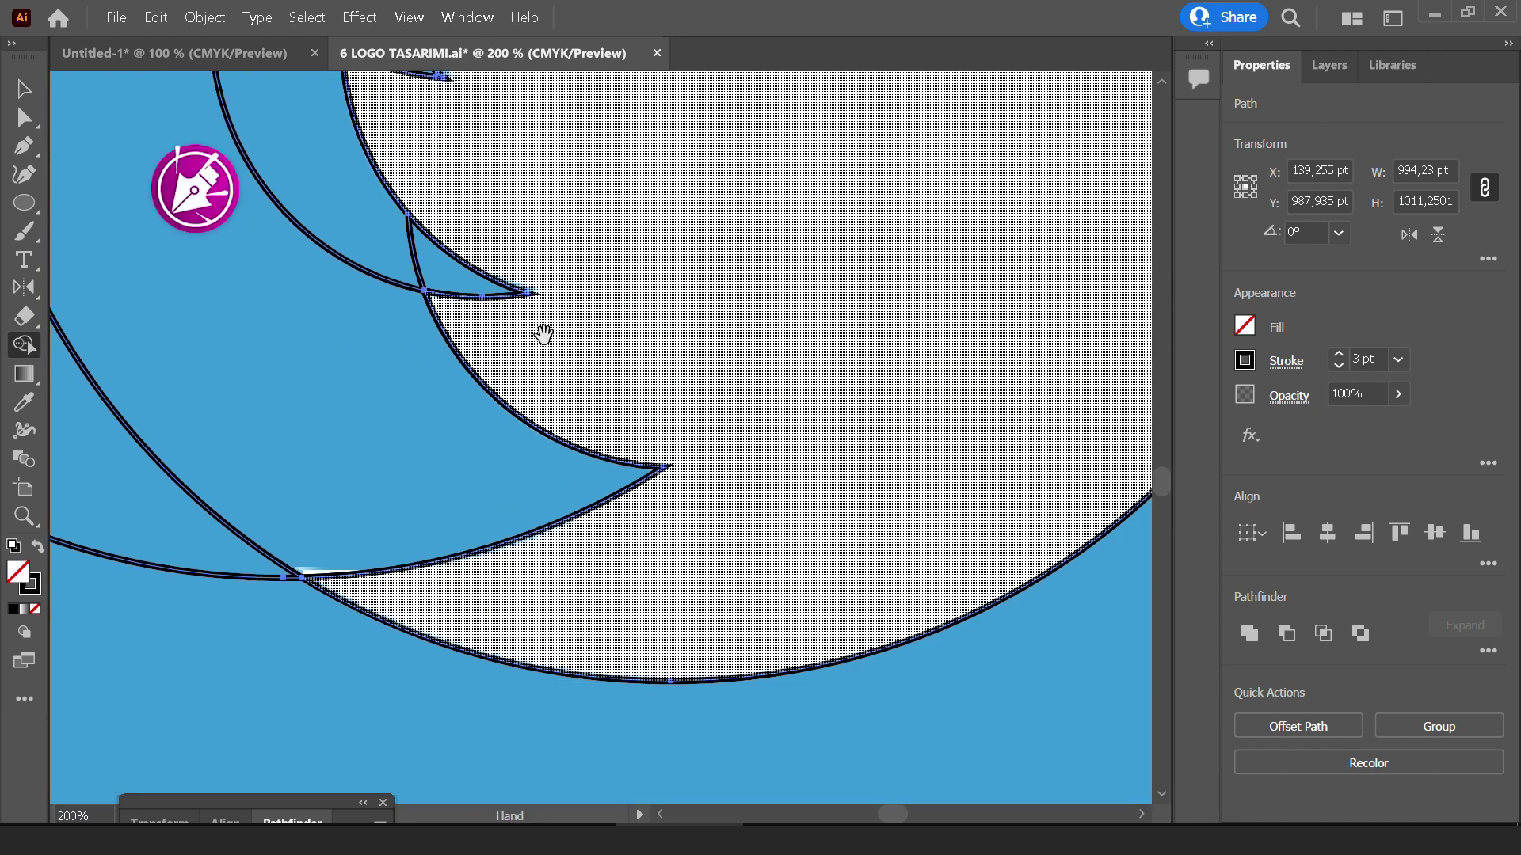
{"action": "scroll", "coordinate": [536, 329], "scroll_direction": "down", "scroll_amount": 1}
{"action": "left_click_drag", "start_coordinate": [539, 329], "coordinate": [346, 411]}
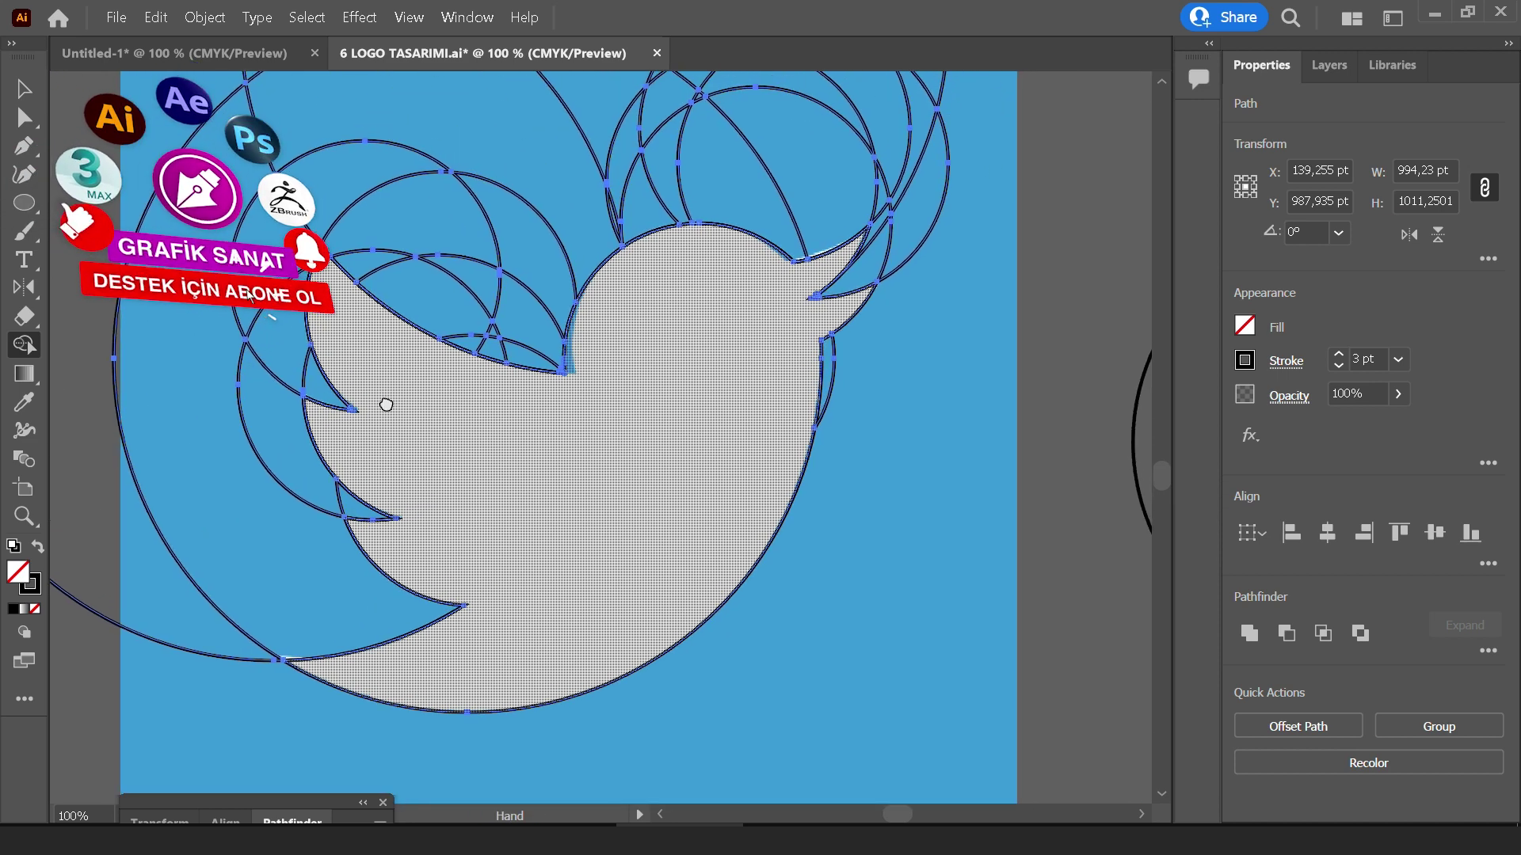
{"action": "scroll", "coordinate": [346, 400], "scroll_direction": "down", "scroll_amount": 1}
Fill the construction circles with a red-orange swatch
{"action": "key", "text": "v"}
{"action": "left_click", "coordinate": [824, 447]}
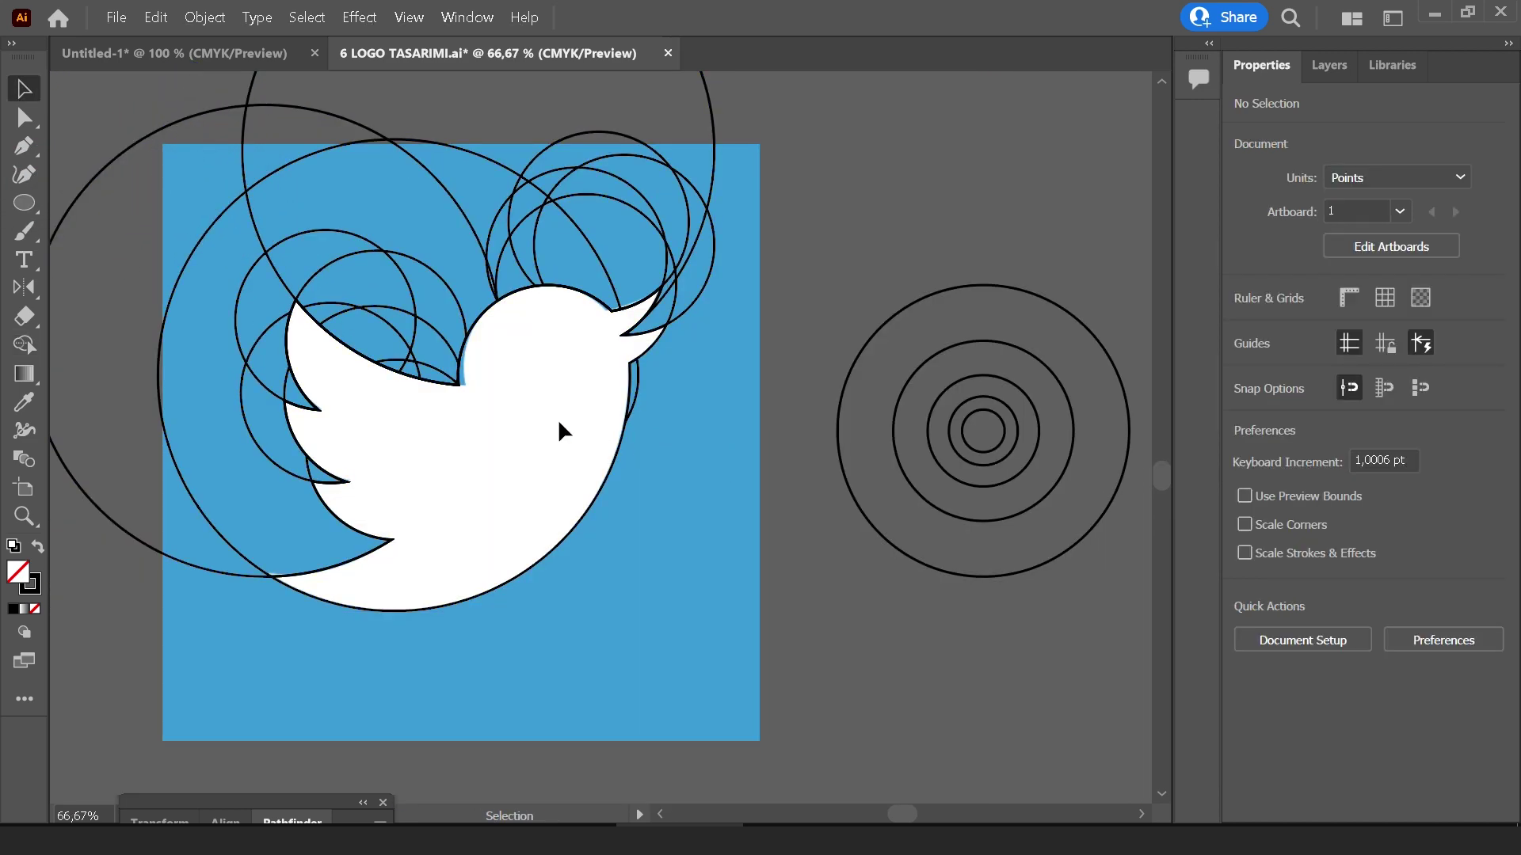
{"action": "scroll", "coordinate": [473, 350], "scroll_direction": "down", "scroll_amount": 1}
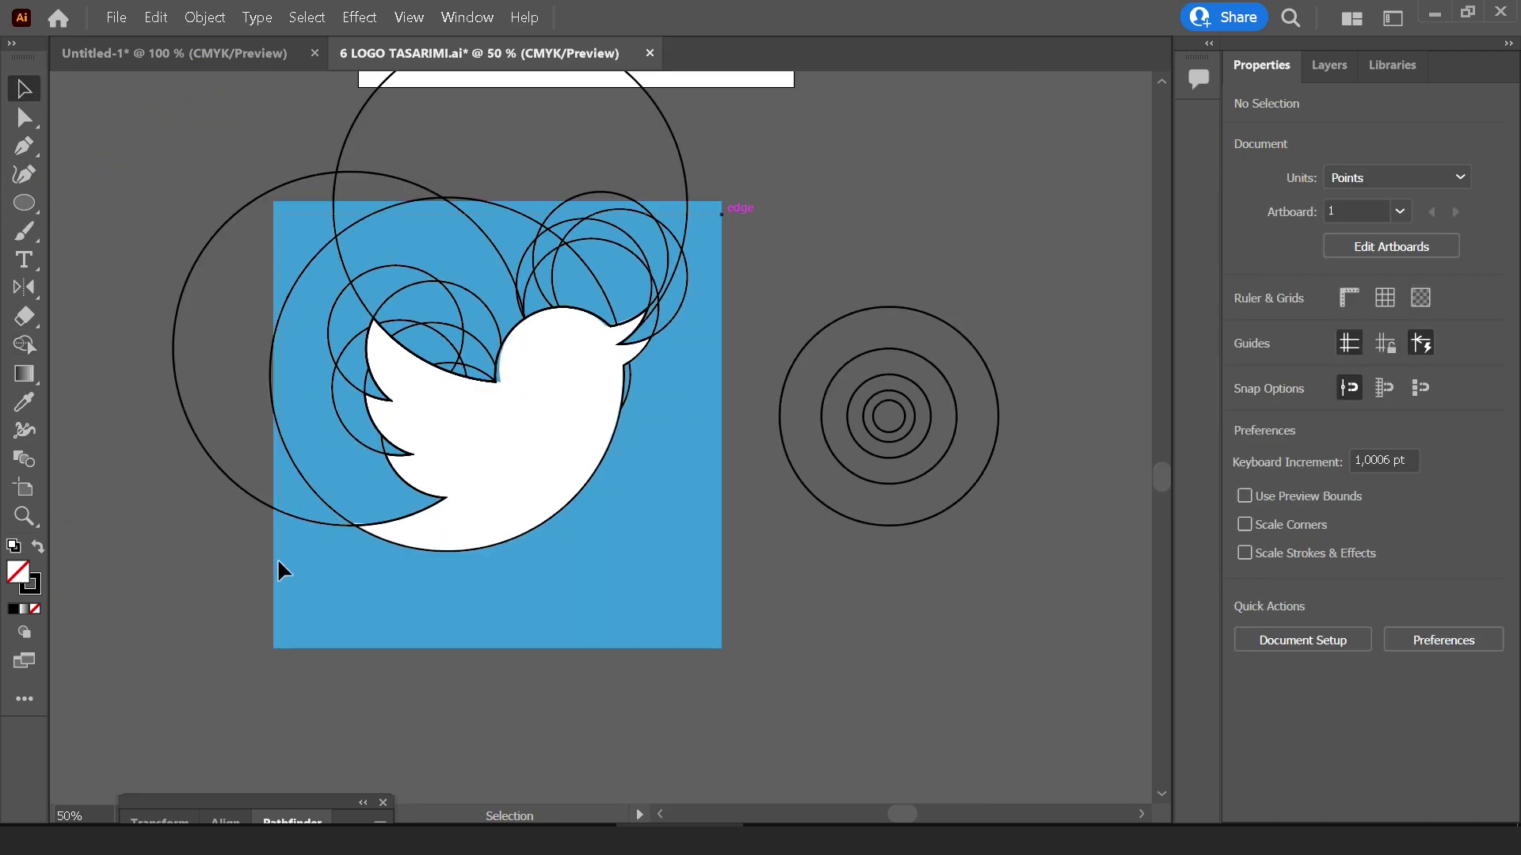
{"action": "key", "text": "ctrl+z"}
{"action": "left_click", "coordinate": [1242, 332]}
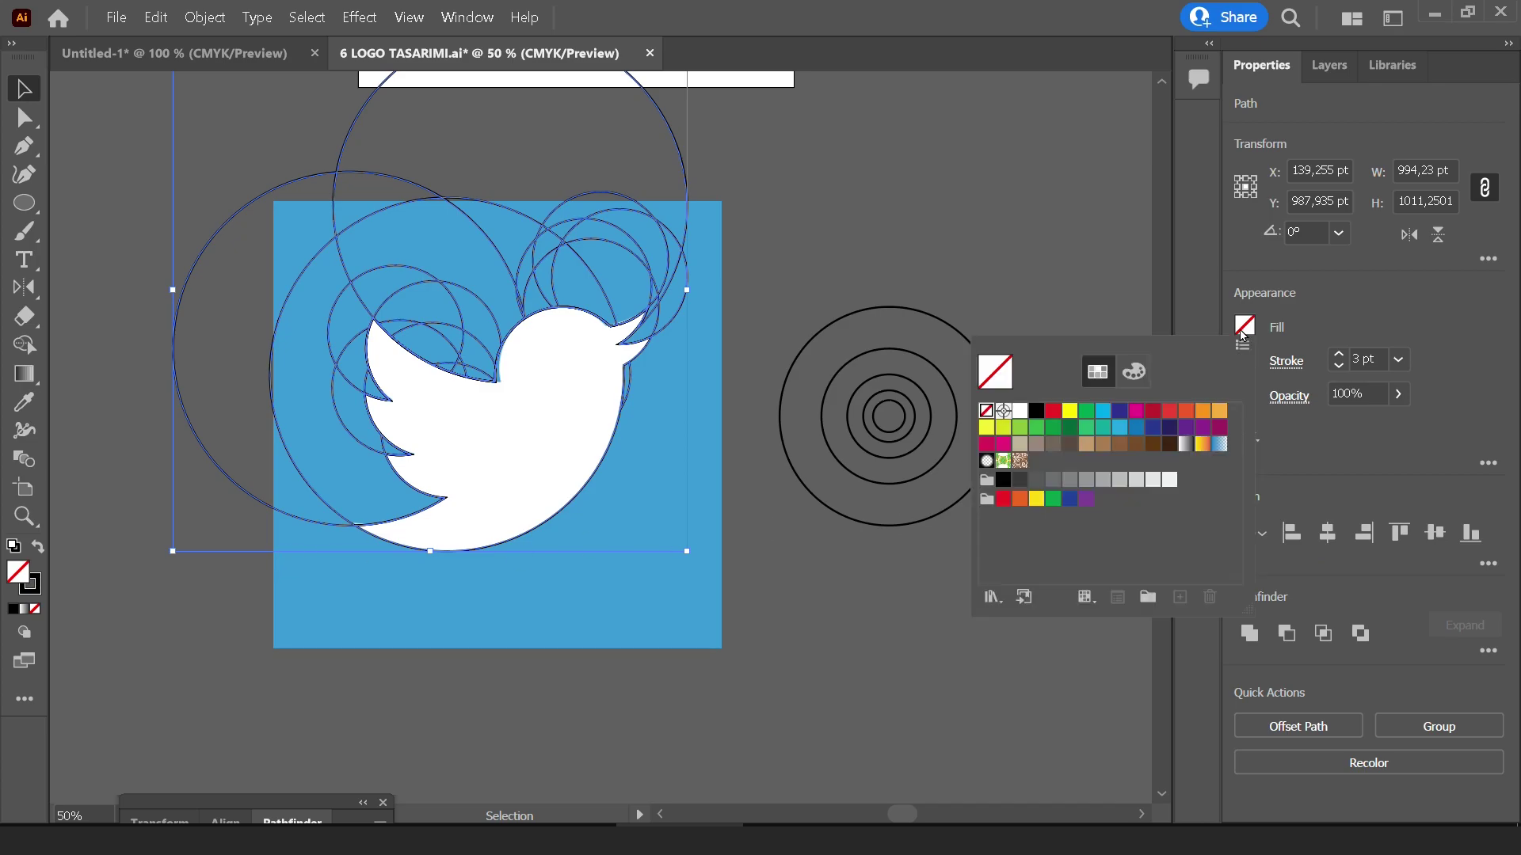
{"action": "left_click", "coordinate": [1184, 409]}
{"action": "left_click", "coordinate": [995, 271]}
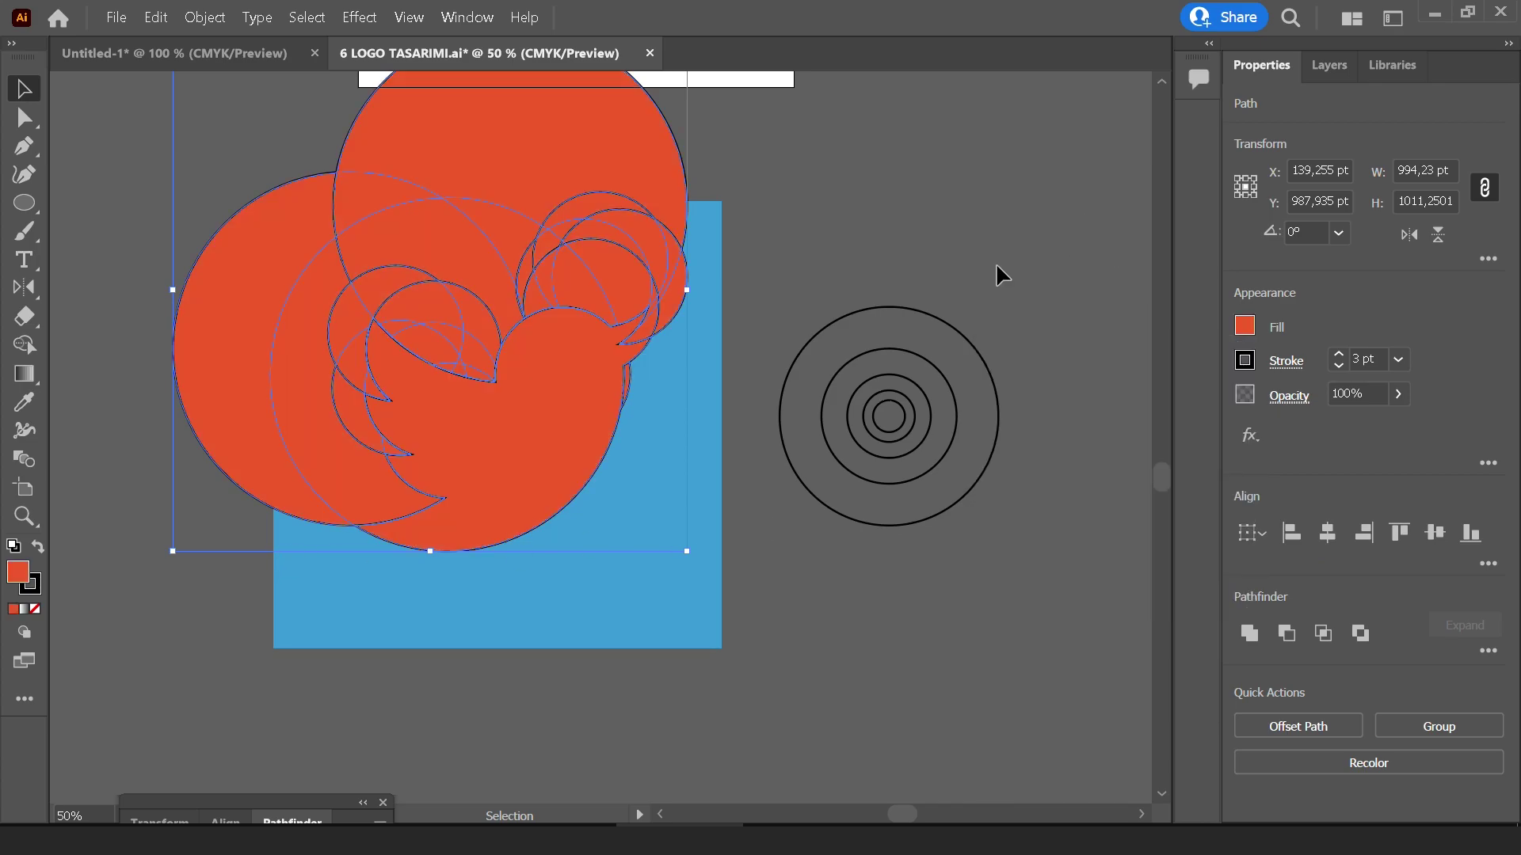
Alt-drag a copy of the bird to the right of the circles
{"action": "scroll", "coordinate": [852, 286], "scroll_direction": "down", "scroll_amount": 1}
{"action": "left_click", "coordinate": [851, 287]}
{"action": "scroll", "coordinate": [851, 287], "scroll_direction": "down", "scroll_amount": 1}
{"action": "left_click", "coordinate": [543, 431]}
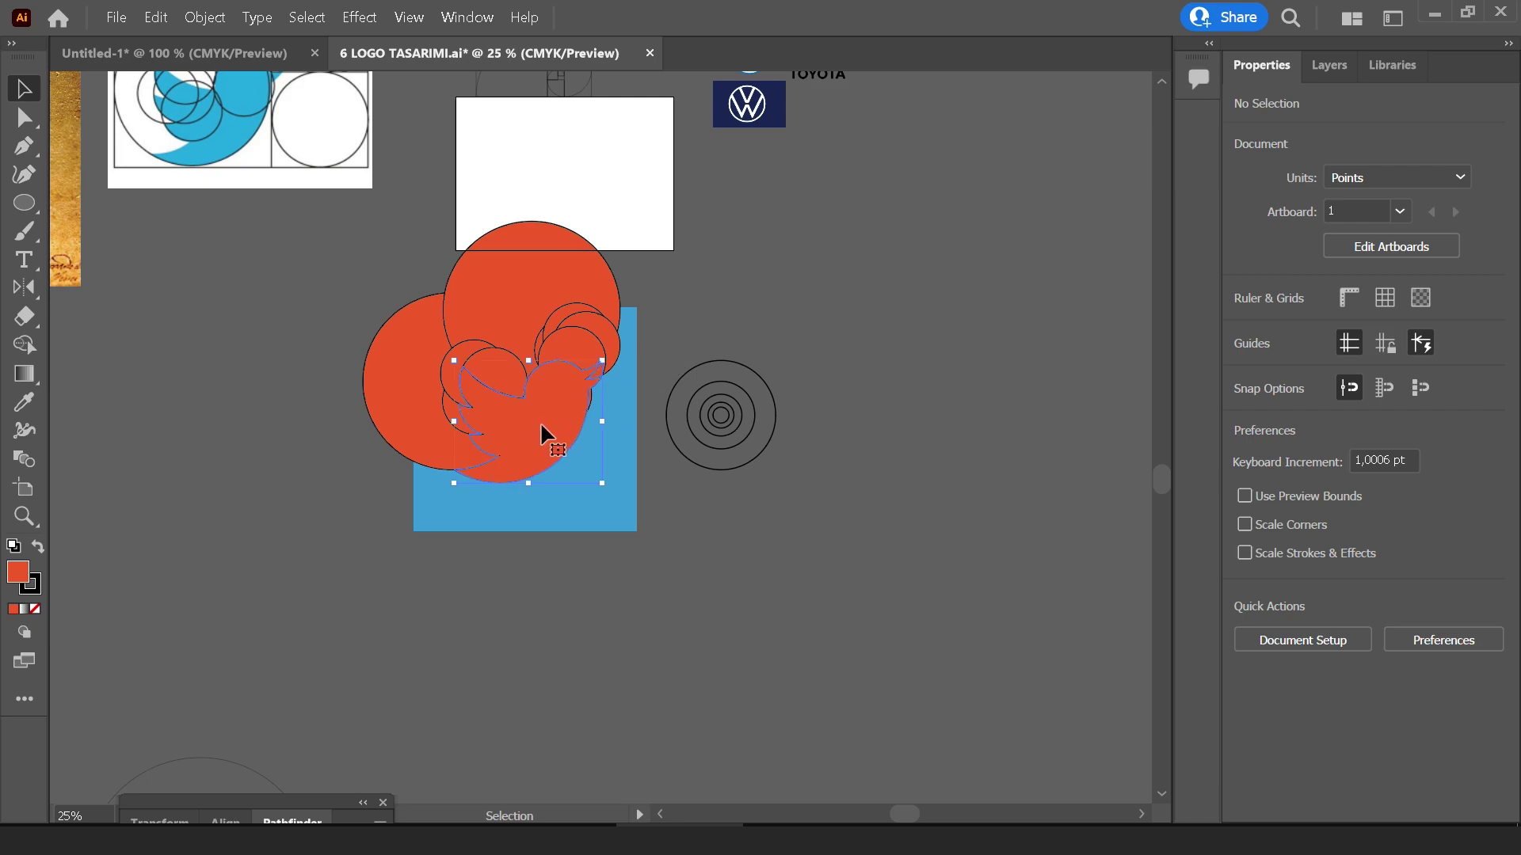
{"action": "left_click_drag", "start_coordinate": [543, 431], "coordinate": [939, 445]}
{"action": "left_click_drag", "start_coordinate": [1014, 555], "coordinate": [848, 578]}
{"action": "left_click", "coordinate": [888, 589]}
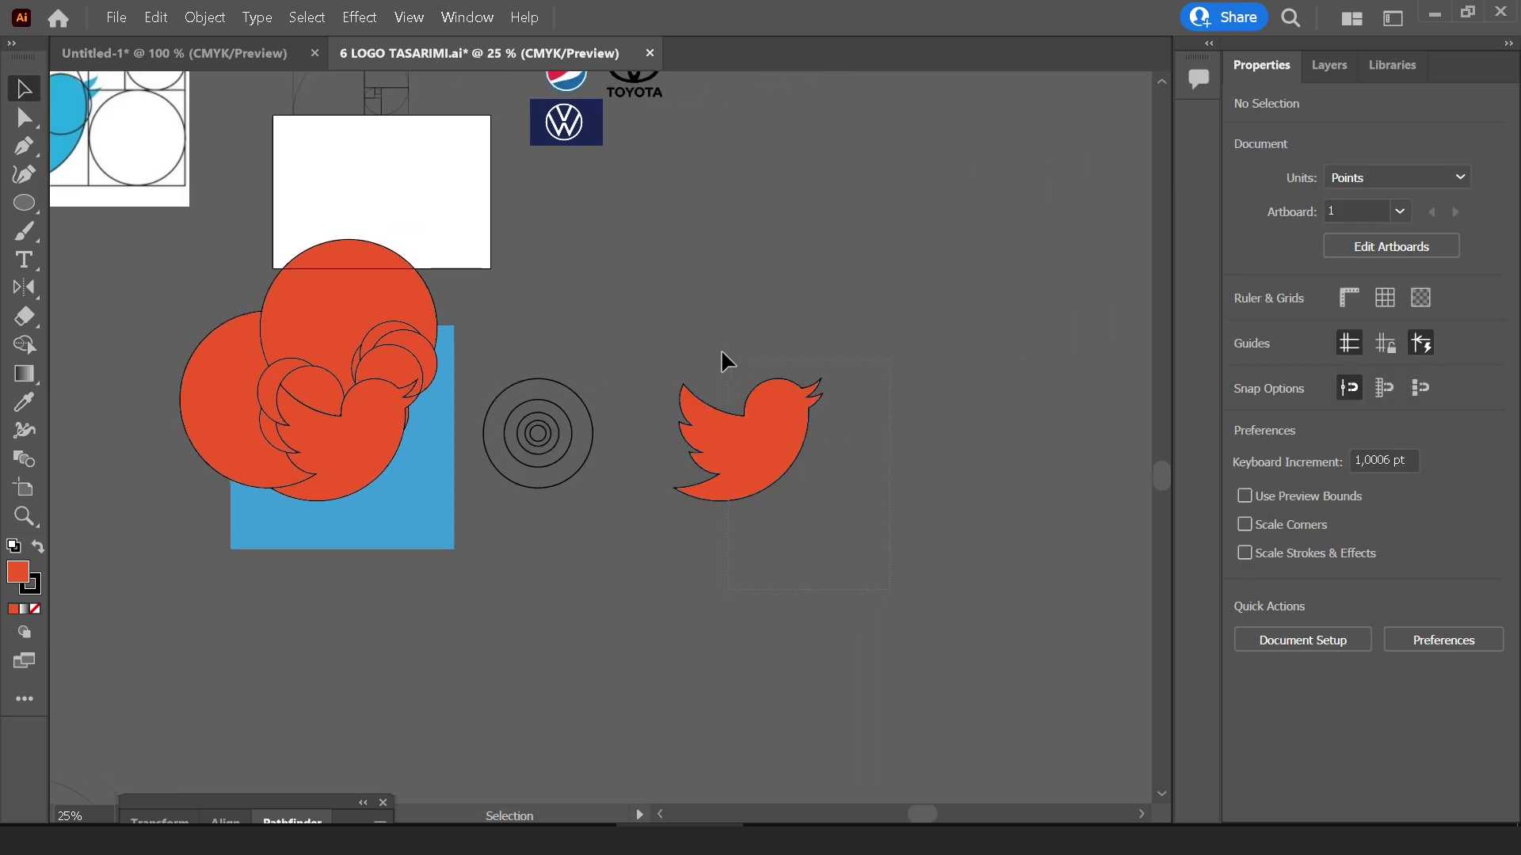
{"action": "left_click", "coordinate": [697, 396]}
Give the copied bird the blue square's fill using the Eyedropper, then deselect
{"action": "left_click", "coordinate": [26, 405]}
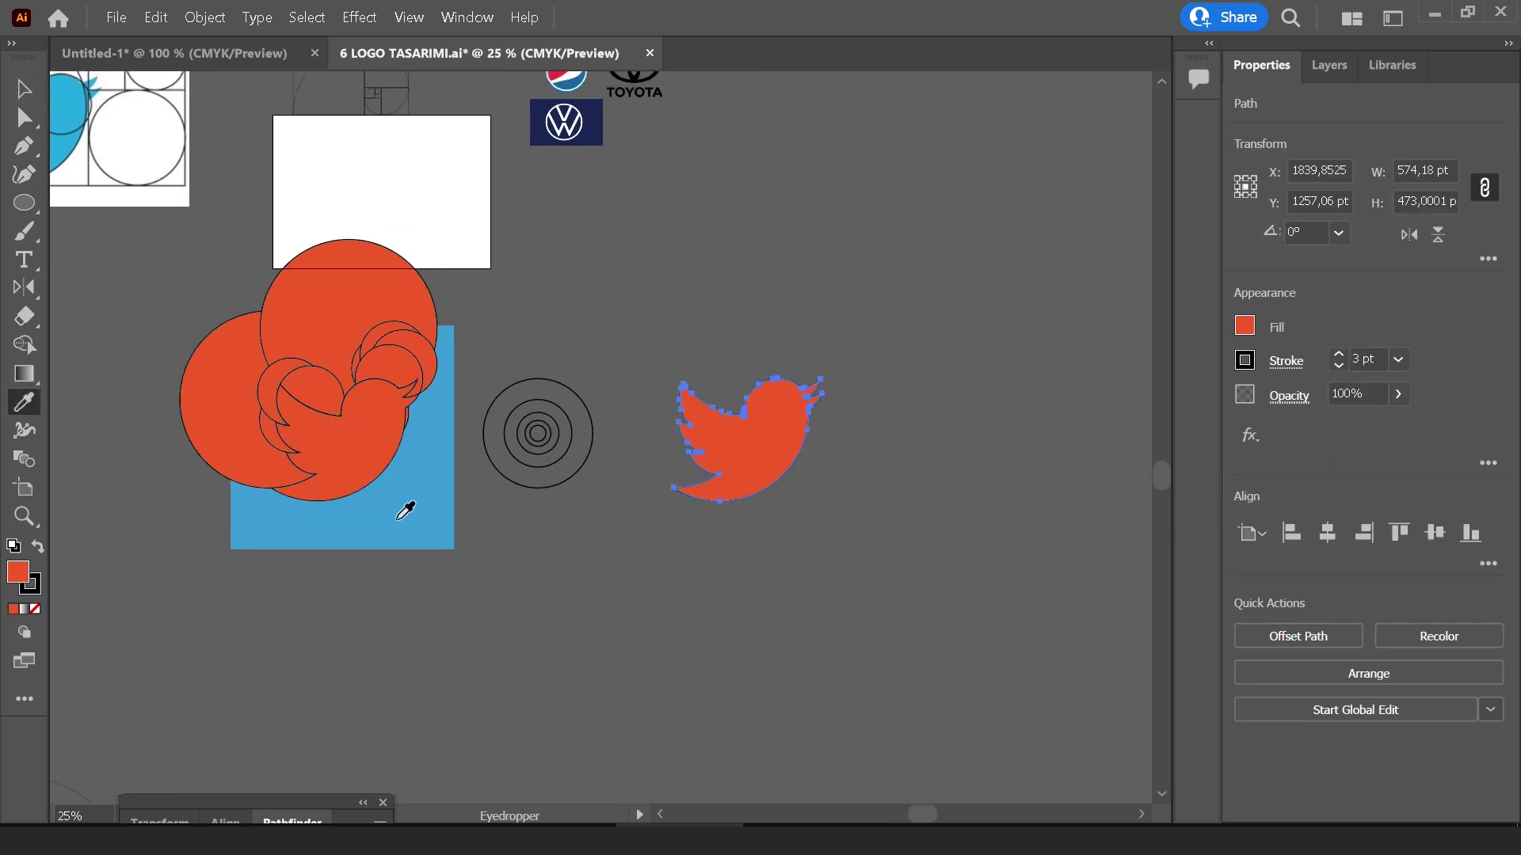
{"action": "left_click", "coordinate": [406, 511]}
{"action": "key", "text": "ctrl+shift+a"}
{"action": "key", "text": "v"}
{"action": "scroll", "coordinate": [810, 467], "scroll_direction": "up", "scroll_amount": 3, "text": "alt"}
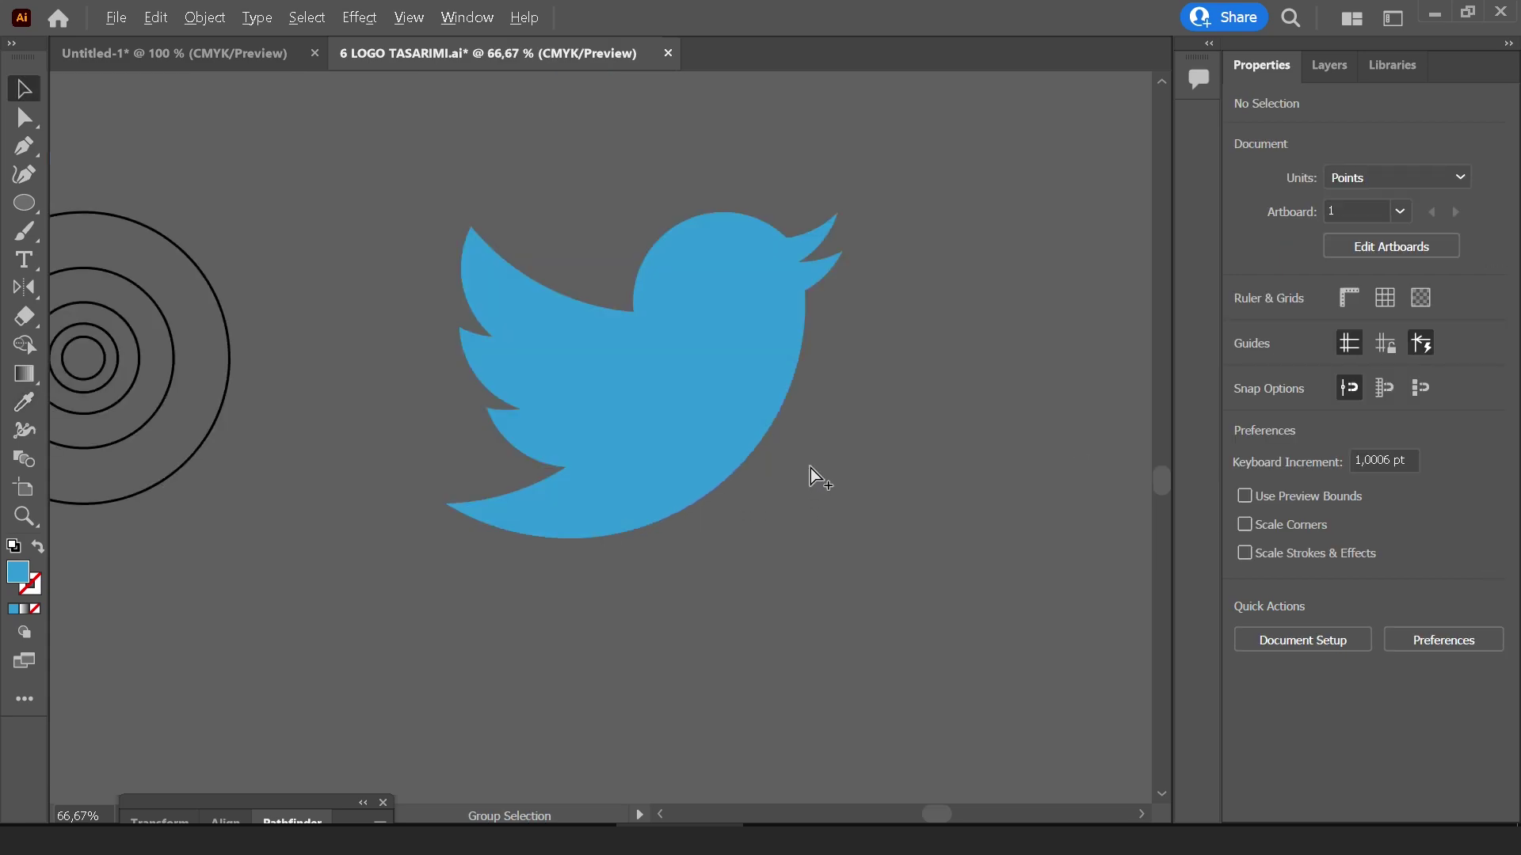
{"action": "scroll", "coordinate": [689, 367], "scroll_direction": "up", "scroll_amount": 2, "text": "alt"}
{"action": "scroll", "coordinate": [845, 329], "scroll_direction": "down", "scroll_amount": 2, "text": "alt"}
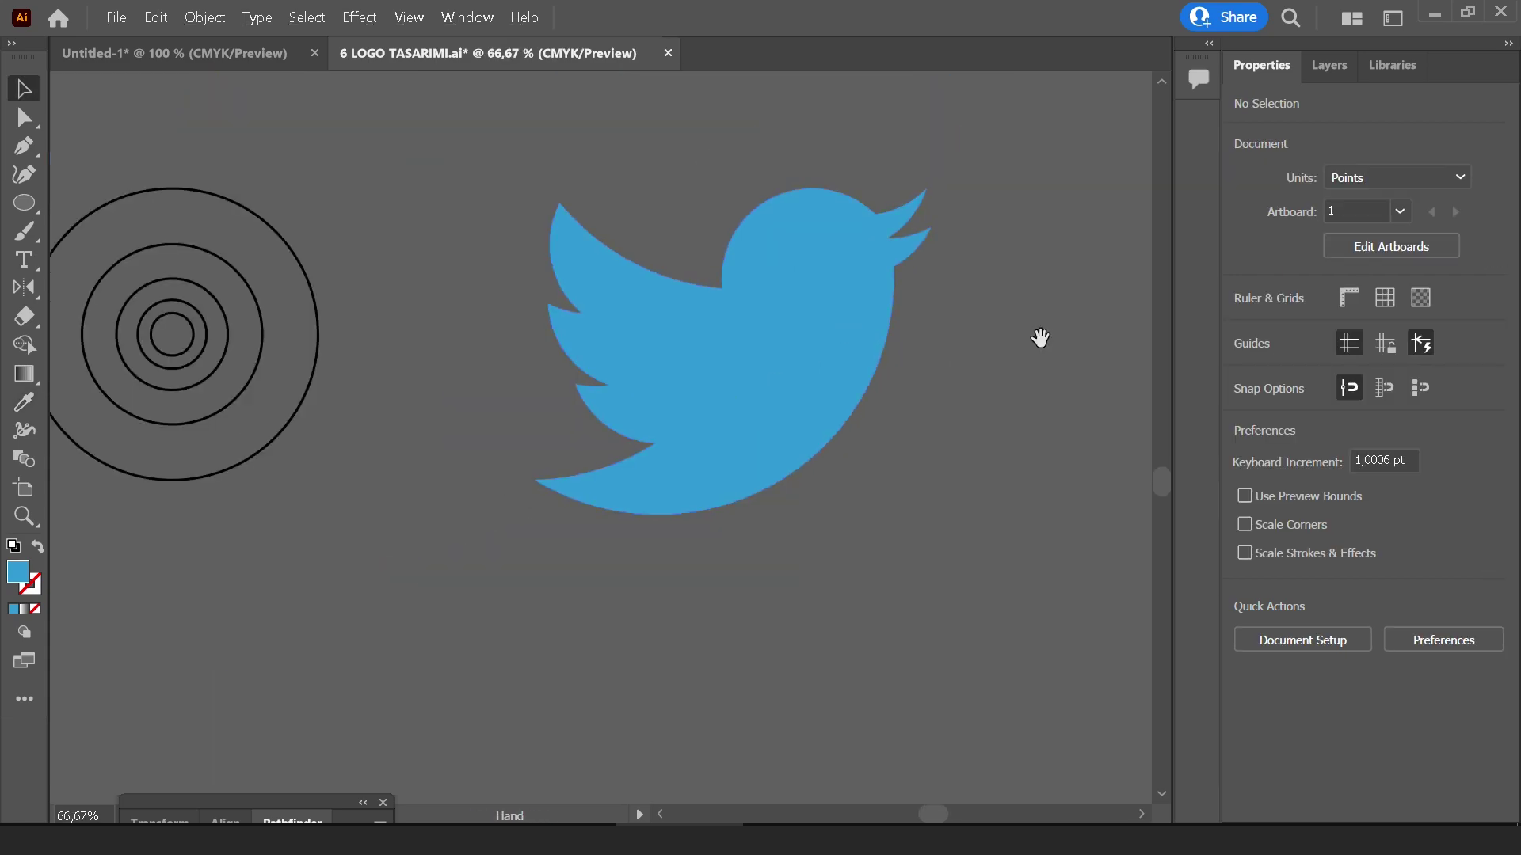
{"action": "left_click_drag", "start_coordinate": [1040, 338], "coordinate": [943, 452]}
{"action": "scroll", "coordinate": [966, 432], "scroll_direction": "down", "scroll_amount": 3, "text": "alt"}
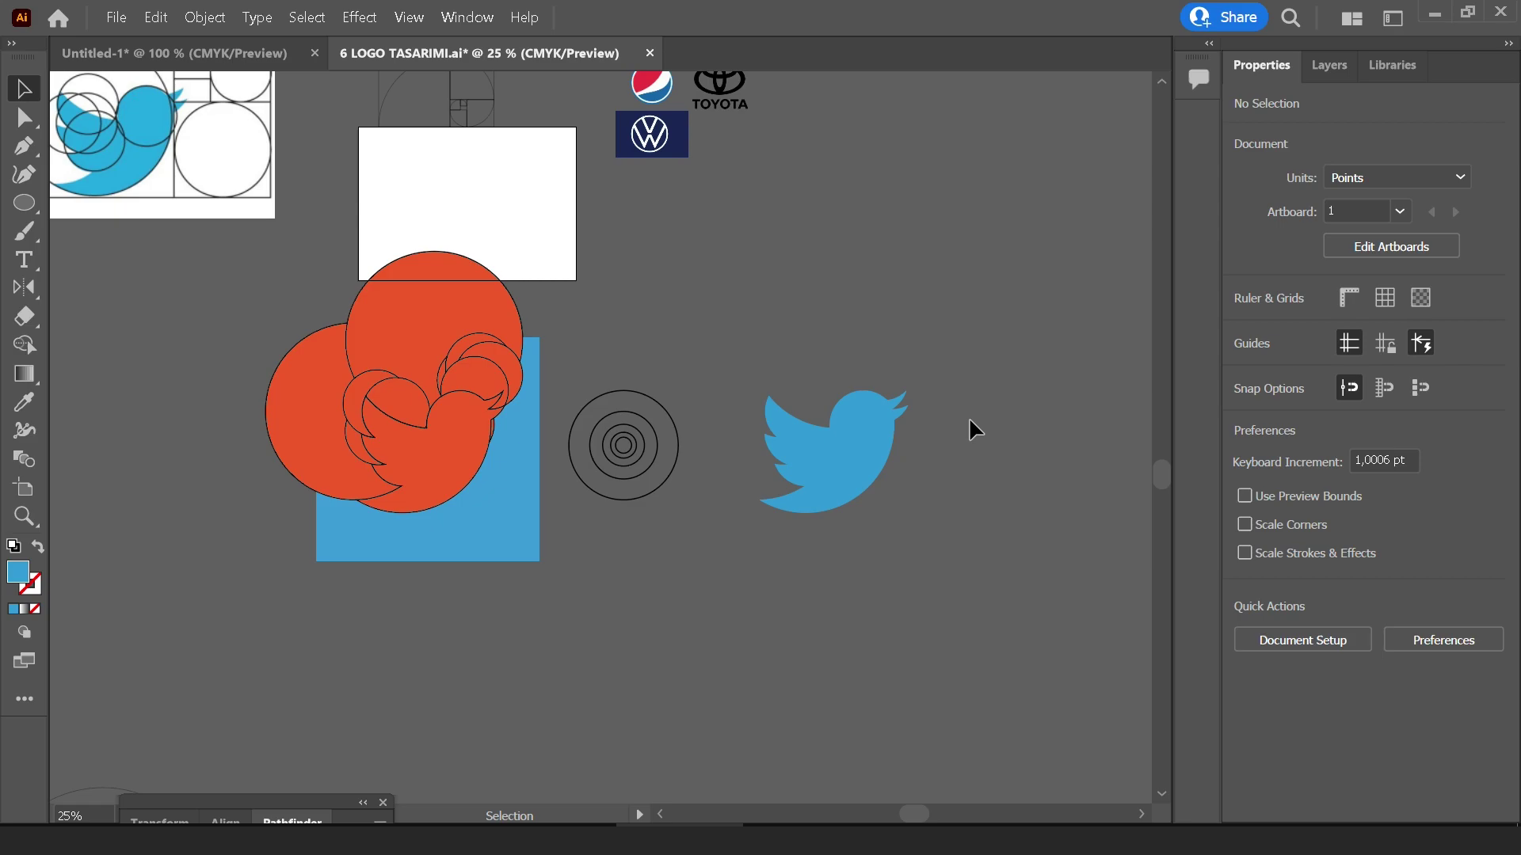
Lock the Apple reference image with Object > Lock > Selection so it can't be moved
{"action": "key", "text": "ctrl+minus"}
{"action": "mouse_move", "coordinate": [431, 346]}
{"action": "left_mouse_down"}
{"action": "mouse_move", "coordinate": [558, 499]}
{"action": "mouse_move", "coordinate": [625, 407]}
{"action": "left_mouse_up"}
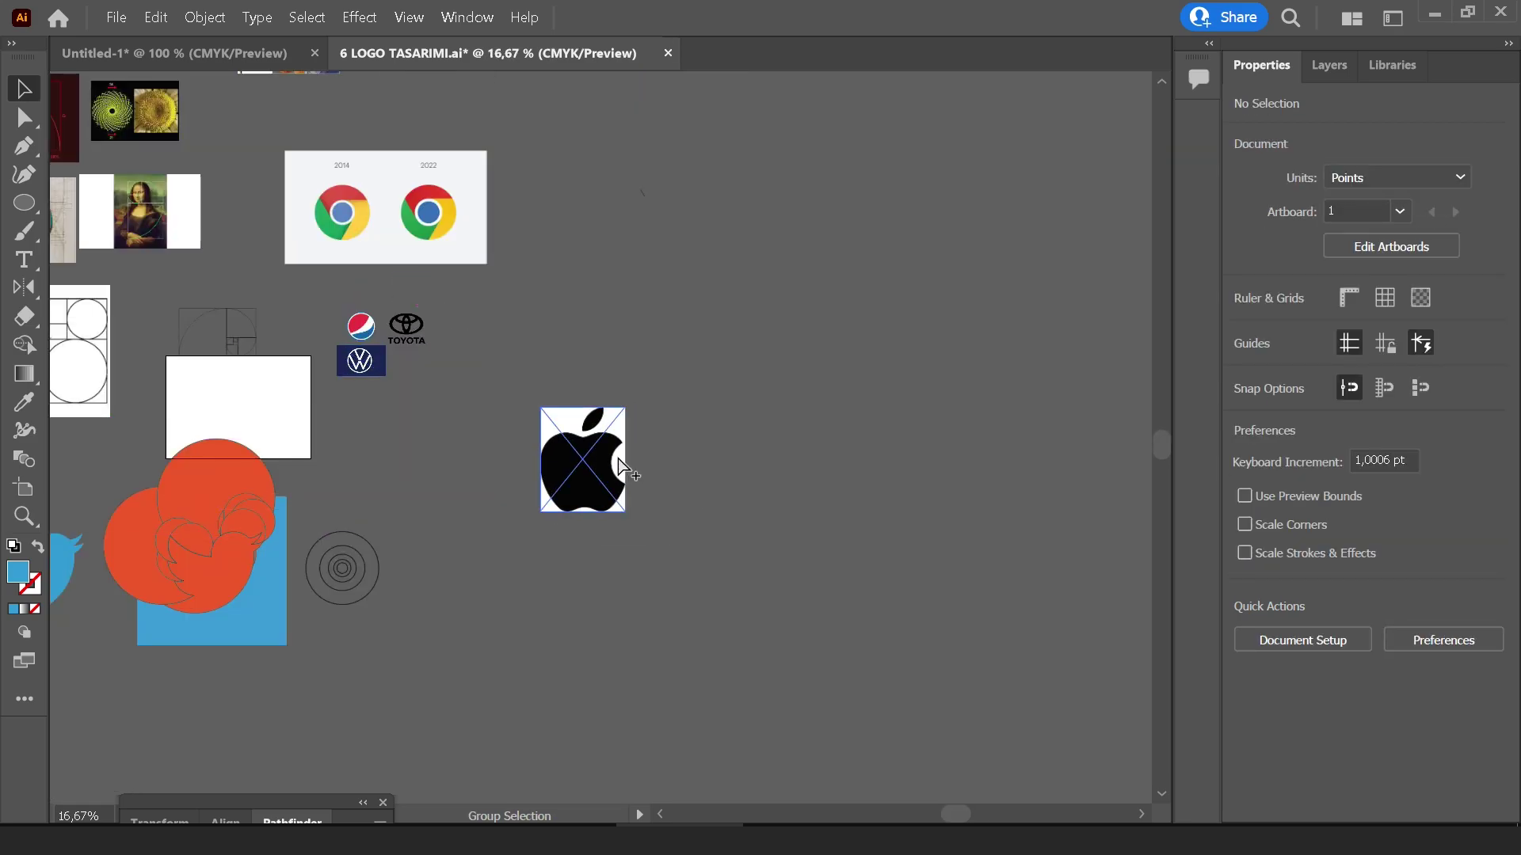
{"action": "key", "text": "ctrl+plus"}
{"action": "left_click", "coordinate": [602, 476]}
{"action": "left_click", "coordinate": [222, 18]}
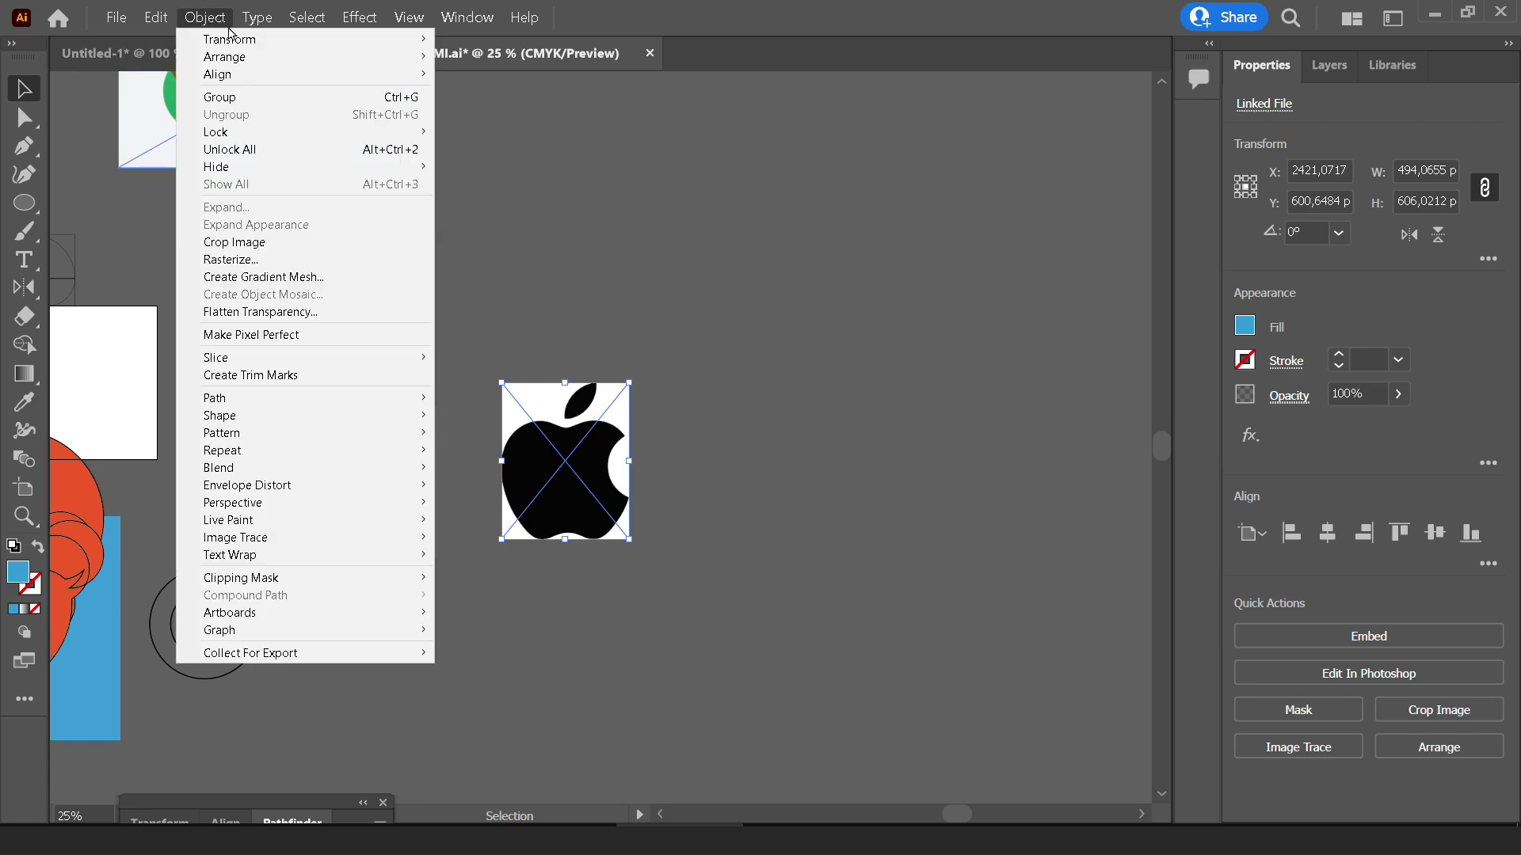
{"action": "mouse_move", "coordinate": [216, 131]}
{"action": "left_click", "coordinate": [455, 131]}
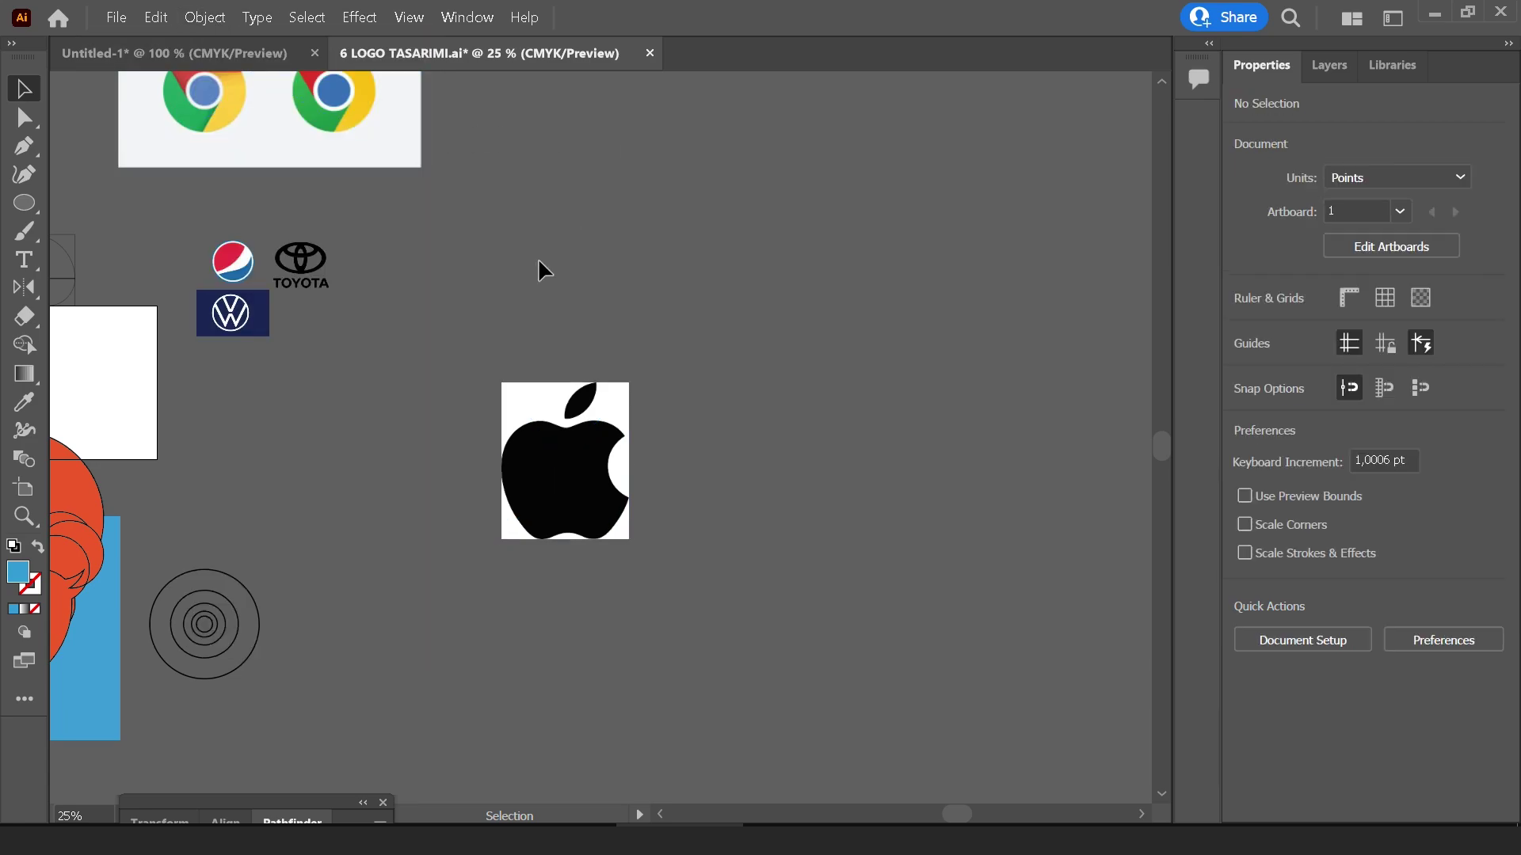
{"action": "scroll", "coordinate": [540, 270], "scroll_direction": "down", "scroll_amount": 5}
{"action": "scroll", "coordinate": [540, 269], "scroll_direction": "left", "scroll_amount": 1}
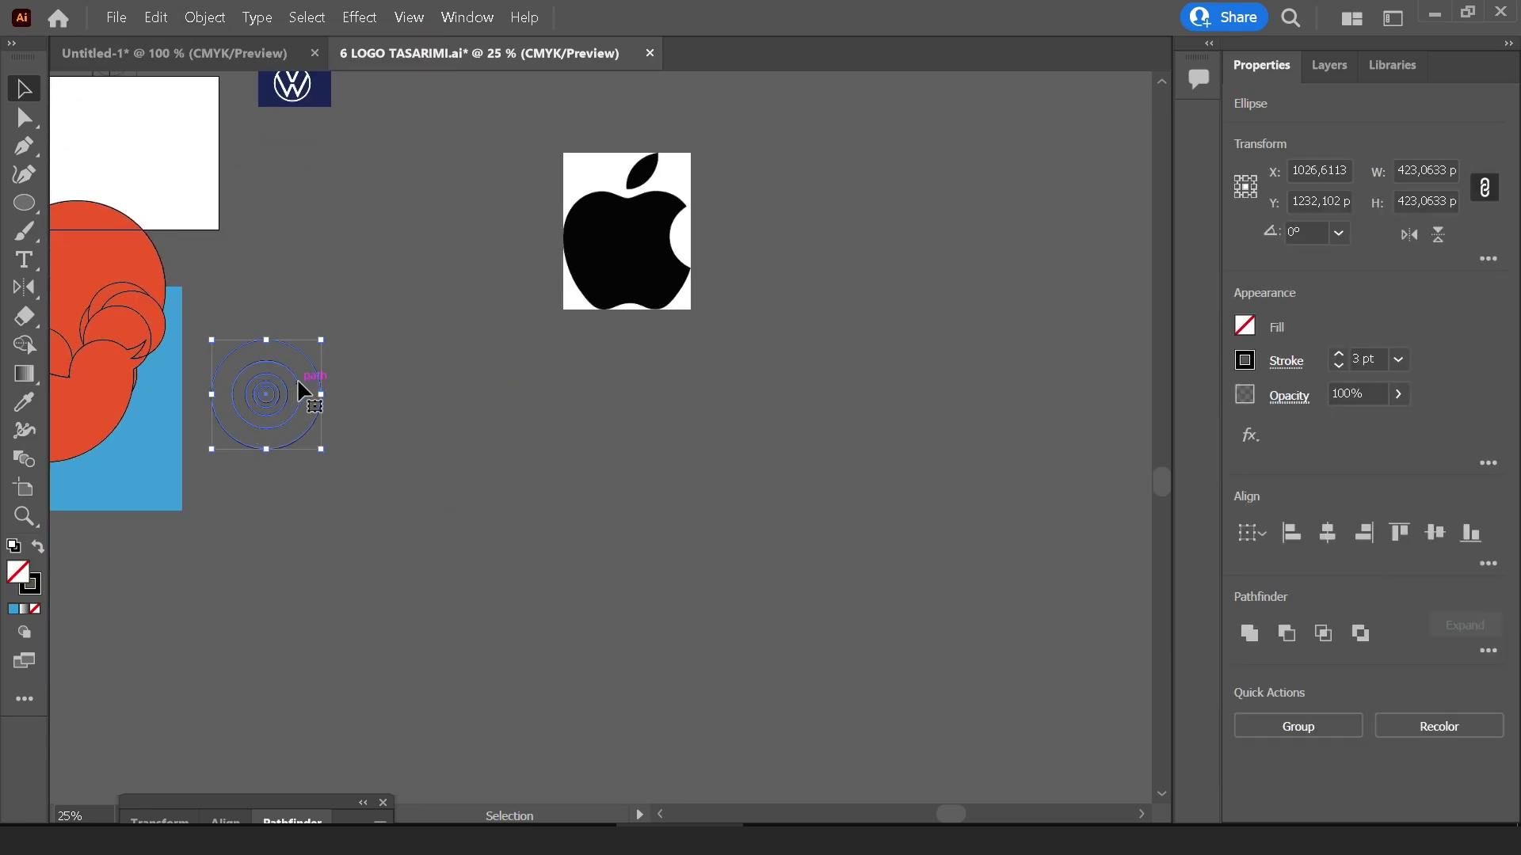
Move the concentric circles onto the Apple logo and give them an orange outline
{"action": "left_click_drag", "start_coordinate": [291, 396], "coordinate": [628, 236]}
{"action": "key", "text": "ctrl+plus"}
{"action": "key", "text": "ctrl+plus"}
{"action": "key", "text": "ctrl+plus"}
{"action": "left_click_drag", "start_coordinate": [666, 286], "coordinate": [598, 404]}
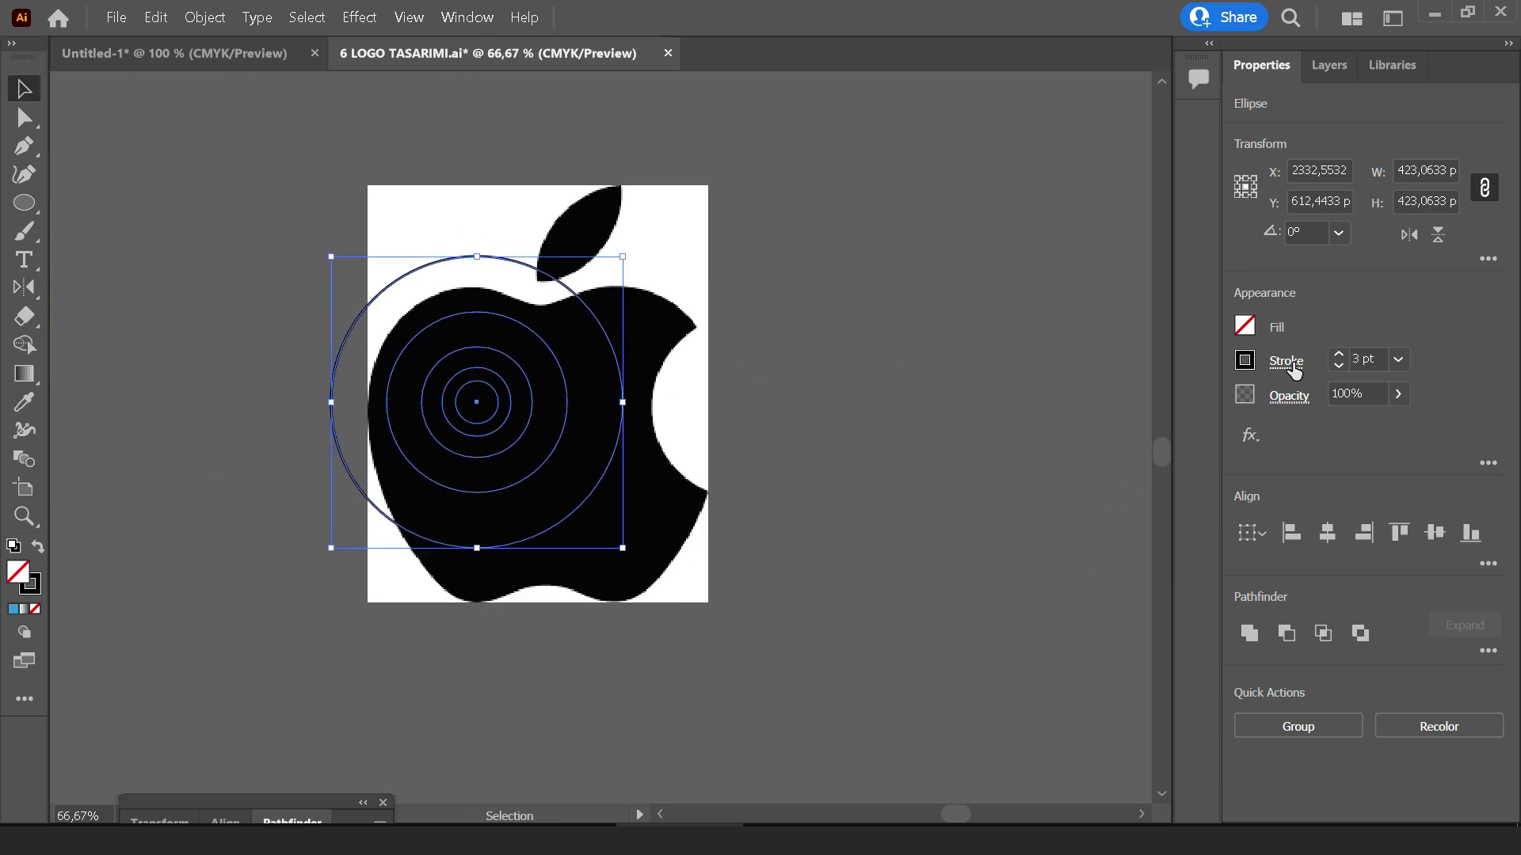
{"action": "left_click", "coordinate": [1246, 362]}
{"action": "left_click", "coordinate": [1037, 445]}
{"action": "left_click", "coordinate": [942, 346]}
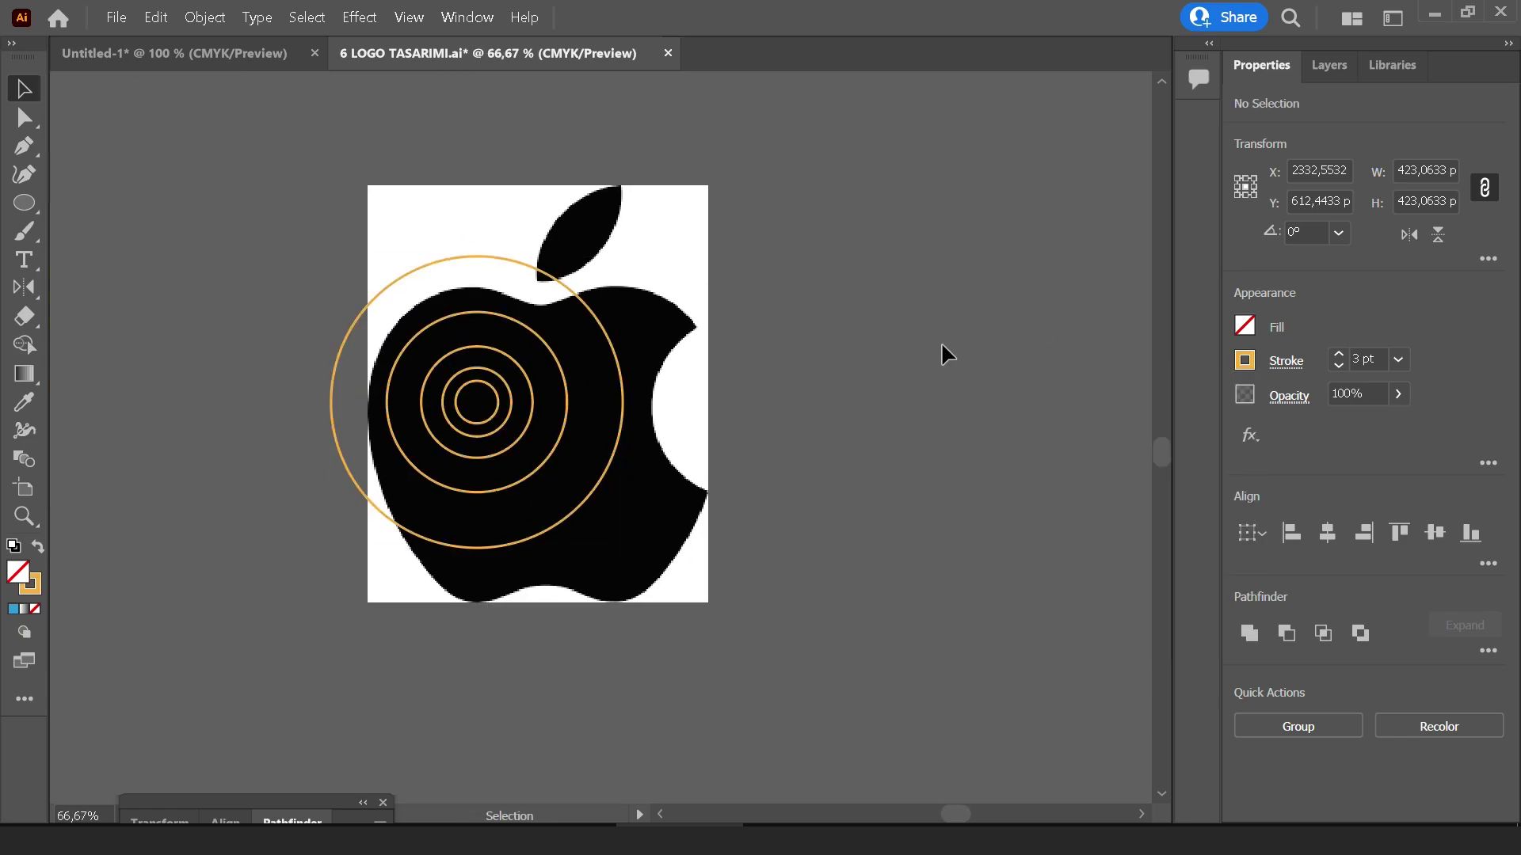
Scale and nudge the circles until the largest ring fits the apple's body
{"action": "left_click", "coordinate": [332, 372]}
{"action": "left_click_drag", "start_coordinate": [533, 390], "coordinate": [588, 433]}
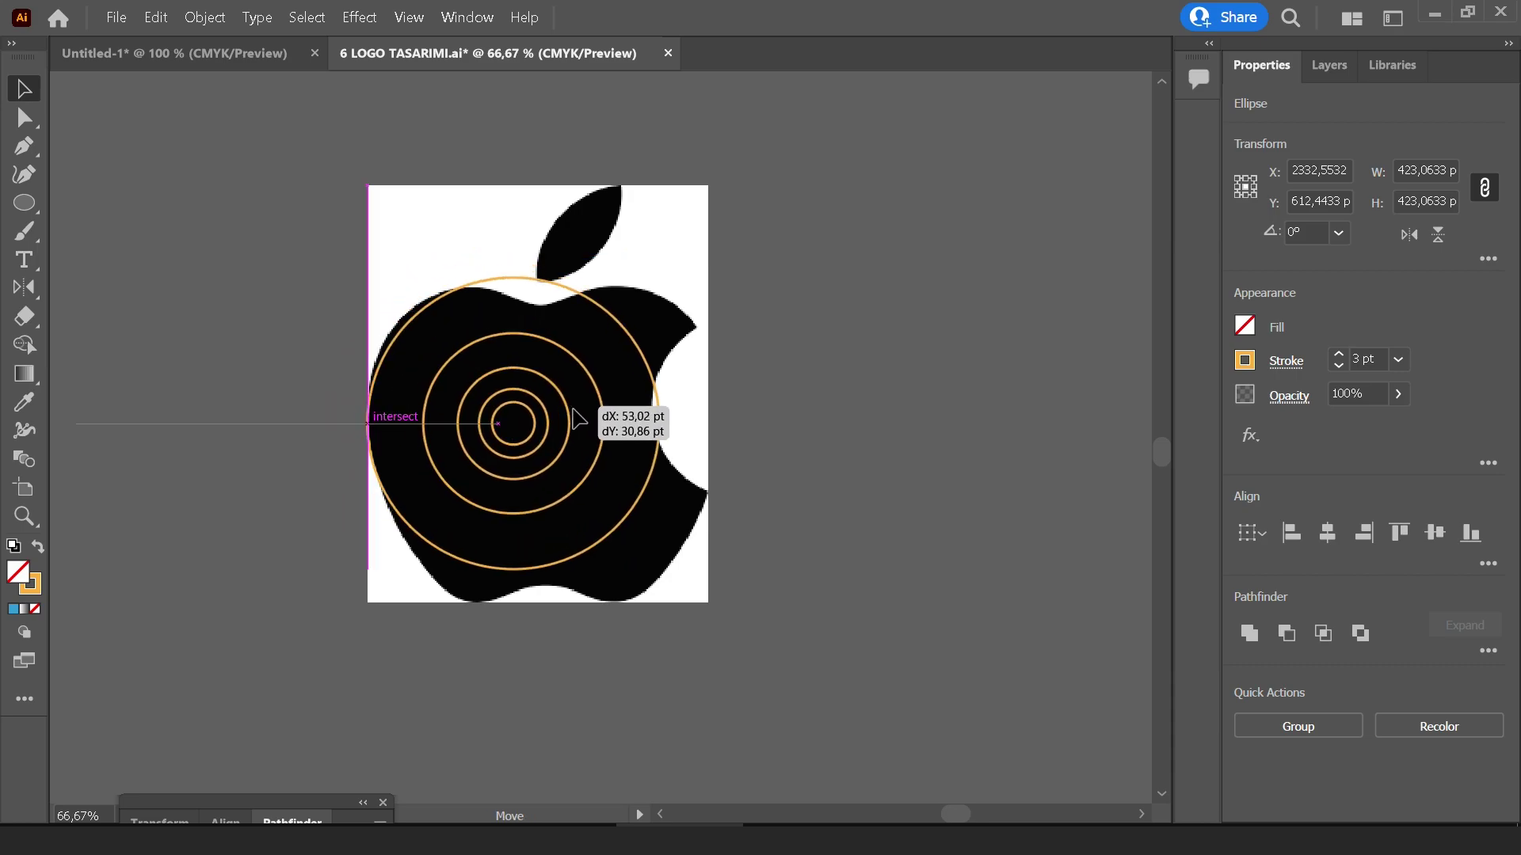
{"action": "left_click_drag", "start_coordinate": [679, 448], "coordinate": [723, 491]}
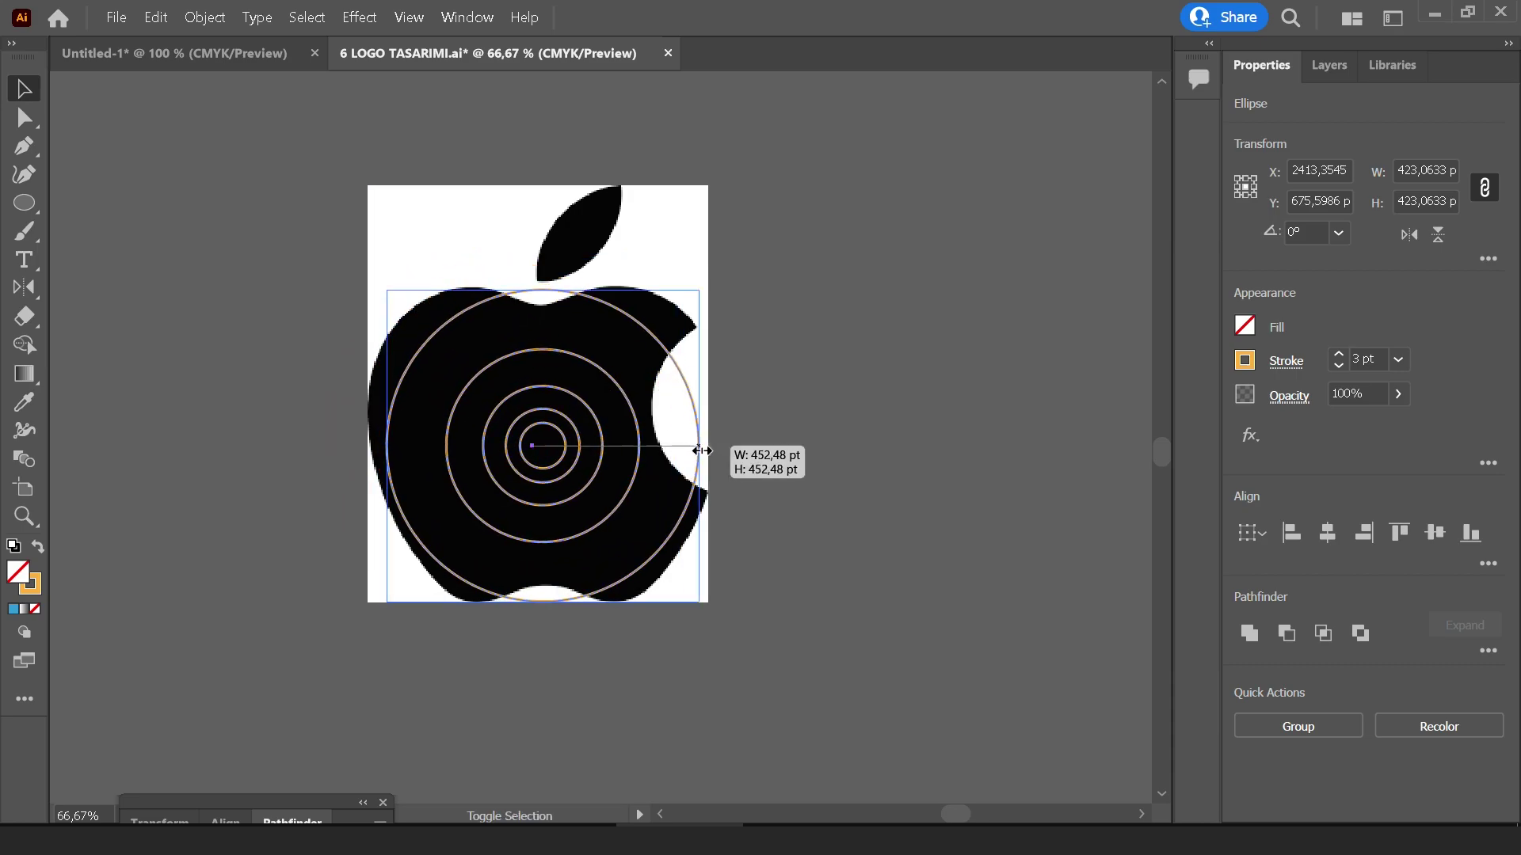
{"action": "key", "text": "ctrl+plus"}
{"action": "key", "text": "ctrl+plus"}
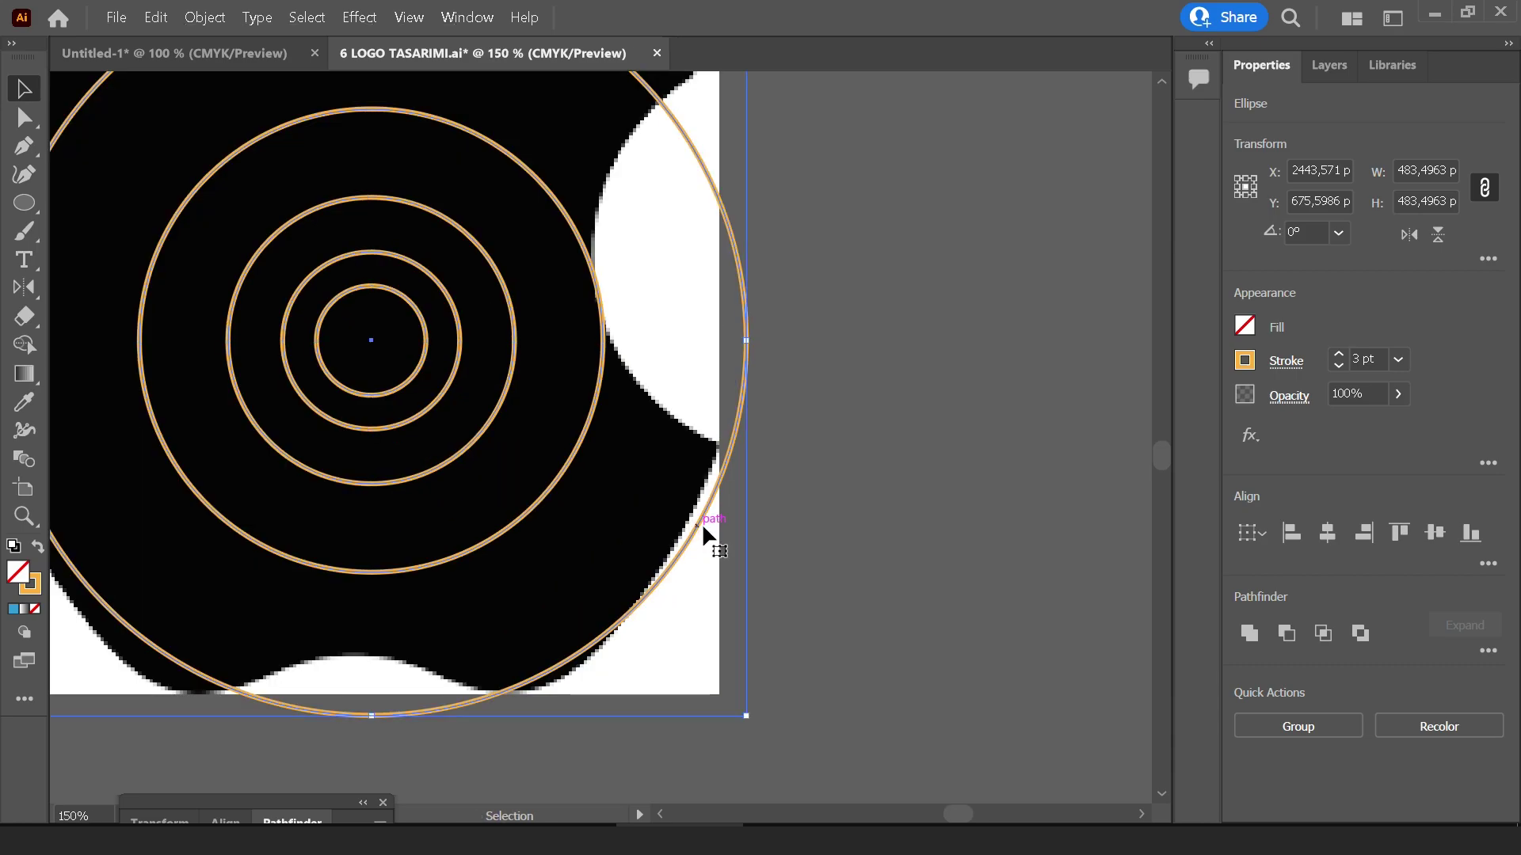
{"action": "left_click_drag", "start_coordinate": [745, 392], "coordinate": [726, 407]}
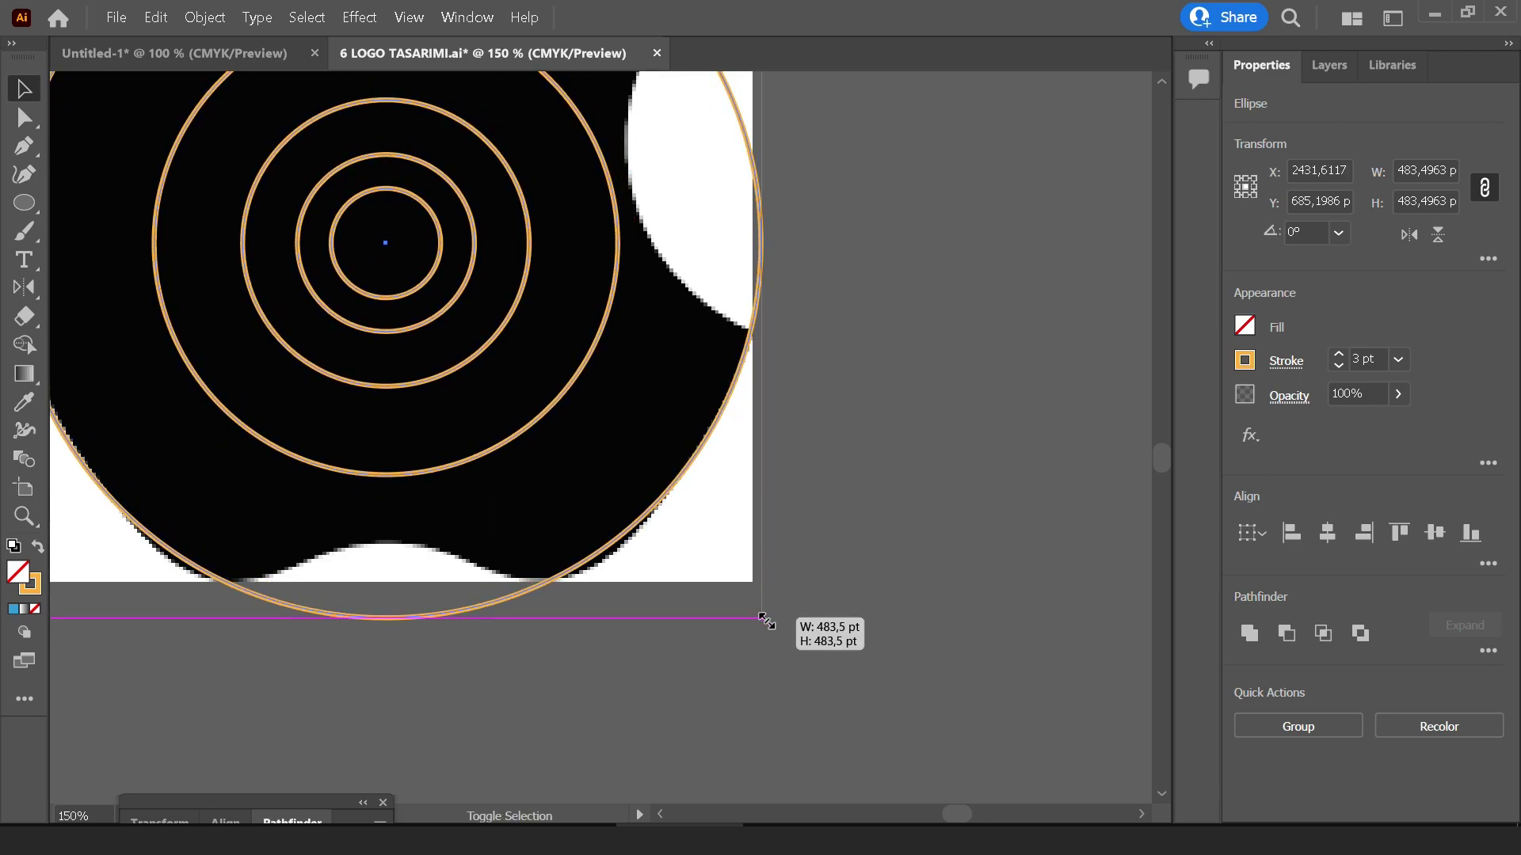
{"action": "left_click_drag", "start_coordinate": [766, 621], "coordinate": [763, 632]}
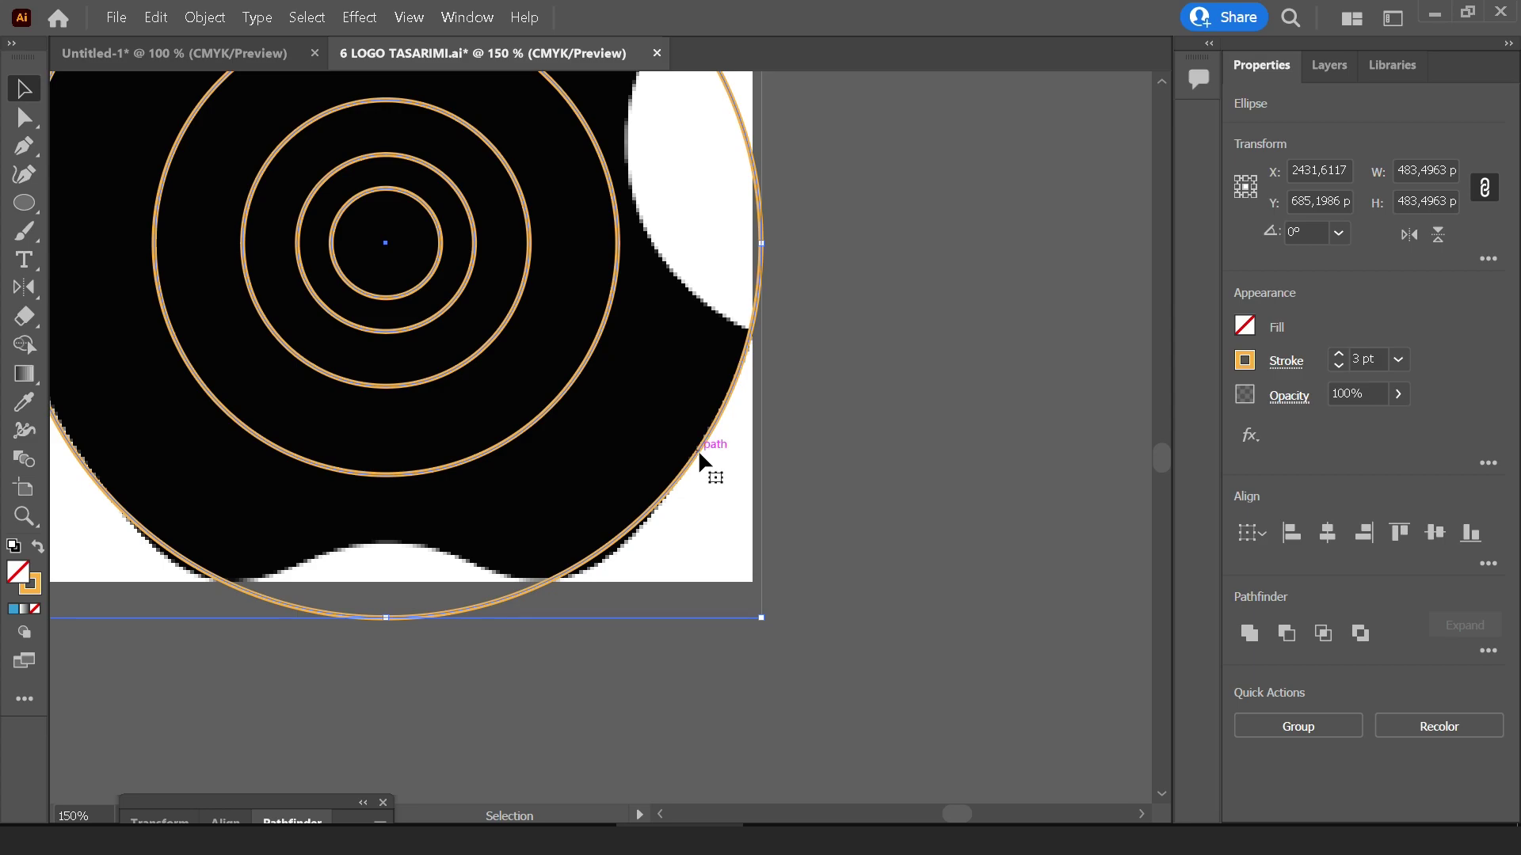
{"action": "left_click_drag", "start_coordinate": [698, 454], "coordinate": [695, 463]}
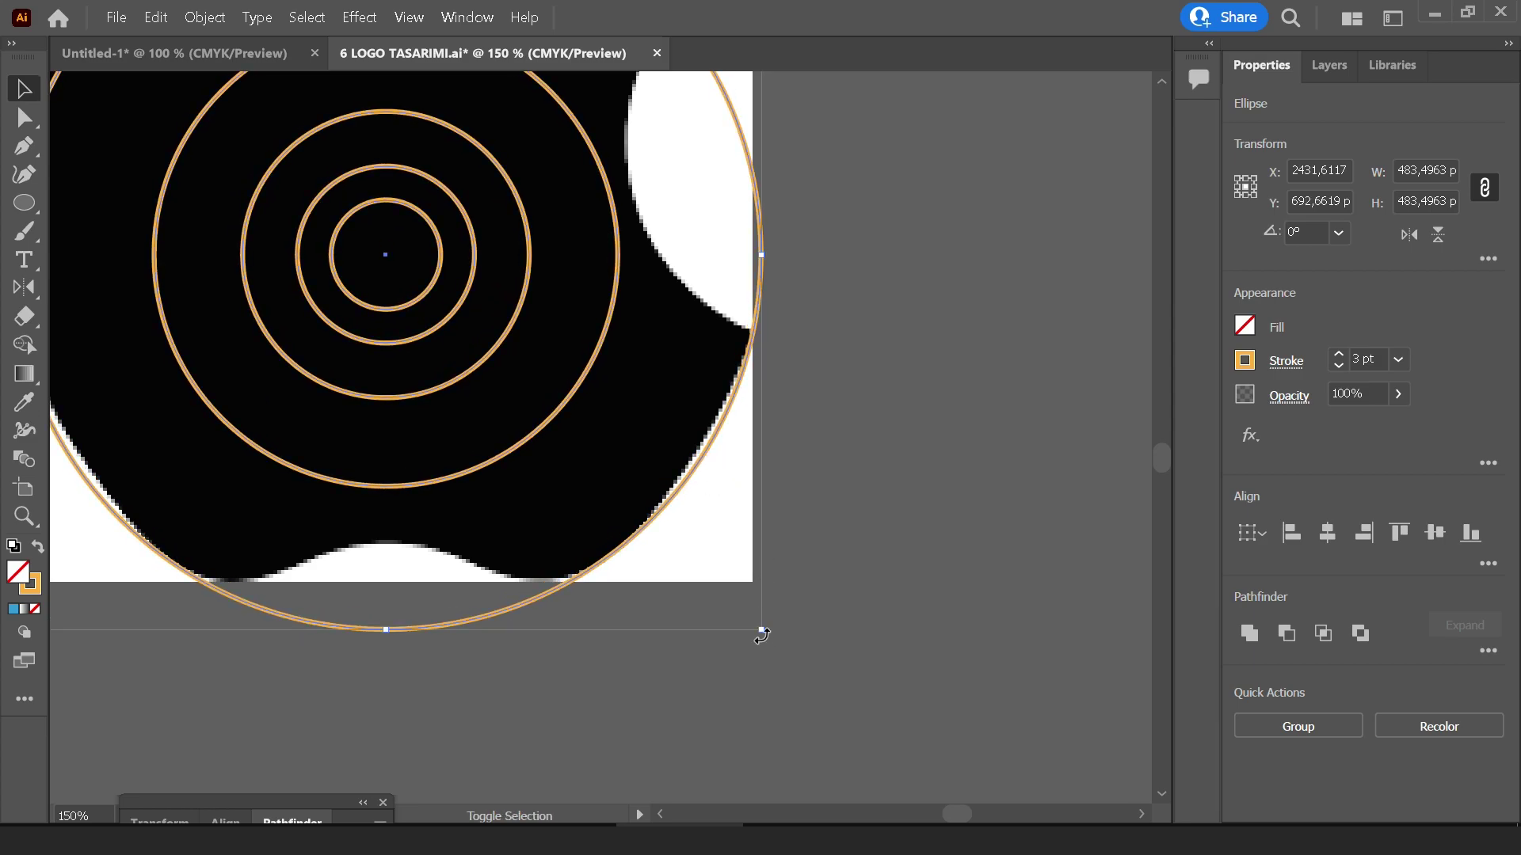
{"action": "left_click_drag", "start_coordinate": [761, 633], "coordinate": [771, 639]}
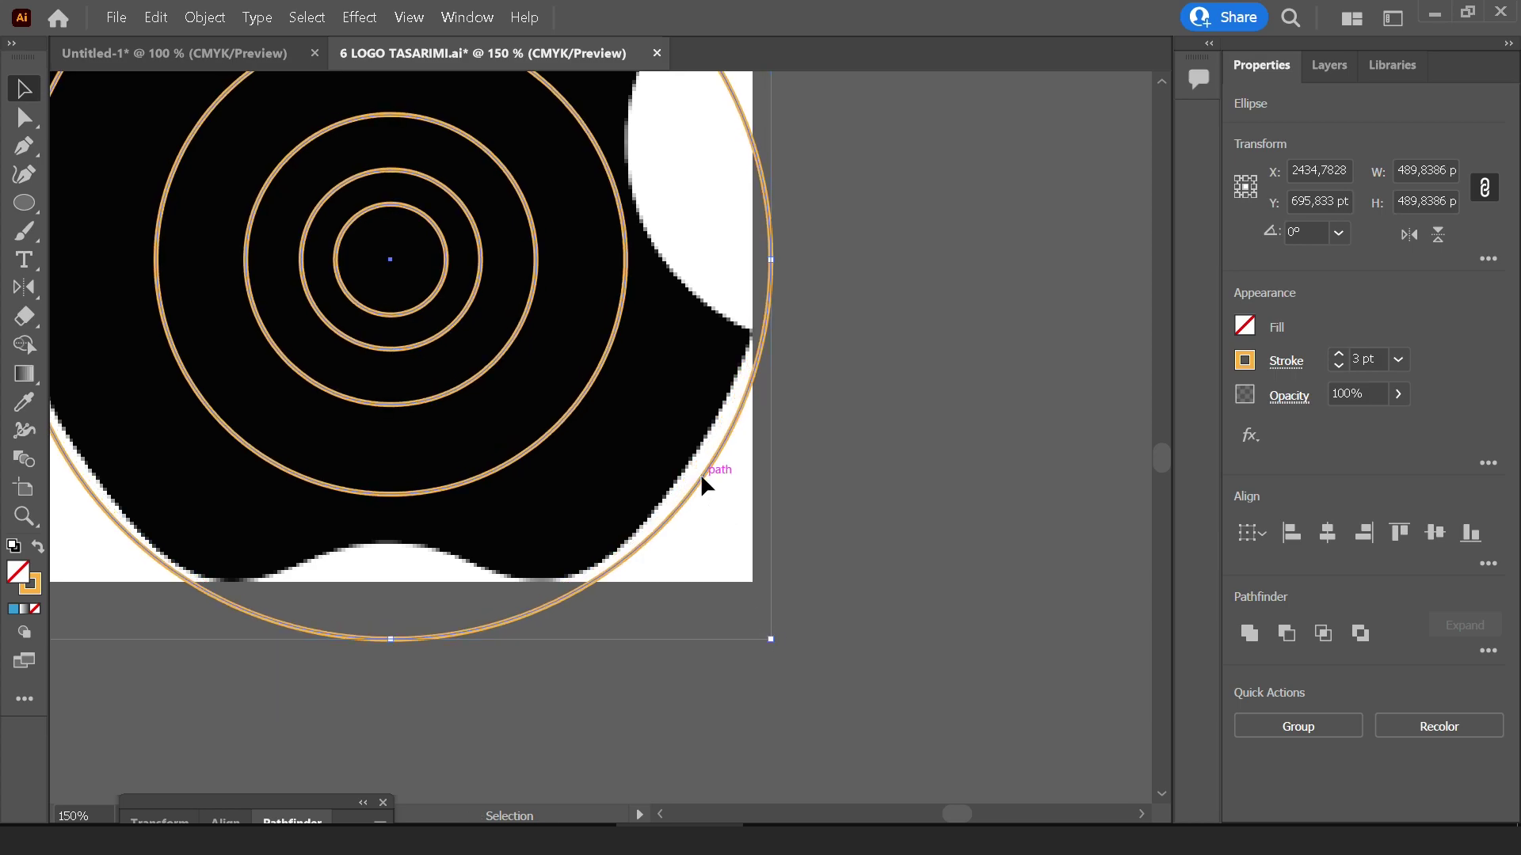
{"action": "left_click_drag", "start_coordinate": [700, 473], "coordinate": [686, 464]}
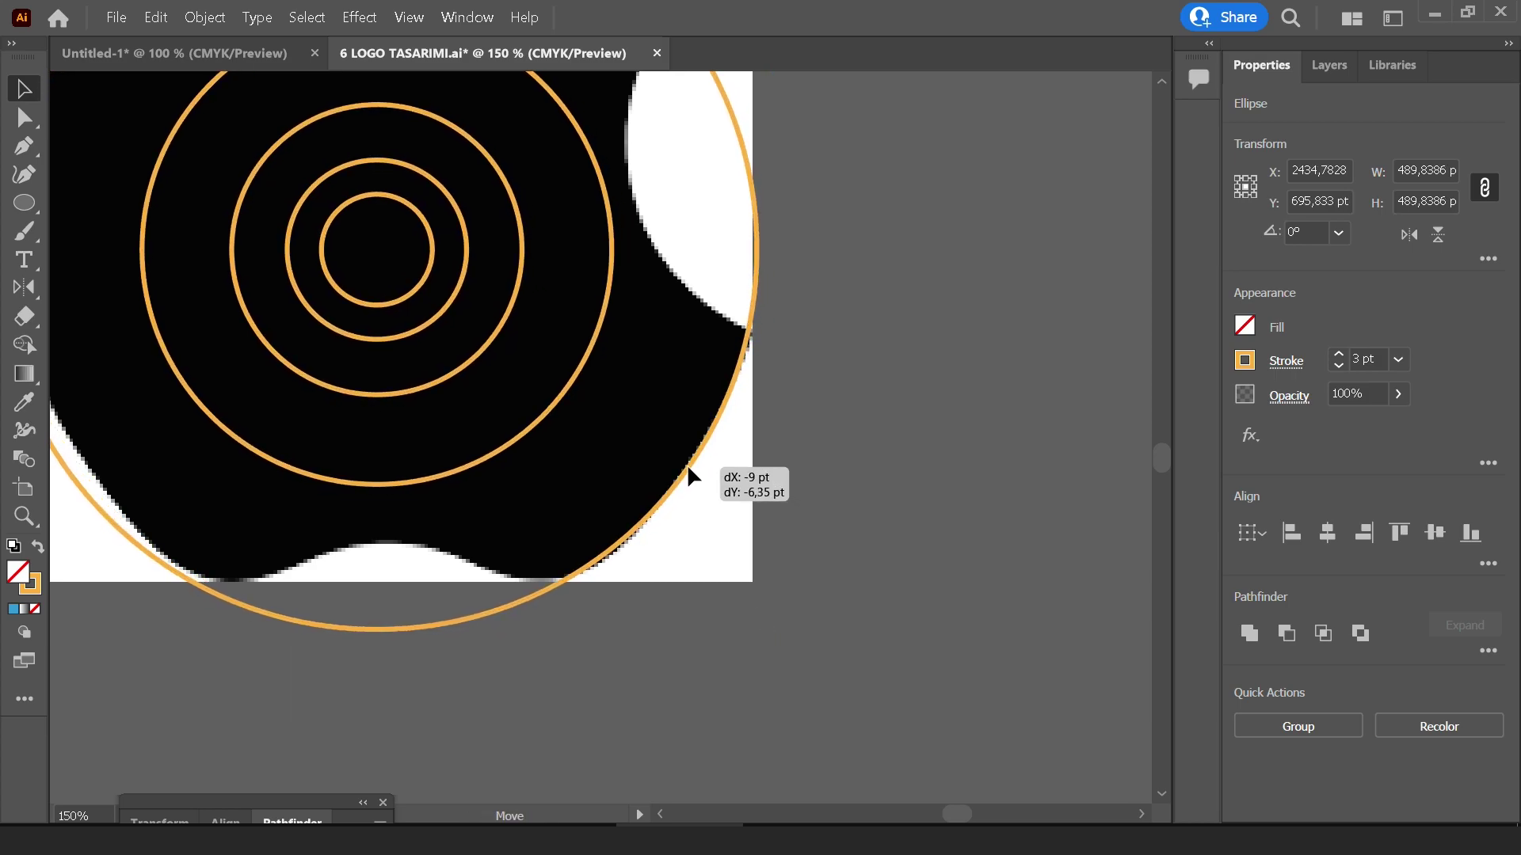
{"action": "scroll", "coordinate": [731, 392], "scroll_direction": "down", "scroll_amount": 3}
{"action": "scroll", "coordinate": [739, 329], "scroll_direction": "up", "scroll_amount": 1}
Move the inner concentric rings off the apple to the right
{"action": "left_click", "coordinate": [814, 259]}
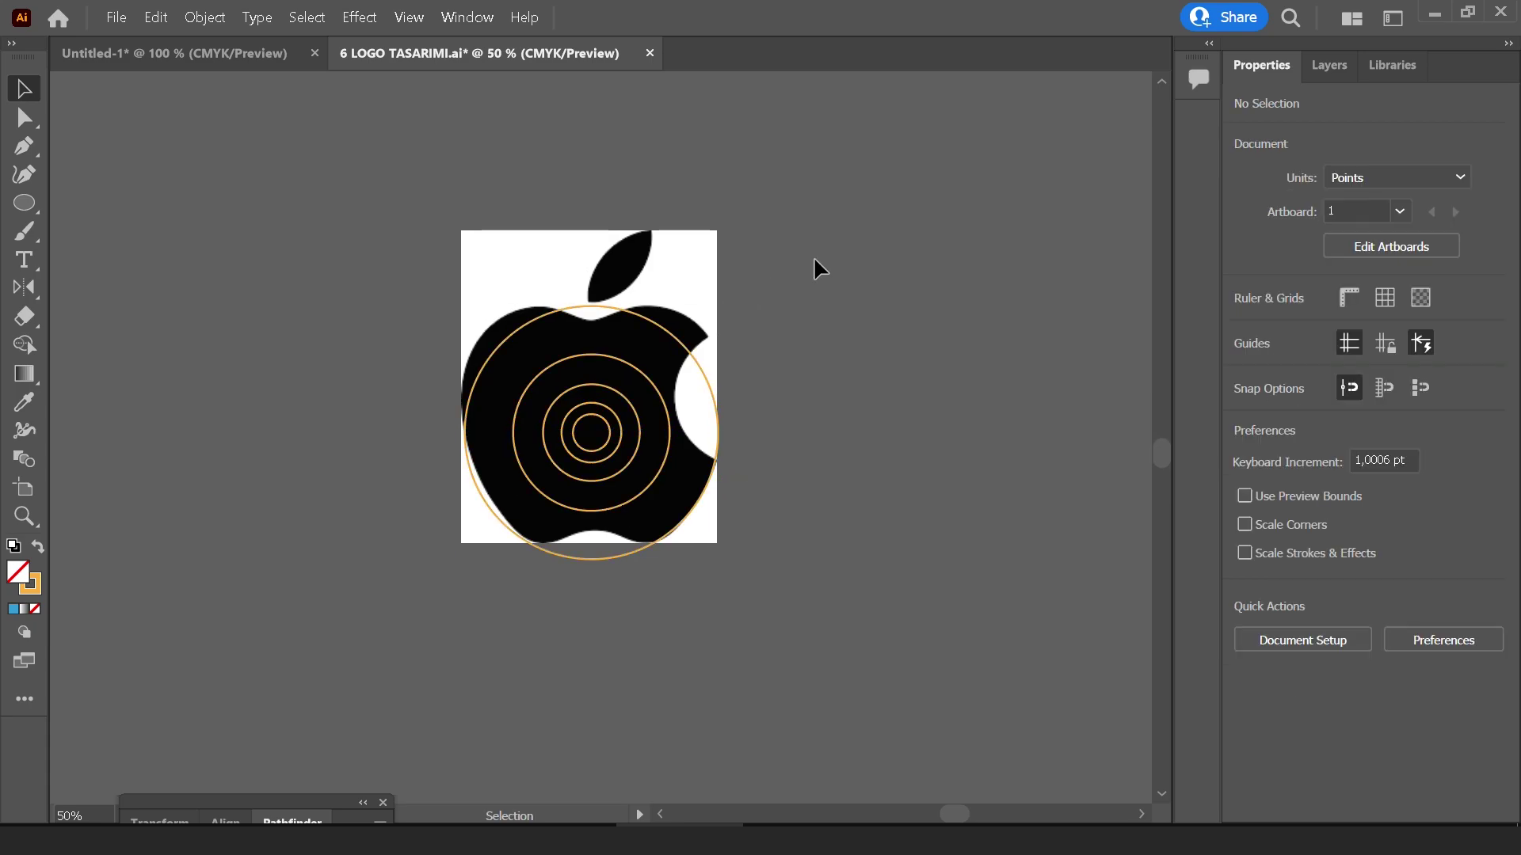
{"action": "scroll", "coordinate": [701, 356], "scroll_direction": "up", "scroll_amount": 1}
{"action": "left_click", "coordinate": [448, 361]}
{"action": "left_click_drag", "start_coordinate": [446, 399], "coordinate": [859, 415]}
{"action": "left_click", "coordinate": [815, 268]}
{"action": "scroll", "coordinate": [539, 440], "scroll_direction": "up", "scroll_amount": 1}
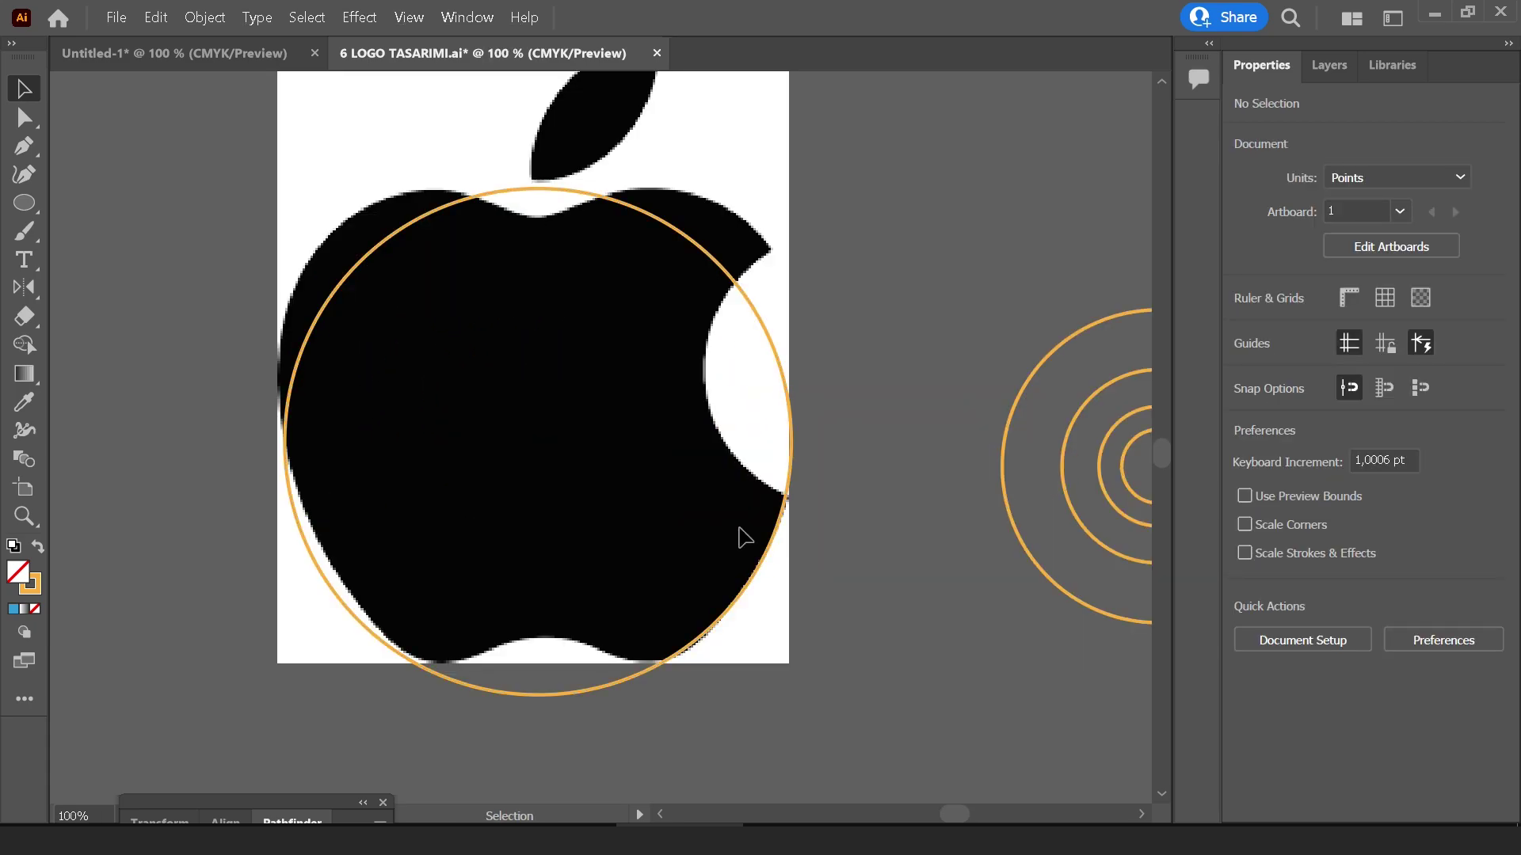
{"action": "scroll", "coordinate": [753, 522], "scroll_direction": "right", "scroll_amount": 2}
{"action": "left_click", "coordinate": [1015, 515]}
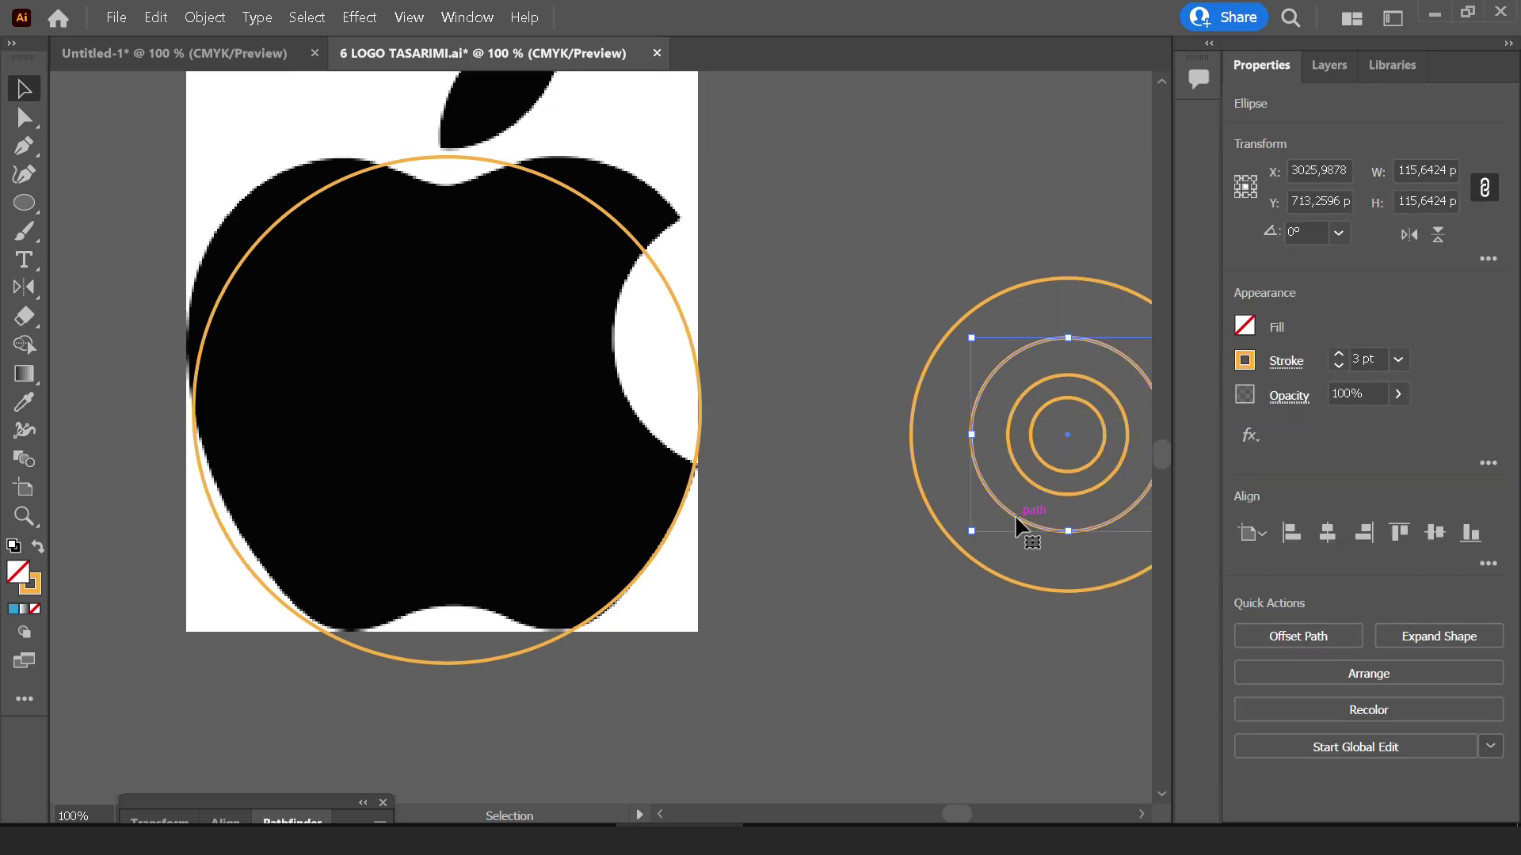
{"action": "left_click_drag", "start_coordinate": [1015, 515], "coordinate": [594, 561]}
{"action": "key", "text": "ctrl+z"}
{"action": "scroll", "coordinate": [772, 572], "scroll_direction": "right", "scroll_amount": 2}
{"action": "left_click", "coordinate": [619, 321]}
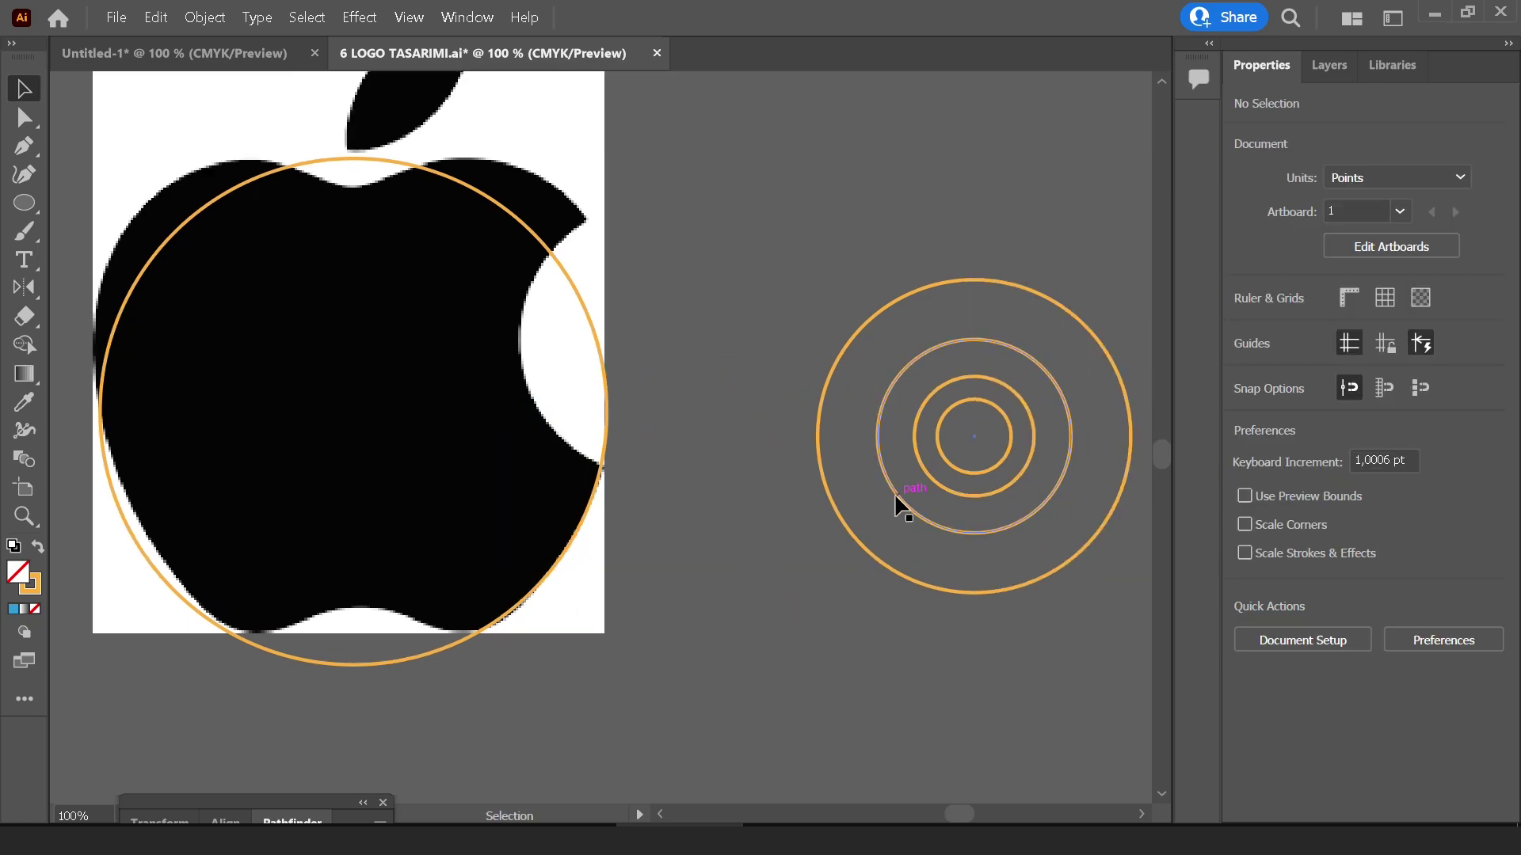
Copy a 187 pt ring into the apple's lower right lobe, checking its fit in Outline view
{"action": "left_click_drag", "start_coordinate": [896, 495], "coordinate": [436, 567]}
{"action": "scroll", "coordinate": [436, 567], "scroll_direction": "up", "scroll_amount": 2}
{"action": "scroll", "coordinate": [594, 597], "scroll_direction": "left", "scroll_amount": 2}
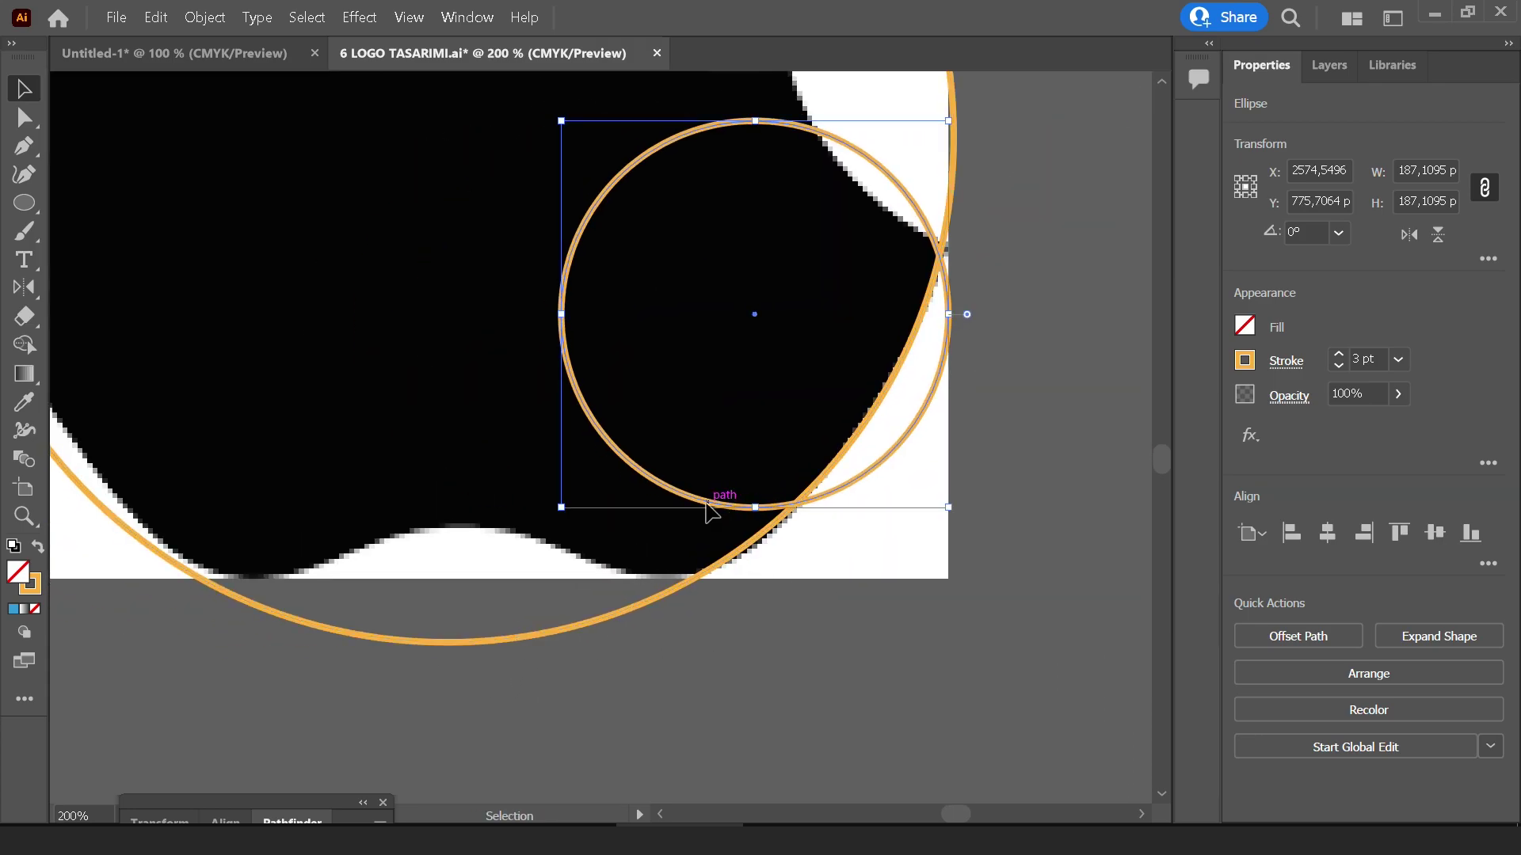
{"action": "left_click_drag", "start_coordinate": [707, 511], "coordinate": [604, 560]}
{"action": "scroll", "coordinate": [603, 560], "scroll_direction": "up", "scroll_amount": 3}
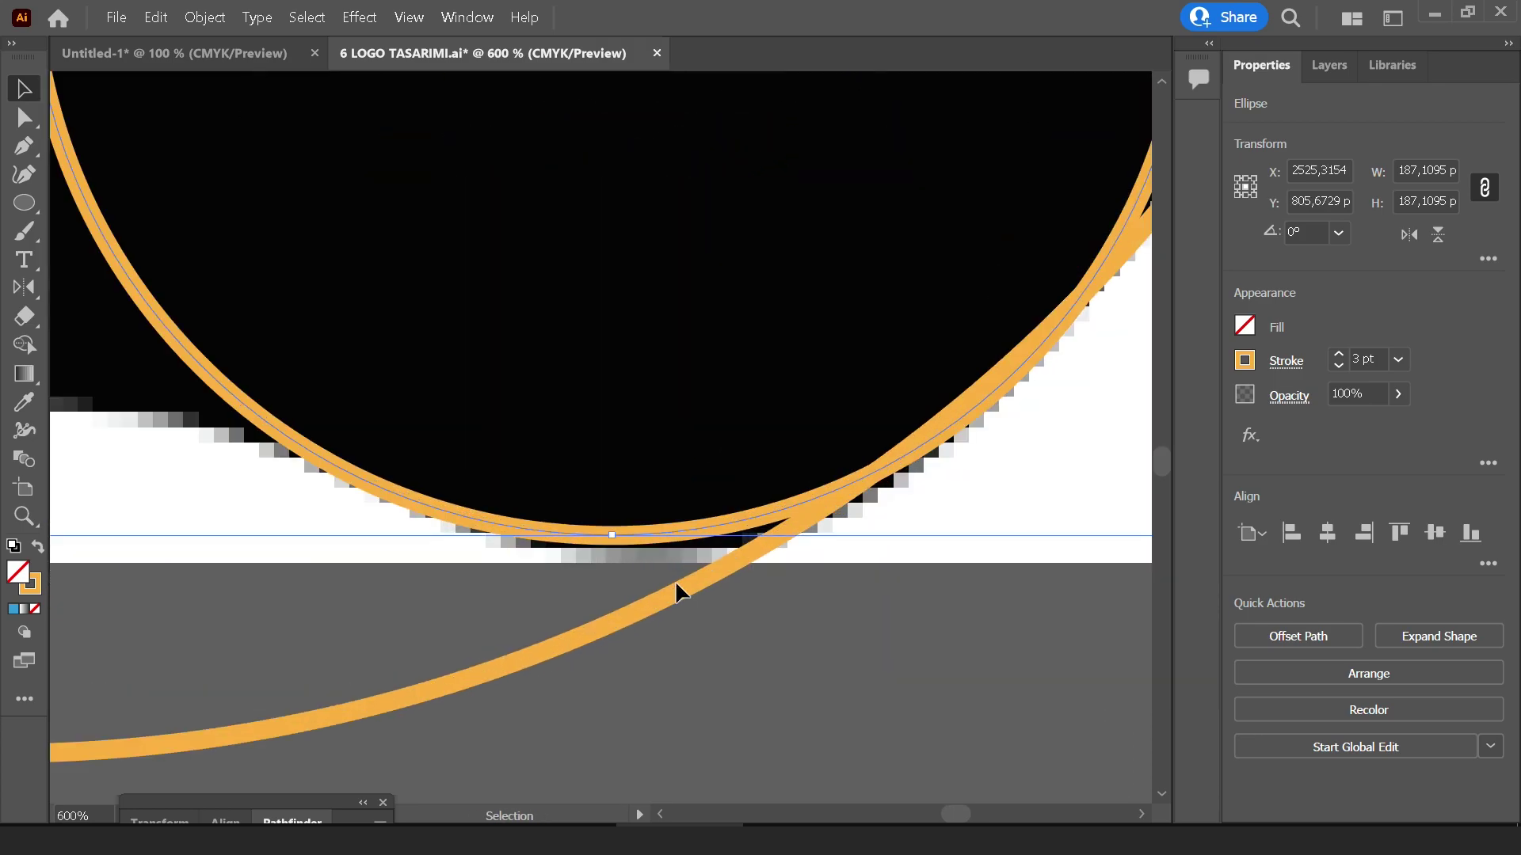
{"action": "scroll", "coordinate": [686, 542], "scroll_direction": "down", "scroll_amount": 2}
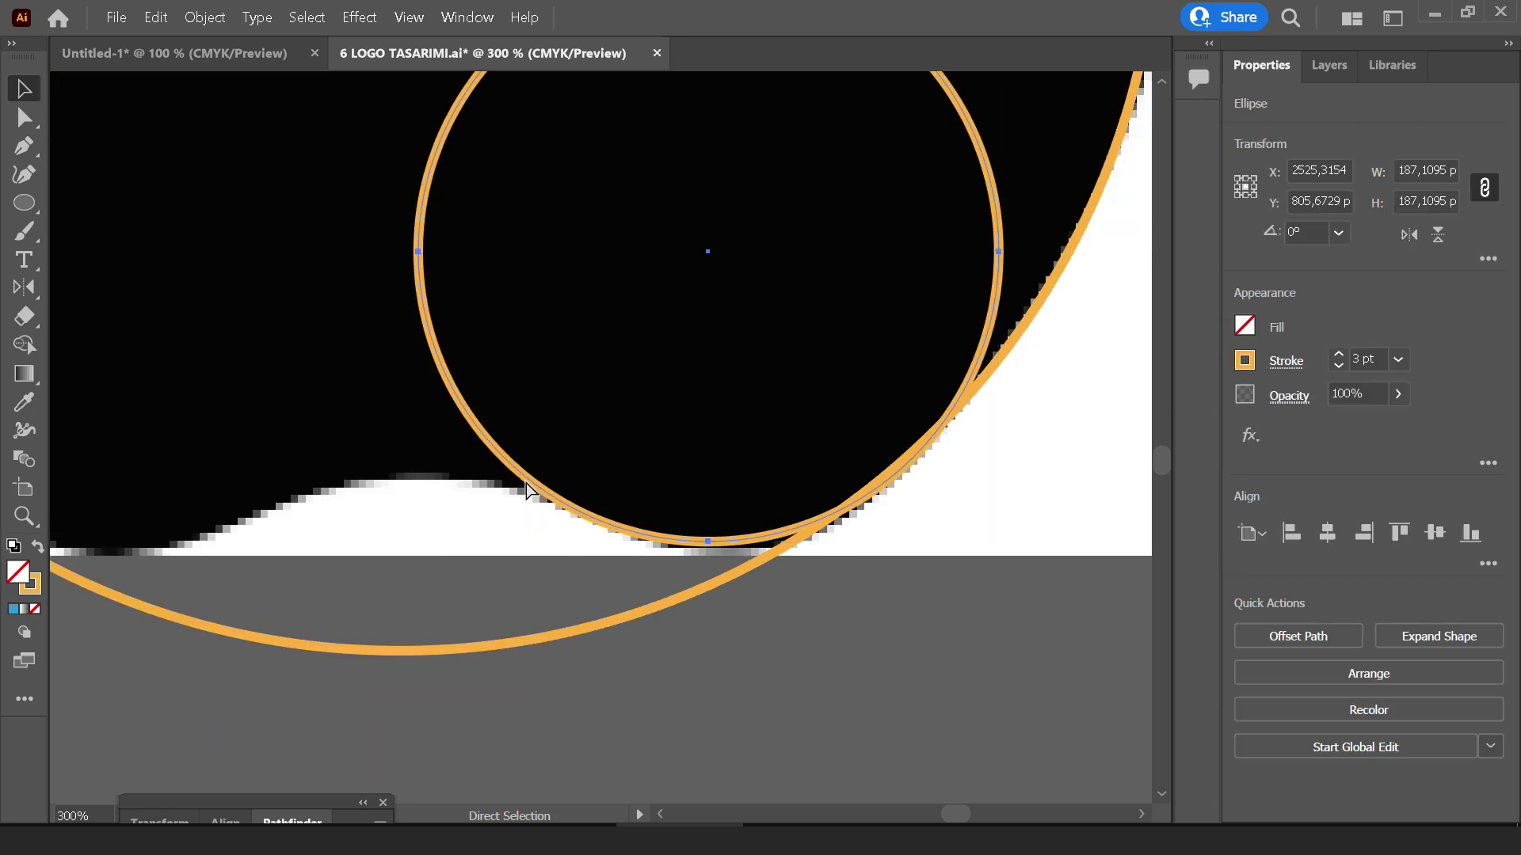
{"action": "key", "text": "ctrl+y"}
{"action": "scroll", "coordinate": [876, 490], "scroll_direction": "up", "scroll_amount": 1}
{"action": "scroll", "coordinate": [881, 502], "scroll_direction": "up", "scroll_amount": 1}
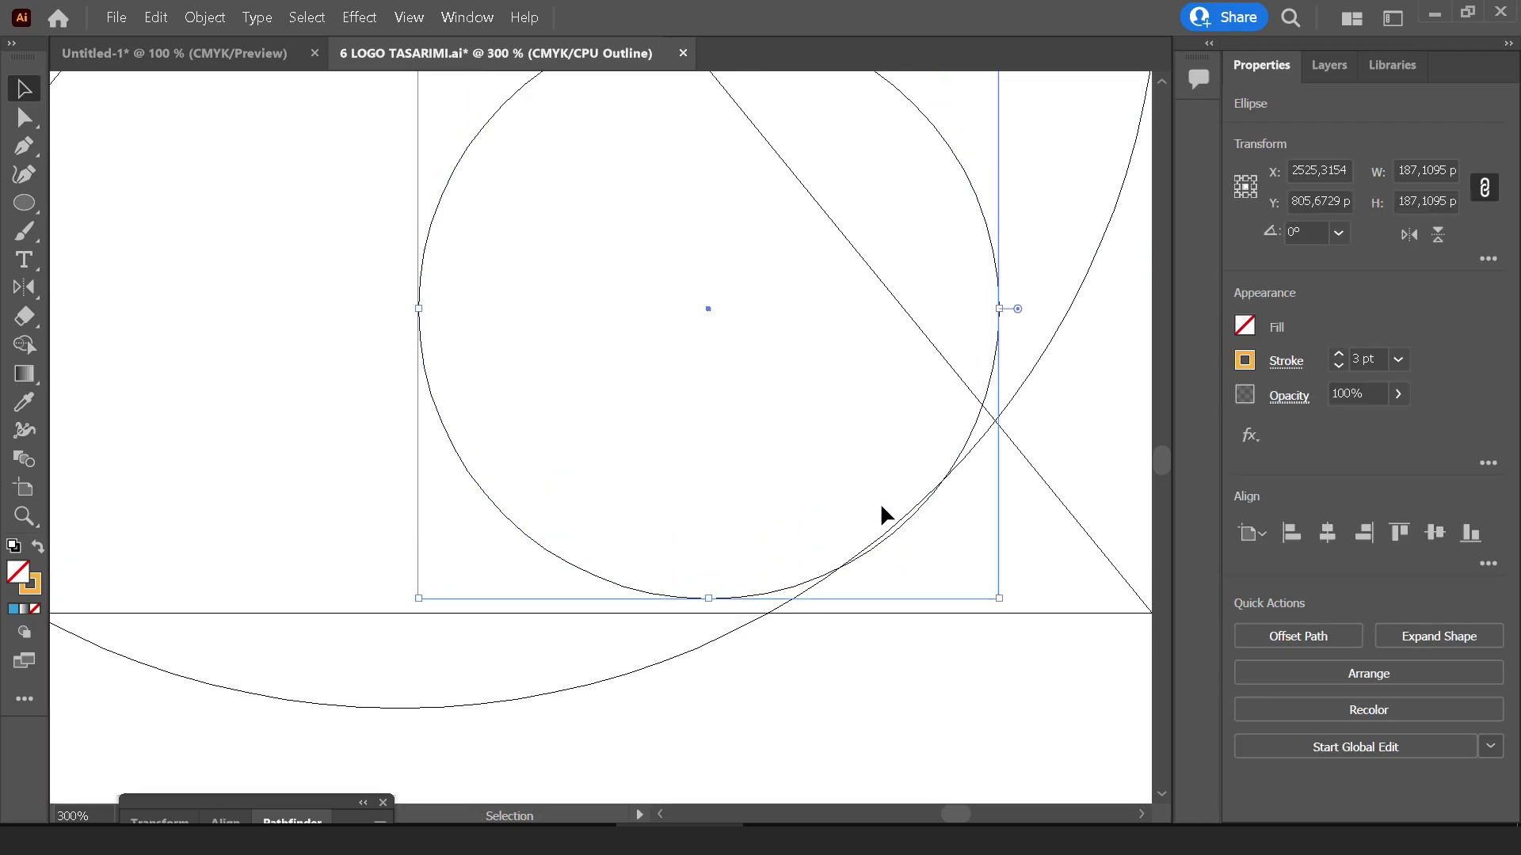
{"action": "scroll", "coordinate": [900, 535], "scroll_direction": "up", "scroll_amount": 1}
{"action": "scroll", "coordinate": [900, 534], "scroll_direction": "up", "scroll_amount": 1}
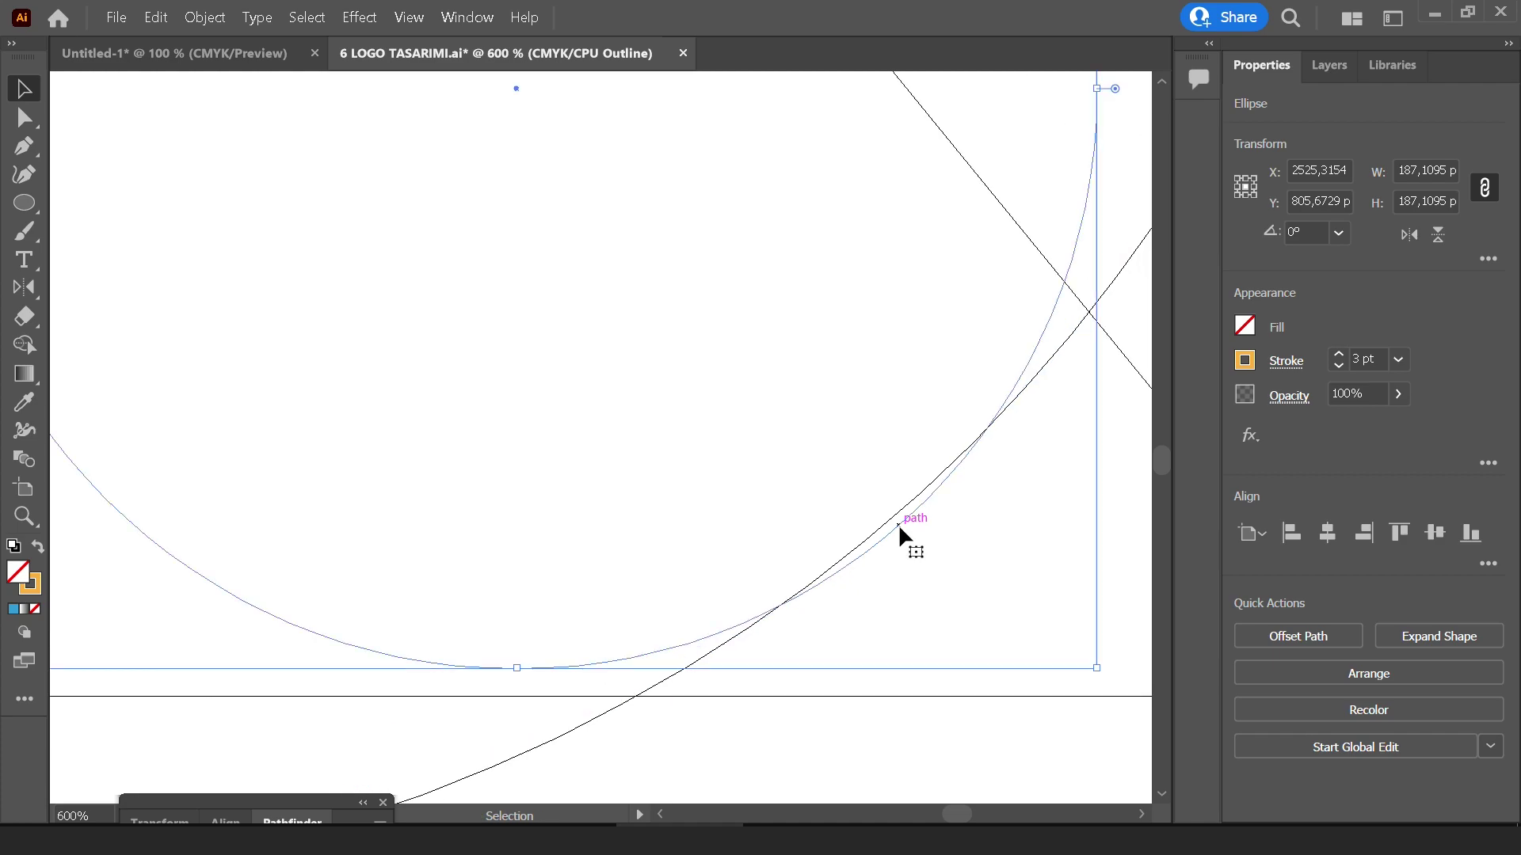
{"action": "left_click_drag", "start_coordinate": [897, 532], "coordinate": [891, 522]}
{"action": "scroll", "coordinate": [900, 536], "scroll_direction": "down", "scroll_amount": 4}
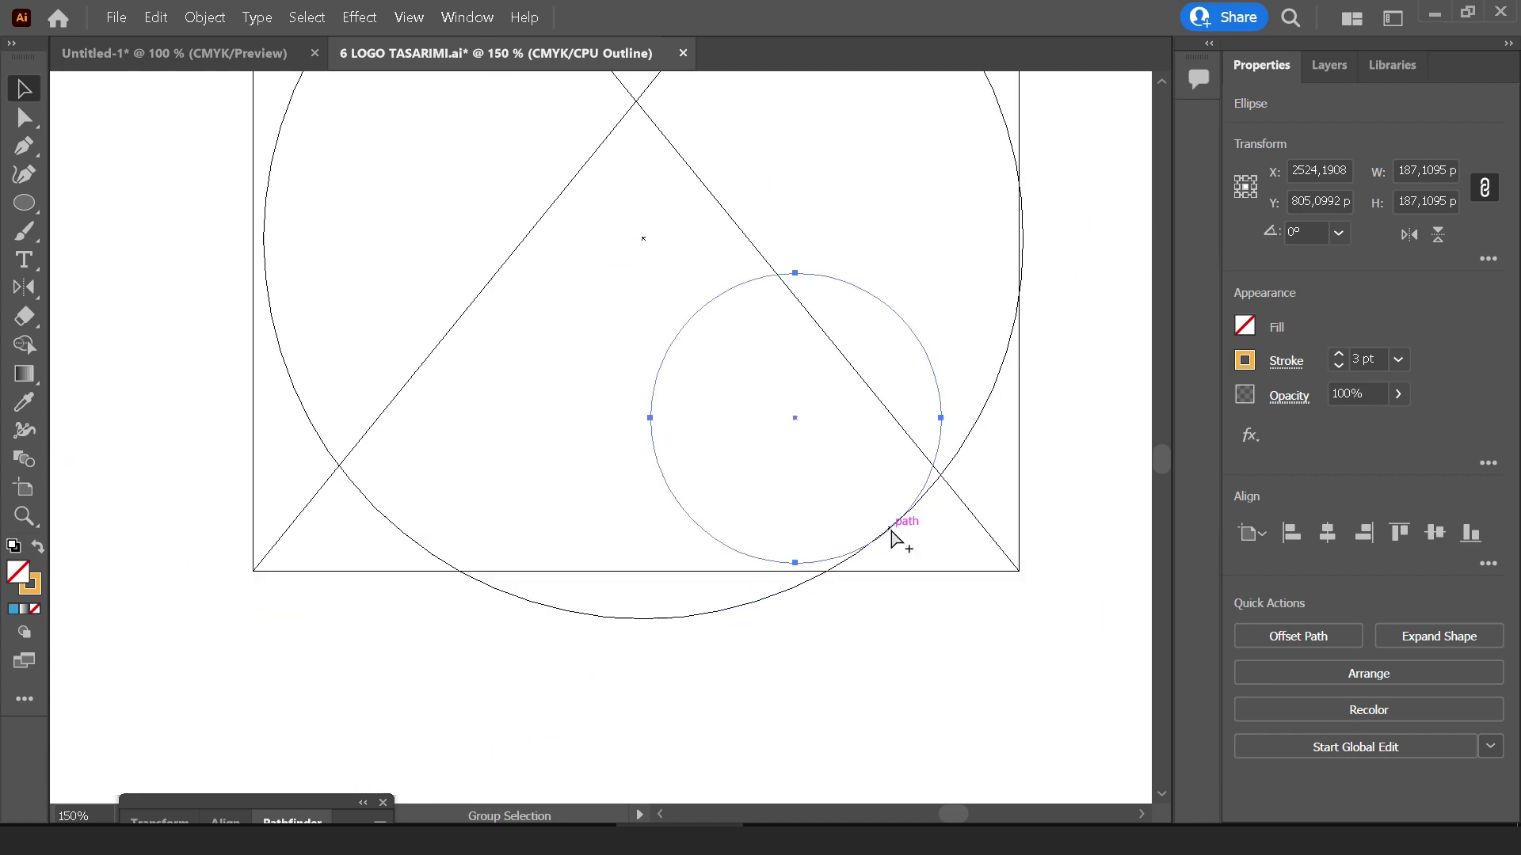
{"action": "key", "text": "ctrl+y"}
Copy the small circle beside itself into the apple's lower left lobe
{"action": "left_click_drag", "start_coordinate": [703, 539], "coordinate": [770, 532]}
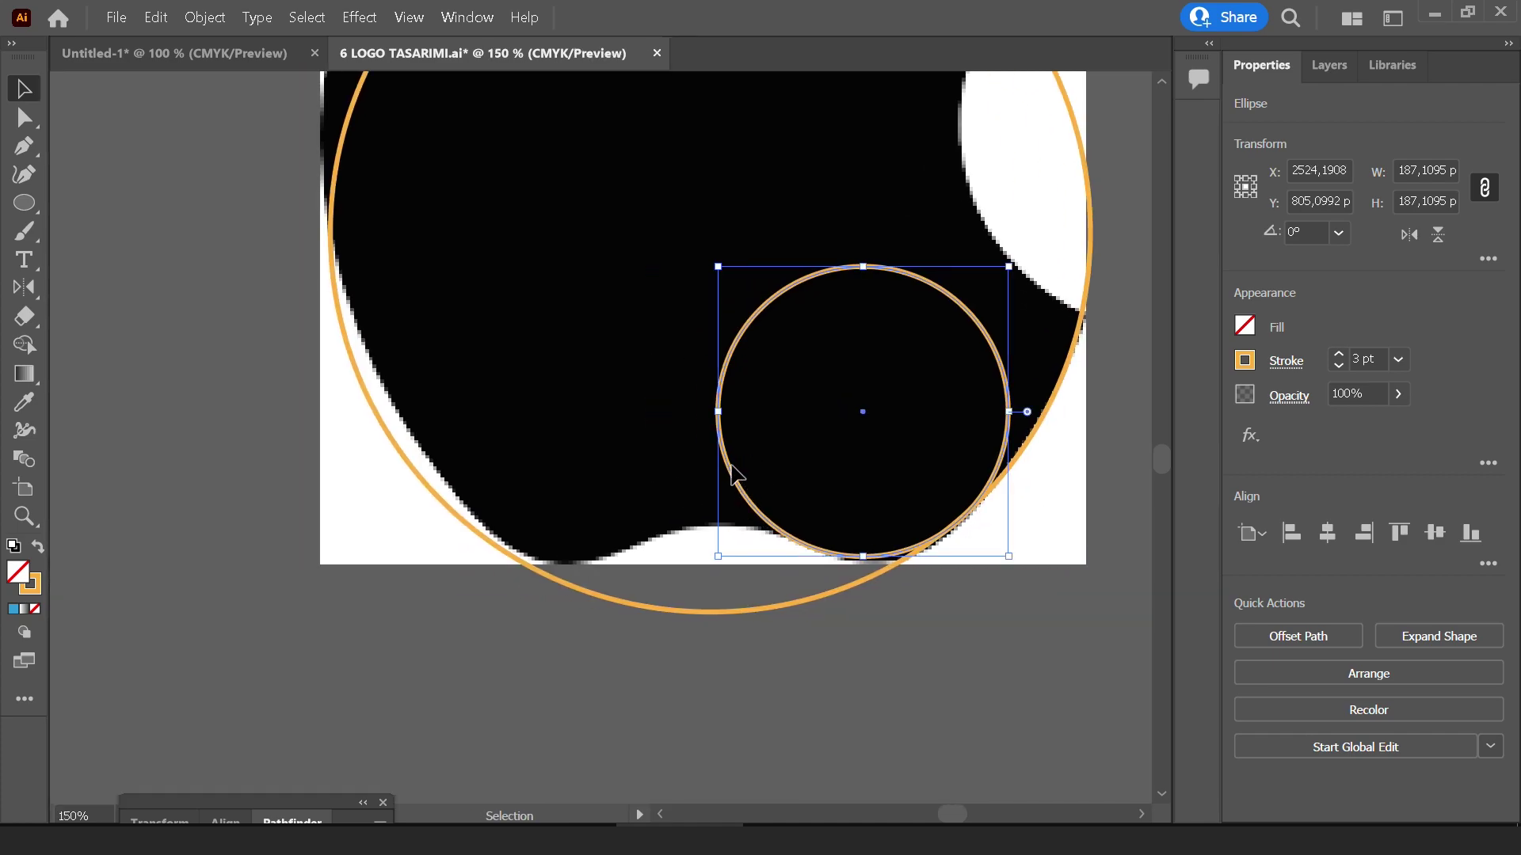
{"action": "left_click", "coordinate": [602, 465]}
{"action": "left_click", "coordinate": [720, 452]}
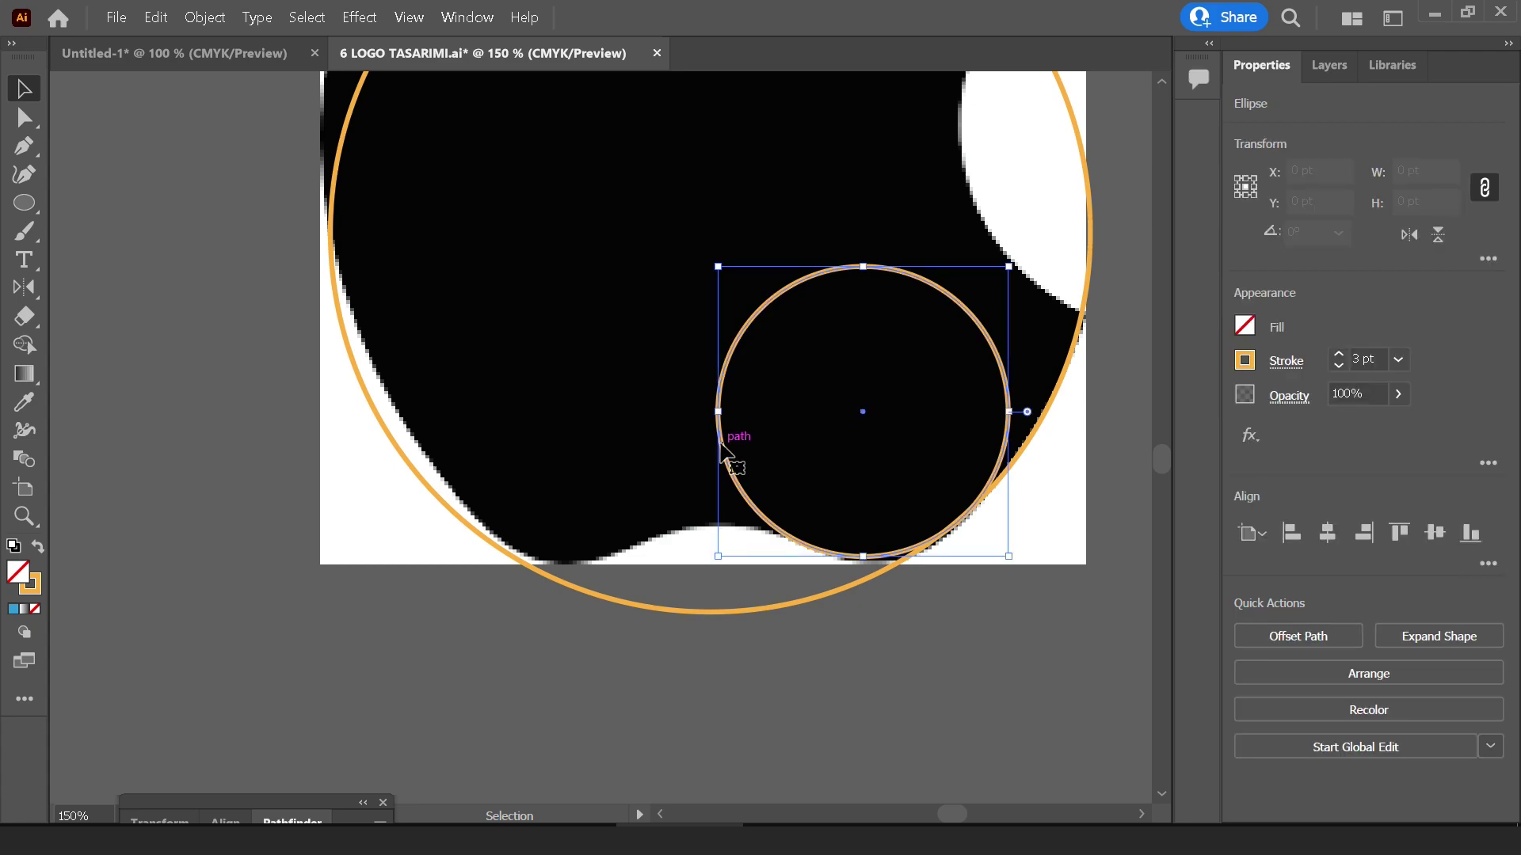
{"action": "left_click_drag", "start_coordinate": [721, 440], "coordinate": [435, 425]}
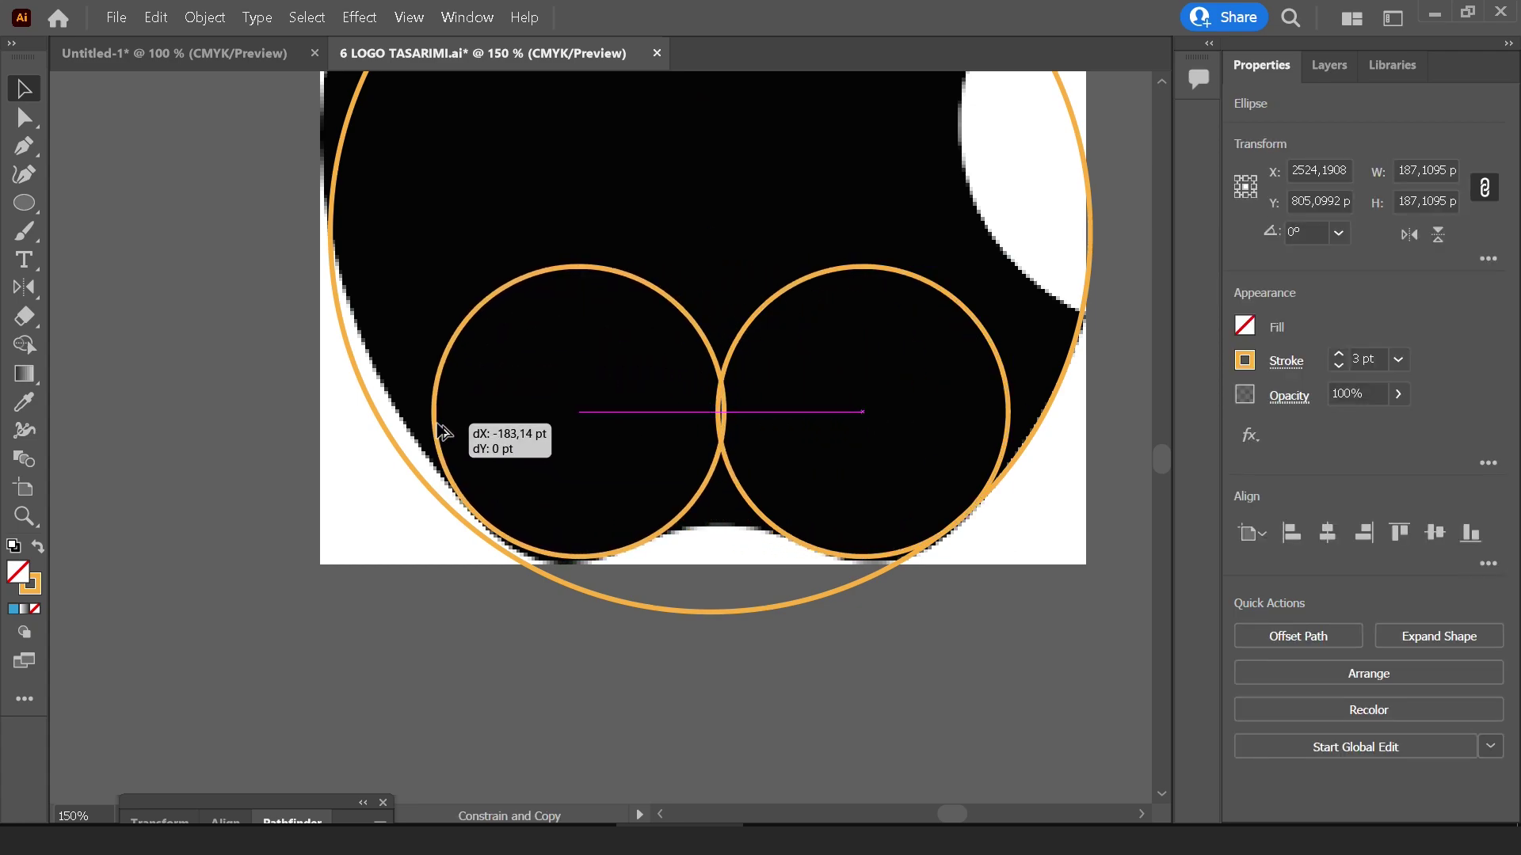
{"action": "scroll", "coordinate": [488, 404], "scroll_direction": "down", "scroll_amount": 3}
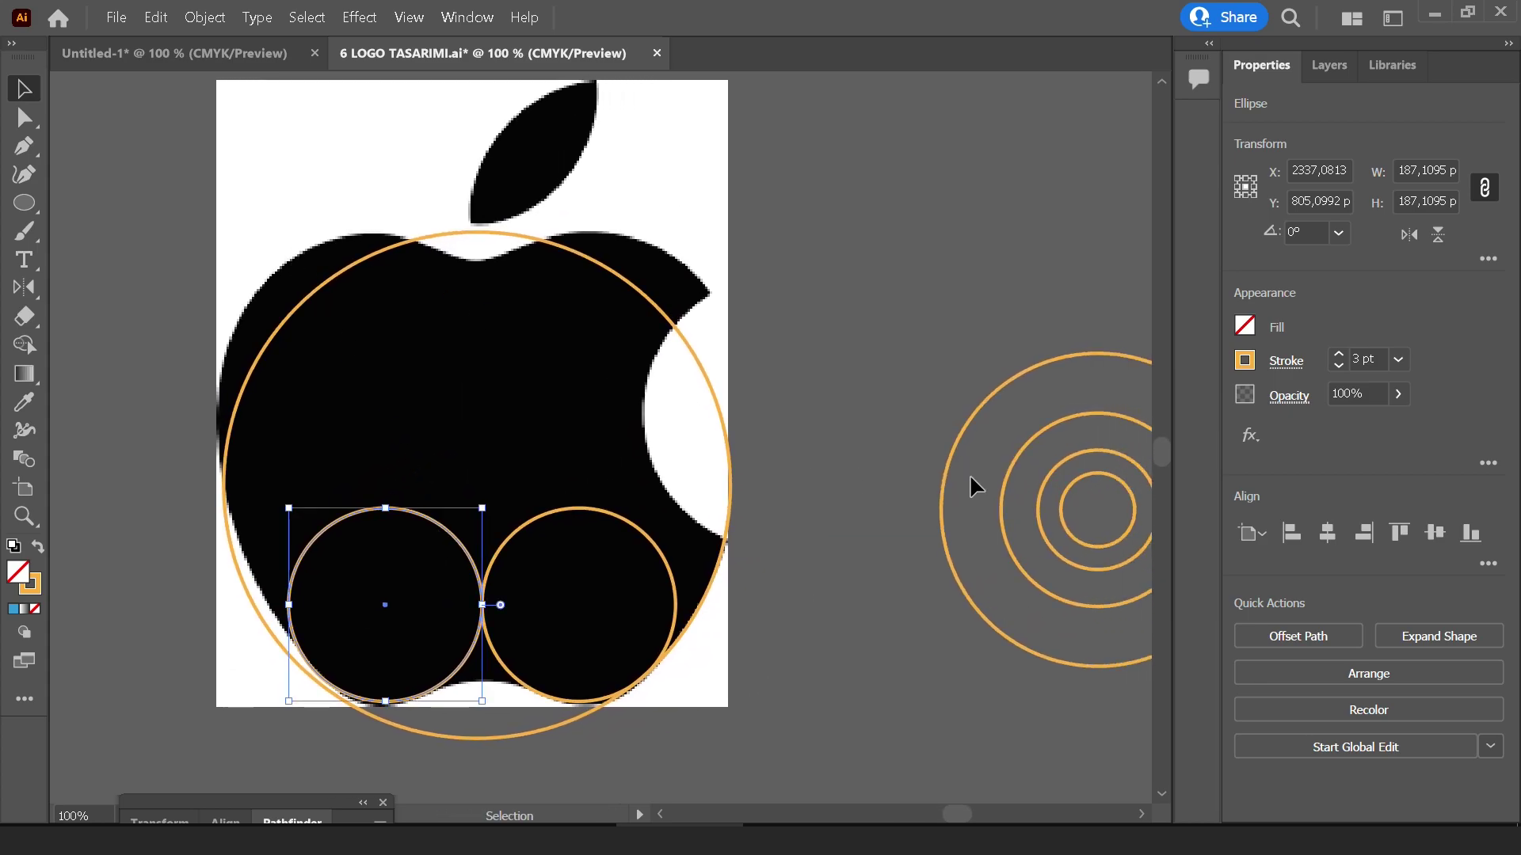
{"action": "left_click", "coordinate": [963, 434]}
{"action": "left_click", "coordinate": [966, 416]}
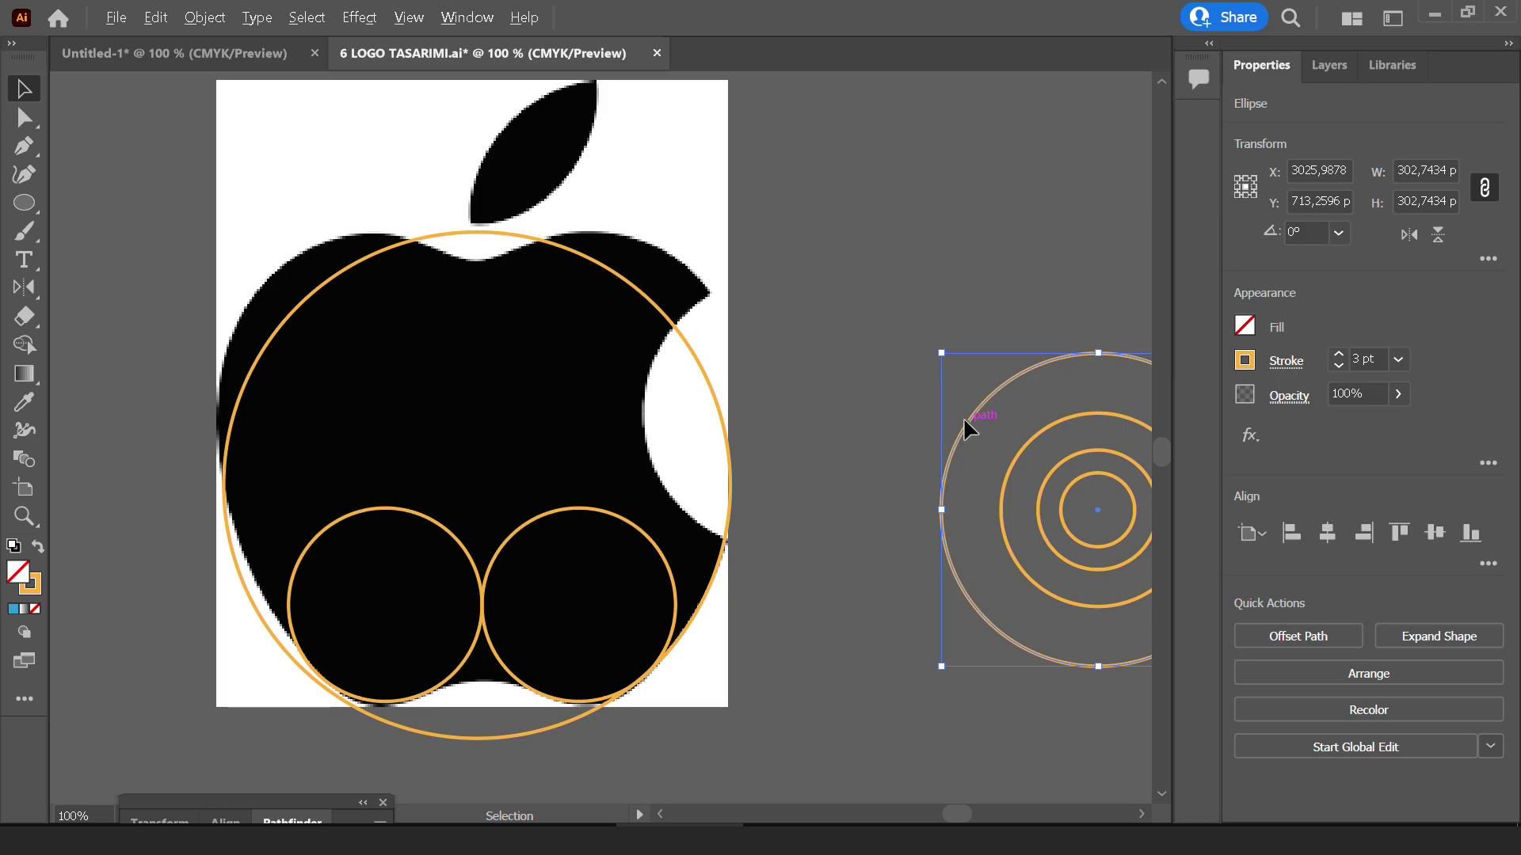
Place a 303 pt ring copy over the apple's upper left and nudge it to the edge
{"action": "left_click_drag", "start_coordinate": [965, 422], "coordinate": [251, 307]}
{"action": "scroll", "coordinate": [423, 192], "scroll_direction": "up", "scroll_amount": 2, "text": "alt"}
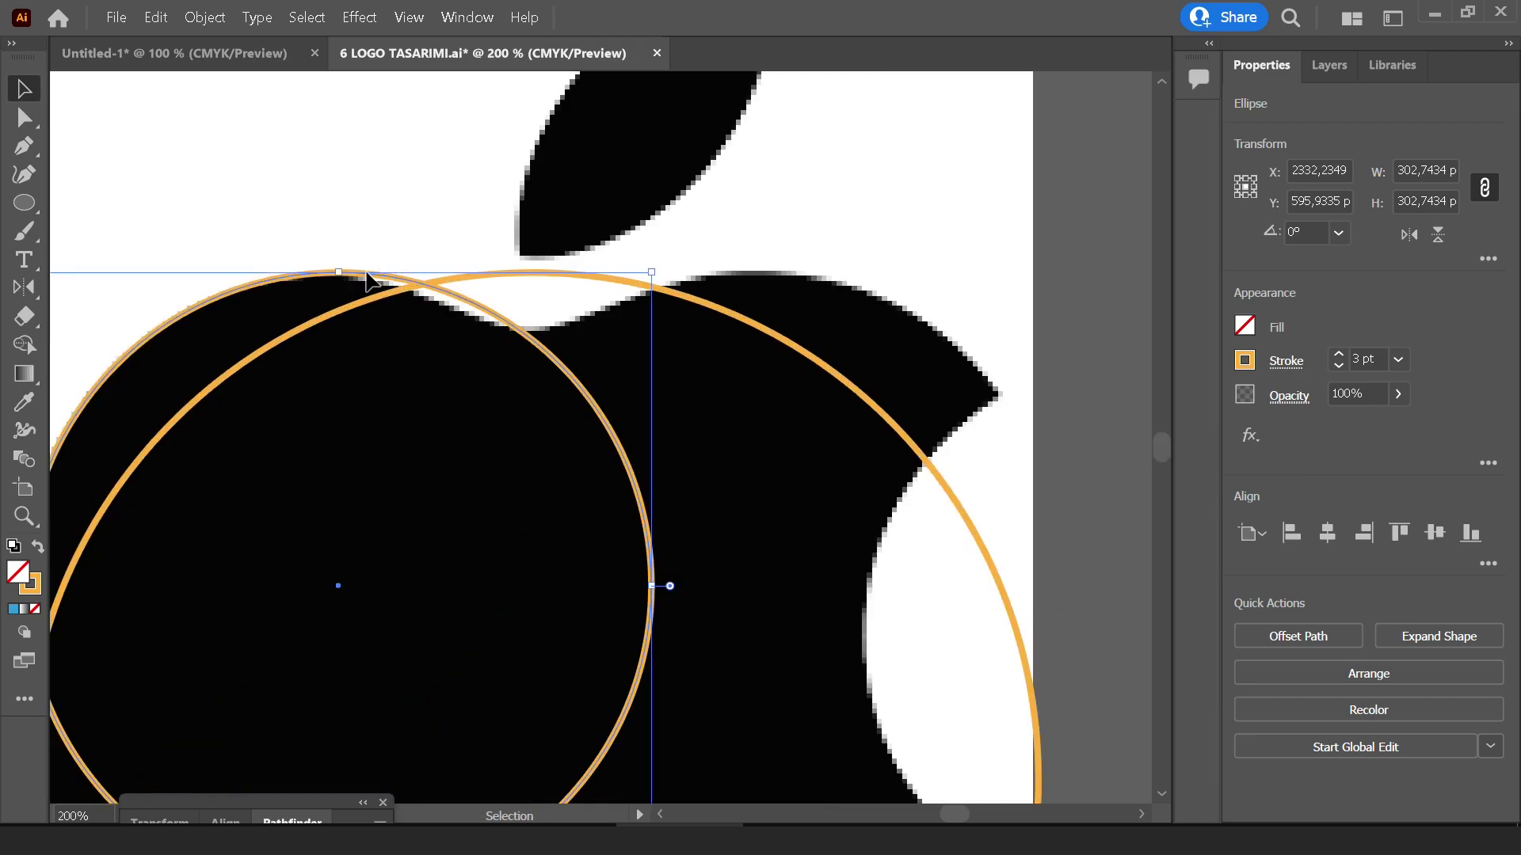
{"action": "left_click", "coordinate": [379, 270]}
{"action": "scroll", "coordinate": [382, 272], "scroll_direction": "down", "scroll_amount": 1, "text": "alt"}
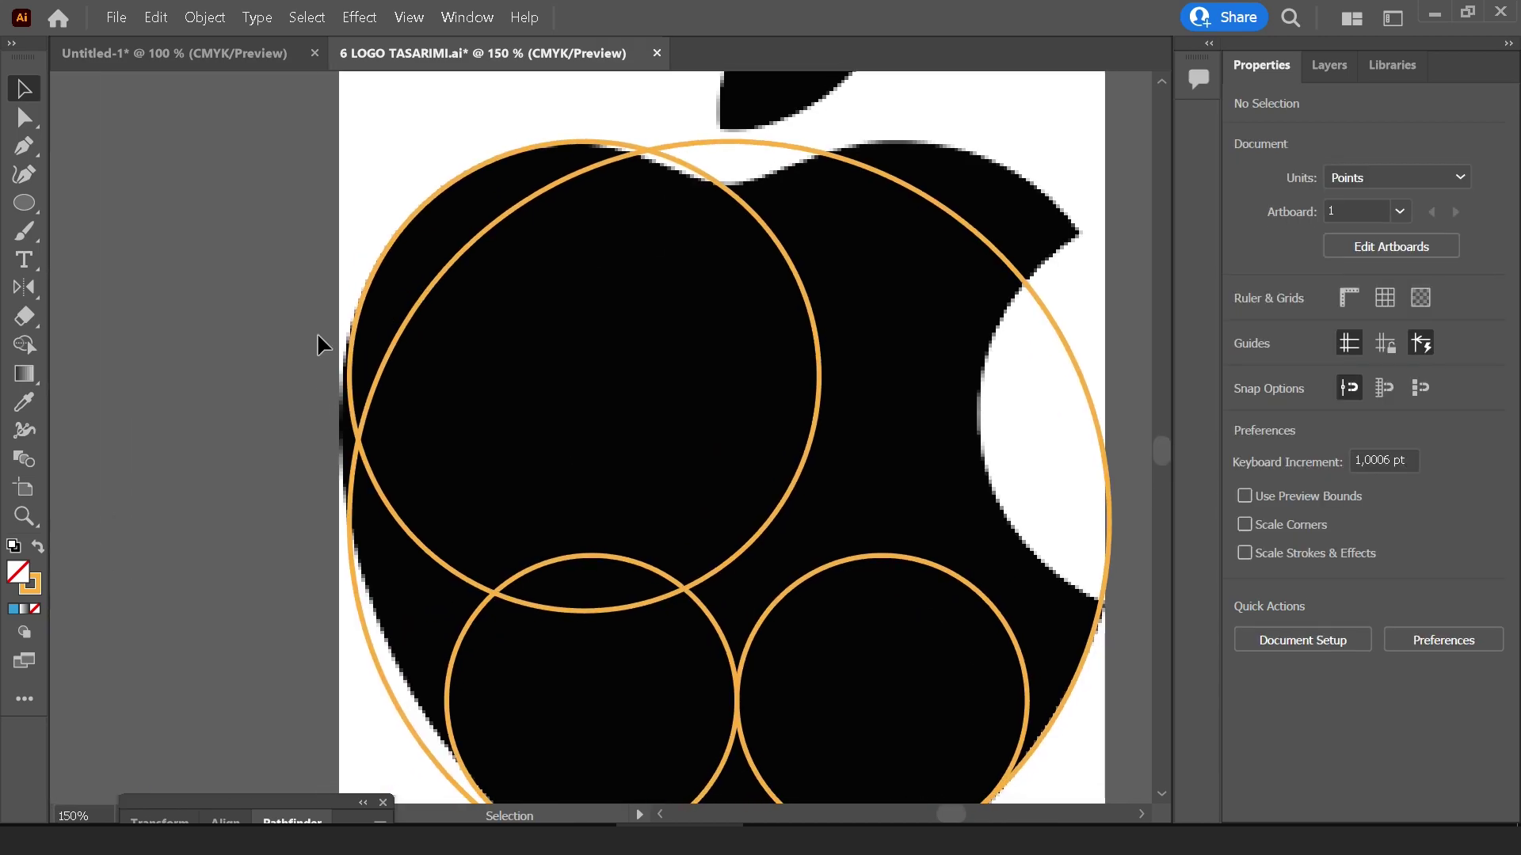
{"action": "scroll", "coordinate": [317, 331], "scroll_direction": "up", "scroll_amount": 2, "text": "alt"}
{"action": "left_click_drag", "start_coordinate": [407, 298], "coordinate": [408, 303]}
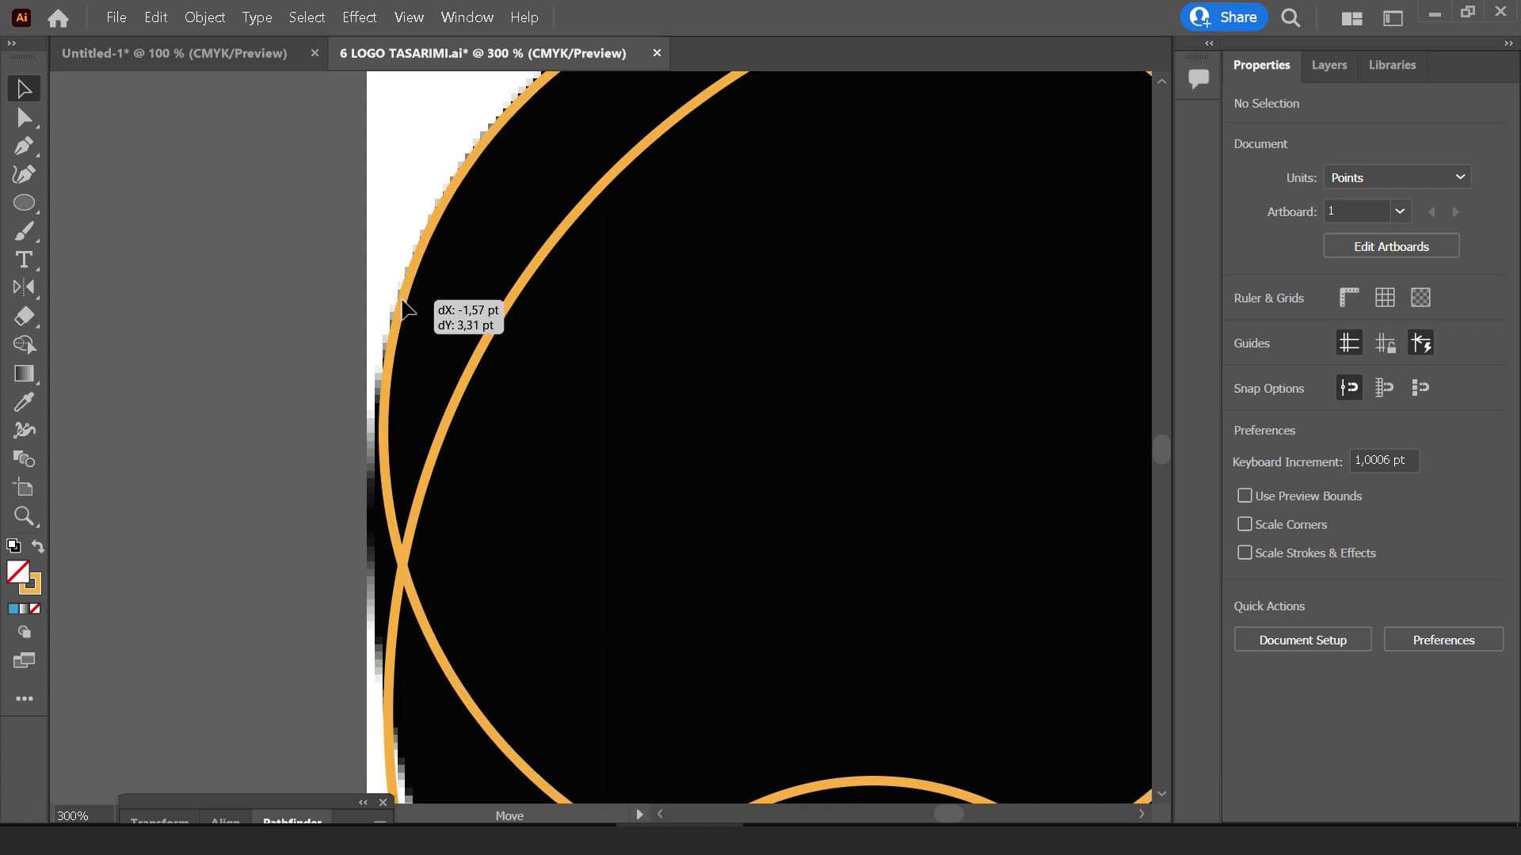
{"action": "scroll", "coordinate": [408, 303], "scroll_direction": "down", "scroll_amount": 3, "text": "alt"}
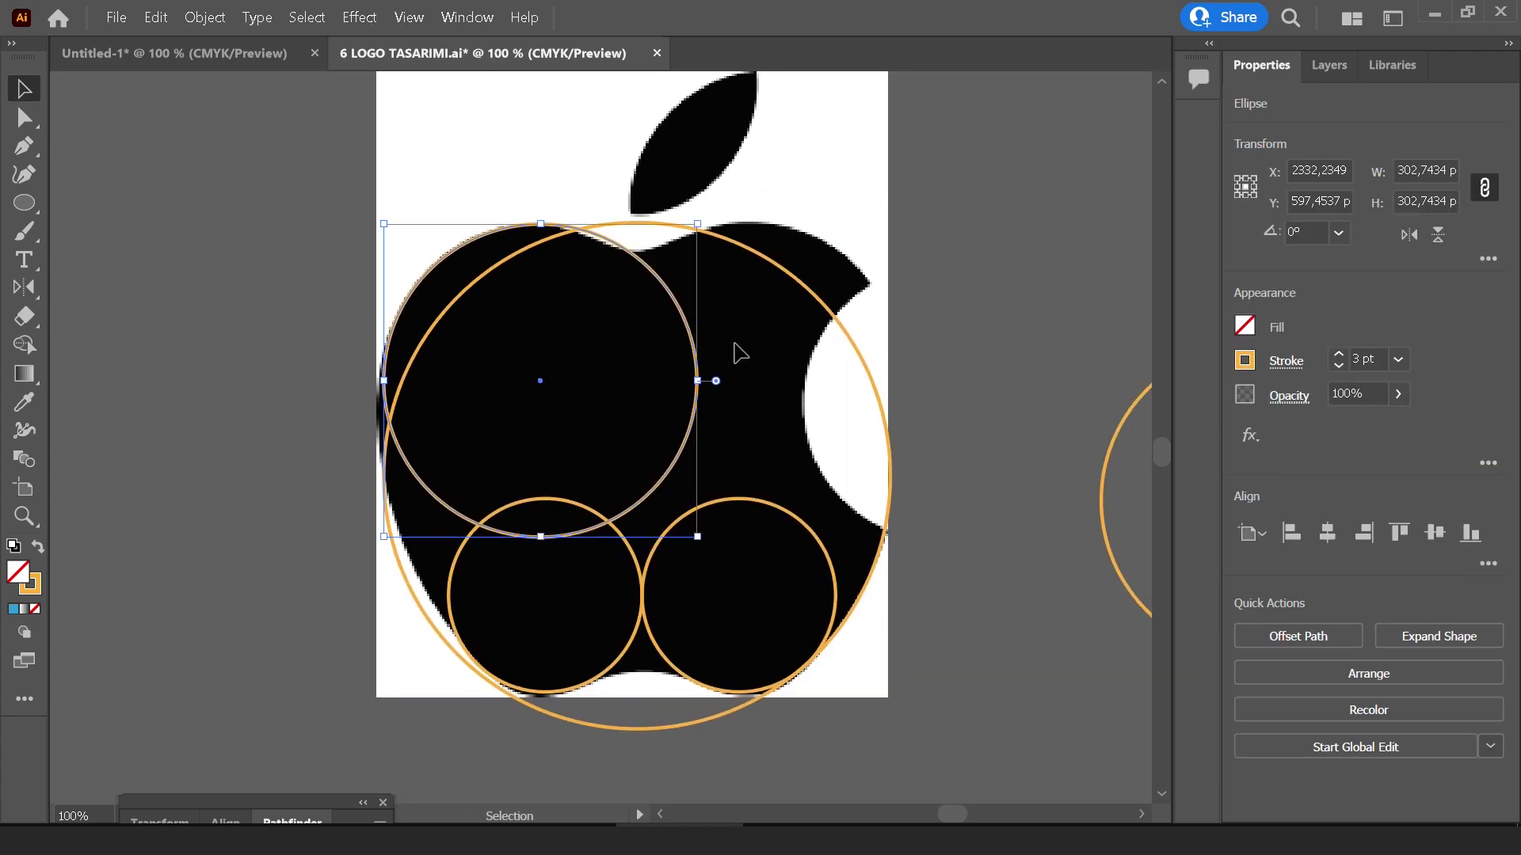
{"action": "key", "text": "Down"}
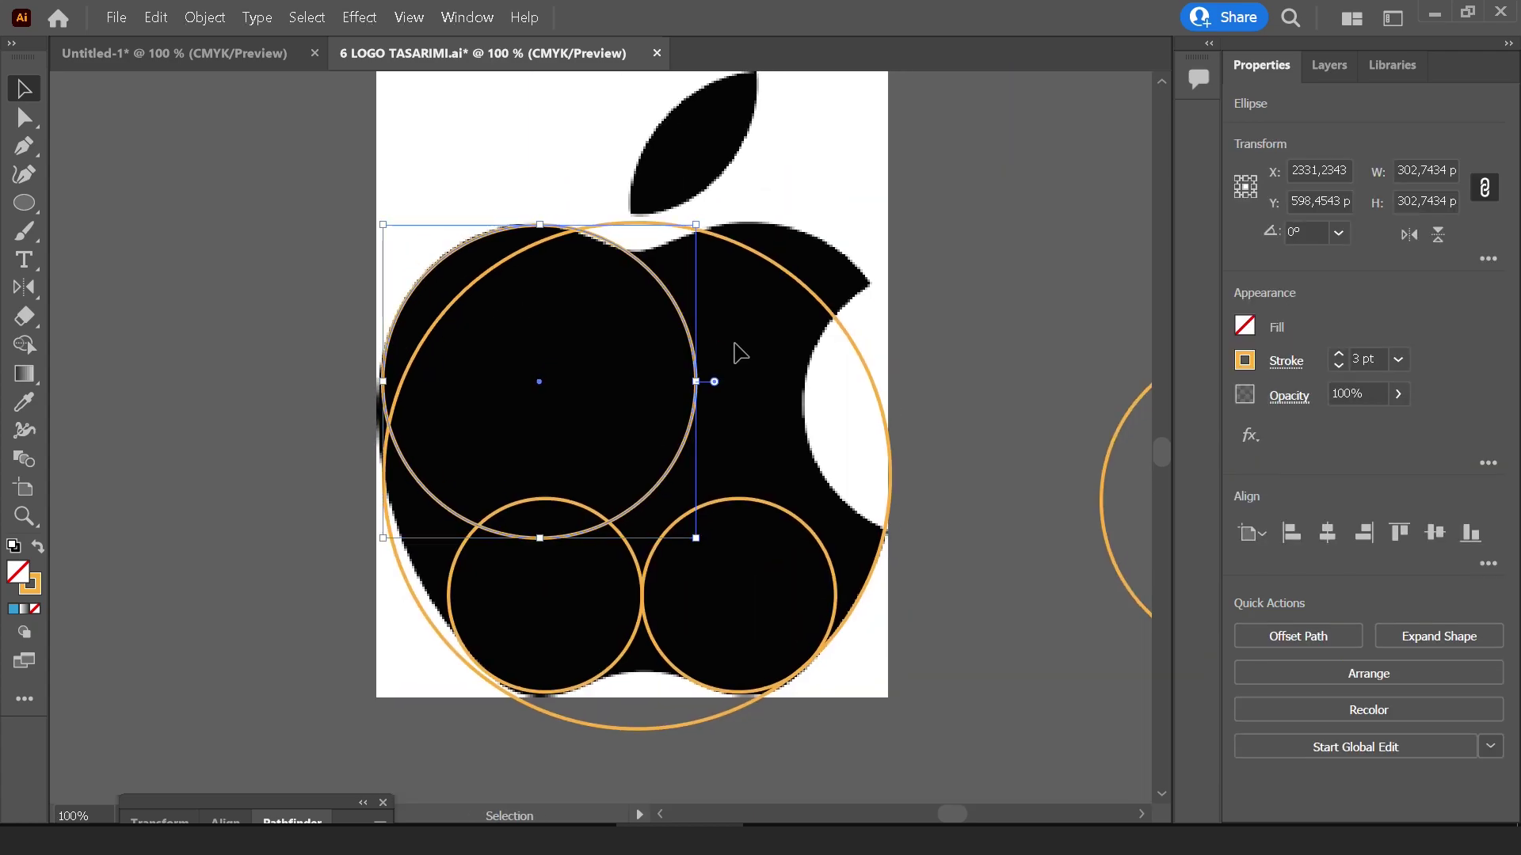
Copy the upper-left circle to mirror it over the apple's right half, undoing an extra top copy
{"action": "left_click_drag", "start_coordinate": [727, 341], "coordinate": [601, 373]}
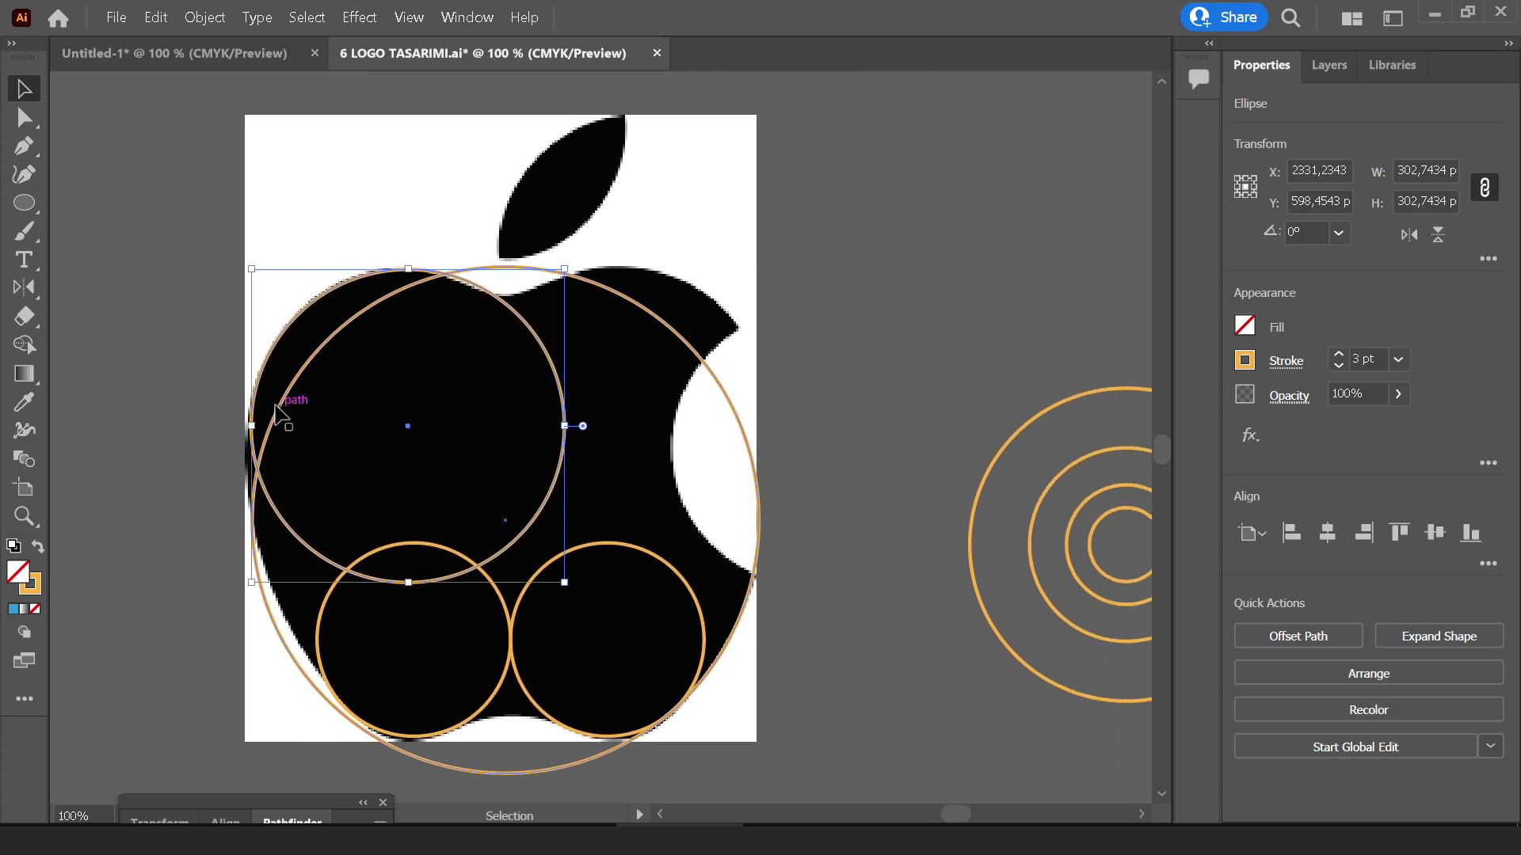
{"action": "left_click_drag", "start_coordinate": [264, 382], "coordinate": [468, 413]}
{"action": "scroll", "coordinate": [642, 408], "scroll_direction": "up", "scroll_amount": 3}
{"action": "scroll", "coordinate": [686, 637], "scroll_direction": "up", "scroll_amount": 1}
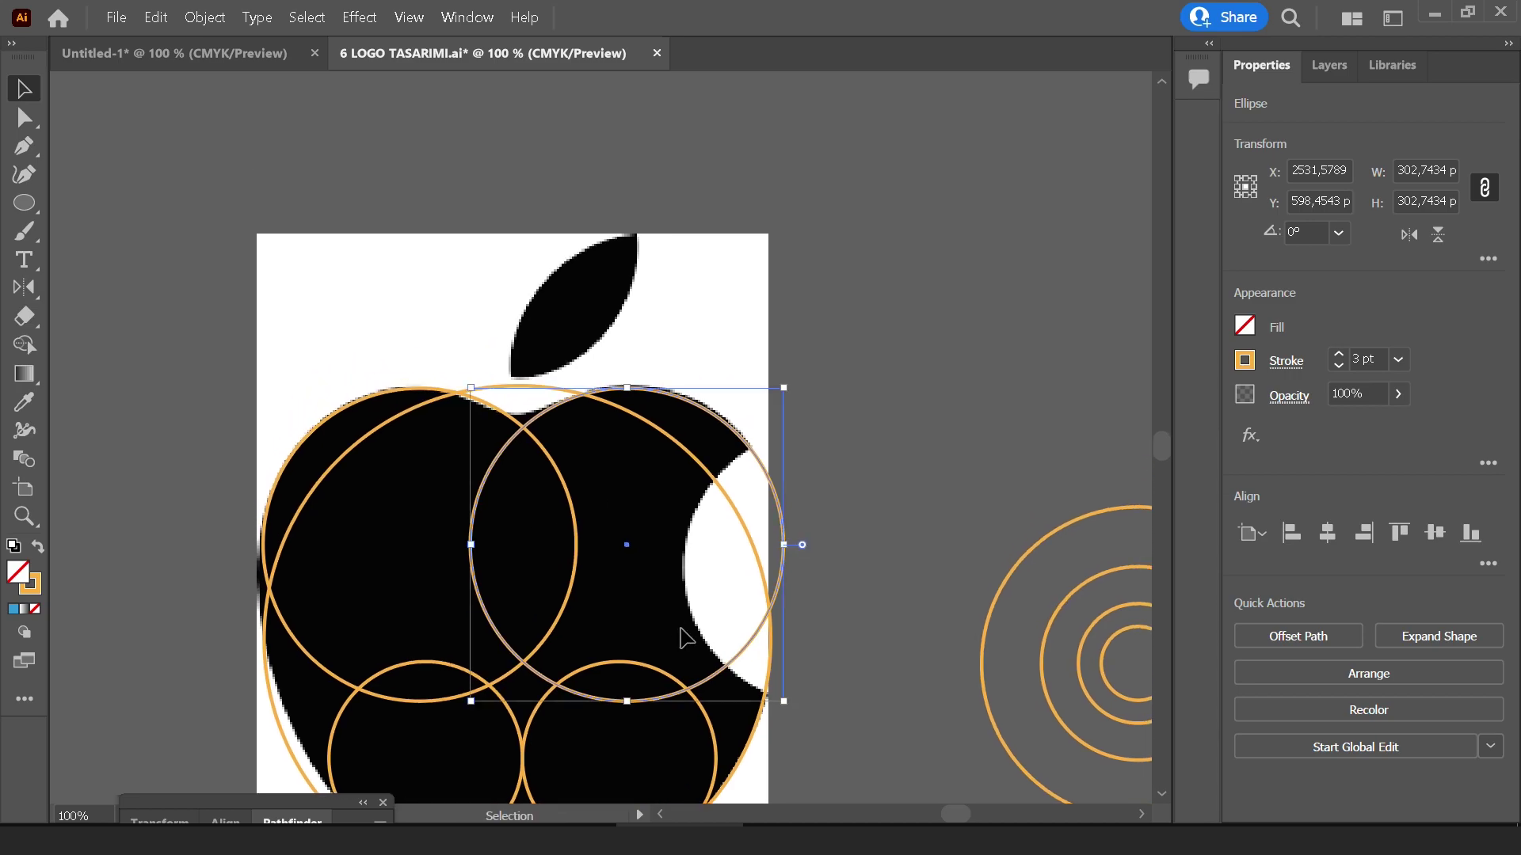
{"action": "left_click_drag", "start_coordinate": [715, 677], "coordinate": [614, 388]}
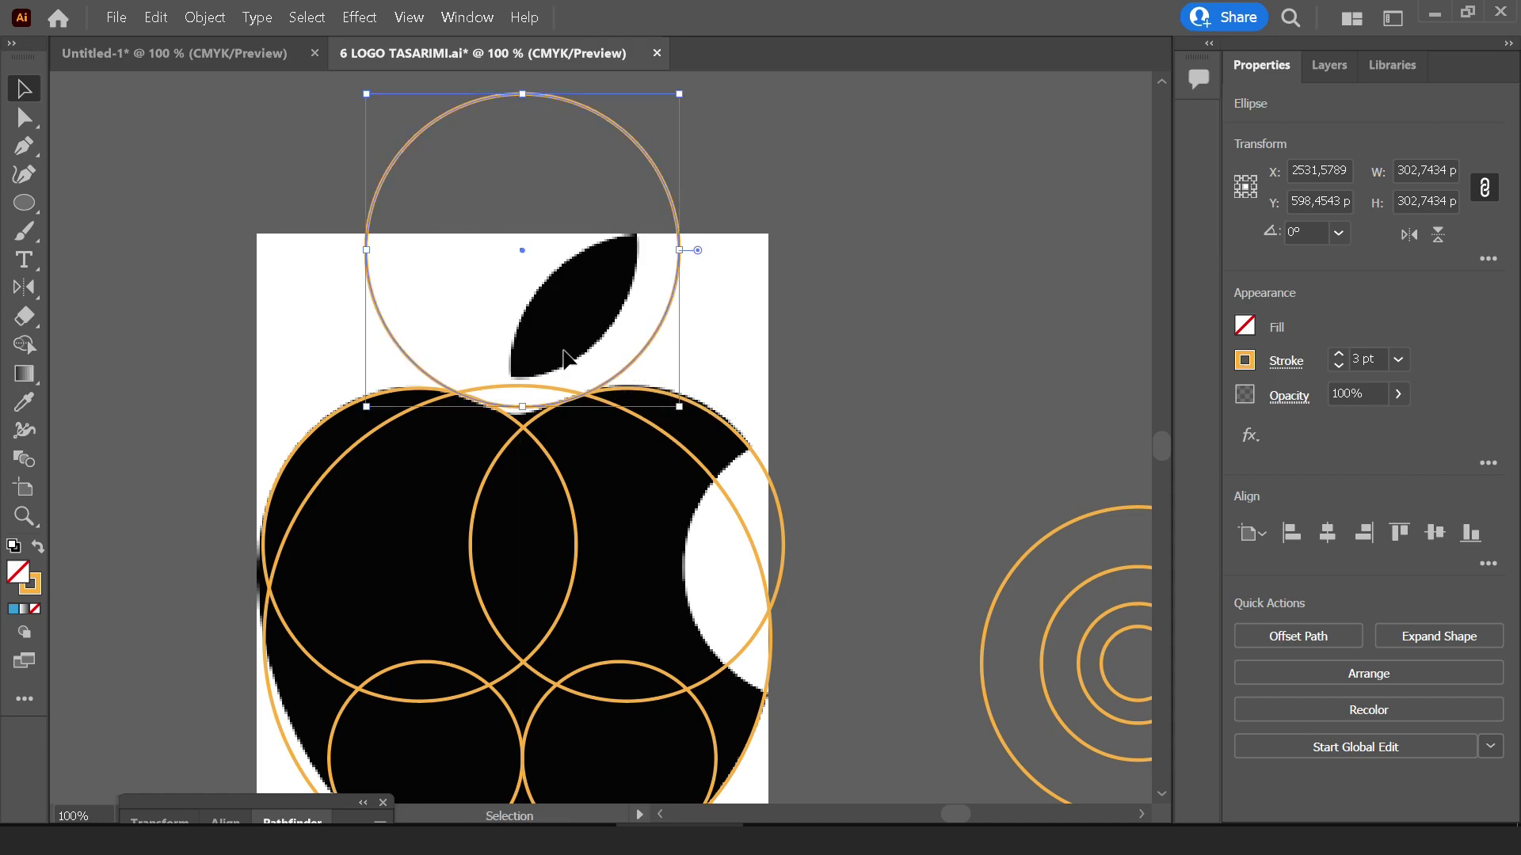
{"action": "scroll", "coordinate": [544, 413], "scroll_direction": "up", "scroll_amount": 3, "text": "alt"}
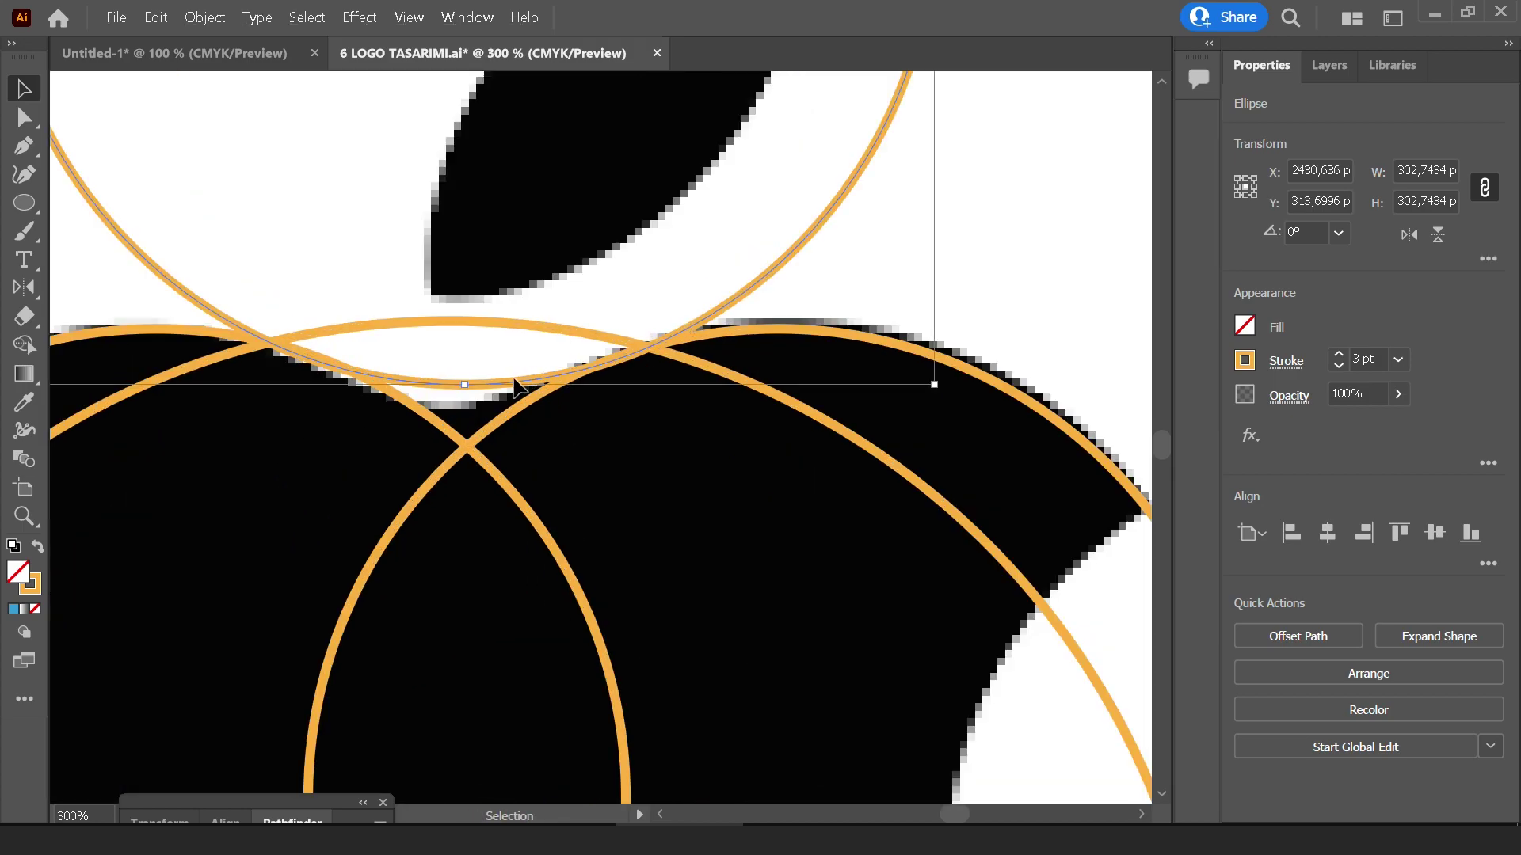
{"action": "scroll", "coordinate": [516, 387], "scroll_direction": "down", "scroll_amount": 4, "text": "alt"}
{"action": "key", "text": "ctrl+z"}
{"action": "left_click", "coordinate": [859, 525]}
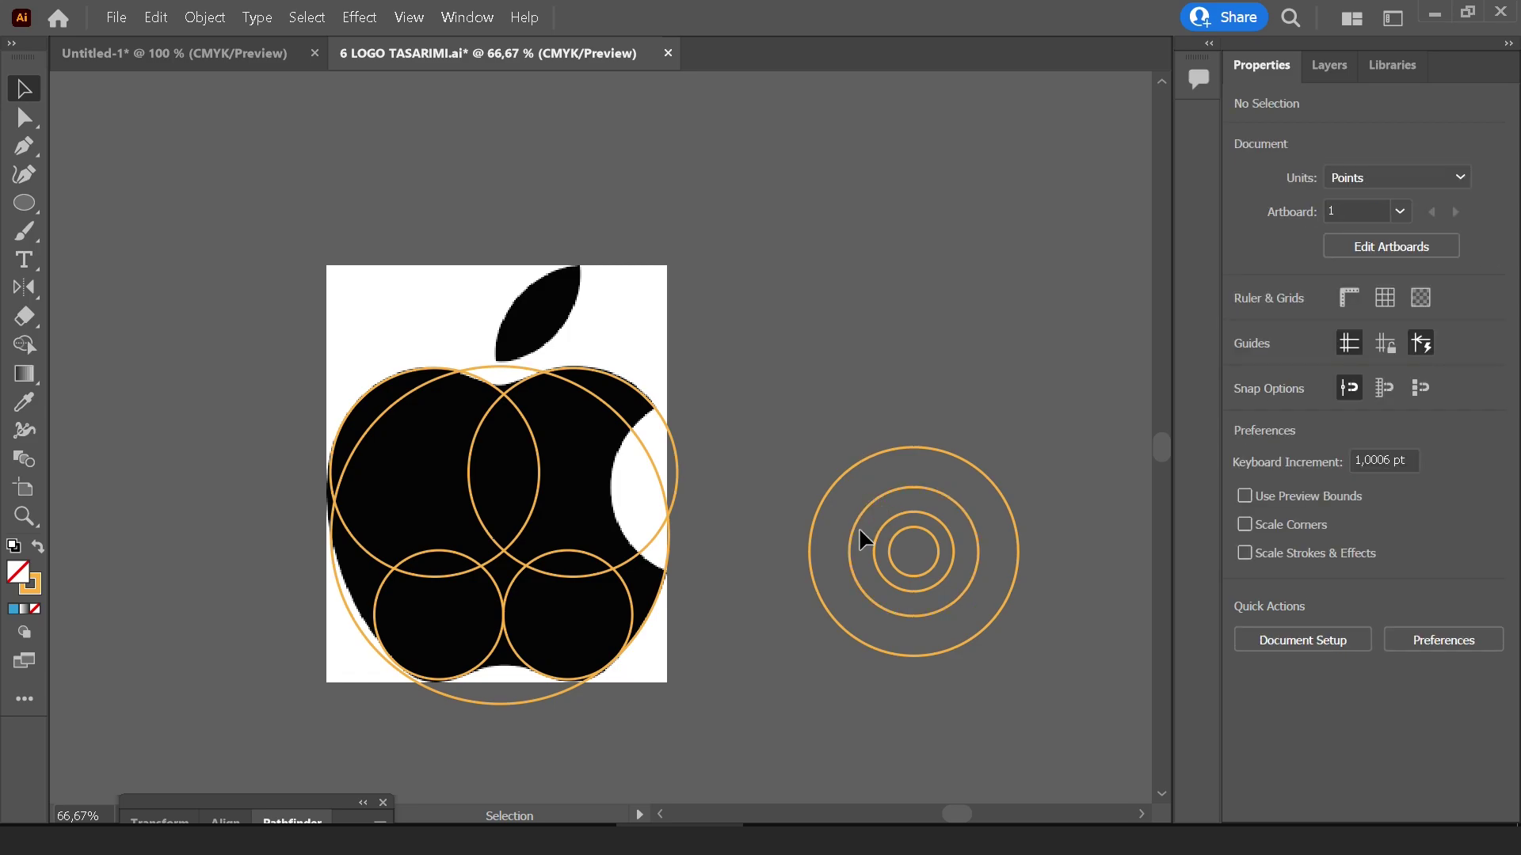
Copy a 187 pt circle up to the apple's top so it frames the leaf
{"action": "left_click_drag", "start_coordinate": [857, 526], "coordinate": [447, 318]}
{"action": "scroll", "coordinate": [467, 349], "scroll_direction": "up", "scroll_amount": 4, "text": "alt"}
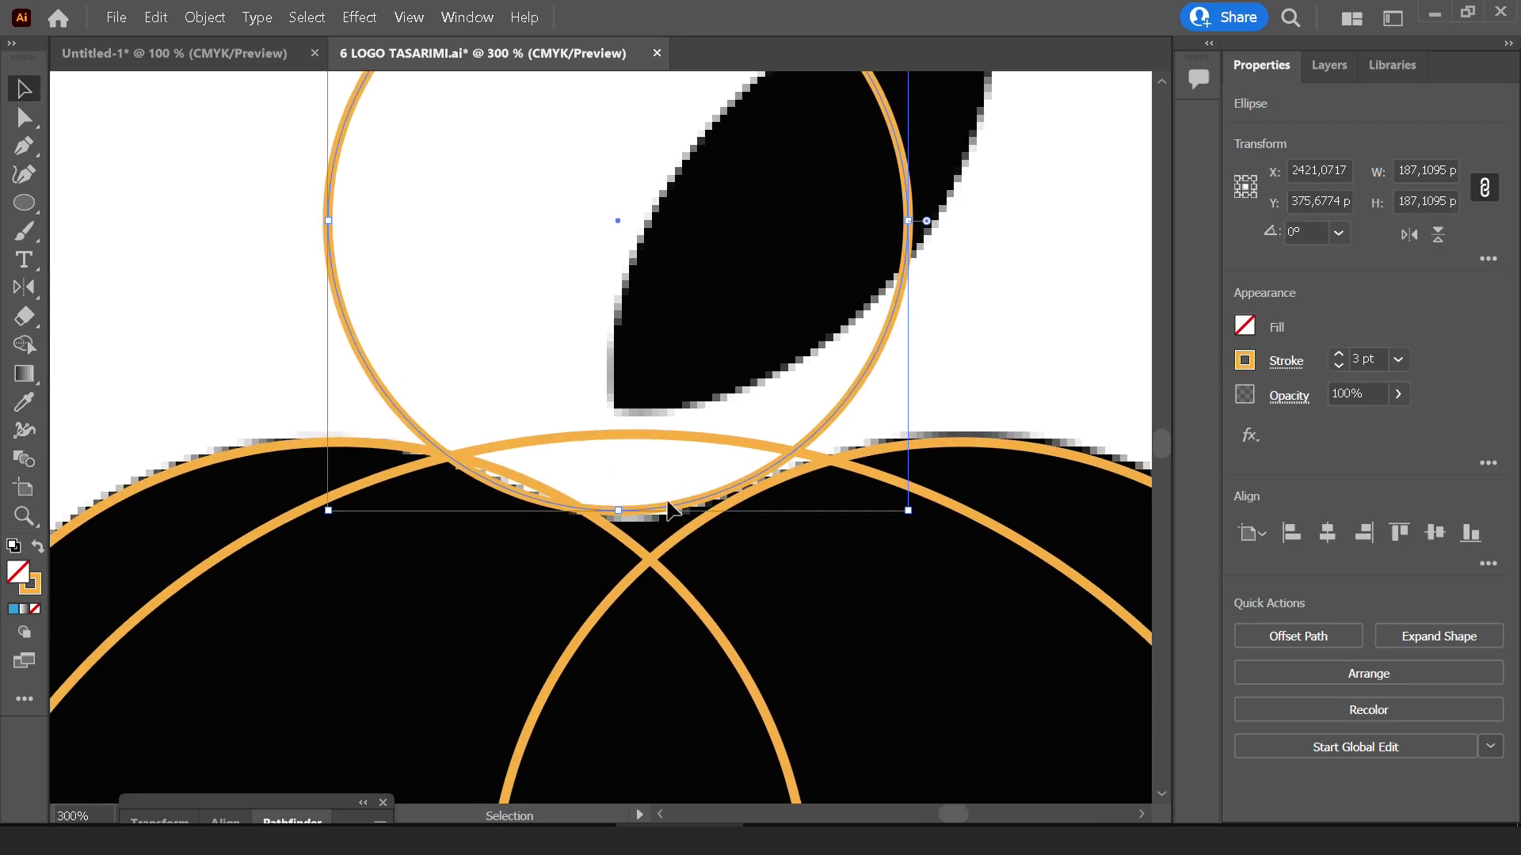
{"action": "left_click_drag", "start_coordinate": [669, 511], "coordinate": [713, 513]}
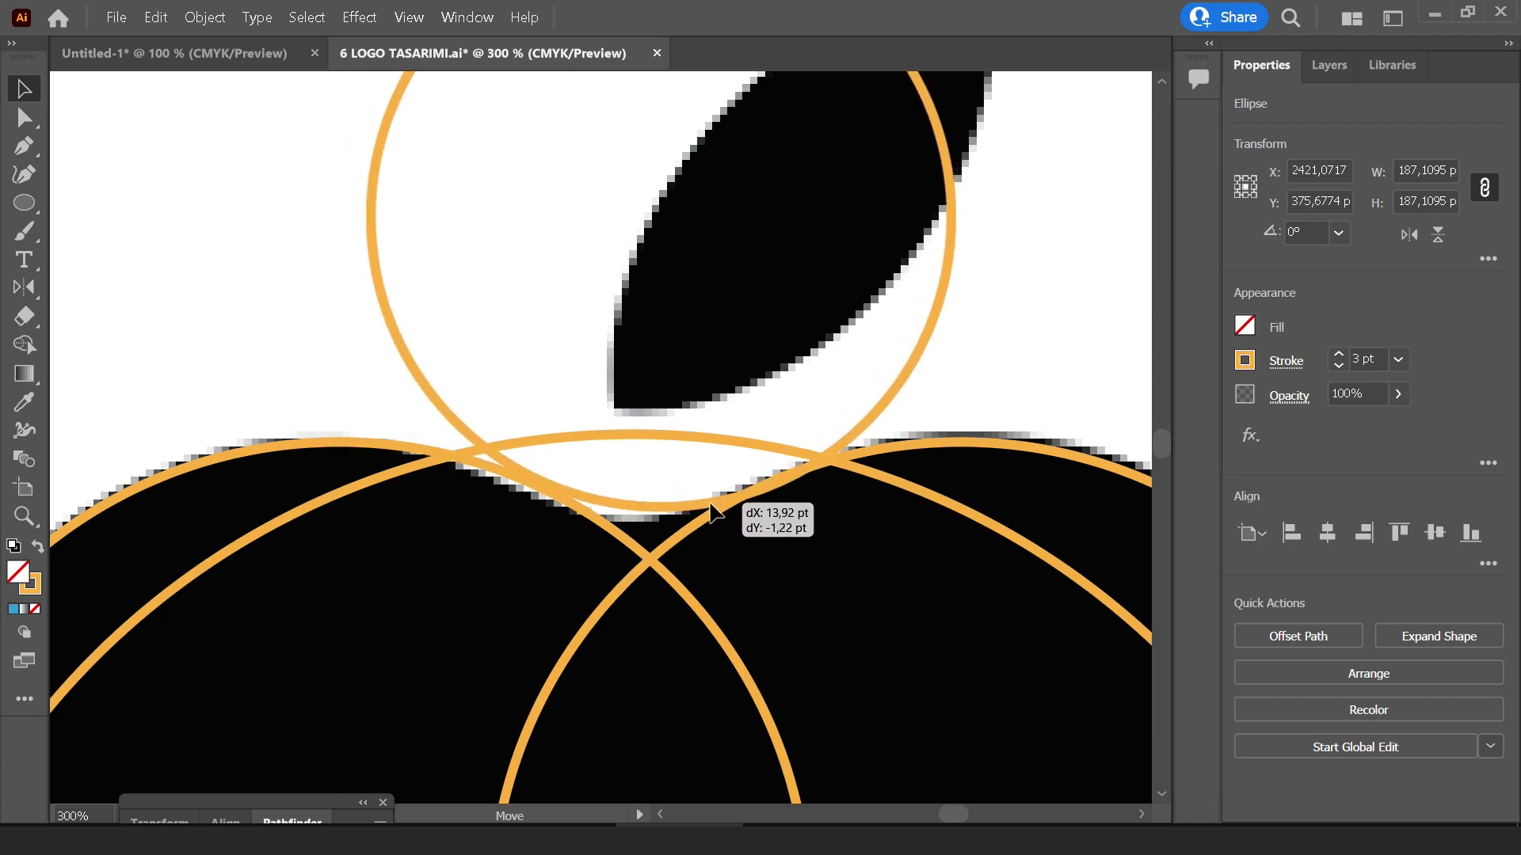
{"action": "left_click_drag", "start_coordinate": [712, 514], "coordinate": [712, 510]}
{"action": "scroll", "coordinate": [712, 513], "scroll_direction": "up", "scroll_amount": 2, "text": "alt"}
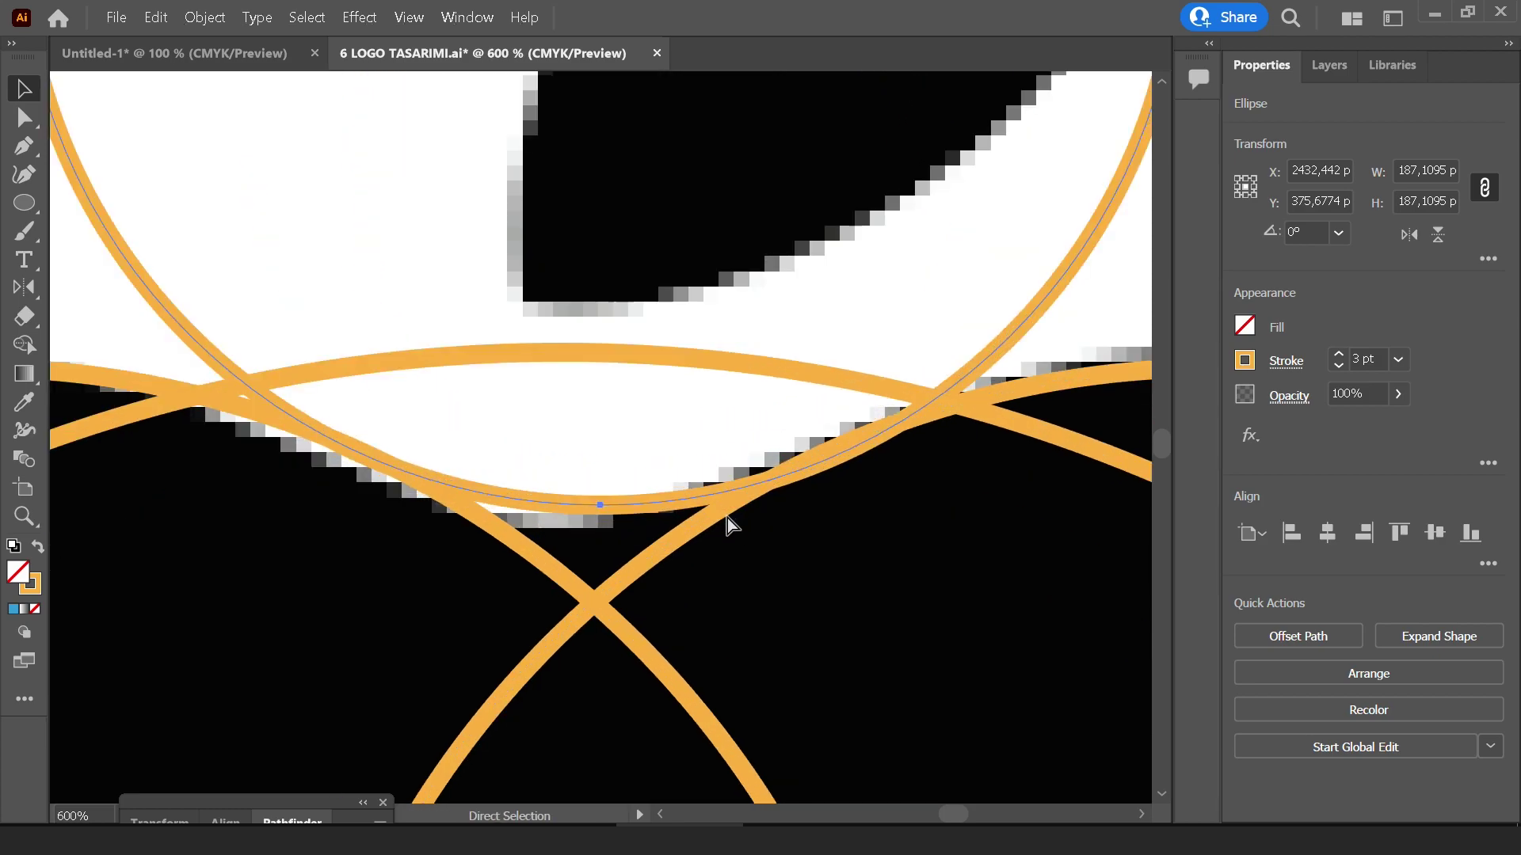
Align the leaf circle with the apple's top curve in Outline view, then copy a 303 pt circle toward the bite
{"action": "key", "text": "ctrl+y"}
{"action": "scroll", "coordinate": [872, 456], "scroll_direction": "up", "scroll_amount": 1, "text": "alt"}
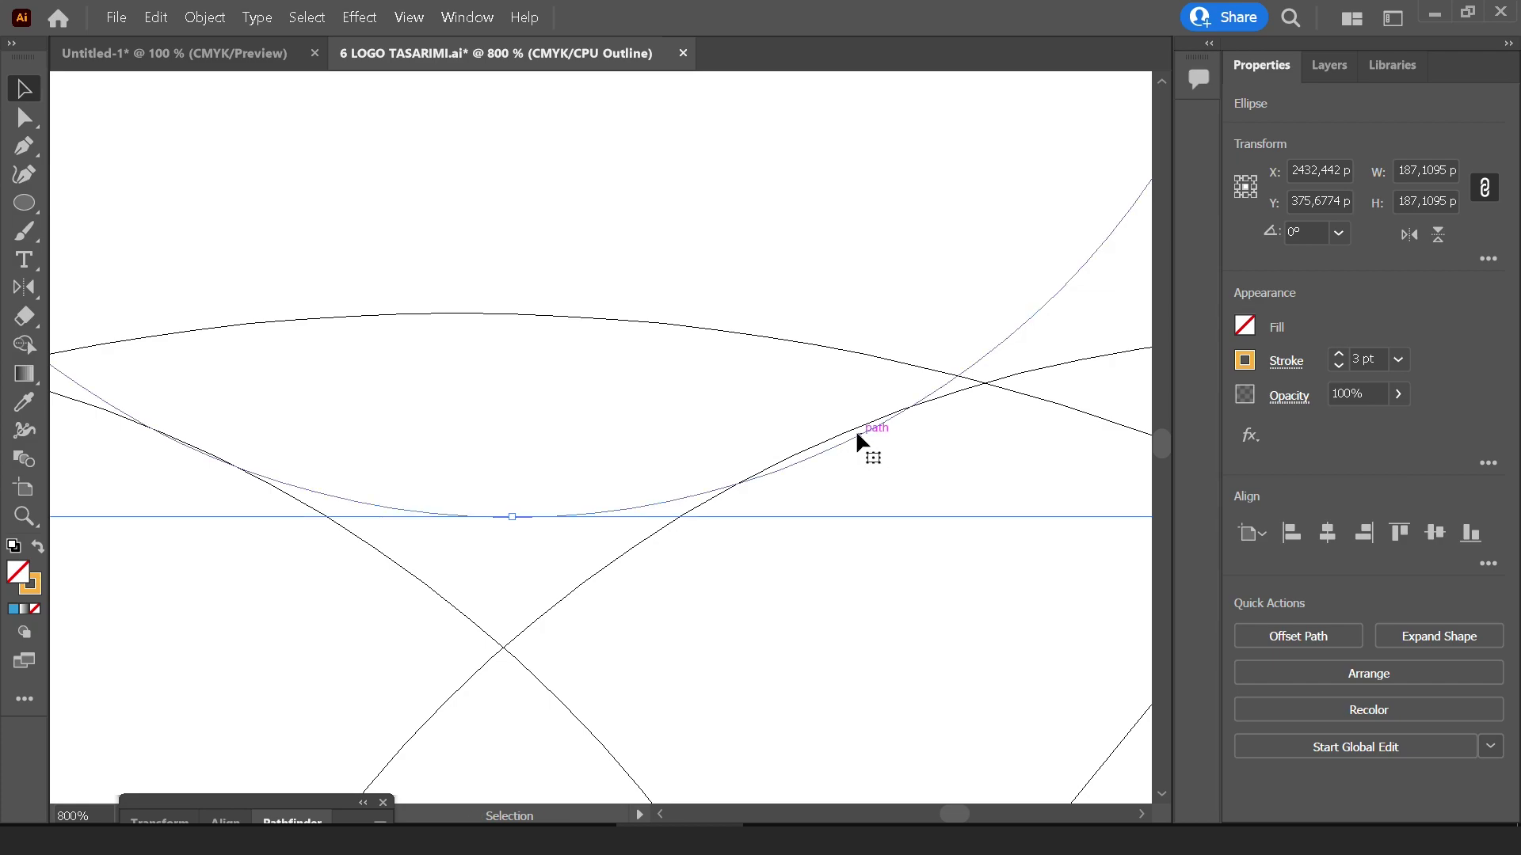
{"action": "left_click_drag", "start_coordinate": [856, 436], "coordinate": [849, 431]}
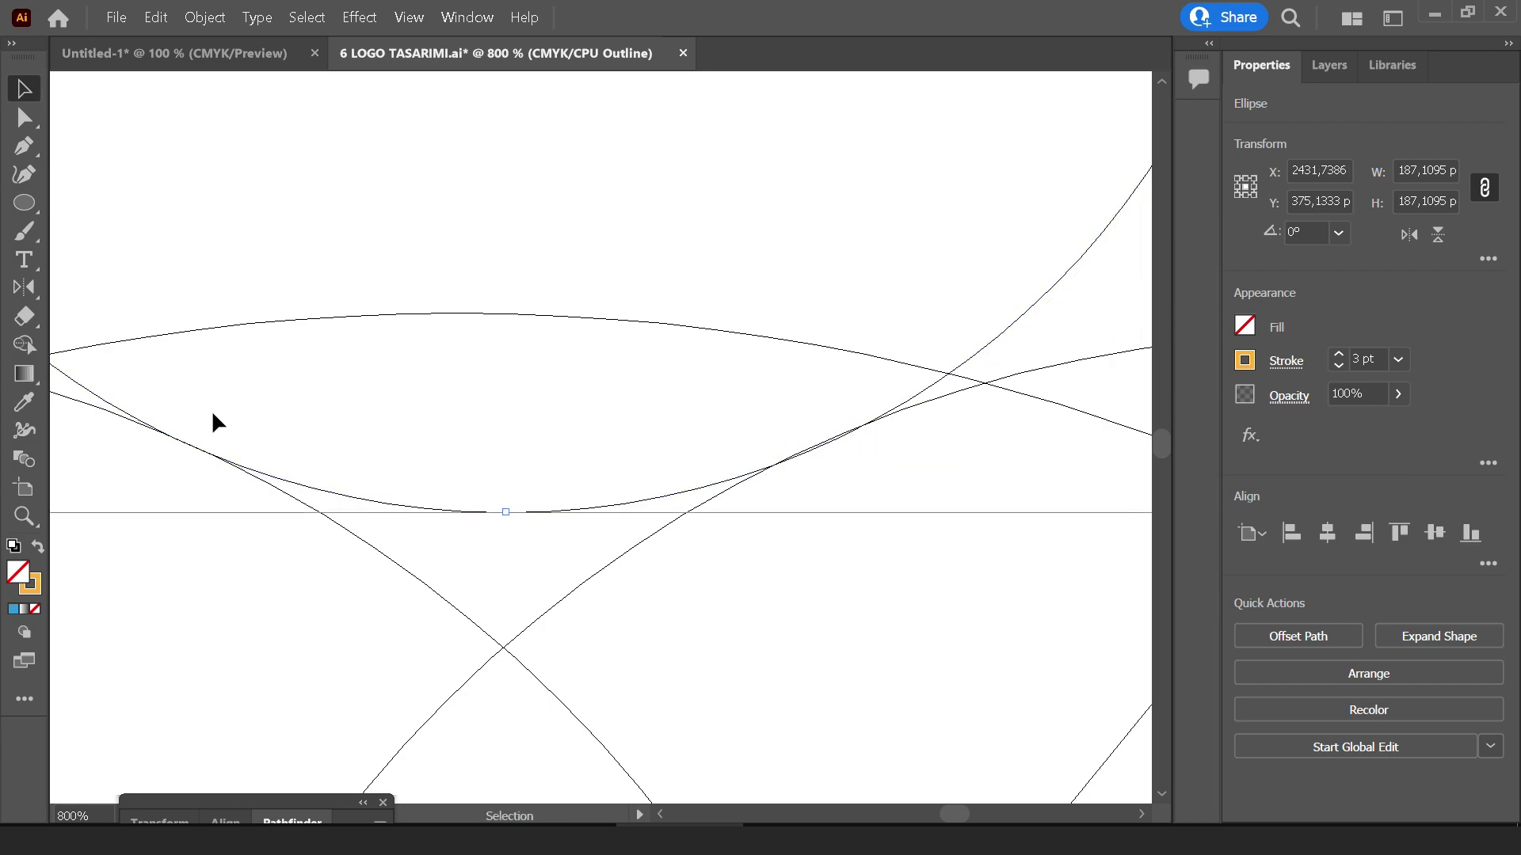
{"action": "scroll", "coordinate": [222, 452], "scroll_direction": "down", "scroll_amount": 1, "text": "alt"}
{"action": "scroll", "coordinate": [459, 519], "scroll_direction": "down", "scroll_amount": 2, "text": "alt"}
{"action": "scroll", "coordinate": [533, 551], "scroll_direction": "down", "scroll_amount": 1, "text": "alt"}
{"action": "key", "text": "ctrl+y"}
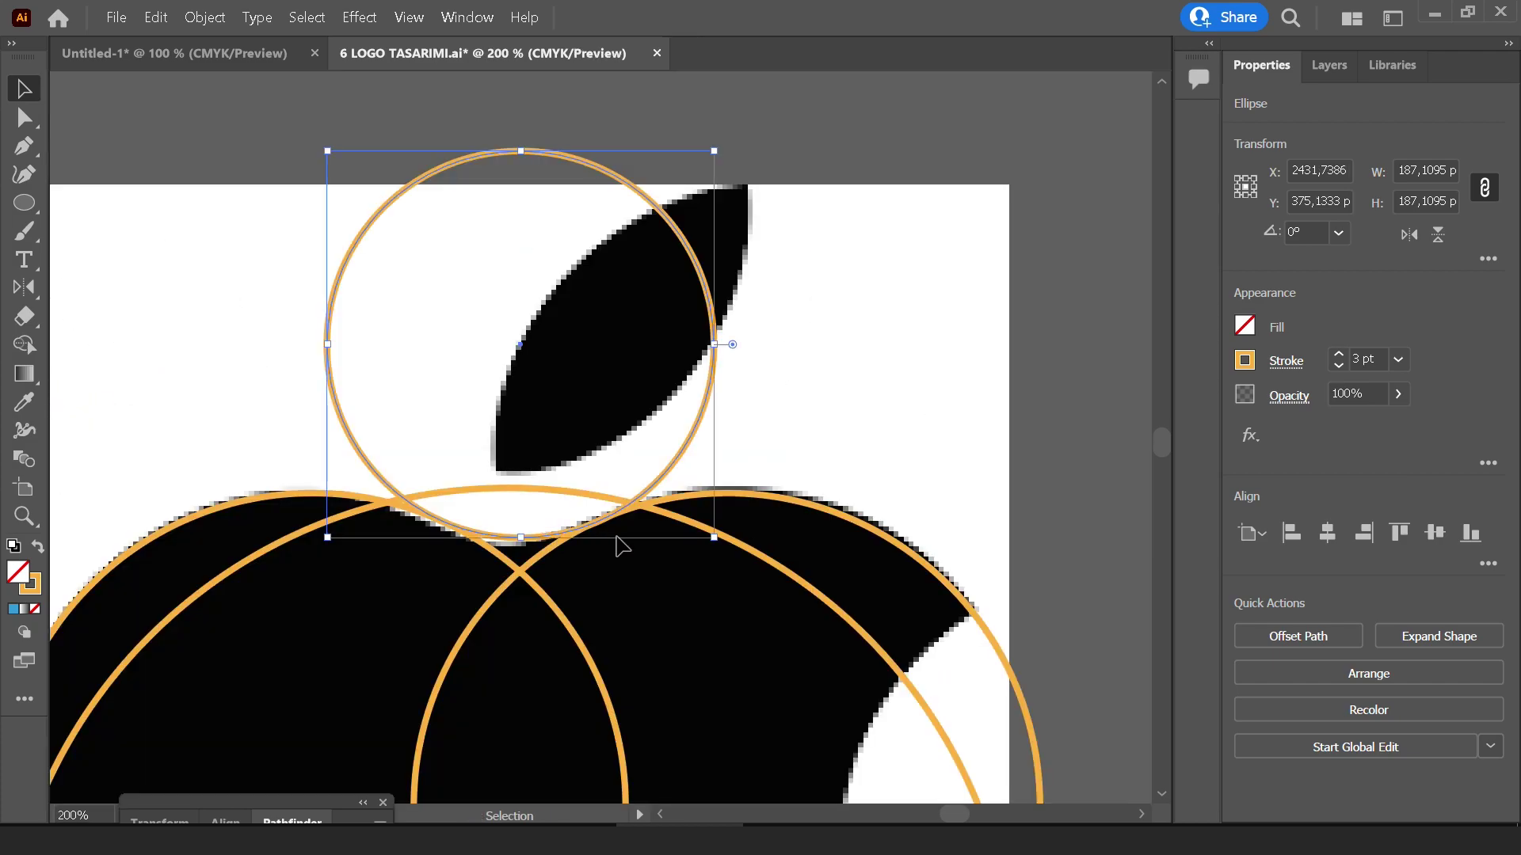
{"action": "scroll", "coordinate": [626, 531], "scroll_direction": "down", "scroll_amount": 3, "text": "alt"}
{"action": "left_click_drag", "start_coordinate": [738, 365], "coordinate": [583, 183]}
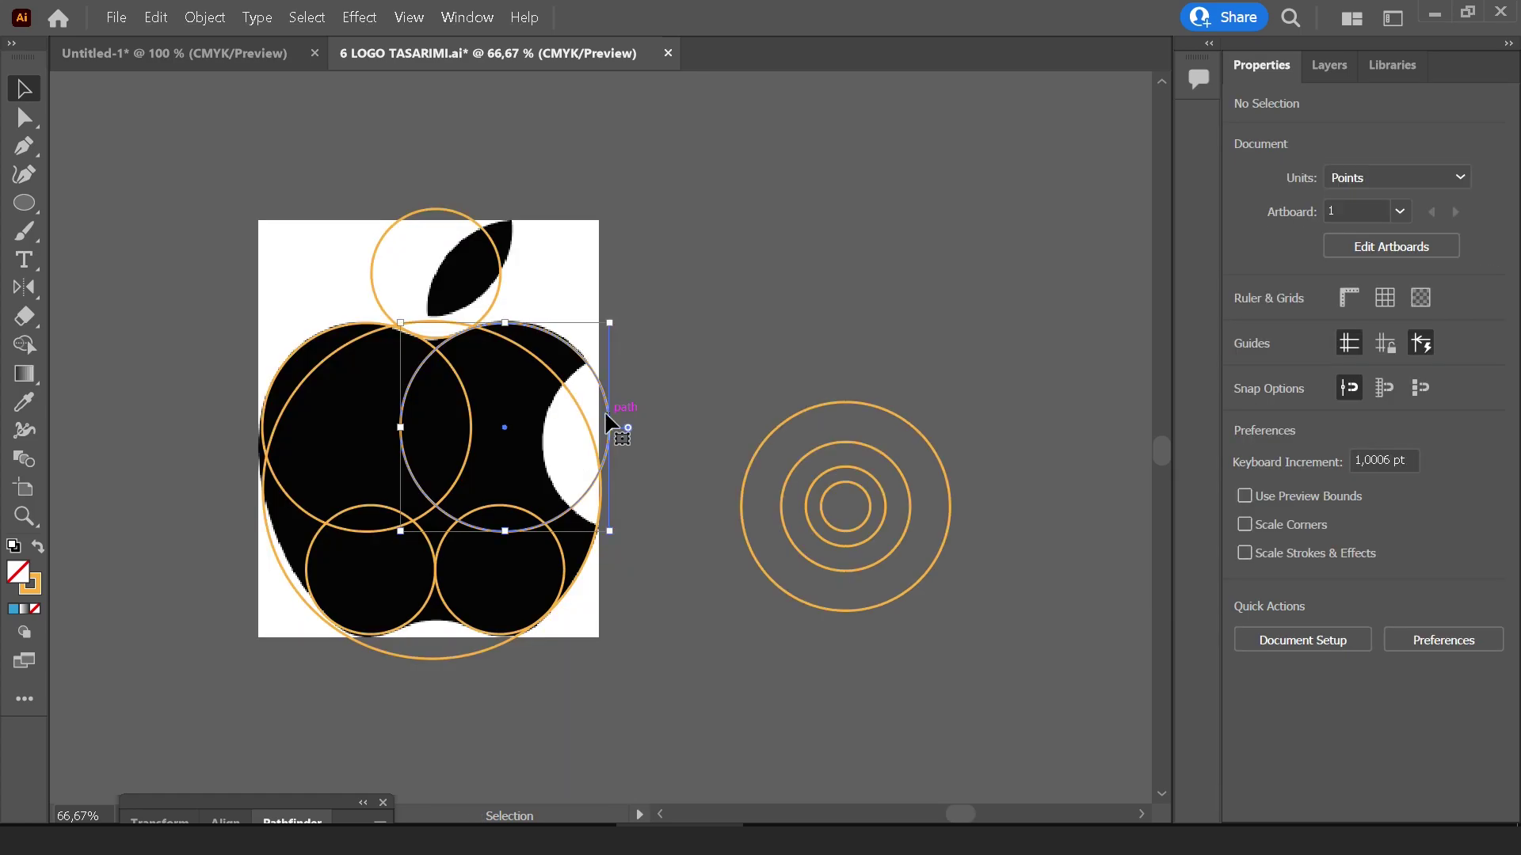
{"action": "left_click_drag", "start_coordinate": [643, 427], "coordinate": [747, 427]}
Fit the 303 pt circle copy against the apple's bite
{"action": "scroll", "coordinate": [572, 372], "scroll_direction": "up", "scroll_amount": 1, "text": "alt"}
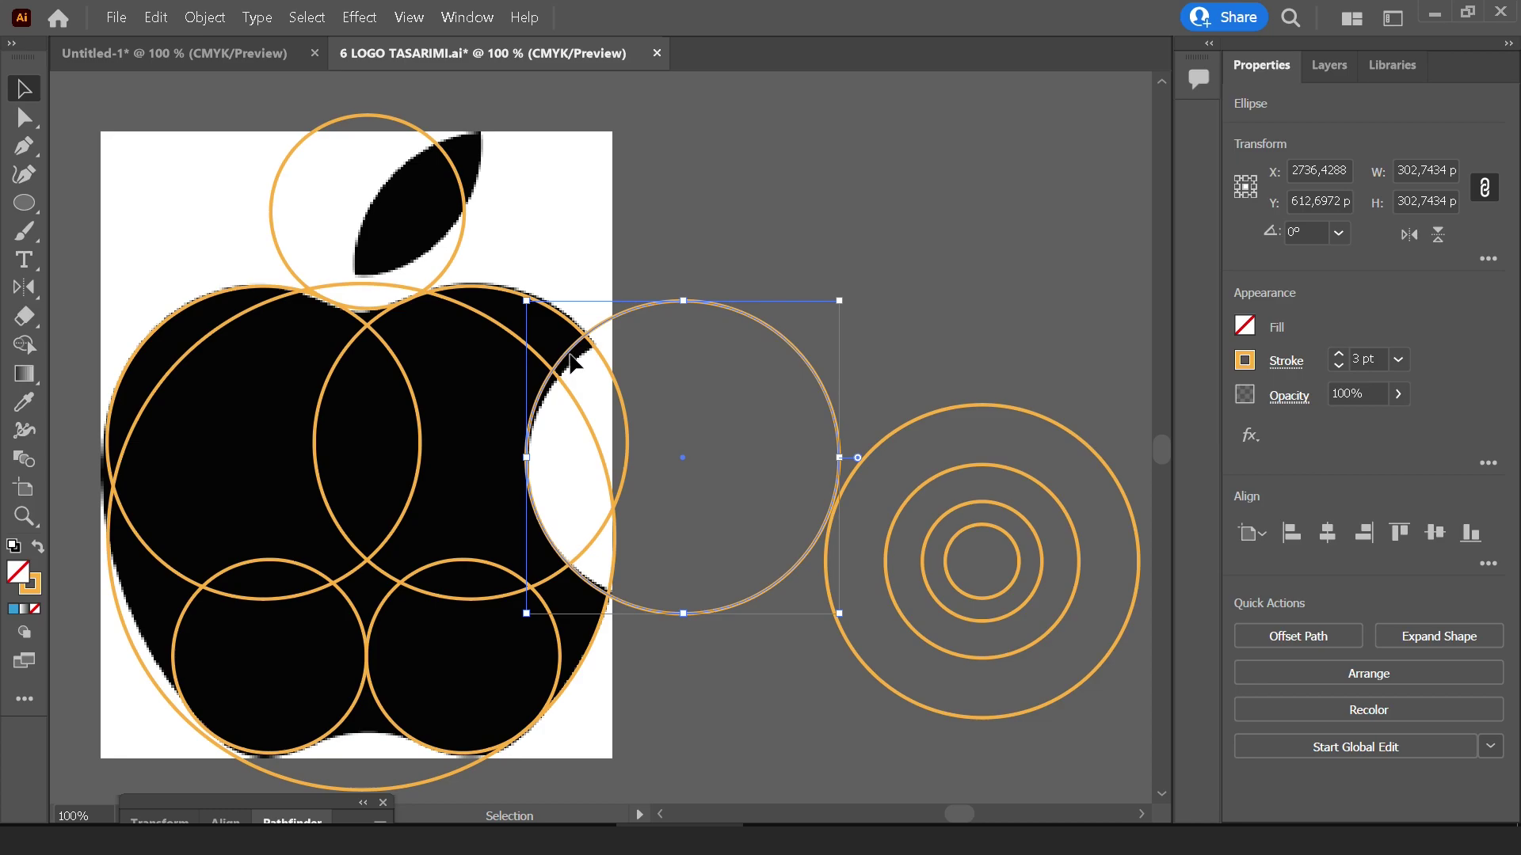
{"action": "left_click_drag", "start_coordinate": [571, 350], "coordinate": [574, 359]}
{"action": "scroll", "coordinate": [565, 372], "scroll_direction": "up", "scroll_amount": 3}
{"action": "scroll", "coordinate": [566, 372], "scroll_direction": "left", "scroll_amount": 2}
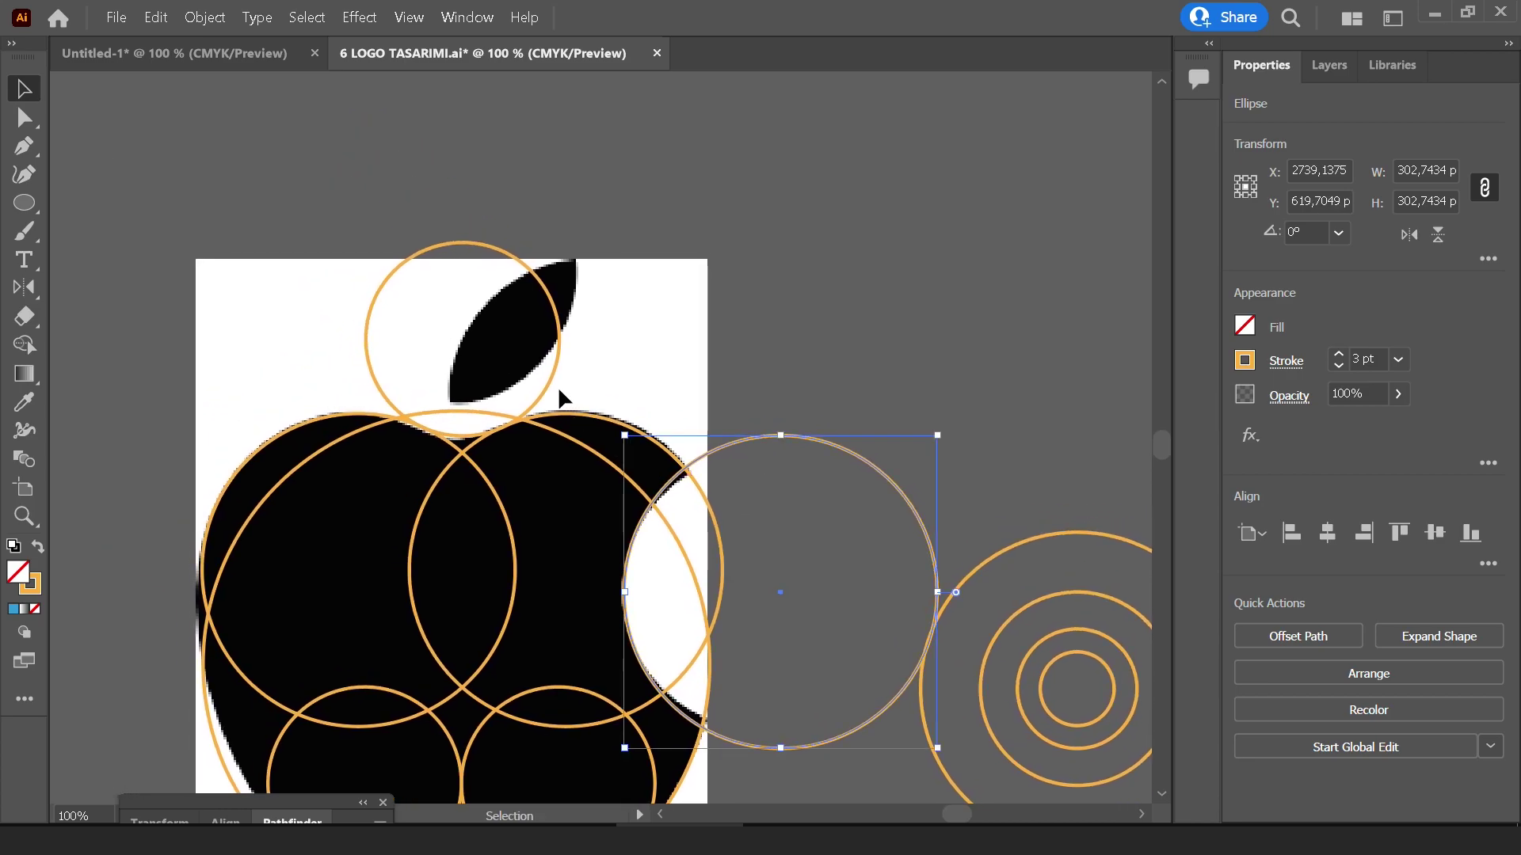
Place two 303 pt circle copies above and right of the leaf, undoing a stray small copy
{"action": "left_click", "coordinate": [546, 377]}
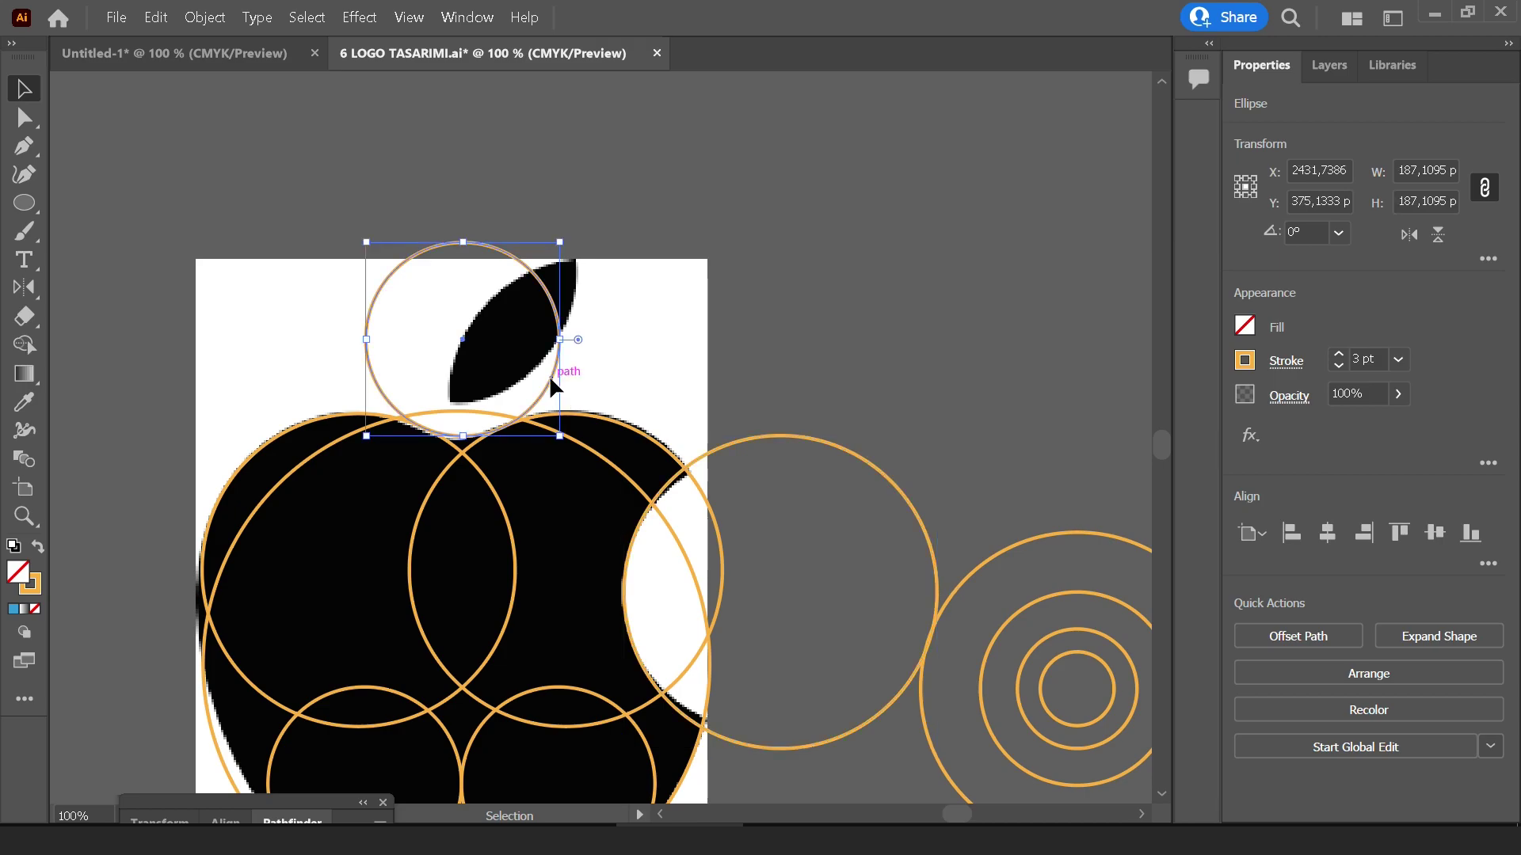
{"action": "left_click_drag", "start_coordinate": [549, 375], "coordinate": [572, 350]}
{"action": "key", "text": "ctrl+z"}
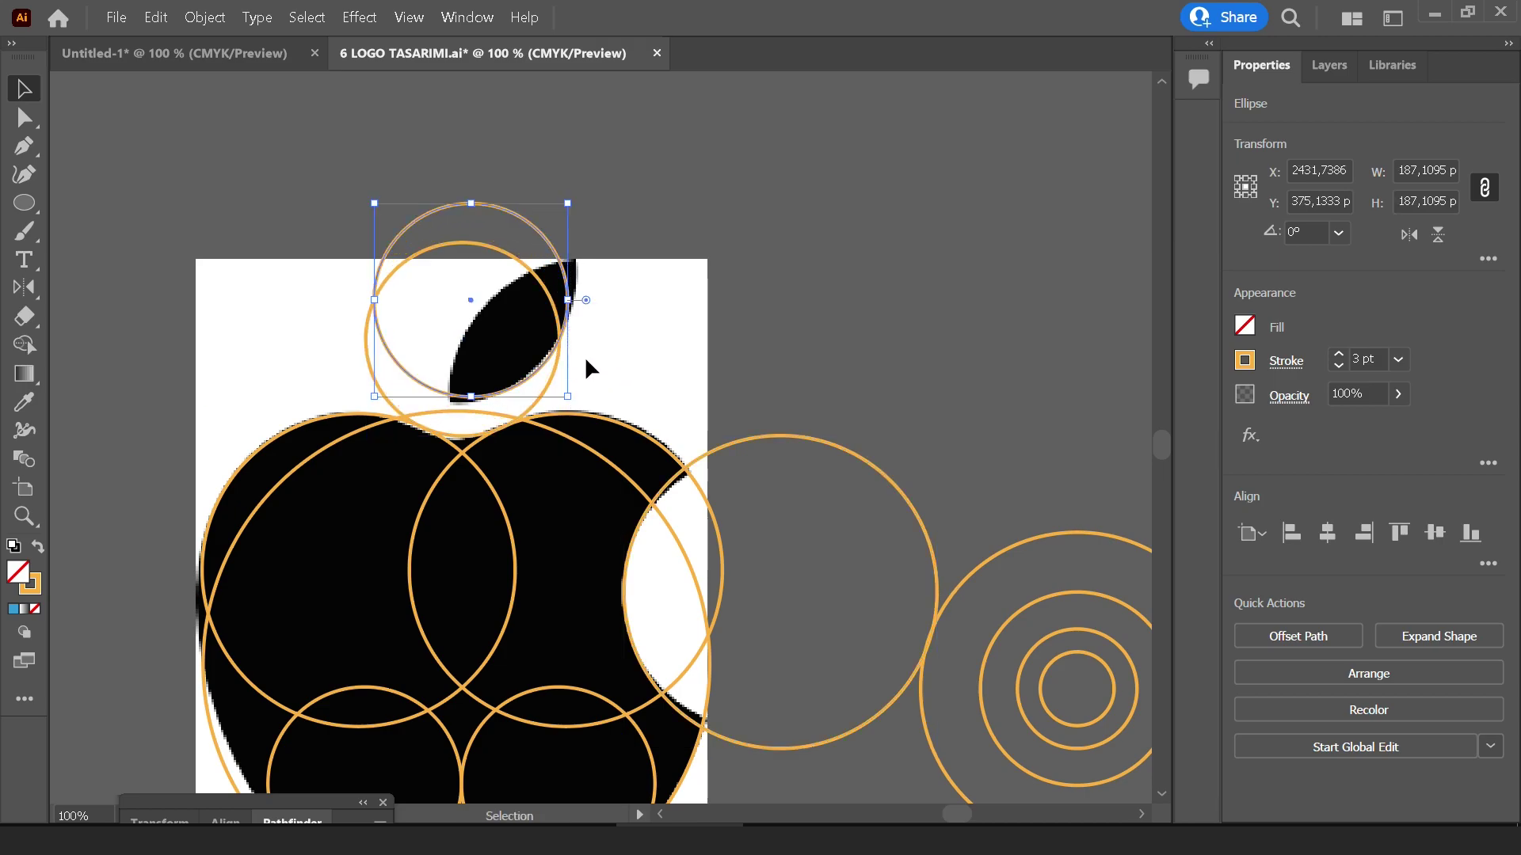
{"action": "mouse_move", "coordinate": [937, 588]}
{"action": "left_mouse_down"}
{"action": "mouse_move", "coordinate": [580, 248]}
{"action": "mouse_move", "coordinate": [768, 406]}
{"action": "left_mouse_up"}
{"action": "mouse_move", "coordinate": [476, 483]}
{"action": "left_mouse_down"}
{"action": "mouse_move", "coordinate": [558, 332]}
{"action": "mouse_move", "coordinate": [601, 143]}
{"action": "left_mouse_up"}
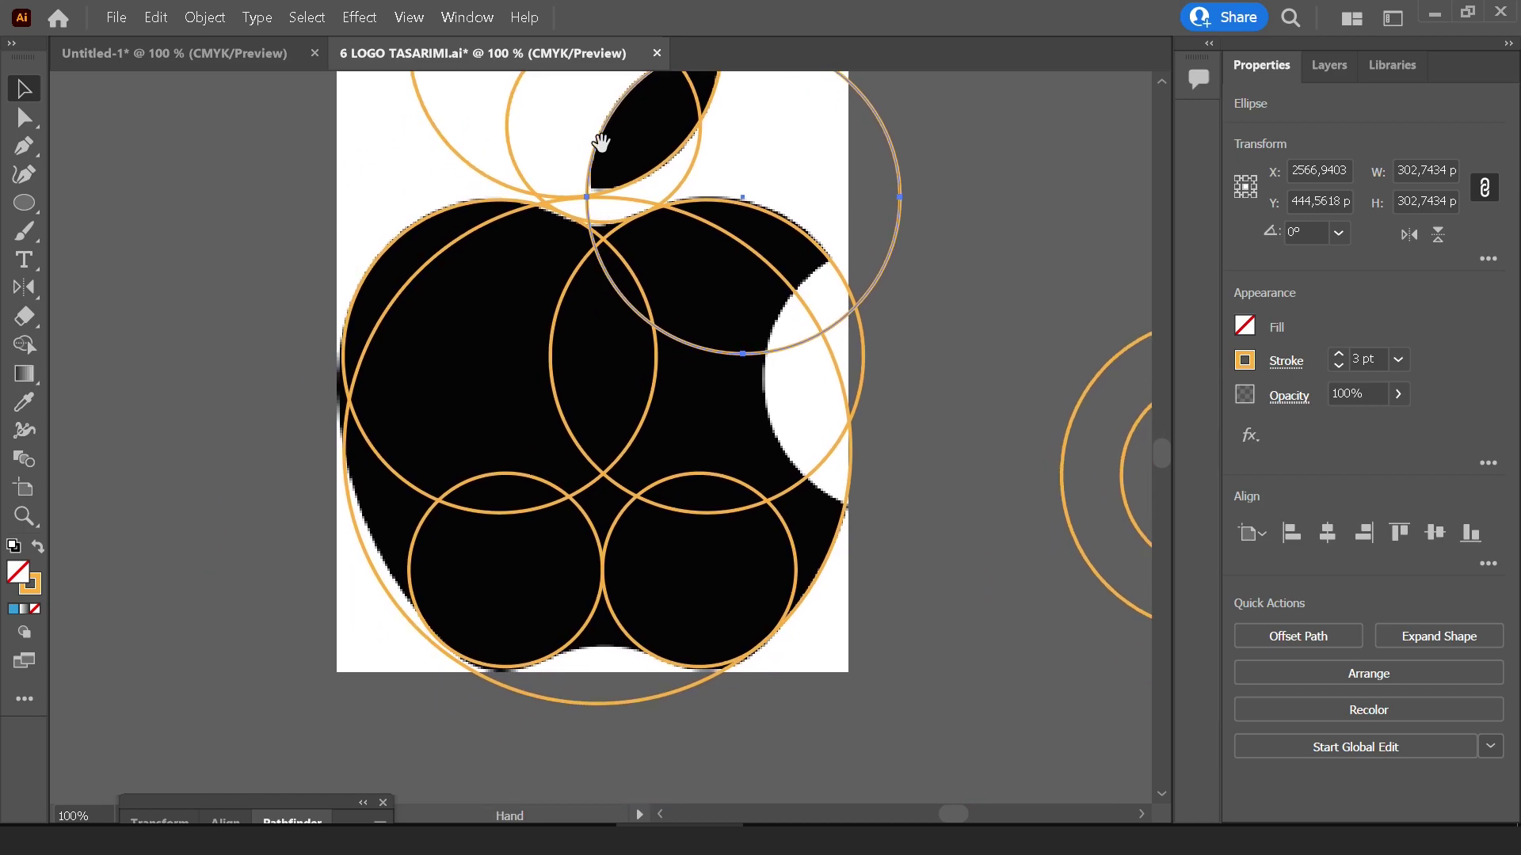
{"action": "left_click_drag", "start_coordinate": [801, 559], "coordinate": [353, 160]}
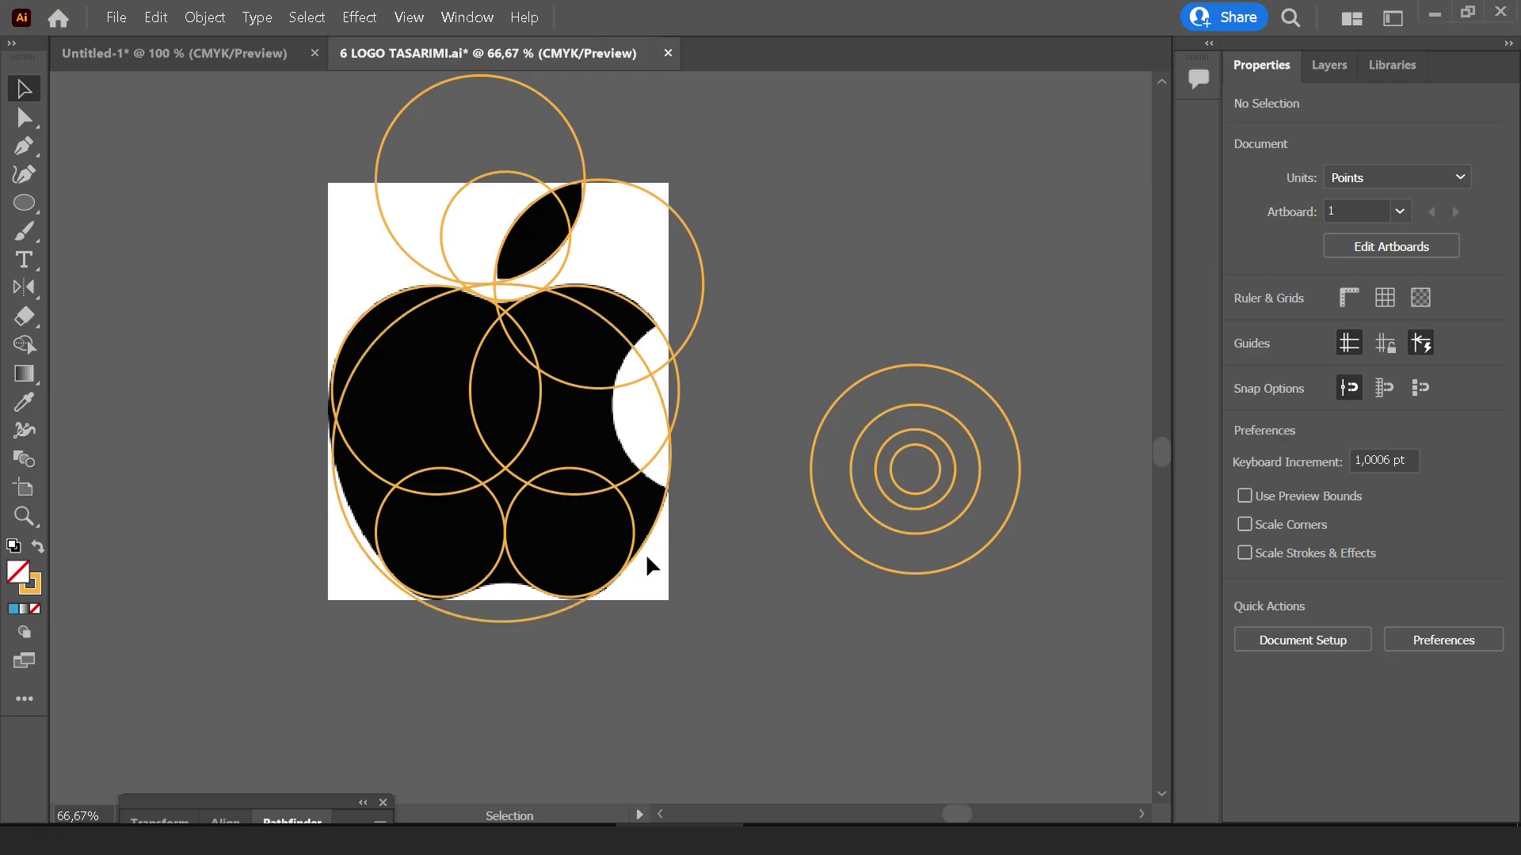
Enlarge the concentric circle set so its outer ring encloses the whole apple
{"action": "left_click_drag", "start_coordinate": [866, 383], "coordinate": [1004, 610]}
{"action": "left_click", "coordinate": [996, 590]}
{"action": "left_click_drag", "start_coordinate": [835, 295], "coordinate": [906, 466]}
{"action": "scroll", "coordinate": [914, 569], "scroll_direction": "right", "scroll_amount": 3}
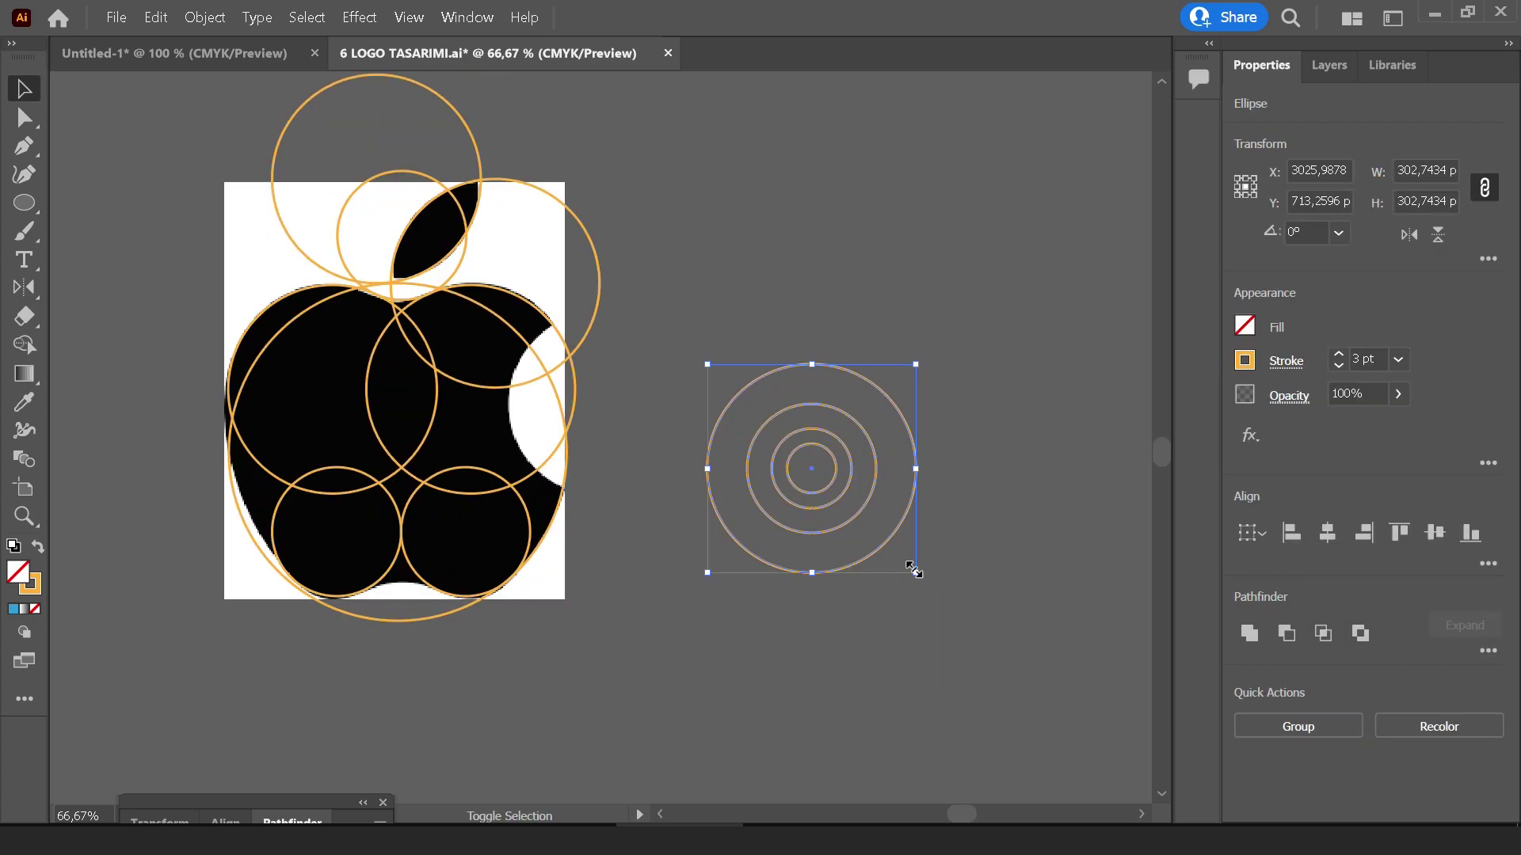
{"action": "left_click_drag", "start_coordinate": [915, 570], "coordinate": [1077, 734]}
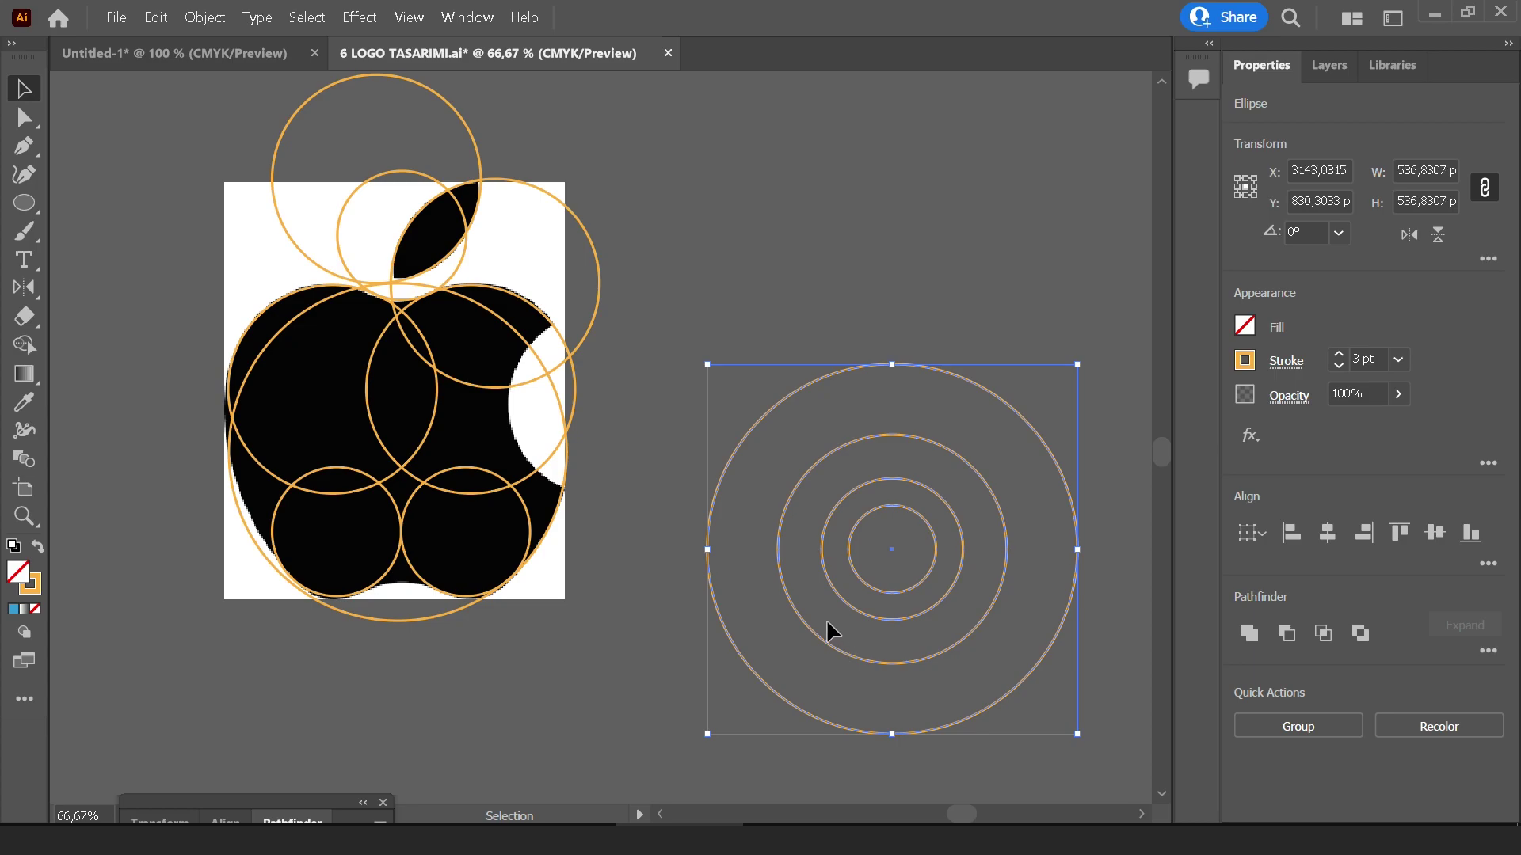
{"action": "mouse_move", "coordinate": [794, 606]}
{"action": "left_mouse_down"}
{"action": "mouse_move", "coordinate": [567, 615]}
{"action": "mouse_move", "coordinate": [1019, 587]}
{"action": "mouse_move", "coordinate": [606, 597]}
{"action": "mouse_move", "coordinate": [492, 635]}
{"action": "left_mouse_up"}
{"action": "left_click", "coordinate": [1018, 587]}
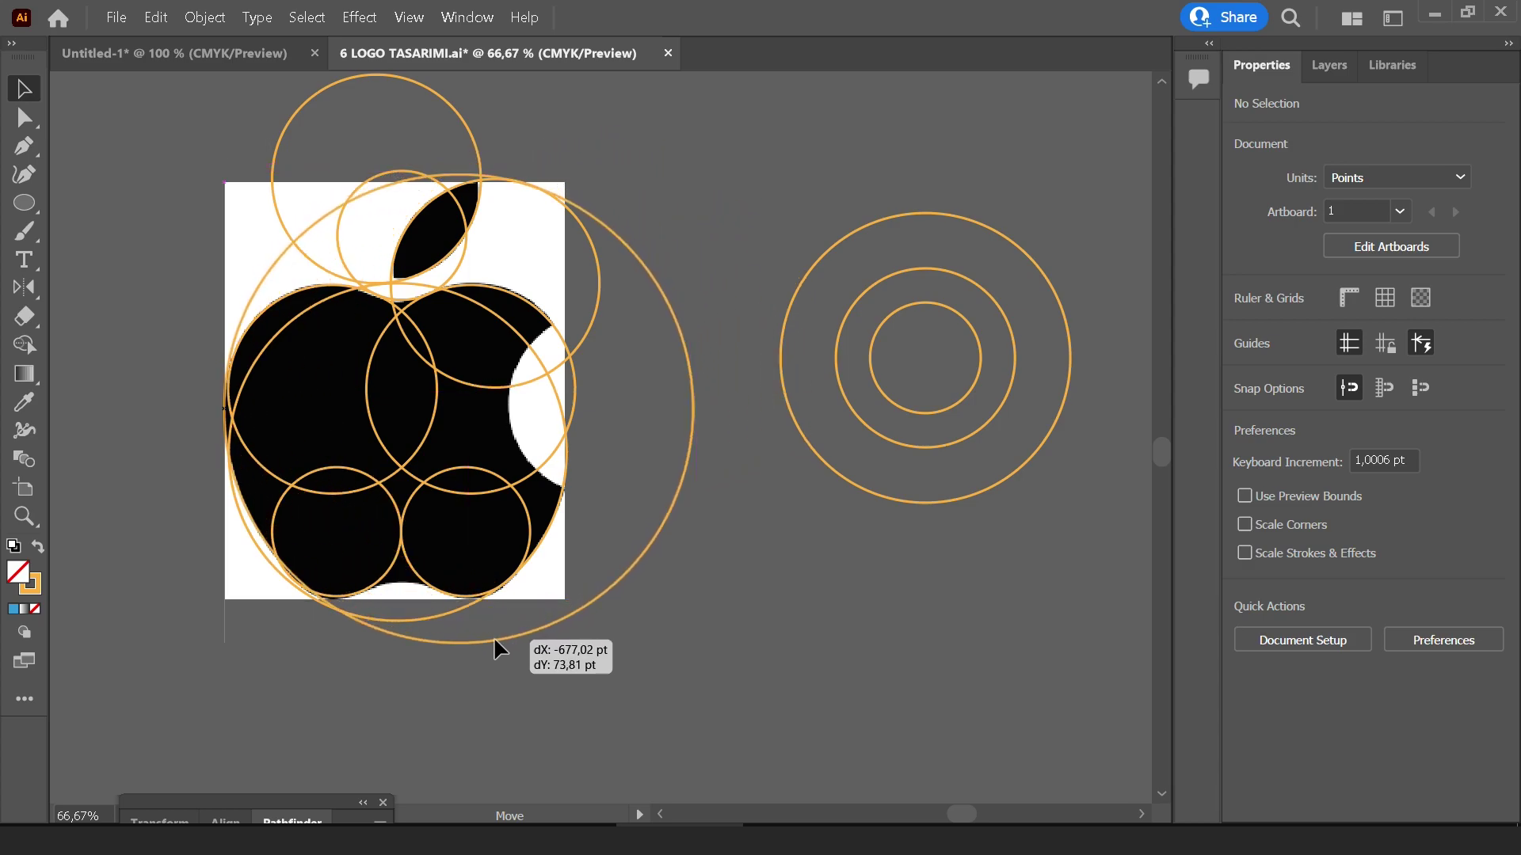
Copy the very large circle leftward so a second ring surrounds the apple
{"action": "left_click", "coordinate": [558, 395]}
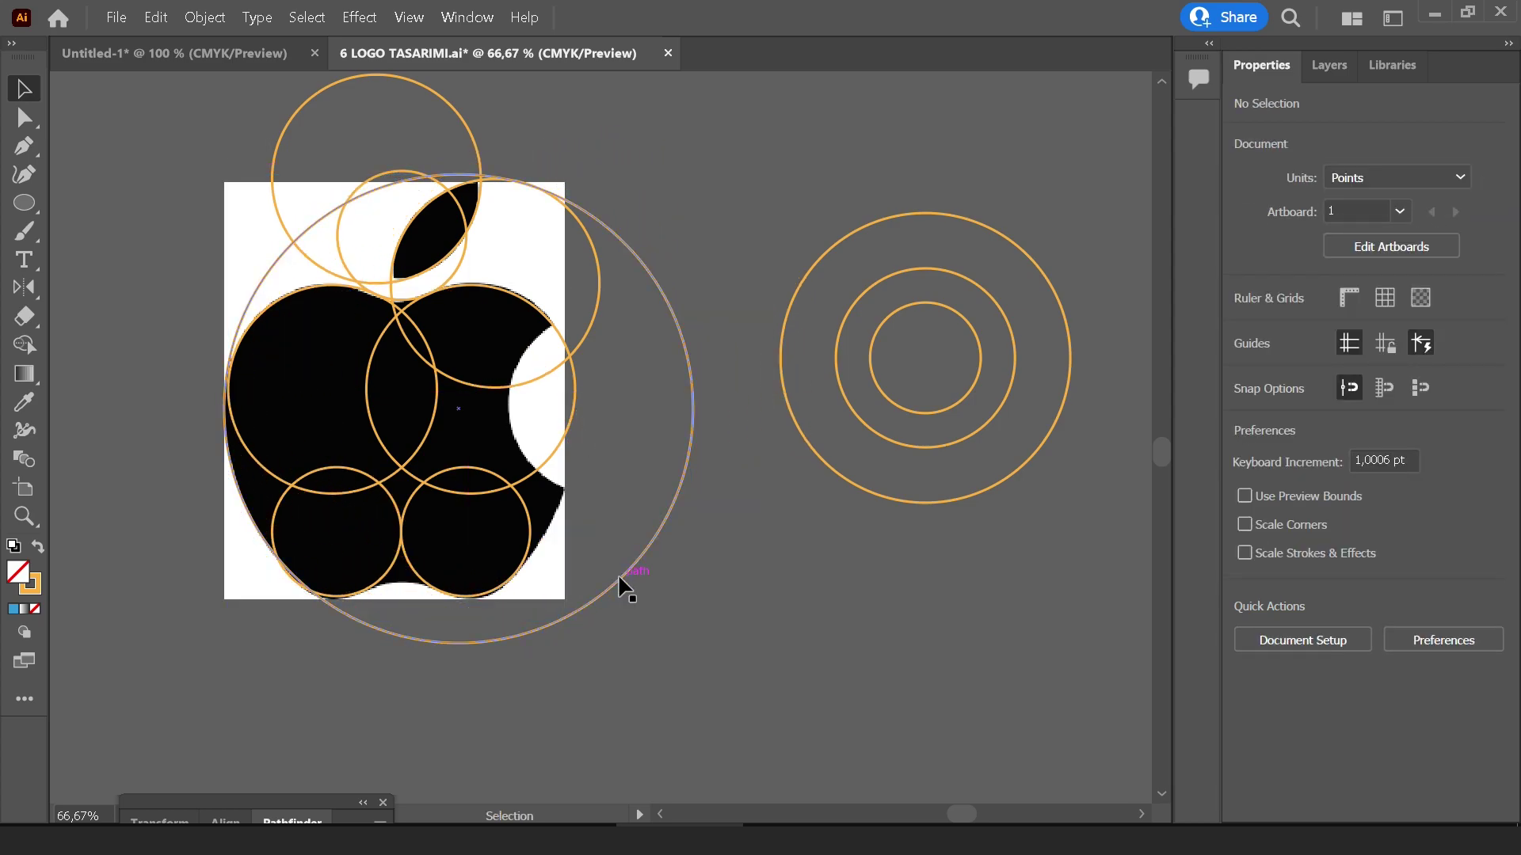
{"action": "left_click_drag", "start_coordinate": [620, 586], "coordinate": [507, 590]}
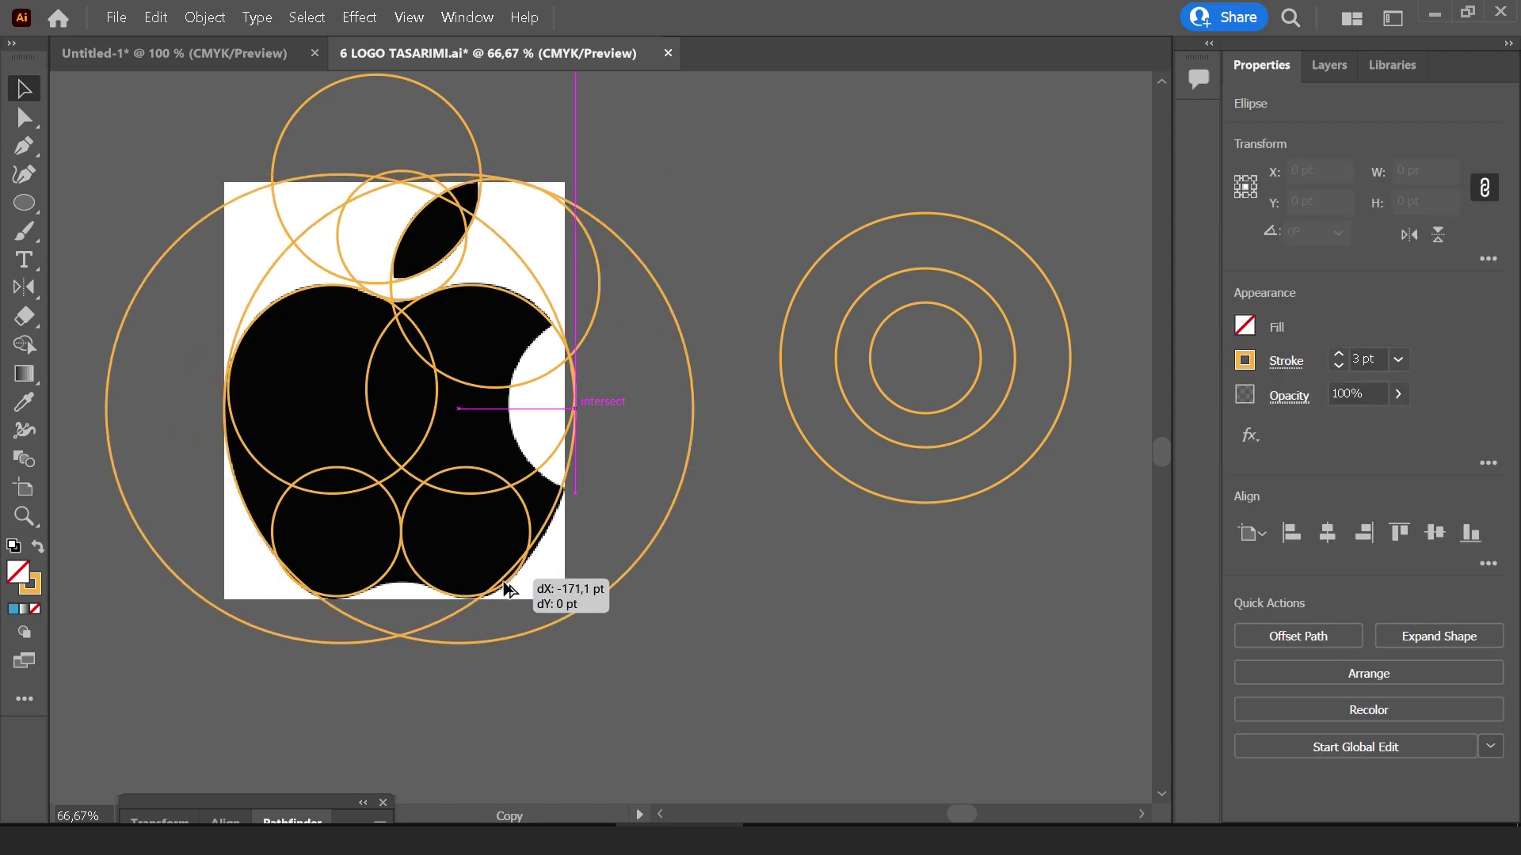
{"action": "left_click_drag", "start_coordinate": [507, 590], "coordinate": [509, 586]}
{"action": "scroll", "coordinate": [662, 458], "scroll_direction": "down", "scroll_amount": 2}
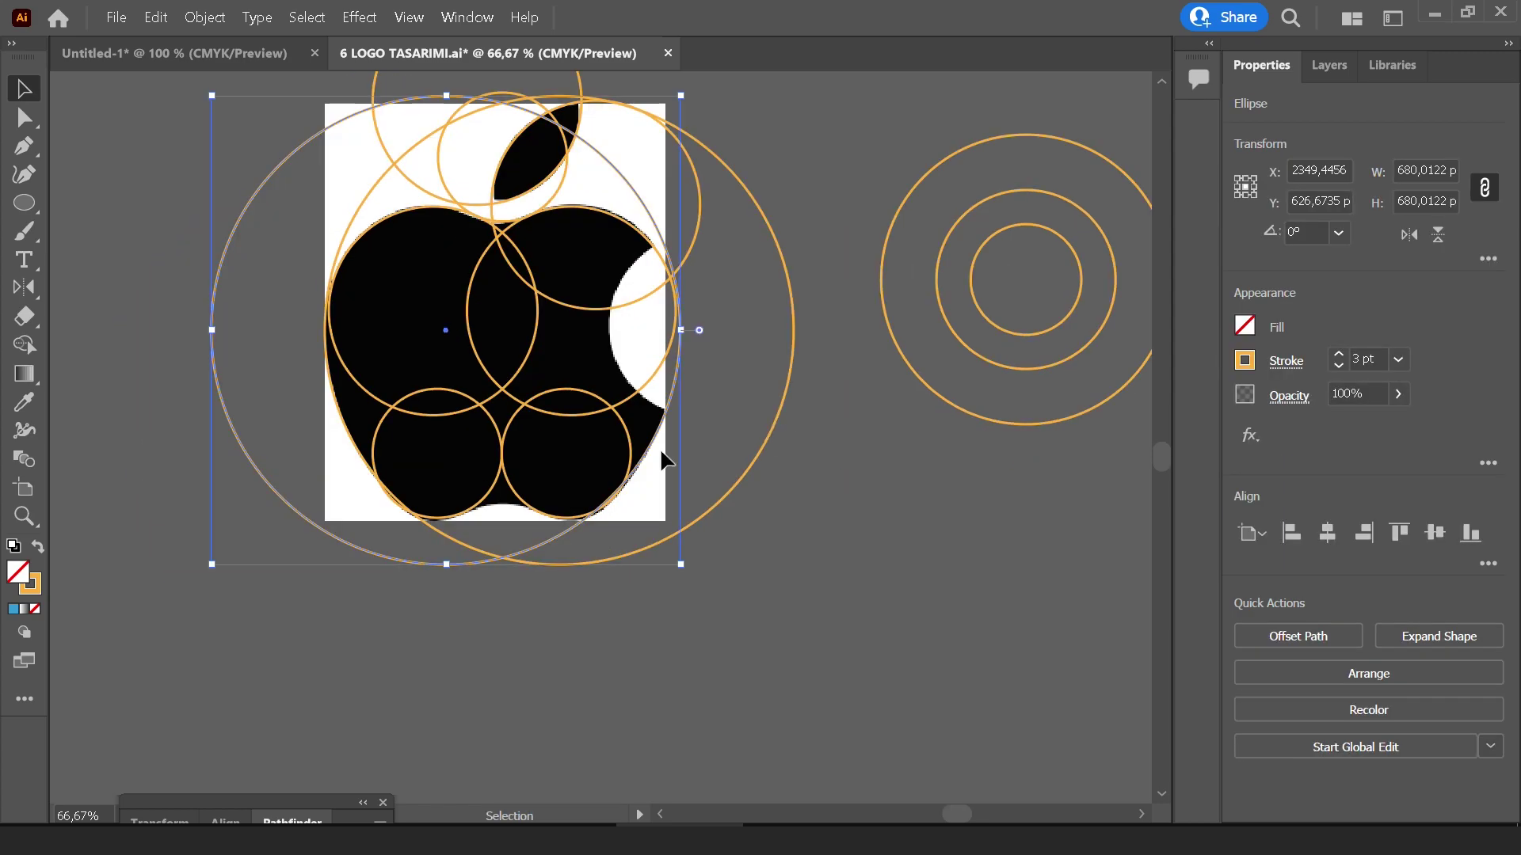
{"action": "scroll", "coordinate": [662, 458], "scroll_direction": "up", "scroll_amount": 1}
Copy a small circle below the apple's base and a large circle over the leaf
{"action": "left_click_drag", "start_coordinate": [519, 480], "coordinate": [424, 638]}
{"action": "scroll", "coordinate": [662, 516], "scroll_direction": "up", "scroll_amount": 1}
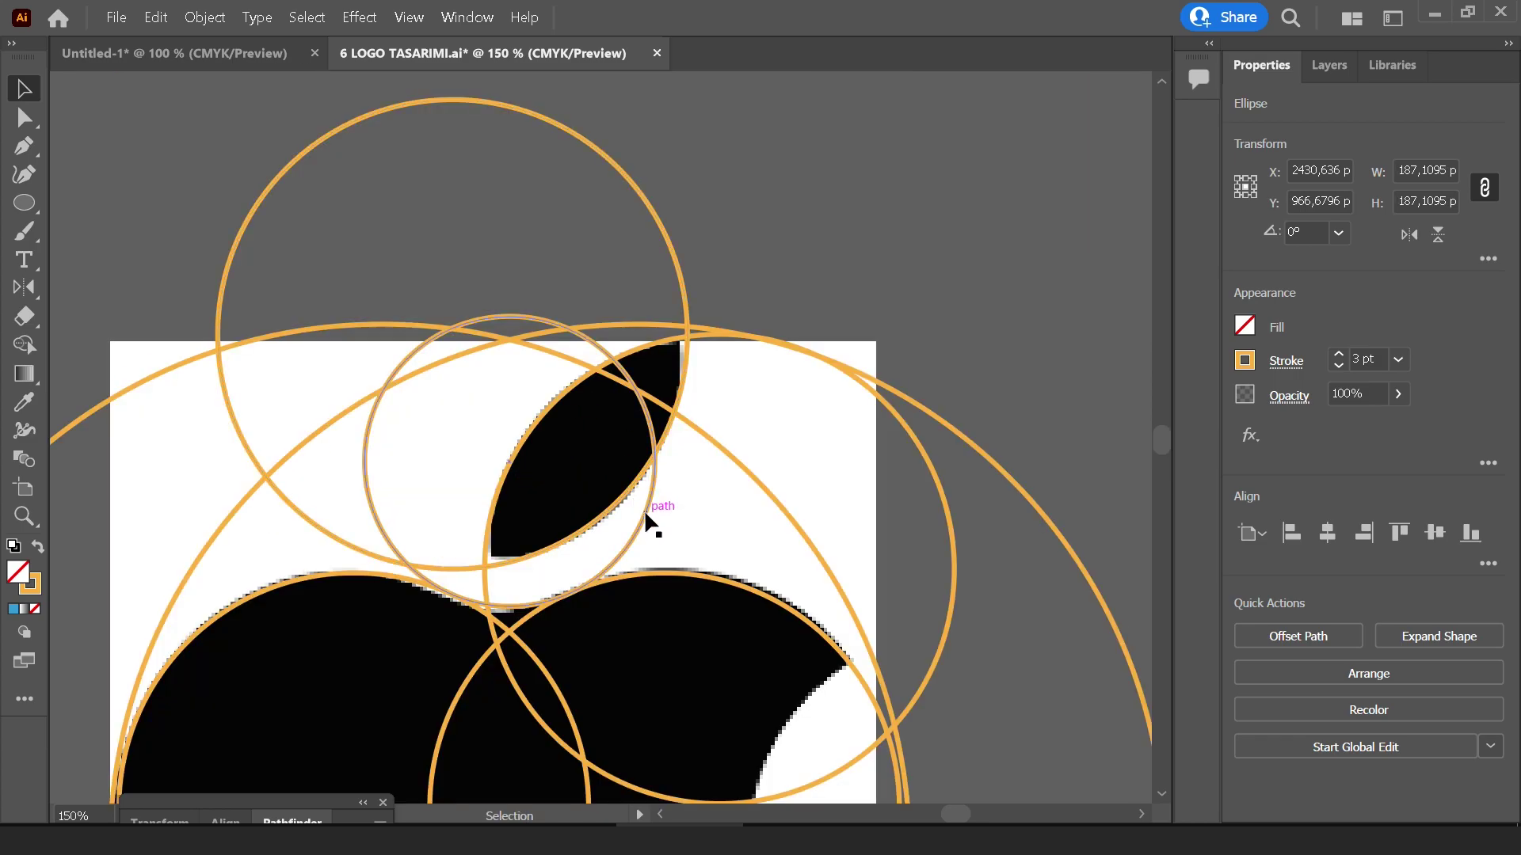
{"action": "left_click", "coordinate": [643, 511]}
{"action": "left_click_drag", "start_coordinate": [643, 511], "coordinate": [661, 431]}
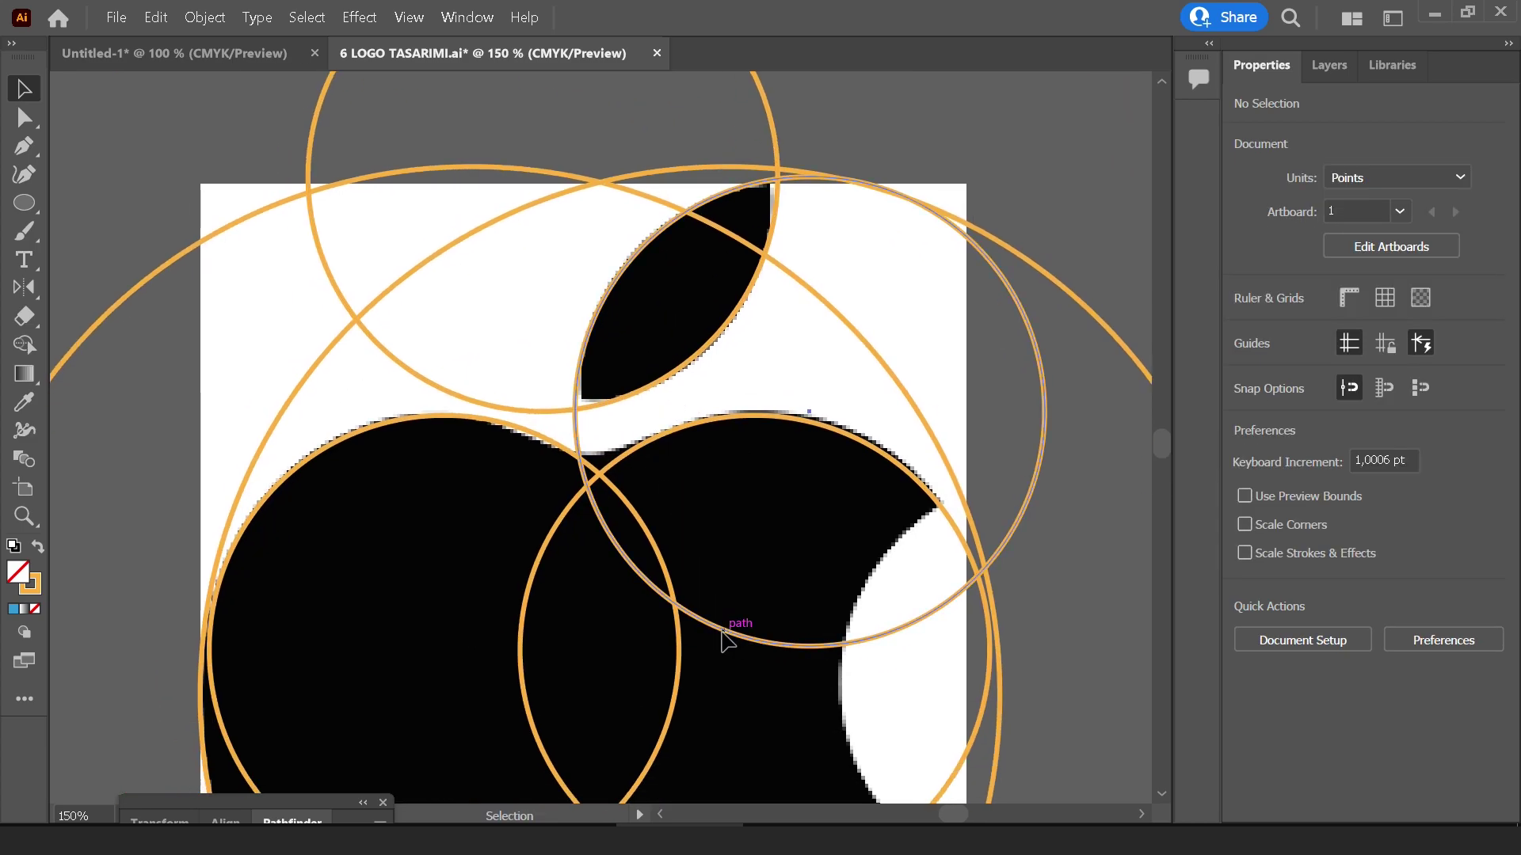
{"action": "mouse_move", "coordinate": [723, 633]}
{"action": "left_mouse_down"}
{"action": "mouse_move", "coordinate": [562, 451]}
{"action": "mouse_move", "coordinate": [518, 434]}
{"action": "mouse_move", "coordinate": [622, 441]}
{"action": "left_mouse_up"}
Select all construction circles and merge the crescent region beside the apple's top with Shape Builder
{"action": "scroll", "coordinate": [906, 521], "scroll_direction": "down", "scroll_amount": 3}
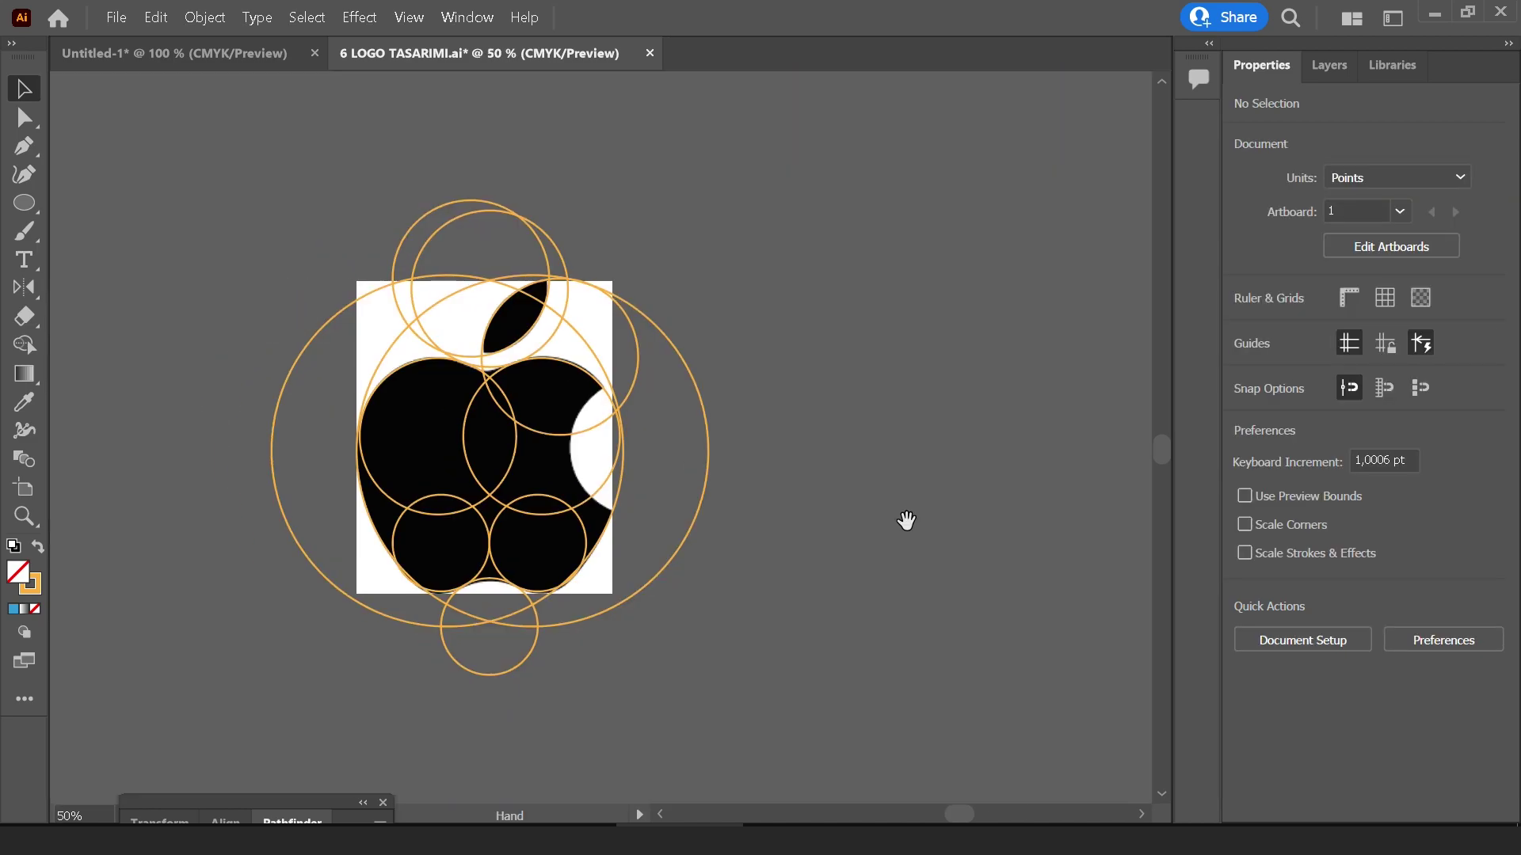
{"action": "left_click_drag", "start_coordinate": [287, 214], "coordinate": [403, 491]}
{"action": "scroll", "coordinate": [402, 491], "scroll_direction": "up", "scroll_amount": 1}
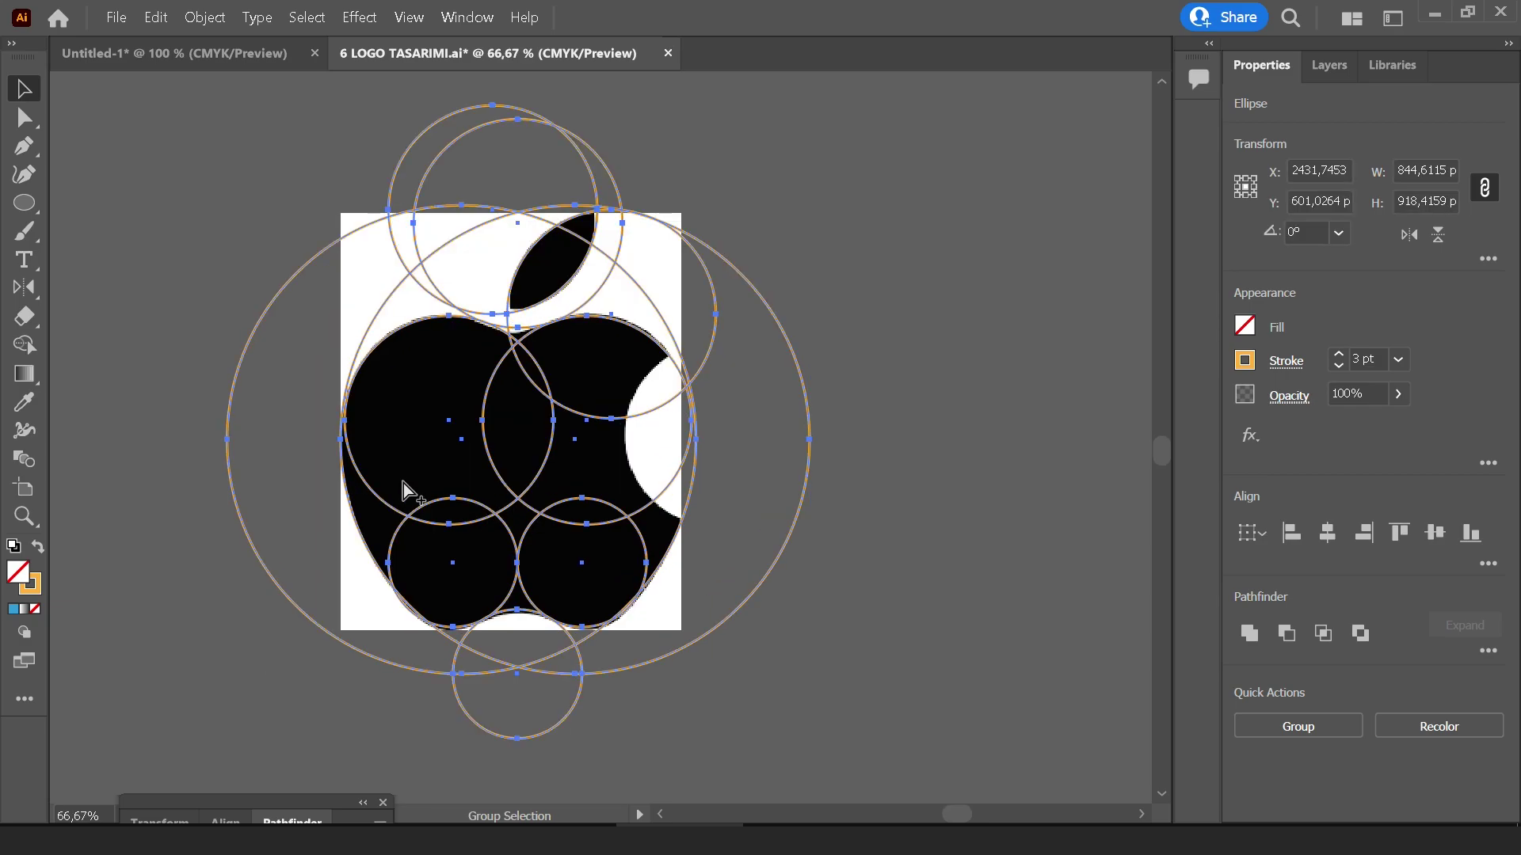
{"action": "key", "text": "shift+m"}
{"action": "scroll", "coordinate": [403, 491], "scroll_direction": "up", "scroll_amount": 3}
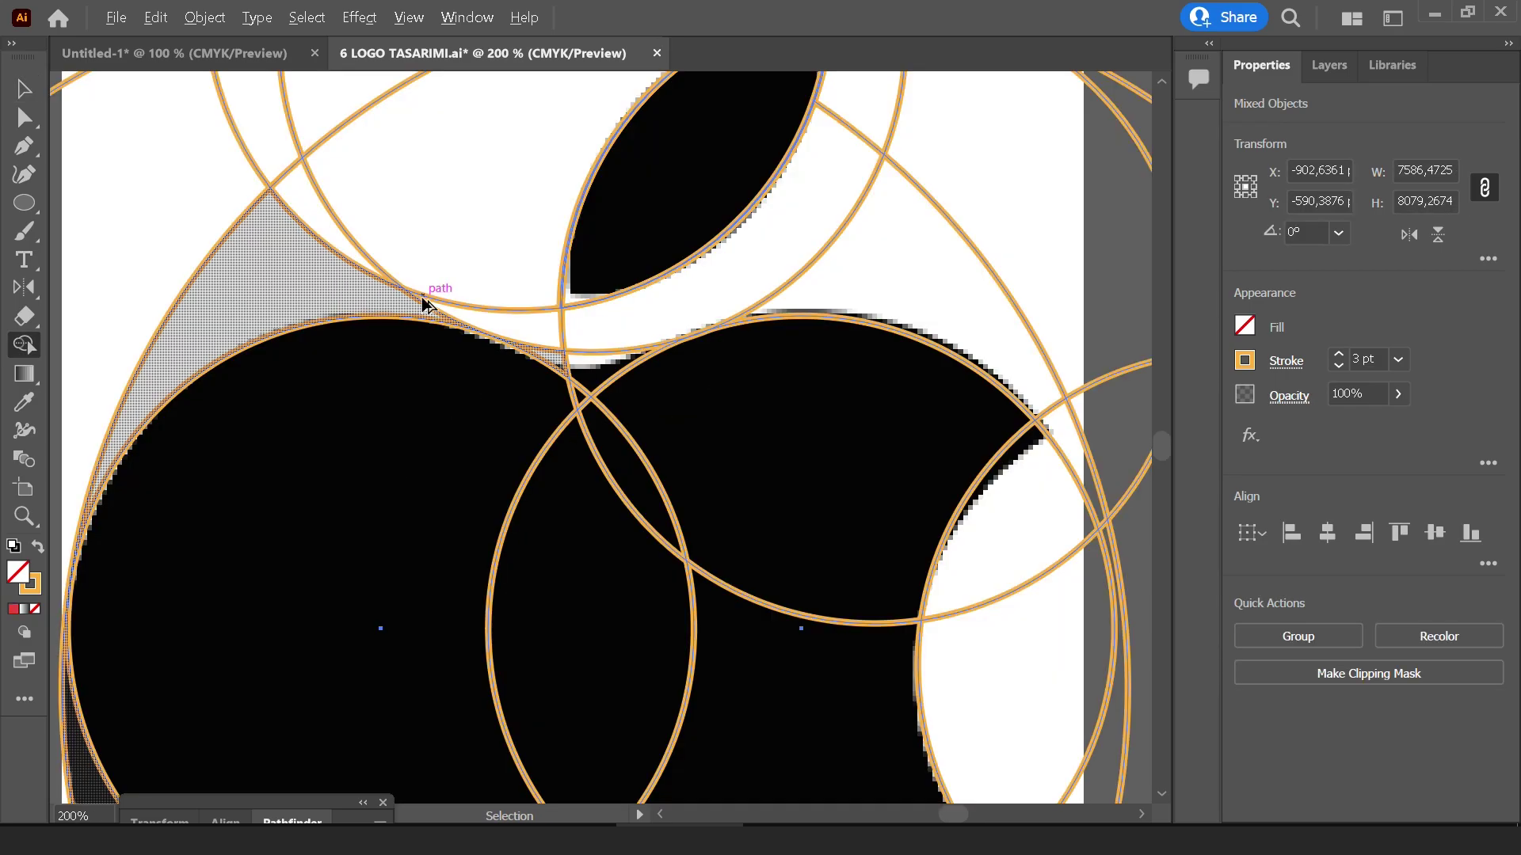
{"action": "left_click", "coordinate": [424, 303]}
{"action": "scroll", "coordinate": [423, 303], "scroll_direction": "up", "scroll_amount": 2}
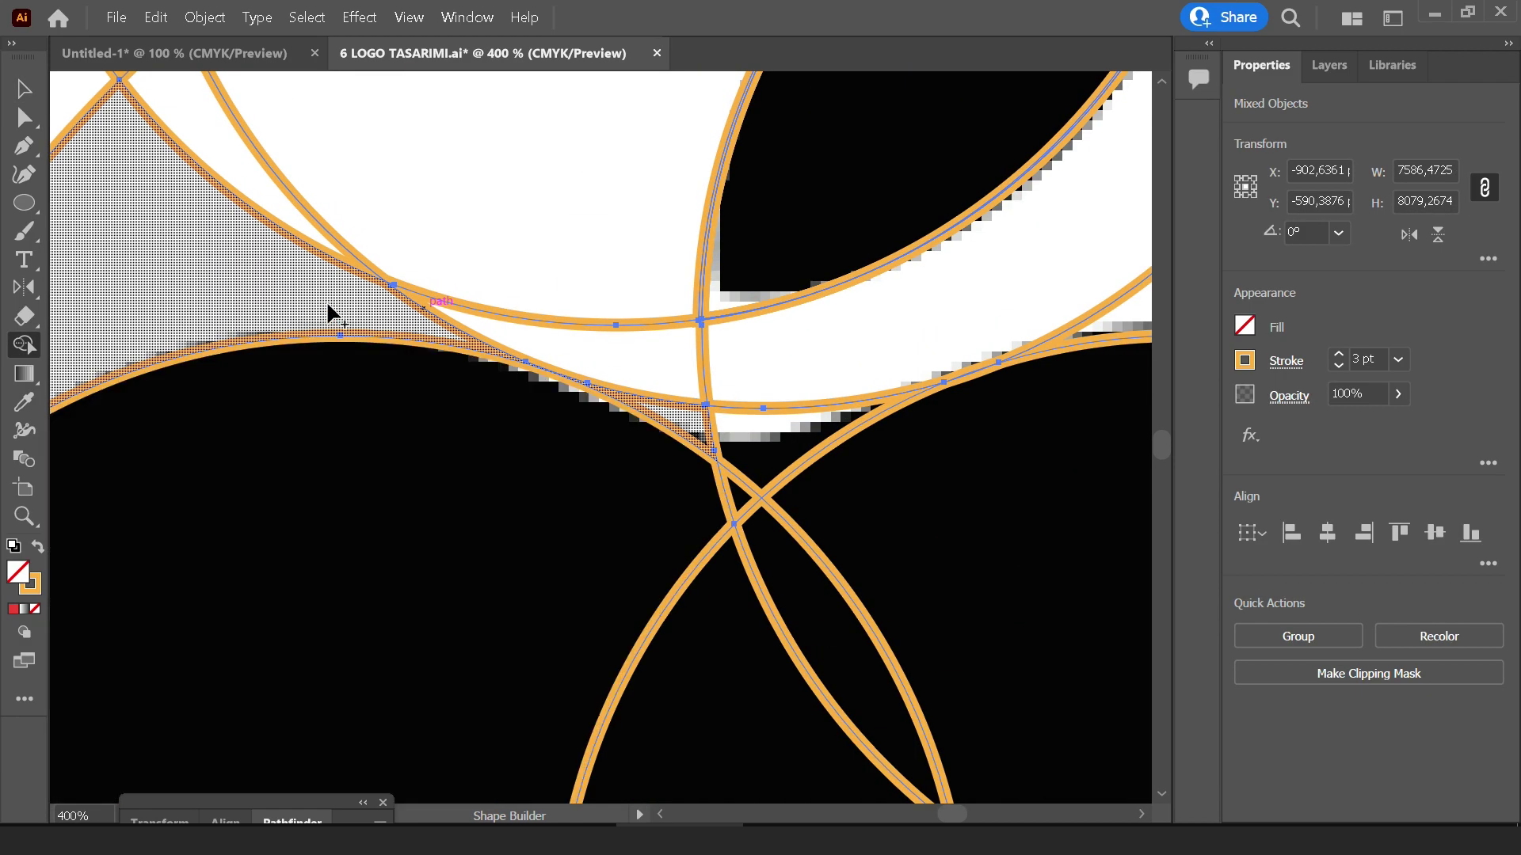
{"action": "key", "text": "v"}
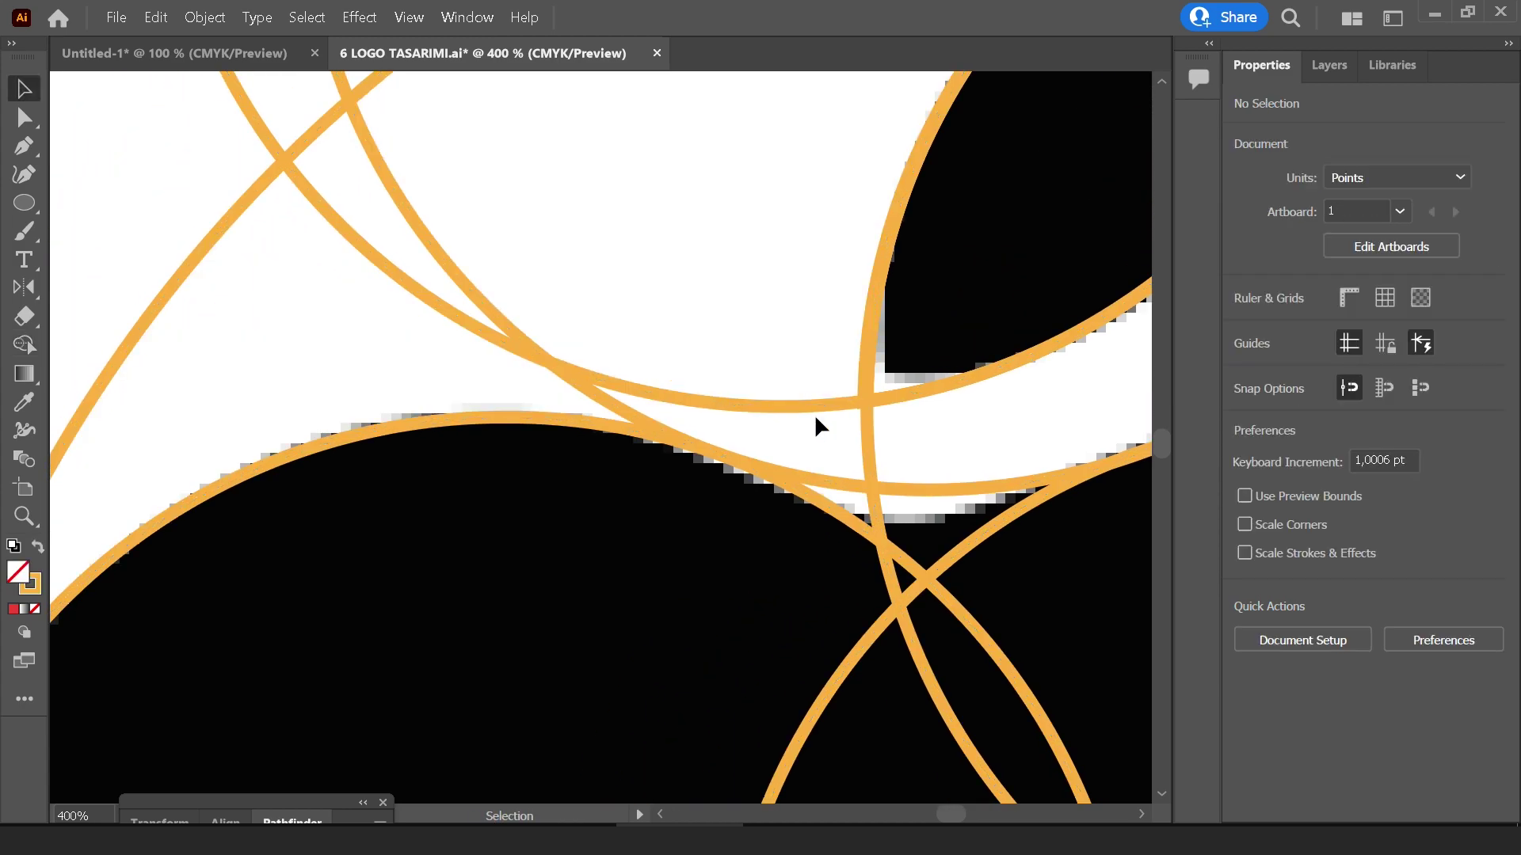
In Outline view, nudge the misaligned circle slightly down so its edge meets the neighbouring arc
{"action": "scroll", "coordinate": [626, 473], "scroll_direction": "up", "scroll_amount": 3}
{"action": "key", "text": "ctrl+y"}
{"action": "scroll", "coordinate": [507, 475], "scroll_direction": "up", "scroll_amount": 2}
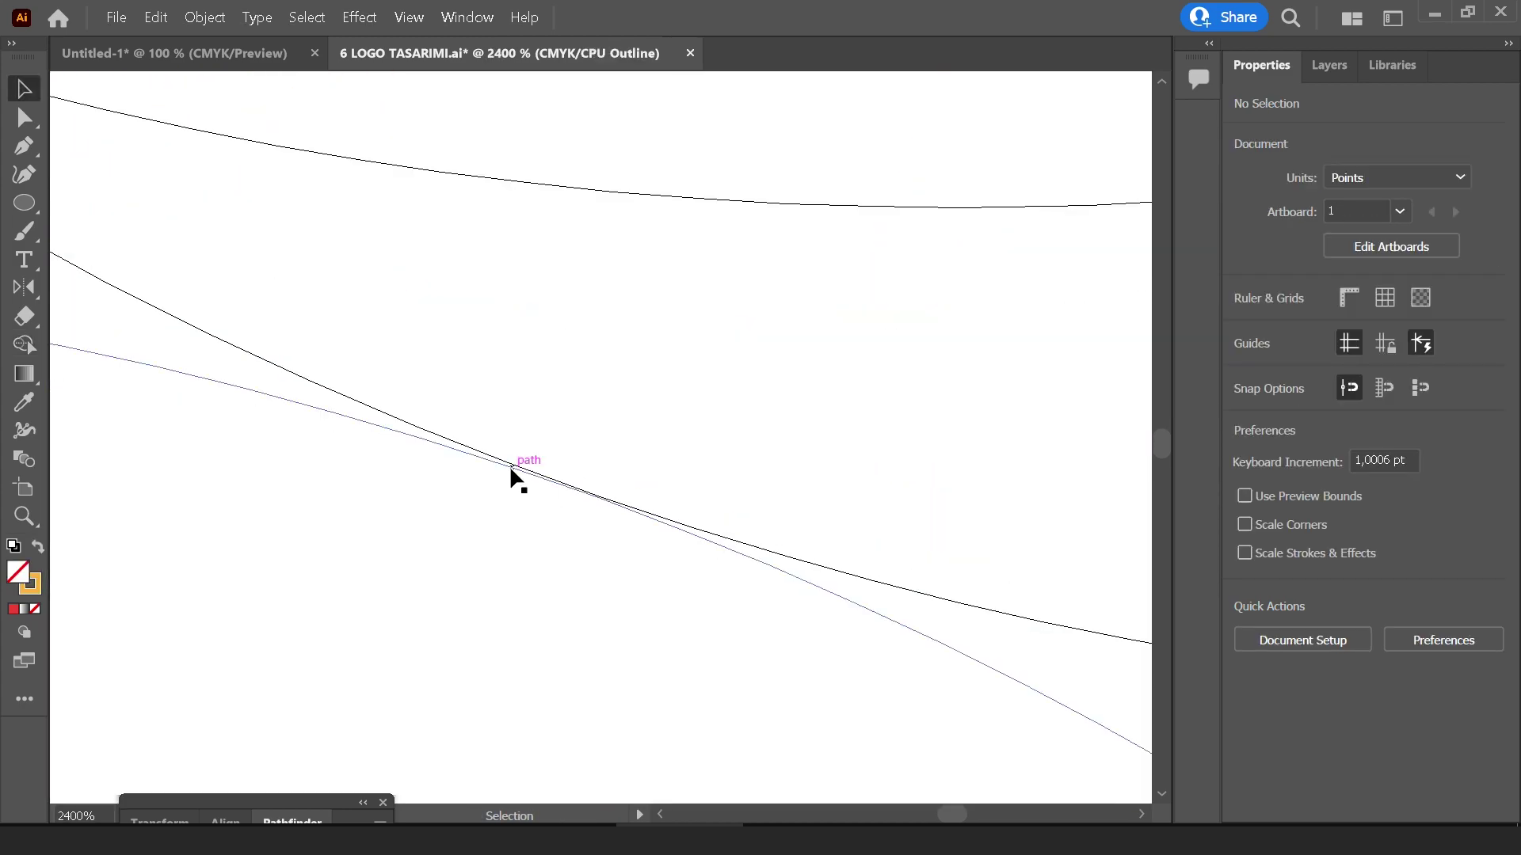
{"action": "scroll", "coordinate": [519, 475], "scroll_direction": "up", "scroll_amount": 3}
{"action": "left_click", "coordinate": [523, 484]}
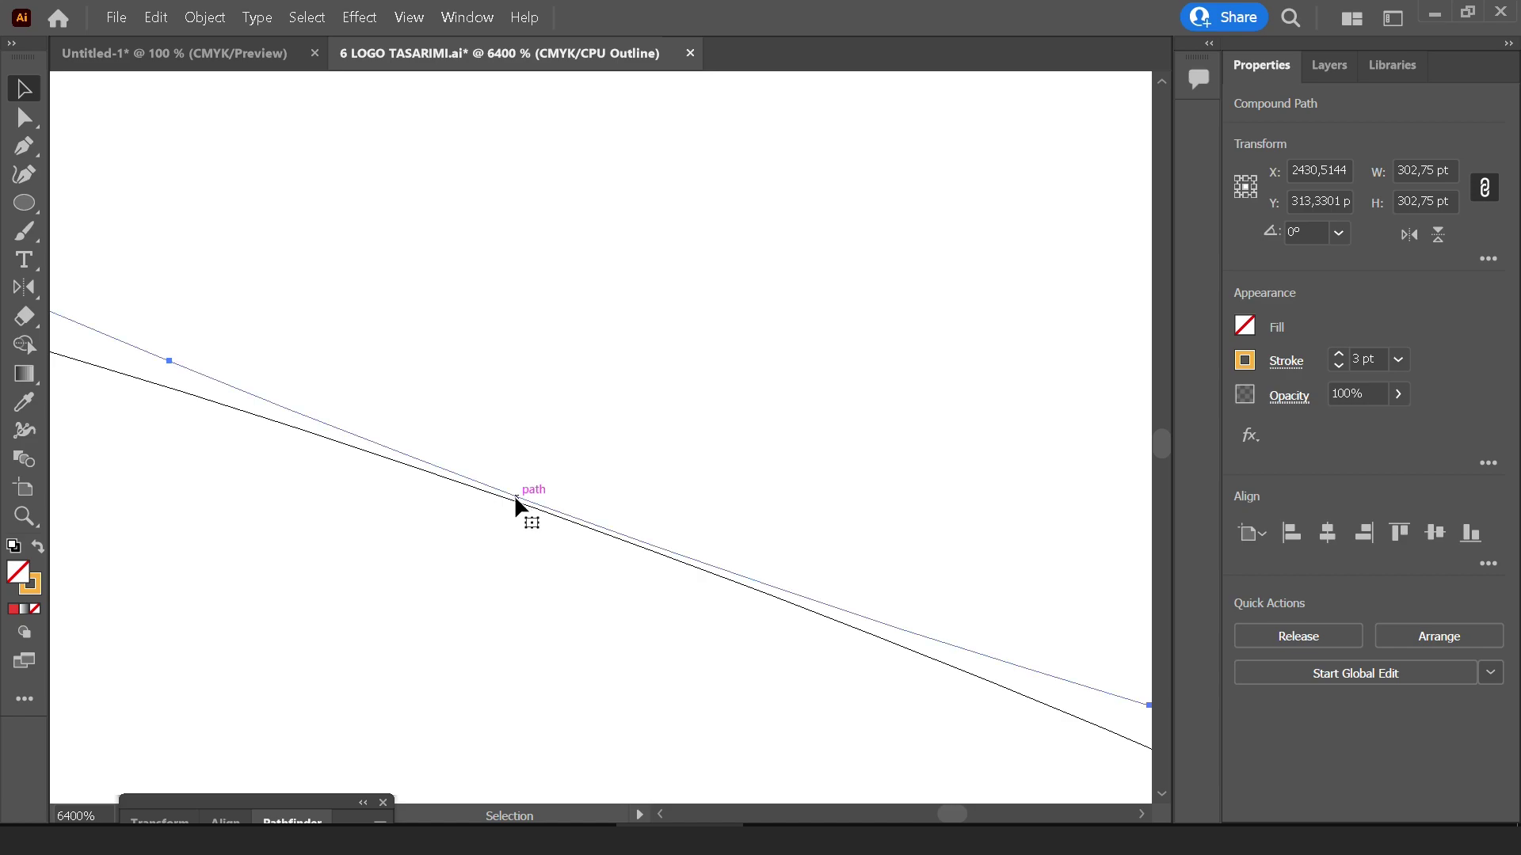
{"action": "left_click_drag", "start_coordinate": [517, 494], "coordinate": [515, 498]}
{"action": "scroll", "coordinate": [626, 436], "scroll_direction": "down", "scroll_amount": 5}
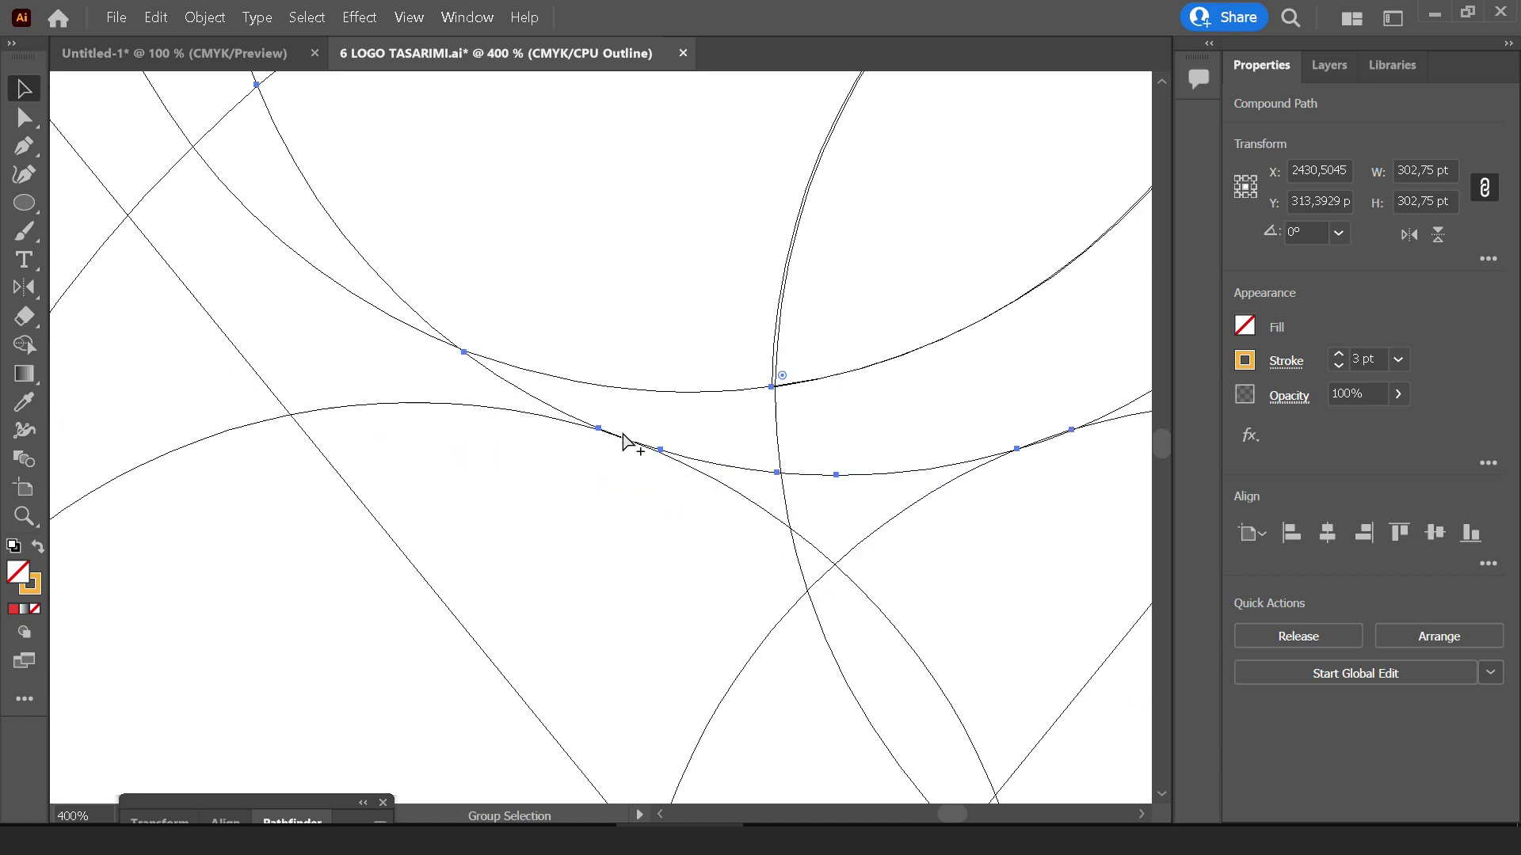
{"action": "scroll", "coordinate": [729, 459], "scroll_direction": "down", "scroll_amount": 5}
Recheck the circles in Outline and Preview, select the large outer circle, then reselect all construction shapes
{"action": "key", "text": "ctrl+a"}
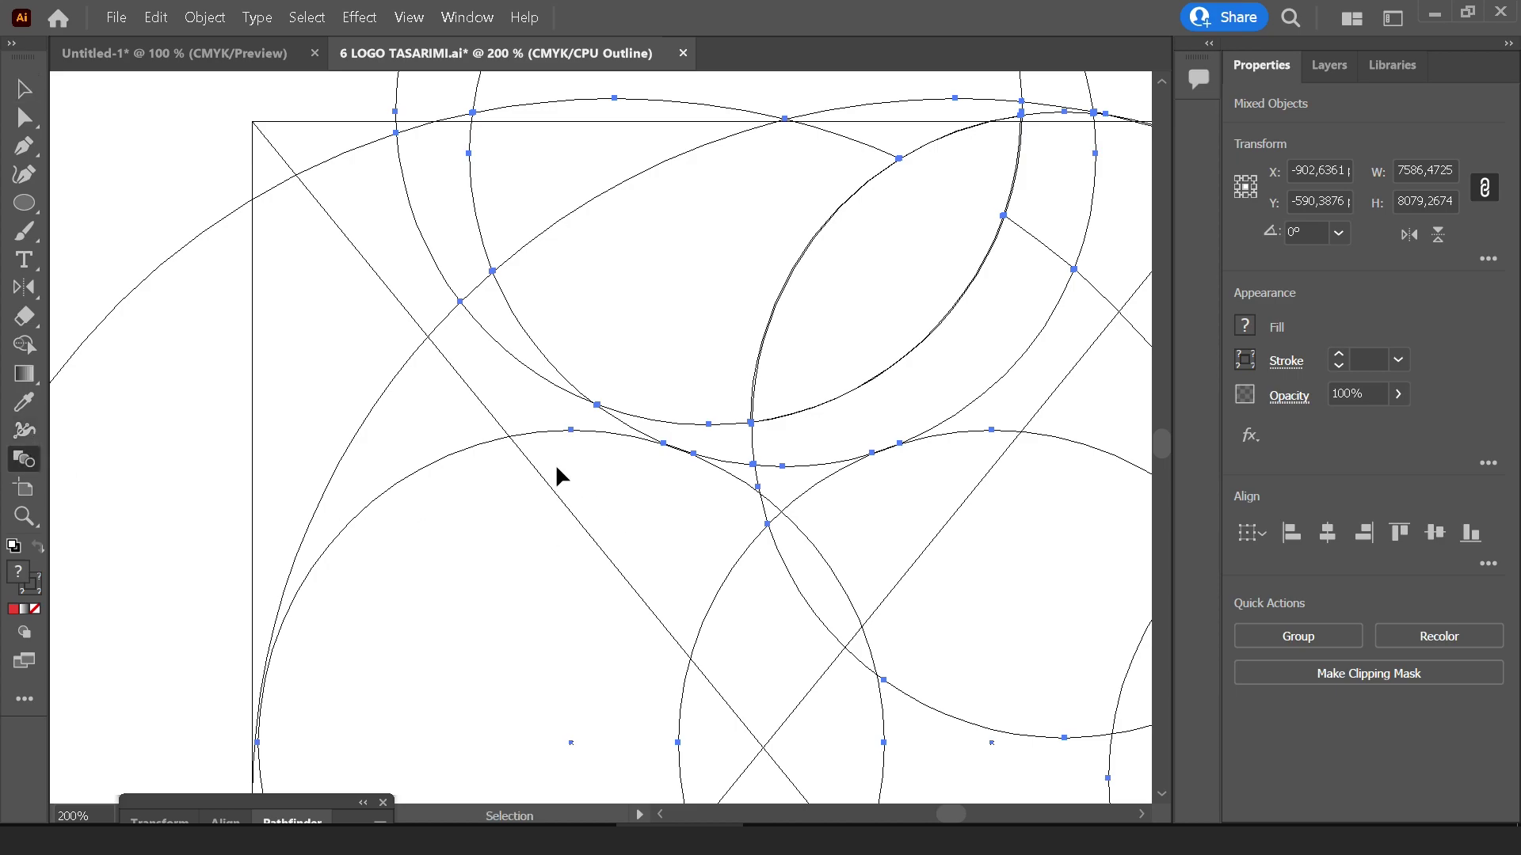
{"action": "key", "text": "ctrl+y"}
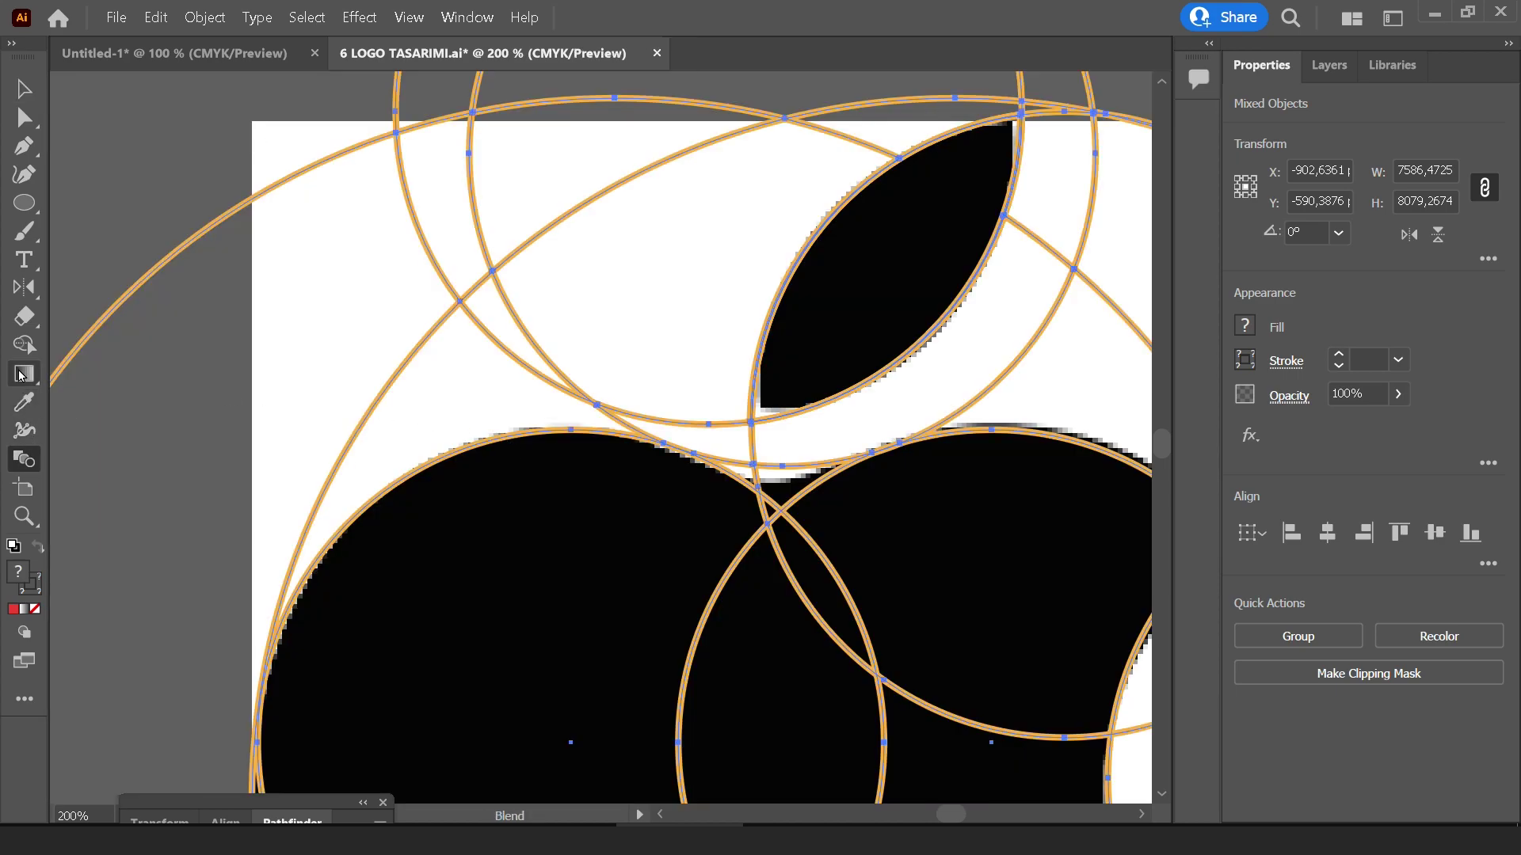
{"action": "left_click", "coordinate": [23, 354]}
{"action": "key", "text": "ctrl+y"}
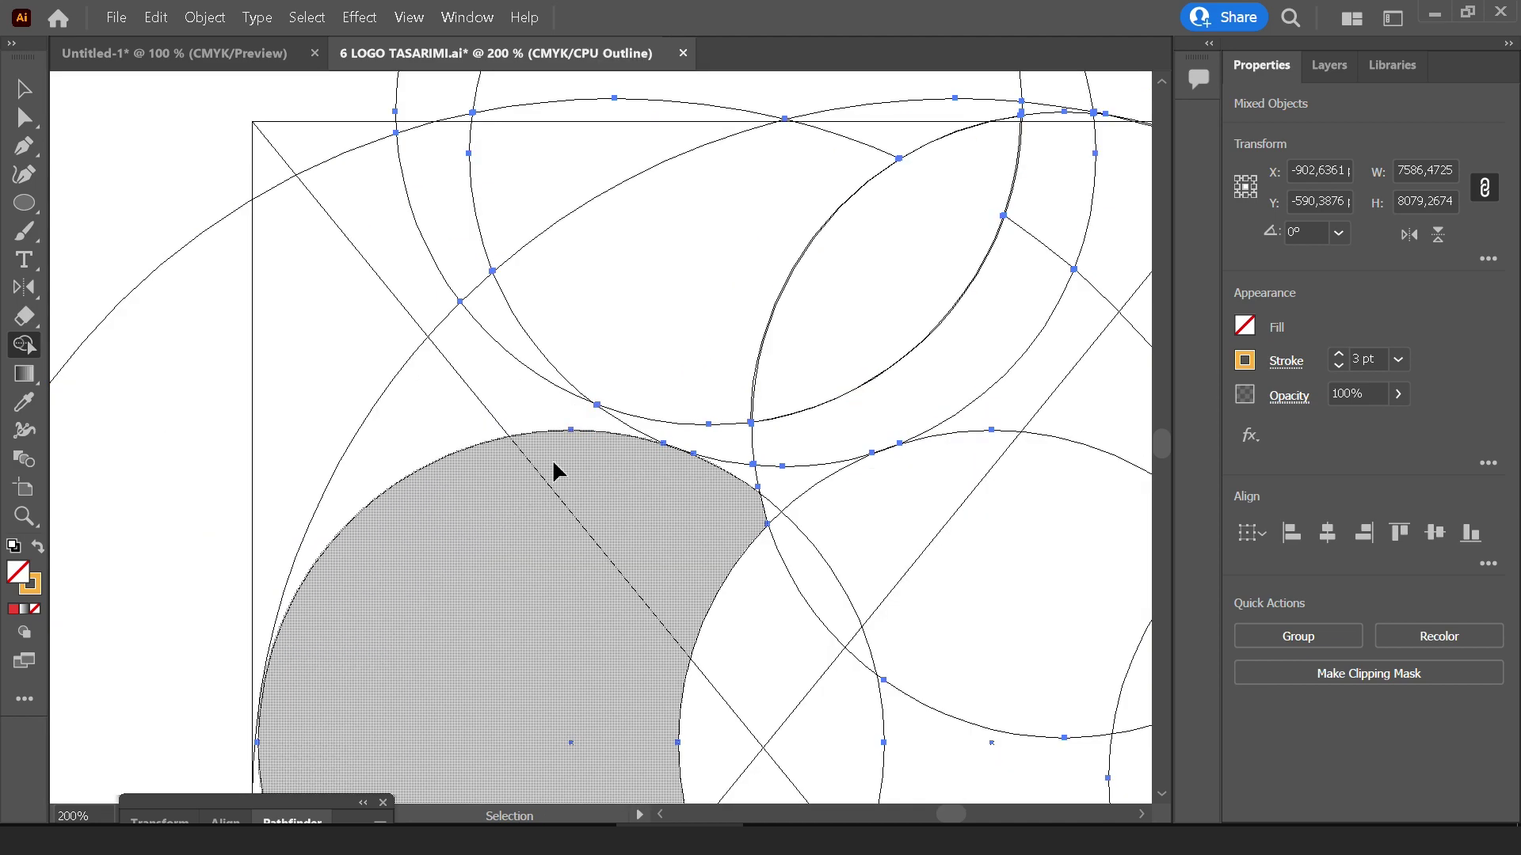
{"action": "scroll", "coordinate": [554, 472], "scroll_direction": "down", "scroll_amount": 2}
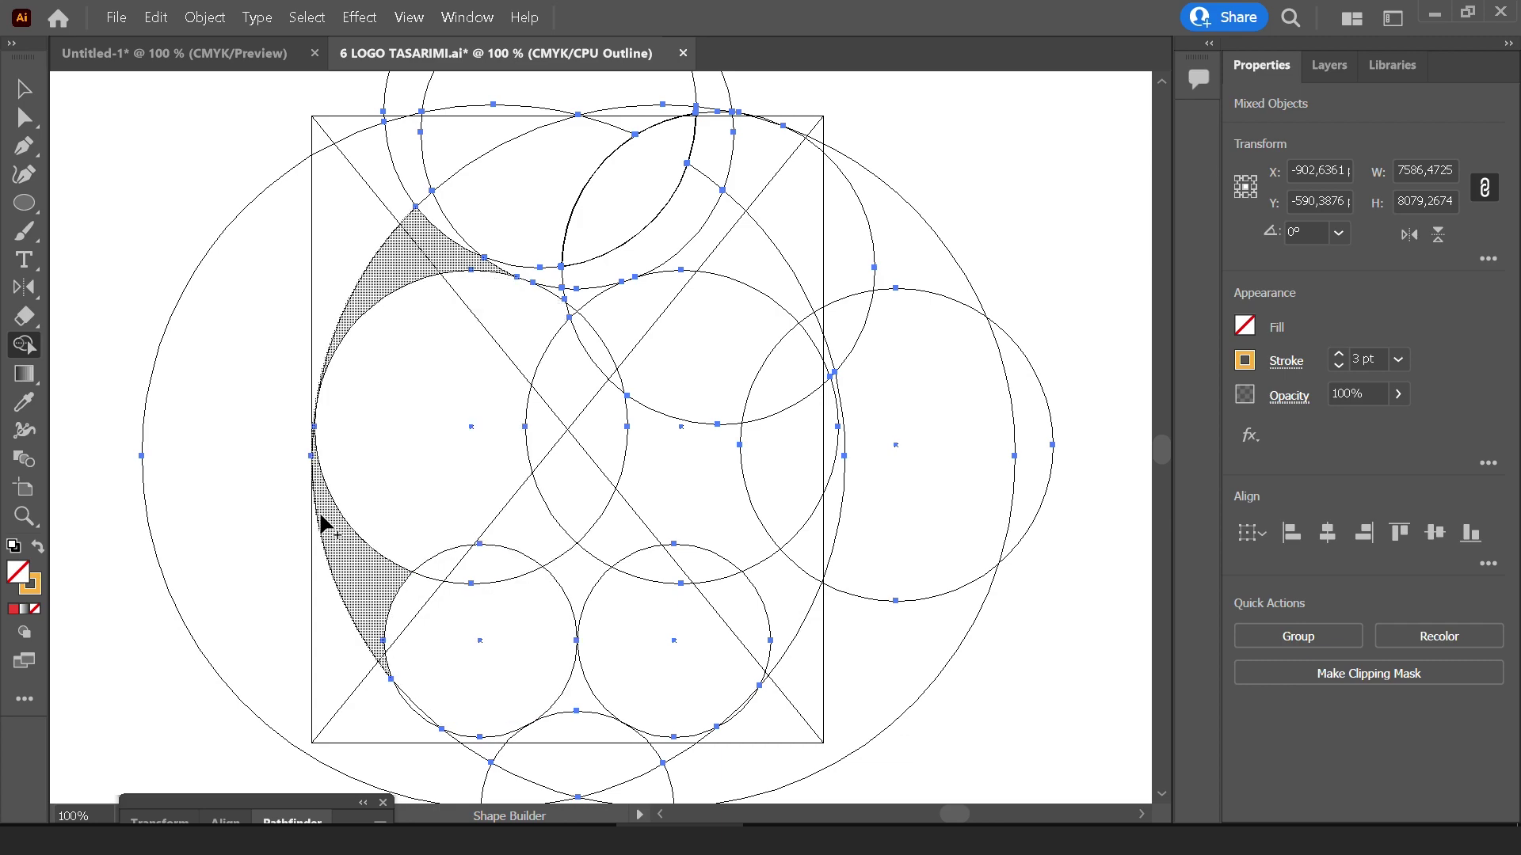
{"action": "key", "text": "v"}
{"action": "left_click", "coordinate": [286, 516]}
{"action": "left_click", "coordinate": [316, 522]}
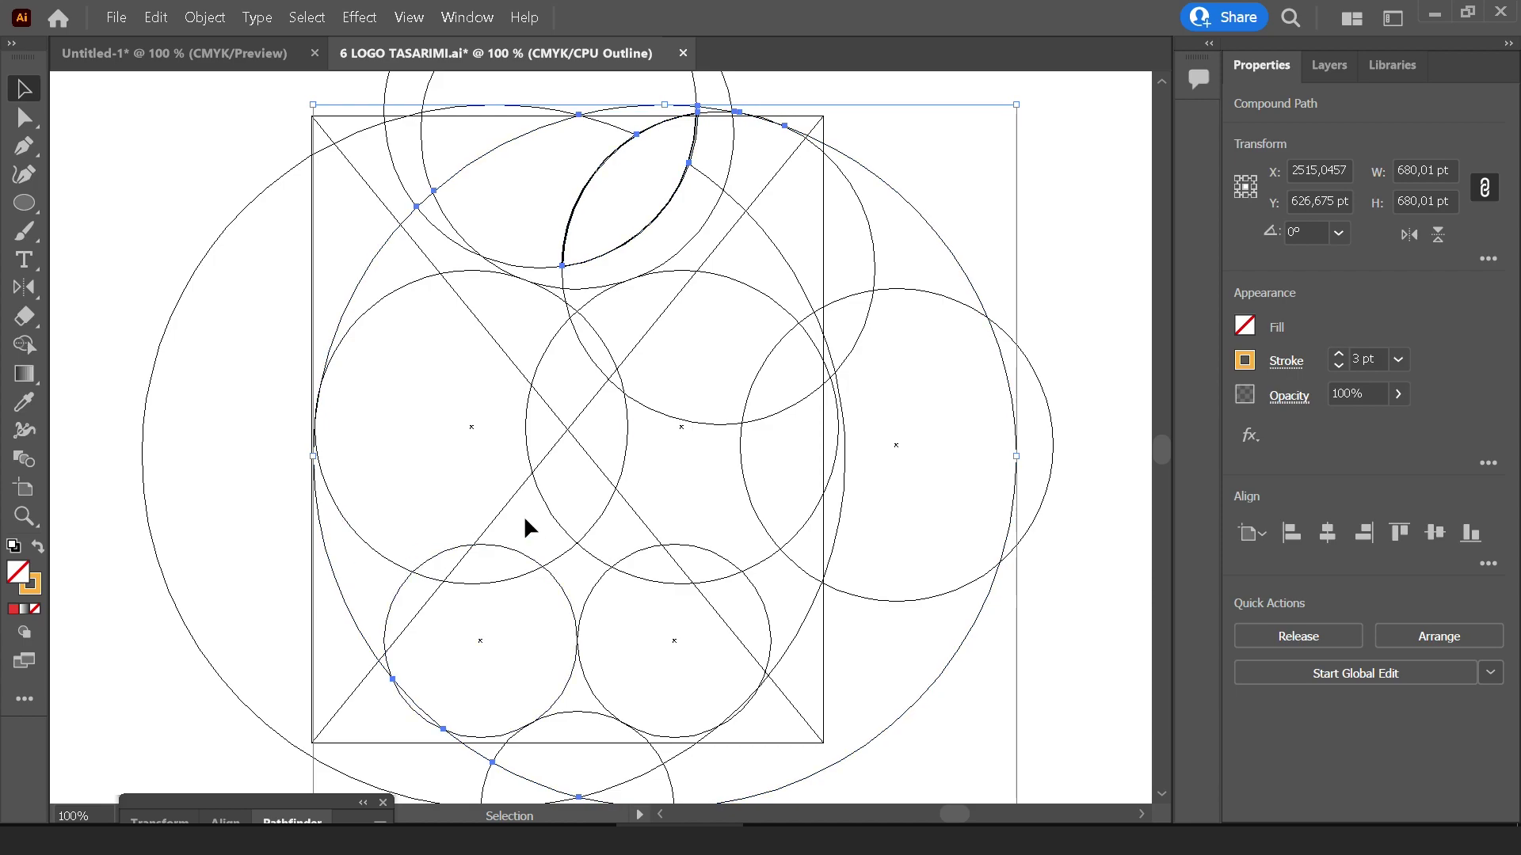
{"action": "key", "text": "ctrl+y"}
{"action": "key", "text": "ctrl+a"}
{"action": "key", "text": "shift+m"}
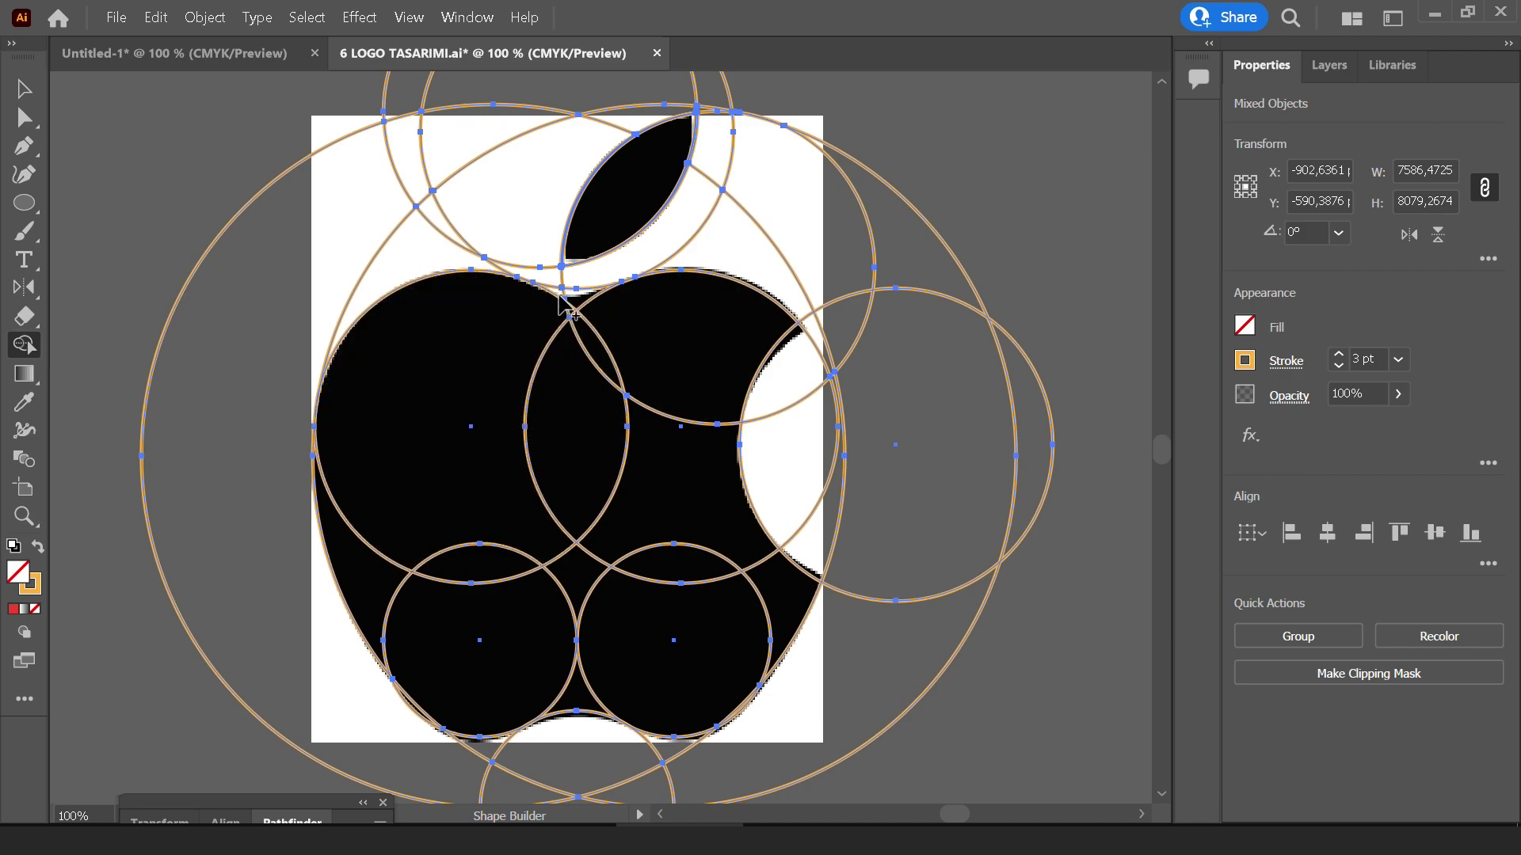
Shape-Builder drag across the right-hand, lower and left circle regions to fuse them into the apple body
{"action": "scroll", "coordinate": [562, 297], "scroll_direction": "up", "scroll_amount": 4}
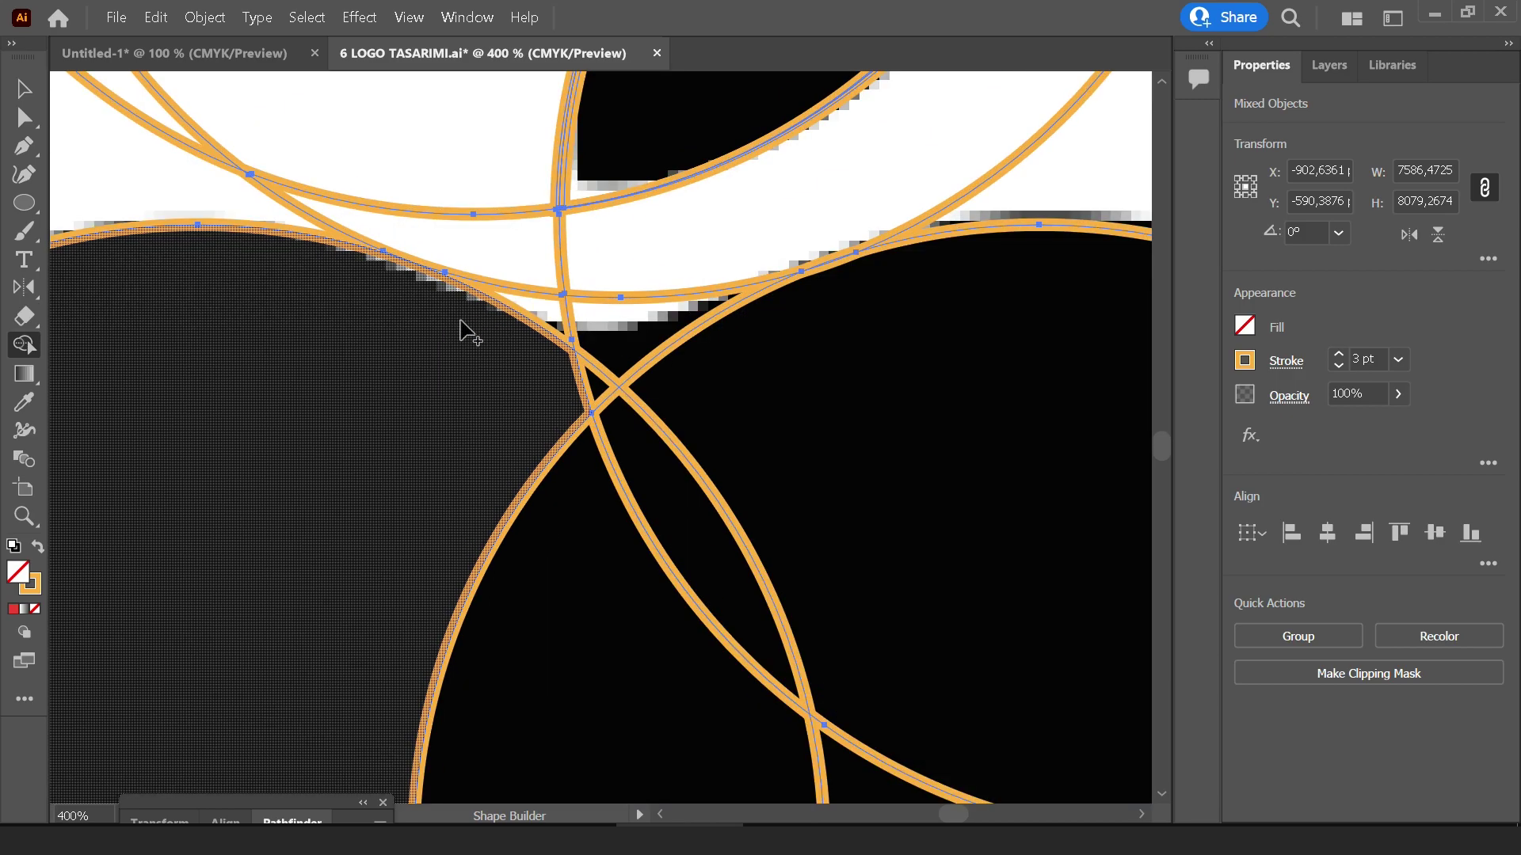
{"action": "scroll", "coordinate": [443, 337], "scroll_direction": "down", "scroll_amount": 5}
{"action": "scroll", "coordinate": [570, 393], "scroll_direction": "up", "scroll_amount": 2}
{"action": "scroll", "coordinate": [713, 323], "scroll_direction": "up", "scroll_amount": 2}
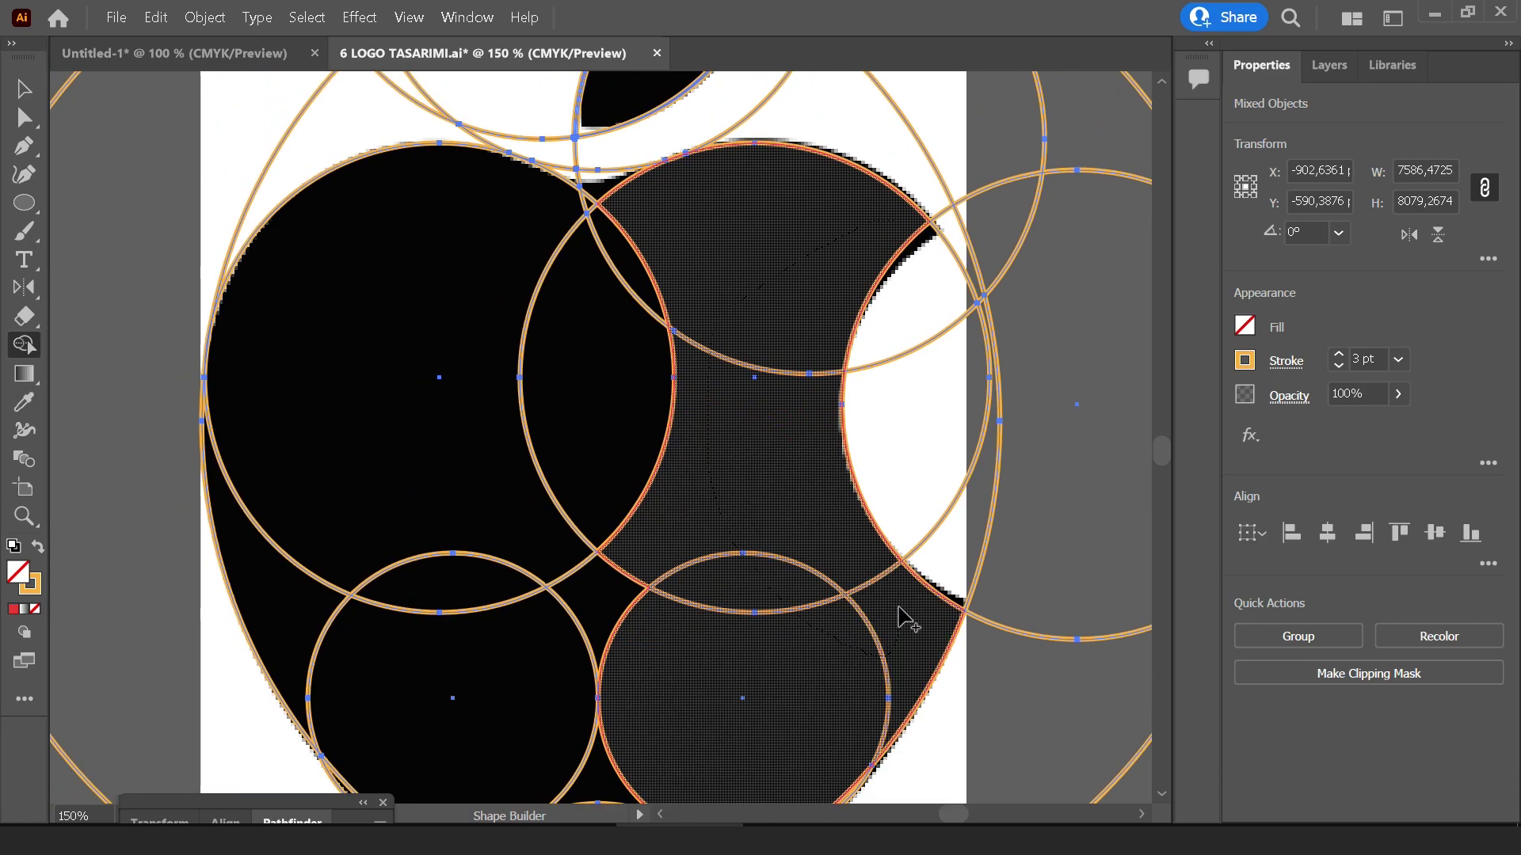
{"action": "left_click_drag", "start_coordinate": [893, 229], "coordinate": [906, 615]}
{"action": "left_click_drag", "start_coordinate": [836, 535], "coordinate": [568, 408]}
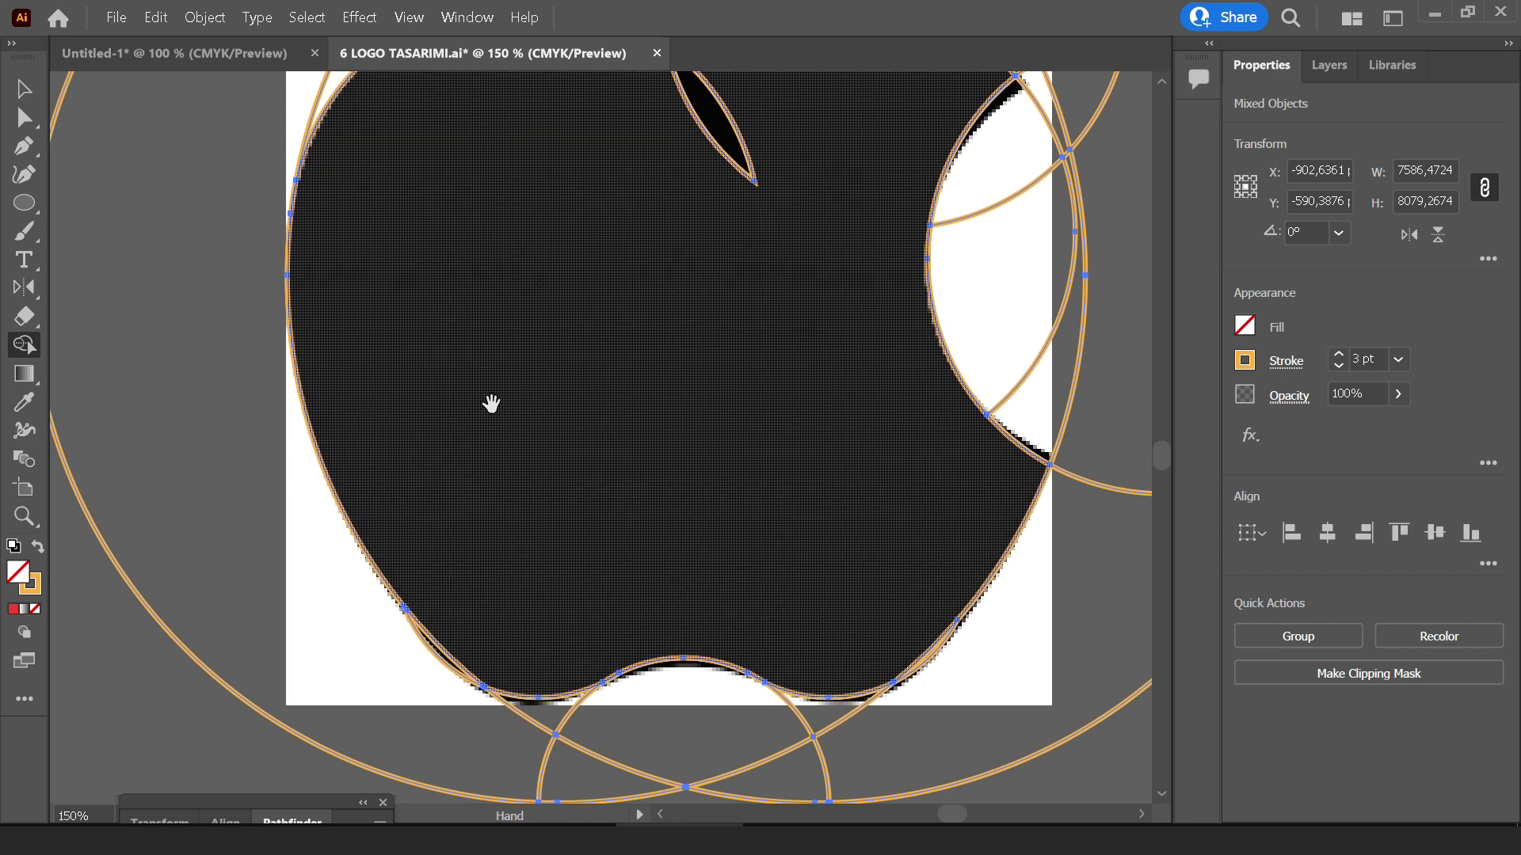
{"action": "scroll", "coordinate": [492, 401], "scroll_direction": "up", "scroll_amount": 3}
{"action": "scroll", "coordinate": [658, 312], "scroll_direction": "up", "scroll_amount": 5, "text": "alt"}
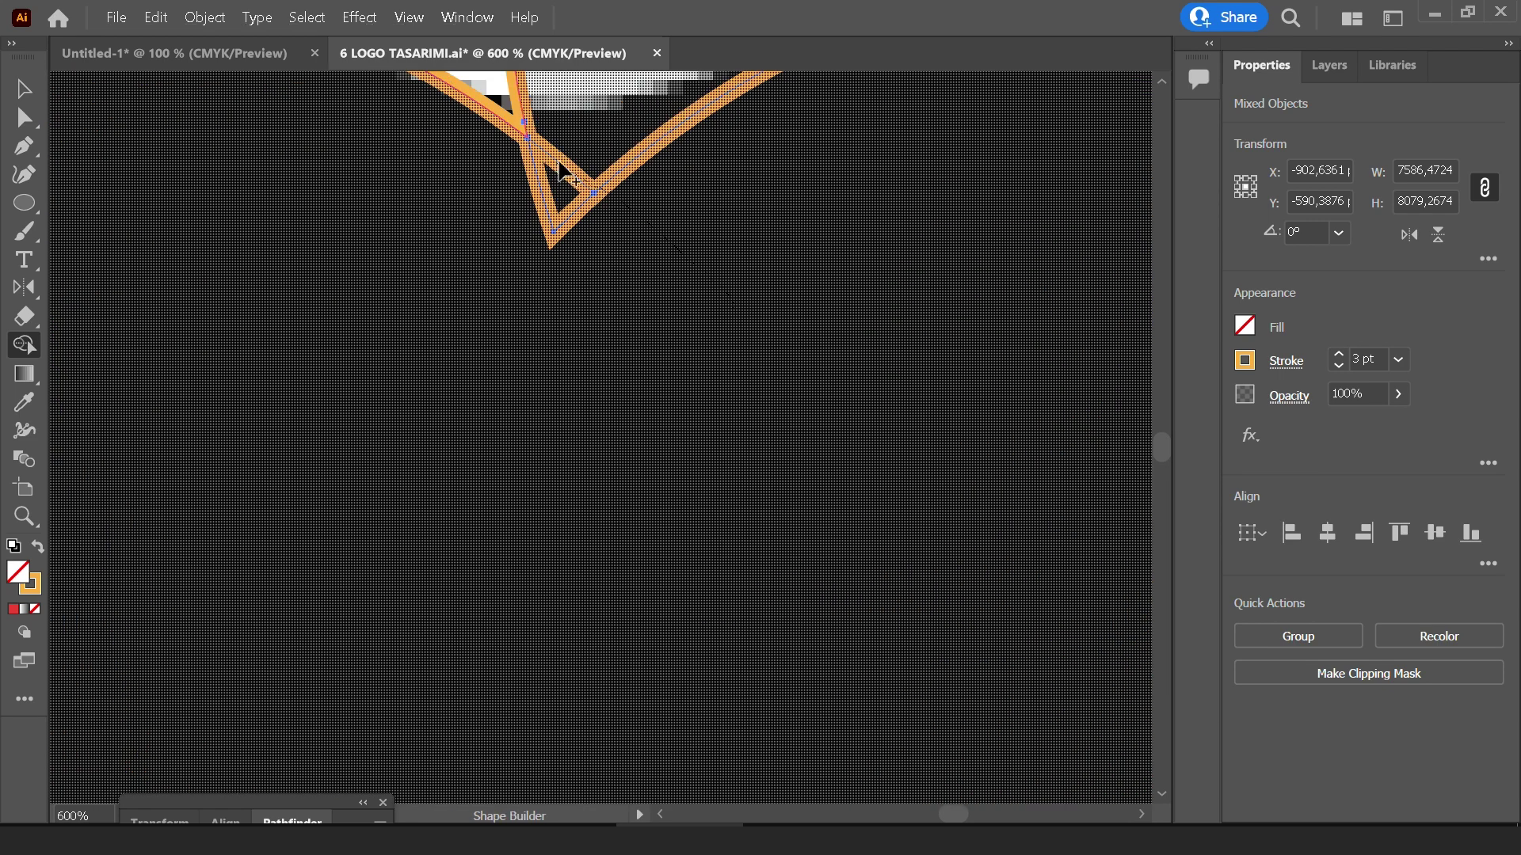
{"action": "scroll", "coordinate": [546, 317], "scroll_direction": "up", "scroll_amount": 3}
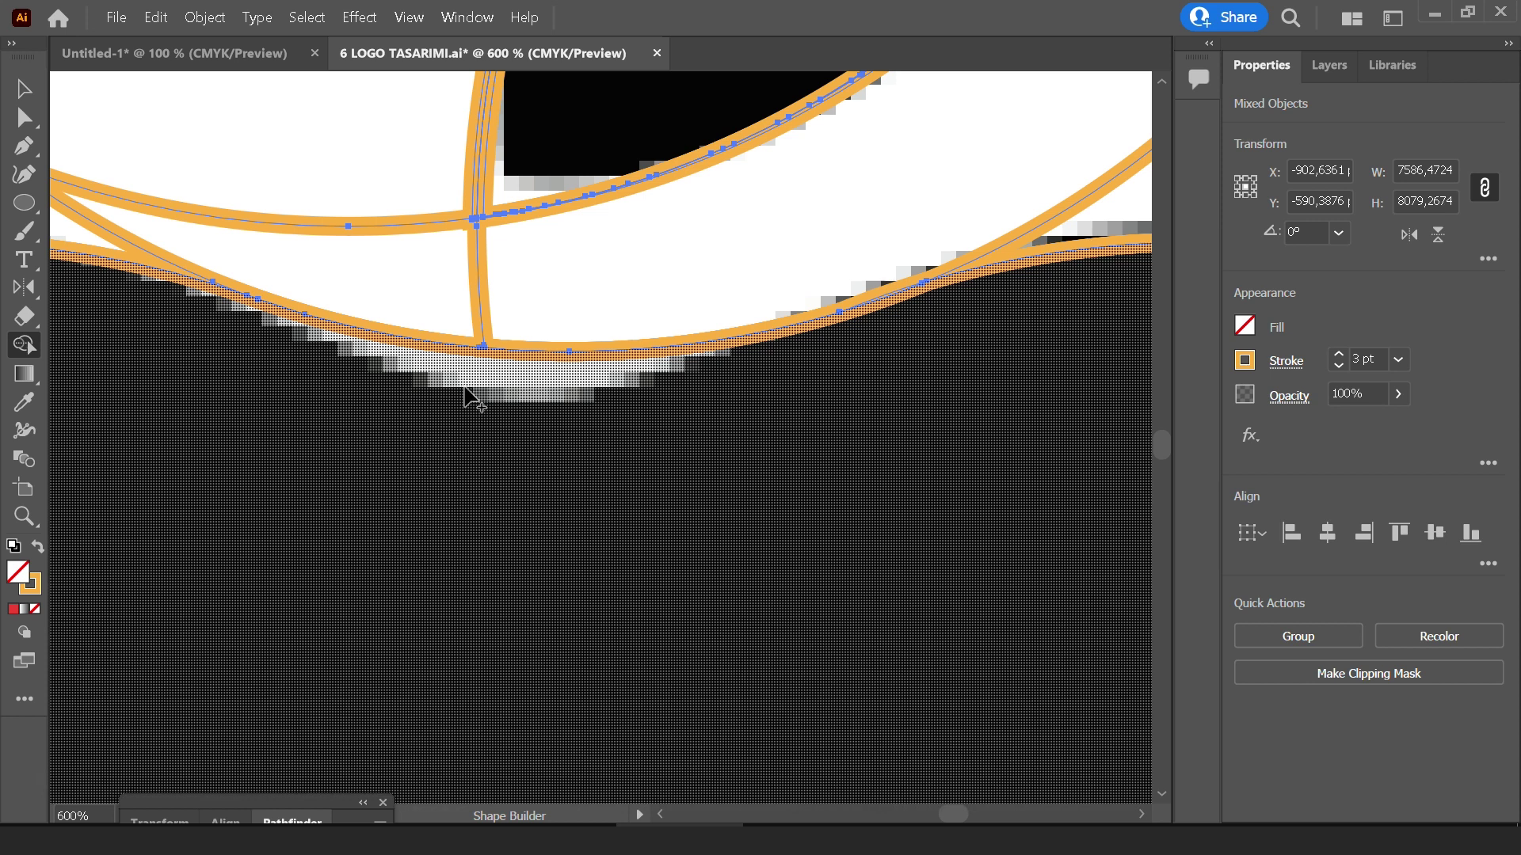
{"action": "scroll", "coordinate": [467, 393], "scroll_direction": "down", "scroll_amount": 4, "text": "alt"}
{"action": "scroll", "coordinate": [736, 249], "scroll_direction": "down", "scroll_amount": 2, "text": "alt"}
Fill all the construction shapes with an orange swatch
{"action": "scroll", "coordinate": [729, 364], "scroll_direction": "down", "scroll_amount": 2, "text": "alt"}
{"action": "key", "text": "v"}
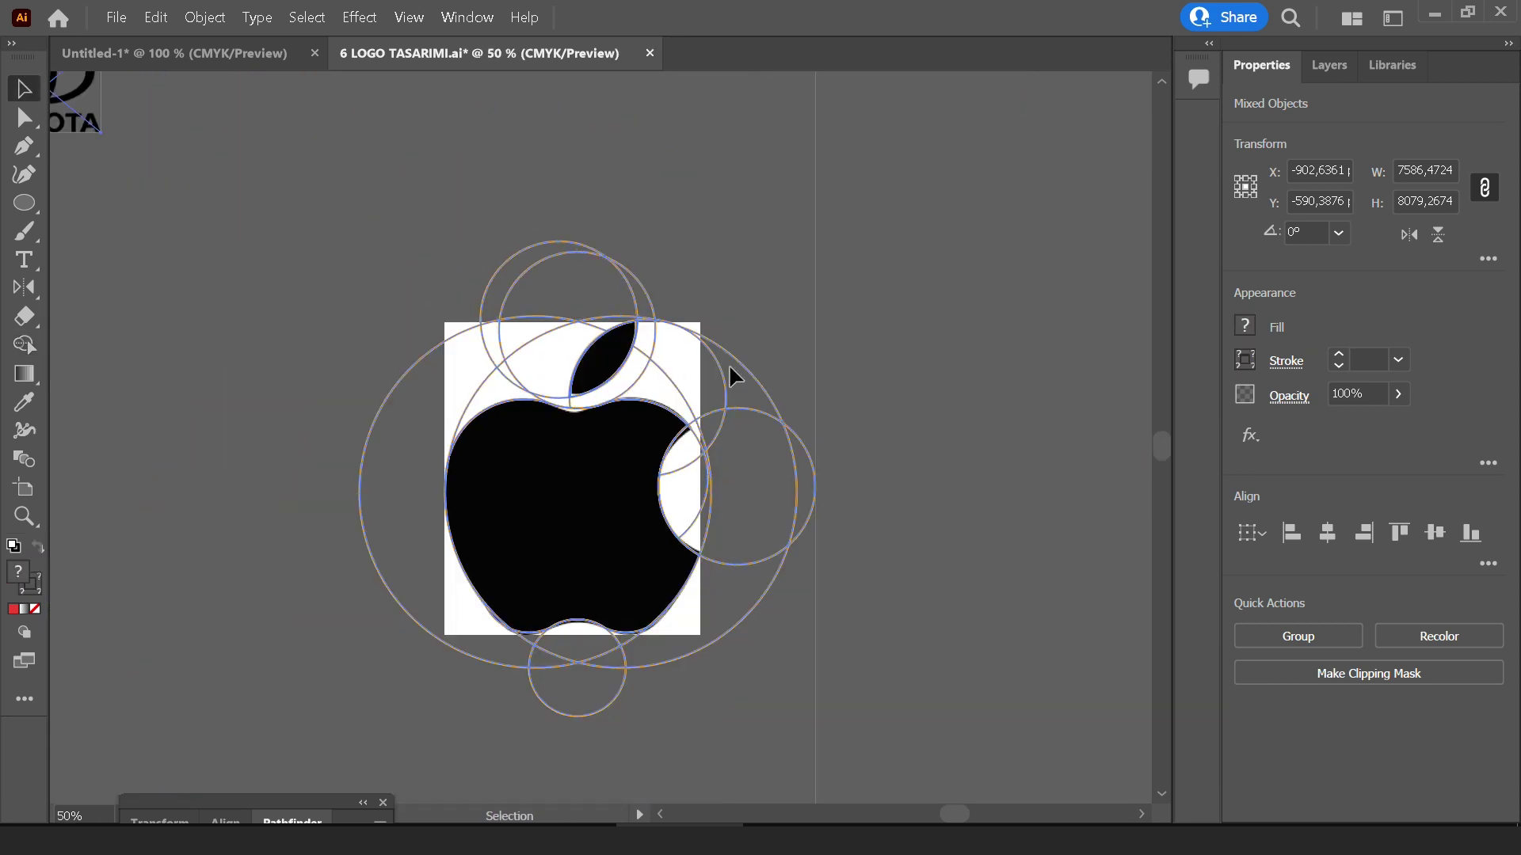
{"action": "left_click", "coordinate": [729, 364]}
{"action": "key", "text": "ctrl+a"}
{"action": "left_click", "coordinate": [1244, 326]}
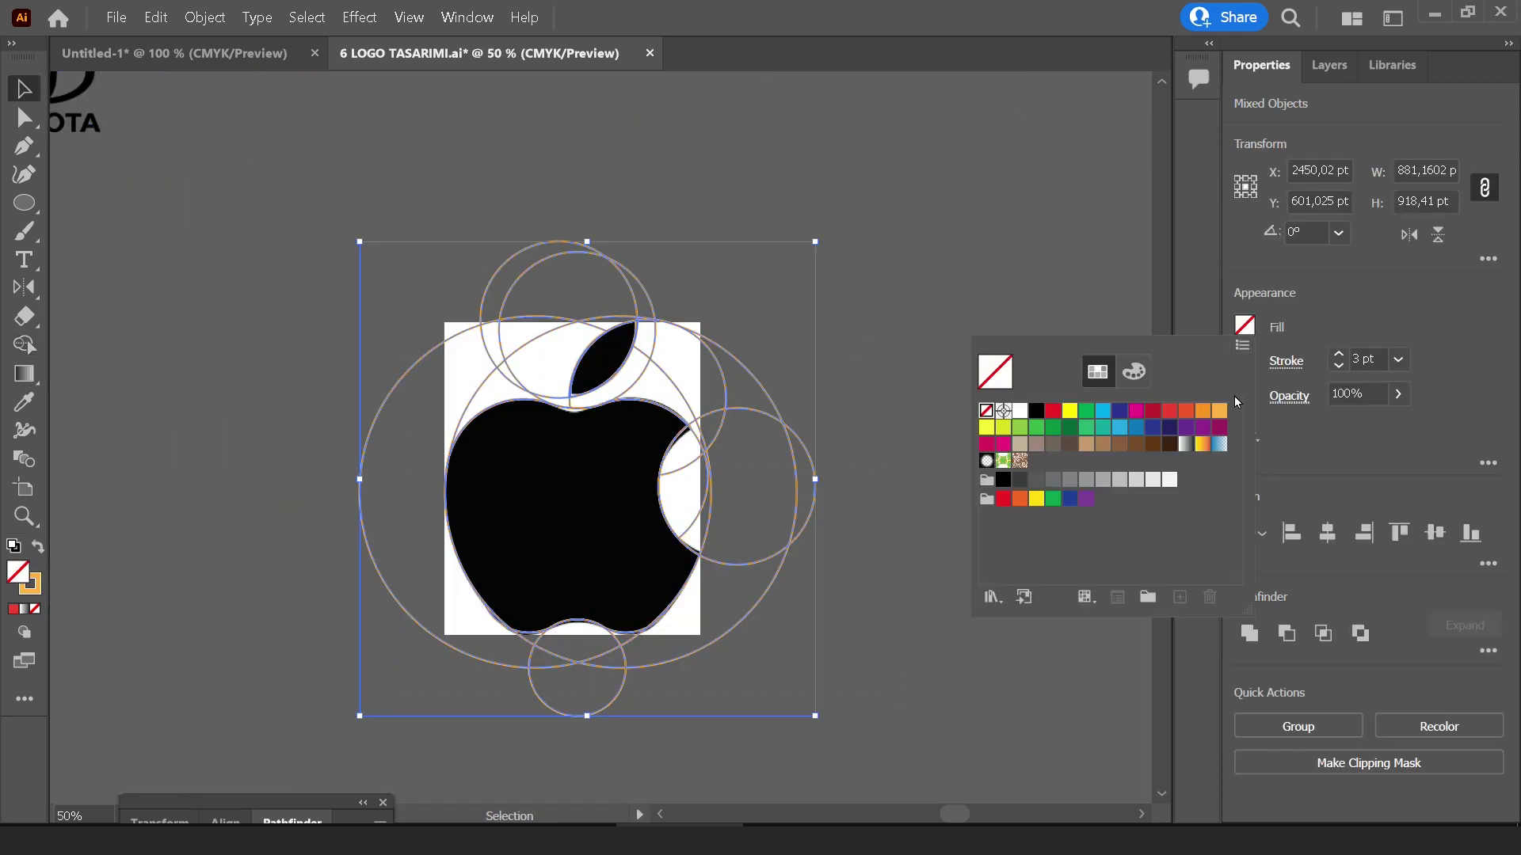
{"action": "left_click", "coordinate": [1220, 410]}
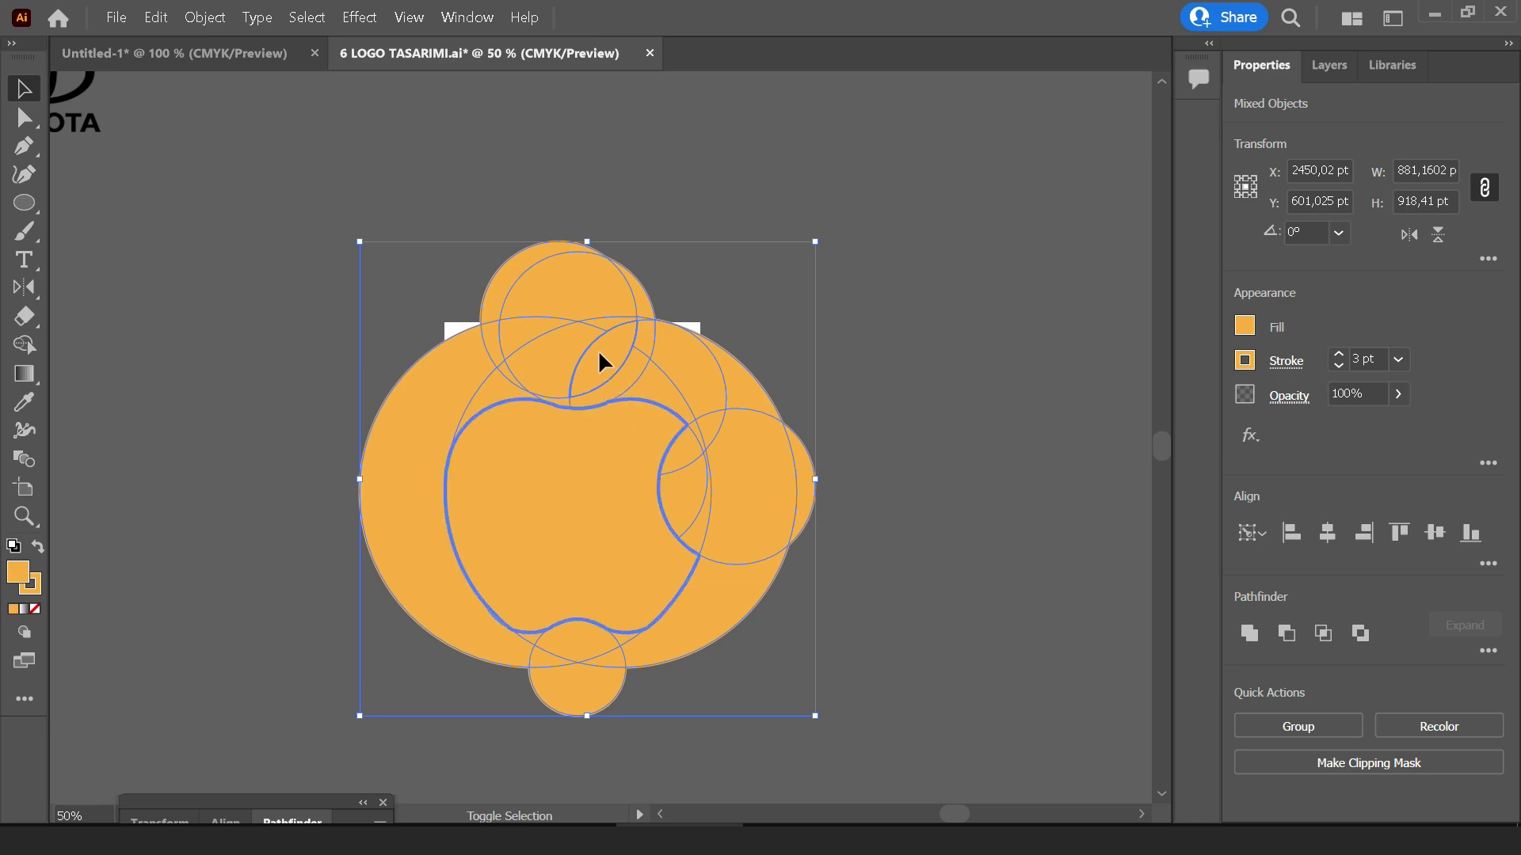
Place a copy of the apple's leaf and body to the right of the circle grid
{"action": "left_click", "coordinate": [803, 349]}
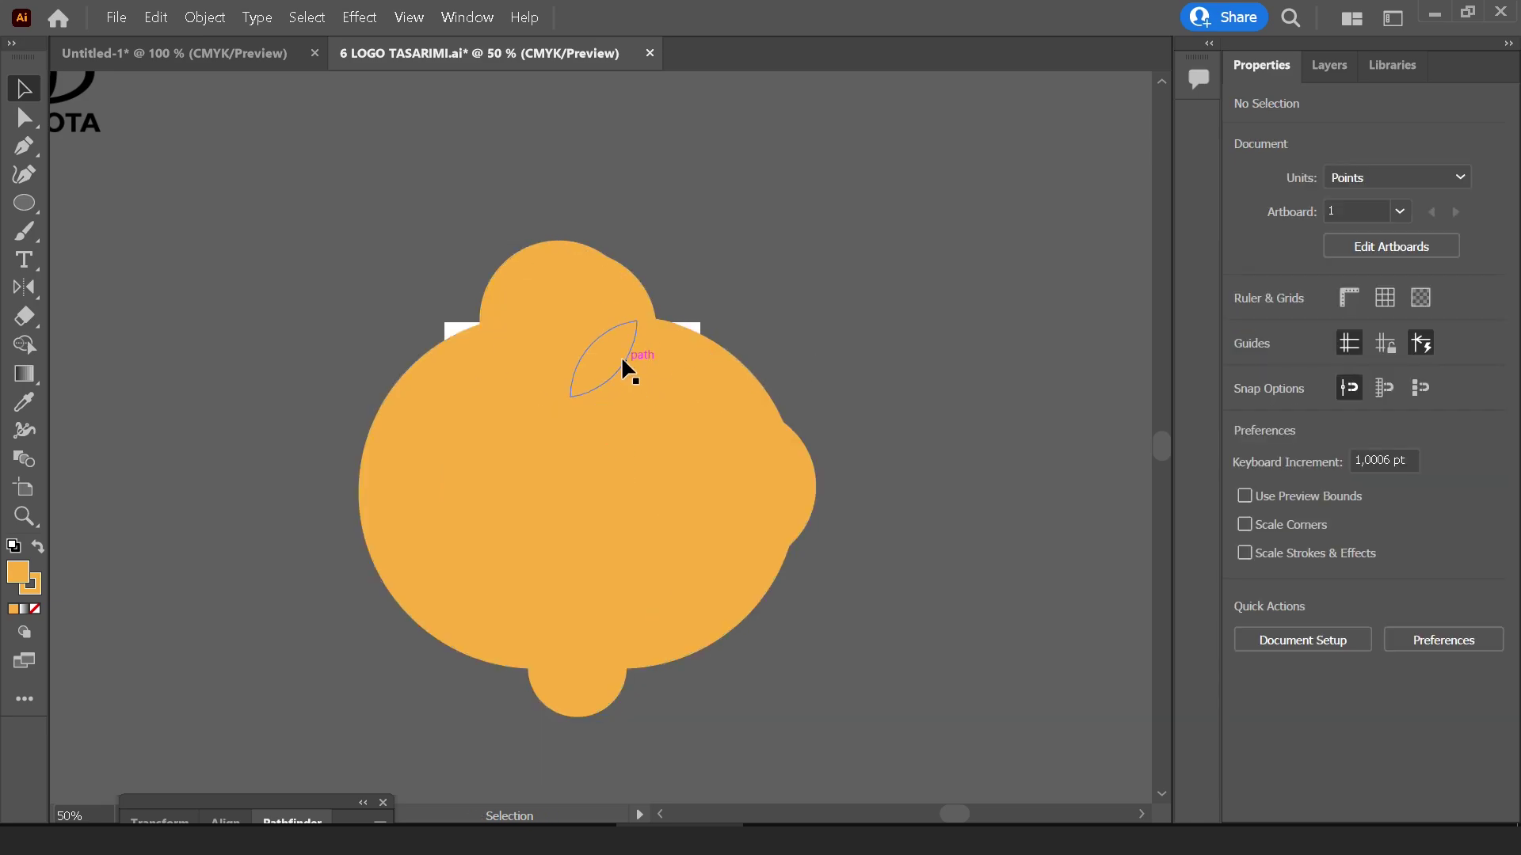
{"action": "left_click", "coordinate": [610, 364]}
{"action": "left_click", "coordinate": [578, 427], "text": "shift"}
{"action": "mouse_move", "coordinate": [566, 464]}
{"action": "left_mouse_down"}
{"action": "mouse_move", "coordinate": [705, 479]}
{"action": "mouse_move", "coordinate": [365, 407]}
{"action": "mouse_move", "coordinate": [712, 472]}
{"action": "left_mouse_up"}
{"action": "key", "text": "ctrl+z"}
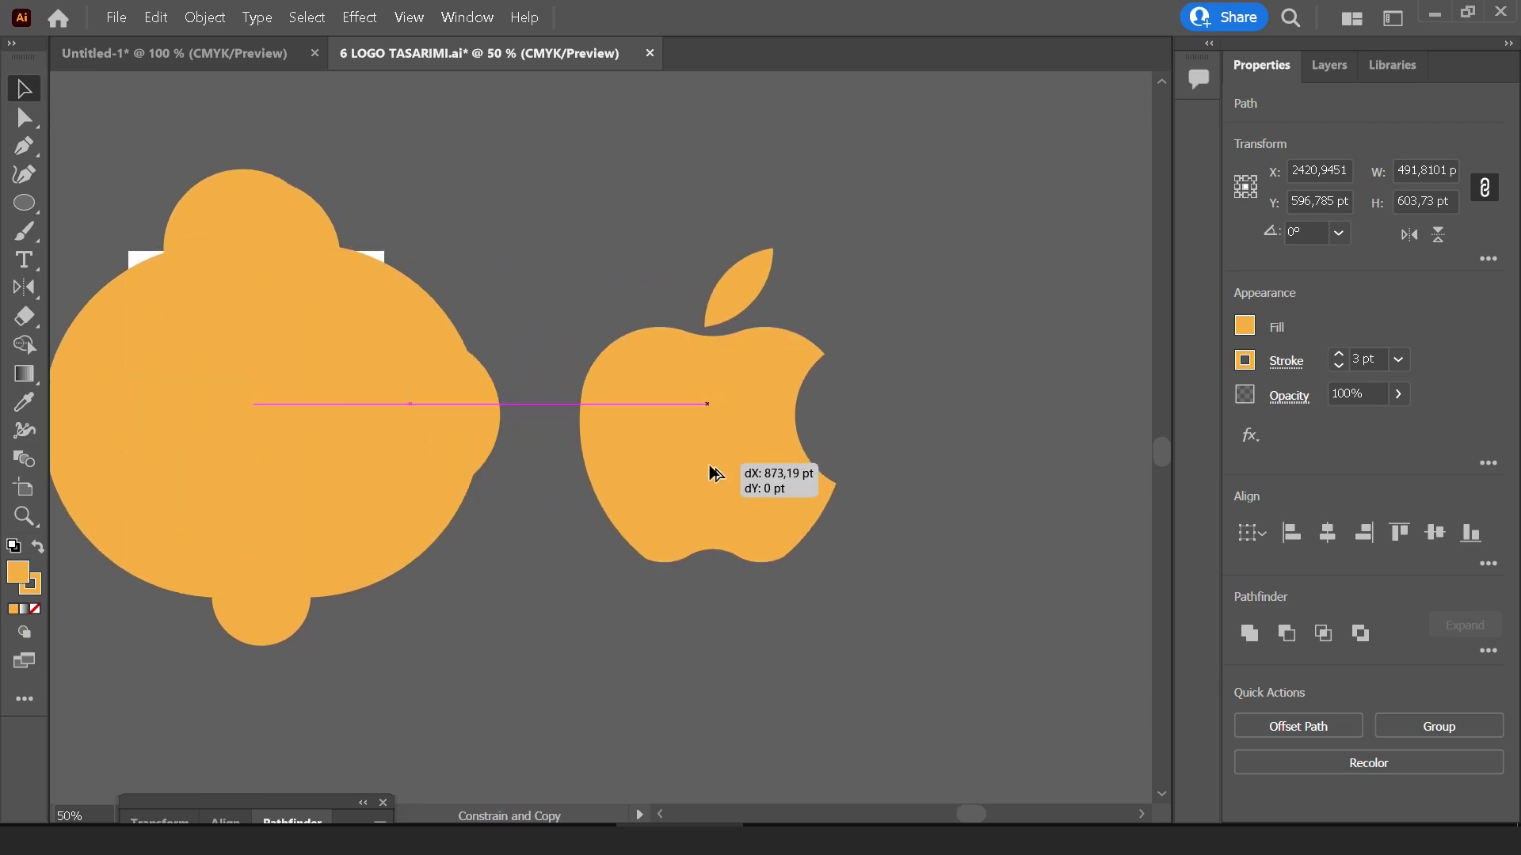
{"action": "left_click", "coordinate": [1028, 413]}
{"action": "scroll", "coordinate": [938, 415], "scroll_direction": "down", "scroll_amount": 1}
{"action": "key", "text": "ctrl+y"}
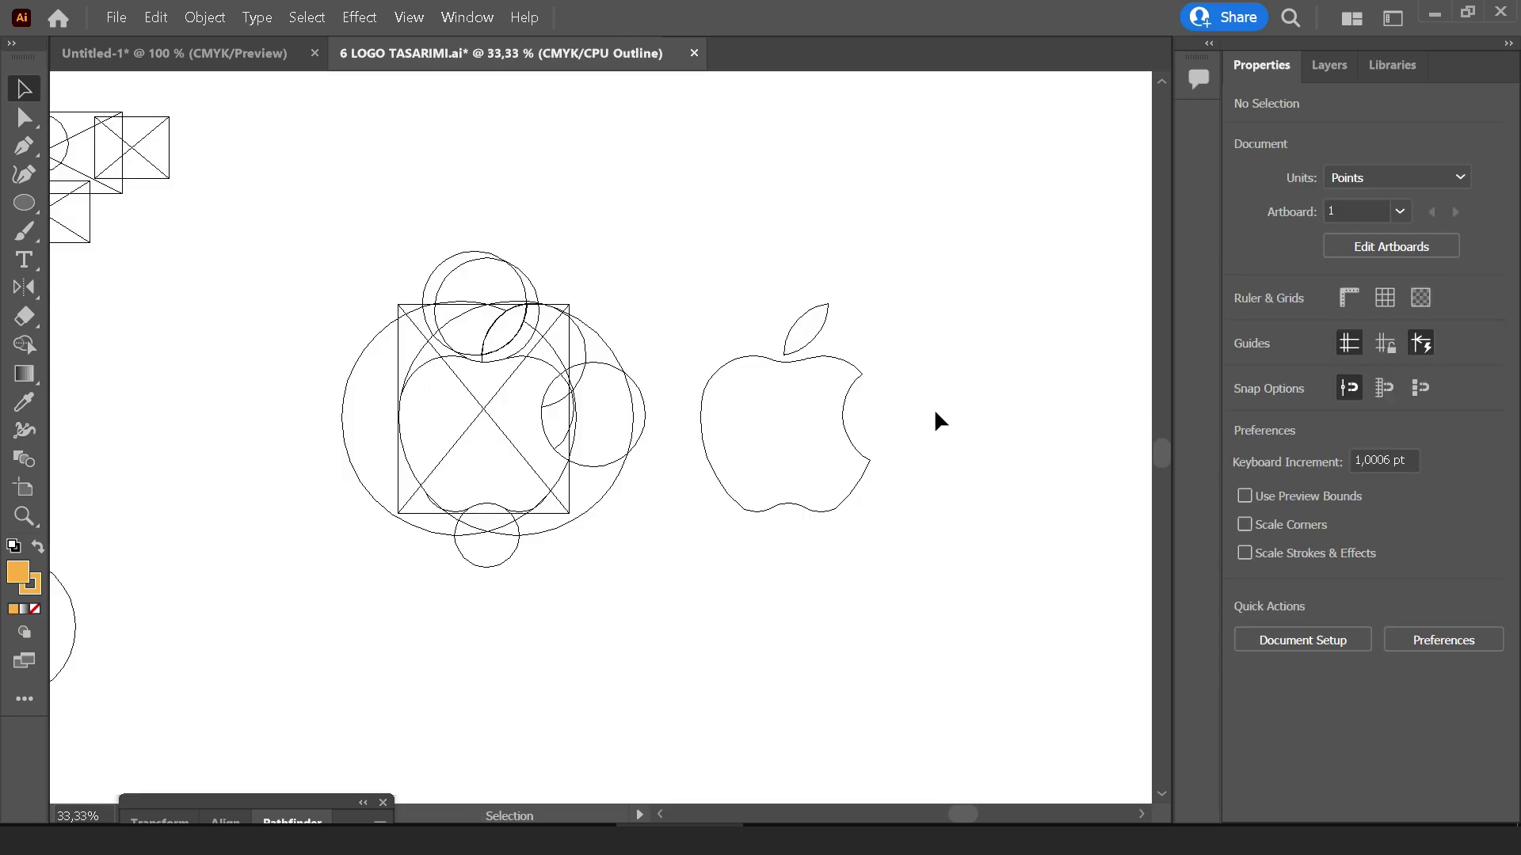
{"action": "key", "text": "ctrl+y"}
Fill the copied apple black and, after trying darker orange and magenta, remove the circles' fill
{"action": "left_click_drag", "start_coordinate": [909, 571], "coordinate": [729, 263]}
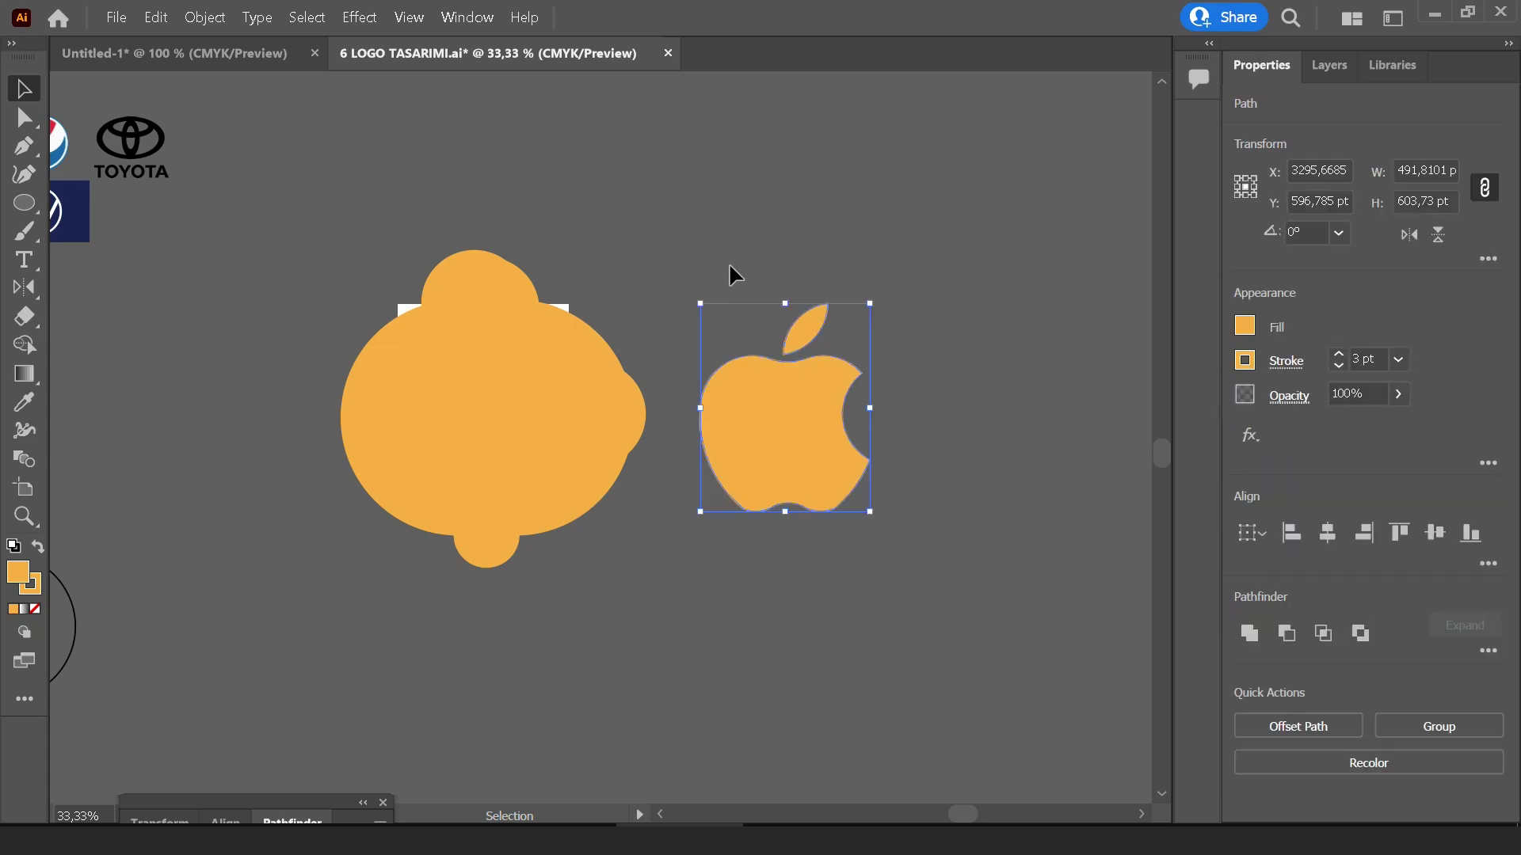
{"action": "left_click", "coordinate": [1247, 328]}
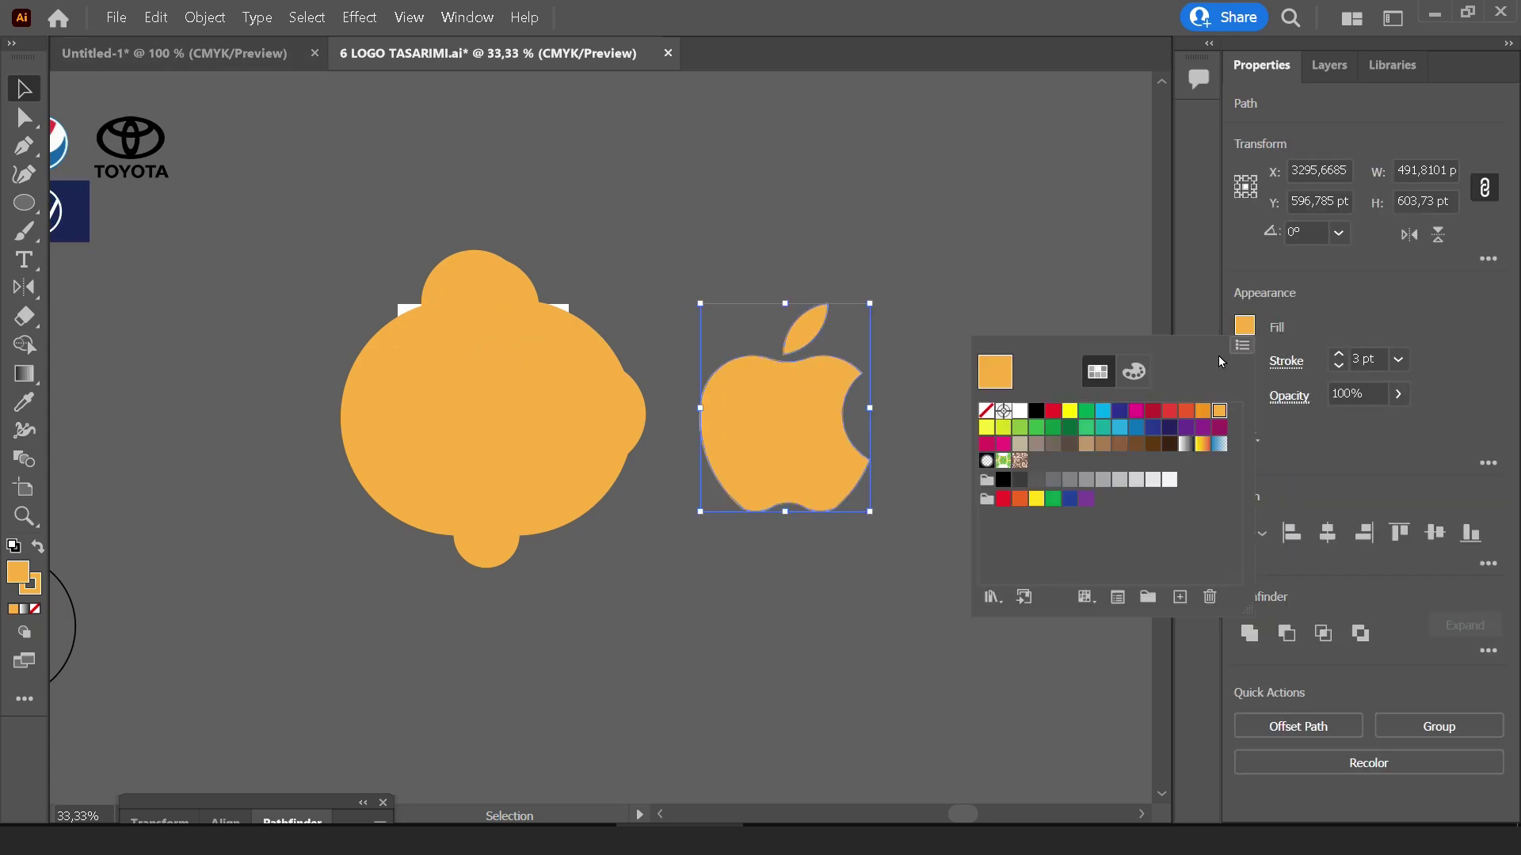
{"action": "left_click", "coordinate": [1032, 412]}
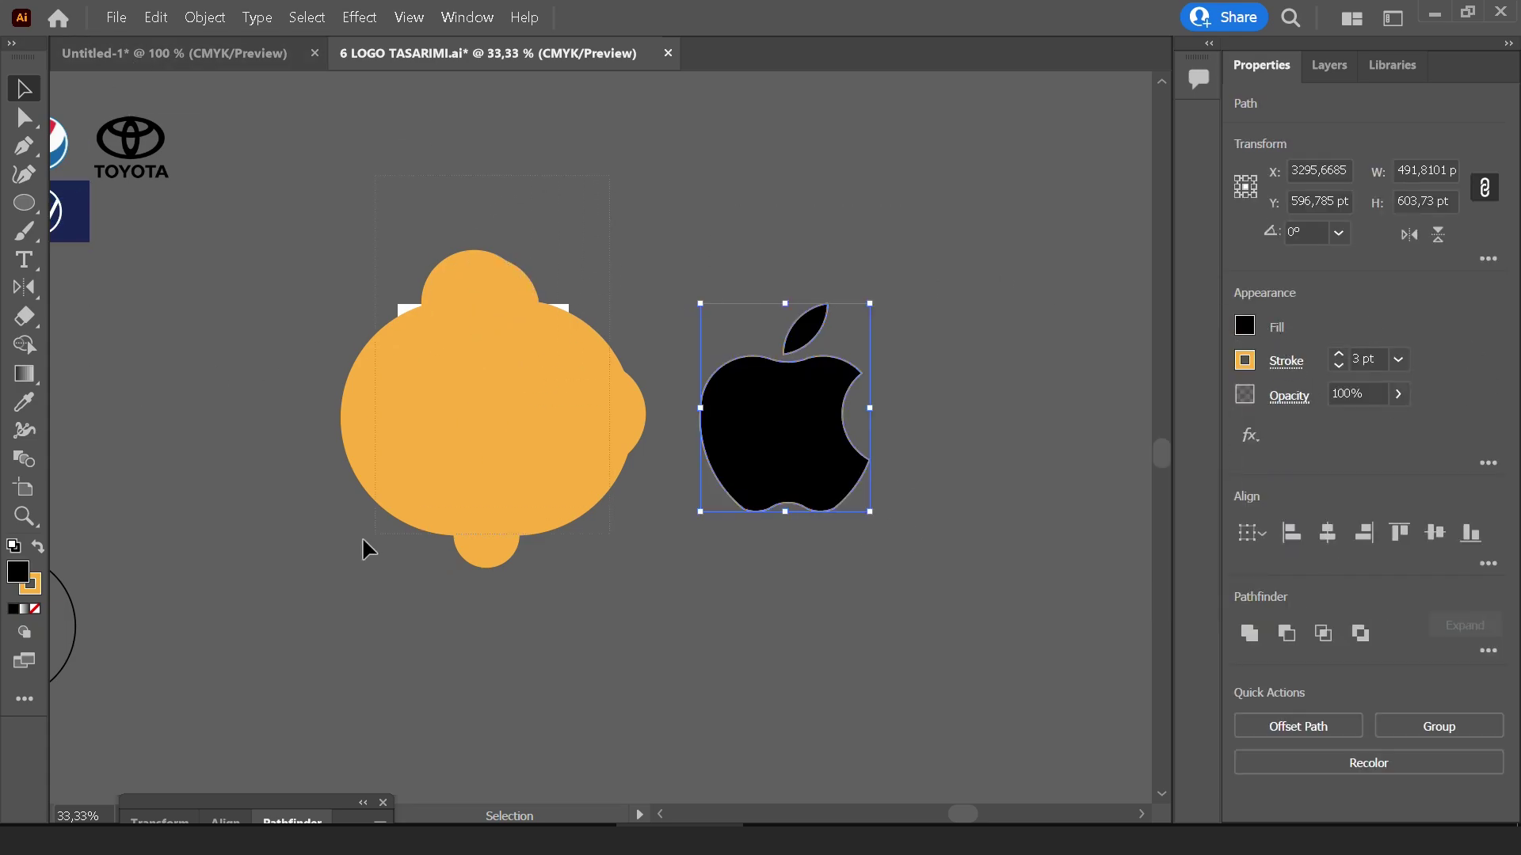
{"action": "left_click_drag", "start_coordinate": [366, 549], "coordinate": [444, 444]}
{"action": "left_click", "coordinate": [1246, 328]}
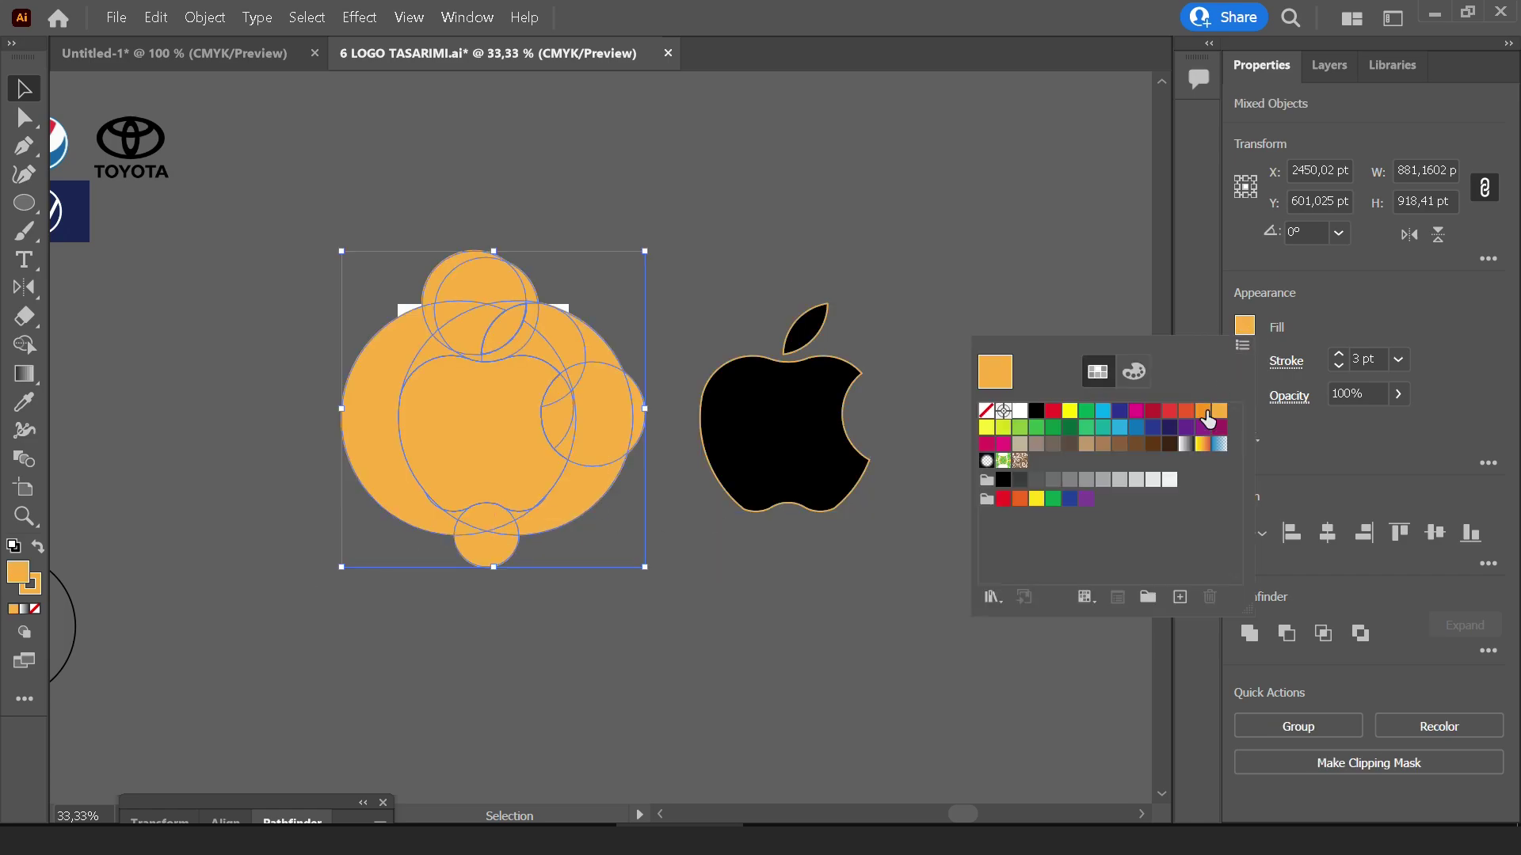
{"action": "left_click", "coordinate": [1204, 414]}
{"action": "left_click", "coordinate": [1135, 410]}
{"action": "left_click", "coordinate": [986, 410]}
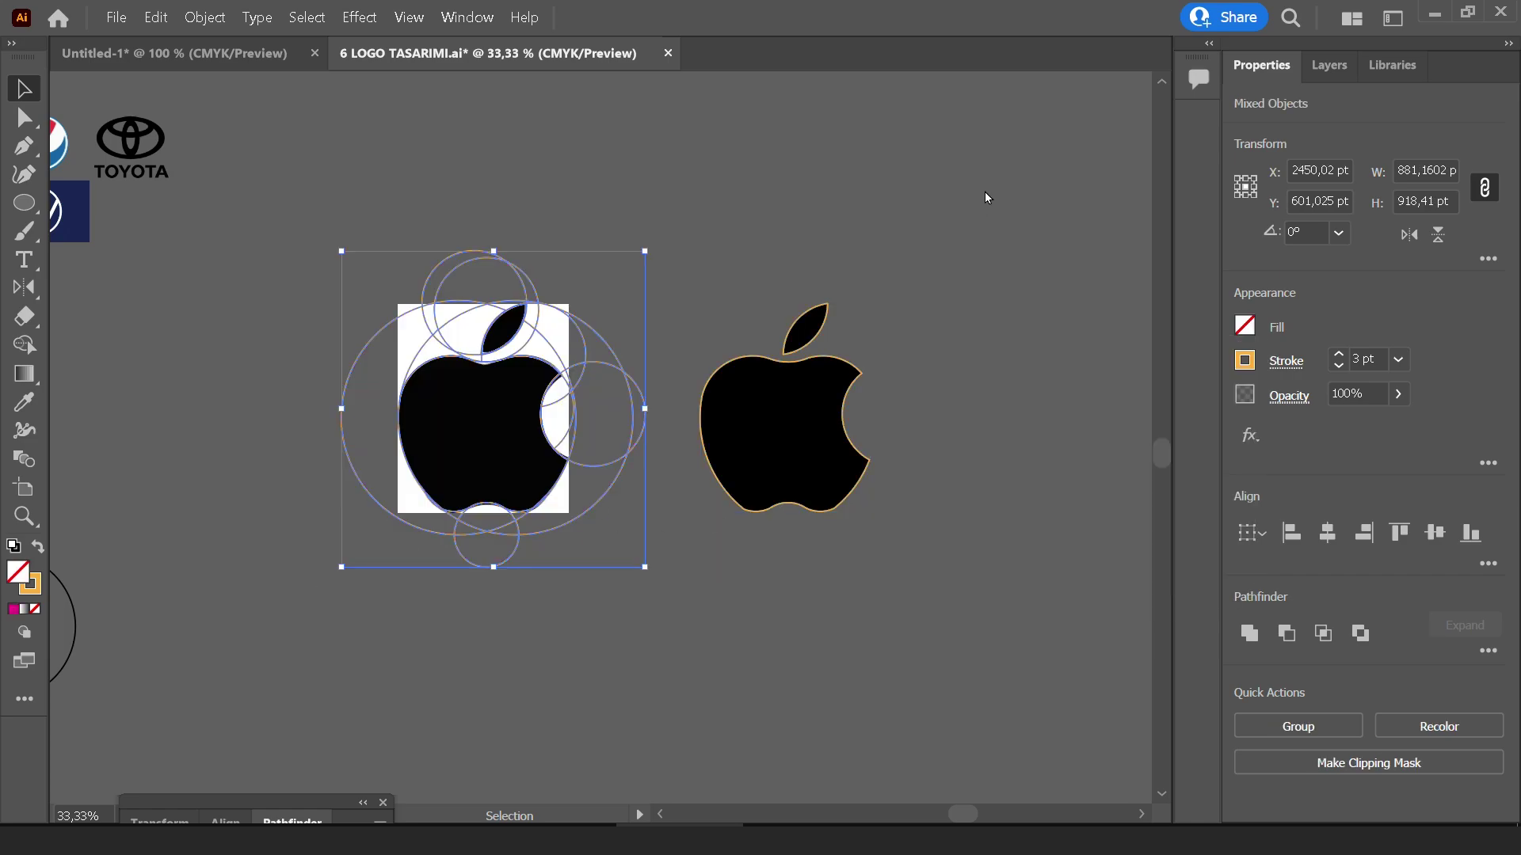
{"action": "left_click", "coordinate": [985, 192]}
Move the orange guide circles below the black apple and deselect them
{"action": "scroll", "coordinate": [910, 285], "scroll_direction": "up", "scroll_amount": 2}
{"action": "scroll", "coordinate": [914, 286], "scroll_direction": "down", "scroll_amount": 1}
{"action": "scroll", "coordinate": [914, 287], "scroll_direction": "down", "scroll_amount": 1}
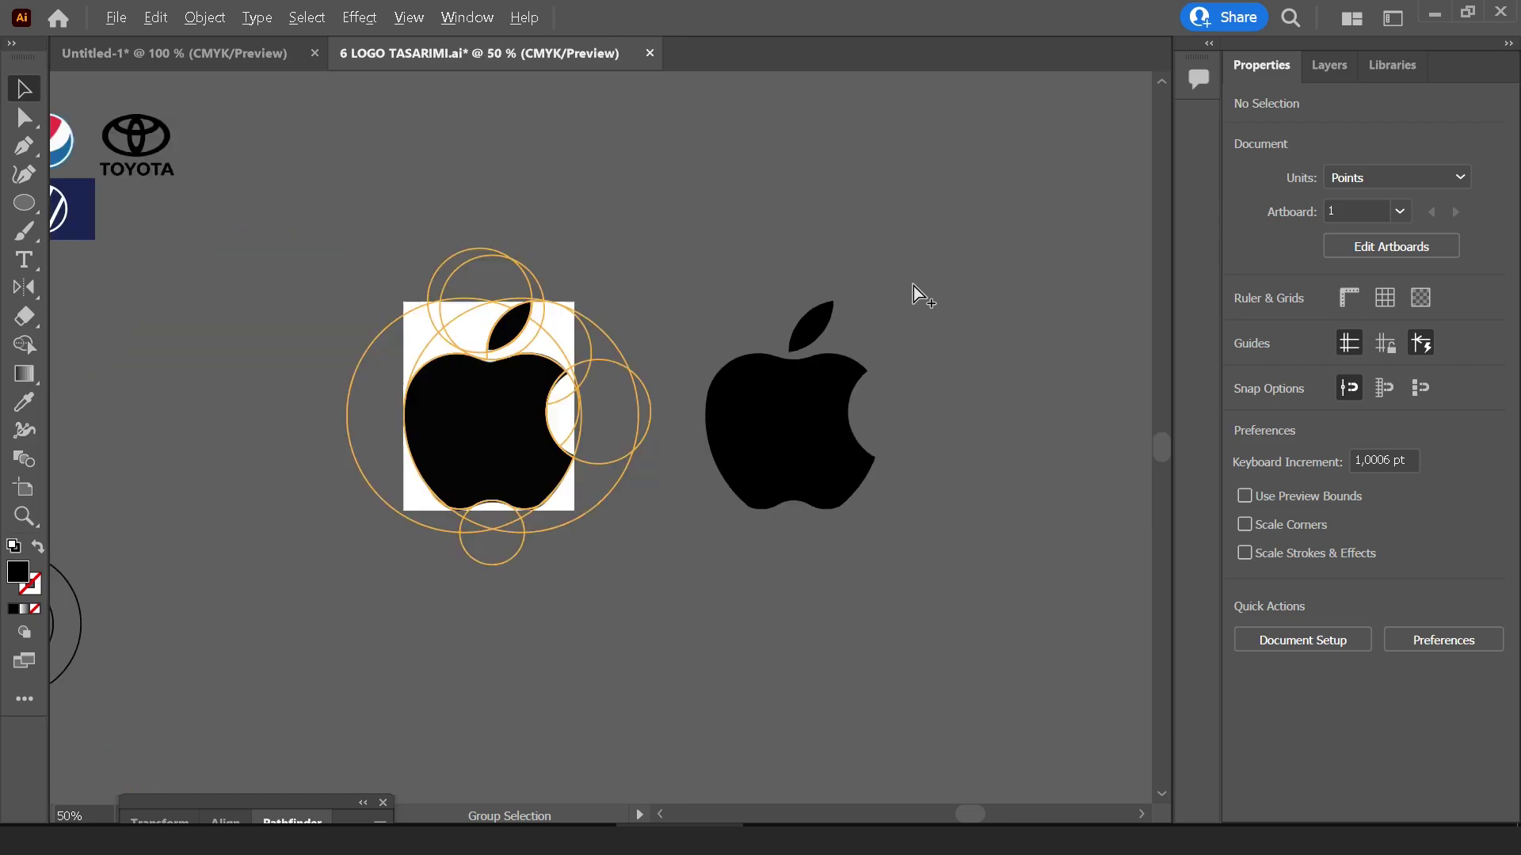
{"action": "left_click_drag", "start_coordinate": [964, 288], "coordinate": [854, 322]}
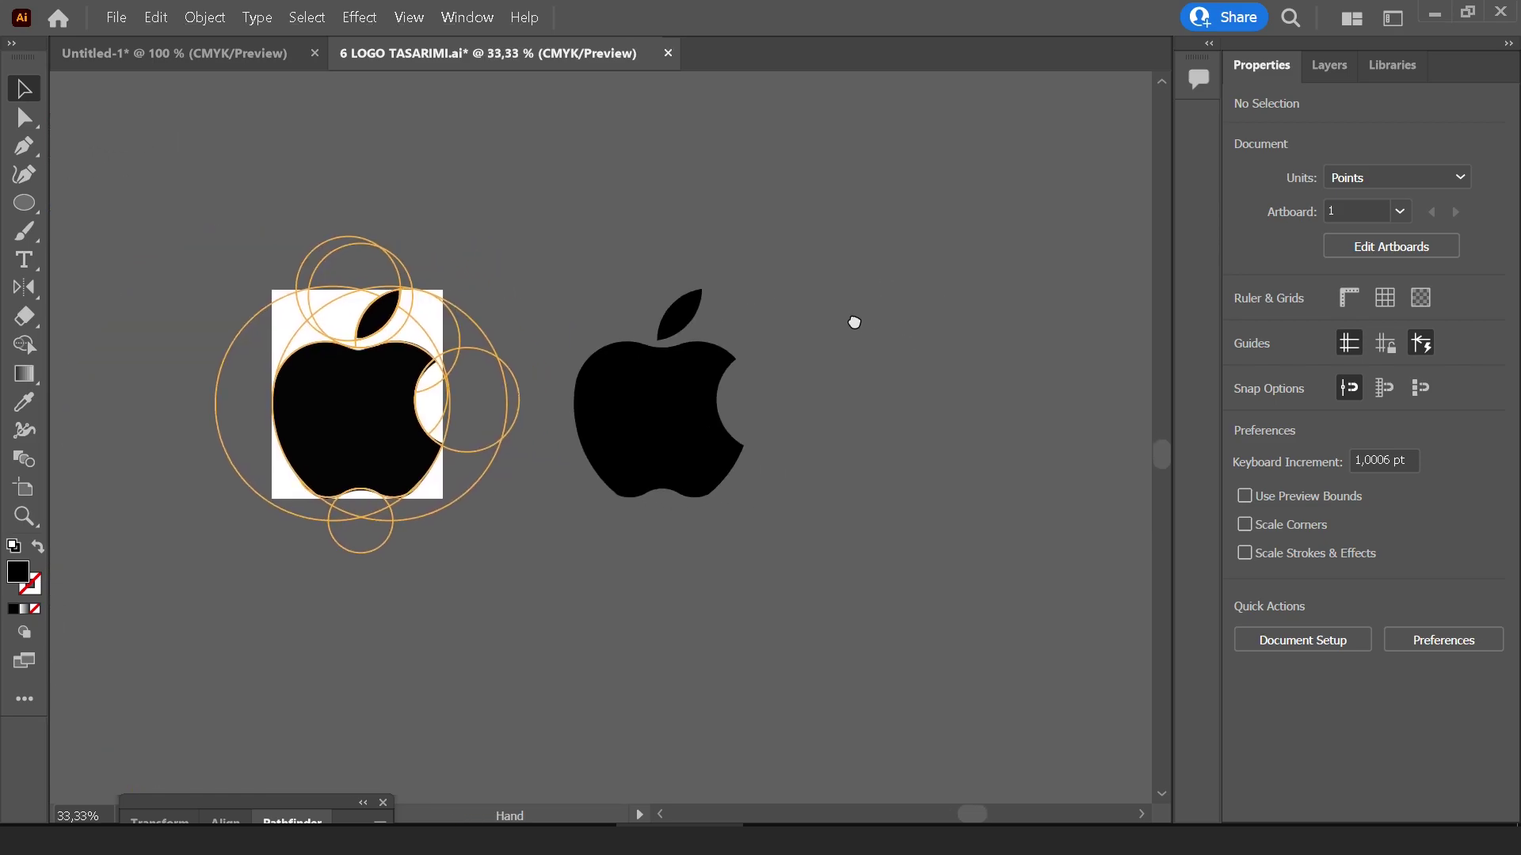
{"action": "left_click", "coordinate": [407, 238]}
{"action": "left_click_drag", "start_coordinate": [395, 354], "coordinate": [837, 664]}
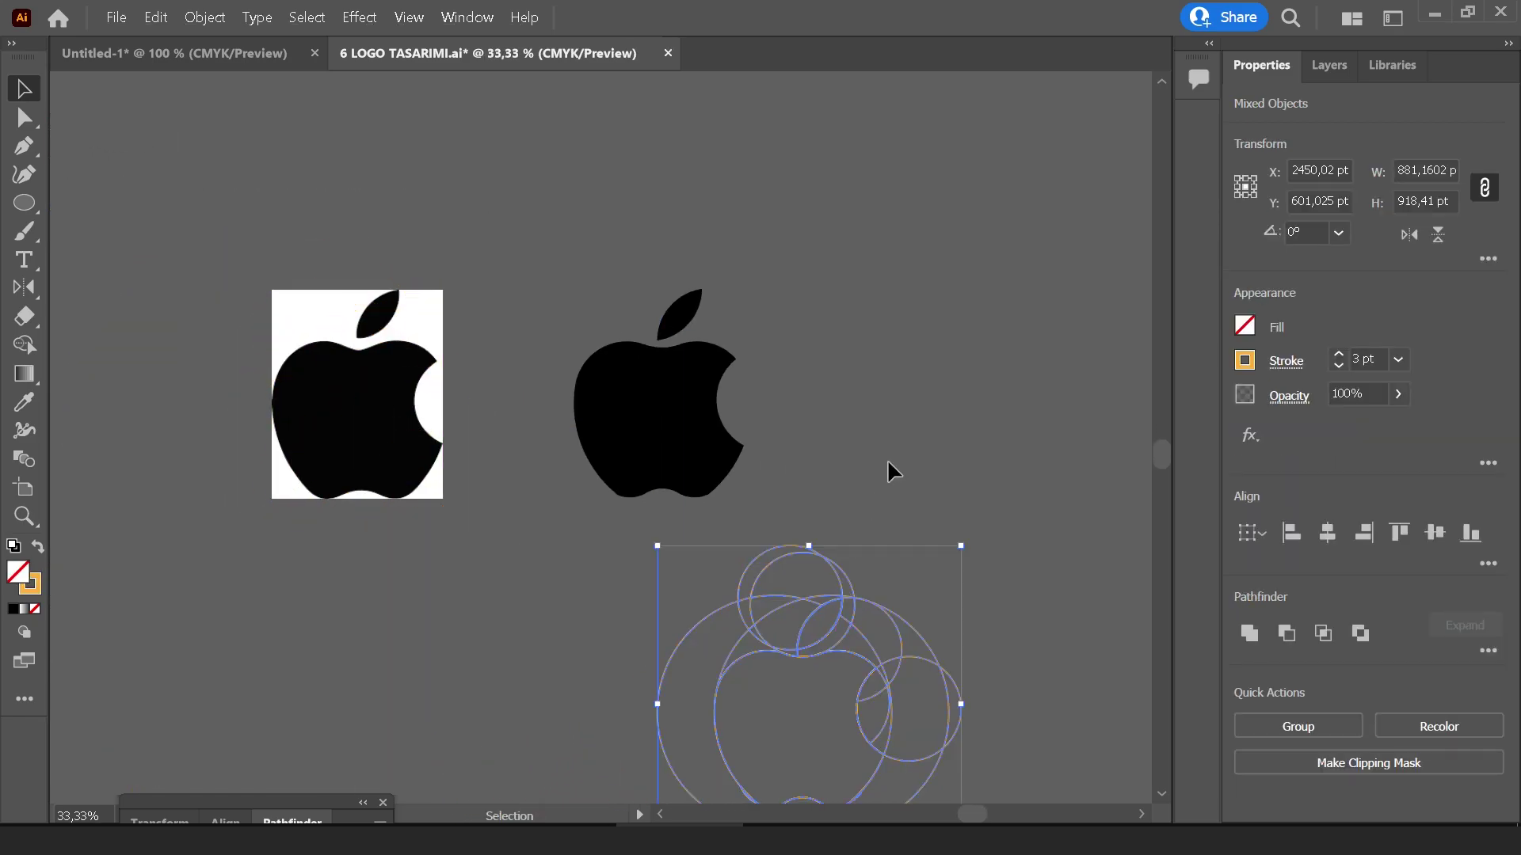
{"action": "left_click", "coordinate": [460, 517]}
{"action": "left_click", "coordinate": [722, 383]}
Hide the panels, move the concentric circles onto the 2022 Chrome logo and remove the stray line
{"action": "left_click", "coordinate": [1010, 337]}
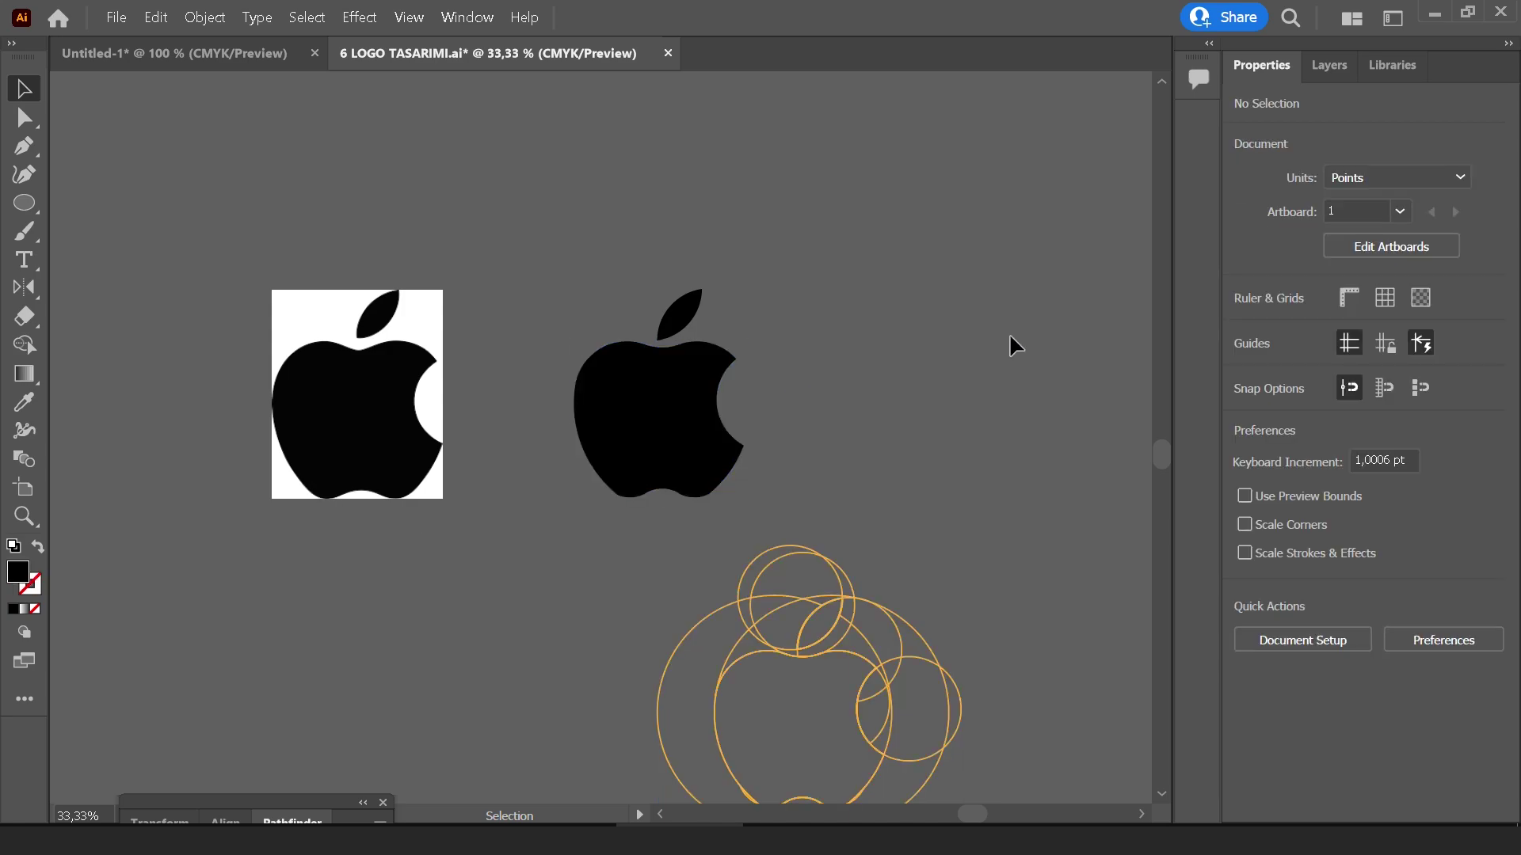
{"action": "key", "text": "ctrl+z"}
{"action": "key", "text": "Tab"}
{"action": "scroll", "coordinate": [735, 222], "scroll_direction": "up", "scroll_amount": 5}
{"action": "scroll", "coordinate": [753, 526], "scroll_direction": "up", "scroll_amount": 3}
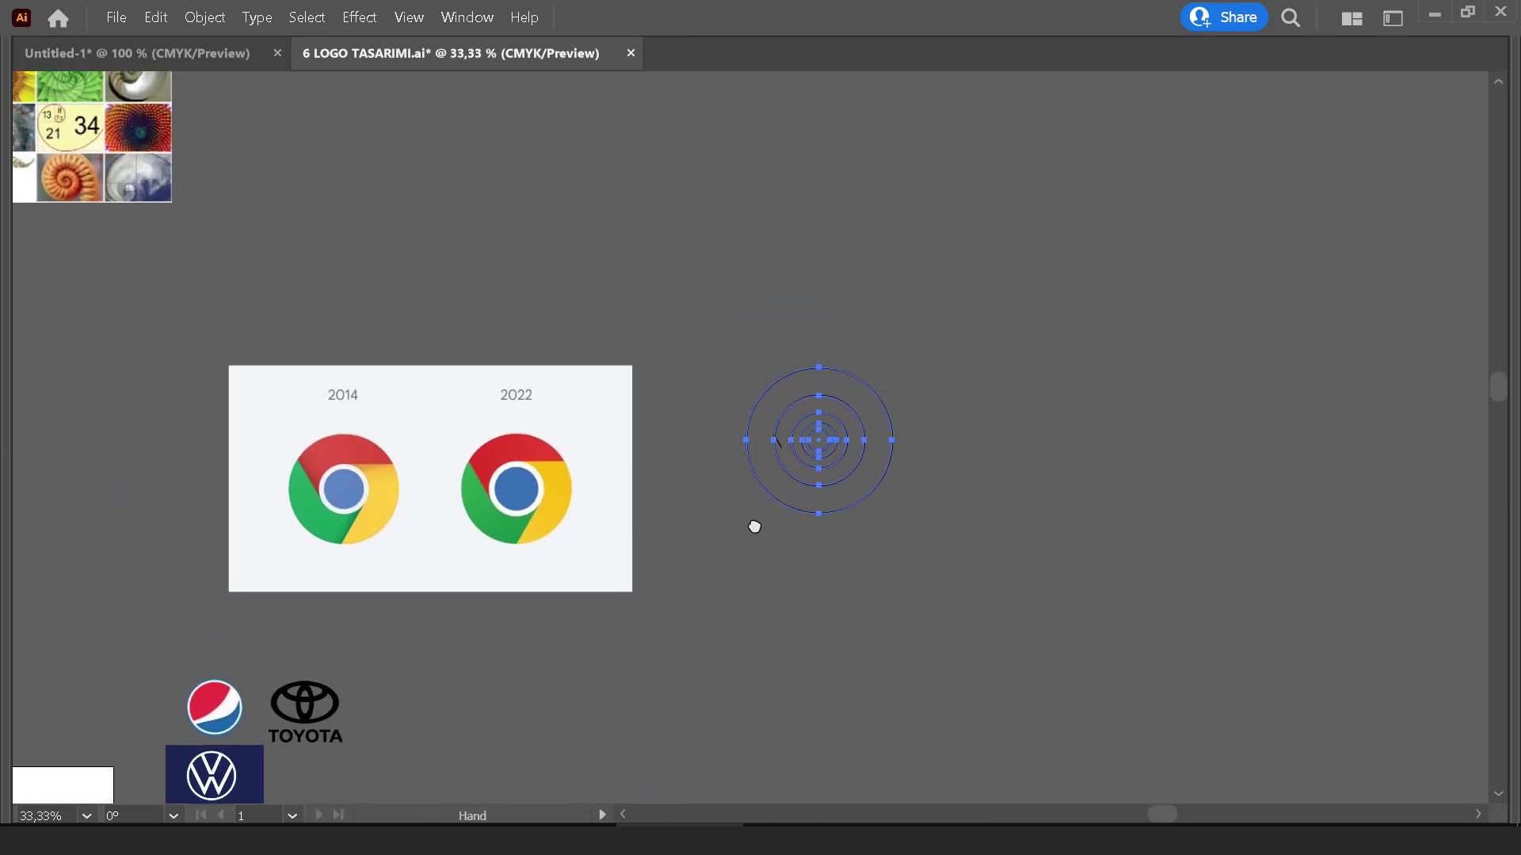
{"action": "left_click_drag", "start_coordinate": [762, 480], "coordinate": [467, 539]}
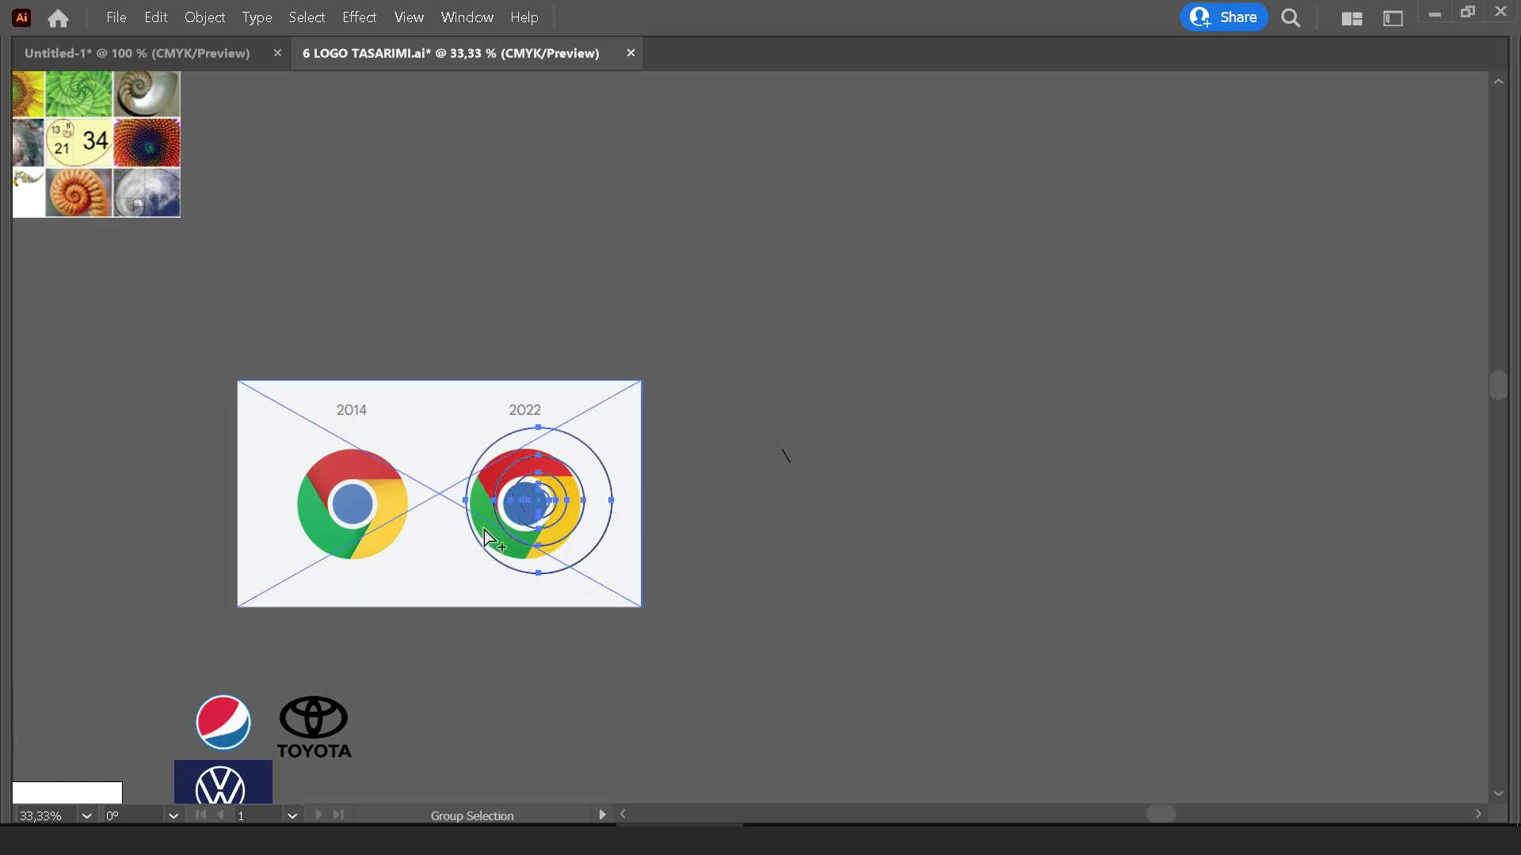
{"action": "scroll", "coordinate": [479, 530], "scroll_direction": "up", "scroll_amount": 2}
{"action": "left_click_drag", "start_coordinate": [1031, 366], "coordinate": [1186, 409]}
{"action": "key", "text": "ctrl+z"}
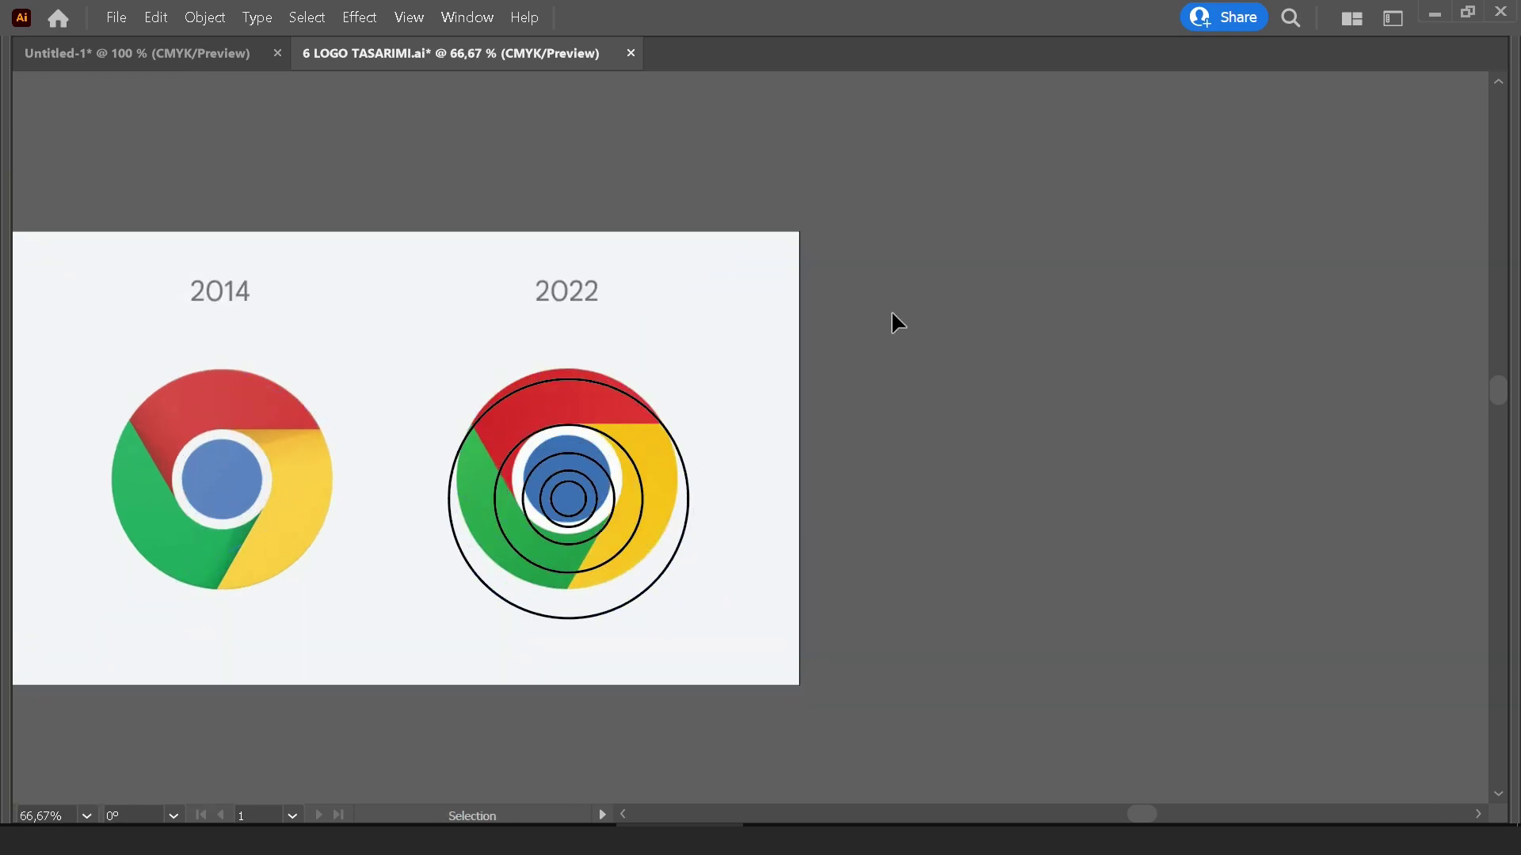
{"action": "key", "text": "ctrl+z"}
Lock the Chrome reference image with Object > Lock > Selection
{"action": "left_click", "coordinate": [240, 18]}
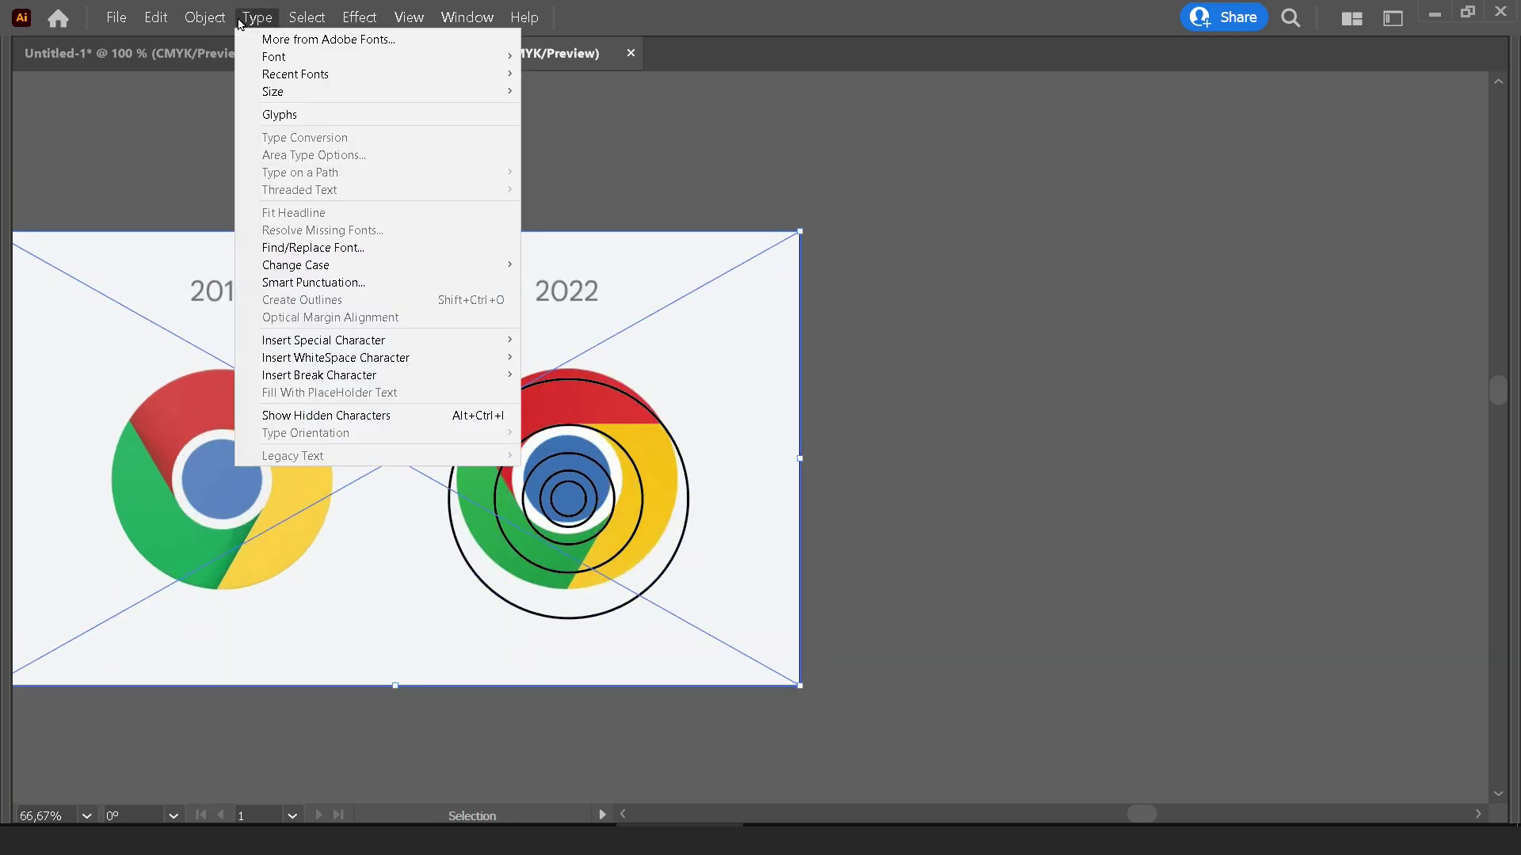
{"action": "left_click", "coordinate": [226, 17]}
{"action": "left_click", "coordinate": [207, 17]}
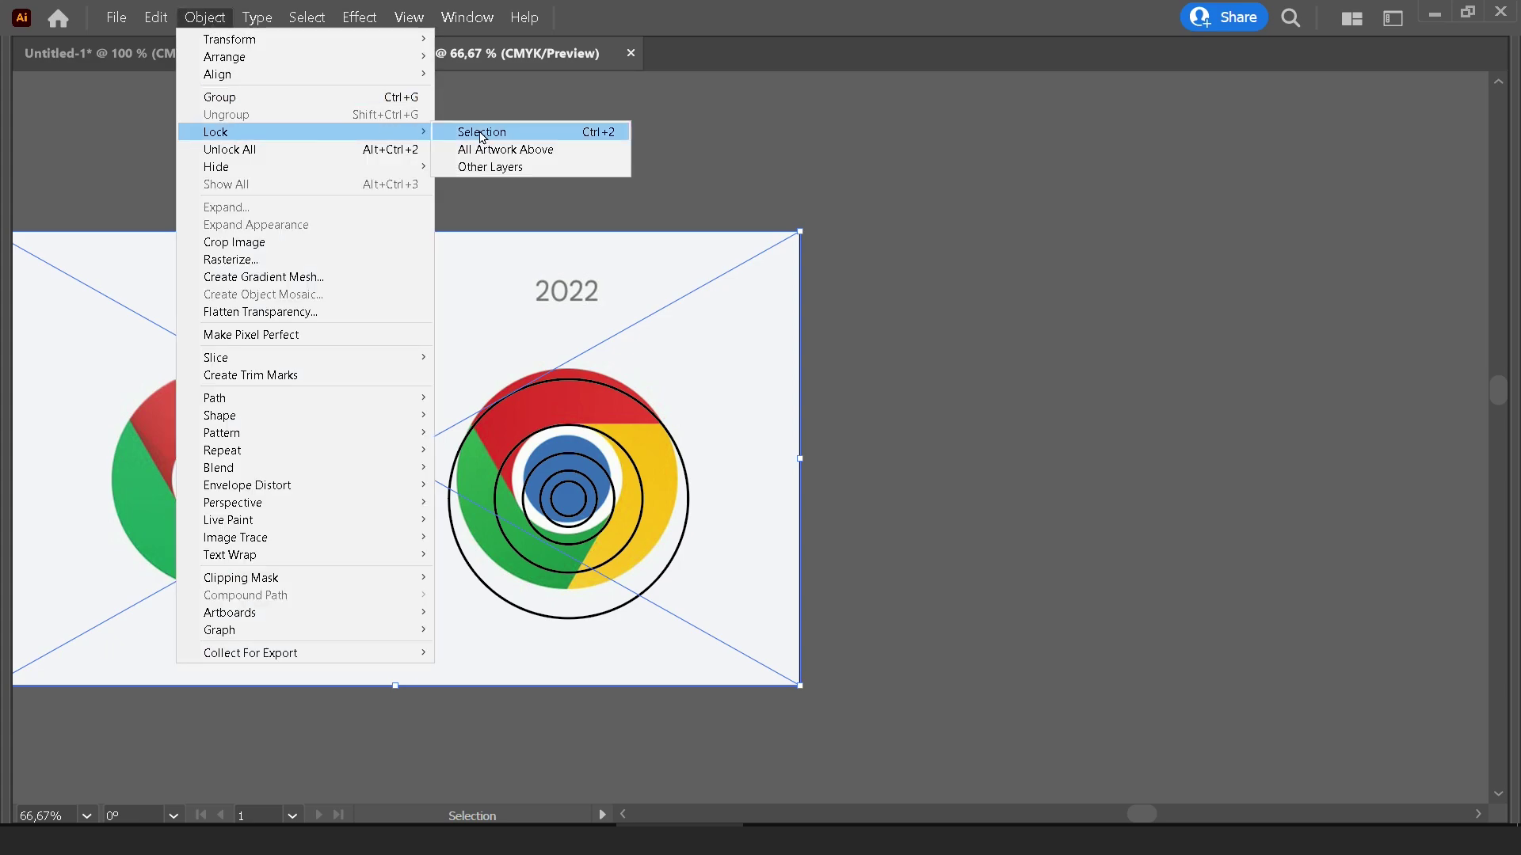
{"action": "left_click", "coordinate": [543, 144]}
Move the concentric circles up and shrink them so the outer one fits the Chrome rim
{"action": "left_click", "coordinate": [535, 622]}
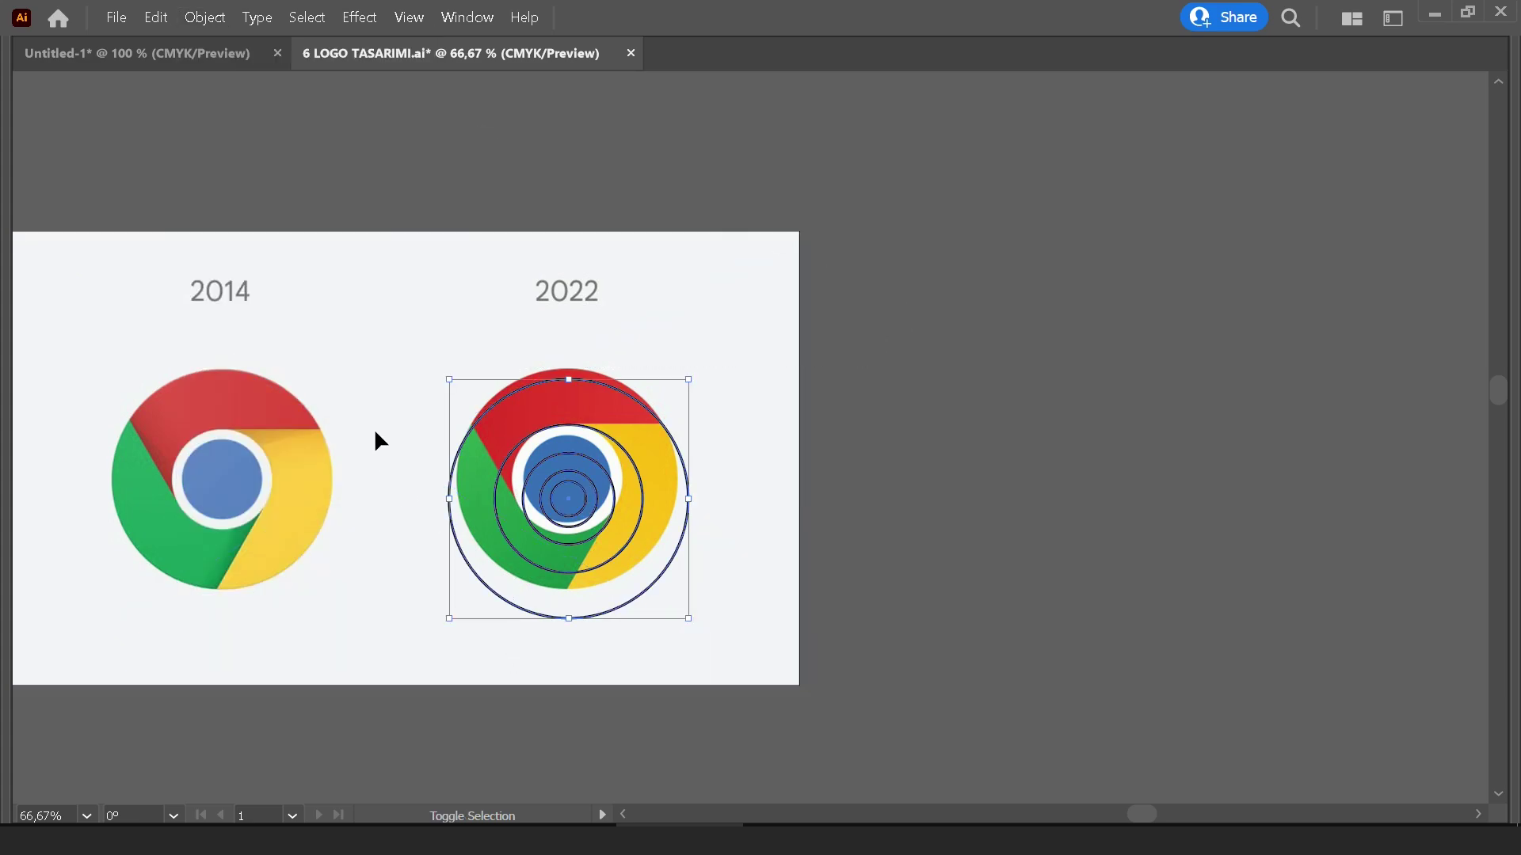
{"action": "scroll", "coordinate": [609, 586], "scroll_direction": "up", "scroll_amount": 1, "text": "alt"}
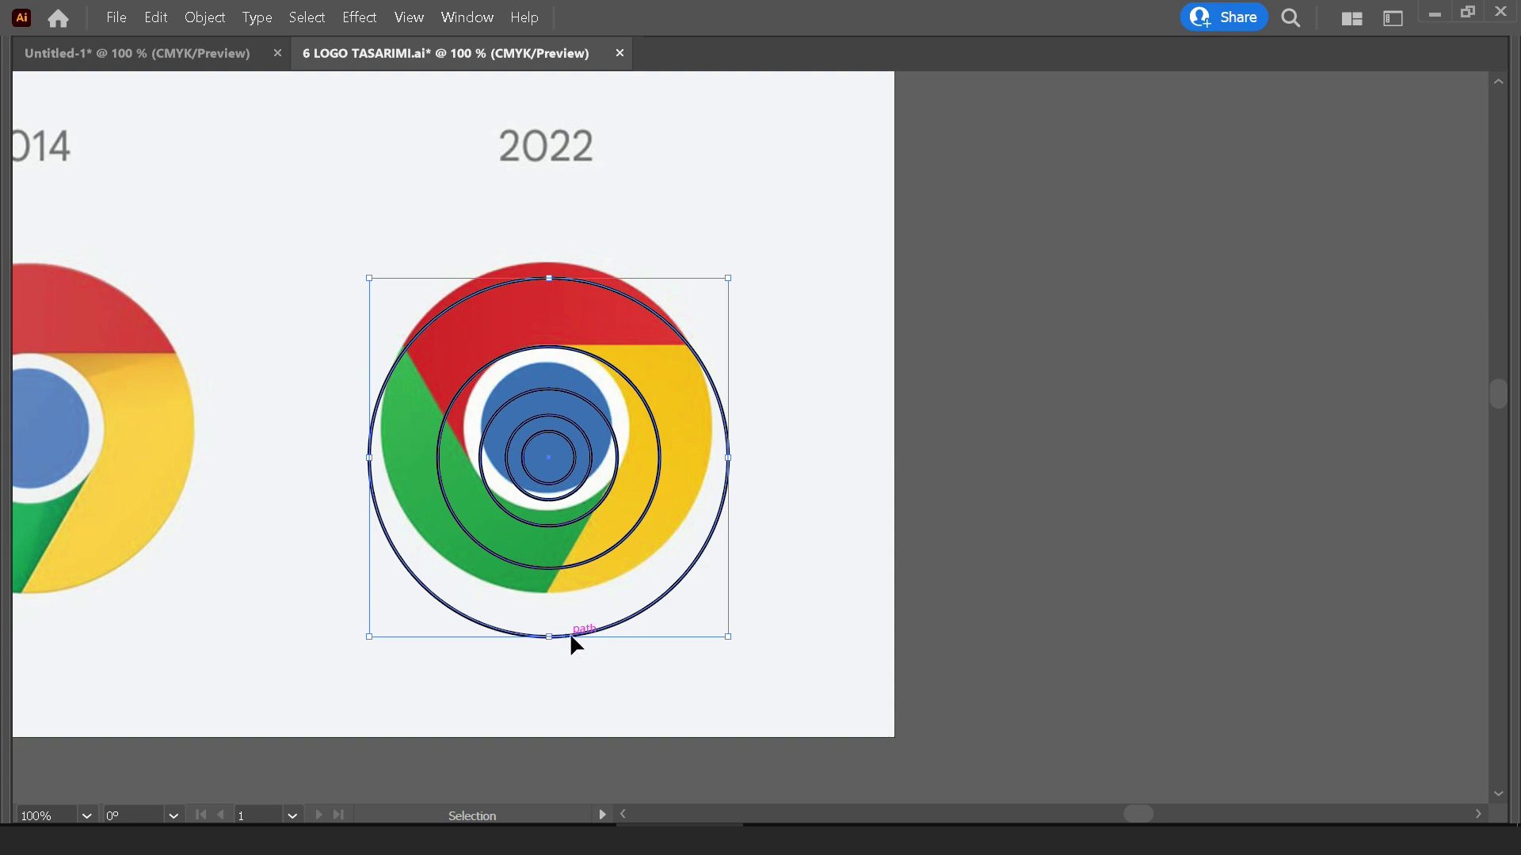
{"action": "left_click_drag", "start_coordinate": [569, 636], "coordinate": [569, 592]}
{"action": "left_click_drag", "start_coordinate": [550, 235], "coordinate": [550, 265]}
{"action": "scroll", "coordinate": [558, 305], "scroll_direction": "up", "scroll_amount": 1}
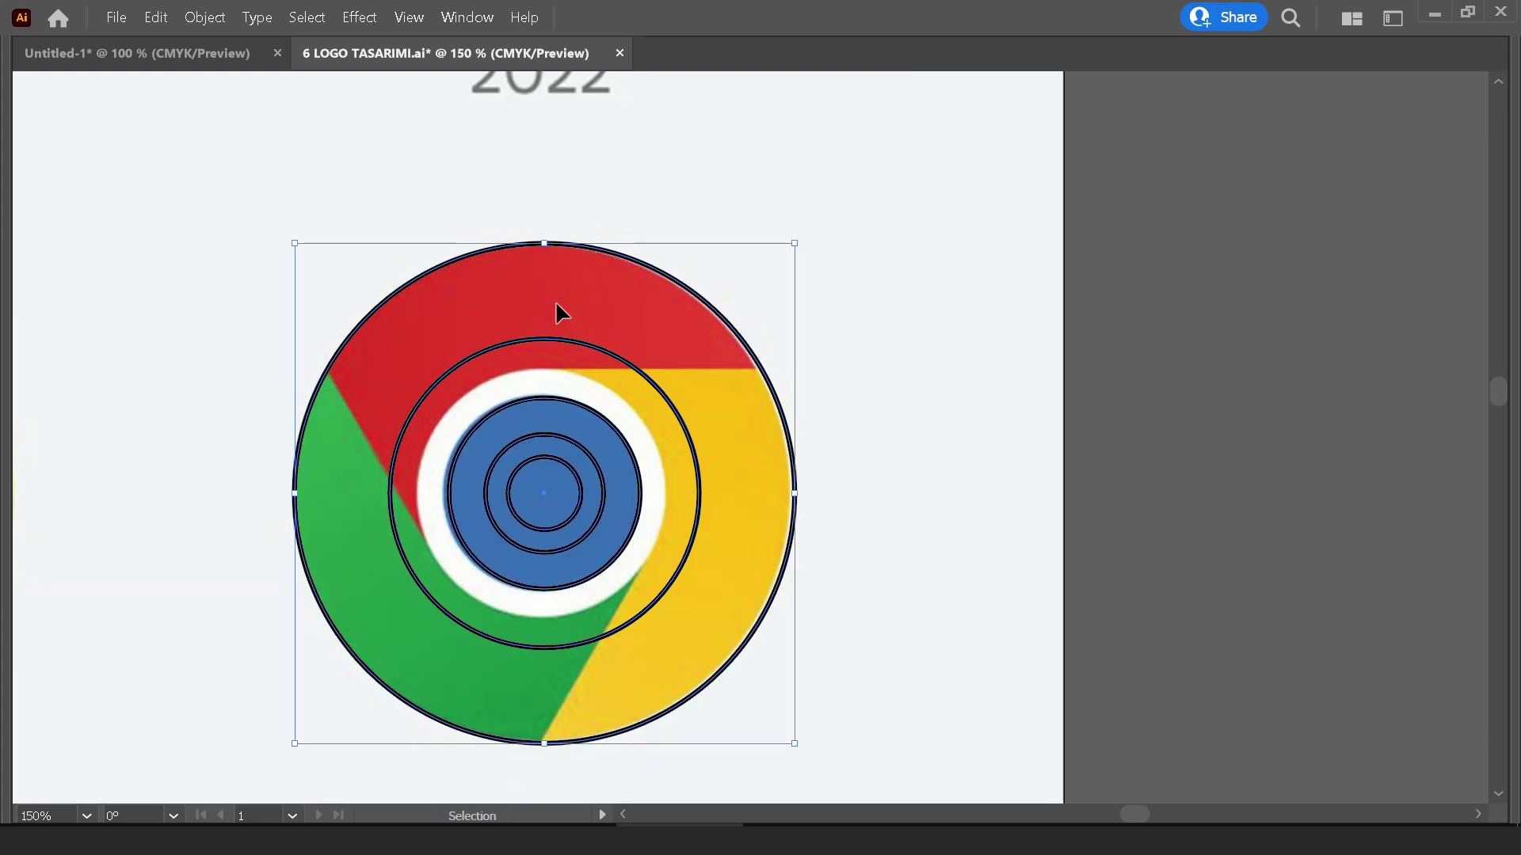
{"action": "left_click", "coordinate": [853, 380]}
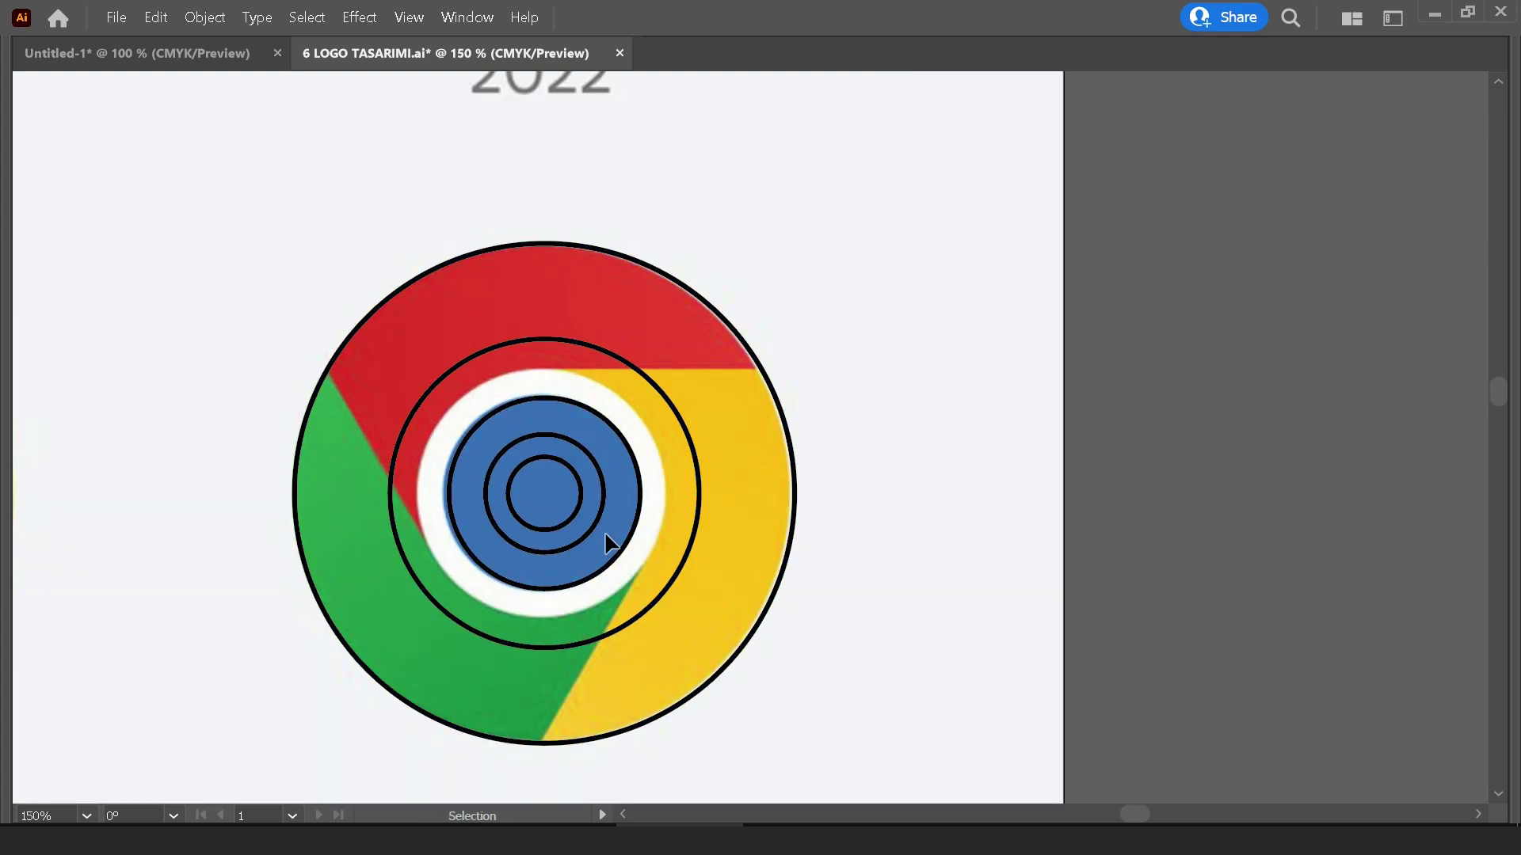
Nudge the inner circles around the blue centre into place with the arrow keys
{"action": "scroll", "coordinate": [606, 457], "scroll_direction": "up", "scroll_amount": 2}
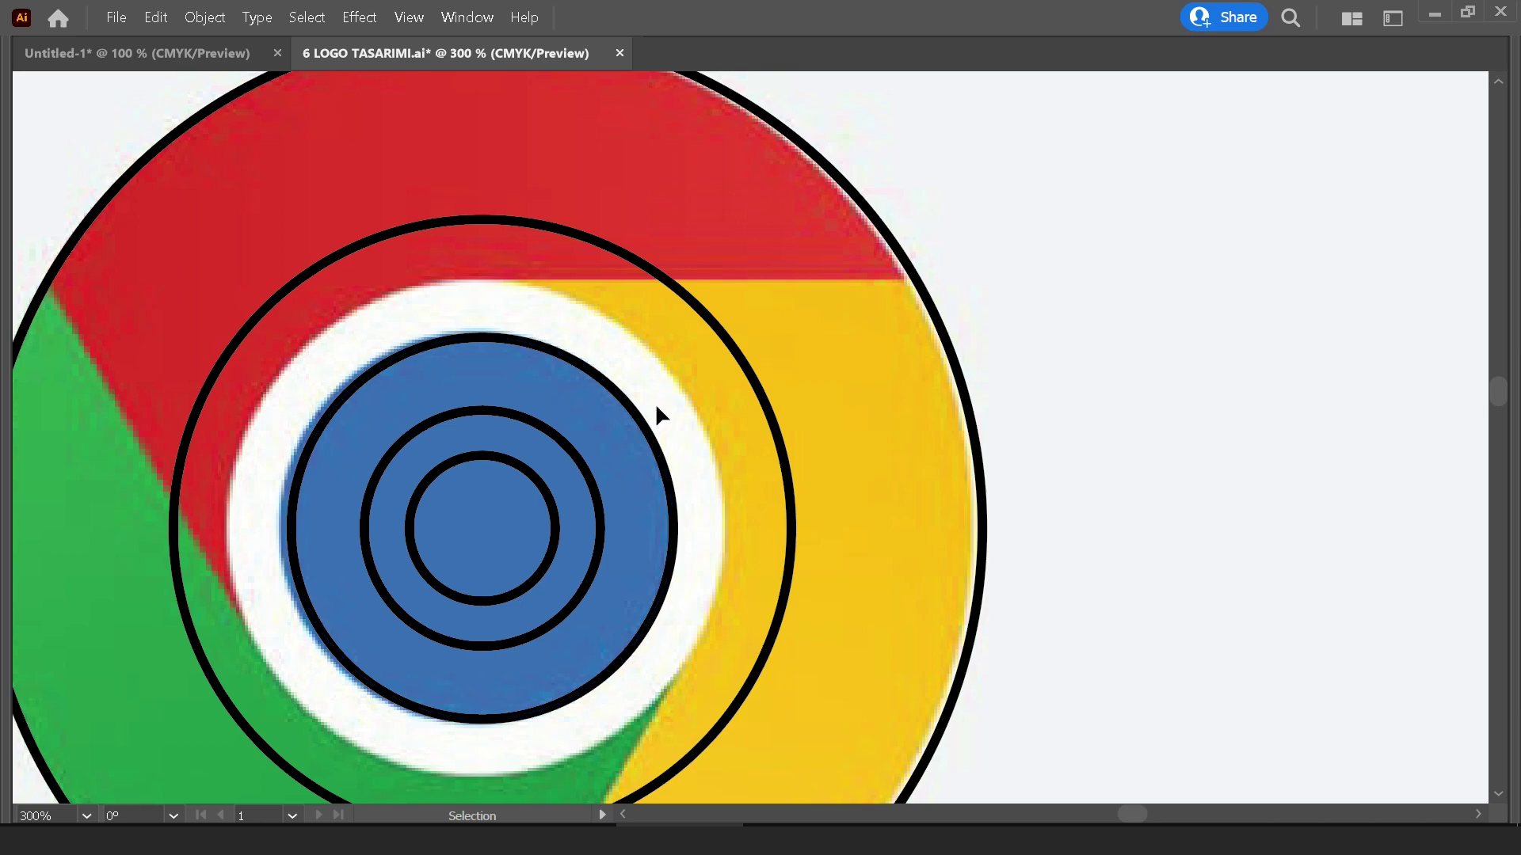
{"action": "left_click_drag", "start_coordinate": [423, 571], "coordinate": [428, 570]}
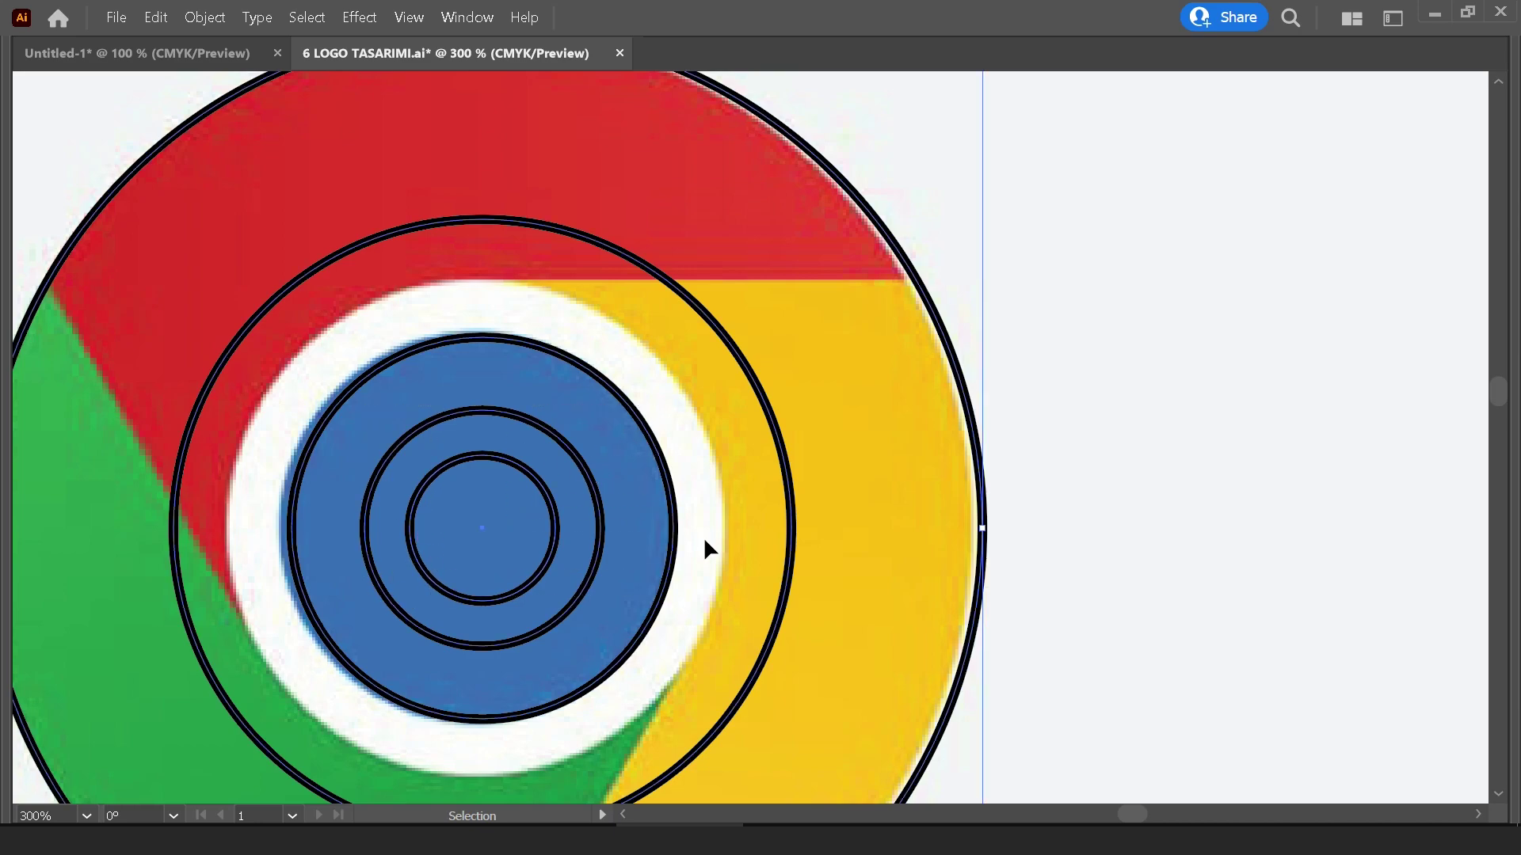
{"action": "left_click", "coordinate": [687, 473]}
{"action": "left_click_drag", "start_coordinate": [438, 493], "coordinate": [439, 502]}
{"action": "key", "text": "Left"}
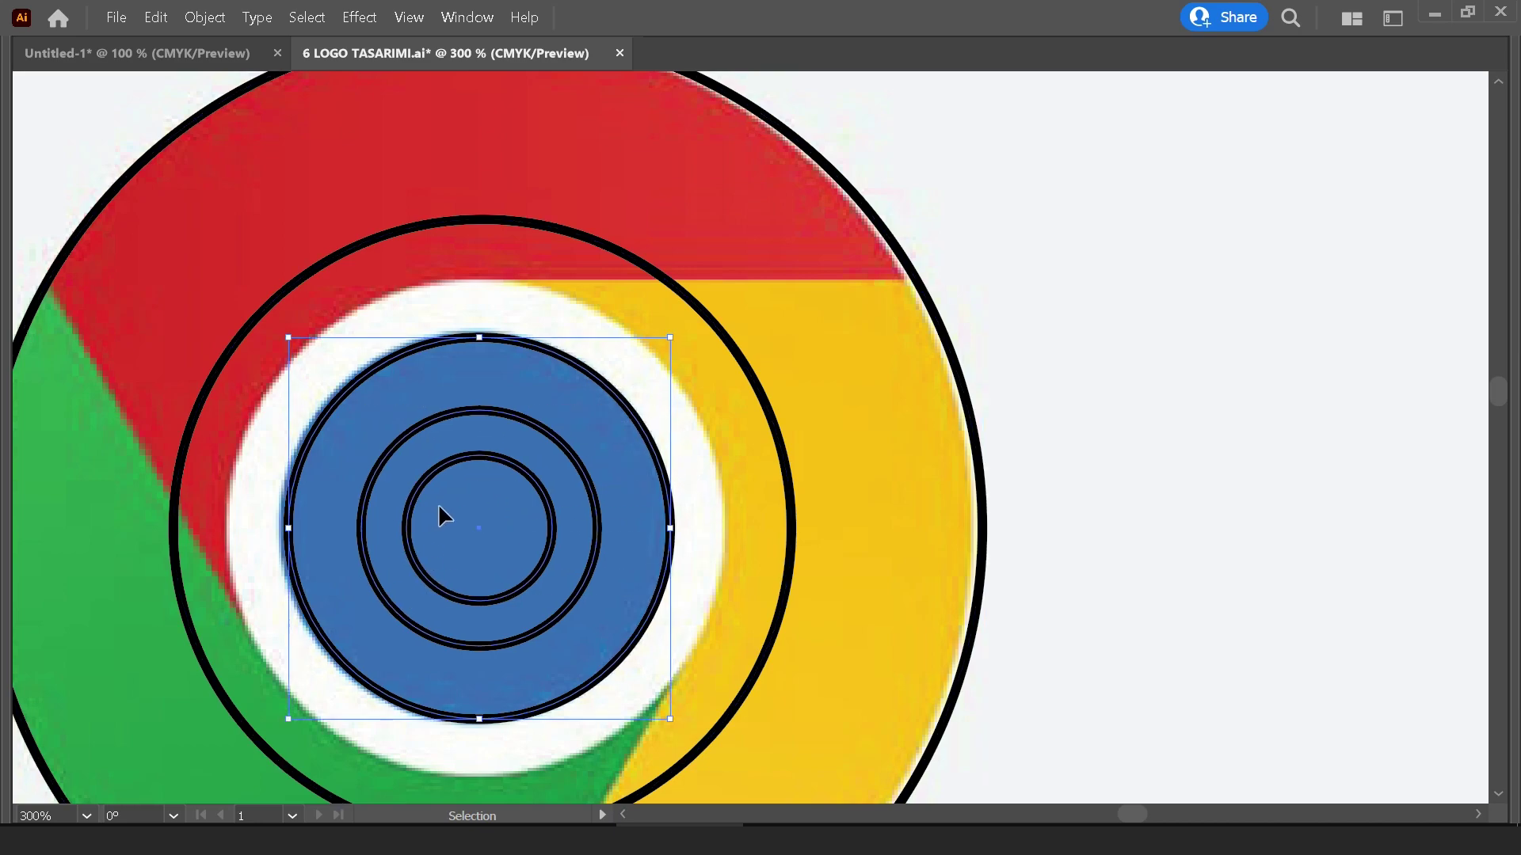
{"action": "key", "text": "Left"}
{"action": "key", "text": "Right"}
Zoom out, restore the panels and align the concentric circles with Horizontal Align Center
{"action": "key", "text": "Tab"}
{"action": "key", "text": "ctrl+minus"}
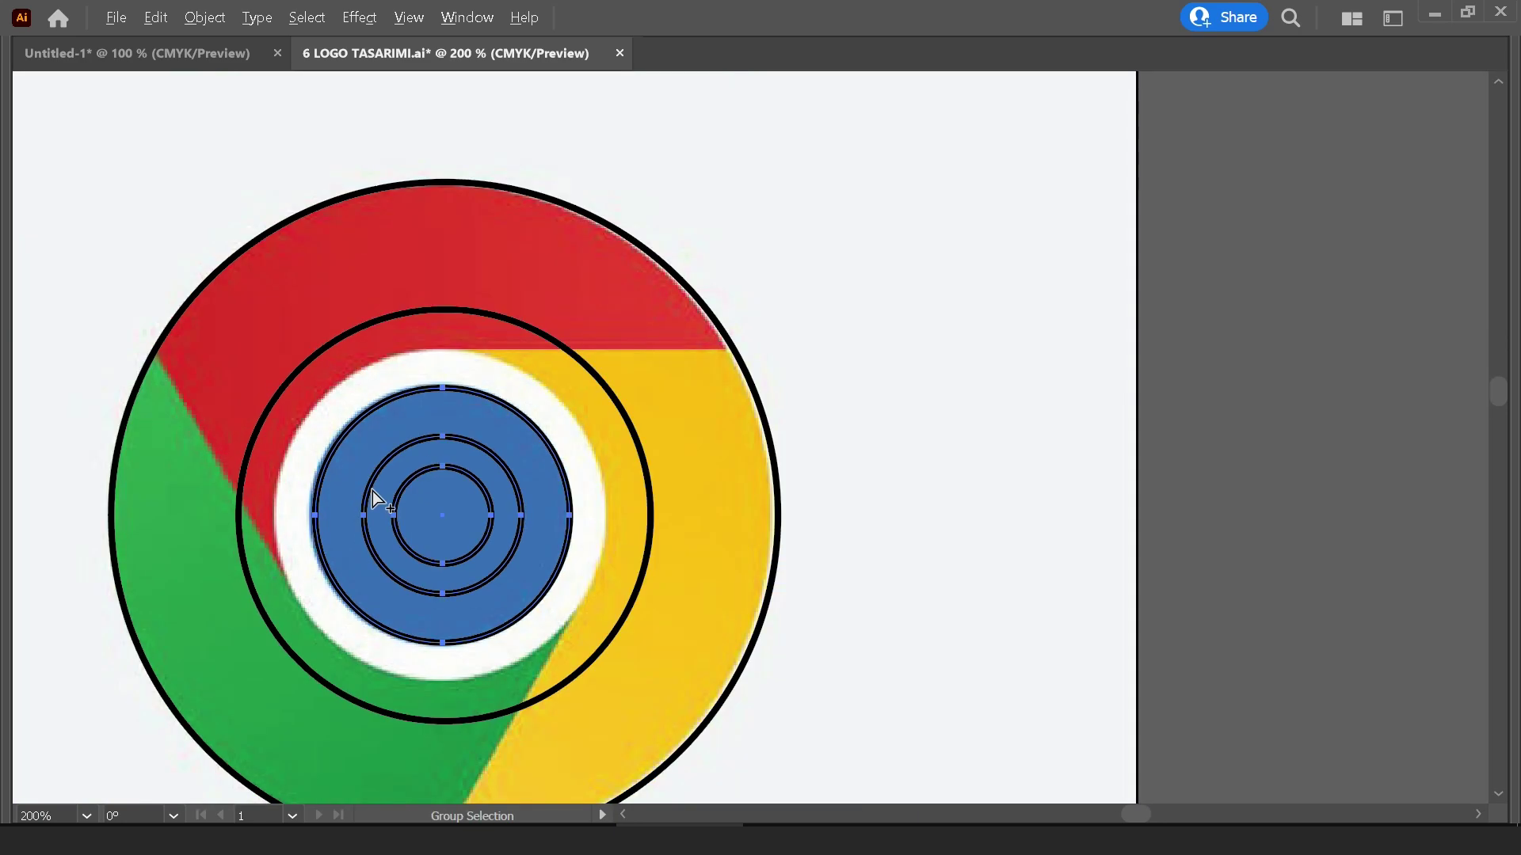
{"action": "key", "text": "ctrl+minus"}
{"action": "left_click", "coordinate": [467, 537]}
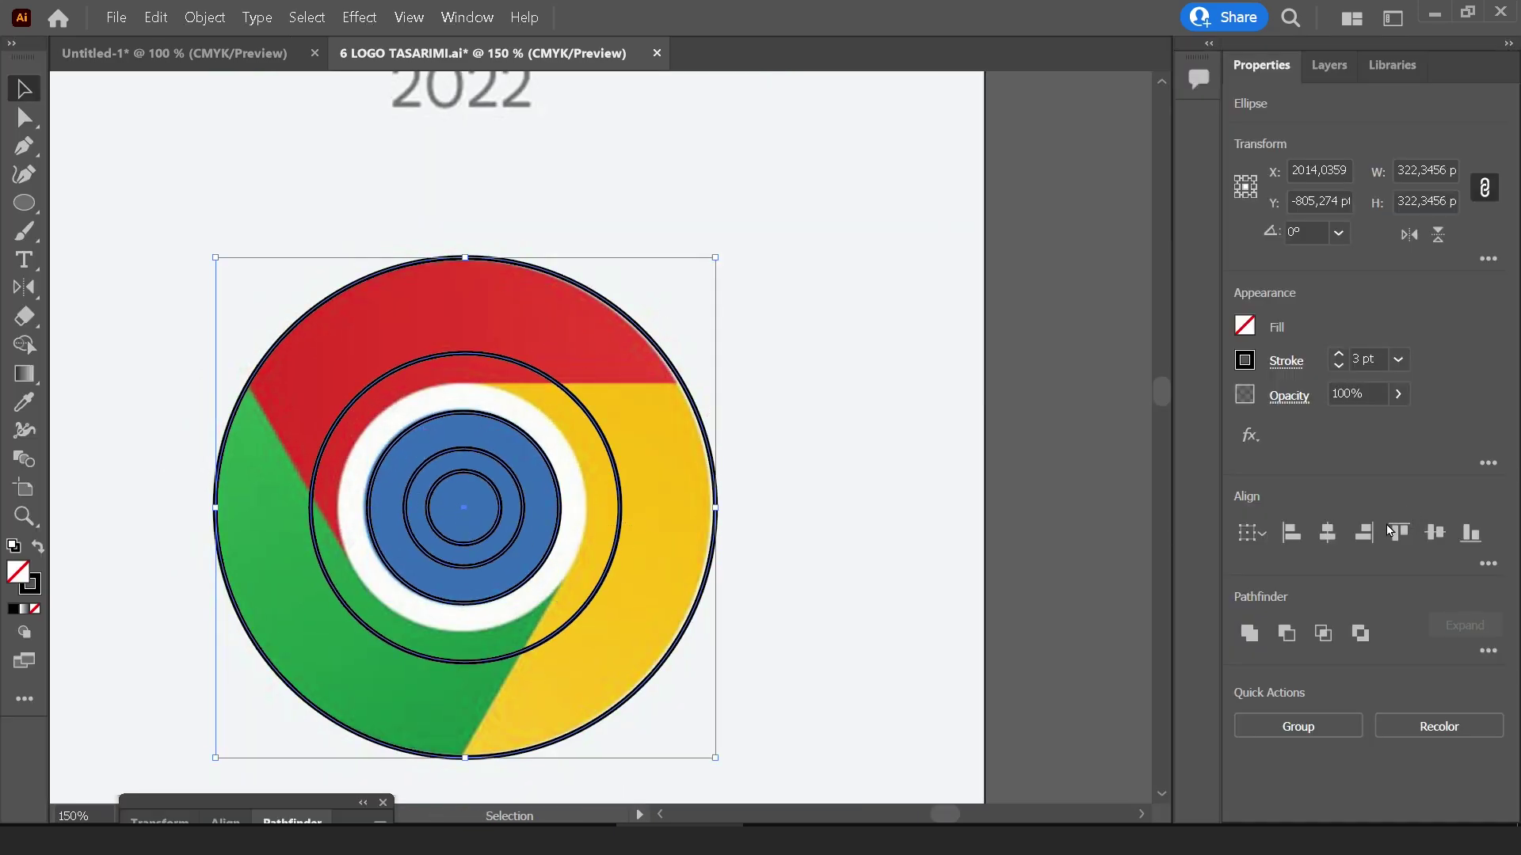
{"action": "left_click", "coordinate": [1331, 538]}
Inspect the Chrome guide circles by selecting the white-ring circle and the outer circle
{"action": "left_click", "coordinate": [931, 450]}
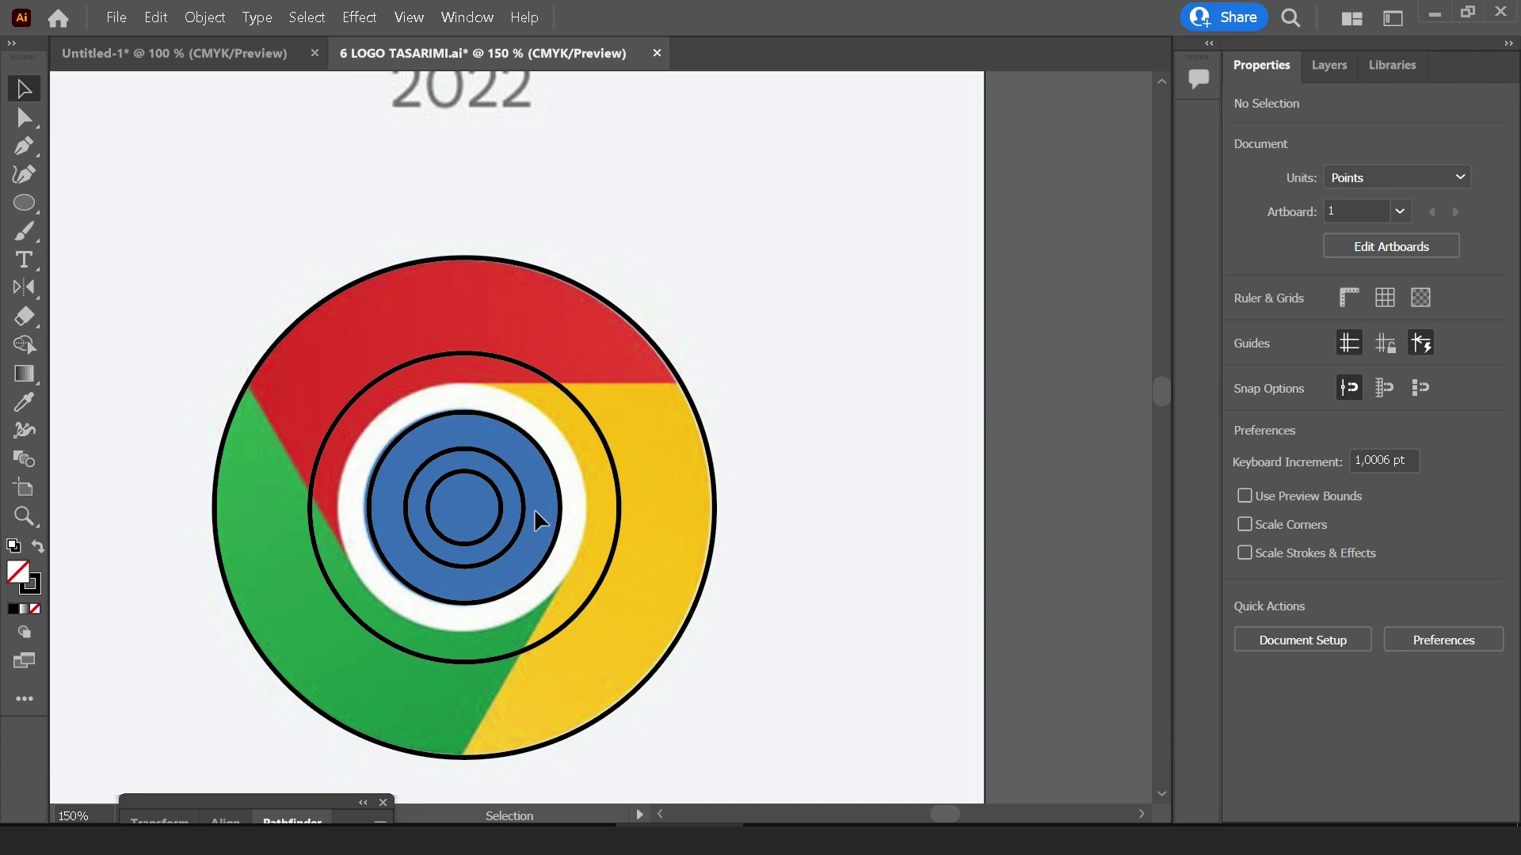
{"action": "scroll", "coordinate": [554, 476], "scroll_direction": "up", "scroll_amount": 1}
{"action": "scroll", "coordinate": [586, 431], "scroll_direction": "up", "scroll_amount": 1}
{"action": "scroll", "coordinate": [634, 420], "scroll_direction": "up", "scroll_amount": 2}
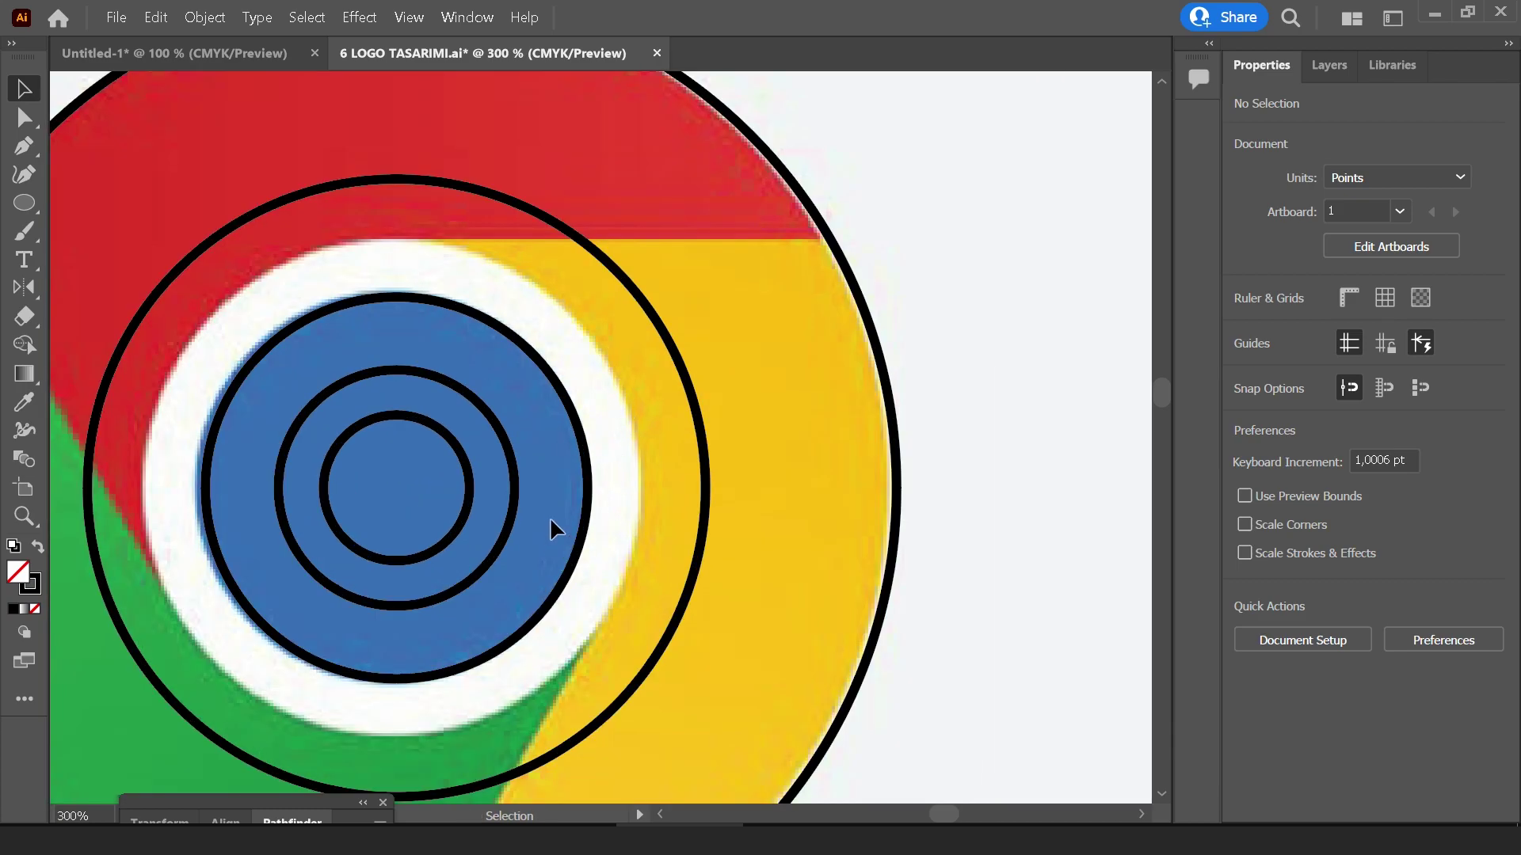
{"action": "scroll", "coordinate": [554, 511], "scroll_direction": "down", "scroll_amount": 2}
{"action": "scroll", "coordinate": [519, 503], "scroll_direction": "up", "scroll_amount": 1}
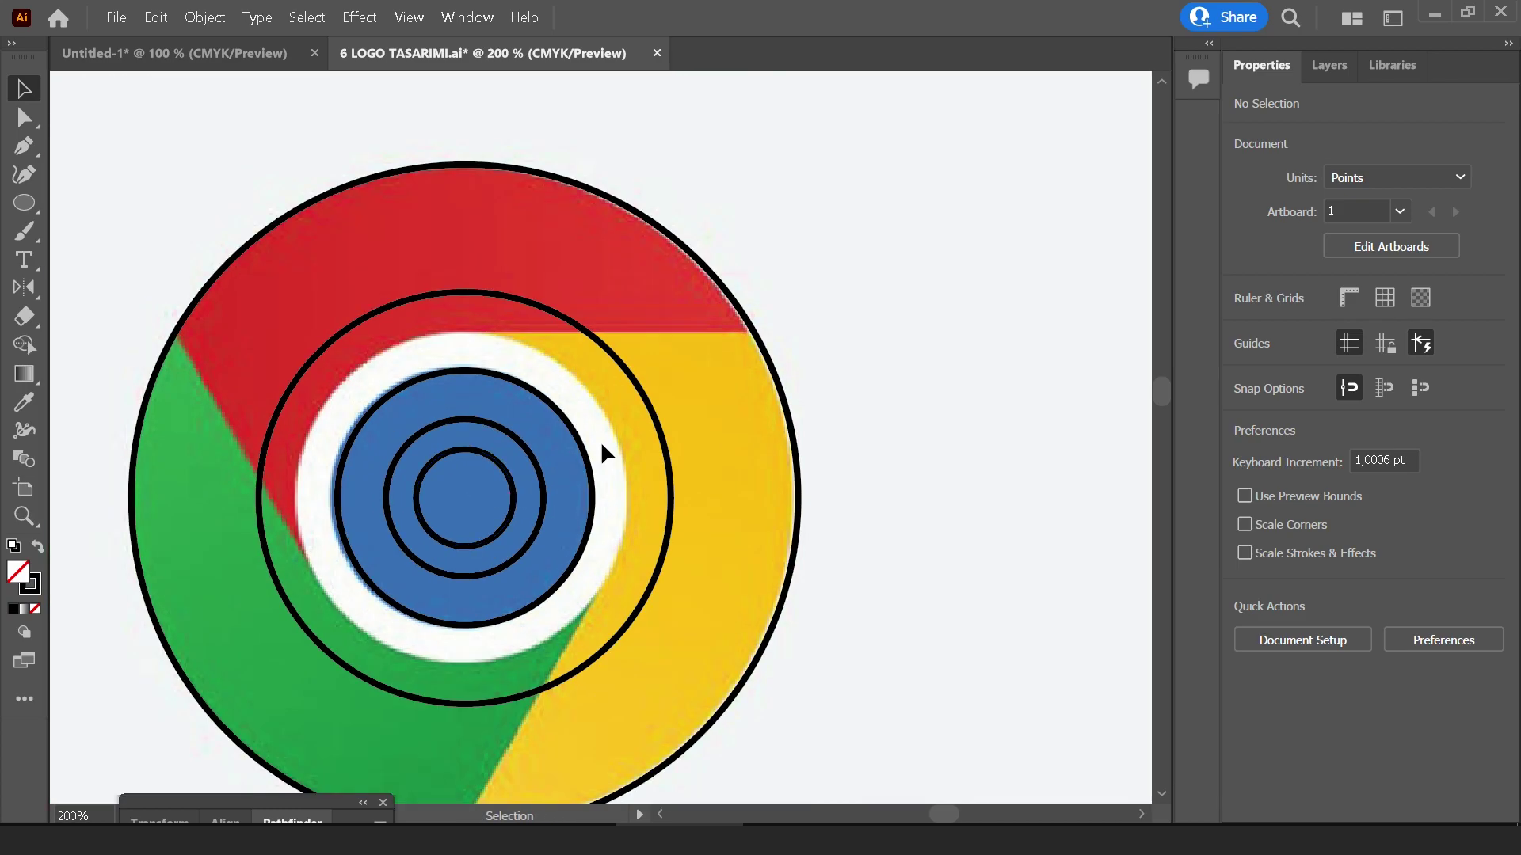
{"action": "left_click", "coordinate": [654, 424]}
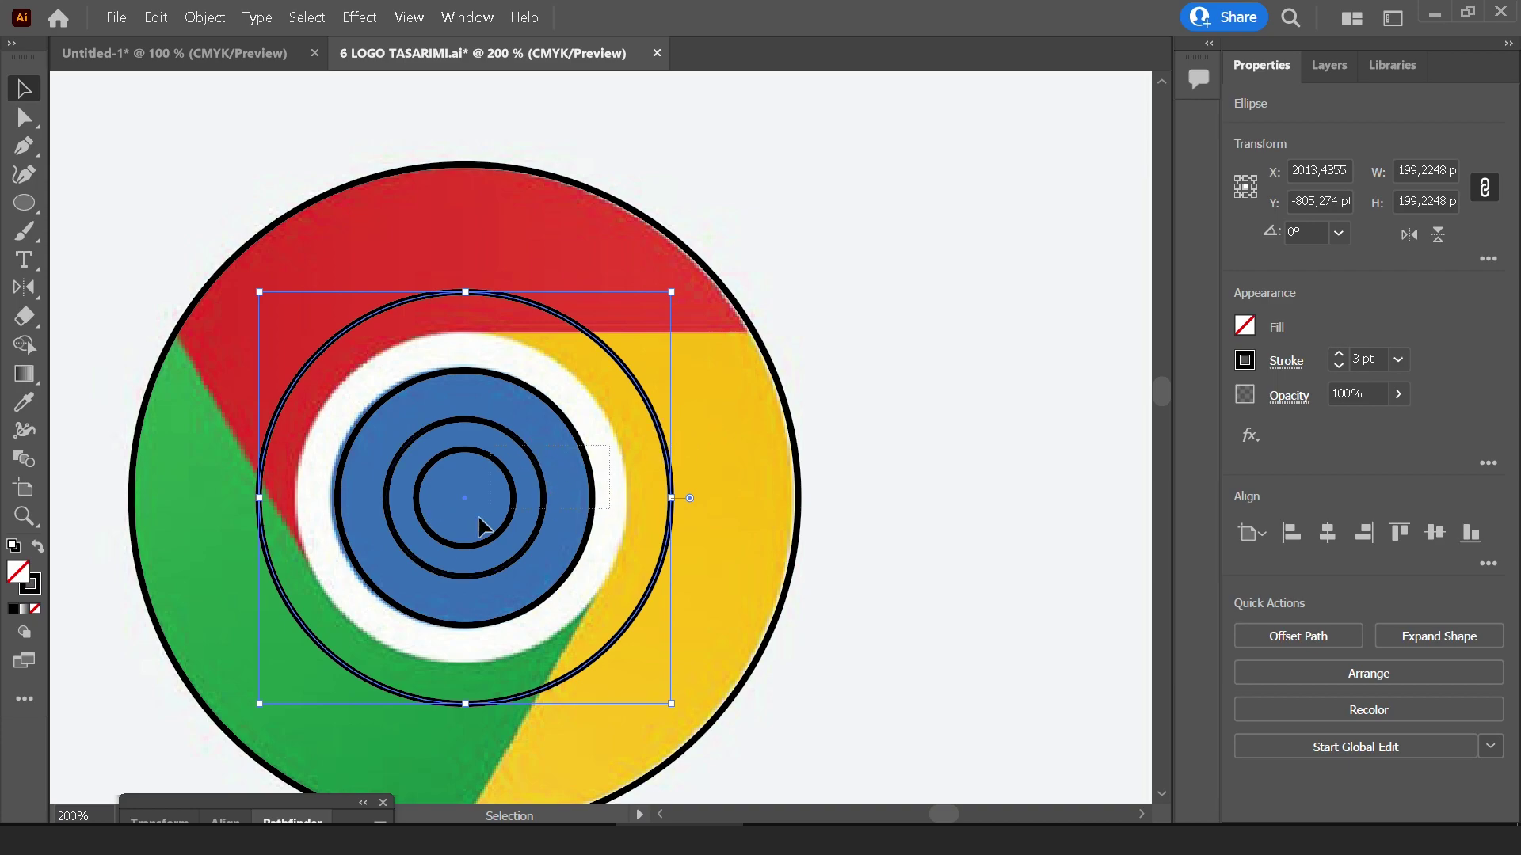
{"action": "scroll", "coordinate": [479, 527], "scroll_direction": "down", "scroll_amount": 1}
{"action": "left_click", "coordinate": [829, 441]}
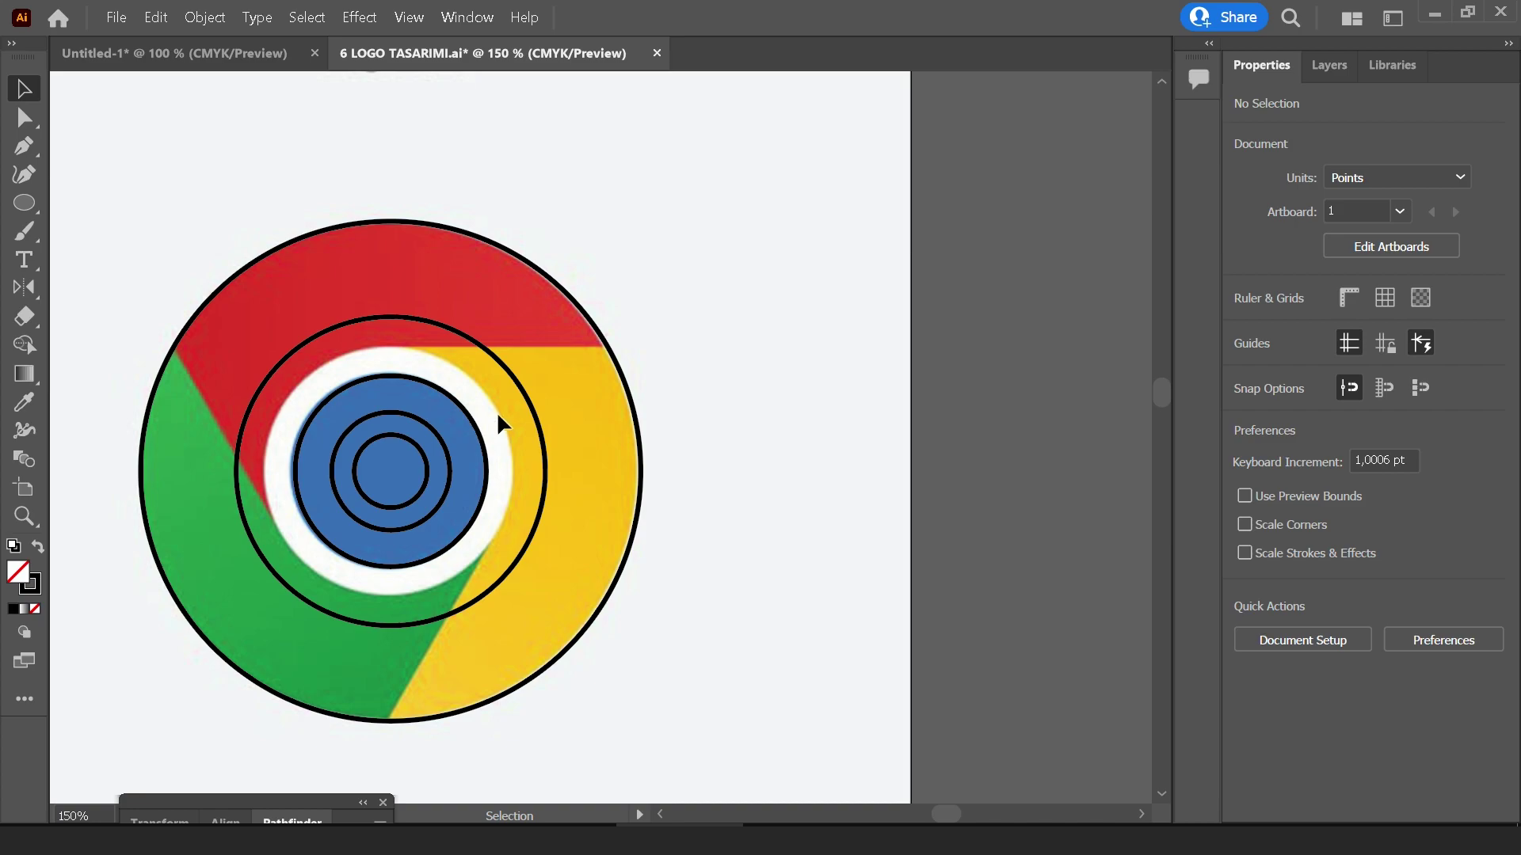
{"action": "left_click", "coordinate": [380, 472]}
{"action": "left_click", "coordinate": [477, 399]}
Delete the two small inner circles
{"action": "left_click", "coordinate": [388, 470]}
{"action": "left_click", "coordinate": [446, 464]}
{"action": "key", "text": "Delete"}
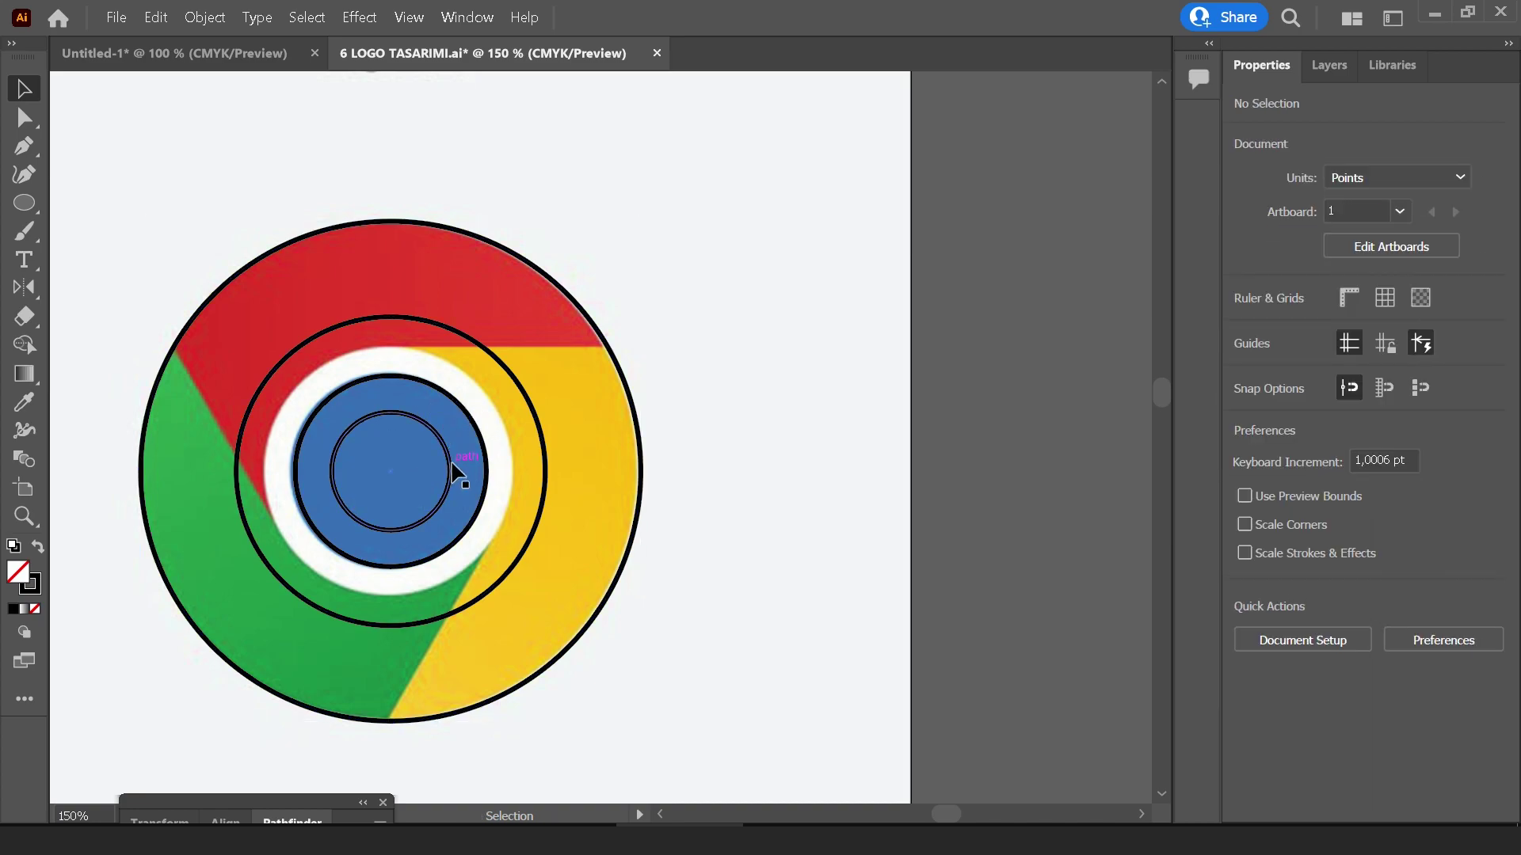
{"action": "key", "text": "Delete"}
Shrink the middle ring to about 166 pt so it hugs the white ring
{"action": "left_click", "coordinate": [541, 433]}
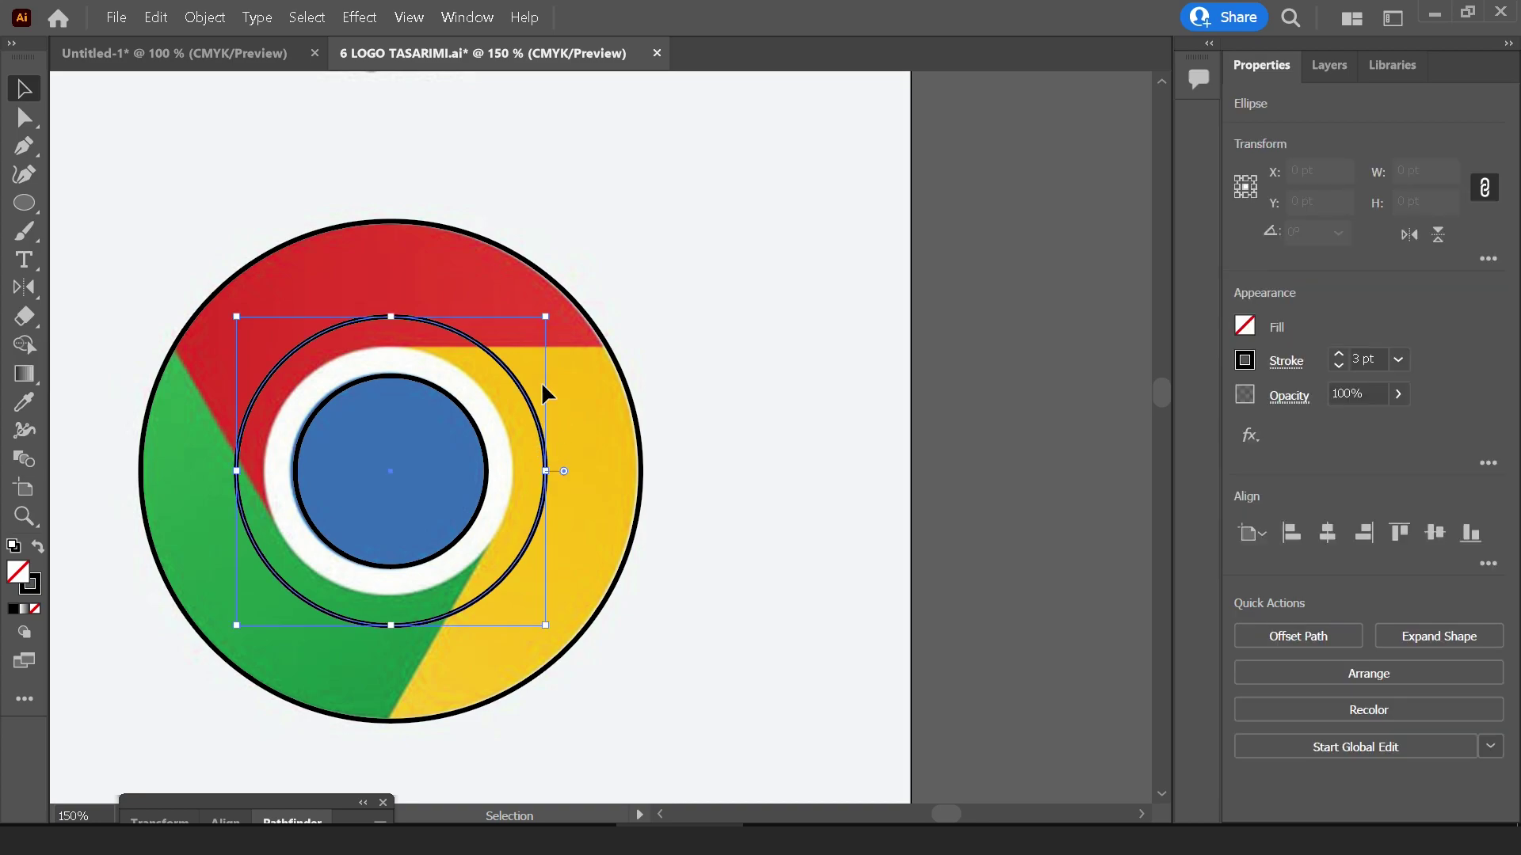
{"action": "left_click_drag", "start_coordinate": [544, 316], "coordinate": [522, 329]}
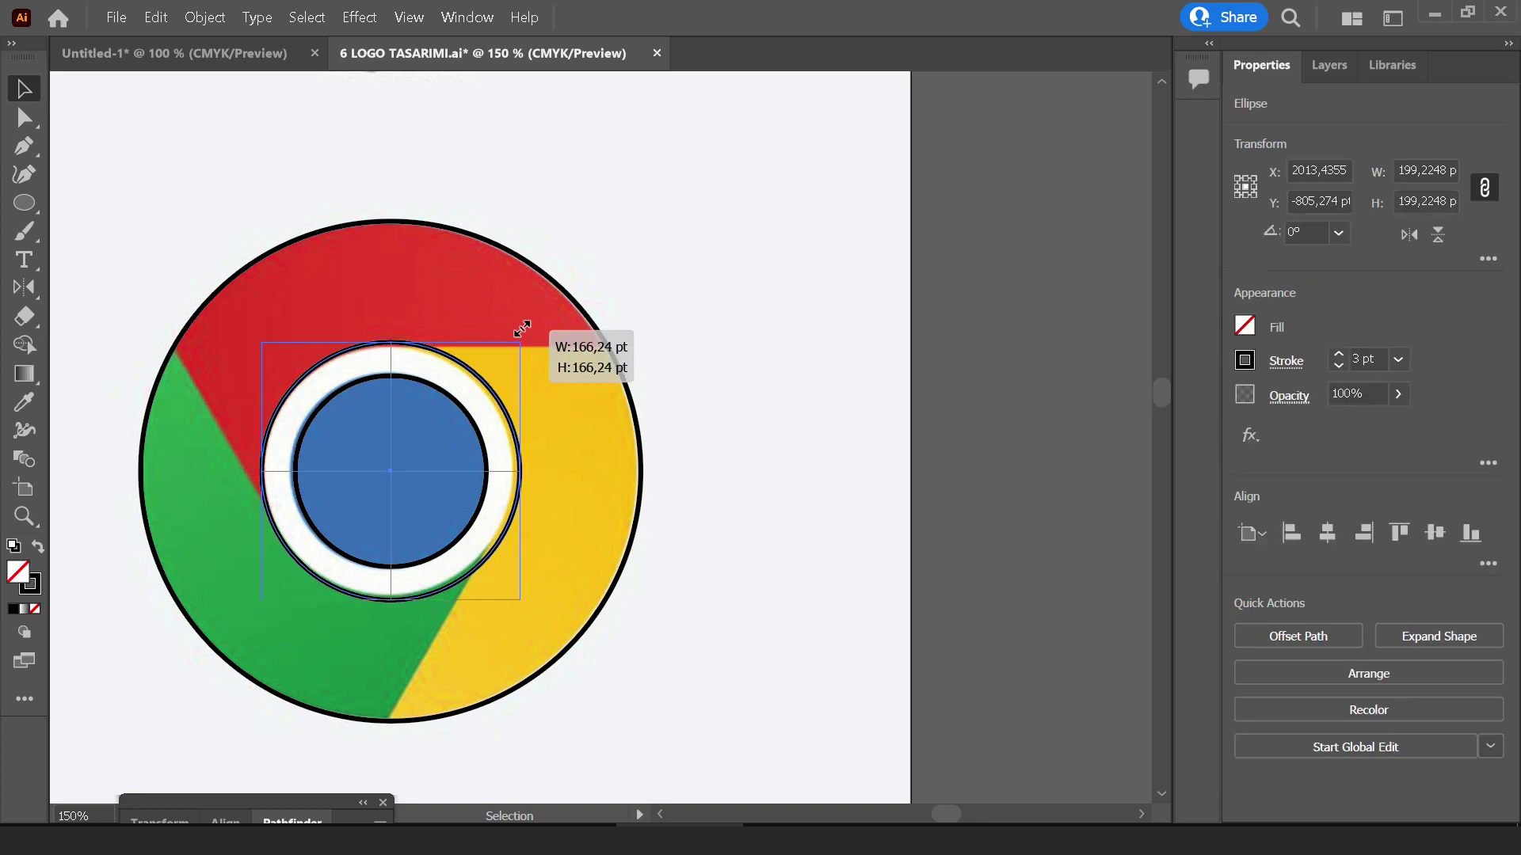
{"action": "left_click", "coordinate": [600, 331], "text": "shift"}
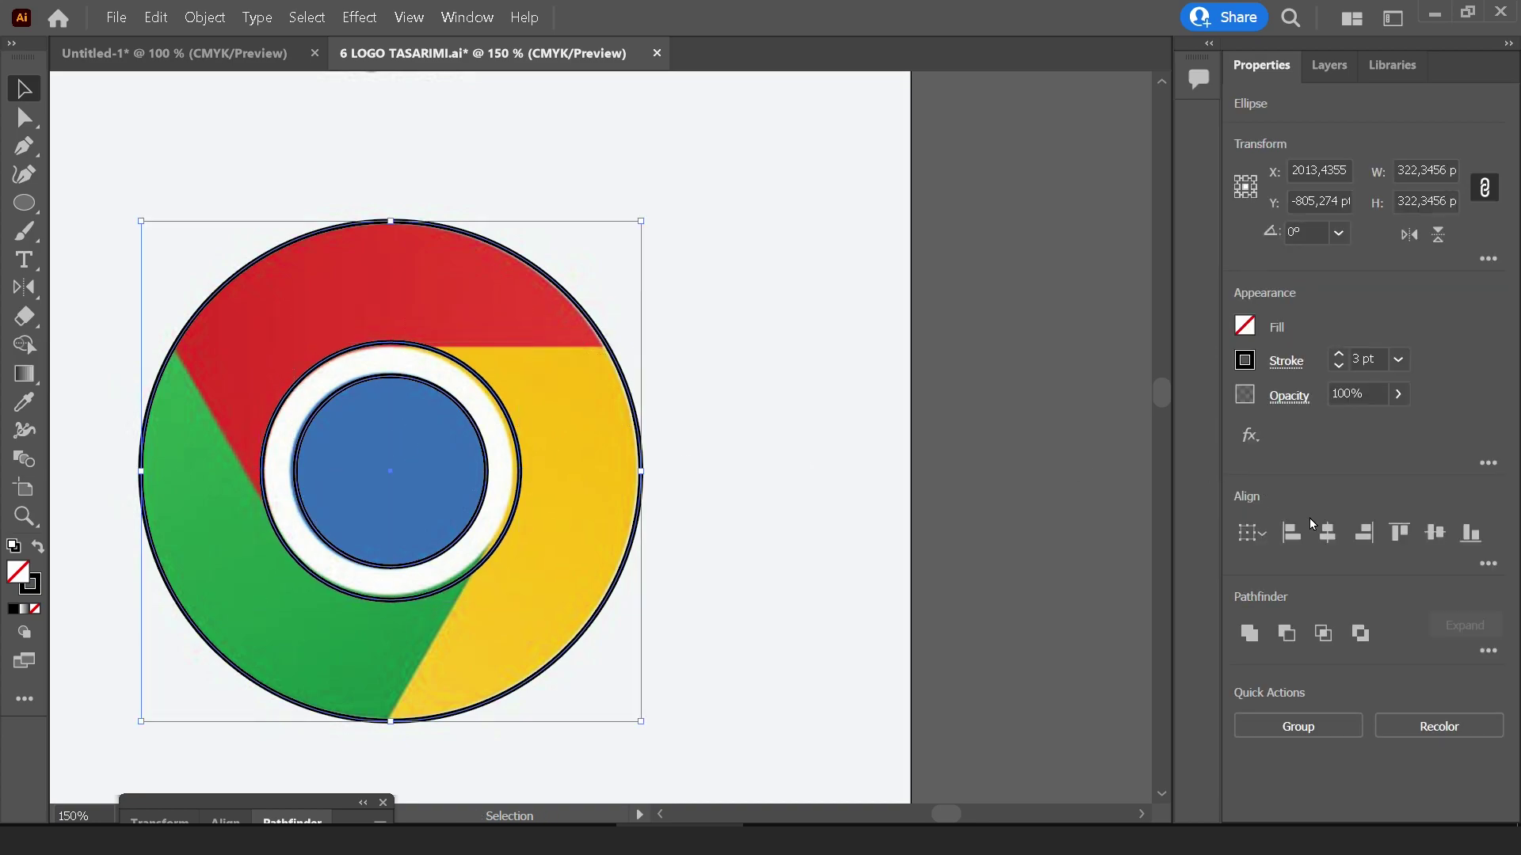
{"action": "left_click", "coordinate": [767, 406]}
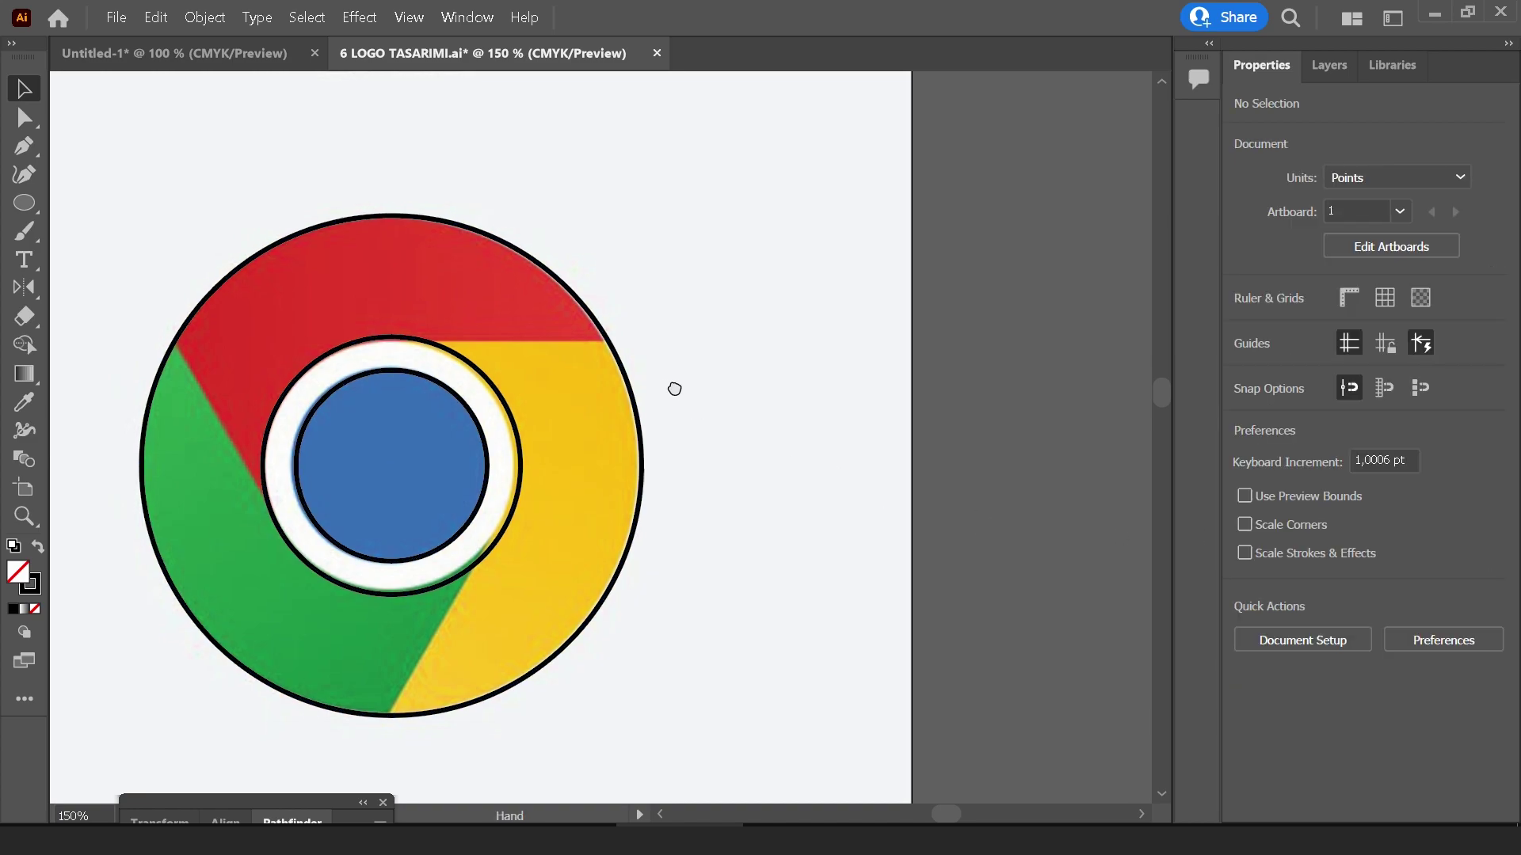
{"action": "left_click_drag", "start_coordinate": [674, 389], "coordinate": [682, 377]}
{"action": "scroll", "coordinate": [526, 350], "scroll_direction": "up", "scroll_amount": 1}
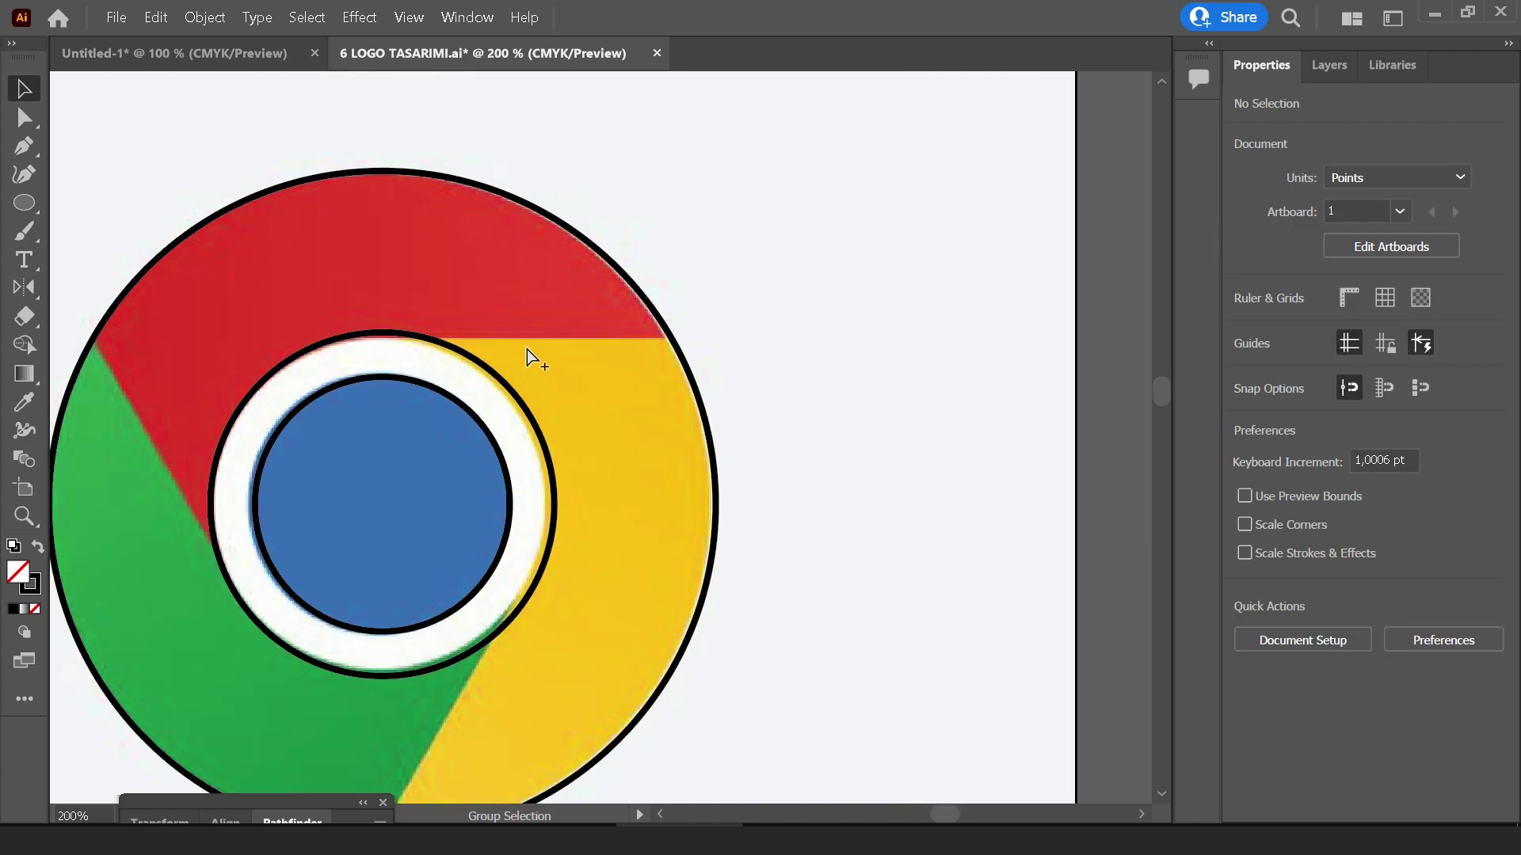
Draw a horizontal line across the Chrome logo with the Line Segment tool
{"action": "left_click", "coordinate": [25, 154]}
{"action": "left_click", "coordinate": [31, 203]}
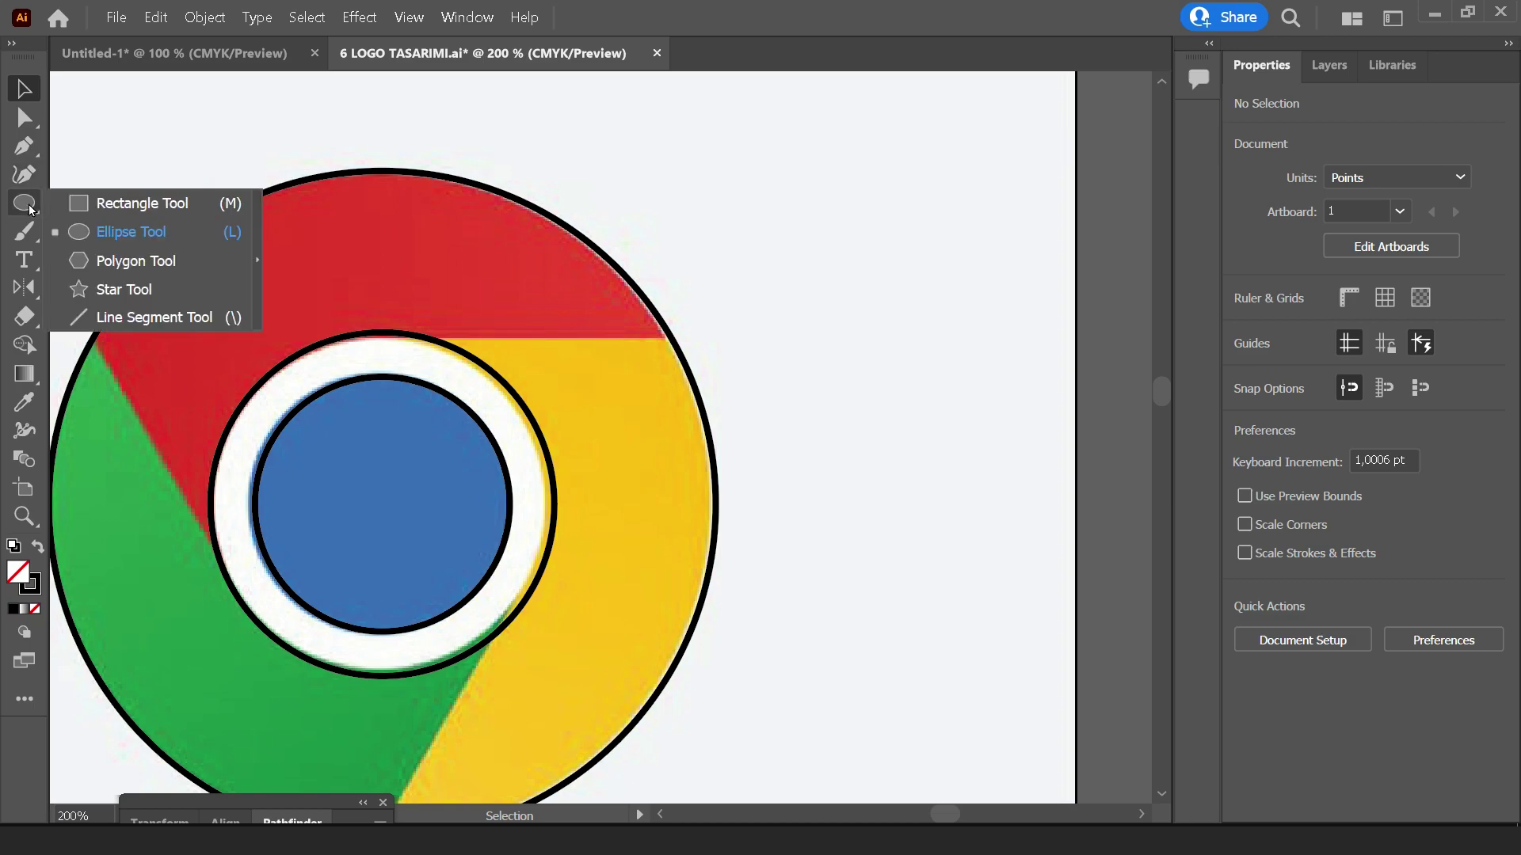
{"action": "left_click", "coordinate": [159, 320]}
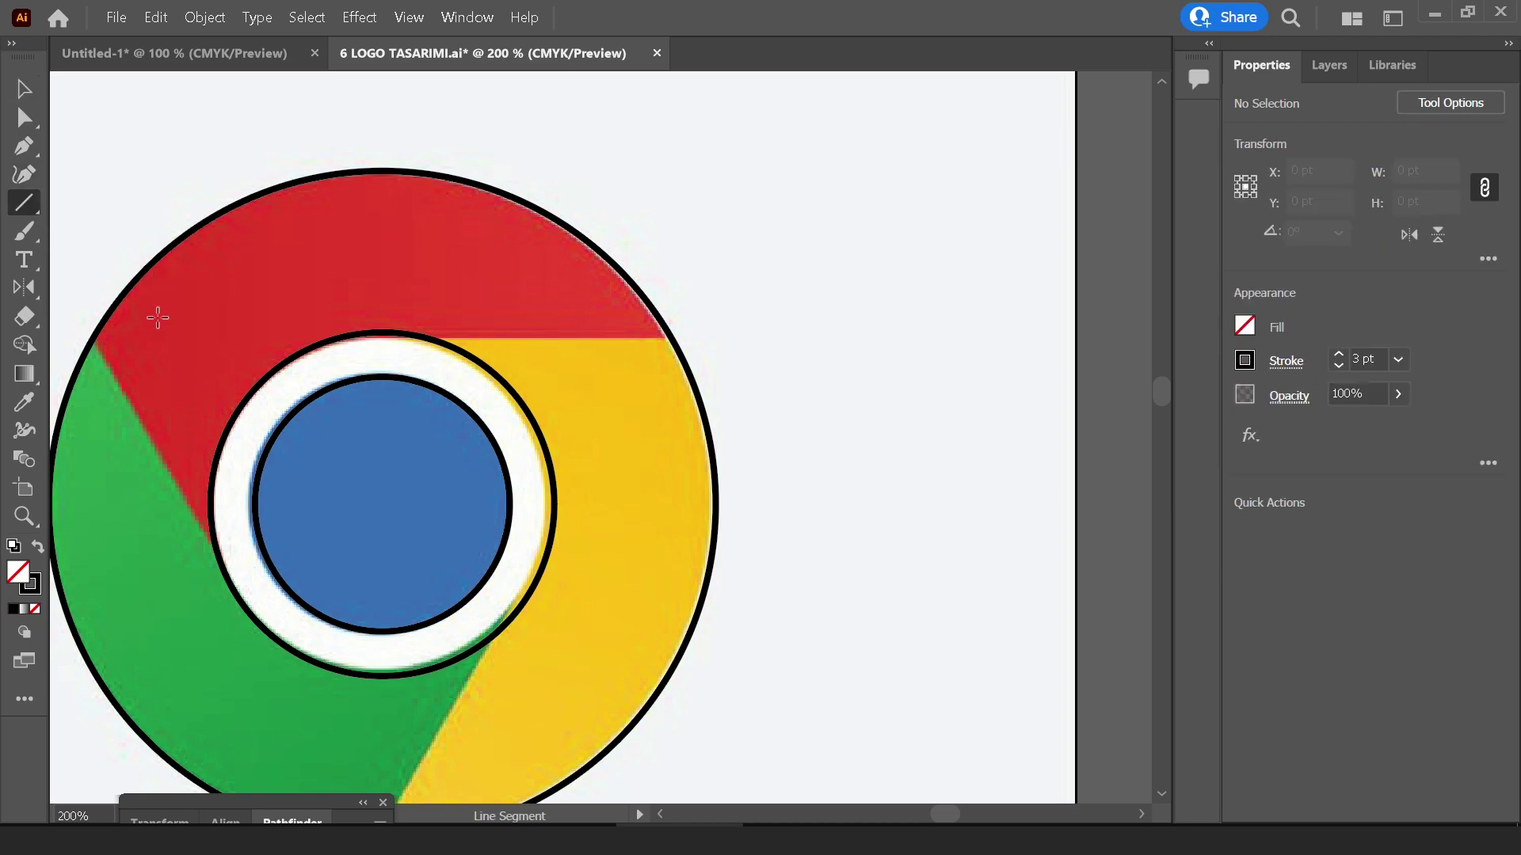
{"action": "scroll", "coordinate": [465, 374], "scroll_direction": "up", "scroll_amount": 1}
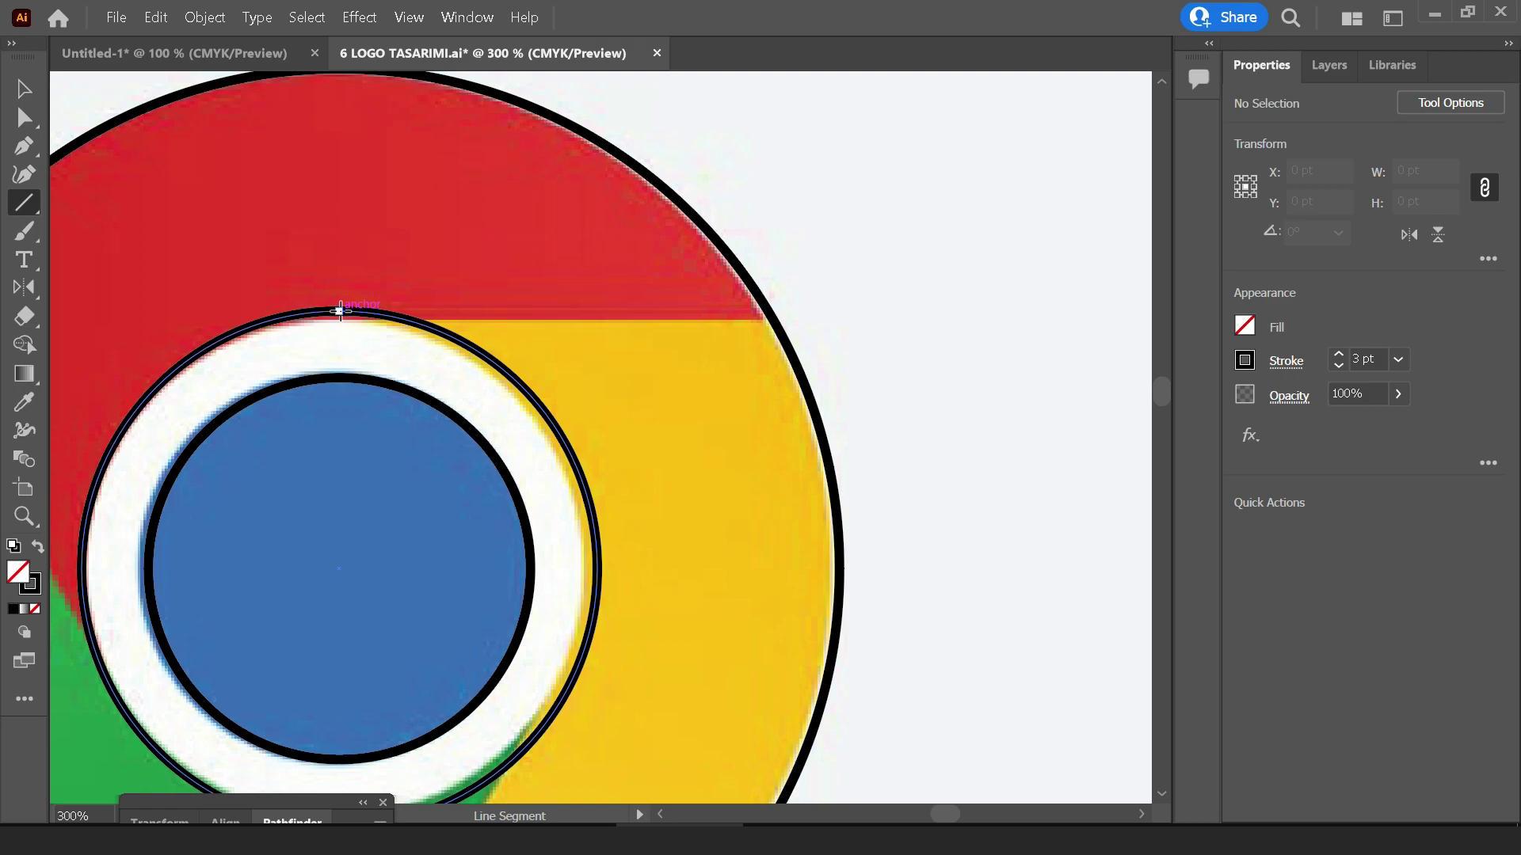
{"action": "left_click_drag", "start_coordinate": [340, 311], "coordinate": [975, 311]}
{"action": "key", "text": "ctrl+minus"}
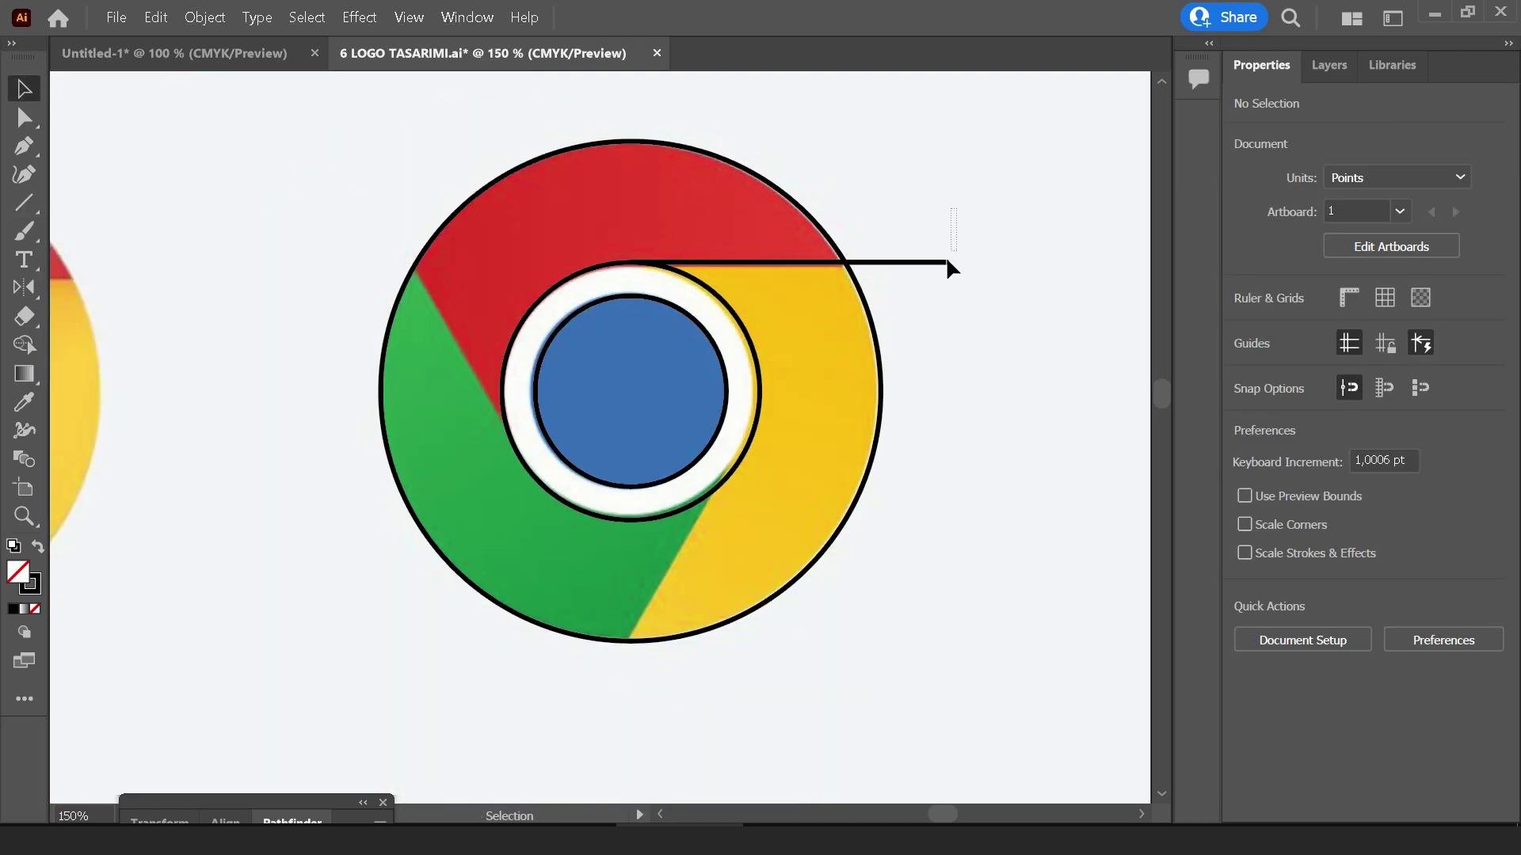
{"action": "left_click", "coordinate": [947, 262]}
{"action": "scroll", "coordinate": [916, 330], "scroll_direction": "up", "scroll_amount": 1}
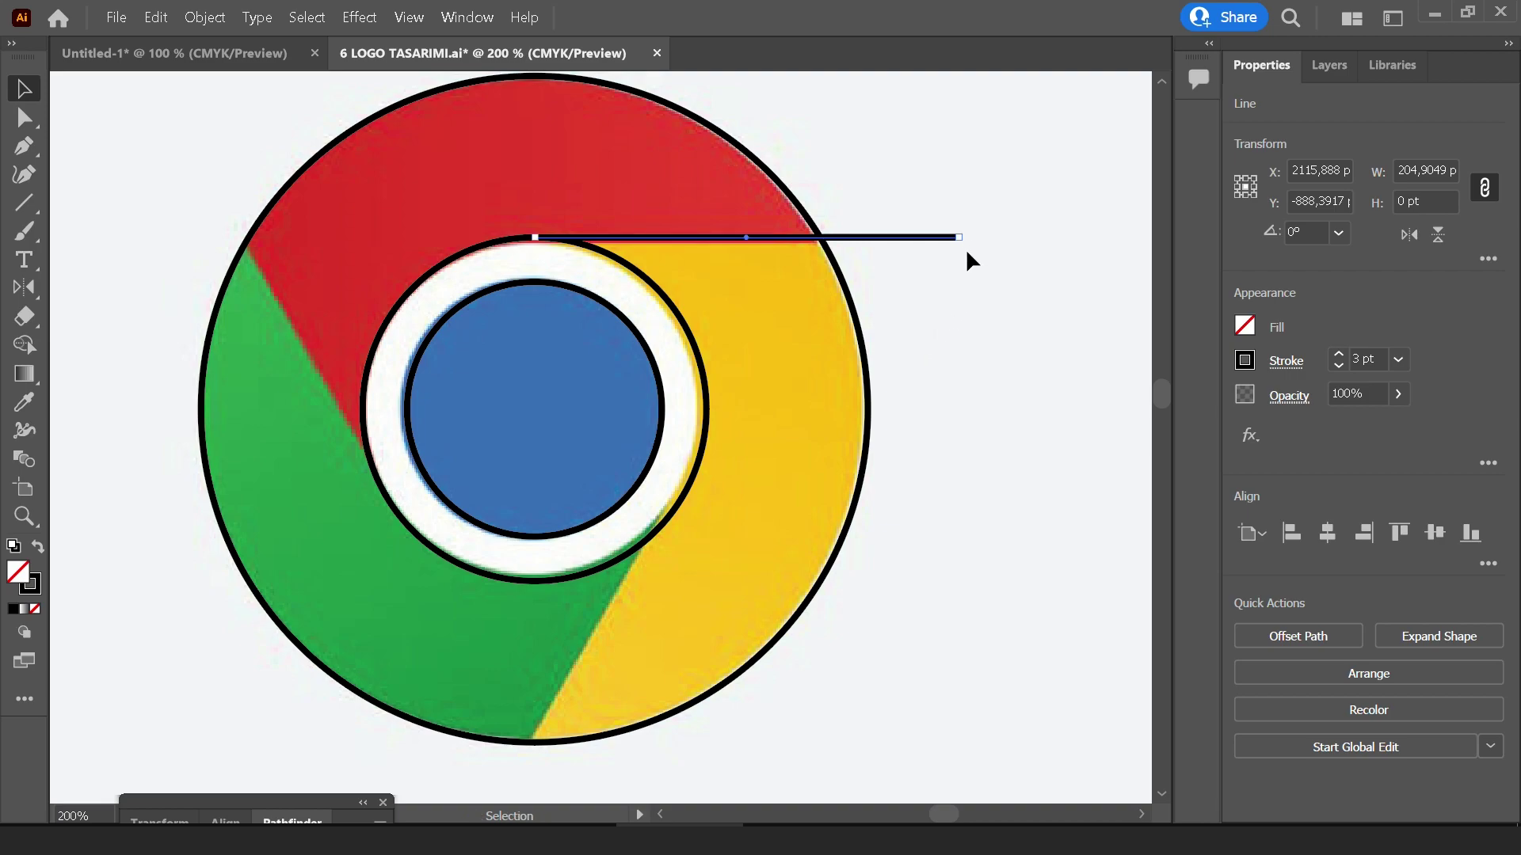
Rotate and place lines at 240° and 120° onto the yellow–green and red–green boundaries
{"action": "left_click_drag", "start_coordinate": [968, 246], "coordinate": [785, 512]}
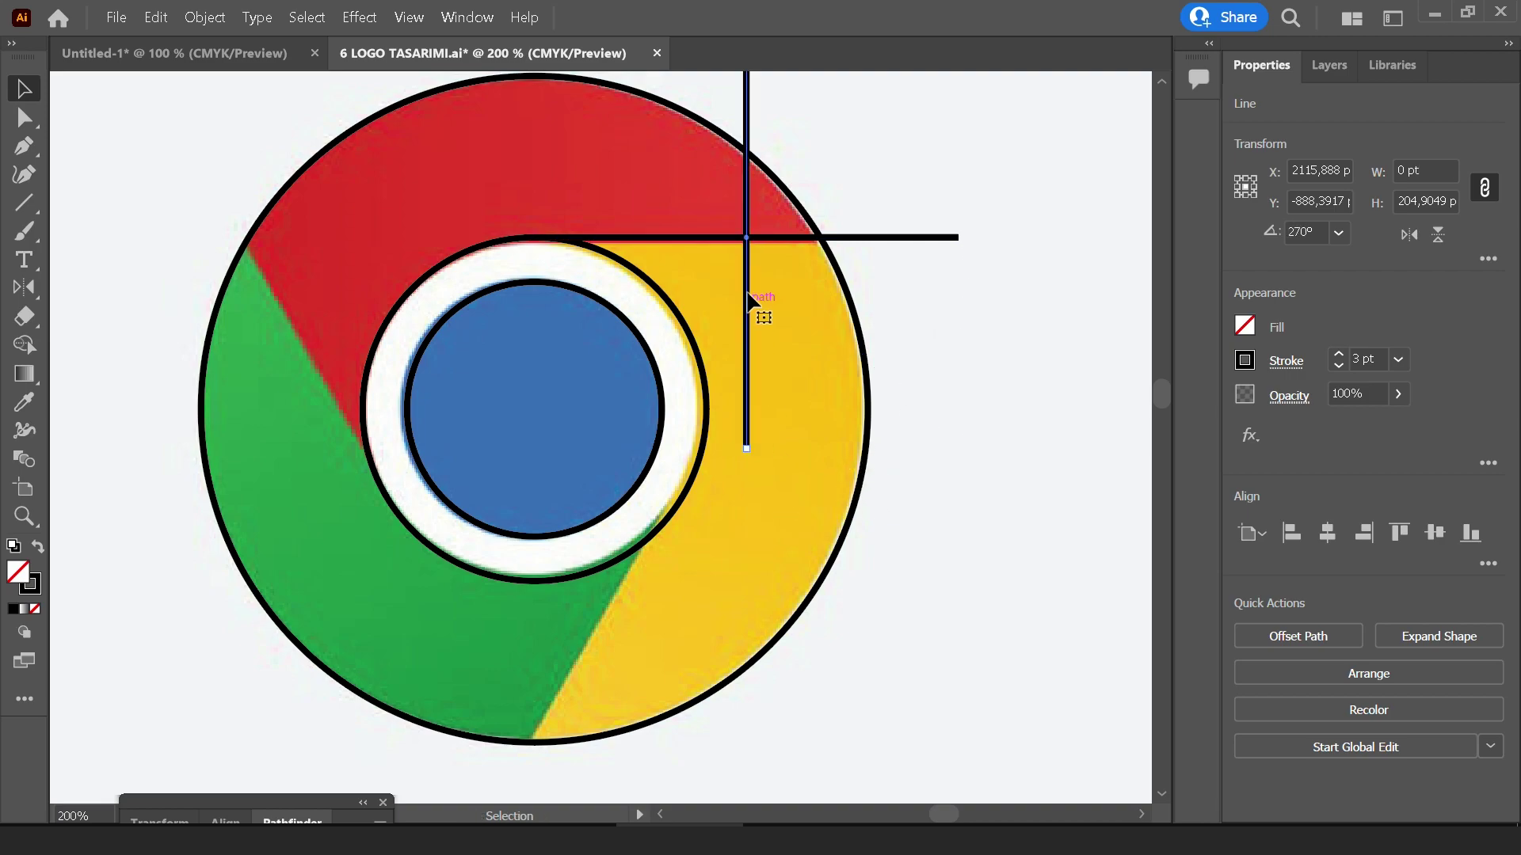
{"action": "mouse_move", "coordinate": [754, 299]}
{"action": "left_mouse_down"}
{"action": "mouse_move", "coordinate": [644, 579]}
{"action": "mouse_move", "coordinate": [645, 512]}
{"action": "left_mouse_up"}
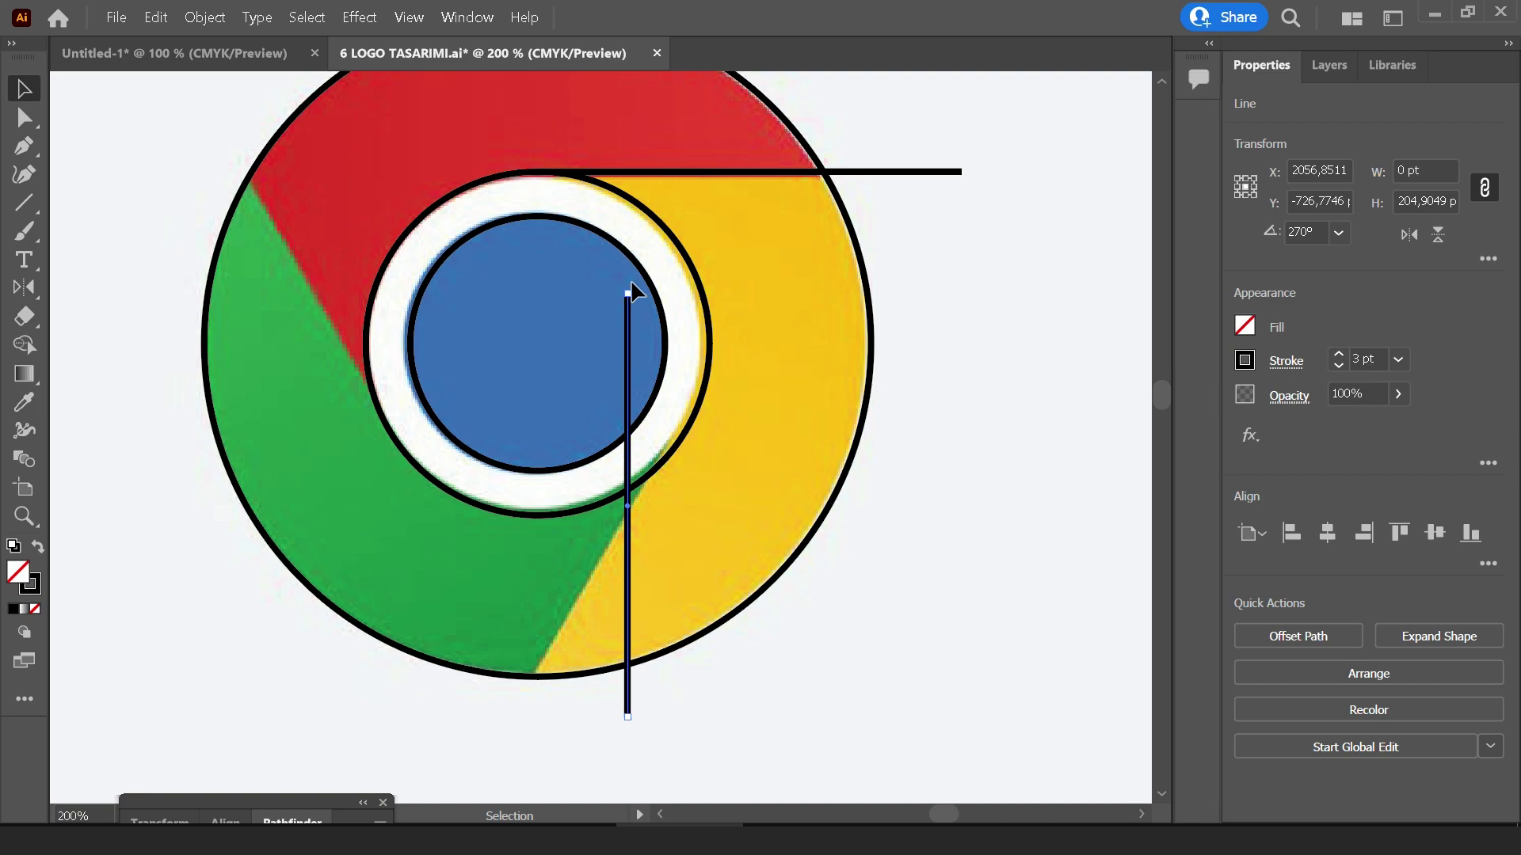
{"action": "left_click_drag", "start_coordinate": [628, 287], "coordinate": [723, 333]}
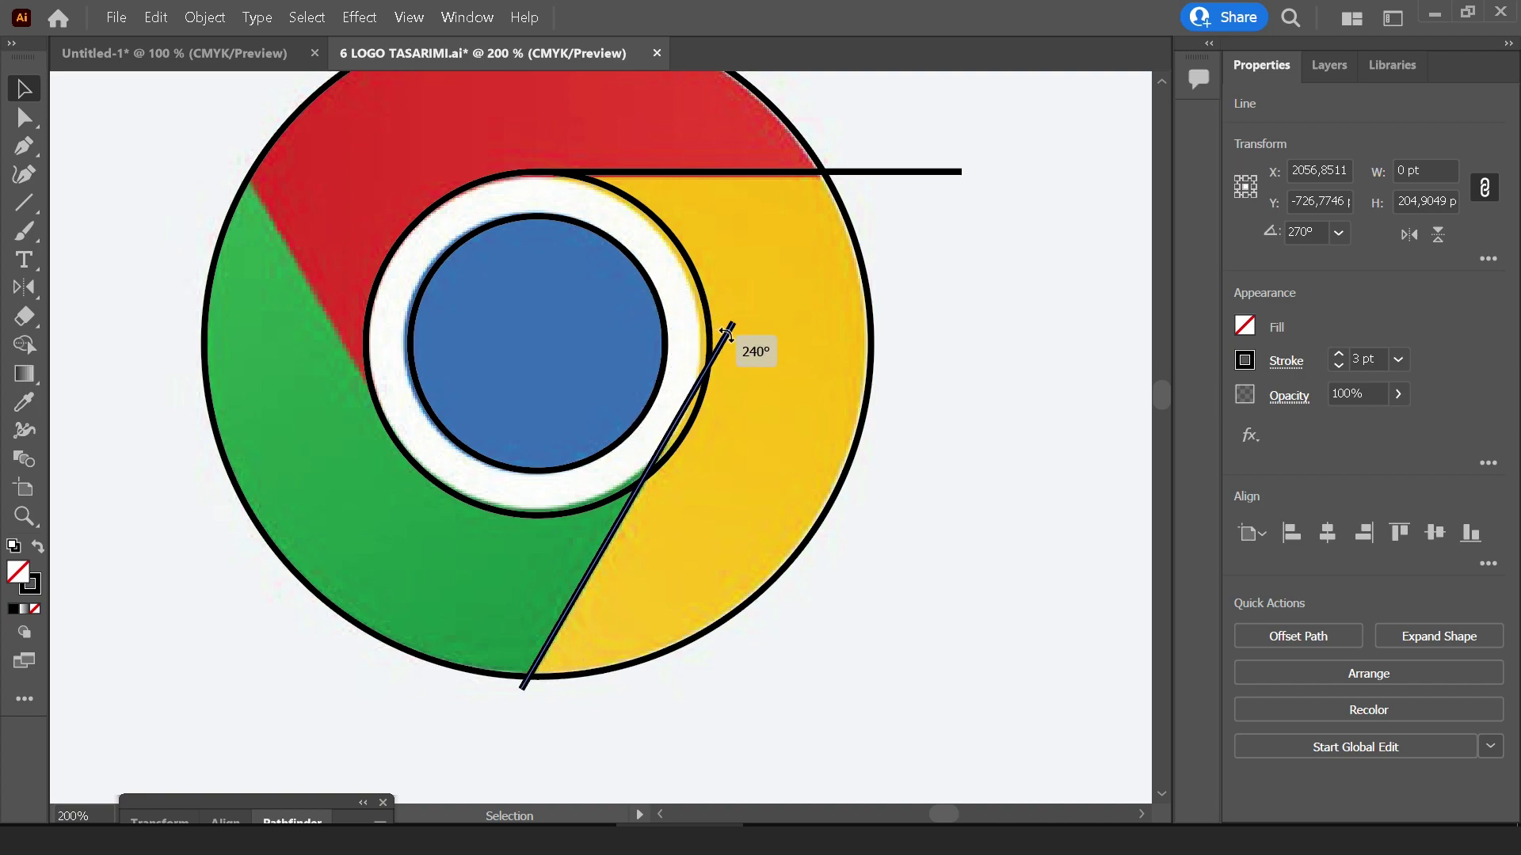
{"action": "mouse_move", "coordinate": [631, 505]}
{"action": "left_mouse_down"}
{"action": "mouse_move", "coordinate": [620, 538]}
{"action": "mouse_move", "coordinate": [321, 250]}
{"action": "mouse_move", "coordinate": [378, 394]}
{"action": "left_mouse_up"}
{"action": "left_click_drag", "start_coordinate": [463, 250], "coordinate": [436, 583]}
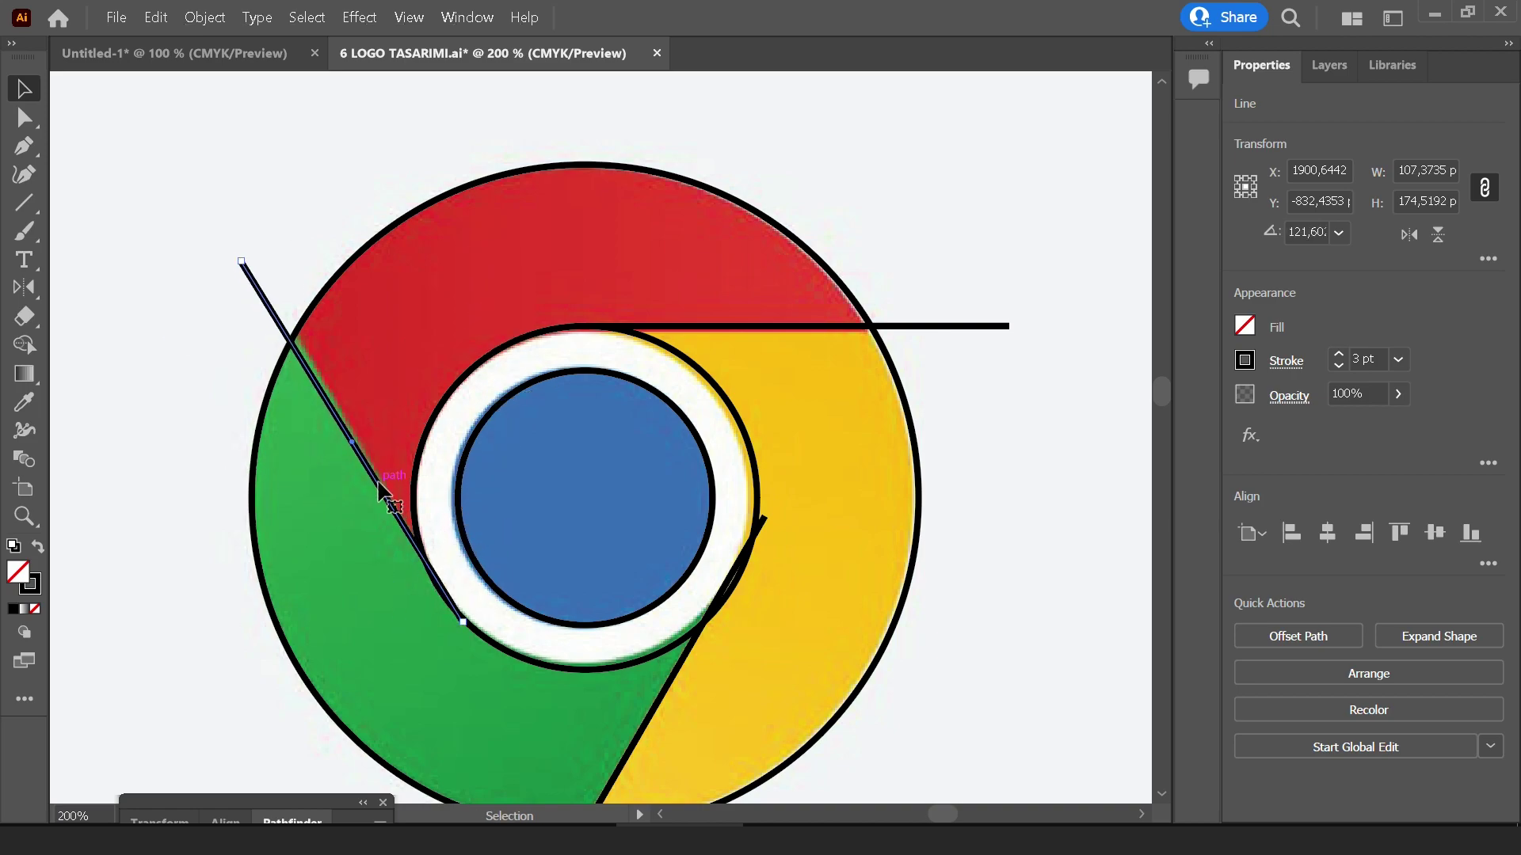
{"action": "left_click_drag", "start_coordinate": [379, 491], "coordinate": [379, 487]}
{"action": "scroll", "coordinate": [295, 298], "scroll_direction": "up", "scroll_amount": 2}
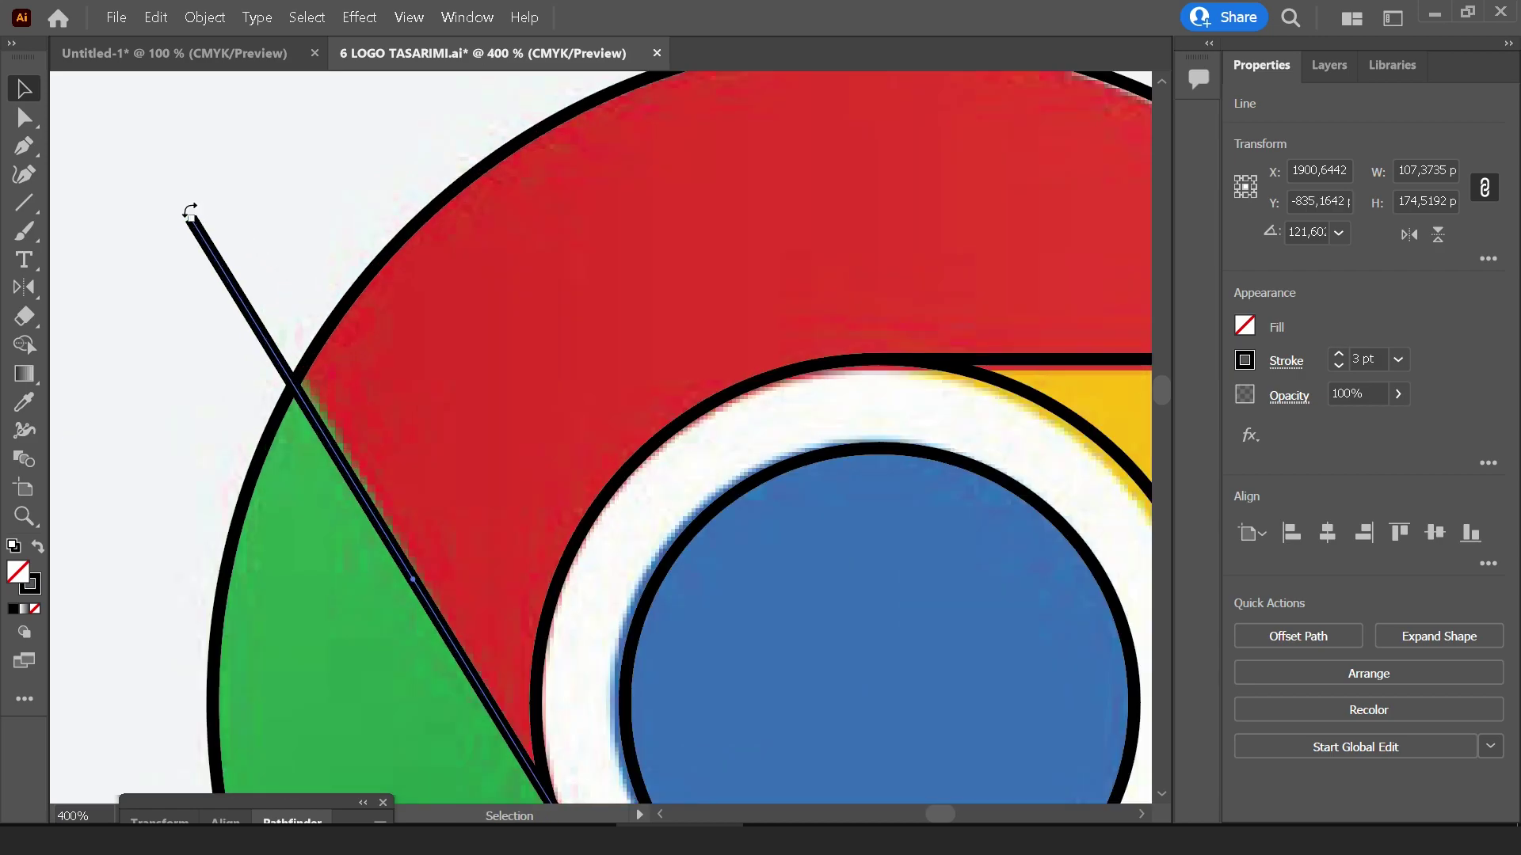
{"action": "left_click_drag", "start_coordinate": [190, 212], "coordinate": [198, 209]}
{"action": "scroll", "coordinate": [309, 329], "scroll_direction": "down", "scroll_amount": 4}
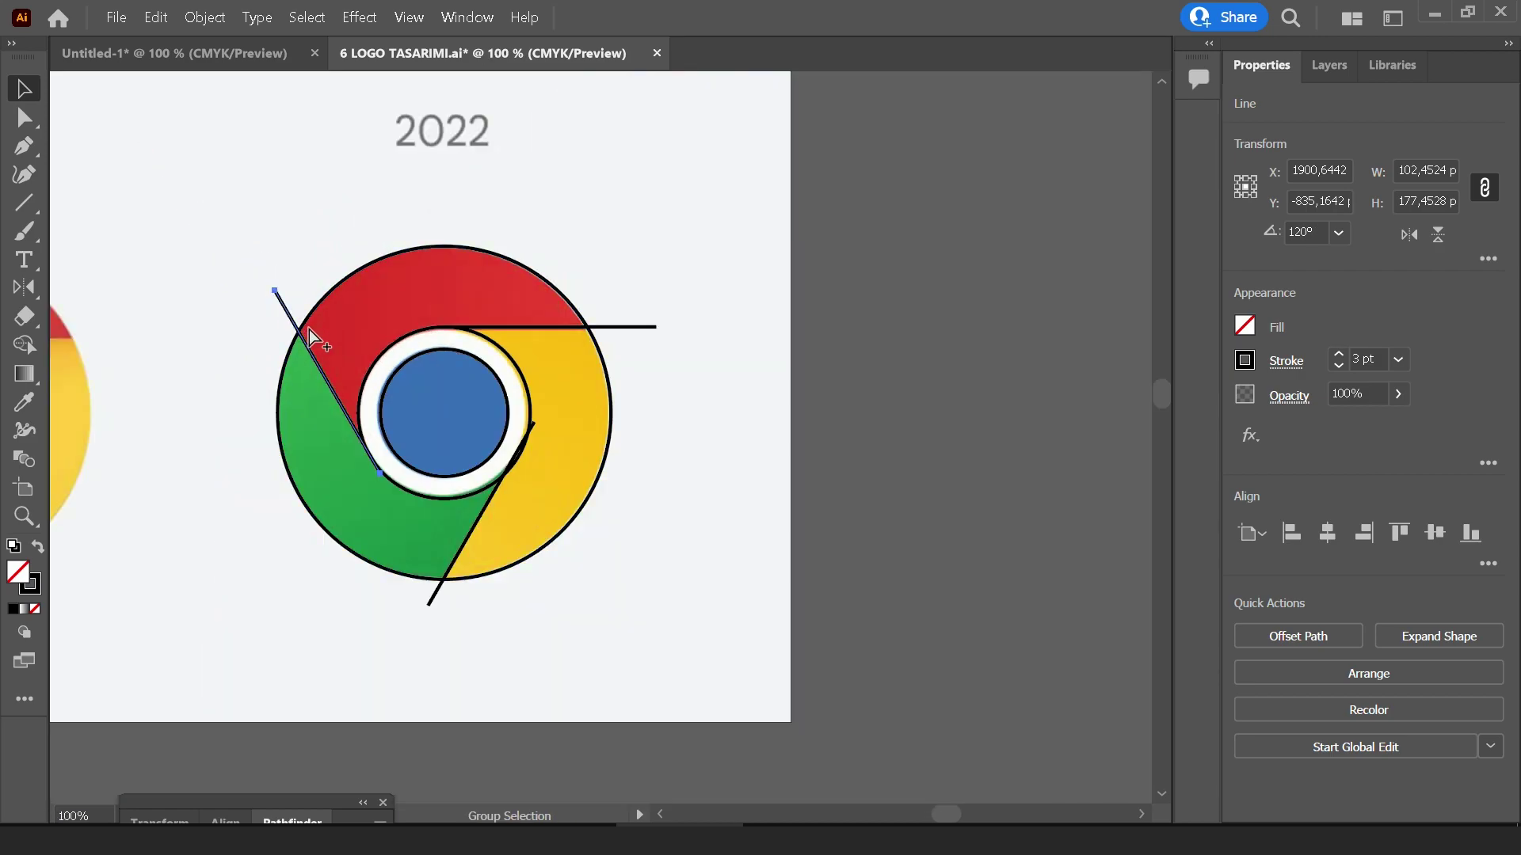
Move the Chrome outline paths off the artboard, clear of the reference image
{"action": "left_click", "coordinate": [573, 238]}
{"action": "left_click_drag", "start_coordinate": [639, 197], "coordinate": [622, 285]}
{"action": "left_click", "coordinate": [566, 582]}
{"action": "left_click_drag", "start_coordinate": [560, 587], "coordinate": [227, 507]}
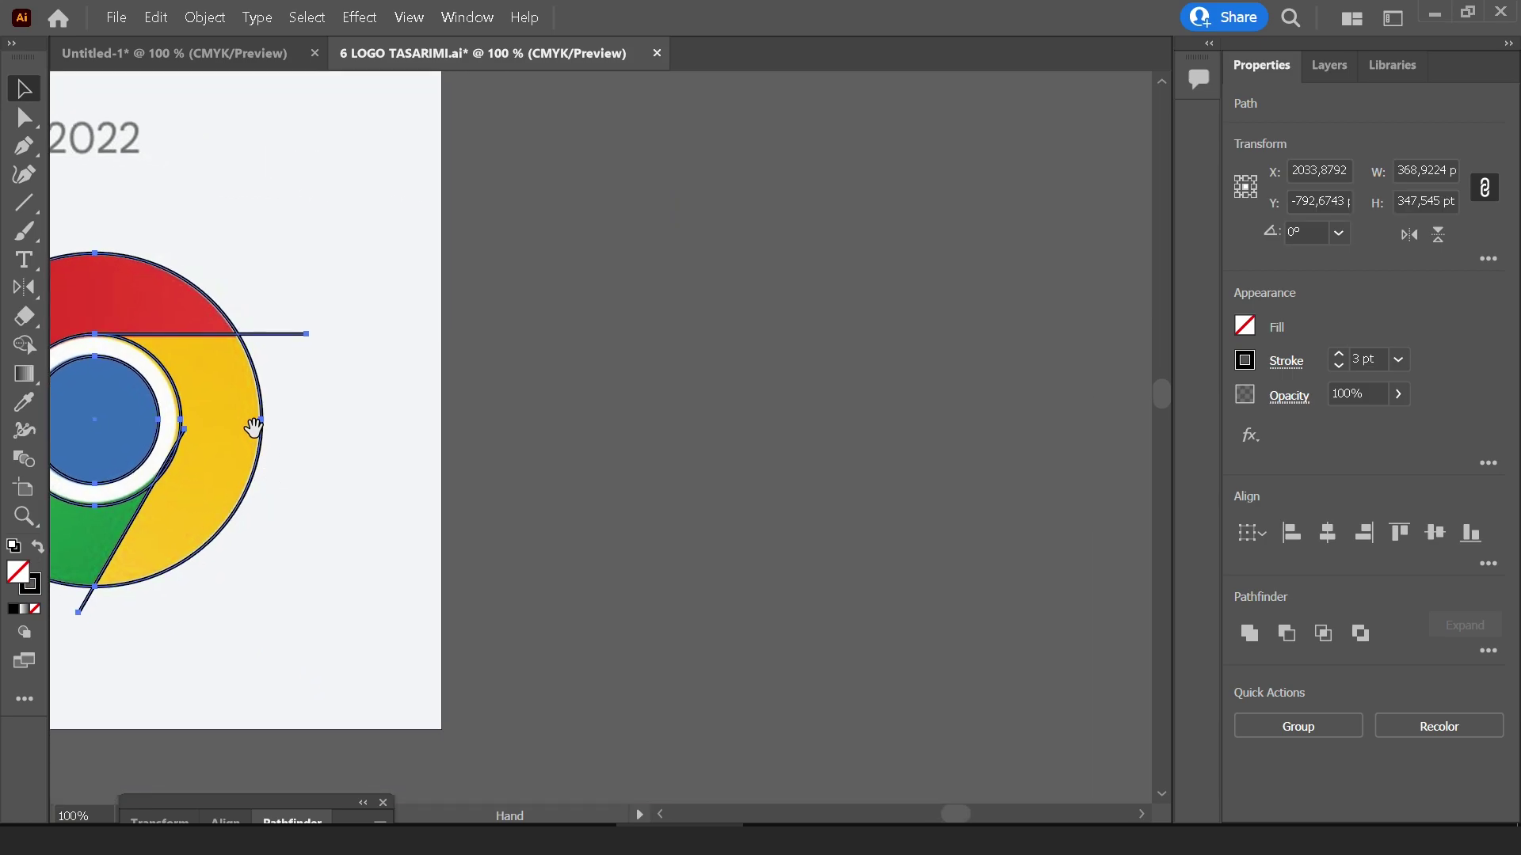
{"action": "left_click_drag", "start_coordinate": [180, 393], "coordinate": [879, 428]}
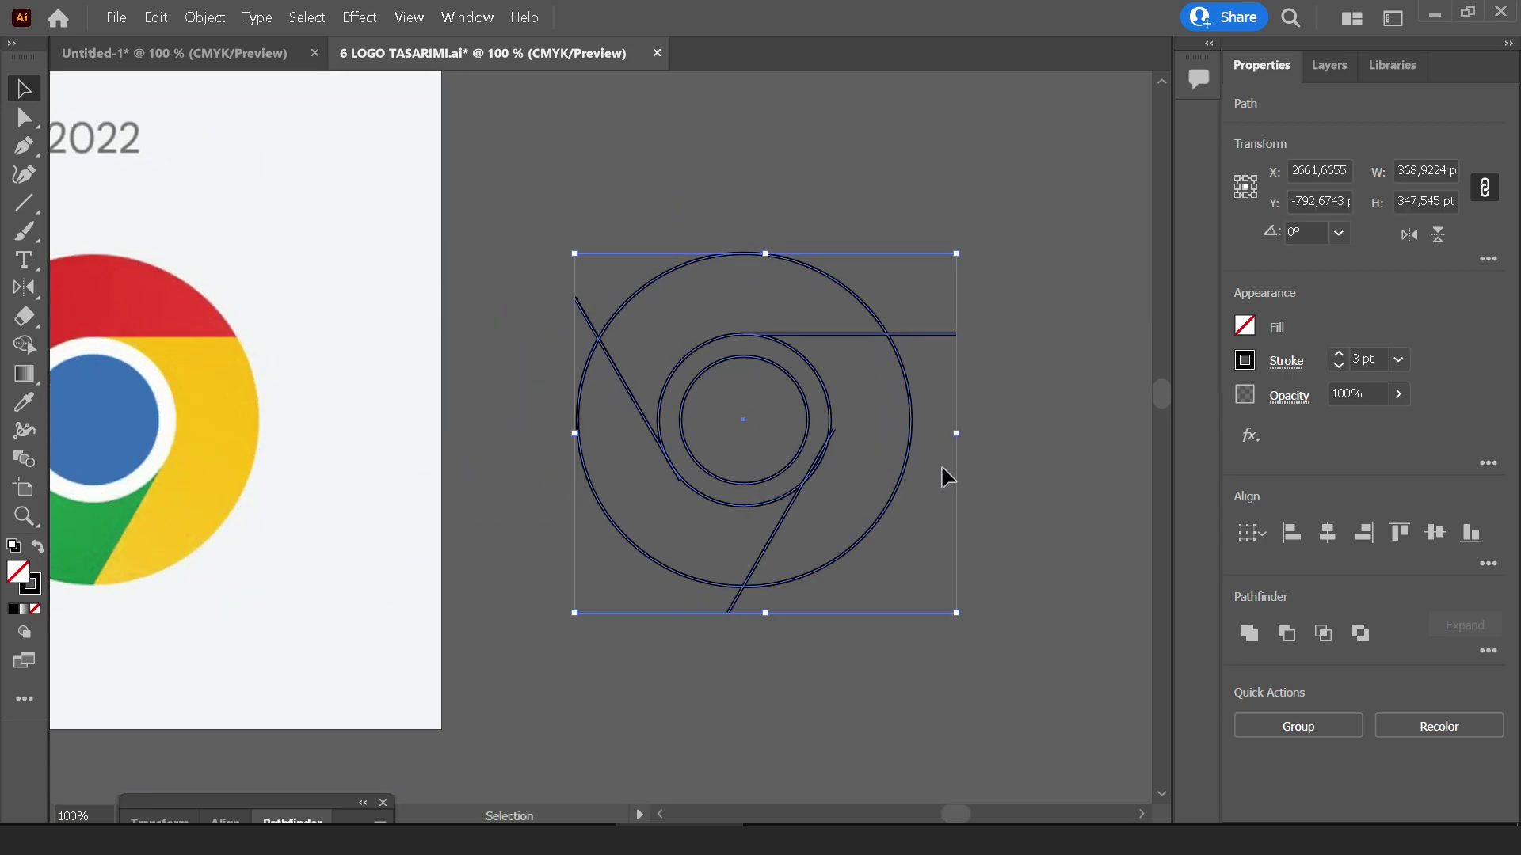
{"action": "left_click", "coordinate": [968, 265]}
Use Shape Builder on all outline paths to split the Chrome circles and lines into regions
{"action": "key", "text": "ctrl+a"}
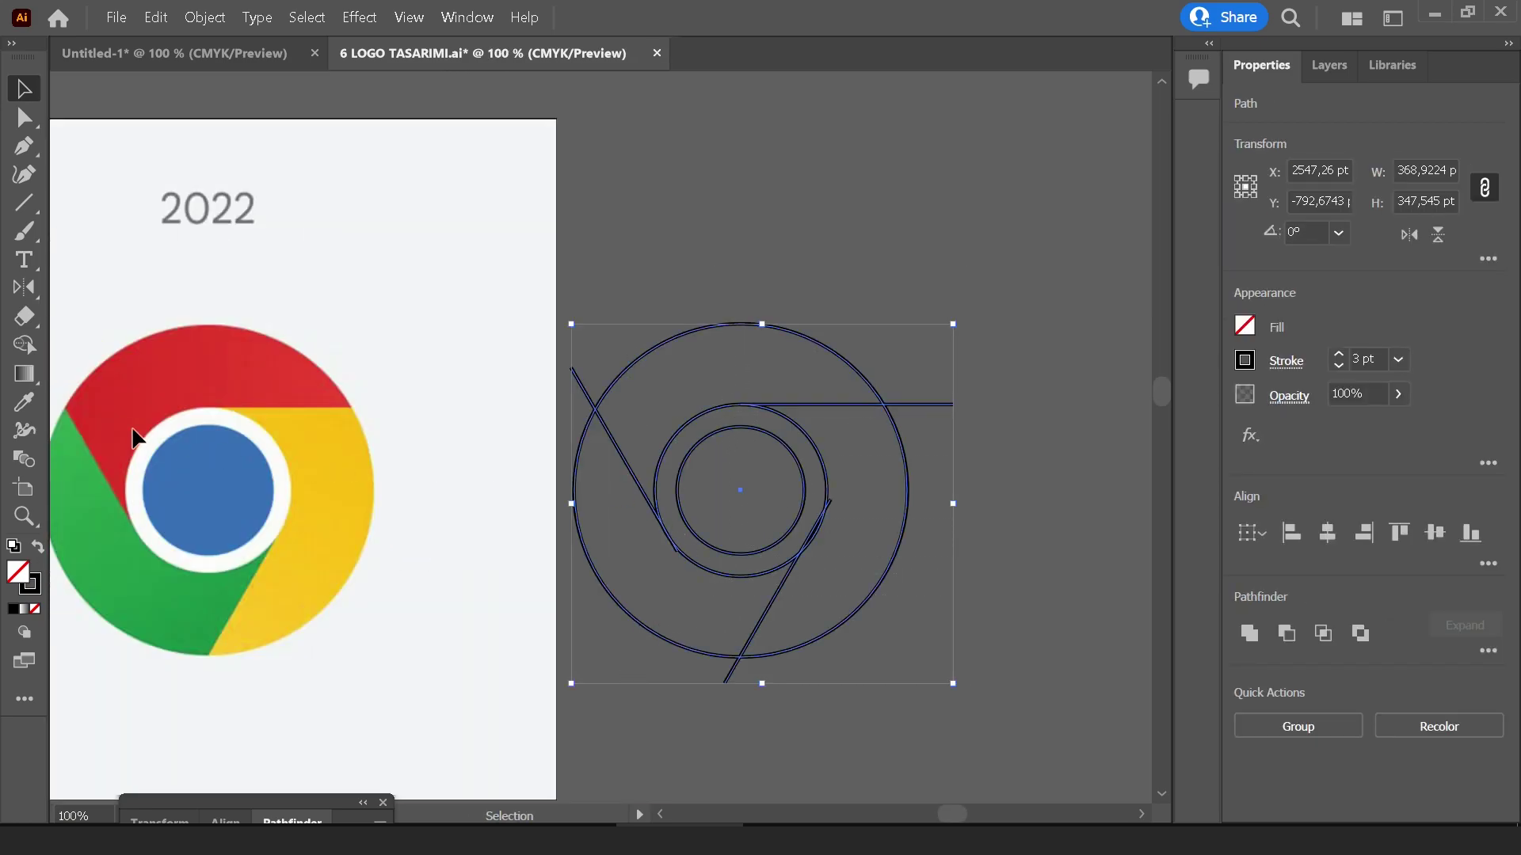
{"action": "left_click", "coordinate": [38, 357]}
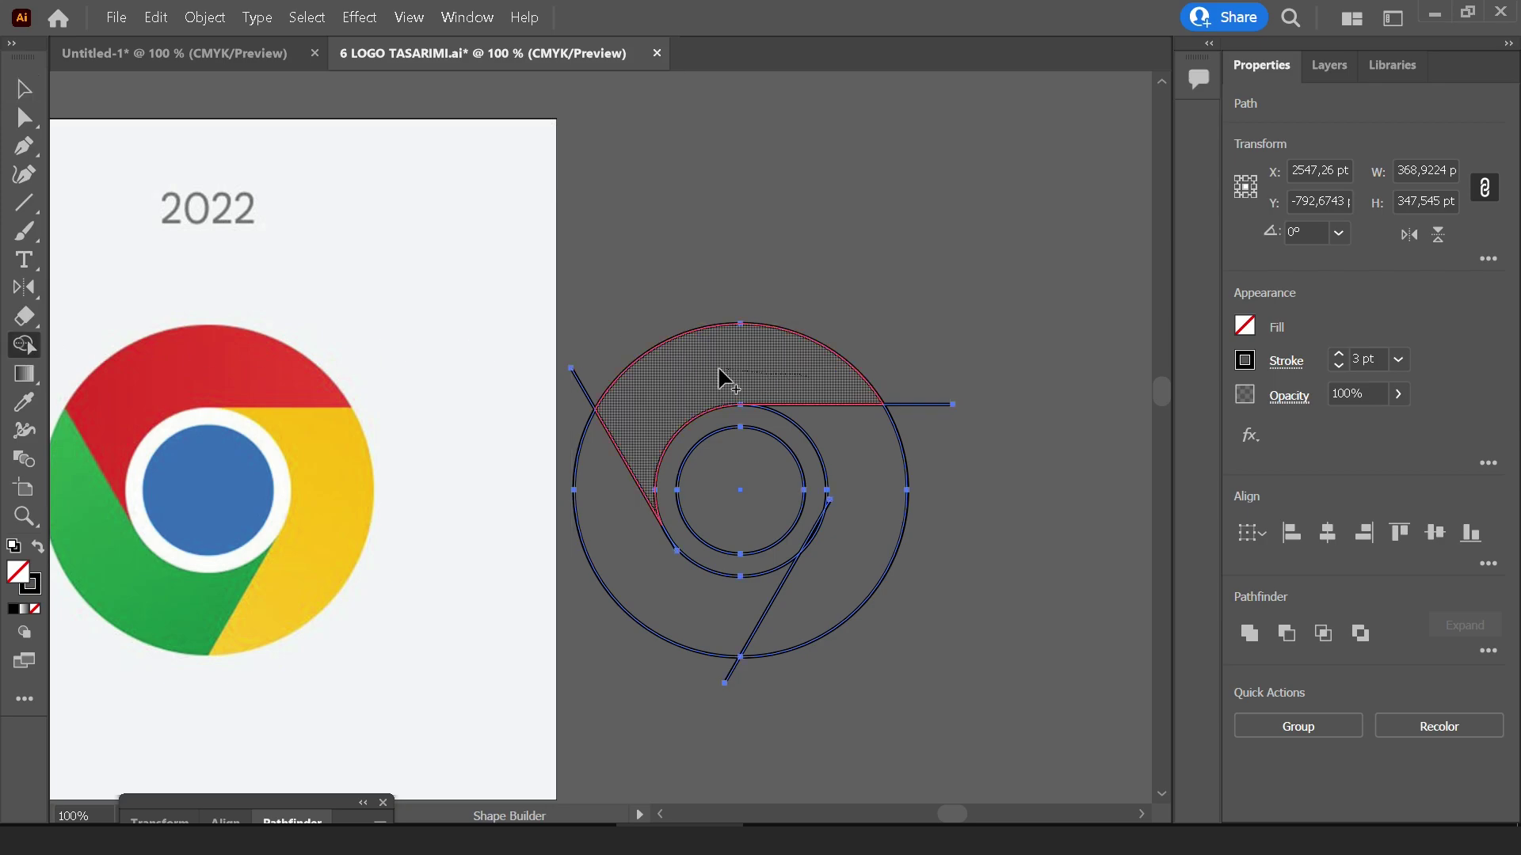
{"action": "left_click", "coordinate": [863, 530]}
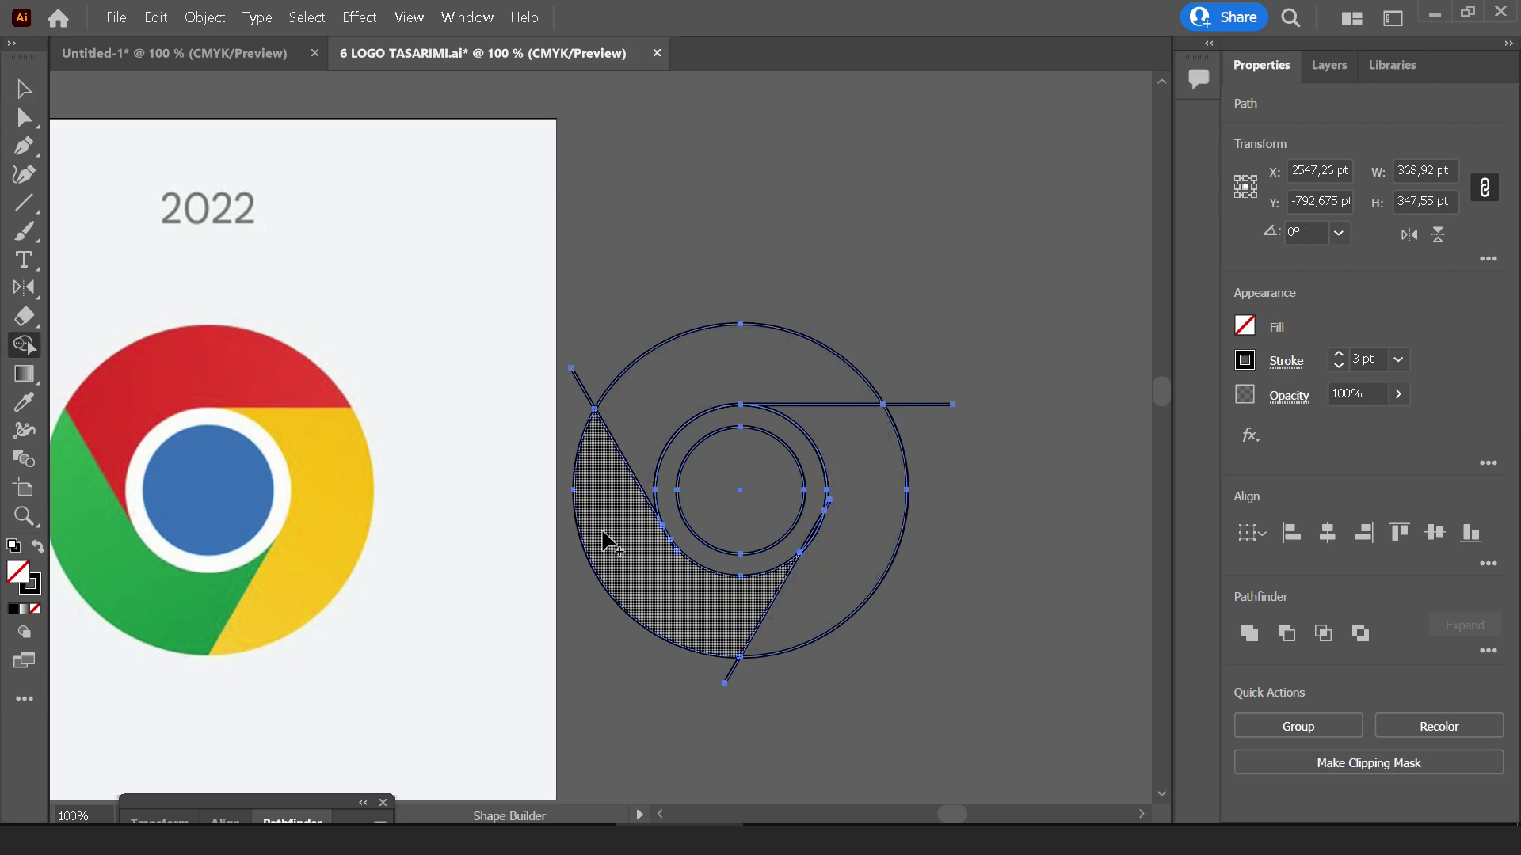
{"action": "key", "text": "v"}
Reposition the divided outline and delete the leftover small circle pieces and stray slash line
{"action": "left_click", "coordinate": [978, 320]}
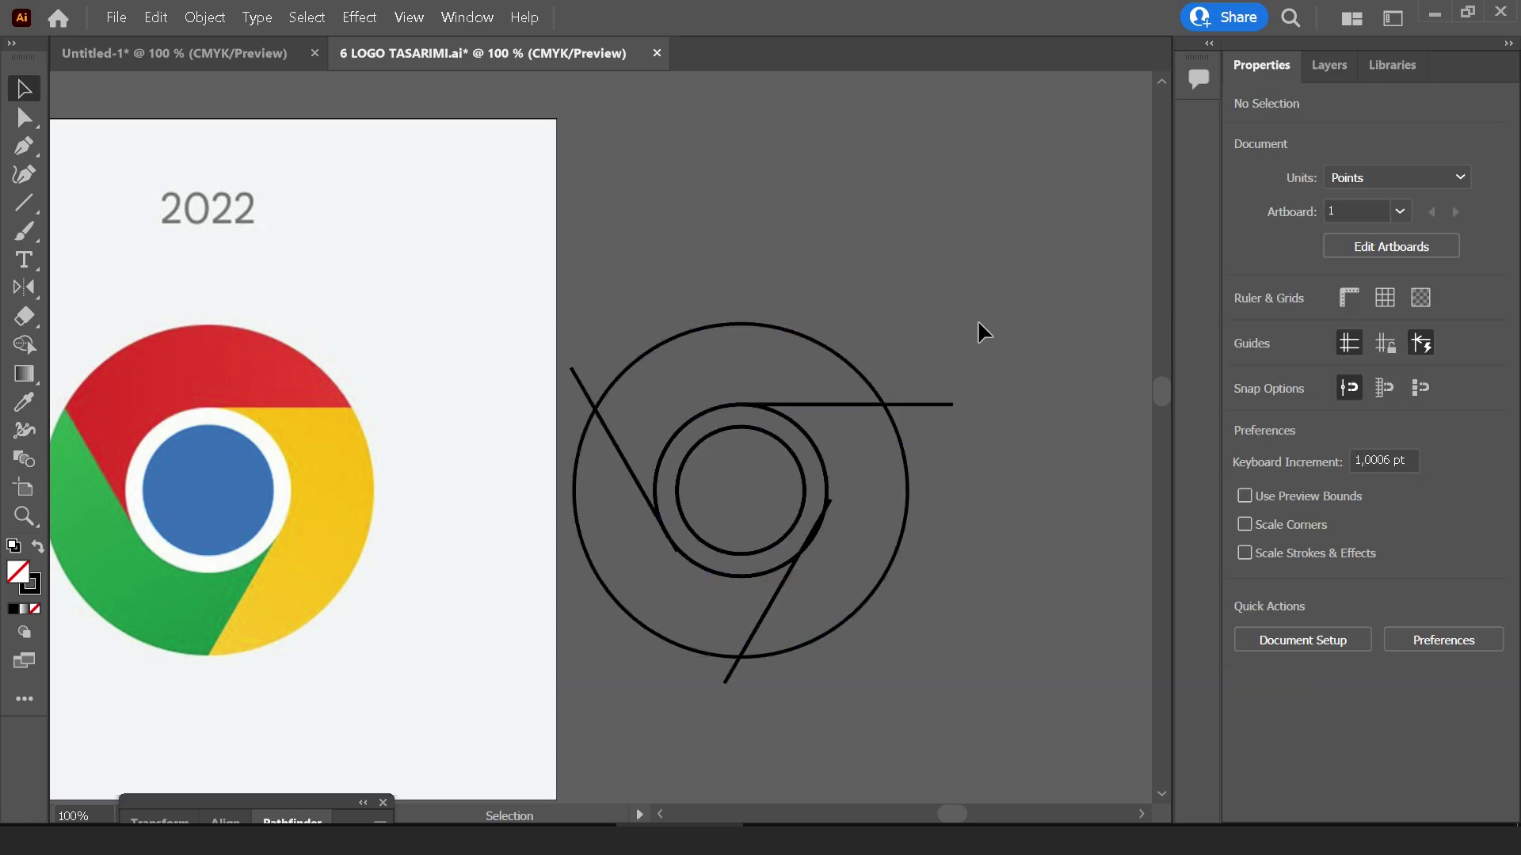
{"action": "scroll", "coordinate": [561, 489], "scroll_direction": "down", "scroll_amount": 1}
{"action": "left_click", "coordinate": [645, 523]}
{"action": "left_click_drag", "start_coordinate": [645, 523], "coordinate": [852, 303]}
{"action": "left_click", "coordinate": [879, 469]}
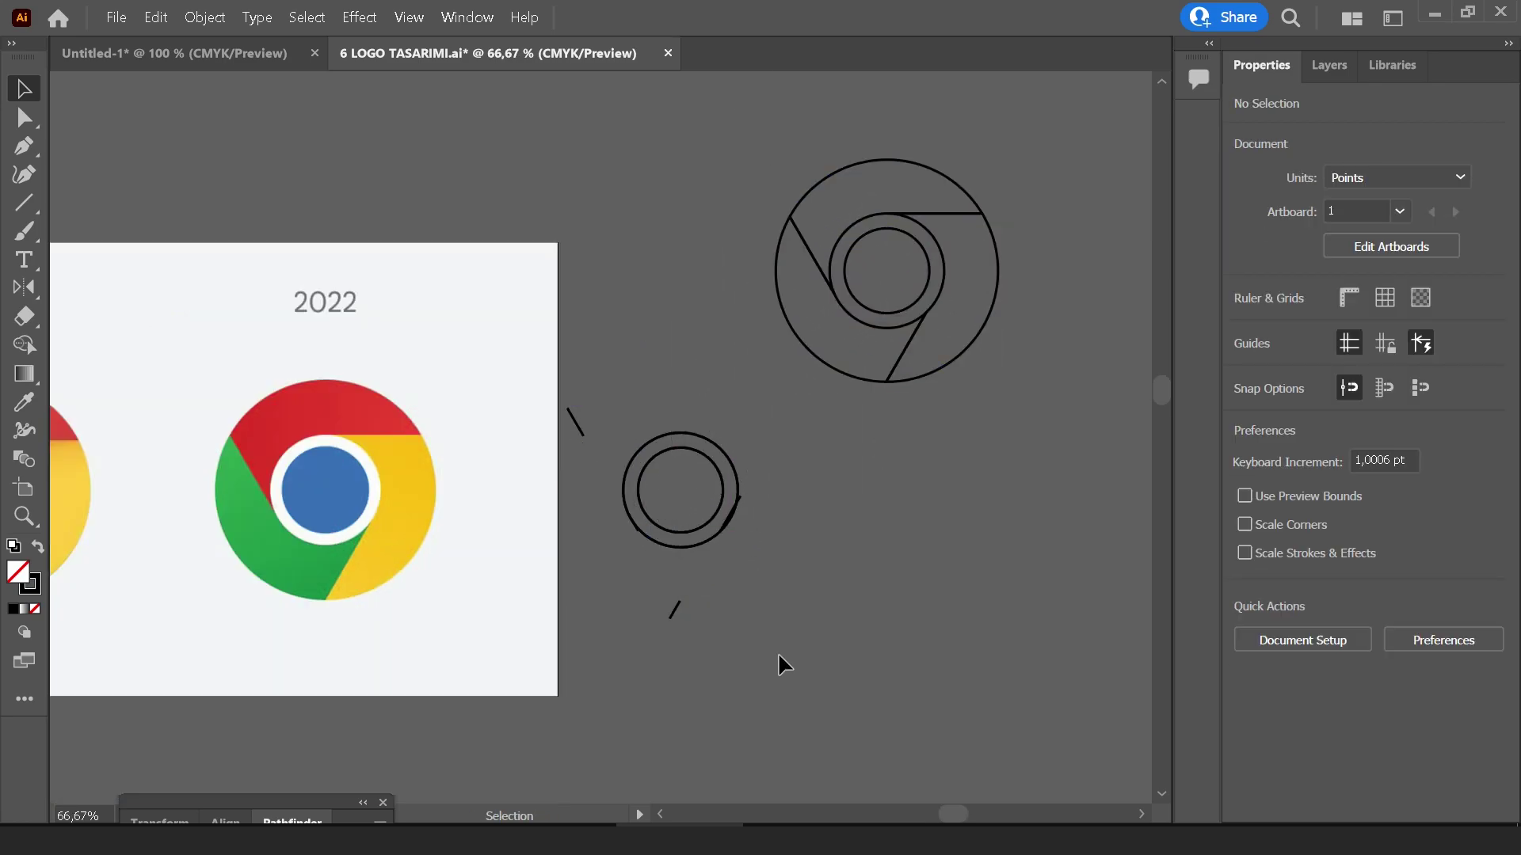
{"action": "left_click", "coordinate": [640, 476]}
{"action": "key", "text": "Delete"}
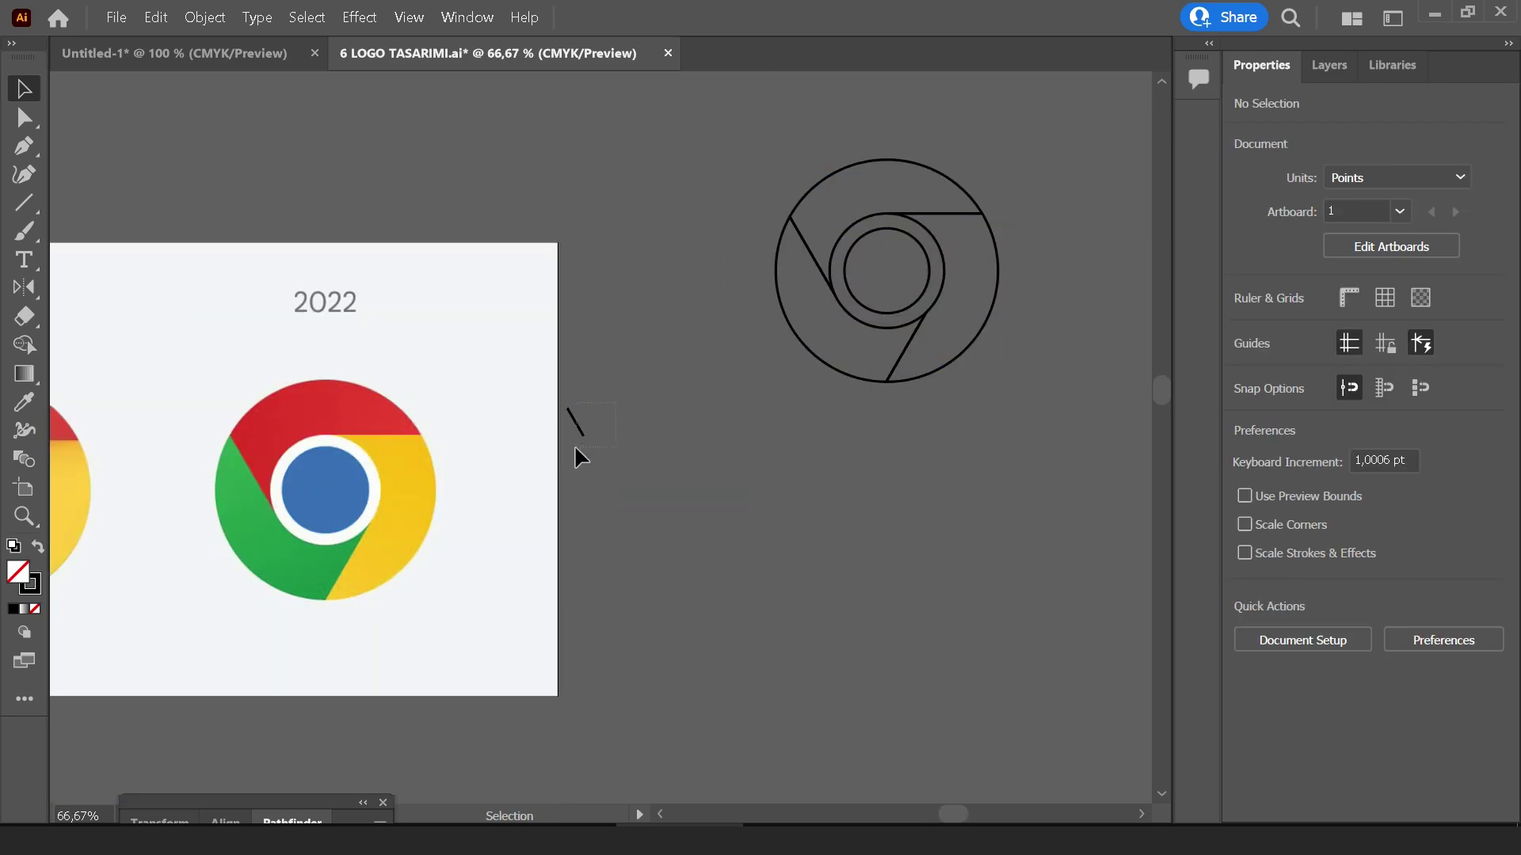
{"action": "key", "text": "Delete"}
Place the outline beside the reference logo and fill the top arc with its red
{"action": "left_click_drag", "start_coordinate": [799, 212], "coordinate": [646, 426]}
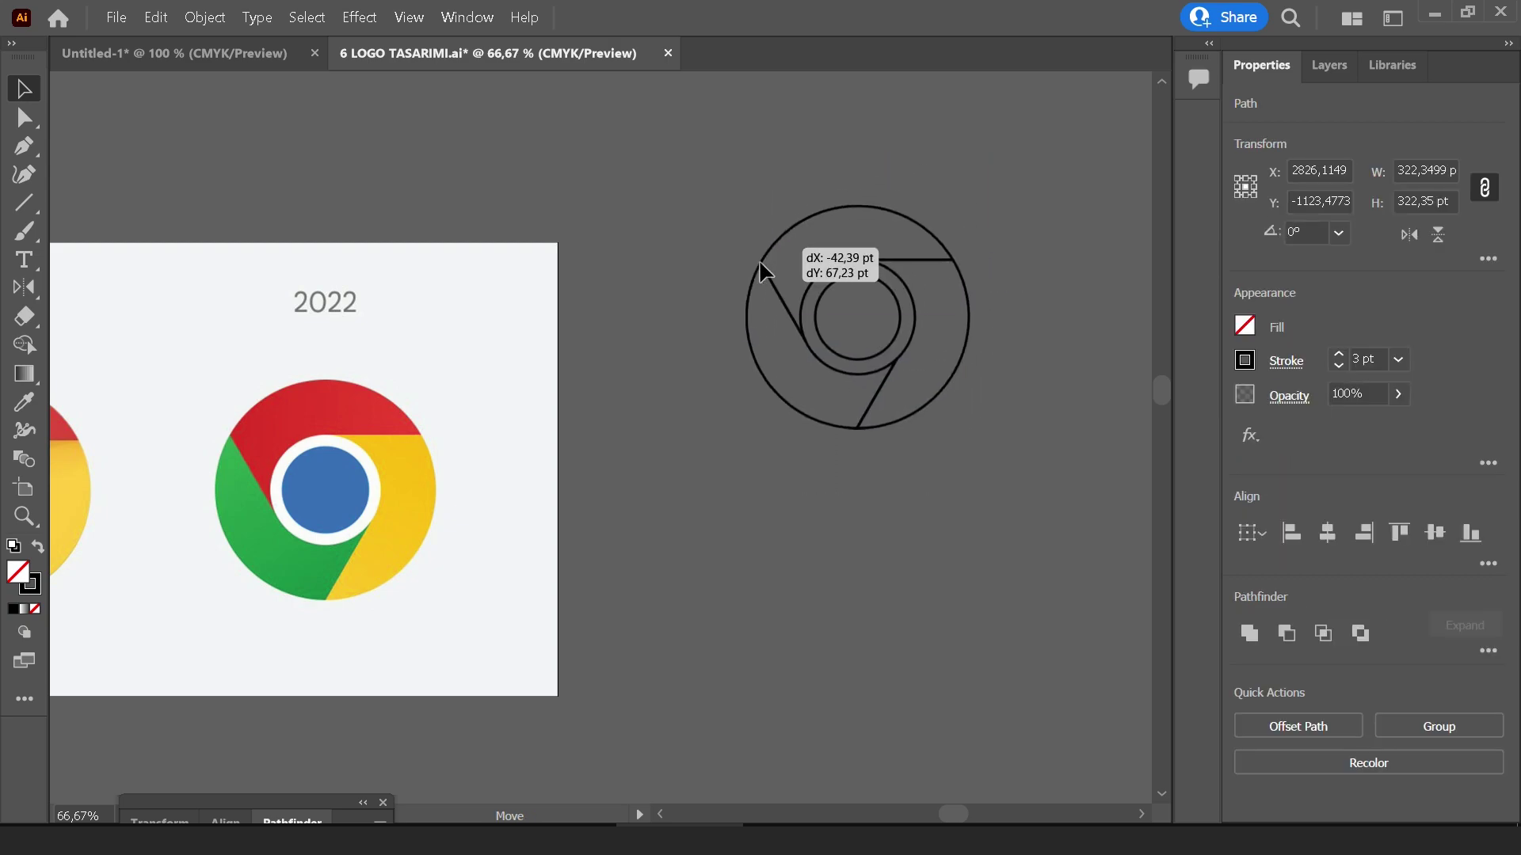
{"action": "left_click", "coordinate": [716, 274]}
{"action": "left_click", "coordinate": [686, 401]}
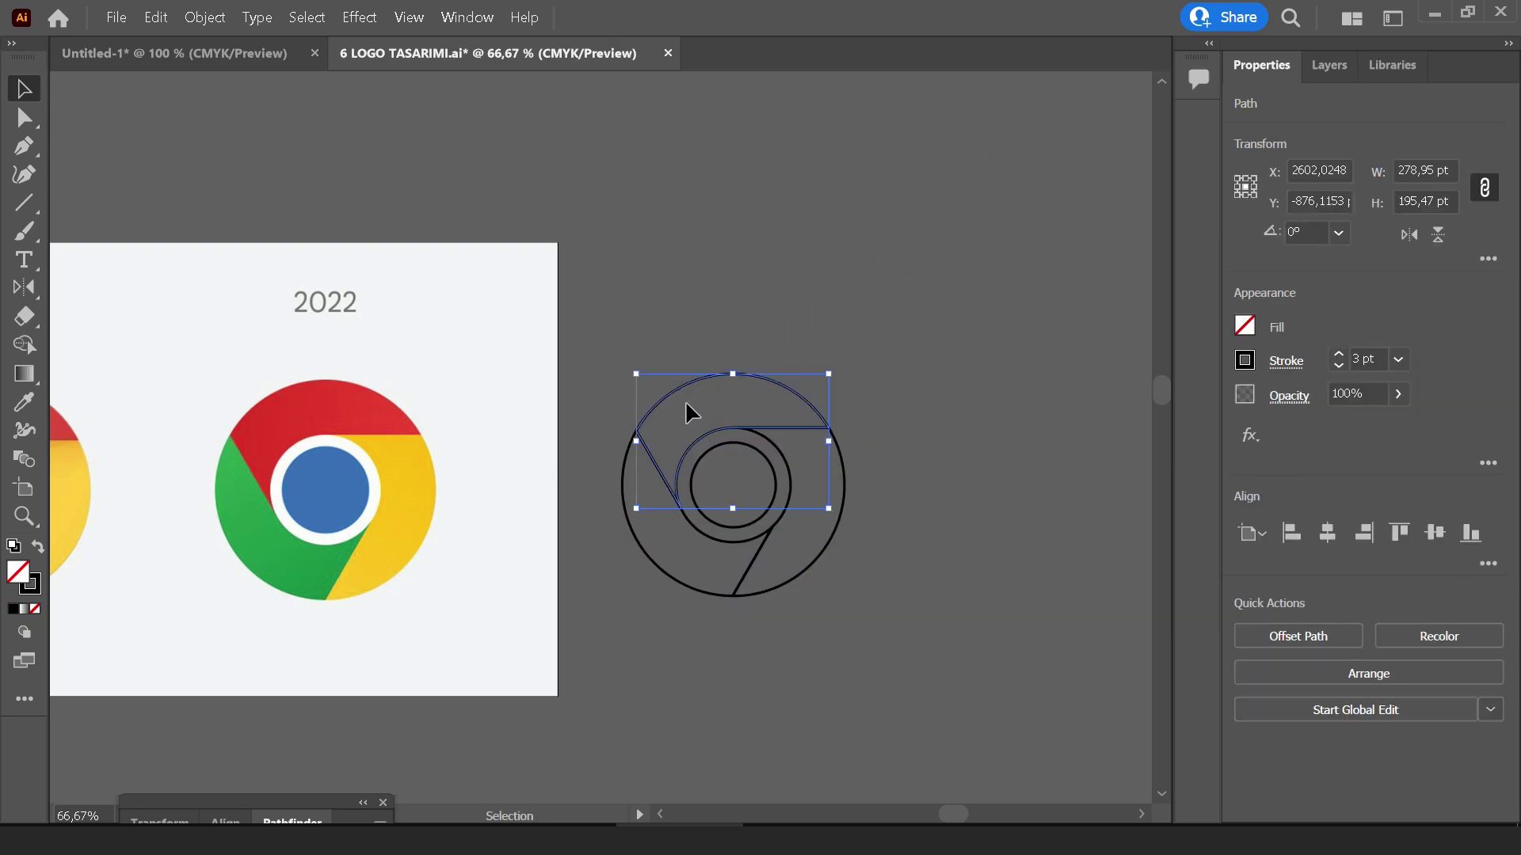
{"action": "key", "text": "i"}
{"action": "left_click", "coordinate": [317, 393]}
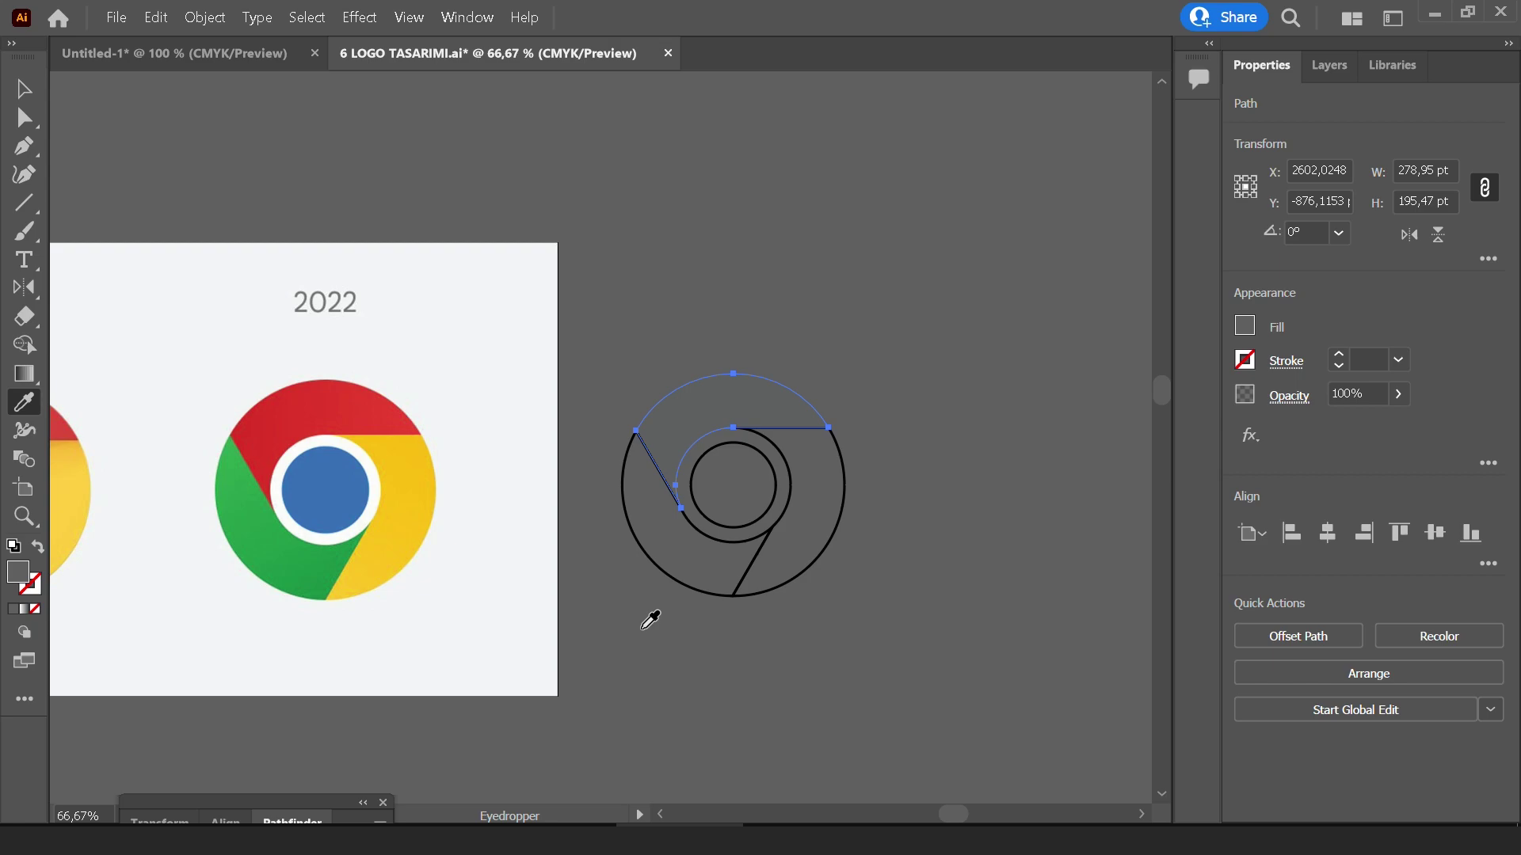
Fill the lower-left section with green sampled from the reference logo
{"action": "key", "text": "v"}
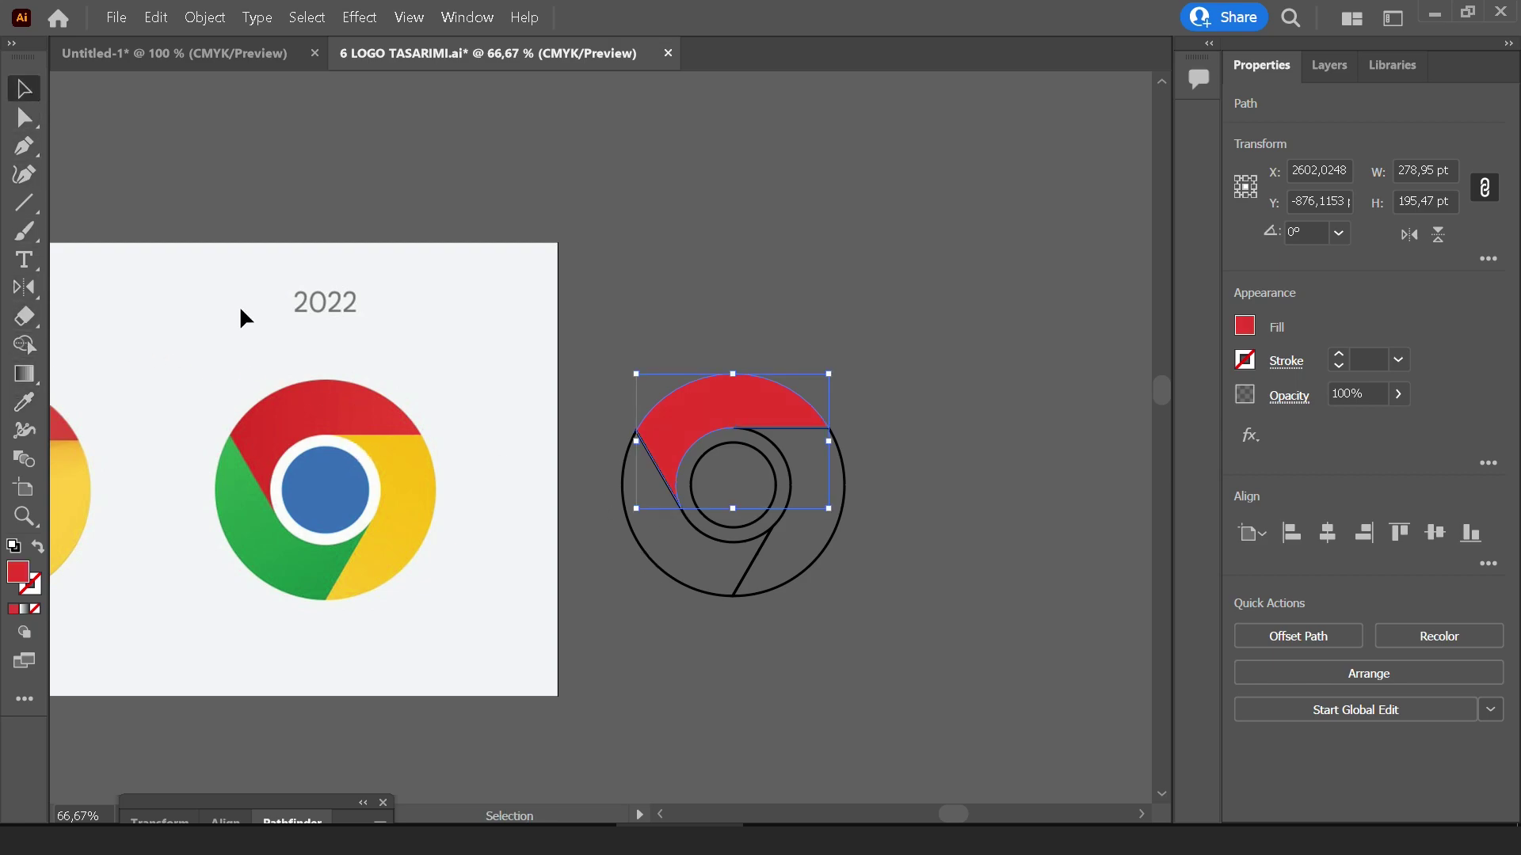
{"action": "left_click", "coordinate": [673, 563]}
{"action": "key", "text": "F6"}
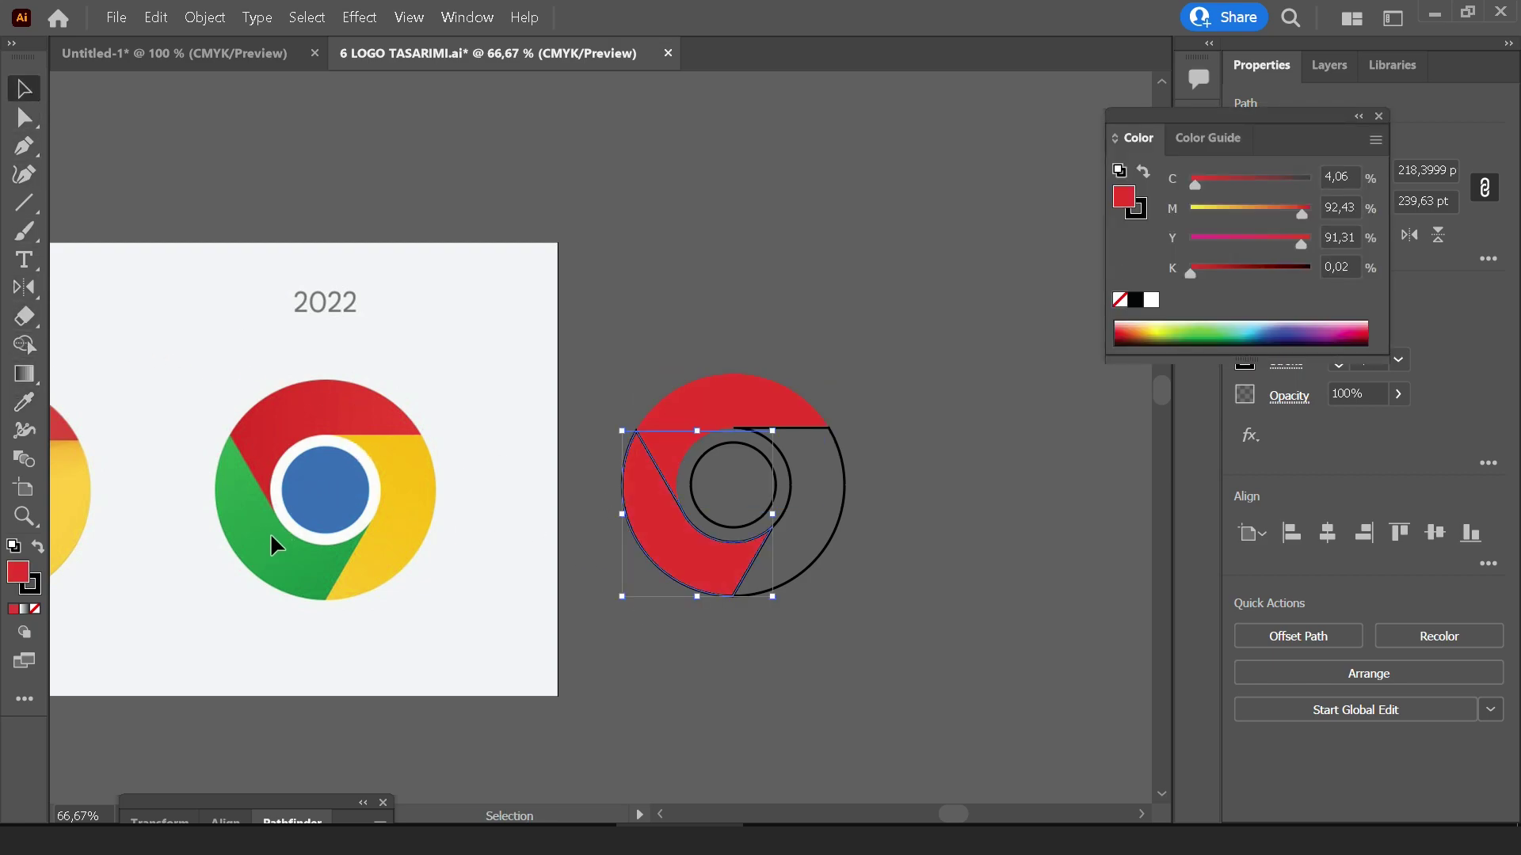
{"action": "left_click", "coordinate": [33, 407]}
{"action": "left_click", "coordinate": [317, 552]}
{"action": "left_click", "coordinate": [788, 534]}
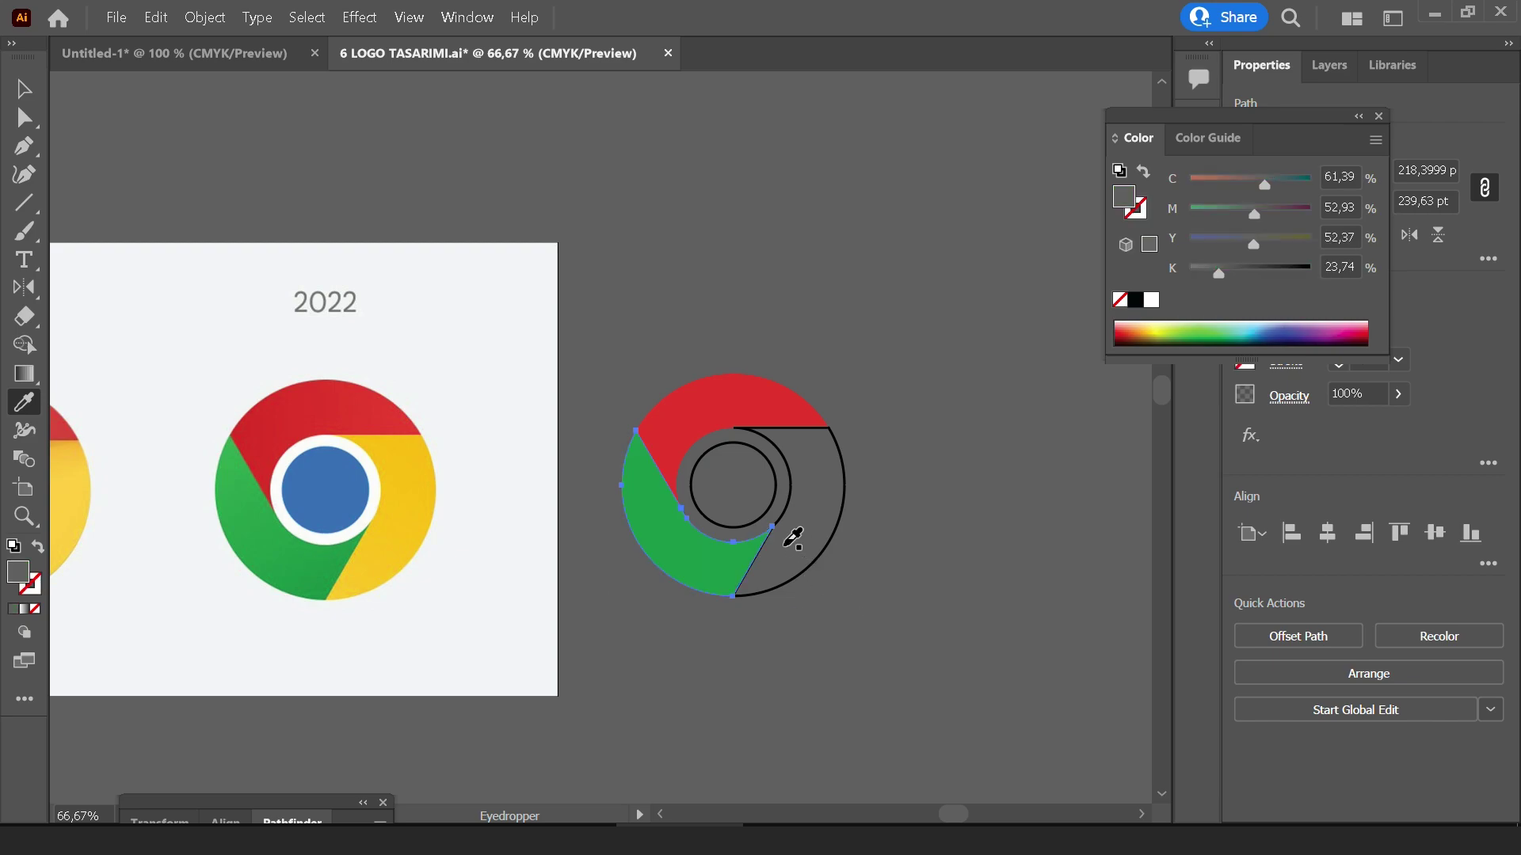
{"action": "left_click", "coordinate": [332, 546]}
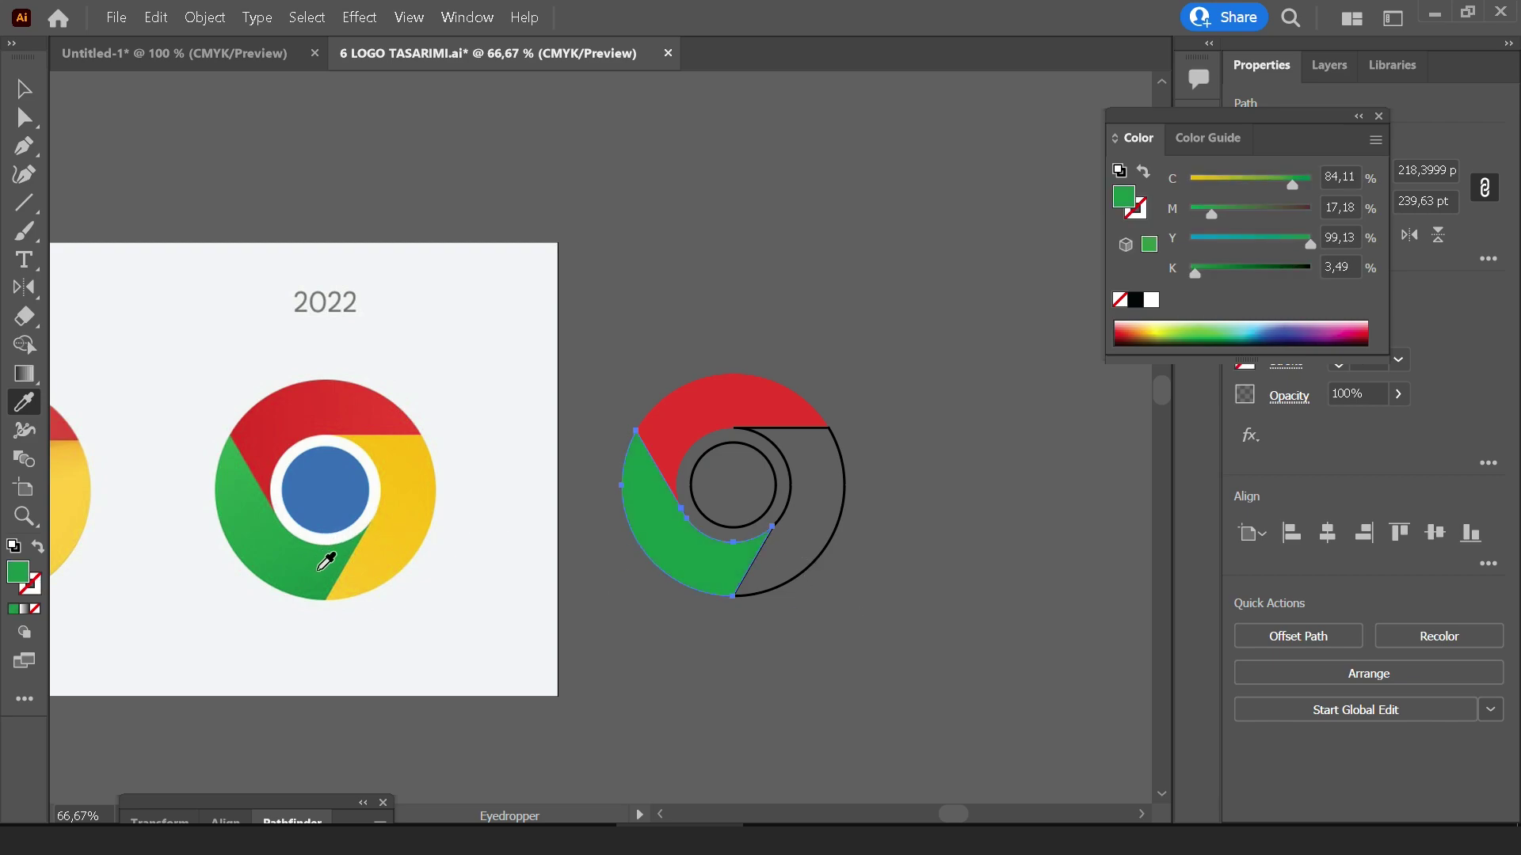
Fill the right-hand section with the reference yellow
{"action": "key", "text": "v"}
{"action": "left_click", "coordinate": [852, 583]}
{"action": "left_click", "coordinate": [828, 554]}
{"action": "left_click", "coordinate": [30, 410]}
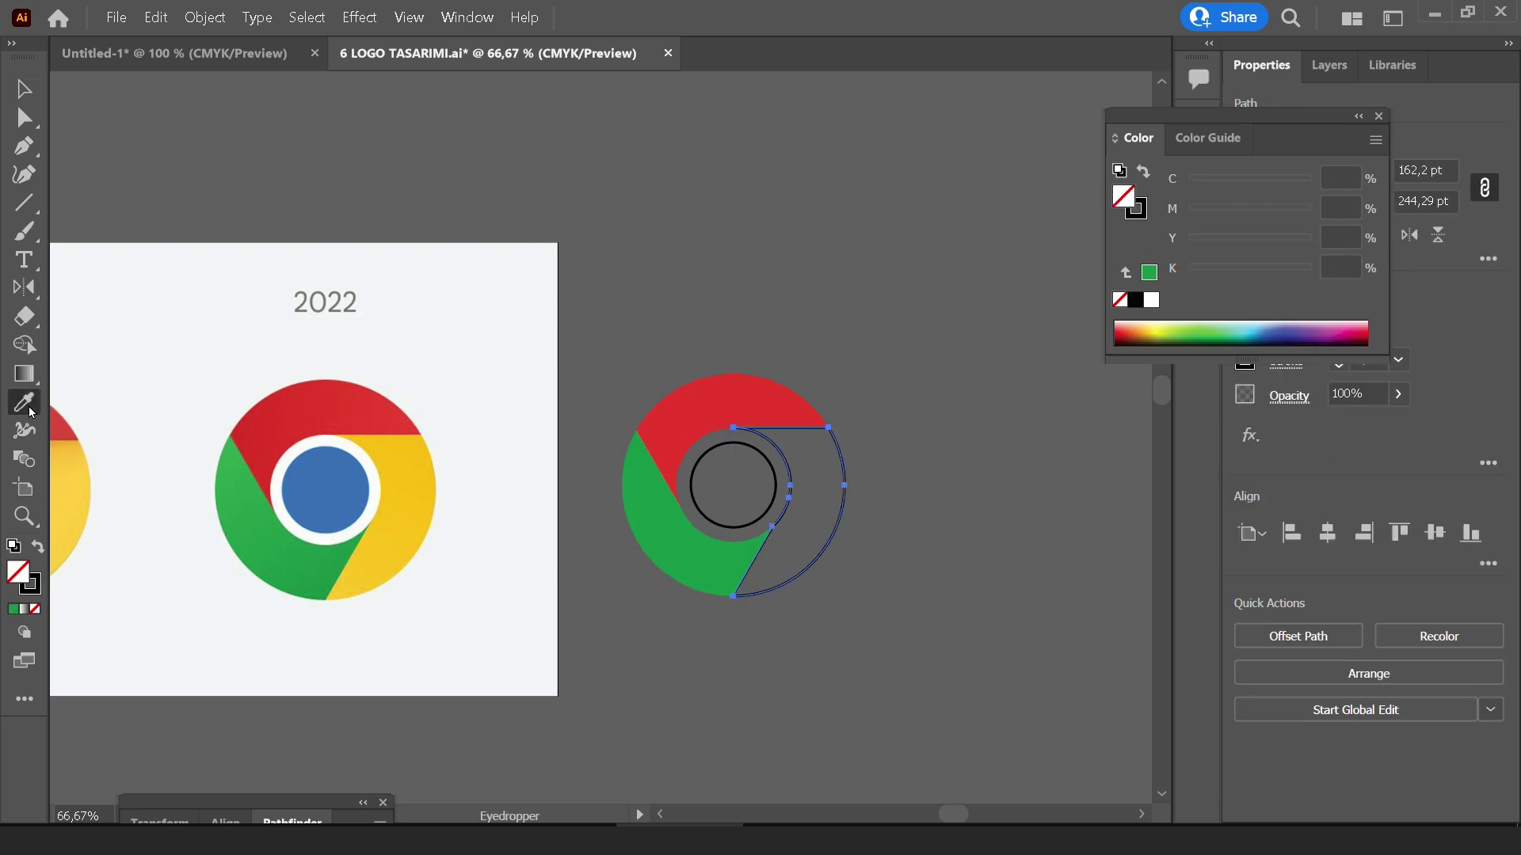
{"action": "left_click", "coordinate": [427, 532]}
{"action": "key", "text": "v"}
{"action": "left_click", "coordinate": [842, 686]}
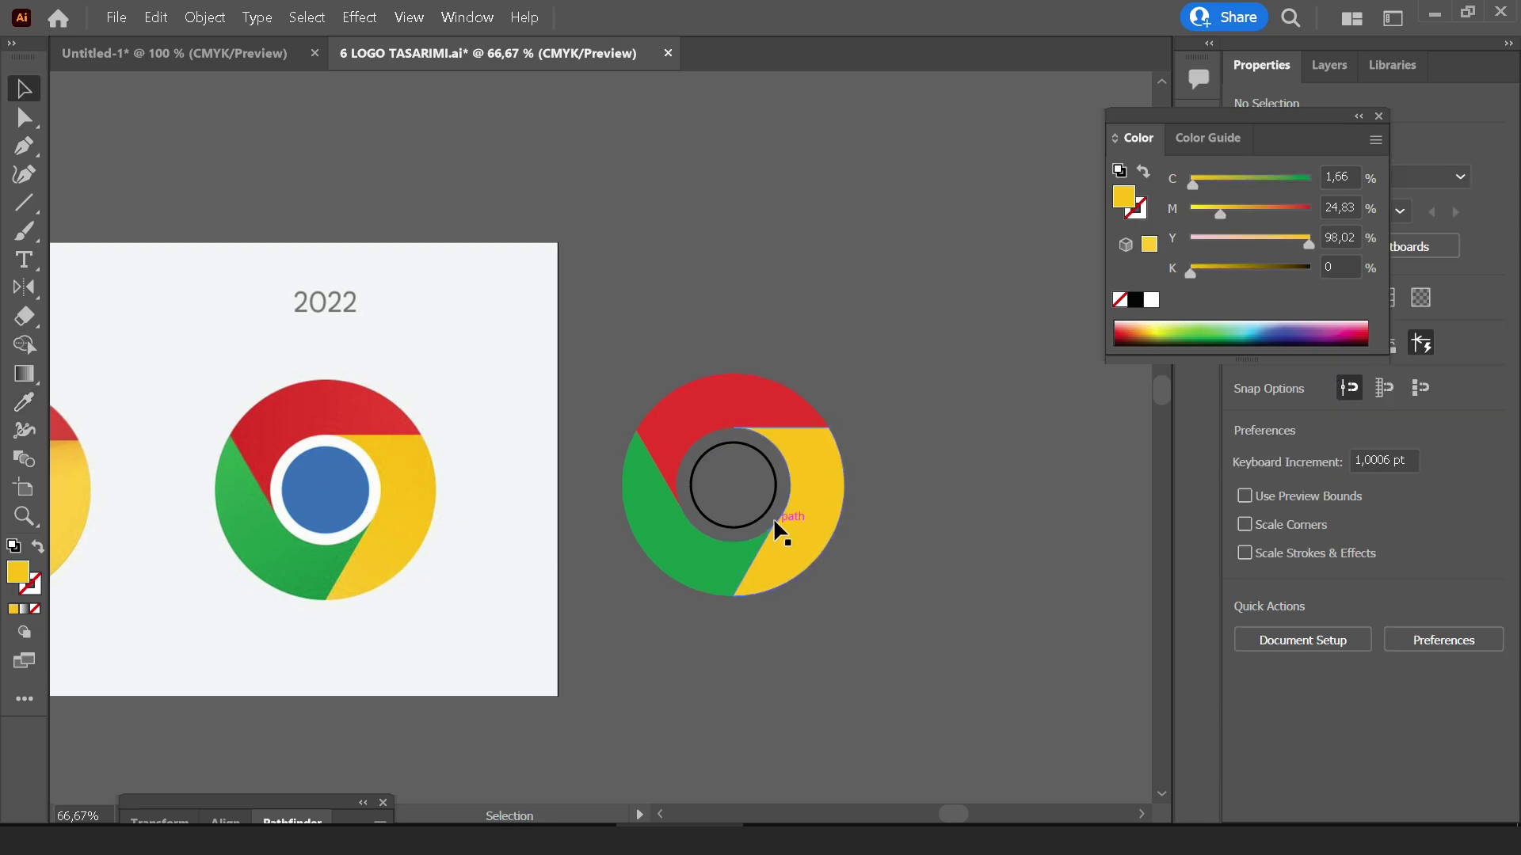
Fill the inner circle with the reference blue
{"action": "left_click", "coordinate": [766, 509]}
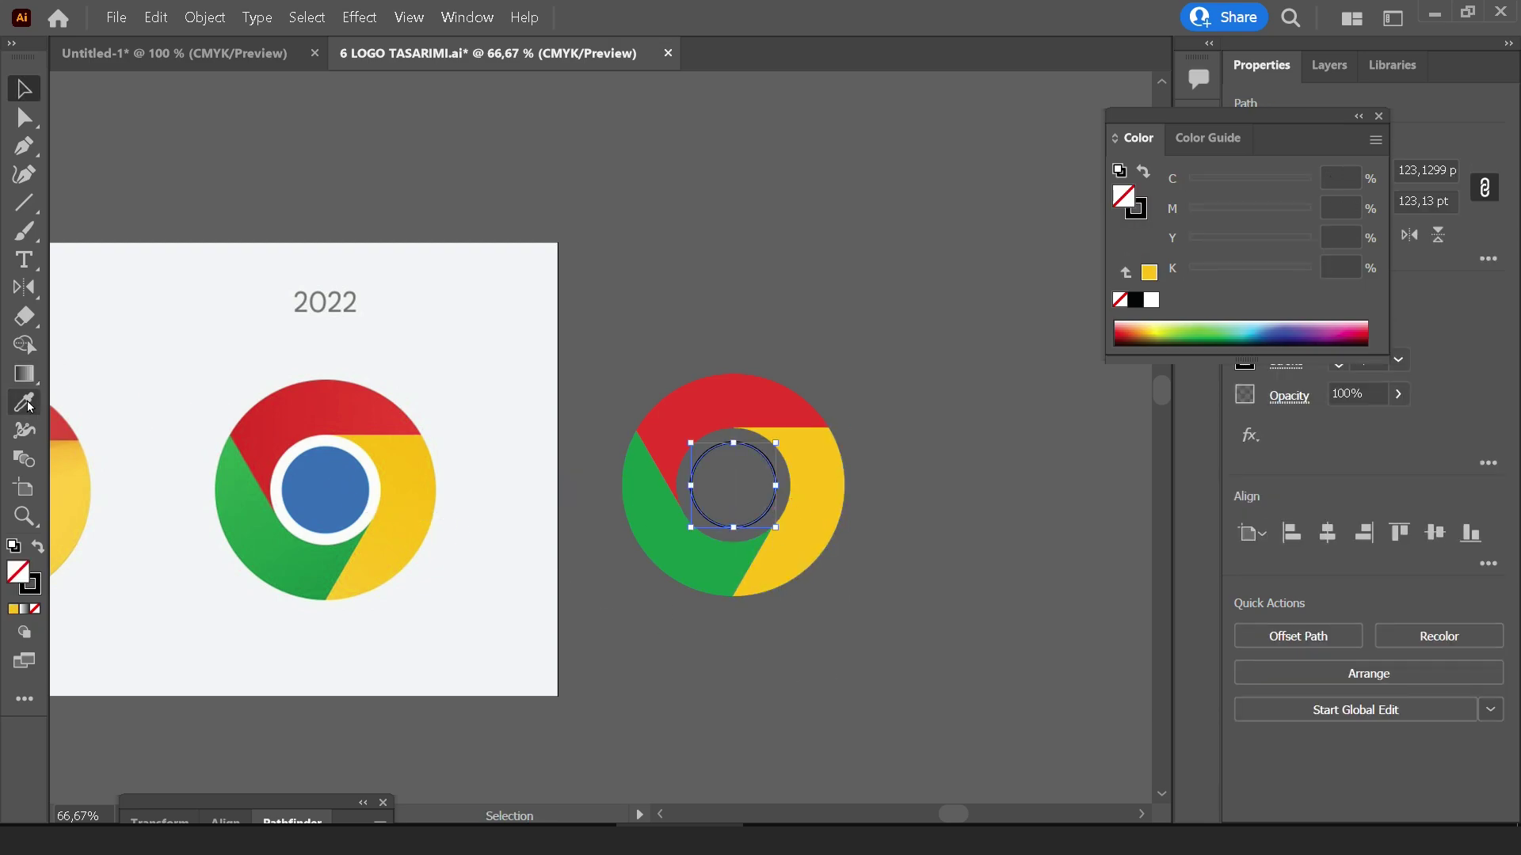
{"action": "left_click", "coordinate": [349, 485]}
{"action": "key", "text": "v"}
{"action": "scroll", "coordinate": [864, 348], "scroll_direction": "down", "scroll_amount": 2}
{"action": "left_click", "coordinate": [892, 370]}
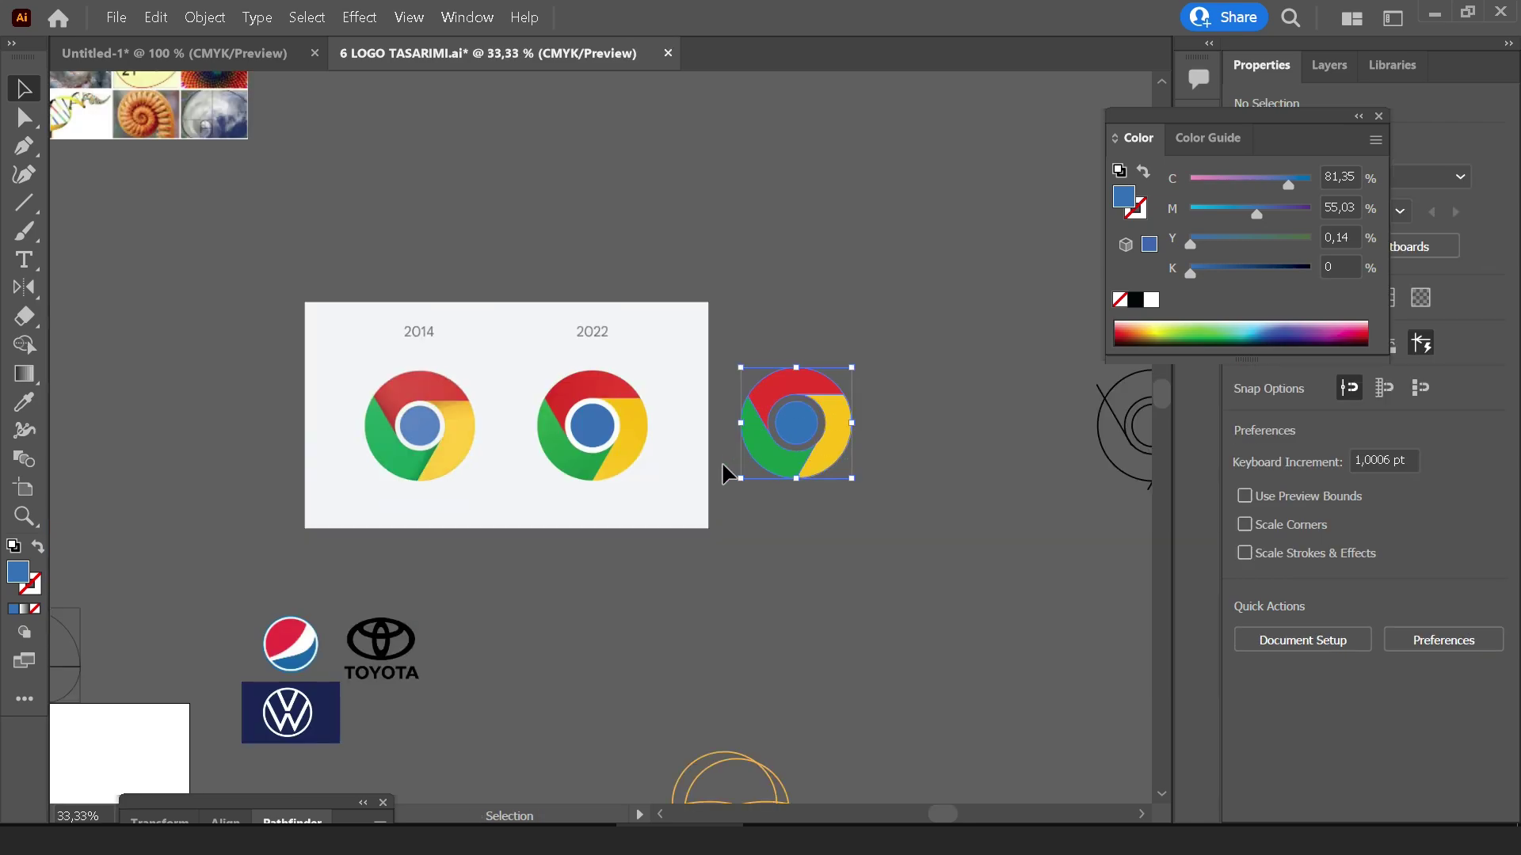
{"action": "scroll", "coordinate": [911, 435], "scroll_direction": "up", "scroll_amount": 3}
Draw an unfilled red-outlined circle sized to the VW ring's inner edge
{"action": "left_click", "coordinate": [877, 510]}
{"action": "scroll", "coordinate": [668, 393], "scroll_direction": "down", "scroll_amount": 4}
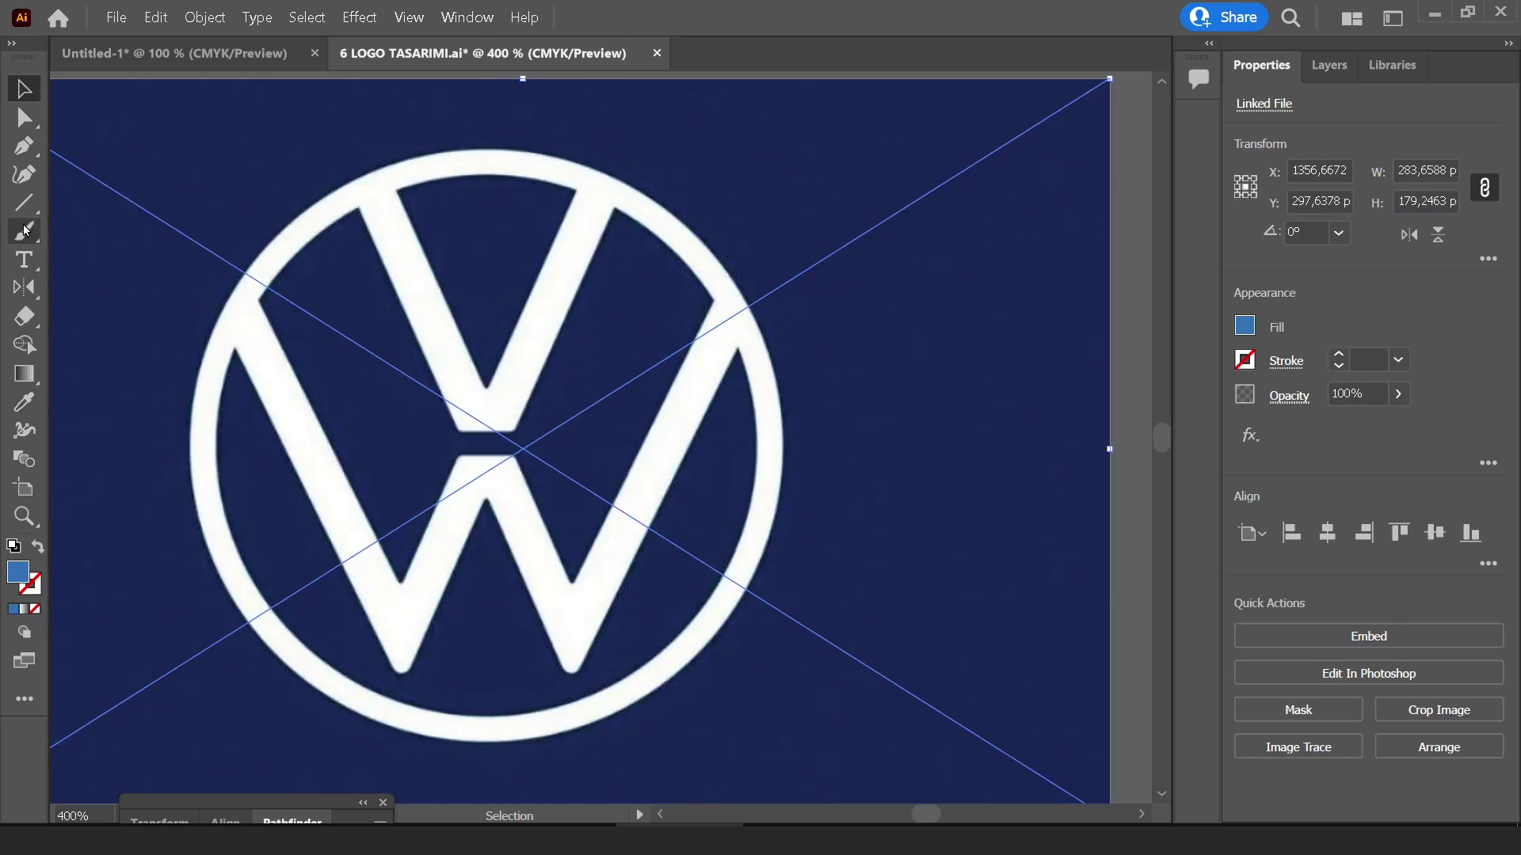
{"action": "right_click", "coordinate": [24, 202]}
{"action": "left_click", "coordinate": [119, 230]}
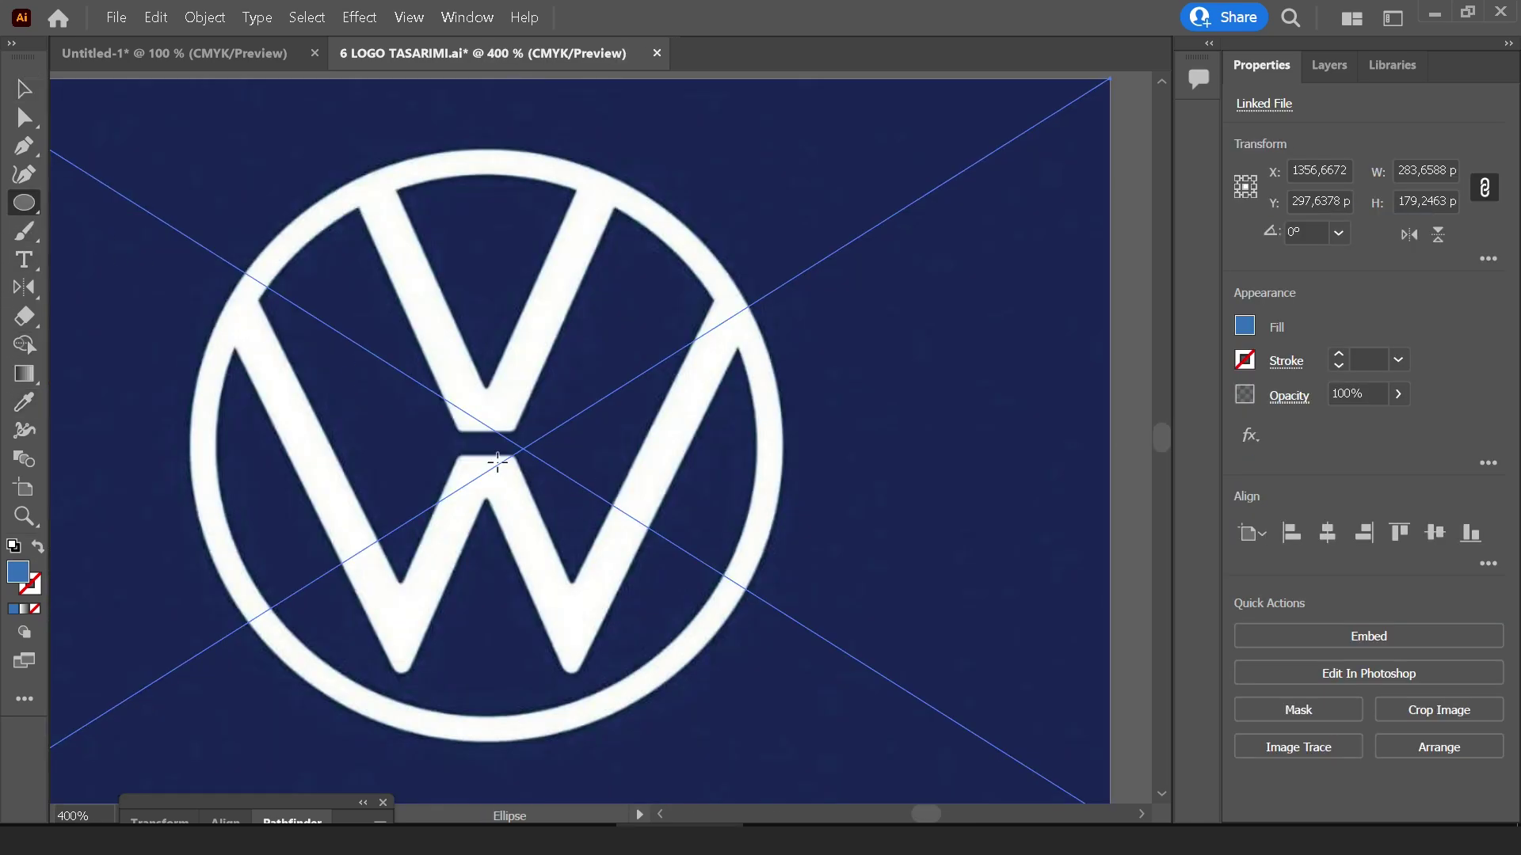
{"action": "left_click_drag", "start_coordinate": [497, 462], "coordinate": [790, 747]}
{"action": "key", "text": "v"}
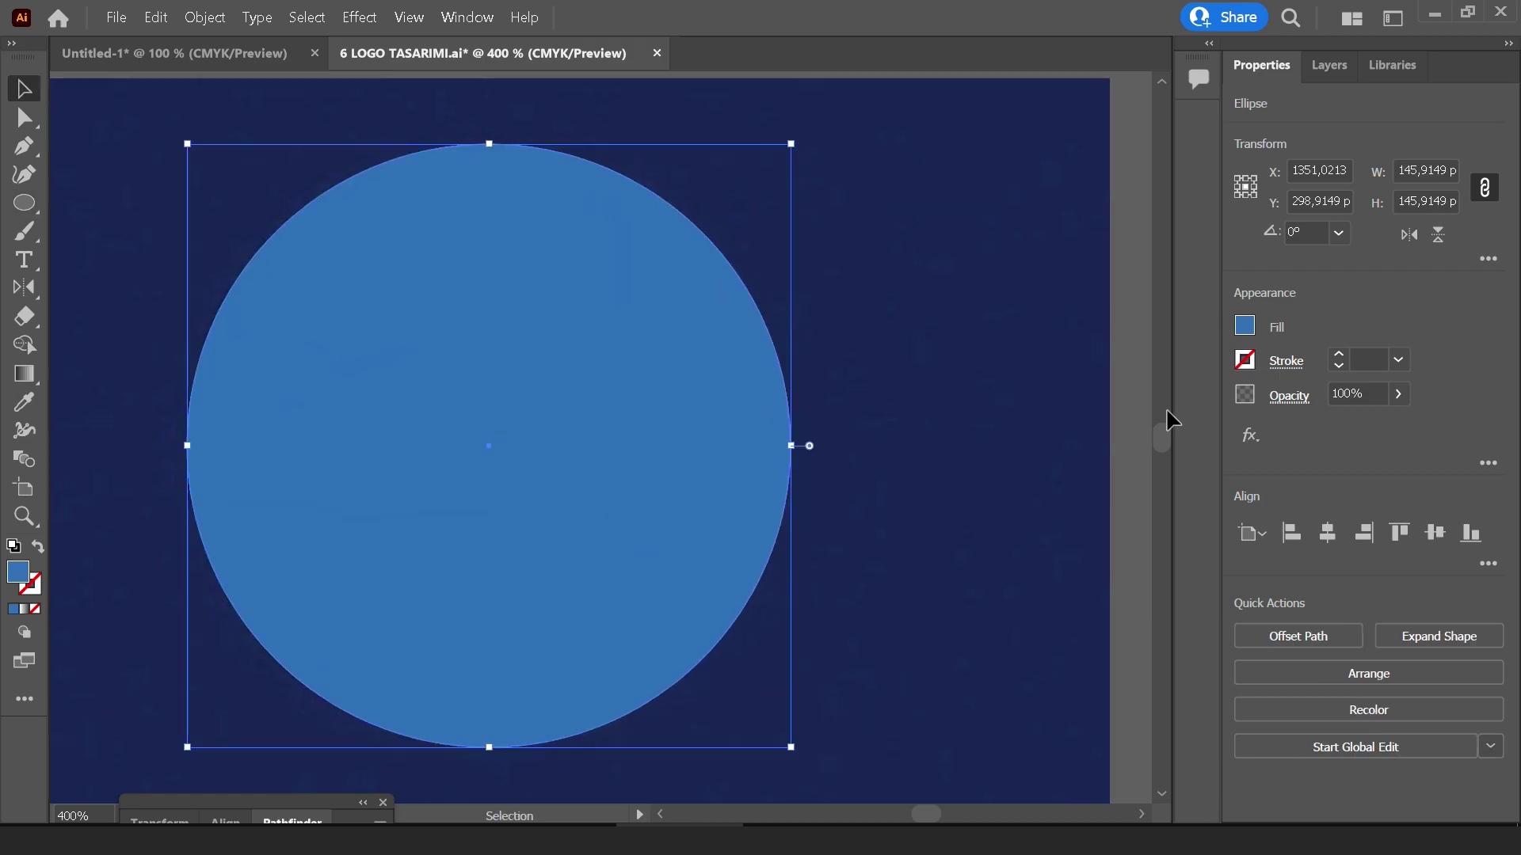
{"action": "left_click", "coordinate": [1244, 326]}
{"action": "left_click", "coordinate": [1244, 361]}
{"action": "key", "text": "a"}
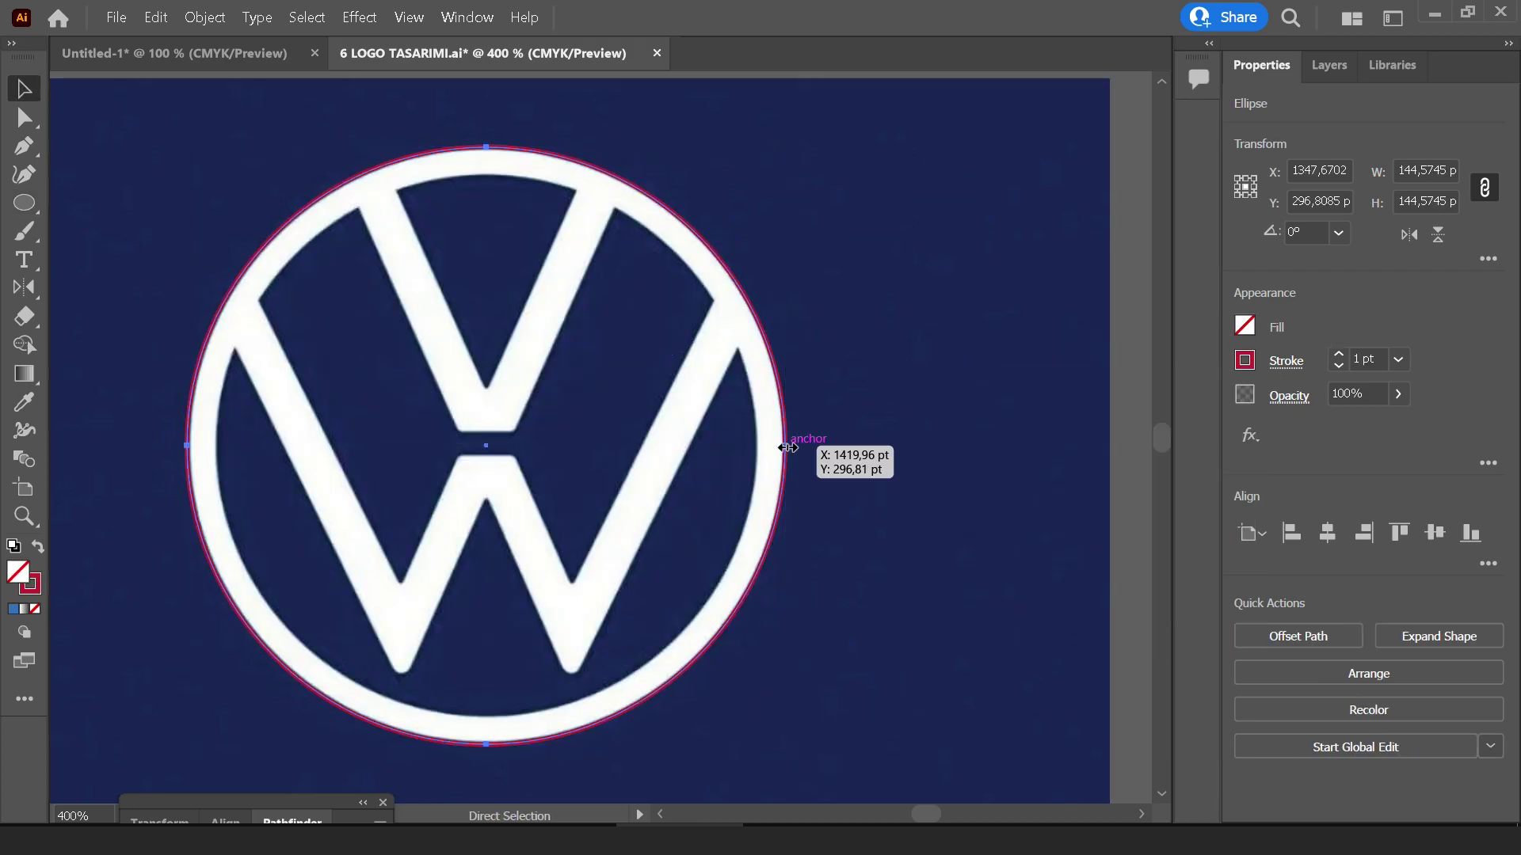
{"action": "key", "text": "v"}
{"action": "left_click_drag", "start_coordinate": [784, 148], "coordinate": [757, 156]}
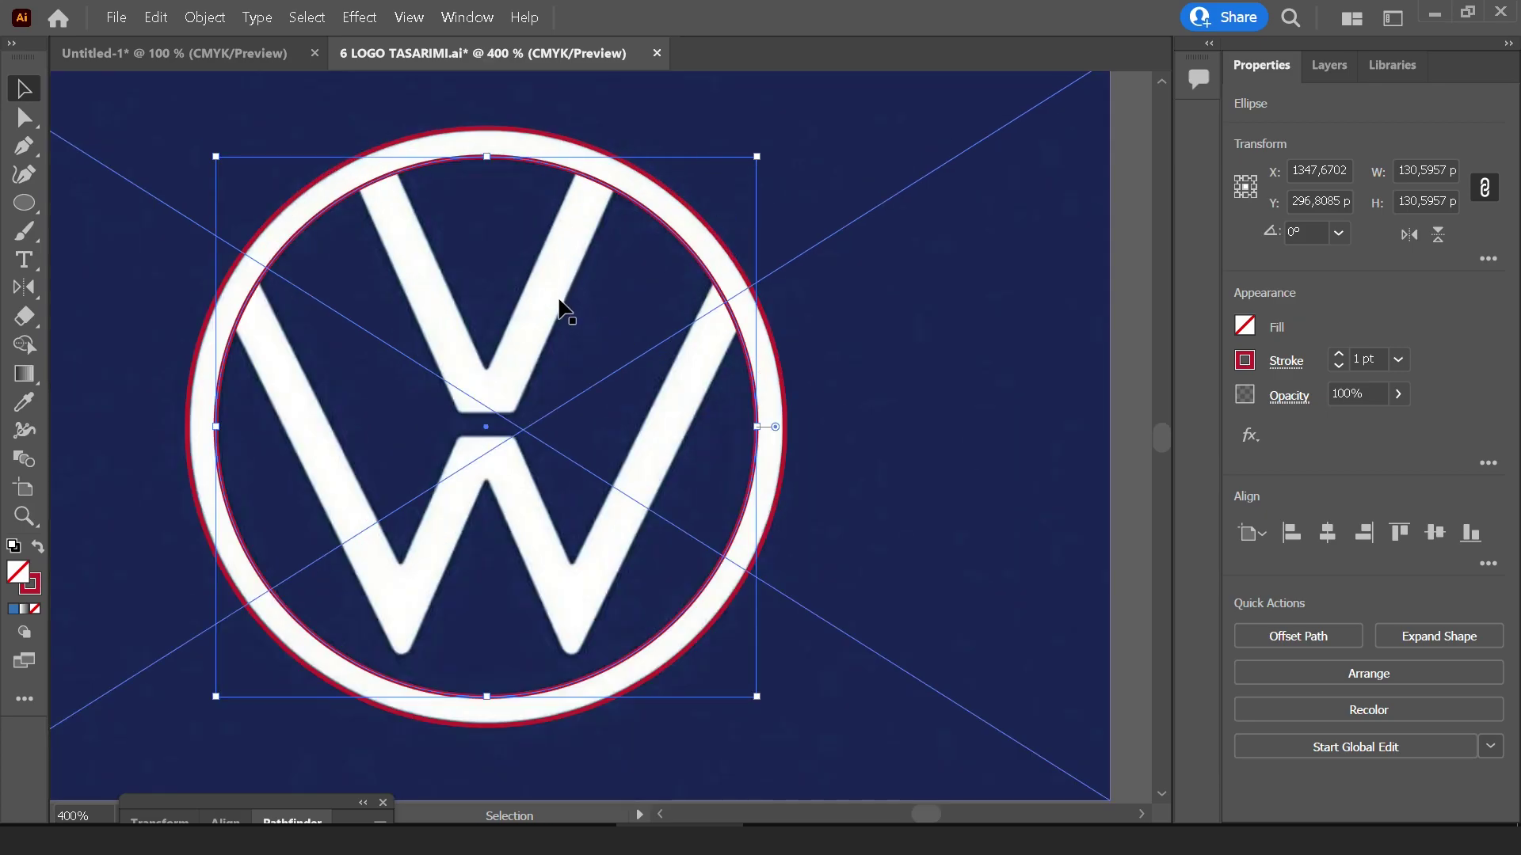
Draw a diagonal guide line along the V stroke and lock the reference image
{"action": "key", "text": "p"}
{"action": "left_click", "coordinate": [599, 127]}
{"action": "left_click", "coordinate": [318, 747]}
{"action": "key", "text": "v"}
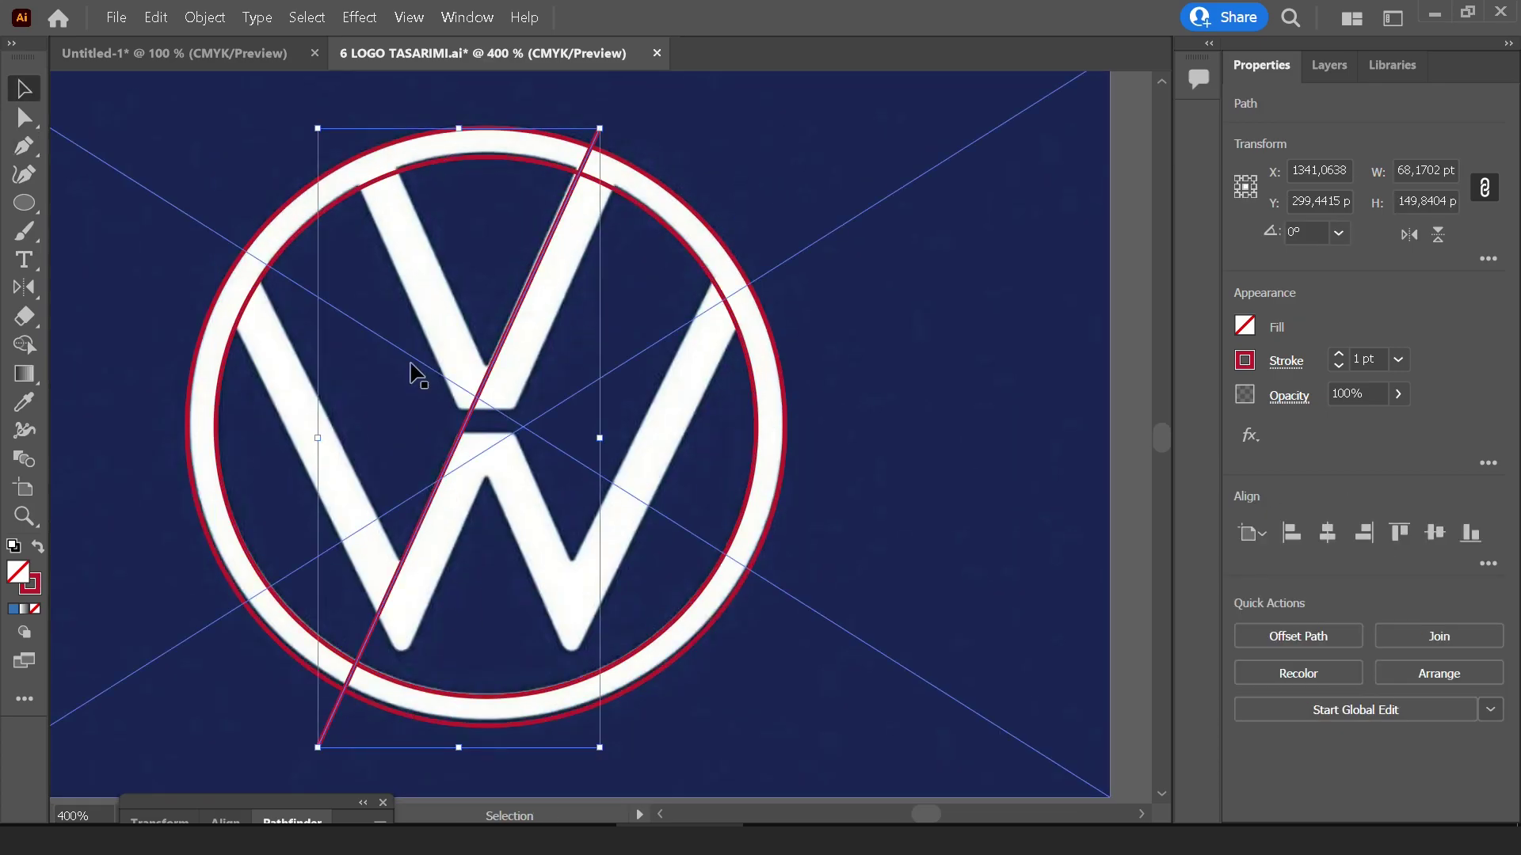
{"action": "key", "text": "ctrl+minus"}
{"action": "left_click", "coordinate": [866, 421]}
{"action": "left_click", "coordinate": [205, 16]}
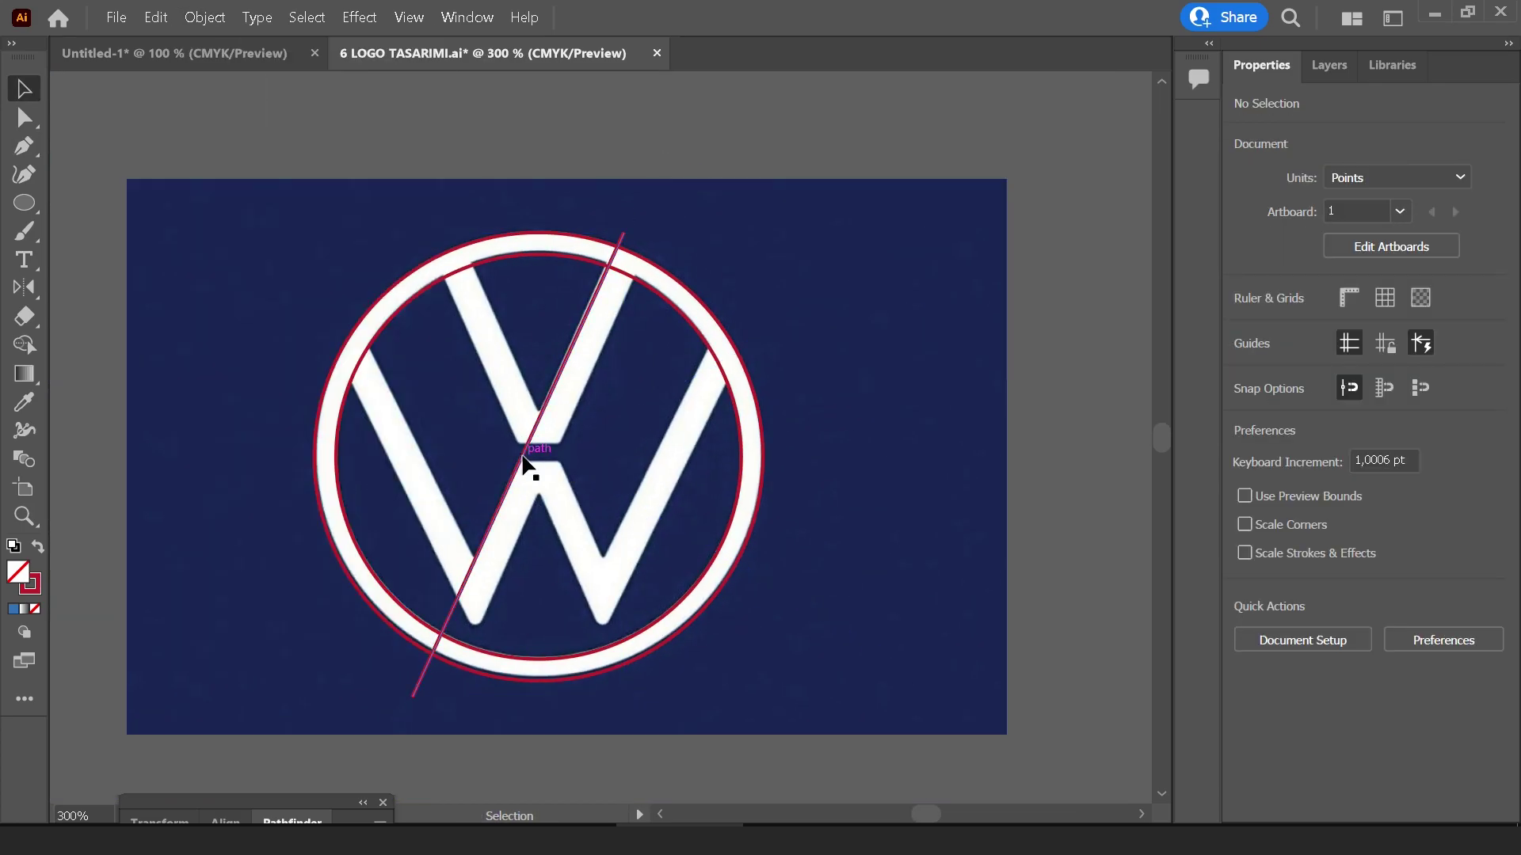
Copy the guide line onto both edges of the V strokes, rotating copies to match the slant
{"action": "left_click", "coordinate": [524, 458]}
{"action": "left_click_drag", "start_coordinate": [526, 459], "coordinate": [549, 477]}
{"action": "scroll", "coordinate": [549, 477], "scroll_direction": "up", "scroll_amount": 1}
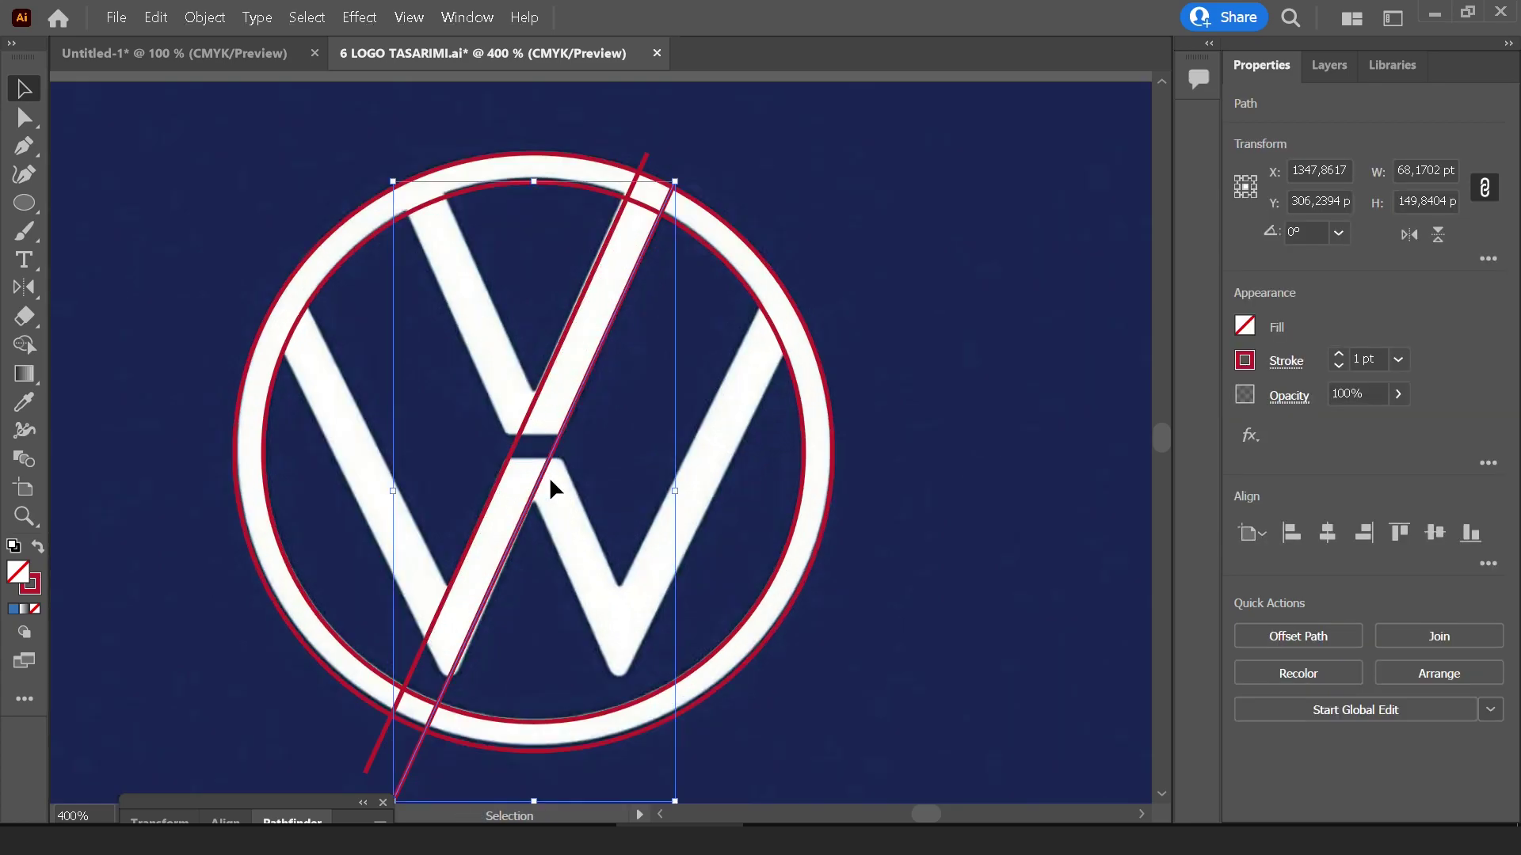
{"action": "left_click_drag", "start_coordinate": [550, 370], "coordinate": [687, 452]}
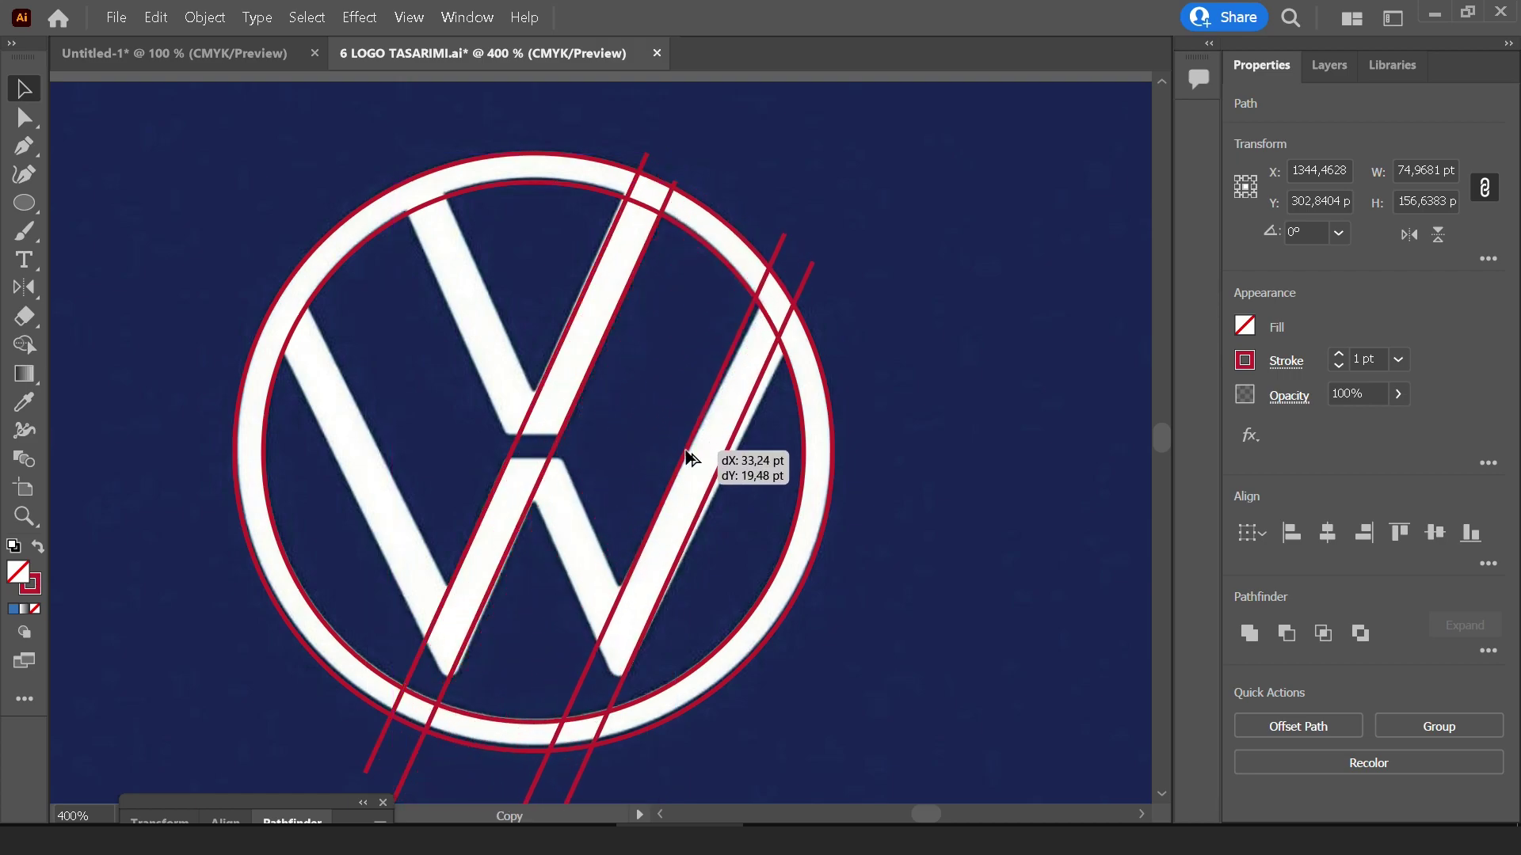
{"action": "left_click_drag", "start_coordinate": [687, 458], "coordinate": [688, 458]}
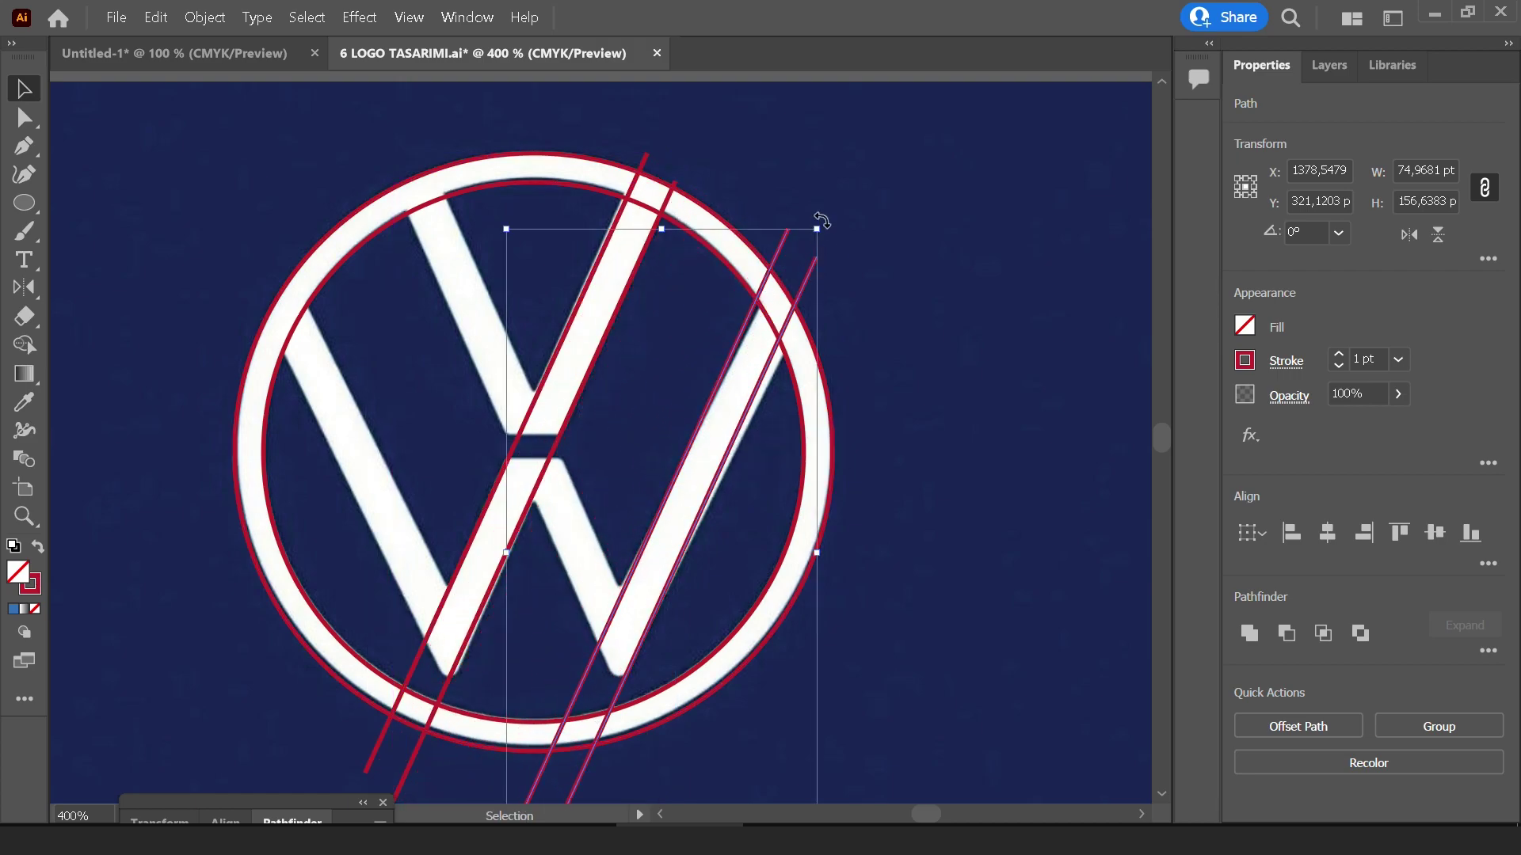
{"action": "left_click_drag", "start_coordinate": [821, 221], "coordinate": [830, 234]}
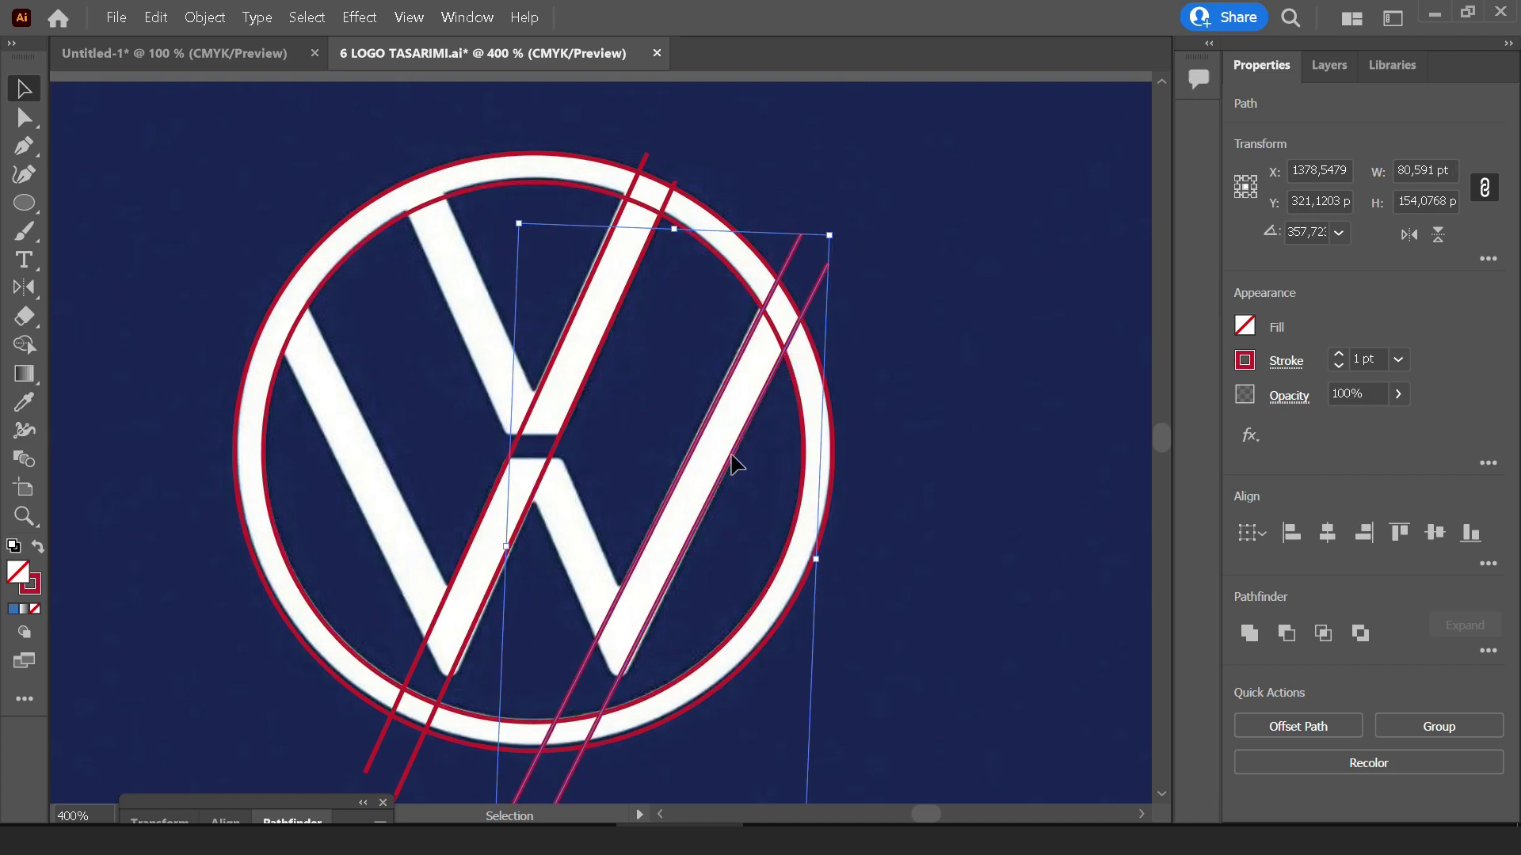
Mirror the diagonal guide lines vertically and shift the copies onto the remaining strokes
{"action": "left_click", "coordinate": [564, 421], "text": "shift"}
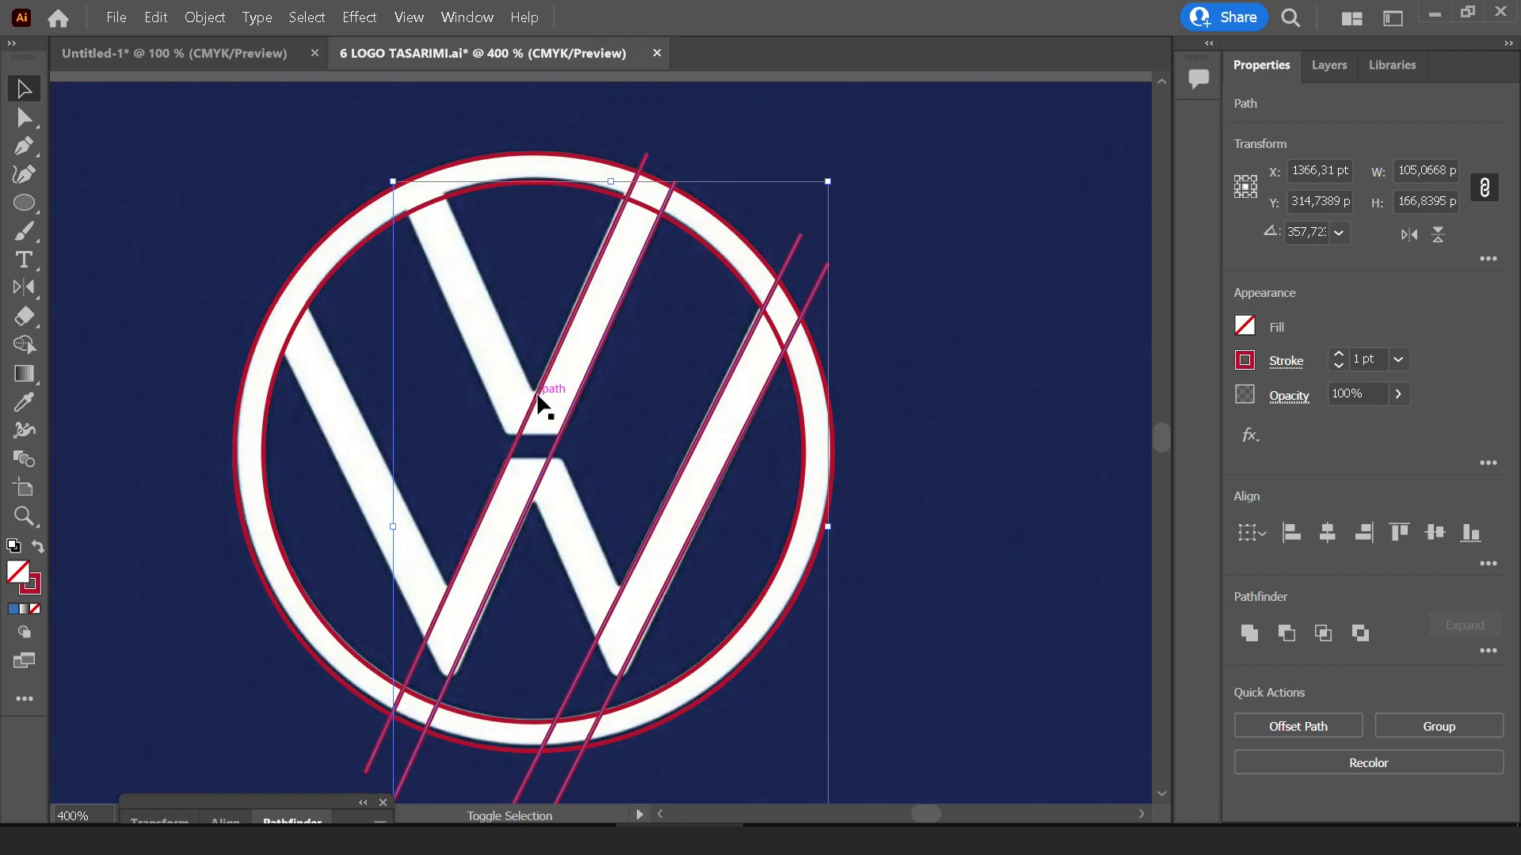
{"action": "key", "text": "a"}
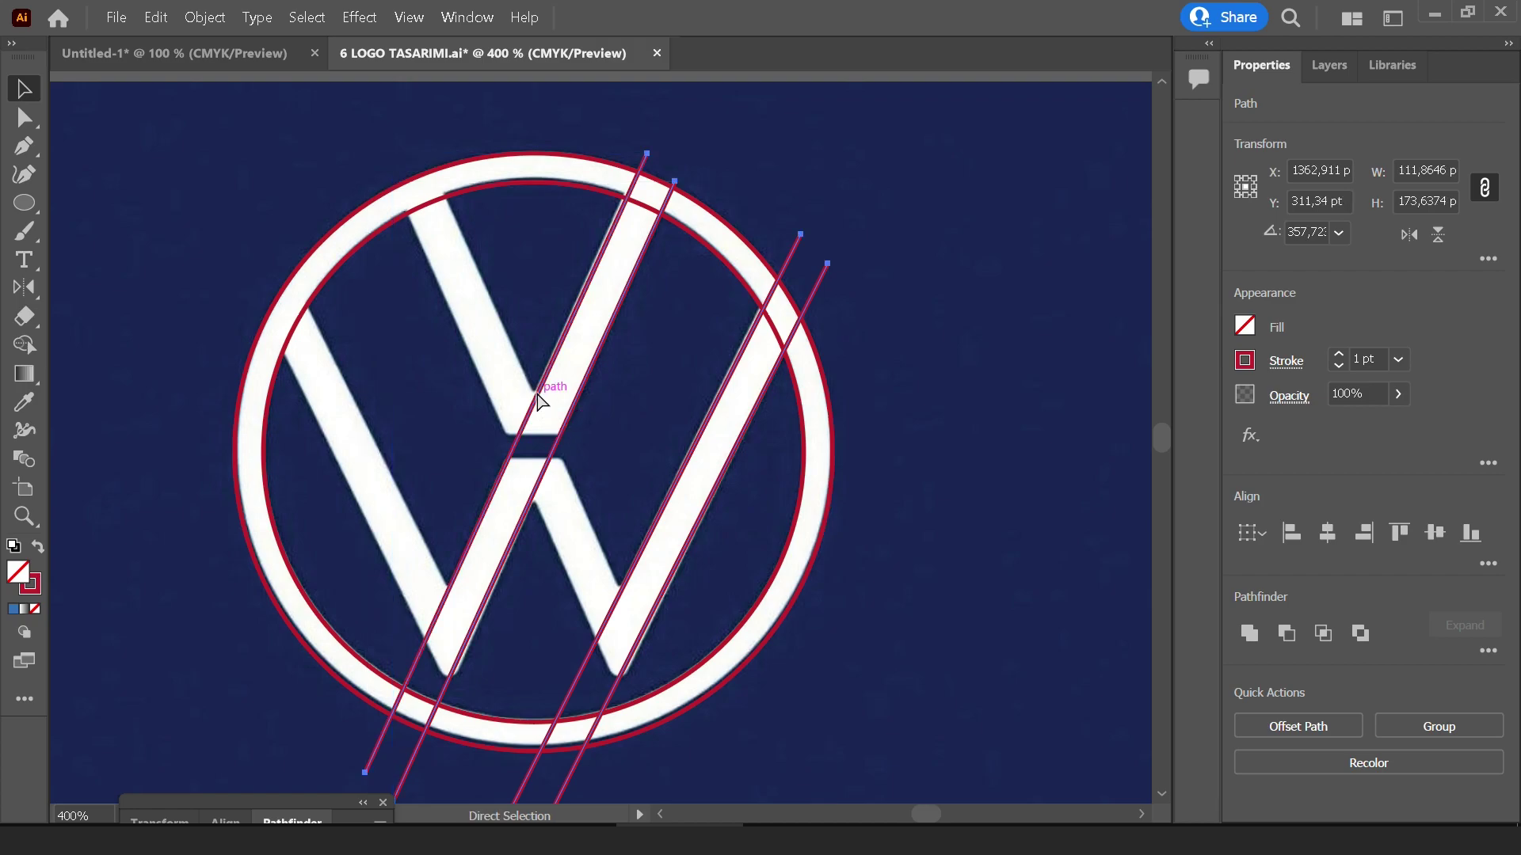
{"action": "key", "text": "v"}
{"action": "double_click", "coordinate": [24, 287]}
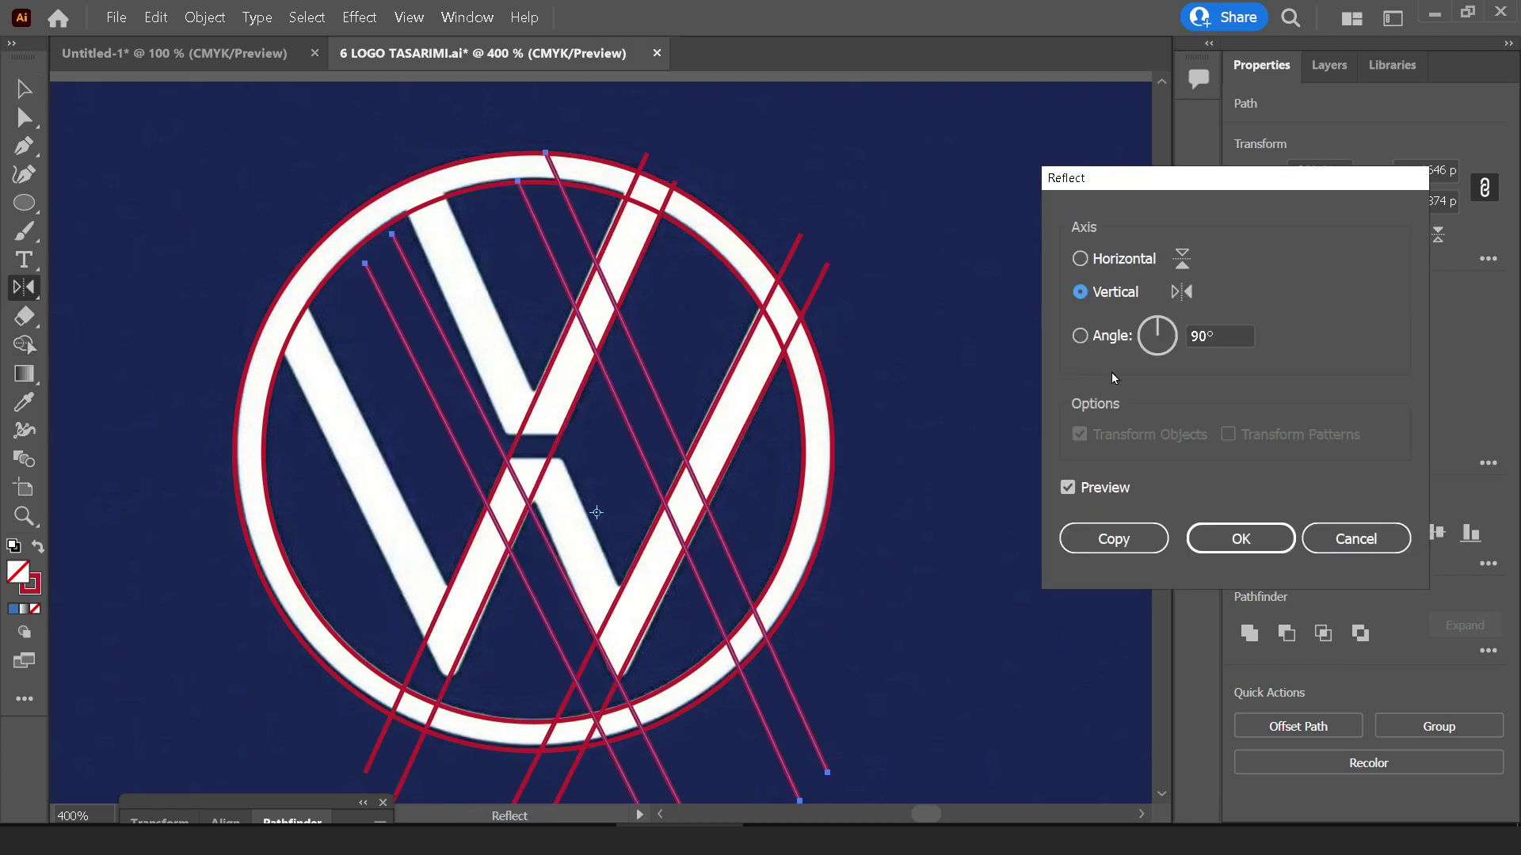
{"action": "left_click", "coordinate": [1241, 538]}
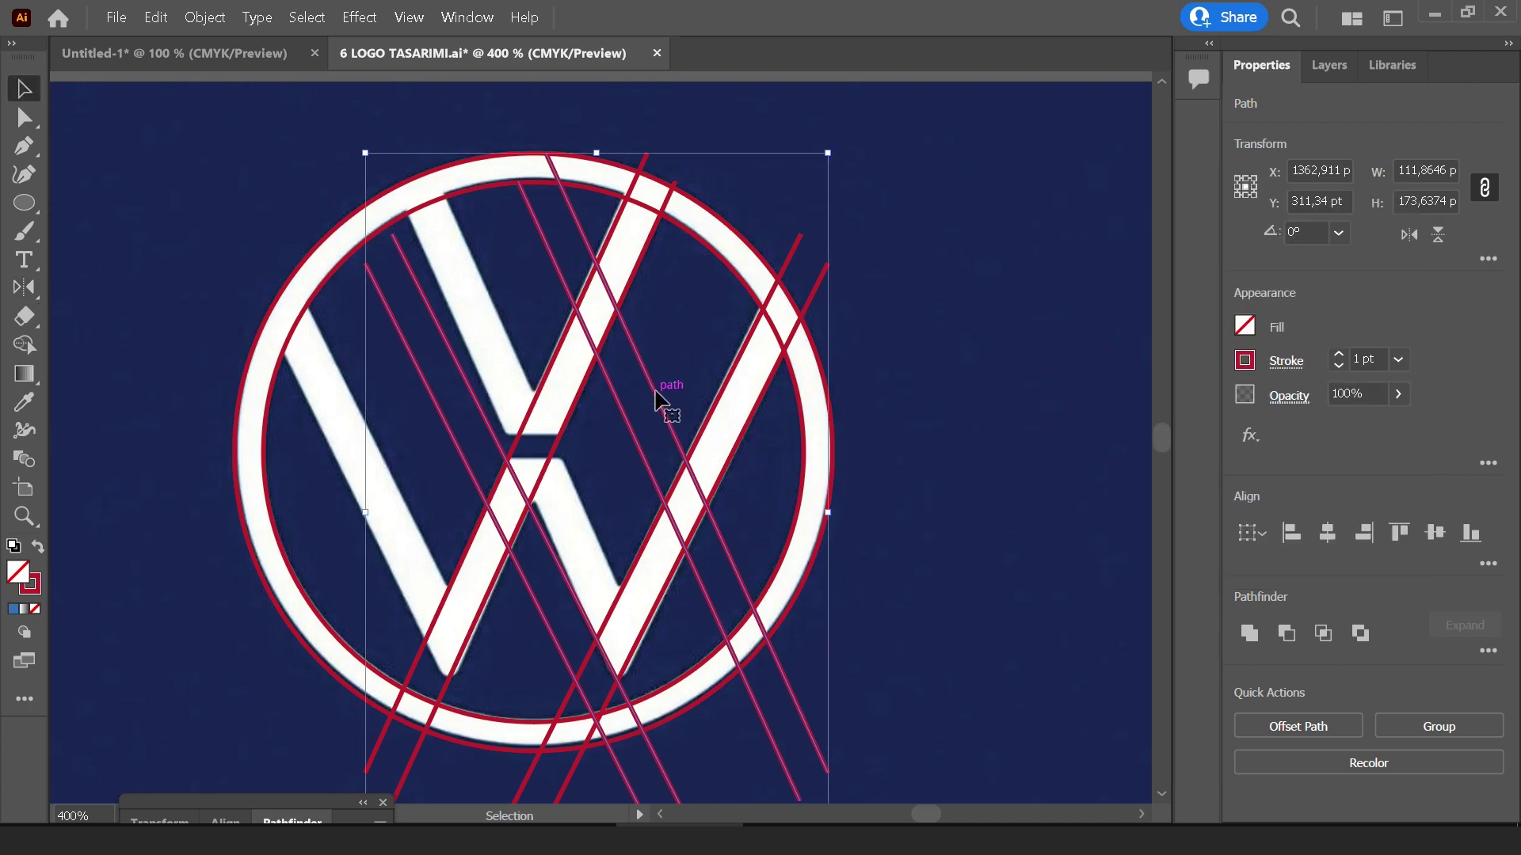
{"action": "left_click_drag", "start_coordinate": [656, 394], "coordinate": [531, 428]}
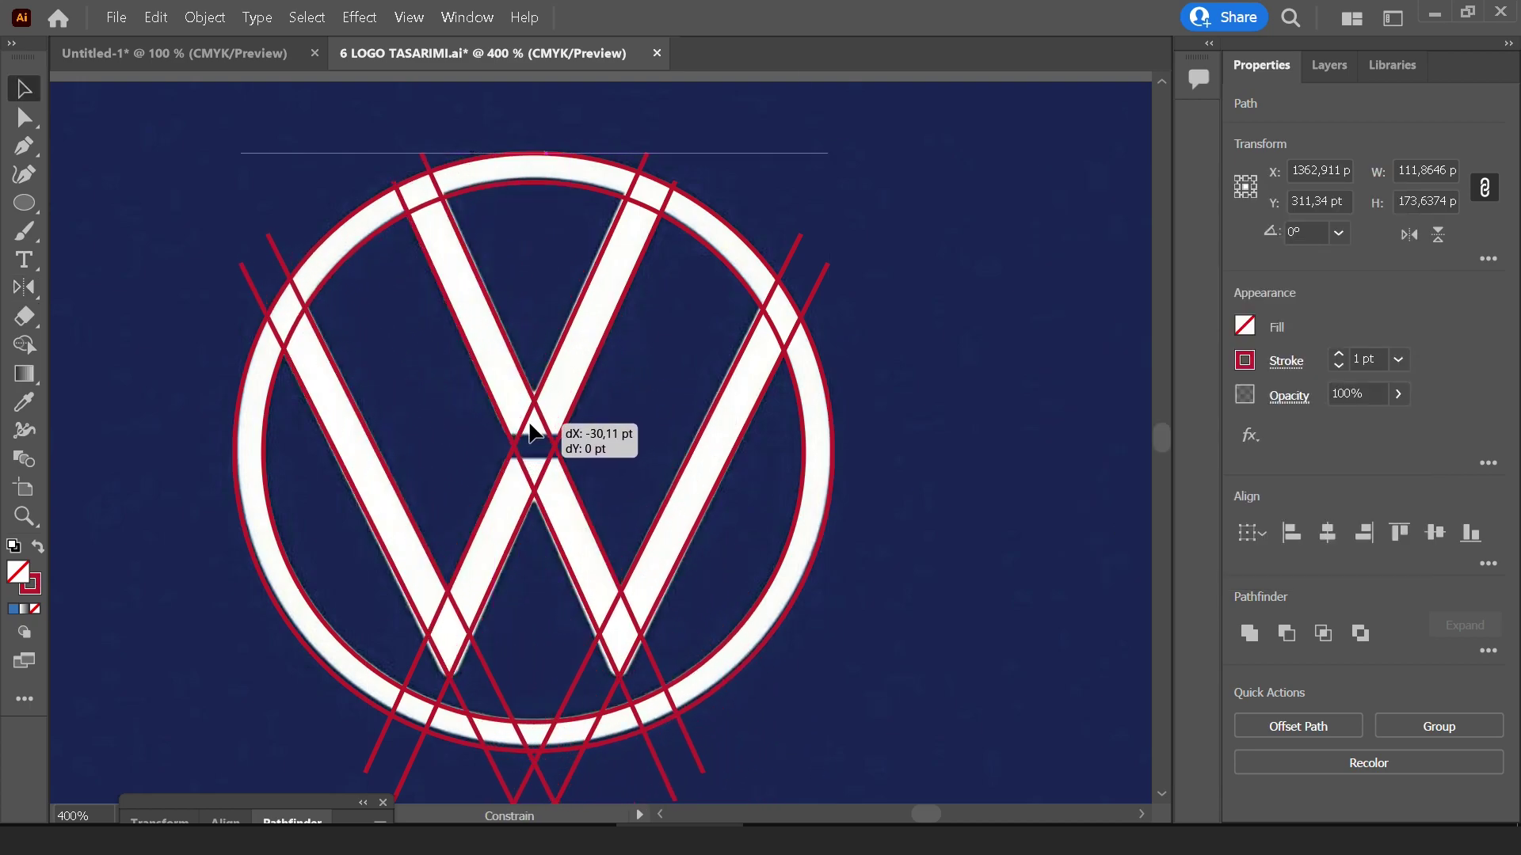
{"action": "left_click_drag", "start_coordinate": [531, 428], "coordinate": [539, 433]}
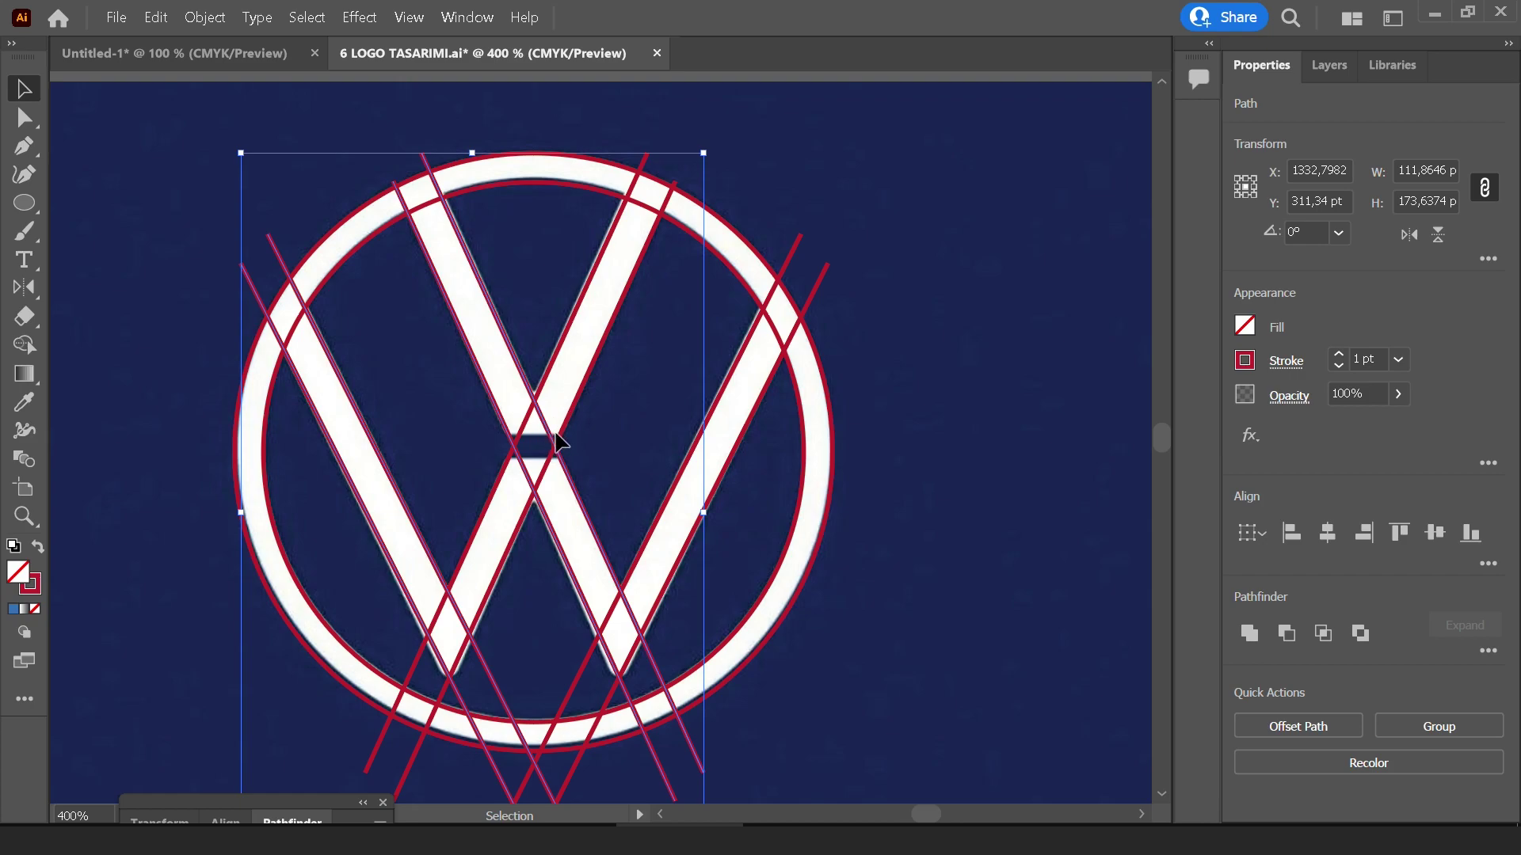
{"action": "left_click", "coordinate": [626, 441]}
{"action": "scroll", "coordinate": [513, 386], "scroll_direction": "up", "scroll_amount": 2}
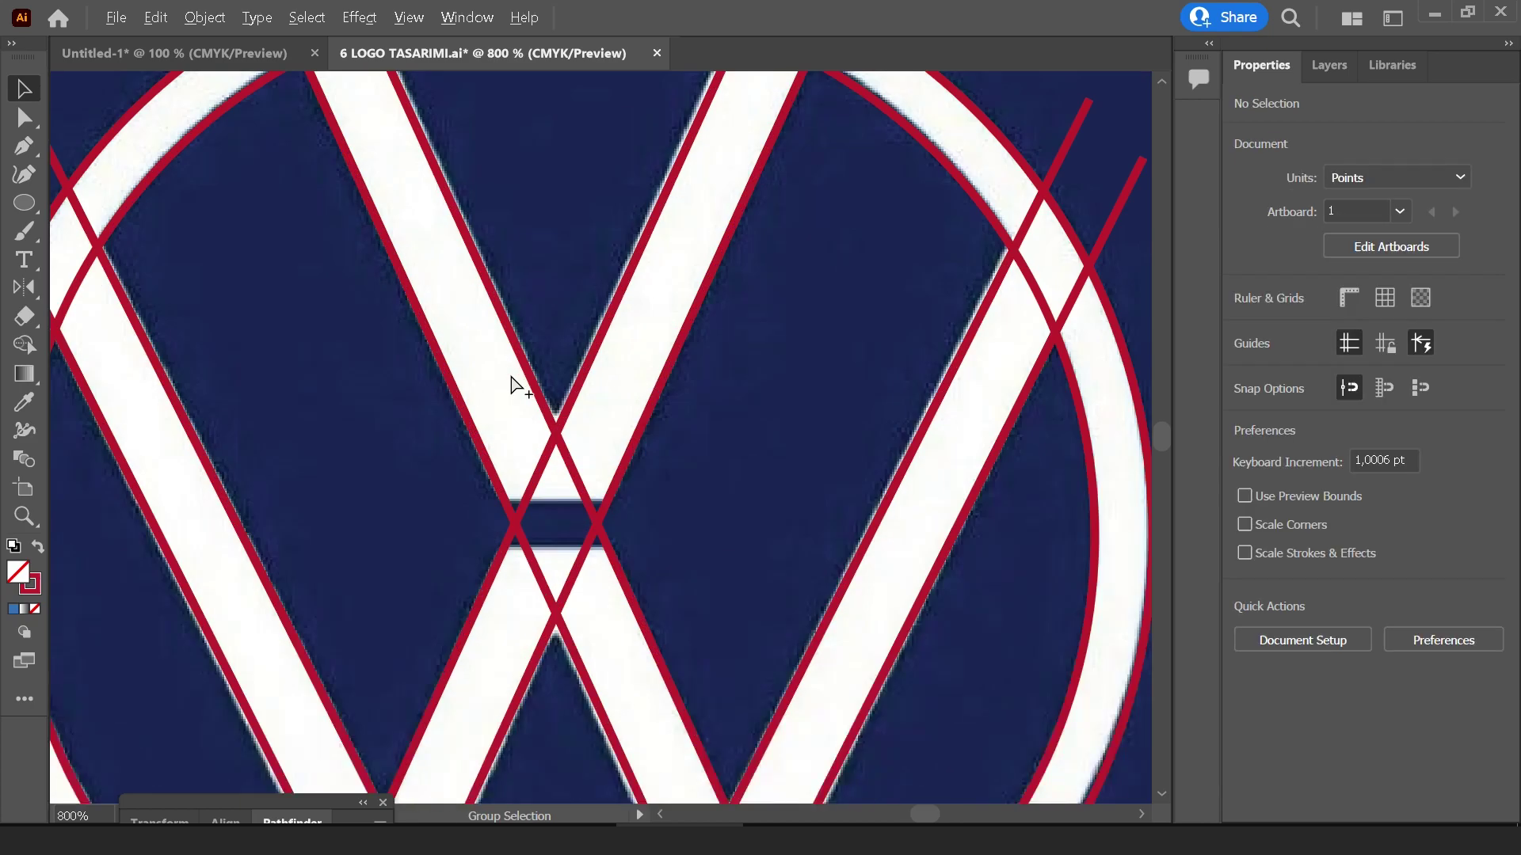
Draw two horizontal guide lines marking the top and bottom of the gap
{"action": "left_click", "coordinate": [33, 155]}
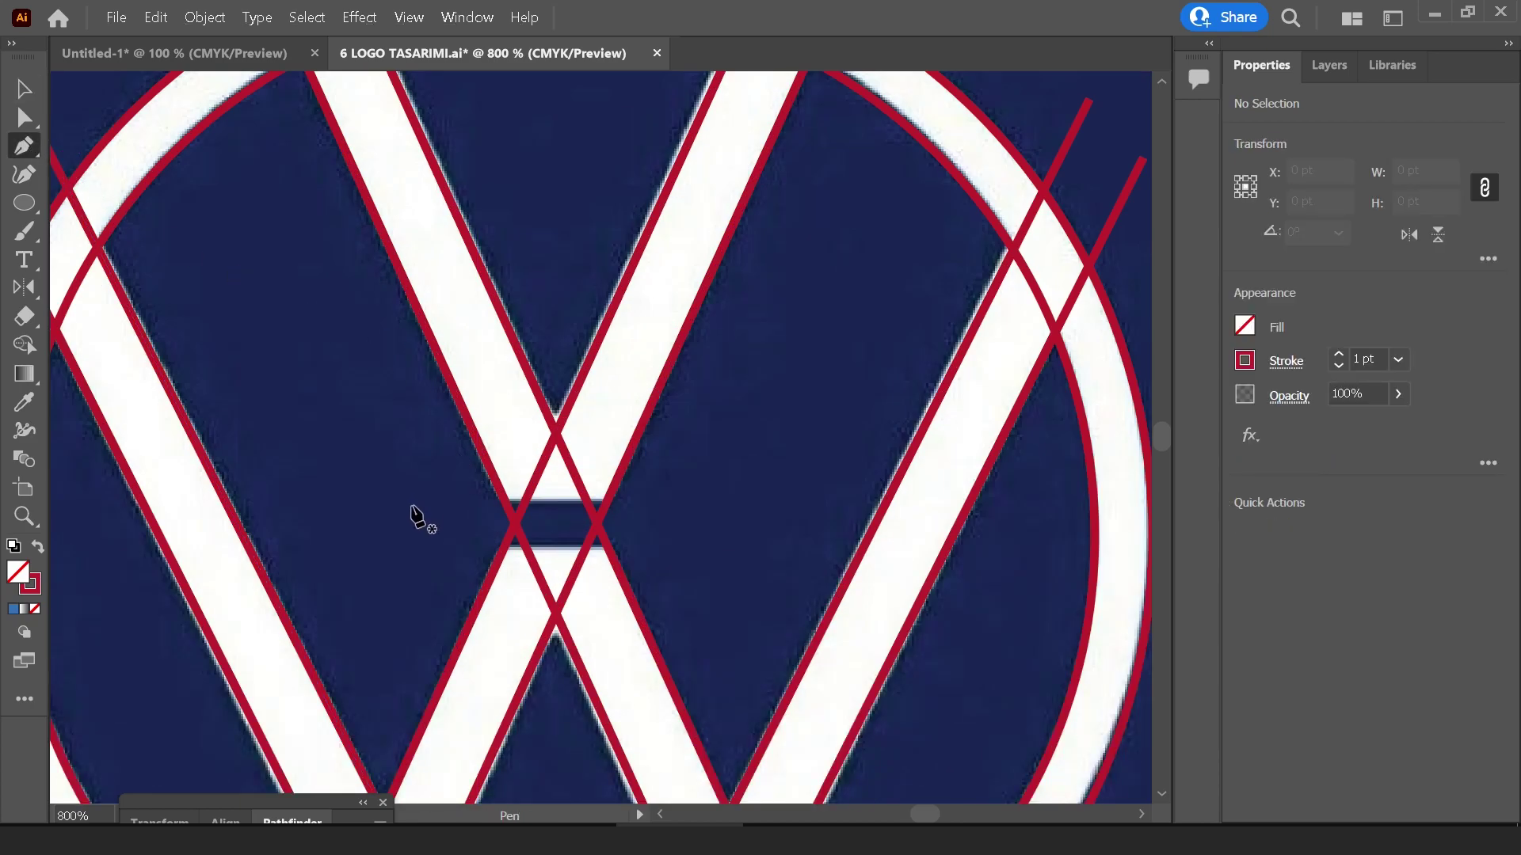
{"action": "left_click", "coordinate": [412, 515]}
{"action": "left_click", "coordinate": [688, 527]}
{"action": "key", "text": "v"}
{"action": "left_click_drag", "start_coordinate": [538, 527], "coordinate": [539, 574]}
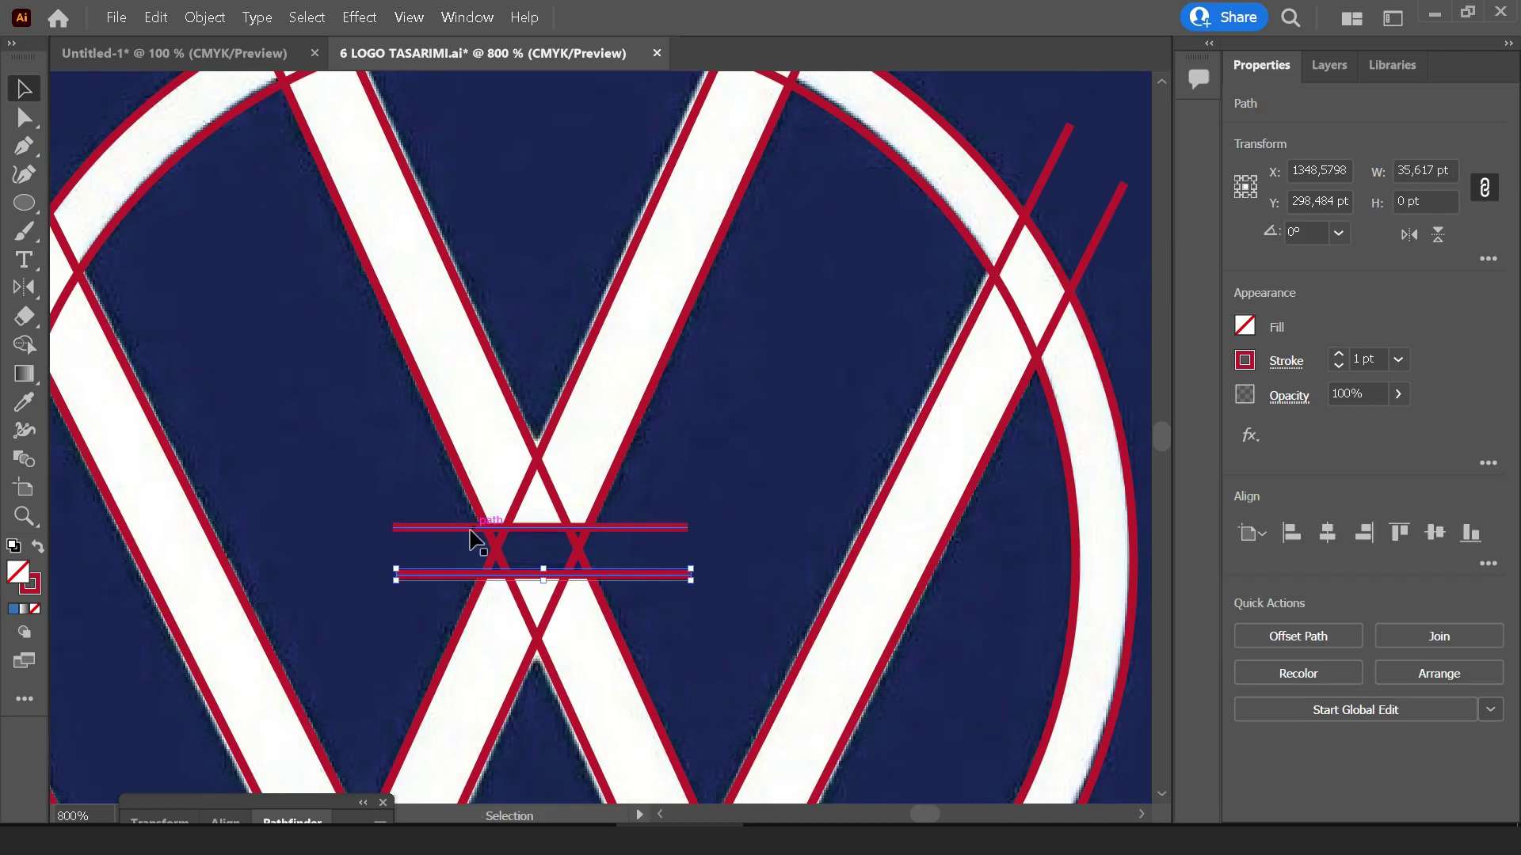
{"action": "scroll", "coordinate": [595, 339], "scroll_direction": "up", "scroll_amount": 2}
{"action": "key", "text": "ctrl+0"}
Merge the ring and letter regions into one shape with Shape Builder
{"action": "key", "text": "ctrl+a"}
{"action": "key", "text": "shift+m"}
{"action": "scroll", "coordinate": [333, 222], "scroll_direction": "up", "scroll_amount": 3}
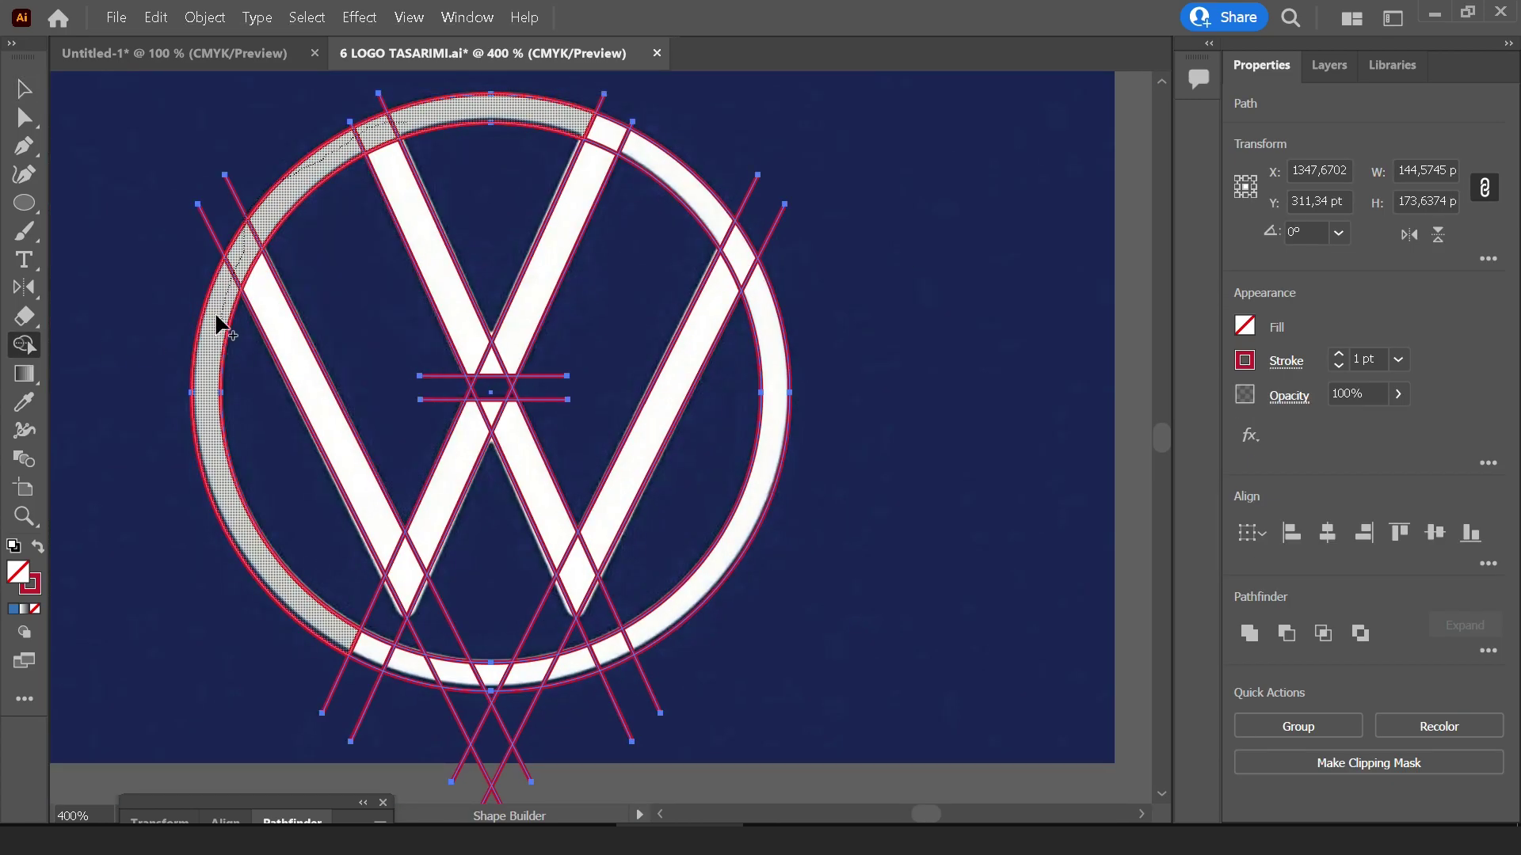
{"action": "mouse_move", "coordinate": [217, 319]}
{"action": "left_mouse_down"}
{"action": "mouse_move", "coordinate": [393, 550]}
{"action": "mouse_move", "coordinate": [485, 407]}
{"action": "mouse_move", "coordinate": [702, 330]}
{"action": "mouse_move", "coordinate": [567, 252]}
{"action": "left_mouse_up"}
{"action": "left_click_drag", "start_coordinate": [669, 621], "coordinate": [533, 669]}
{"action": "left_click_drag", "start_coordinate": [553, 500], "coordinate": [590, 345]}
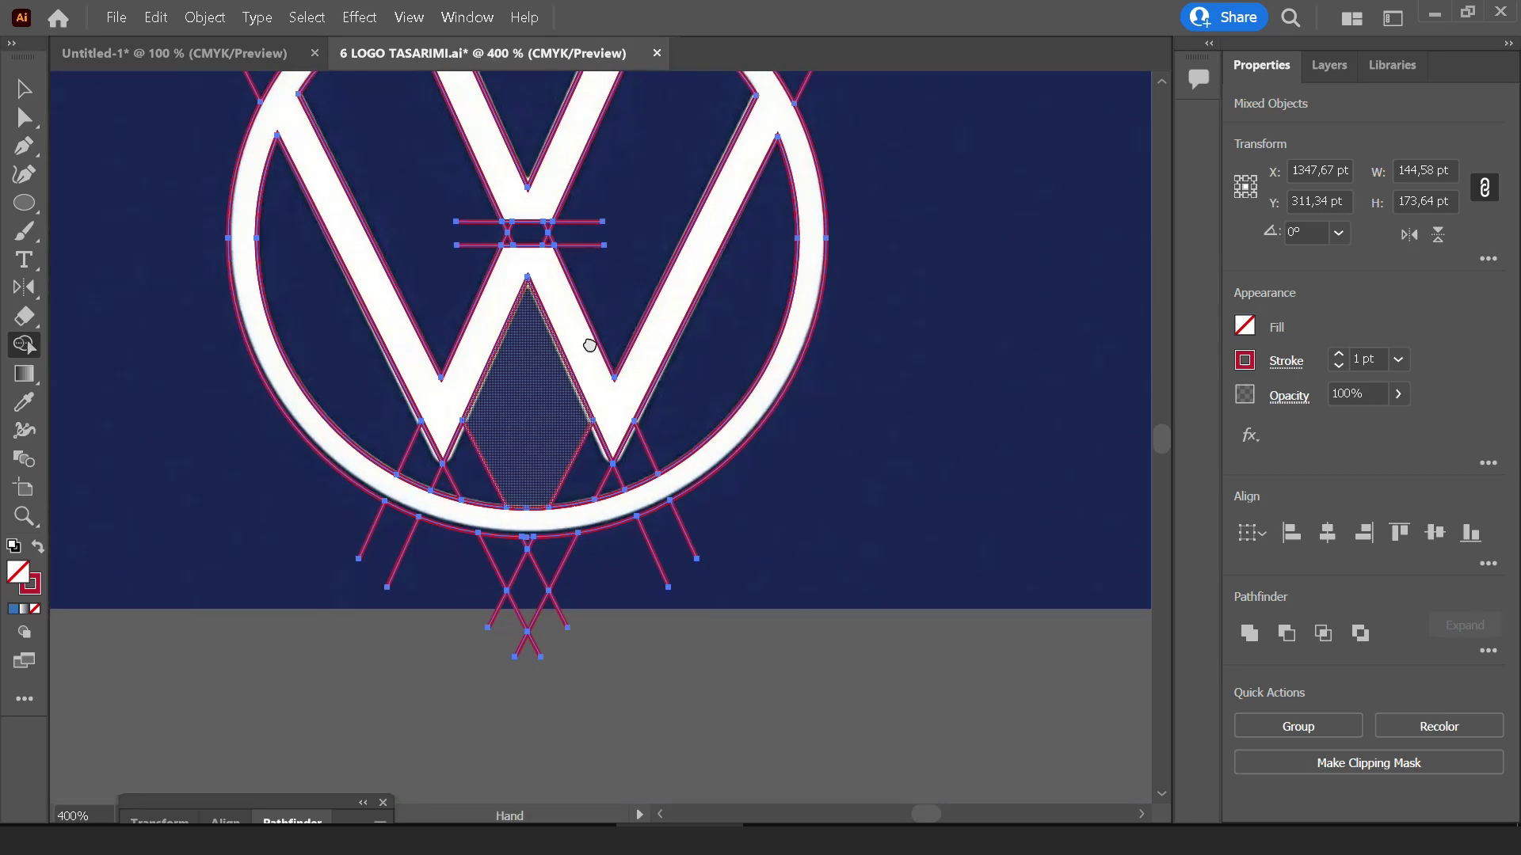
{"action": "key", "text": "v"}
{"action": "key", "text": "ctrl+minus"}
{"action": "key", "text": "ctrl+minus"}
{"action": "key", "text": "ctrl+minus"}
Copy the merged VW shape beside the reference and fill it with the reference navy
{"action": "mouse_move", "coordinate": [452, 357]}
{"action": "left_mouse_down"}
{"action": "mouse_move", "coordinate": [925, 396]}
{"action": "mouse_move", "coordinate": [459, 322]}
{"action": "mouse_move", "coordinate": [892, 358]}
{"action": "left_mouse_up"}
{"action": "left_click_drag", "start_coordinate": [934, 458], "coordinate": [655, 292]}
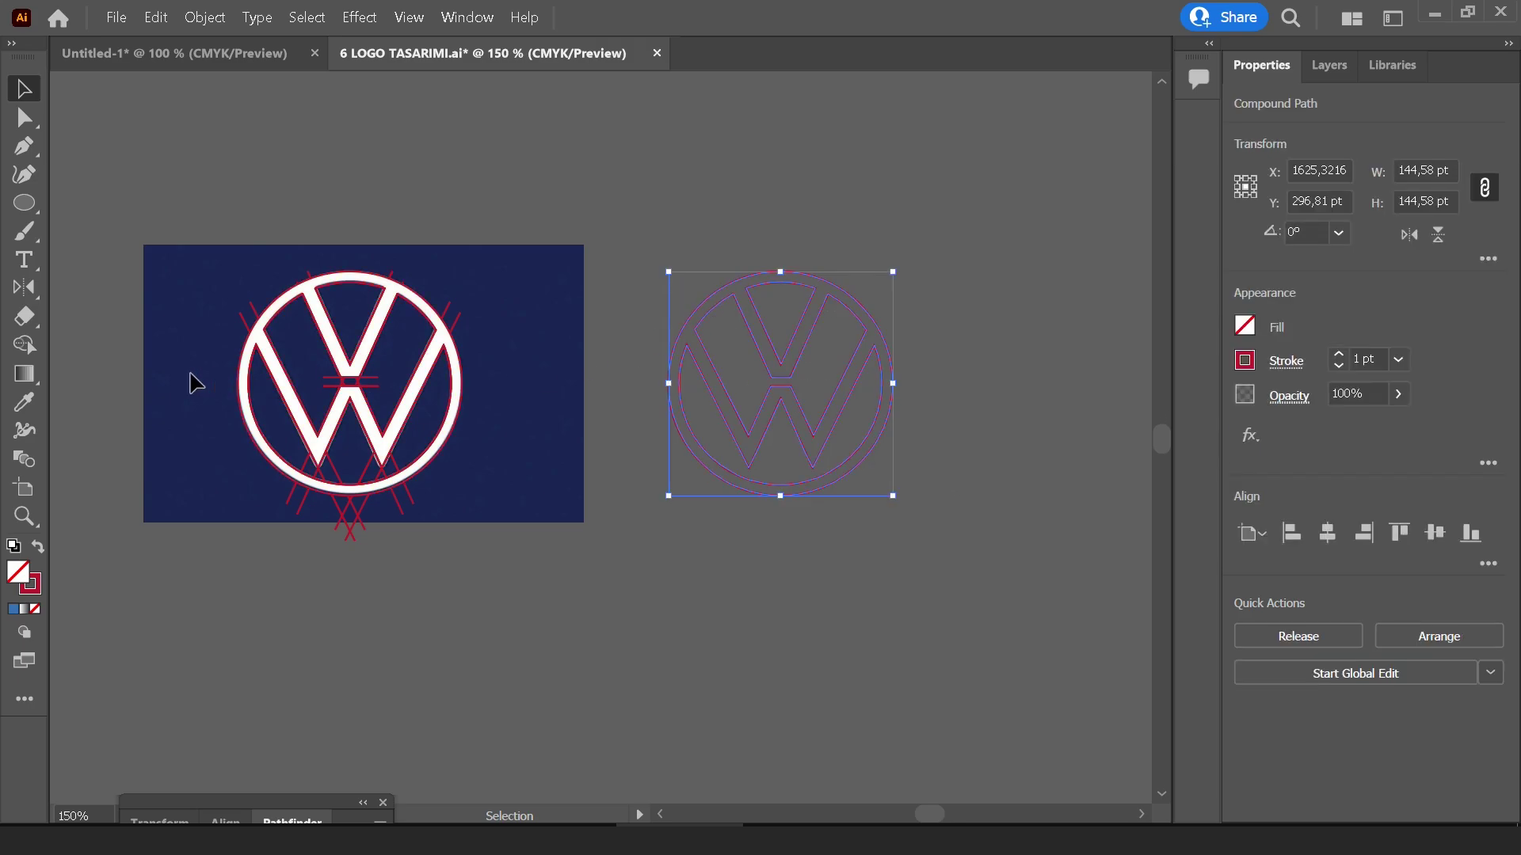
{"action": "left_click", "coordinate": [24, 402]}
{"action": "left_click", "coordinate": [528, 376]}
Slightly round the W's bottom points using the live-corner widgets
{"action": "key", "text": "v"}
{"action": "left_click", "coordinate": [638, 298]}
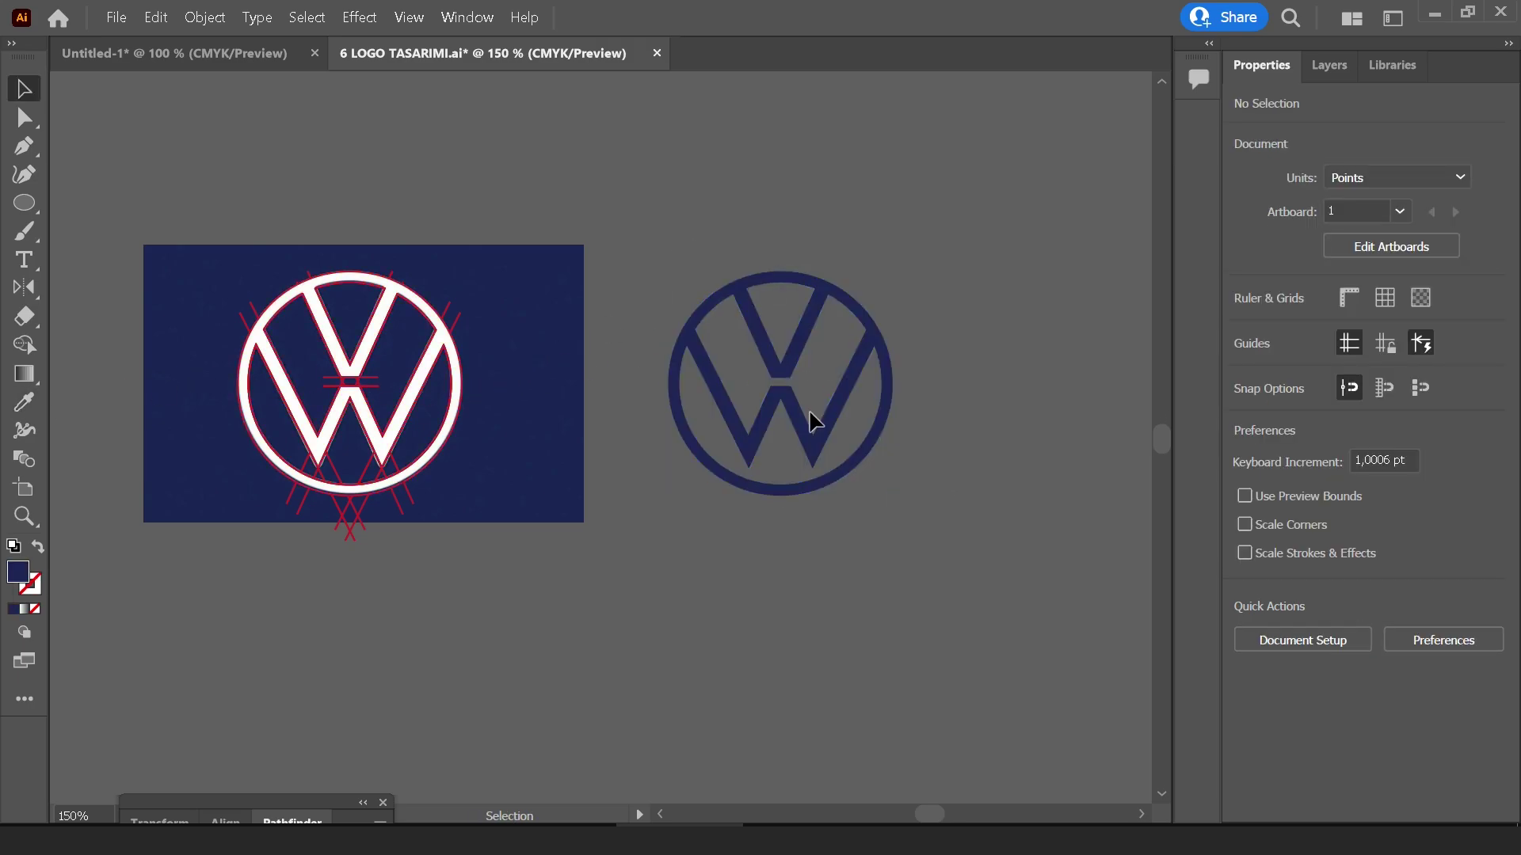
{"action": "scroll", "coordinate": [808, 421], "scroll_direction": "up", "scroll_amount": 3}
{"action": "scroll", "coordinate": [800, 443], "scroll_direction": "up", "scroll_amount": 2}
{"action": "scroll", "coordinate": [800, 447], "scroll_direction": "down", "scroll_amount": 5}
{"action": "scroll", "coordinate": [800, 444], "scroll_direction": "up", "scroll_amount": 3}
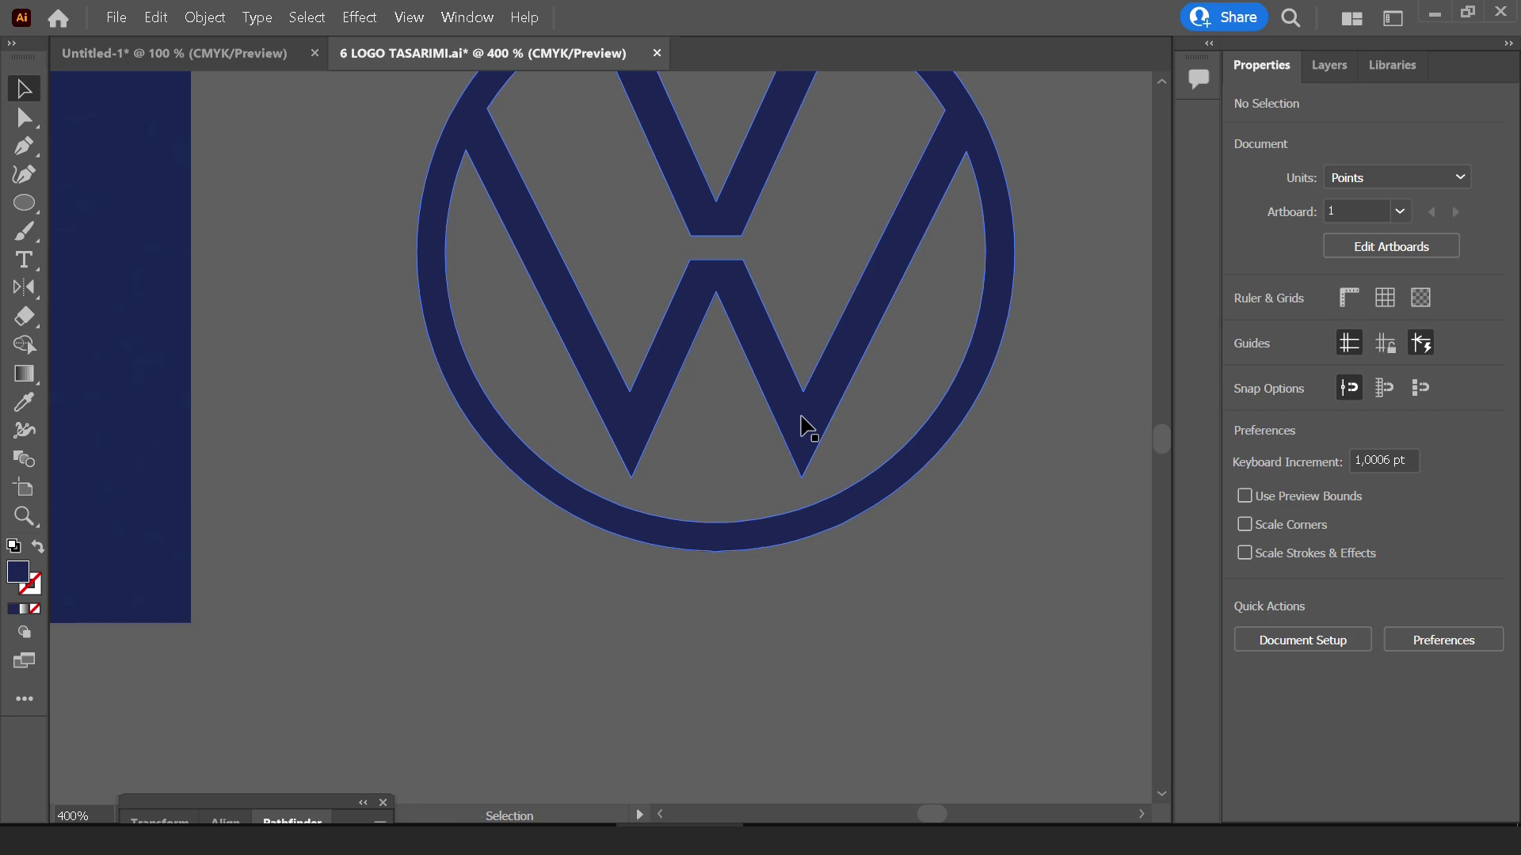
{"action": "left_click", "coordinate": [788, 446]}
{"action": "left_click_drag", "start_coordinate": [788, 446], "coordinate": [752, 468]}
{"action": "key", "text": "a"}
{"action": "scroll", "coordinate": [761, 523], "scroll_direction": "up", "scroll_amount": 2}
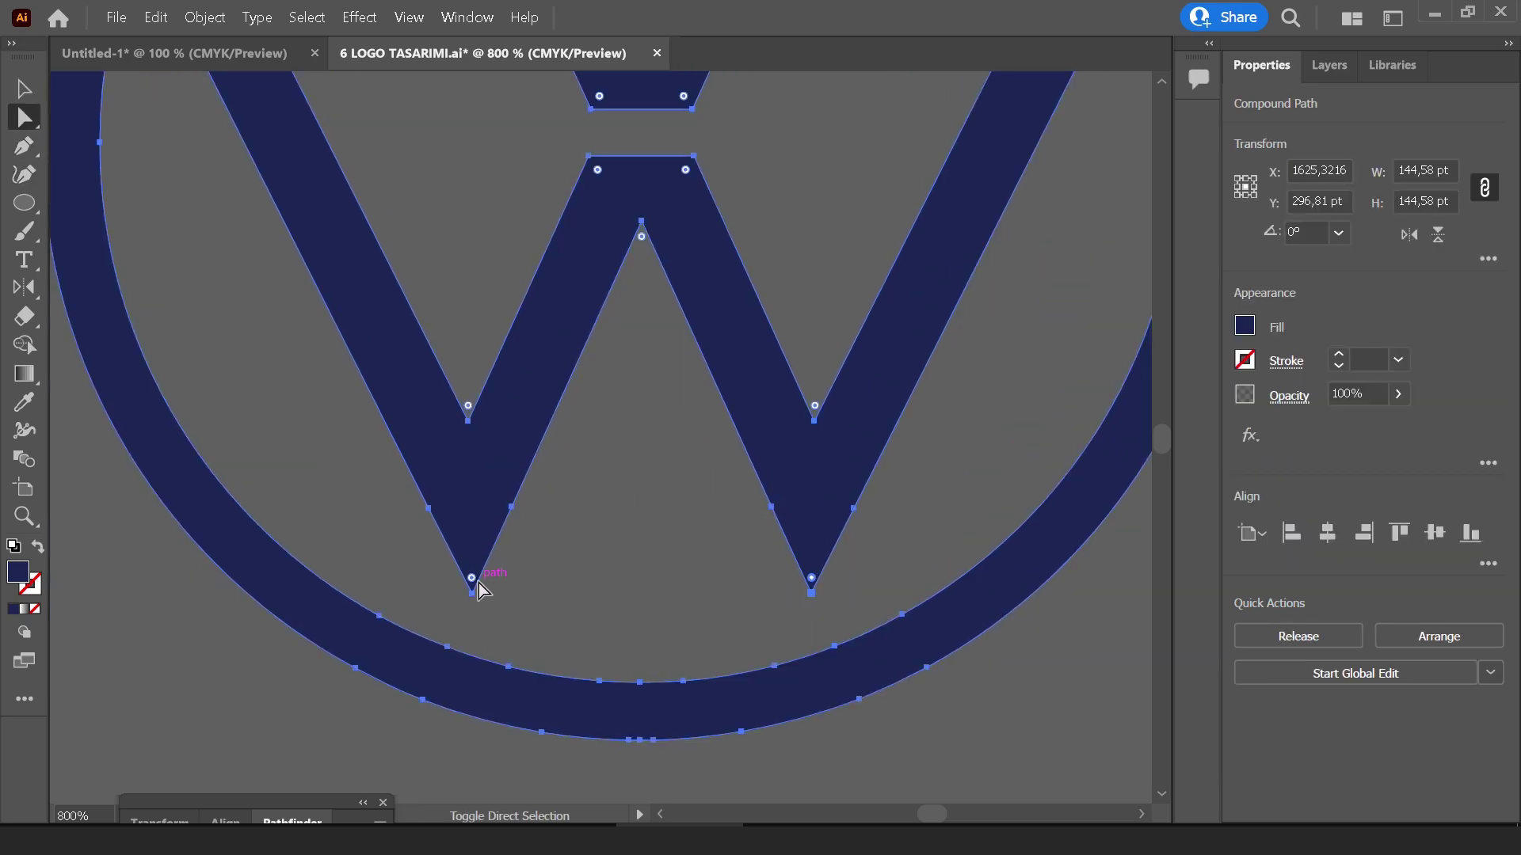
{"action": "left_click_drag", "start_coordinate": [472, 582], "coordinate": [472, 565]}
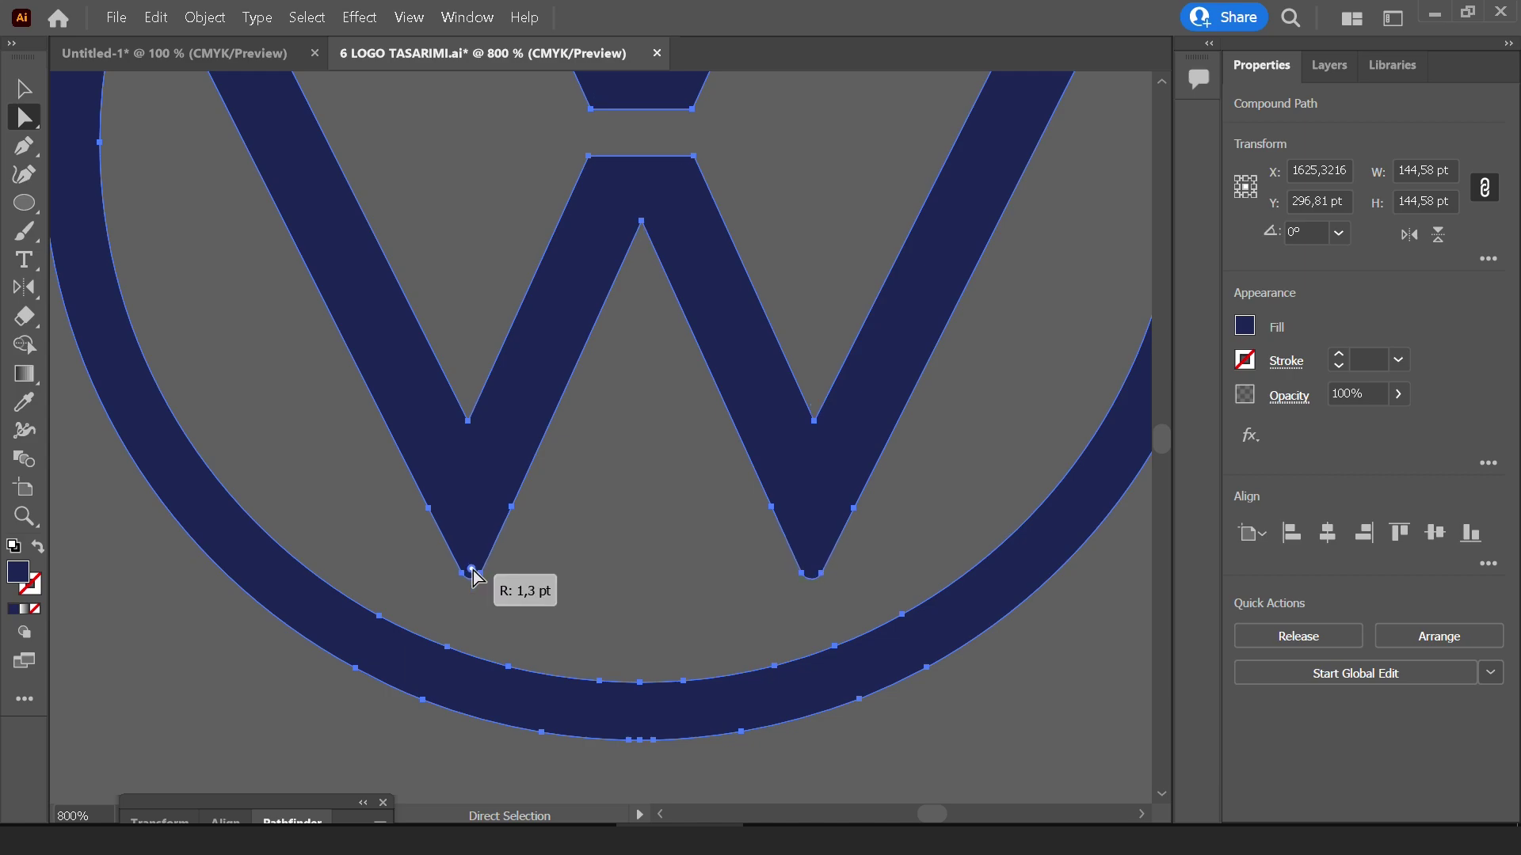
{"action": "scroll", "coordinate": [392, 515], "scroll_direction": "down", "scroll_amount": 2}
{"action": "scroll", "coordinate": [373, 511], "scroll_direction": "down", "scroll_amount": 2}
{"action": "key", "text": "v"}
Slightly round the corners around the W's central gap
{"action": "left_click", "coordinate": [373, 512]}
{"action": "left_click_drag", "start_coordinate": [373, 512], "coordinate": [1011, 533]}
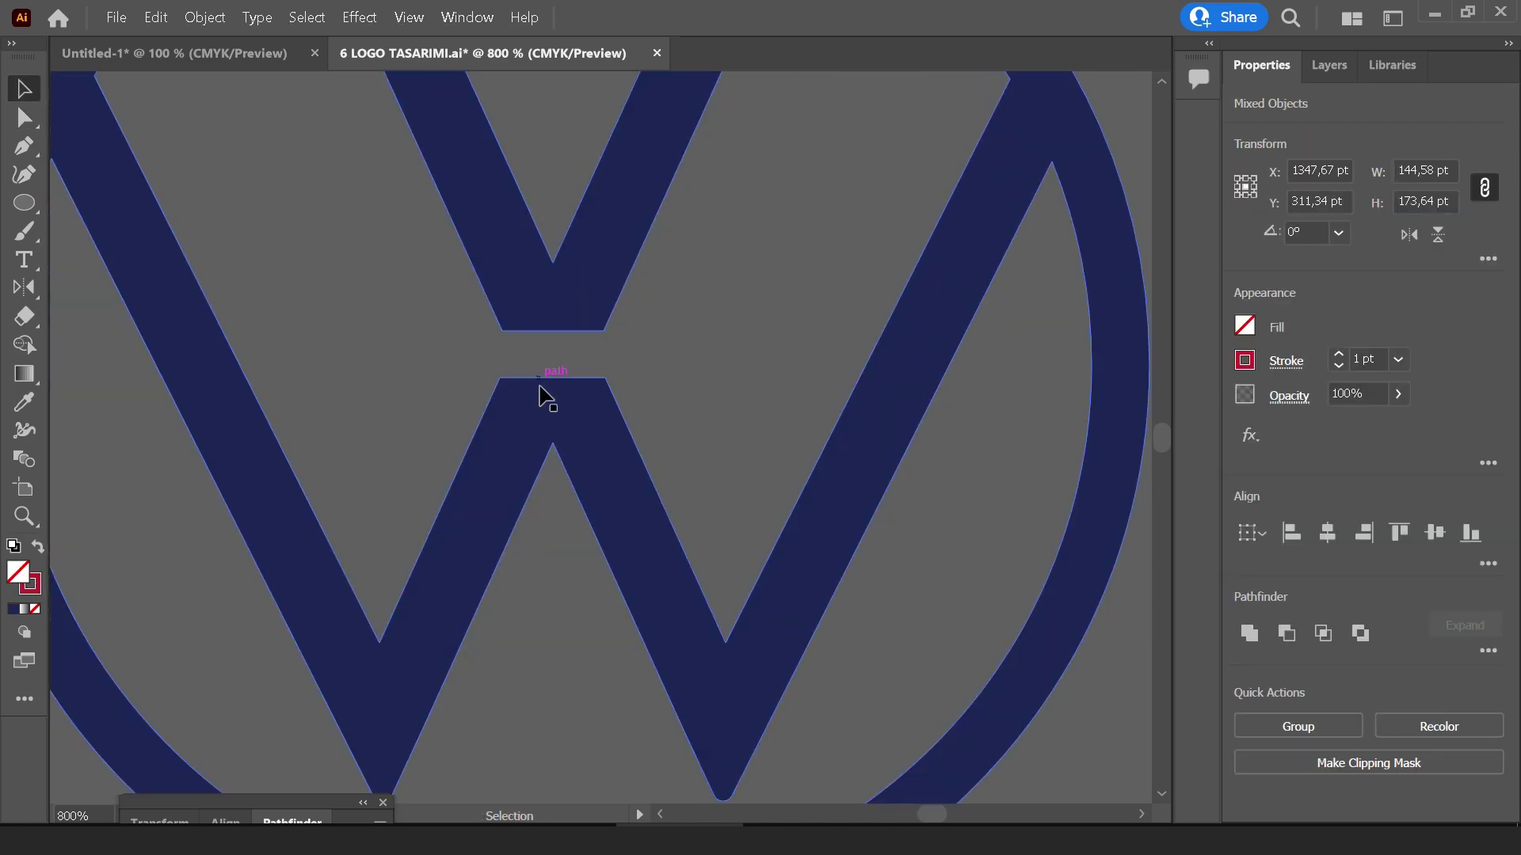
{"action": "left_click", "coordinate": [545, 396]}
{"action": "left_click", "coordinate": [29, 126]}
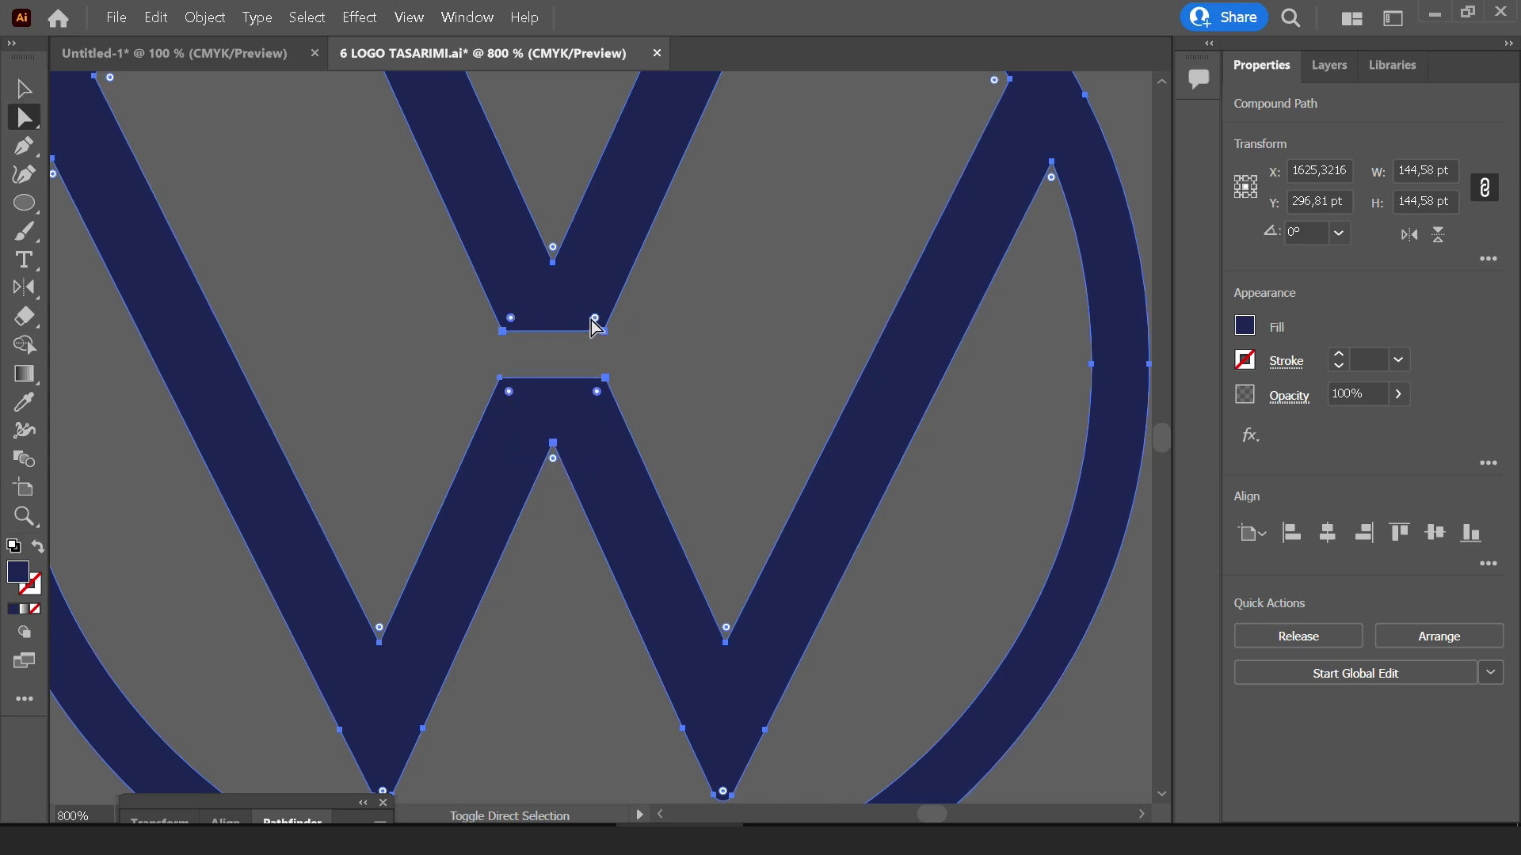
{"action": "left_click_drag", "start_coordinate": [597, 320], "coordinate": [599, 323]}
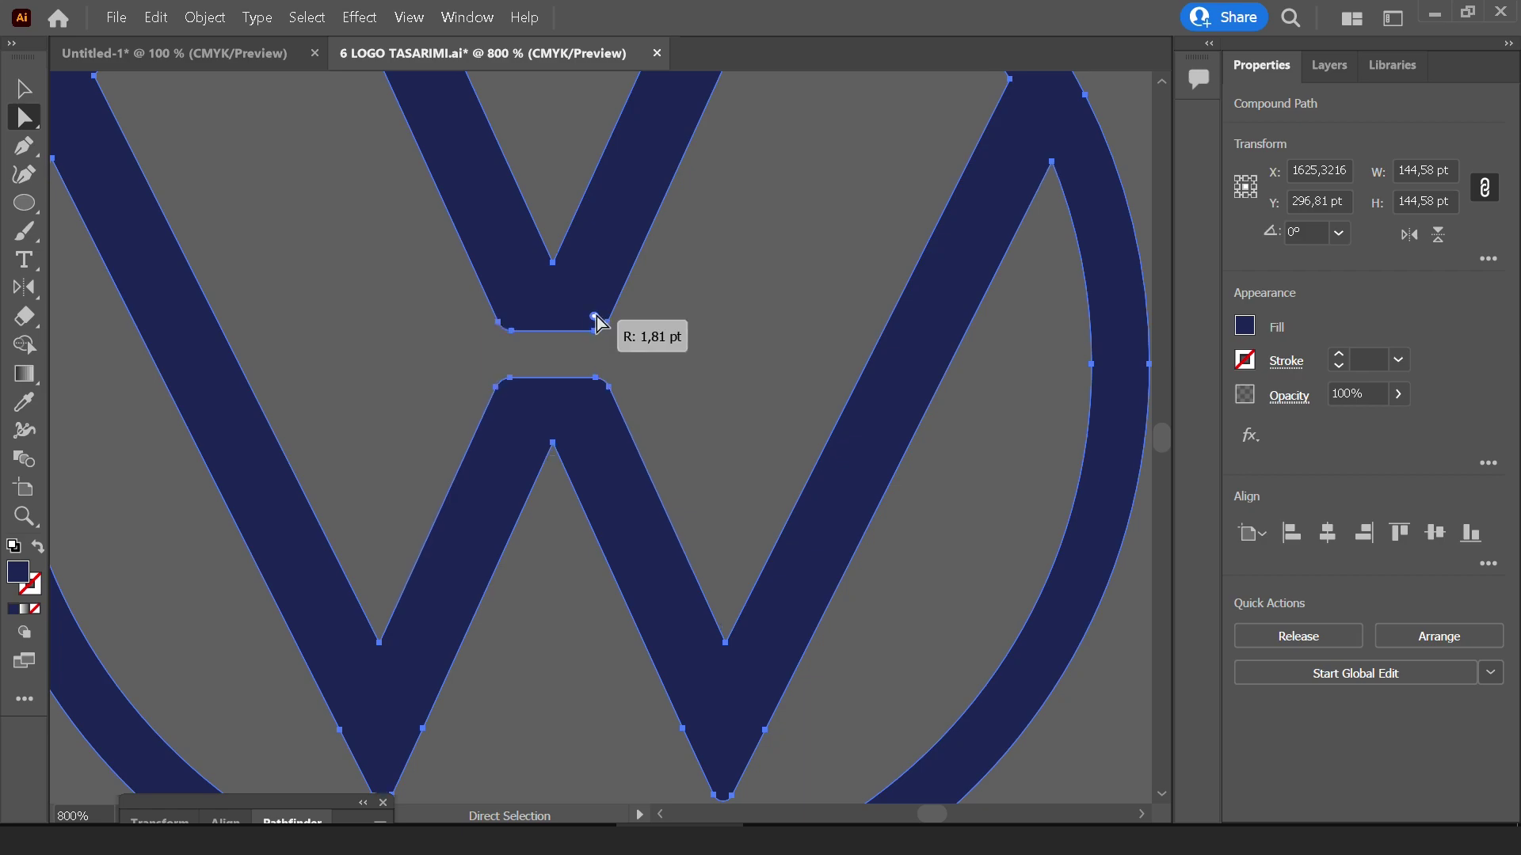
{"action": "key", "text": "ctrl+minus"}
{"action": "key", "text": "ctrl+shift+a"}
{"action": "key", "text": "v"}
{"action": "key", "text": "ctrl+minus"}
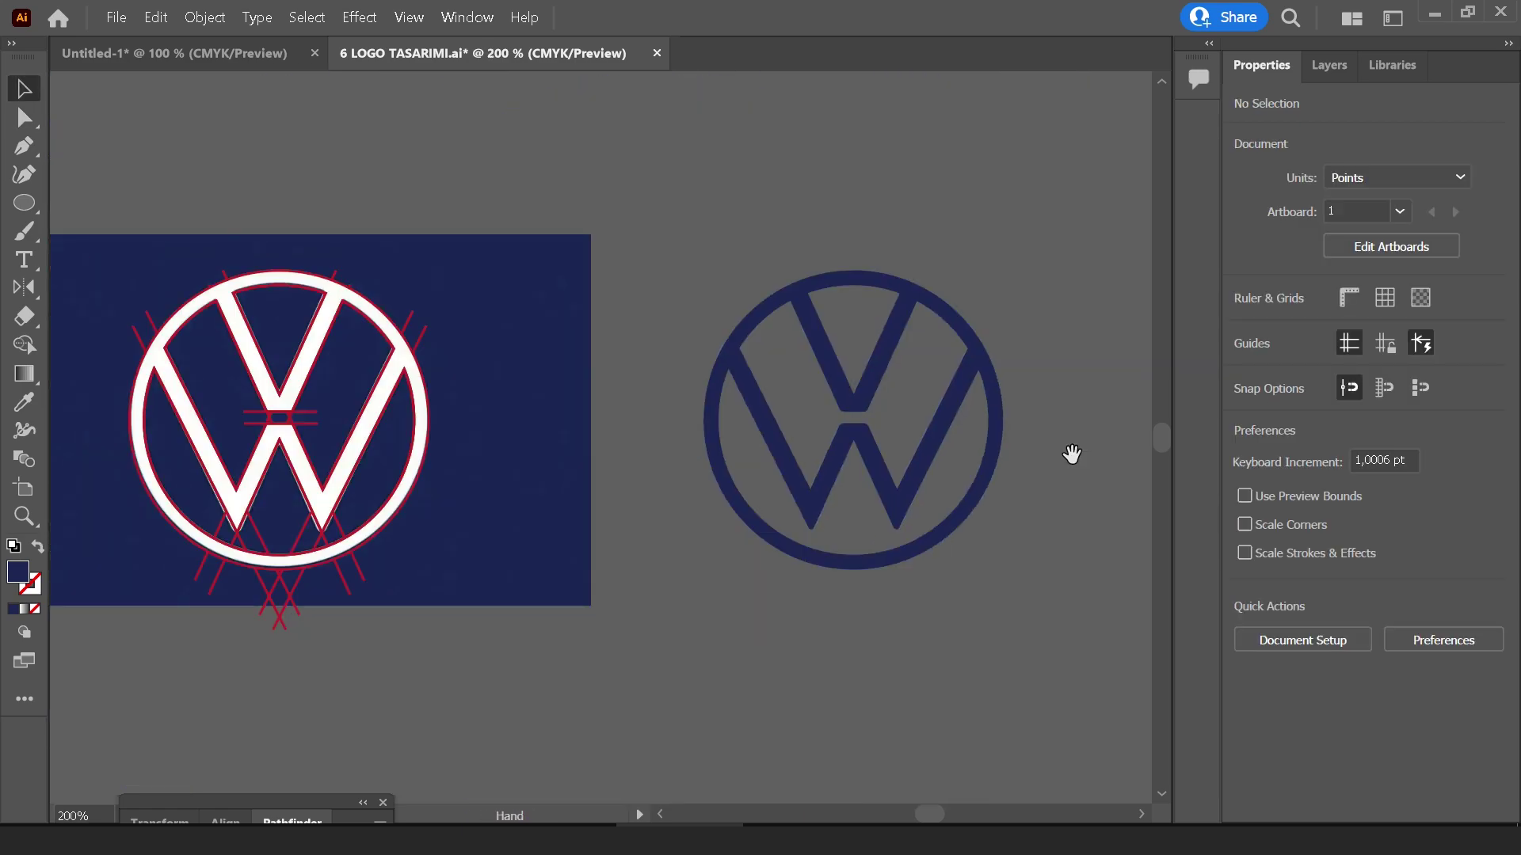
{"action": "left_click_drag", "start_coordinate": [1071, 454], "coordinate": [849, 467]}
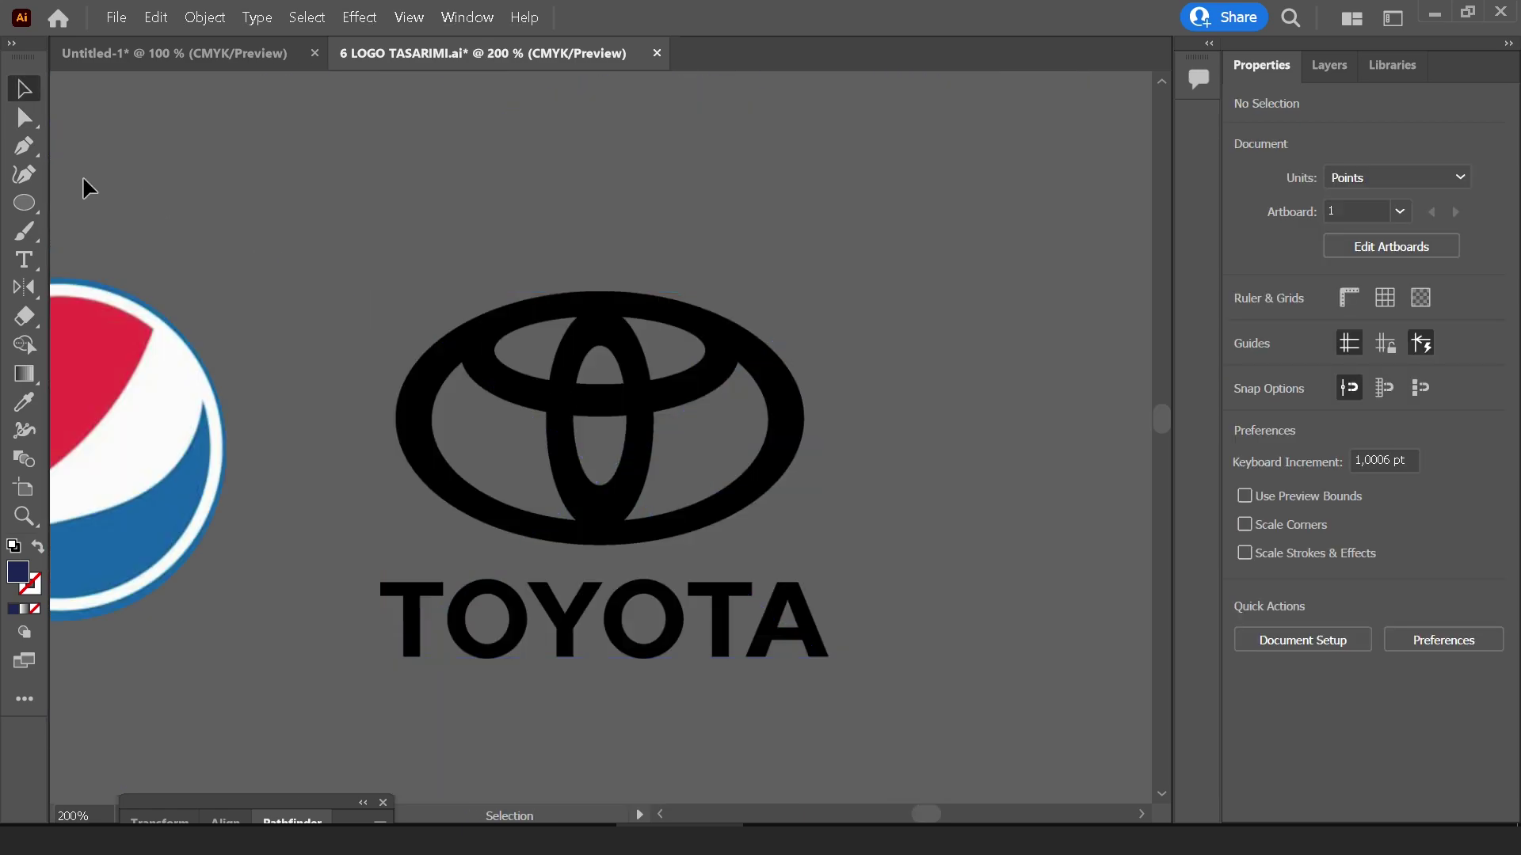
Draw an ellipse stretched to match the Toyota logo's outer oval
{"action": "left_click", "coordinate": [23, 203]}
{"action": "key", "text": "ctrl+plus"}
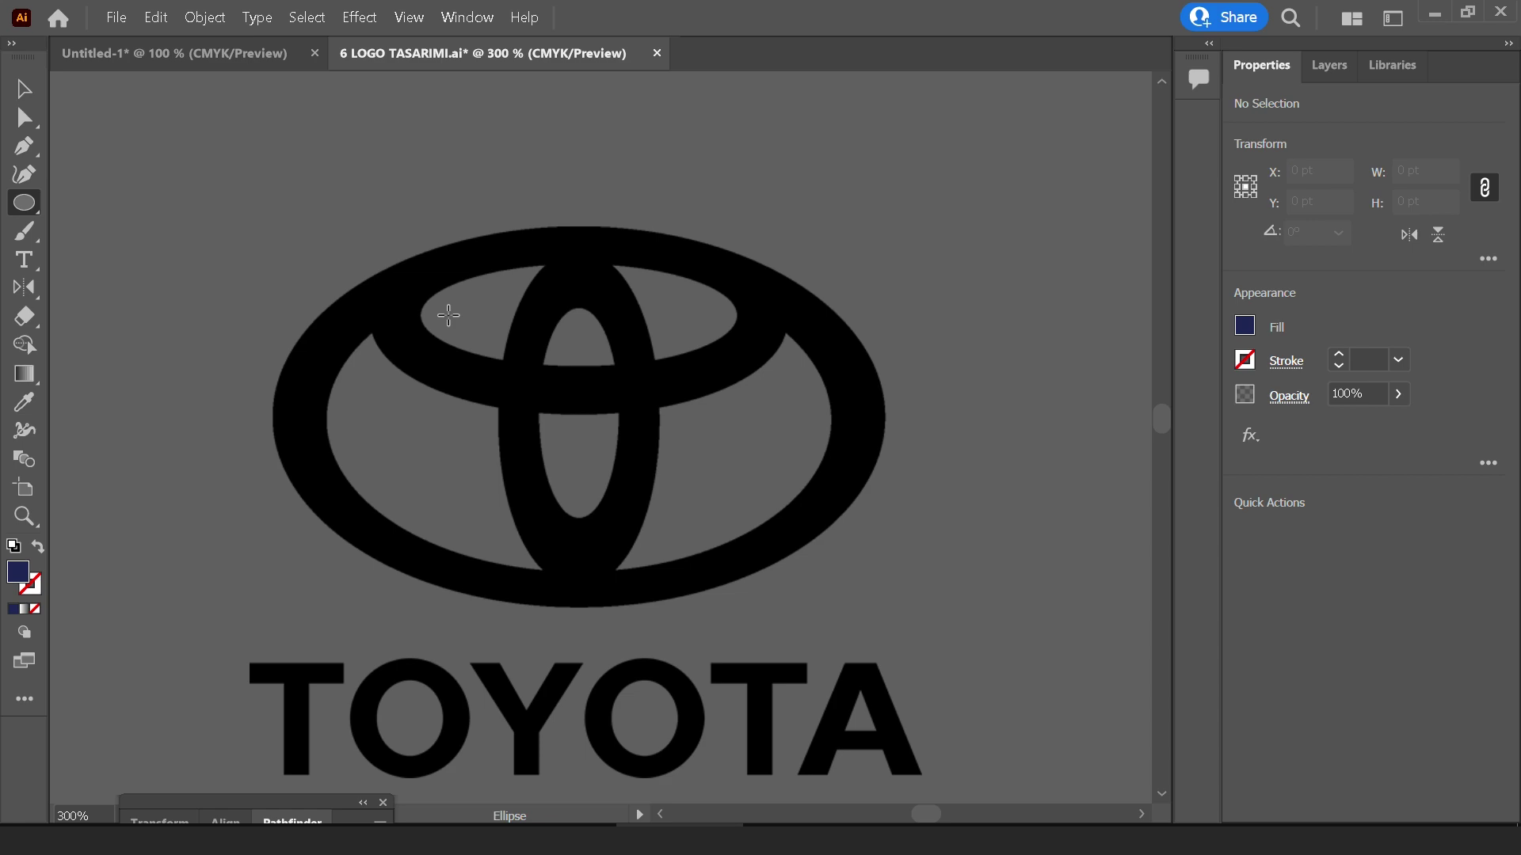
{"action": "left_click_drag", "start_coordinate": [565, 386], "coordinate": [692, 607]}
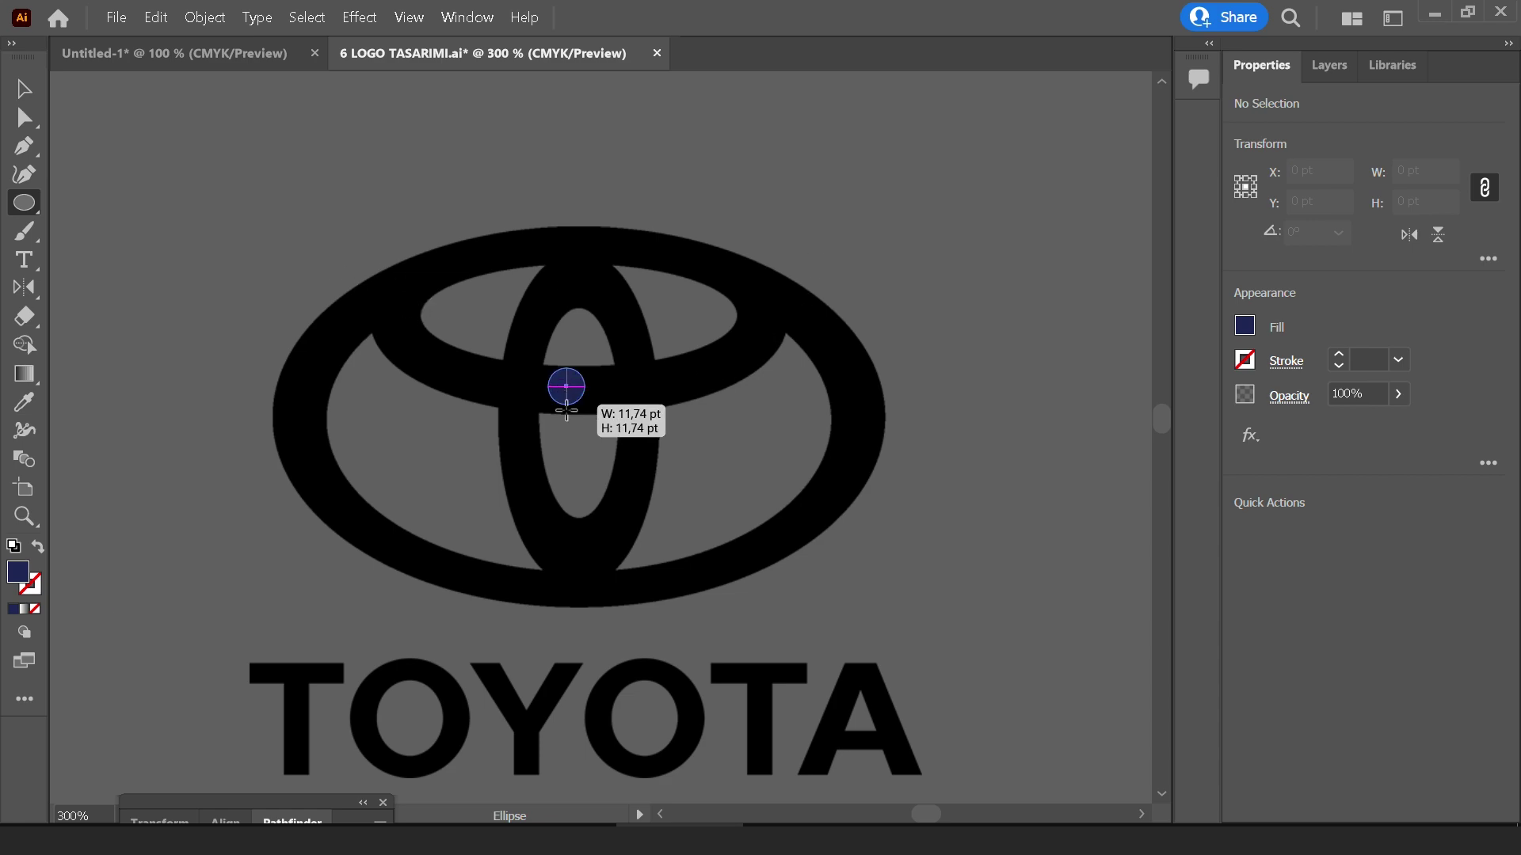
{"action": "key", "text": "v"}
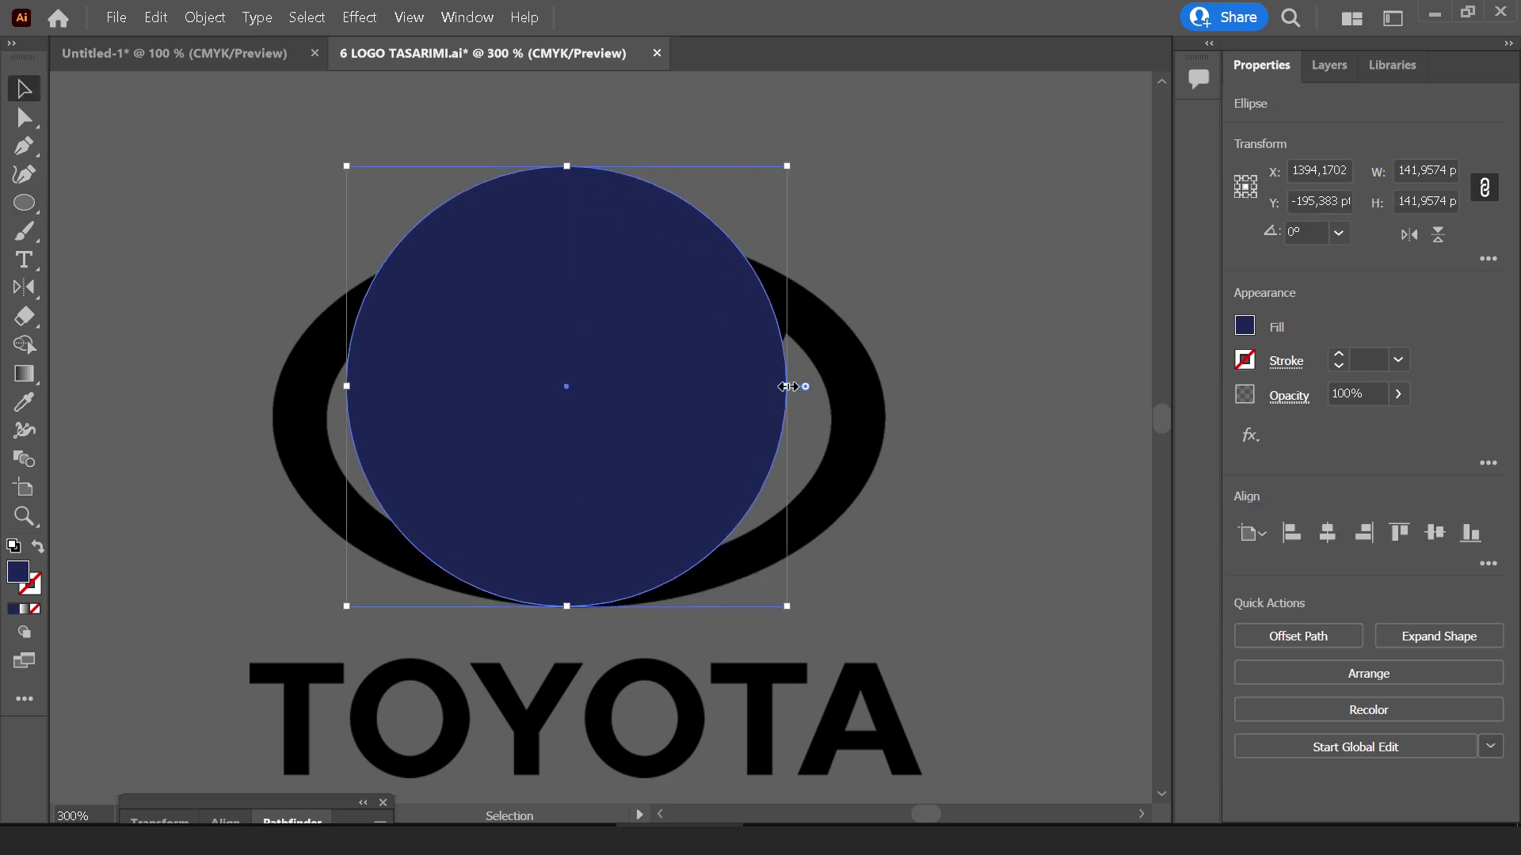
{"action": "left_click_drag", "start_coordinate": [785, 386], "coordinate": [890, 403]}
{"action": "left_click_drag", "start_coordinate": [349, 386], "coordinate": [272, 396]}
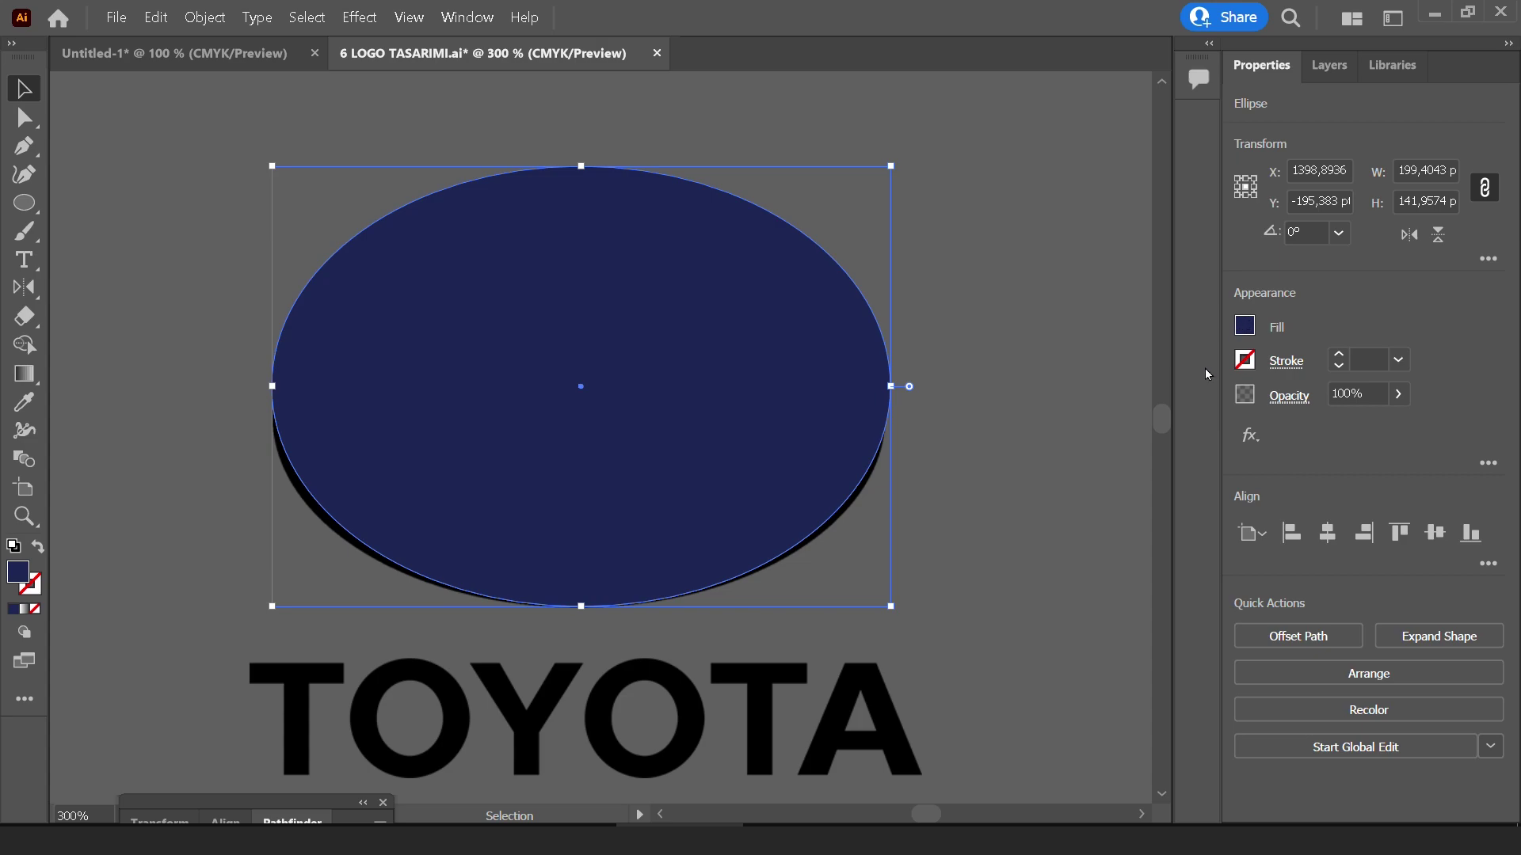
Give the ellipse no fill and a red outline, and fit its height to the outer ring
{"action": "left_click", "coordinate": [1240, 331]}
{"action": "left_click", "coordinate": [986, 411]}
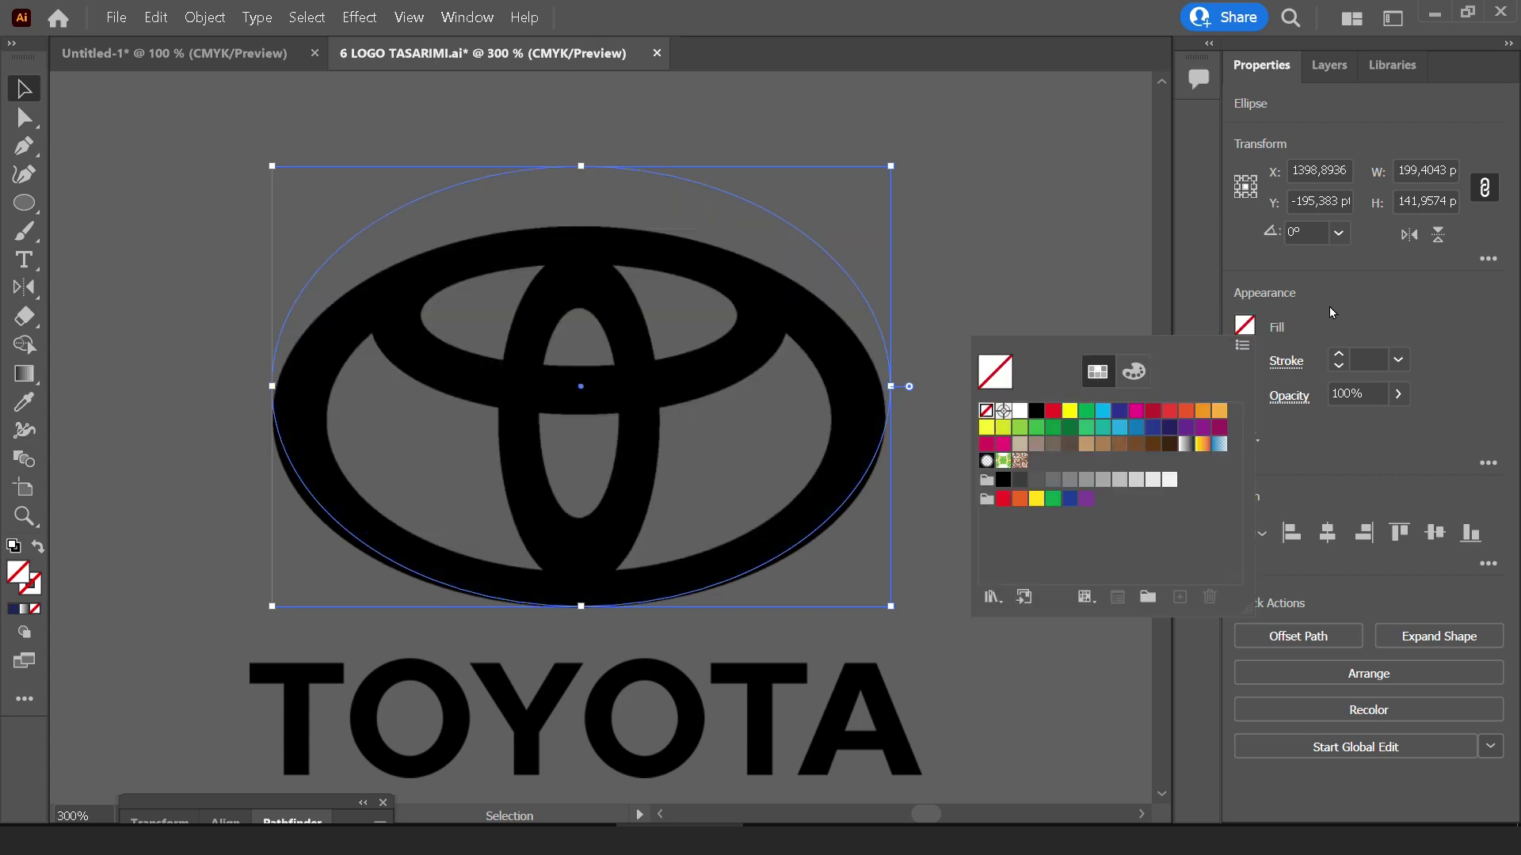
{"action": "left_click", "coordinate": [1244, 360]}
{"action": "left_click", "coordinate": [1185, 445]}
{"action": "left_click", "coordinate": [1114, 301]}
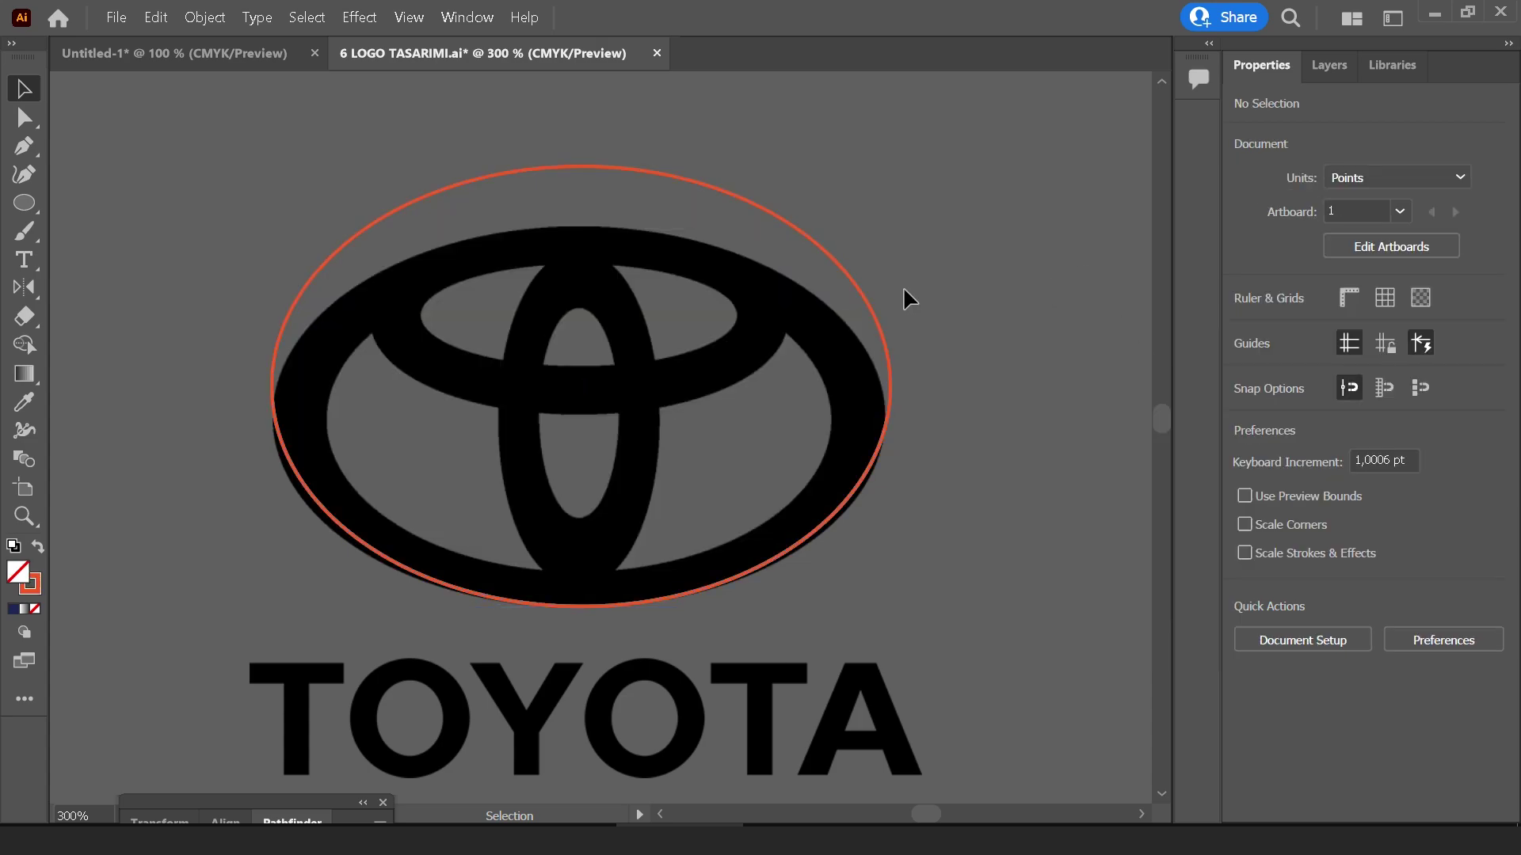
{"action": "left_click", "coordinate": [569, 168]}
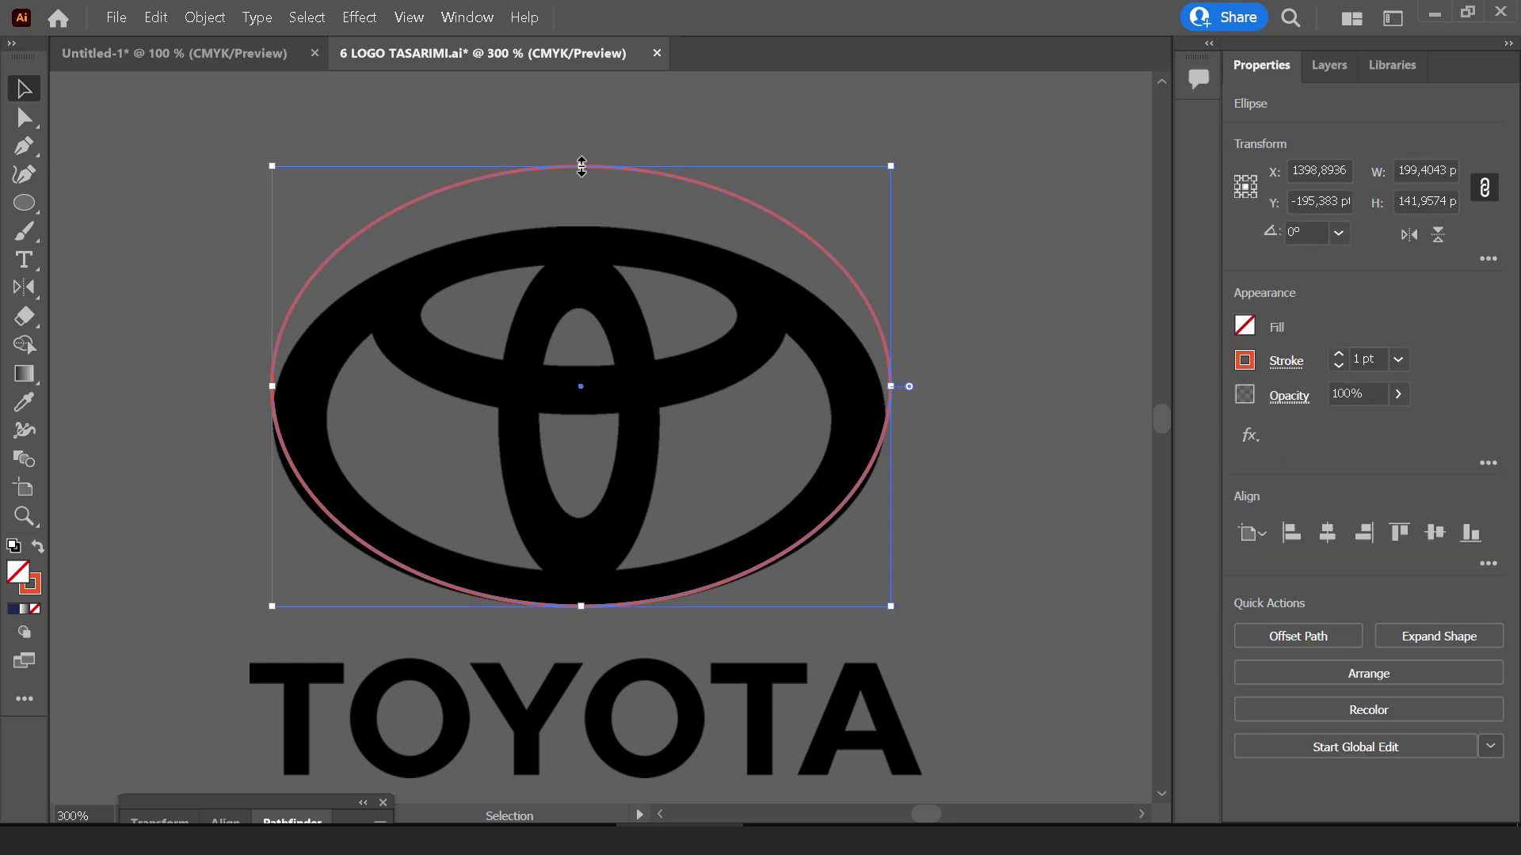
{"action": "left_click_drag", "start_coordinate": [581, 166], "coordinate": [582, 228]}
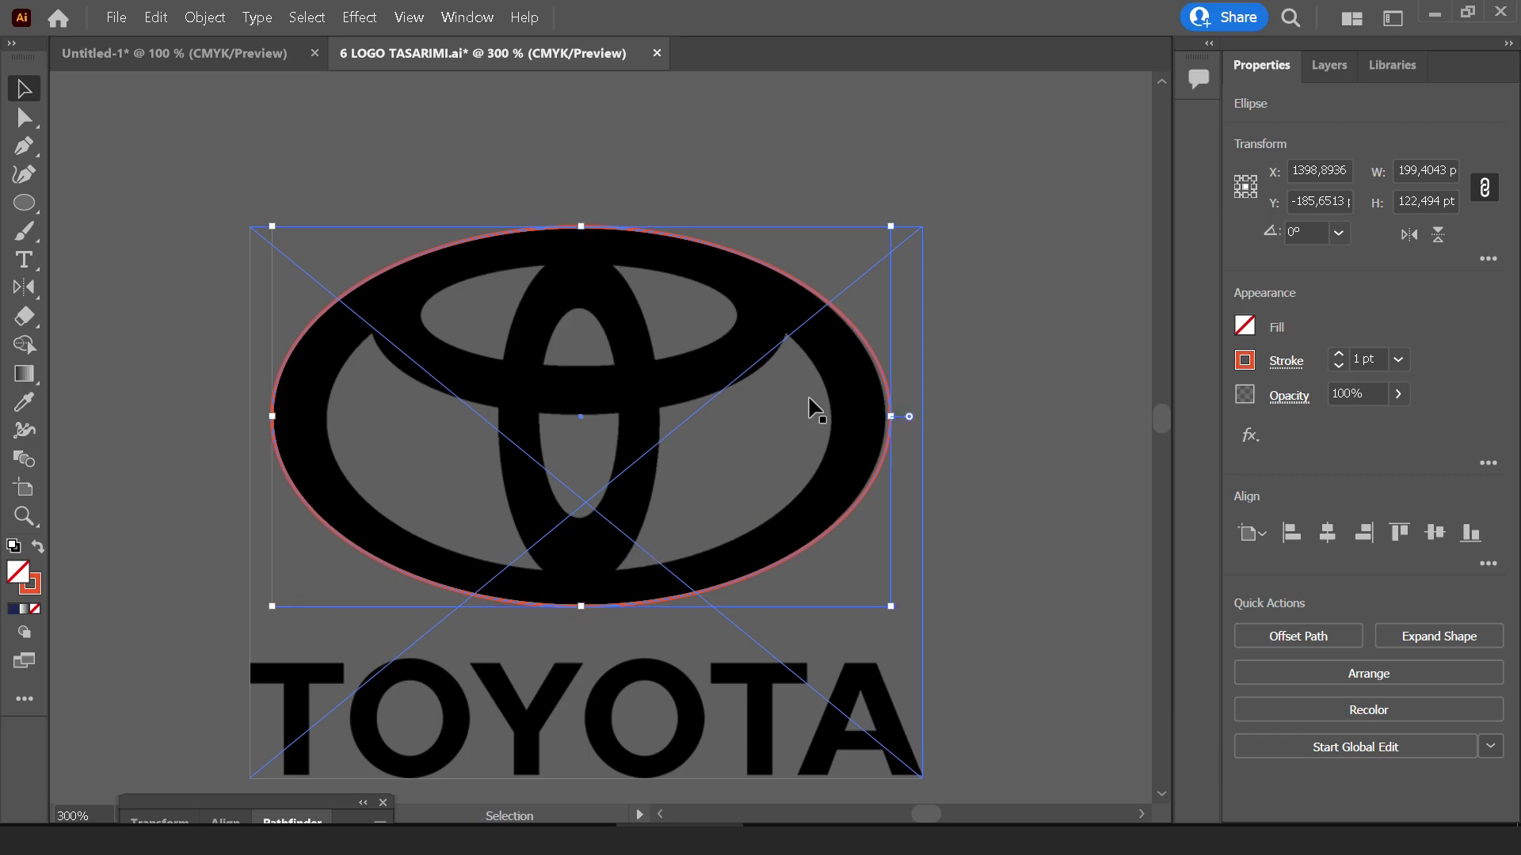
Scale a duplicate ellipse to the ring's inner edge and rotate a copy of the pair upright
{"action": "left_click_drag", "start_coordinate": [890, 227], "coordinate": [832, 260]}
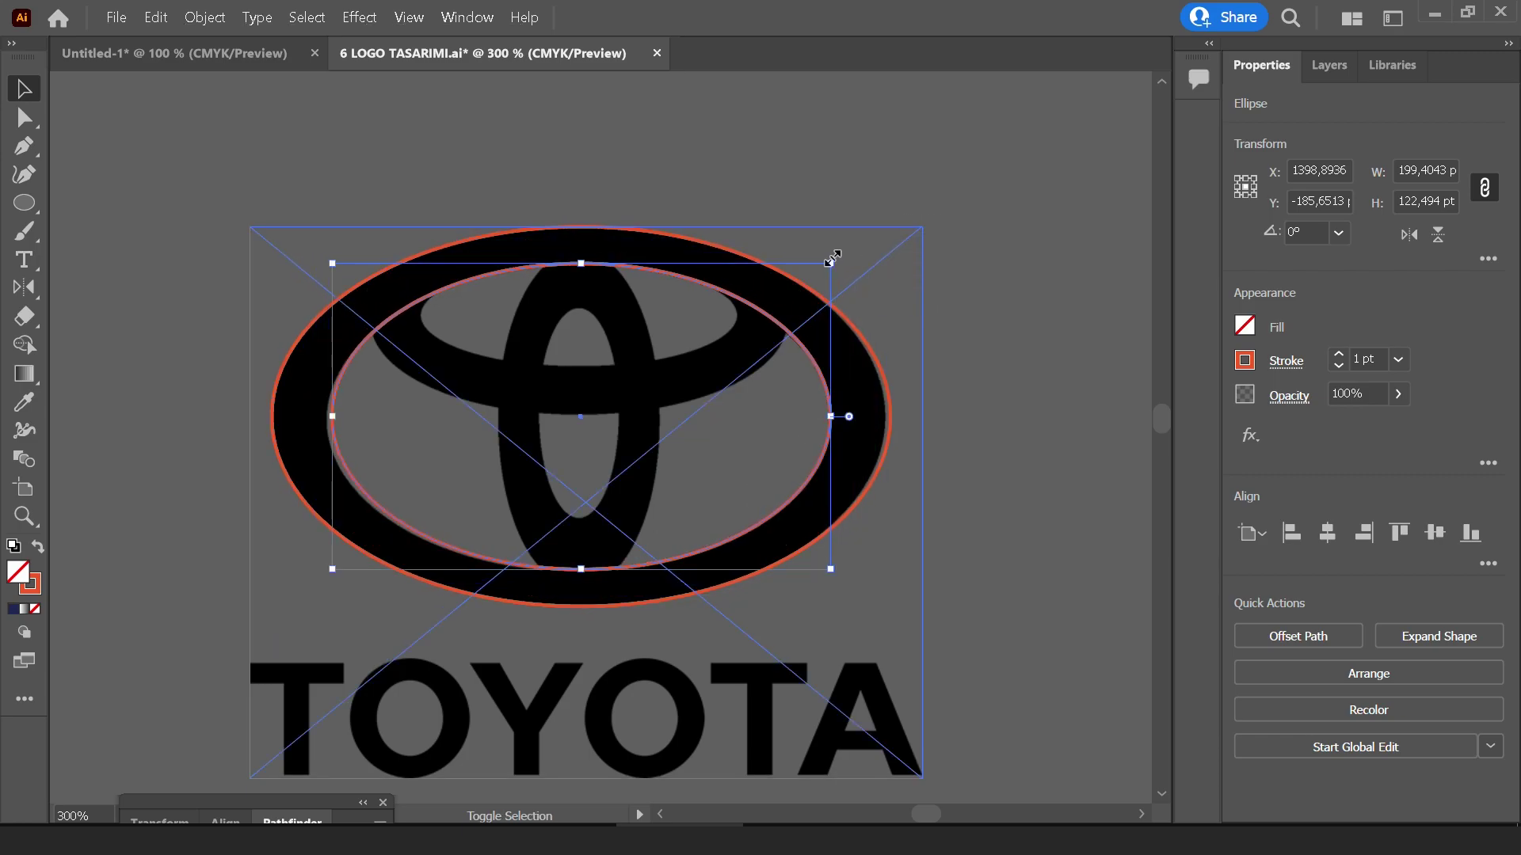
{"action": "left_click_drag", "start_coordinate": [961, 289], "coordinate": [757, 382]}
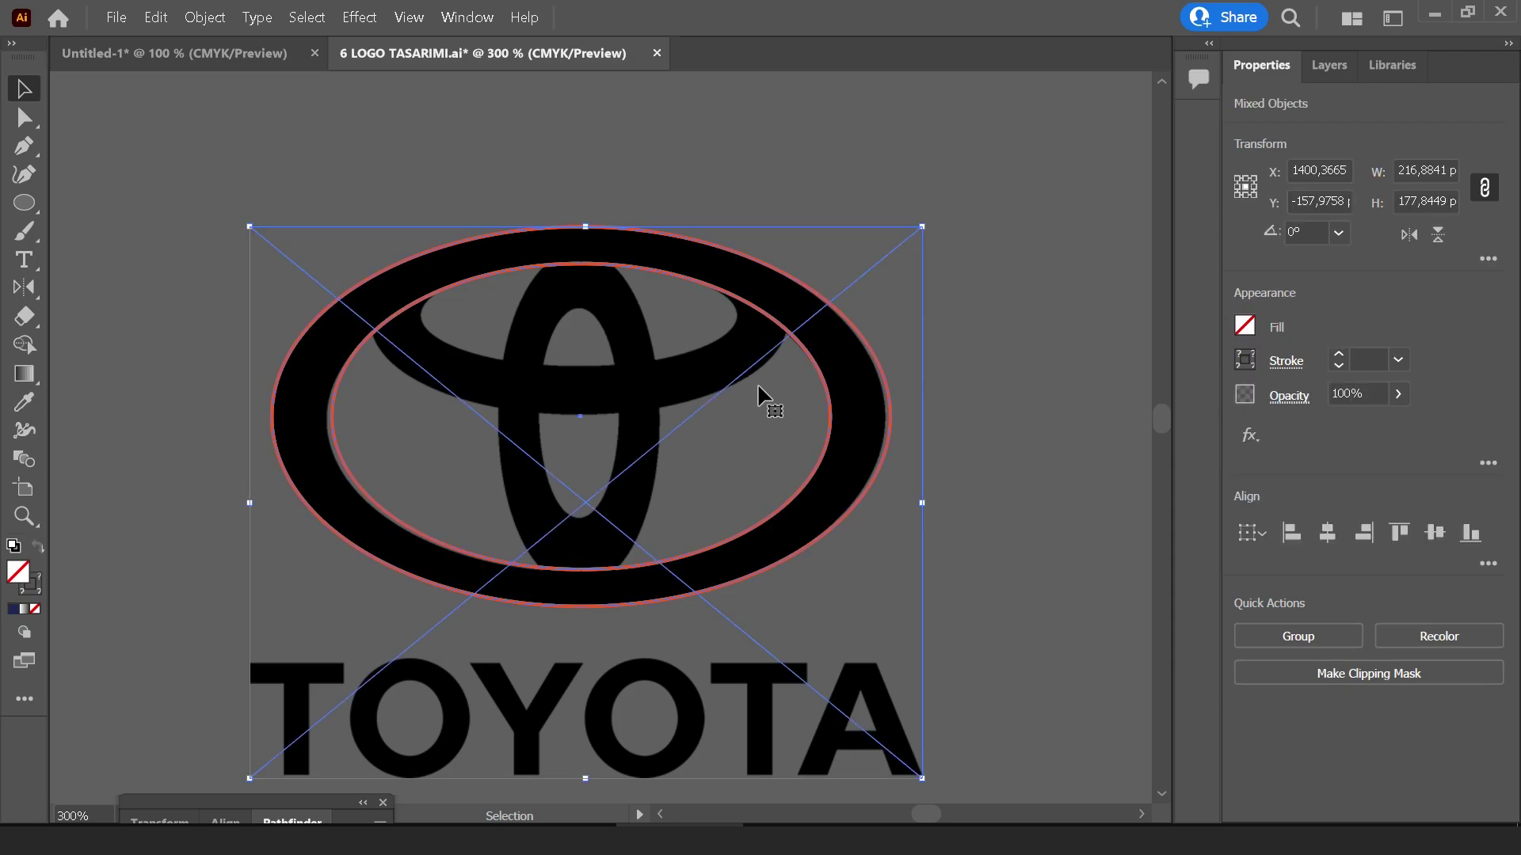
{"action": "left_click", "coordinate": [831, 360]}
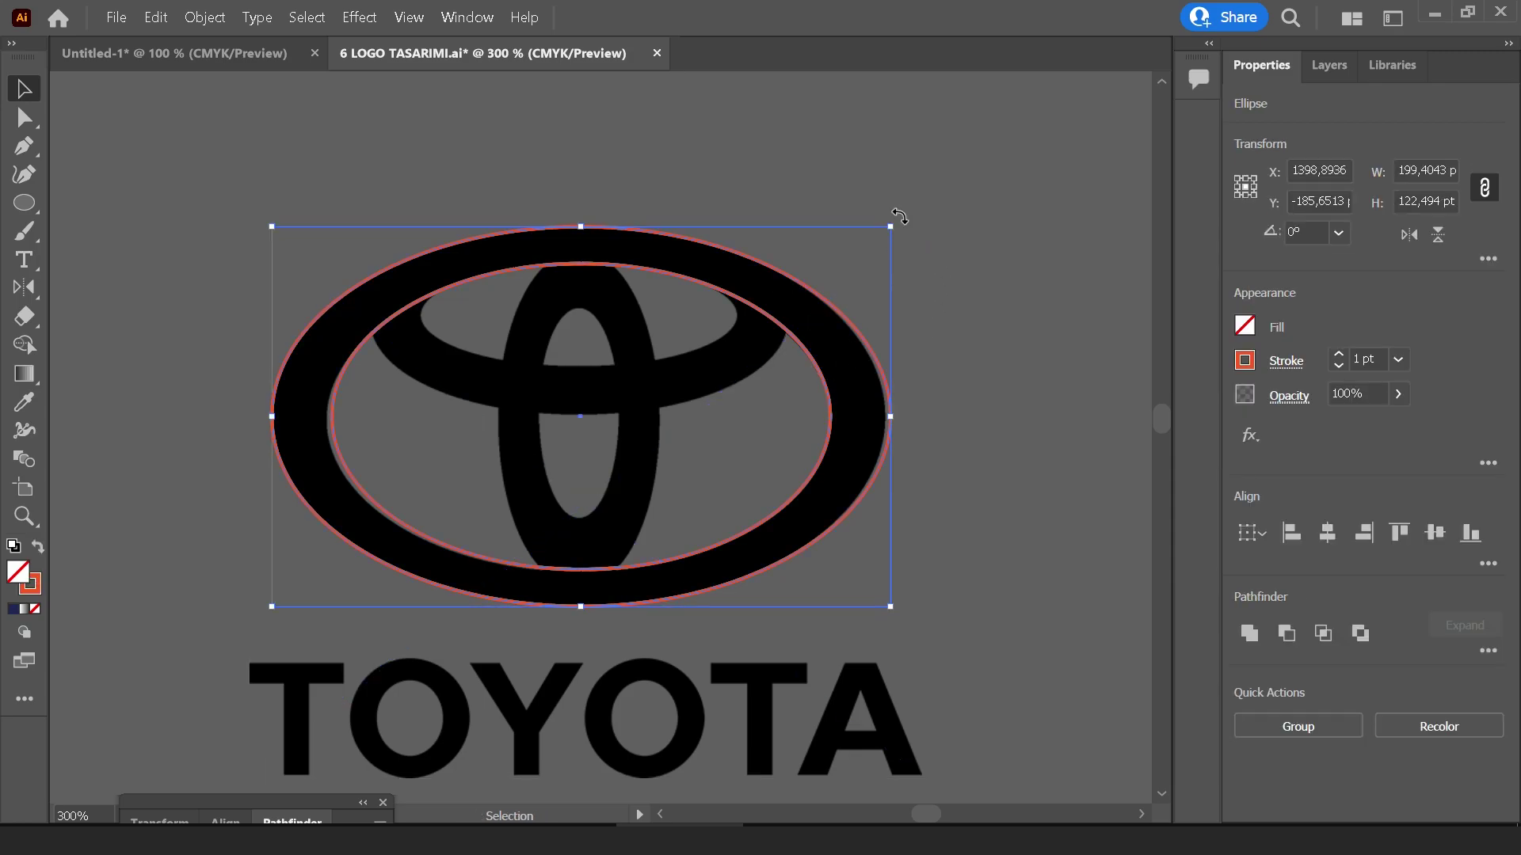
{"action": "left_click_drag", "start_coordinate": [899, 216], "coordinate": [762, 576]}
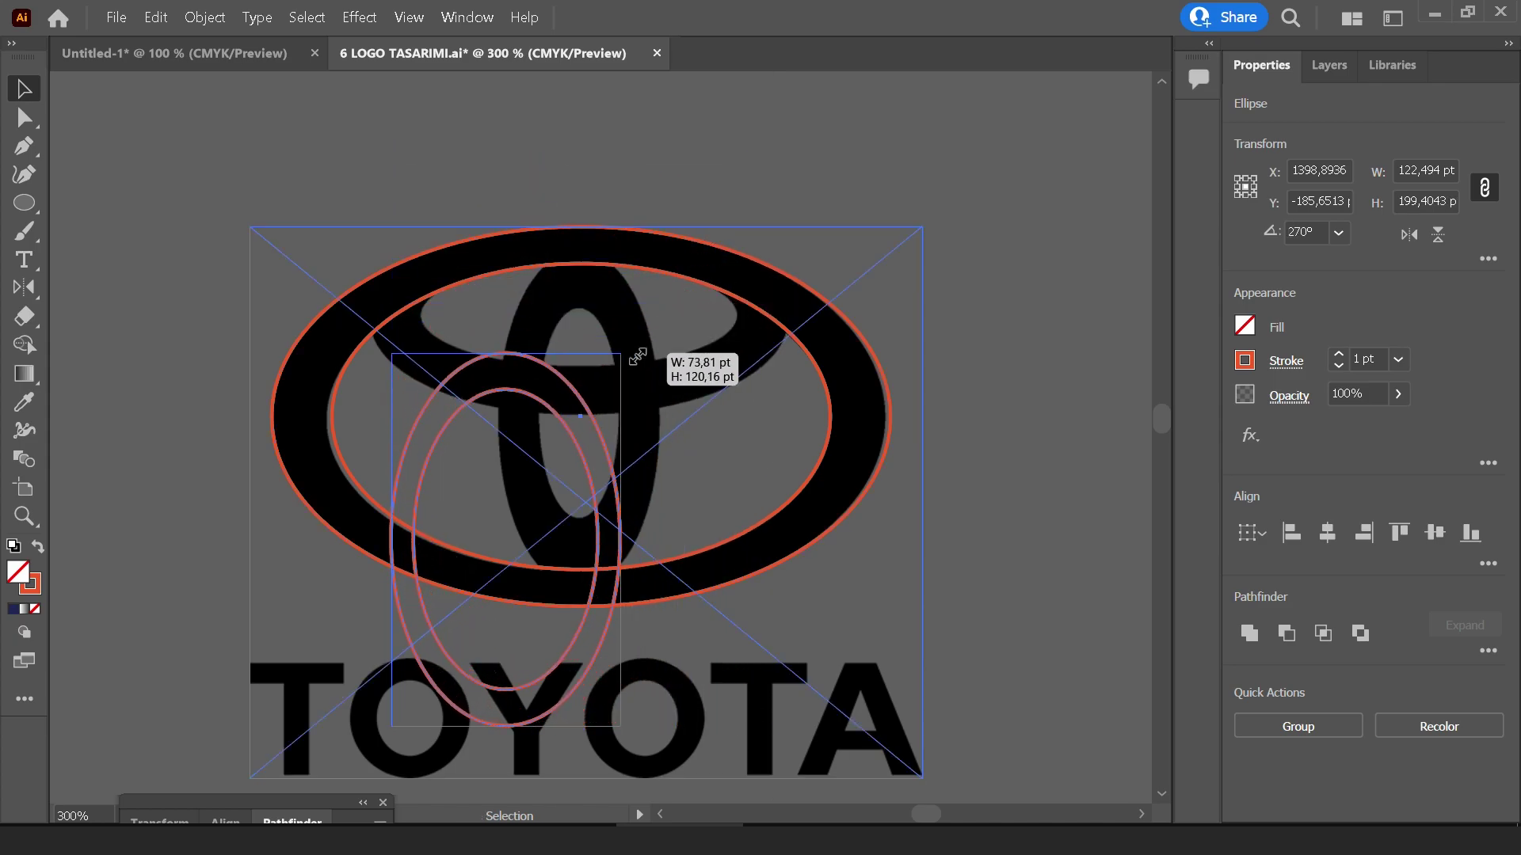
Scale the upright red ellipse pair to the Toyota logo's vertical oval, top to bottom
{"action": "mouse_move", "coordinate": [769, 109]}
{"action": "left_mouse_down"}
{"action": "mouse_move", "coordinate": [609, 445]}
{"action": "mouse_move", "coordinate": [669, 353]}
{"action": "left_mouse_up"}
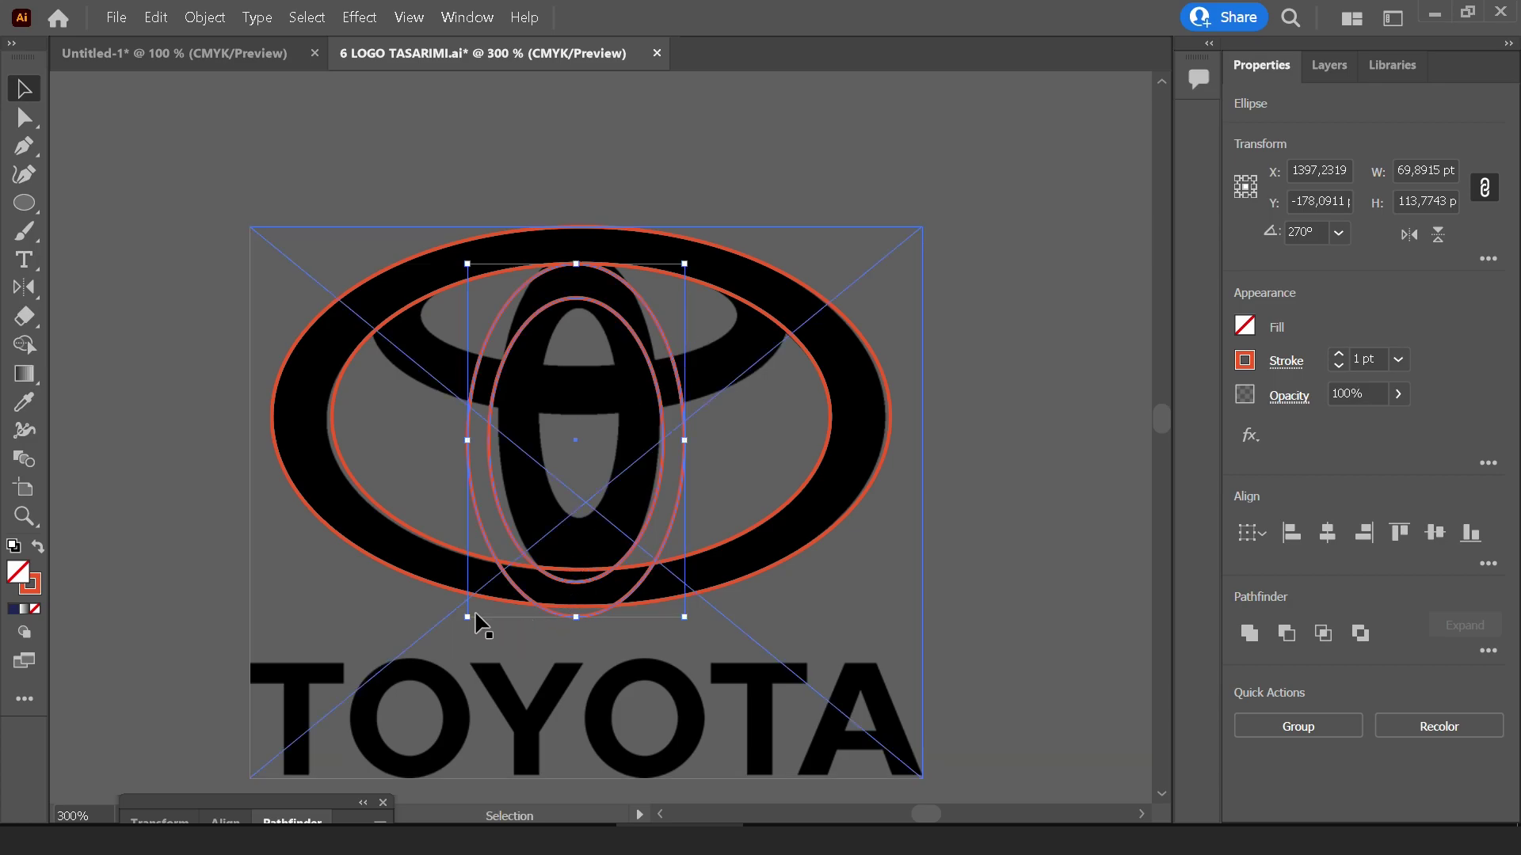
{"action": "left_click_drag", "start_coordinate": [467, 617], "coordinate": [501, 586]}
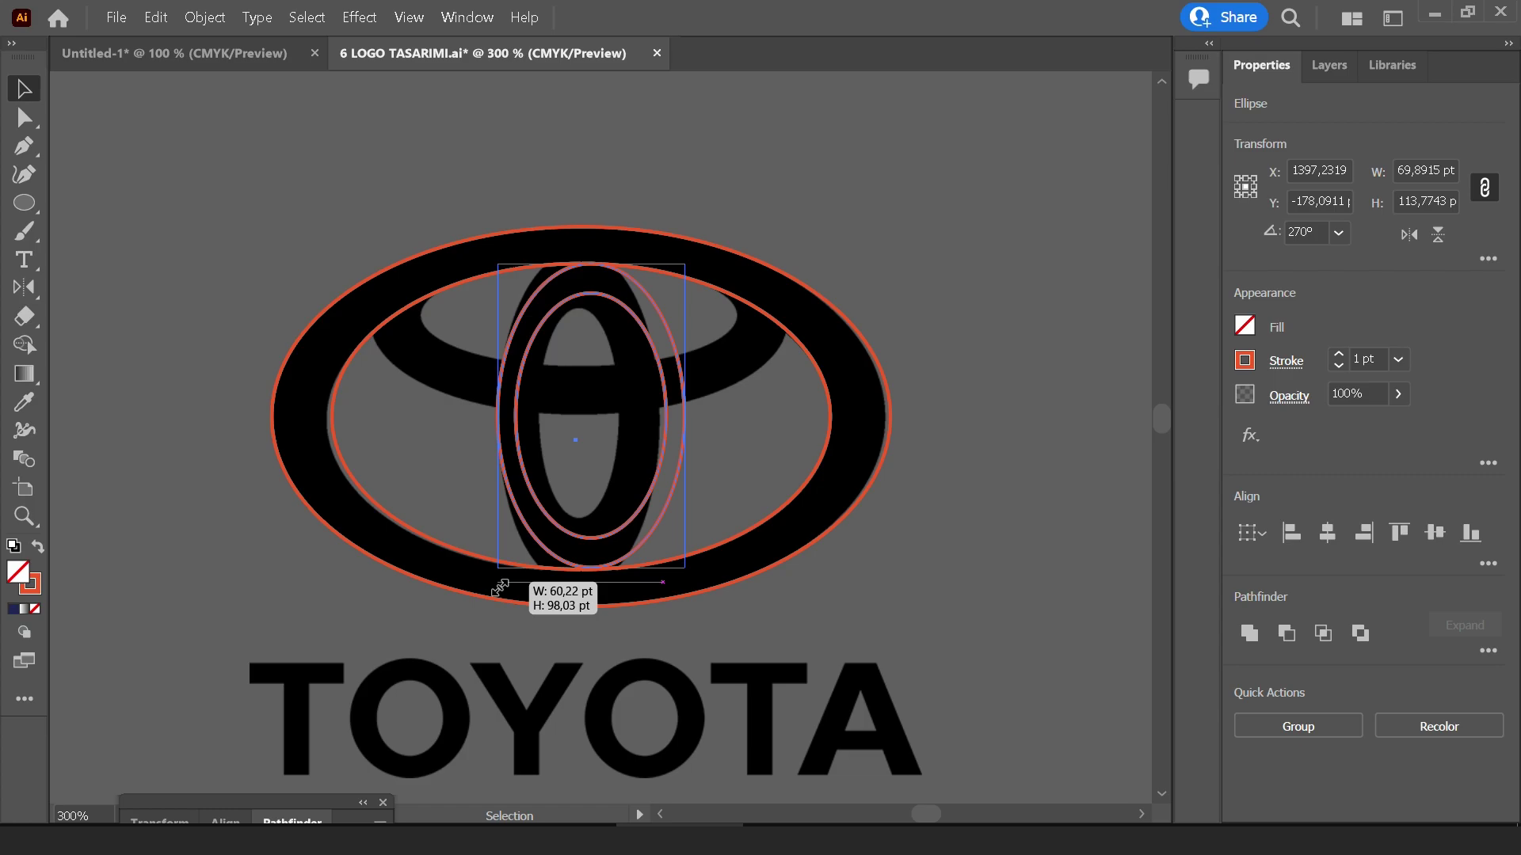
{"action": "left_click_drag", "start_coordinate": [501, 586], "coordinate": [500, 586]}
{"action": "scroll", "coordinate": [547, 558], "scroll_direction": "up", "scroll_amount": 1}
{"action": "left_click_drag", "start_coordinate": [725, 370], "coordinate": [703, 379]}
{"action": "left_click_drag", "start_coordinate": [596, 567], "coordinate": [596, 587]}
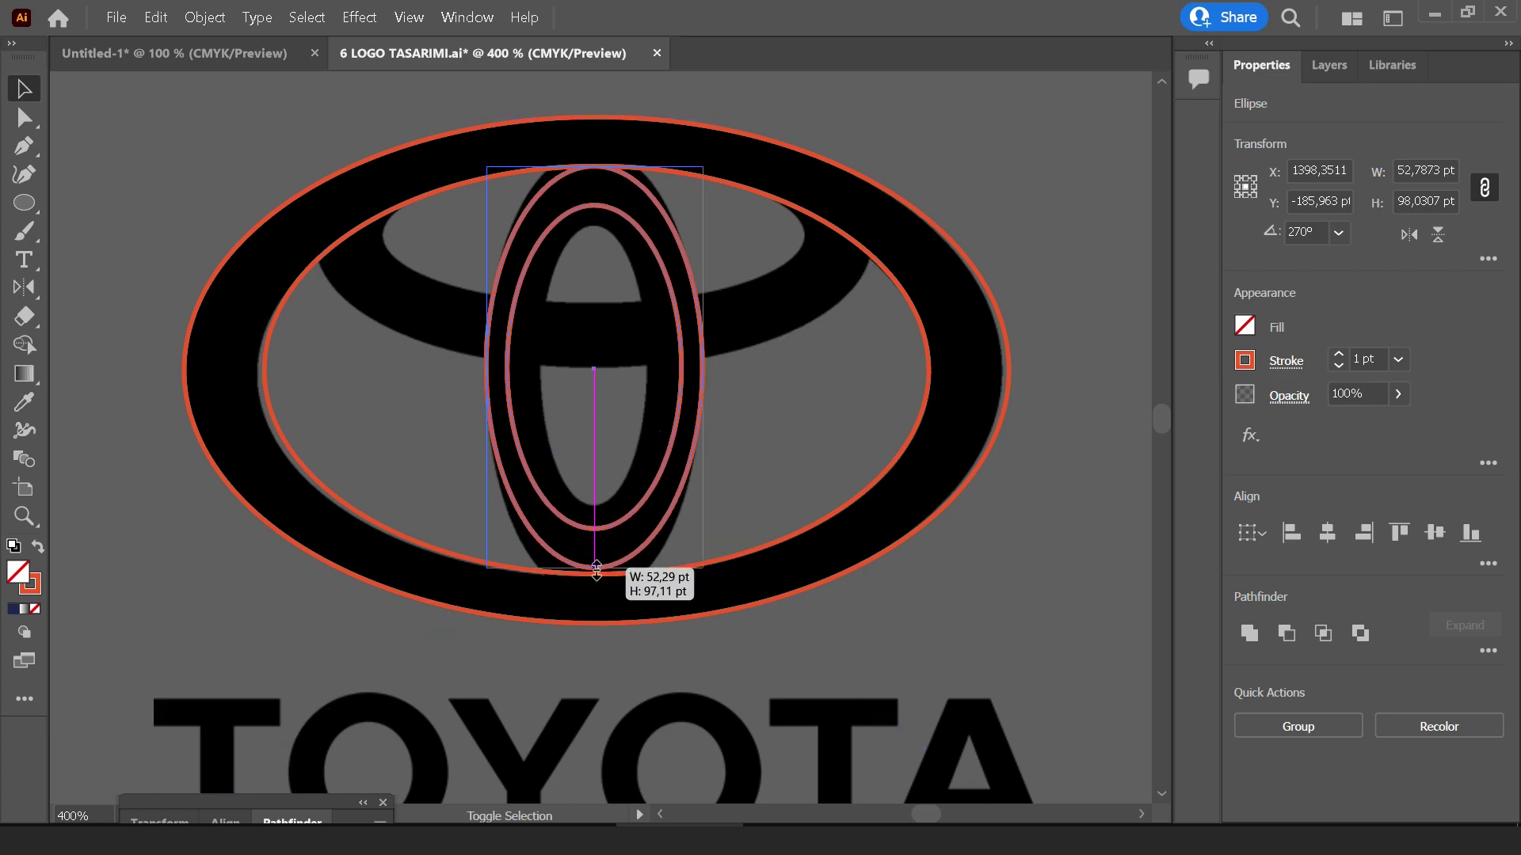
{"action": "left_click_drag", "start_coordinate": [598, 165], "coordinate": [597, 154]}
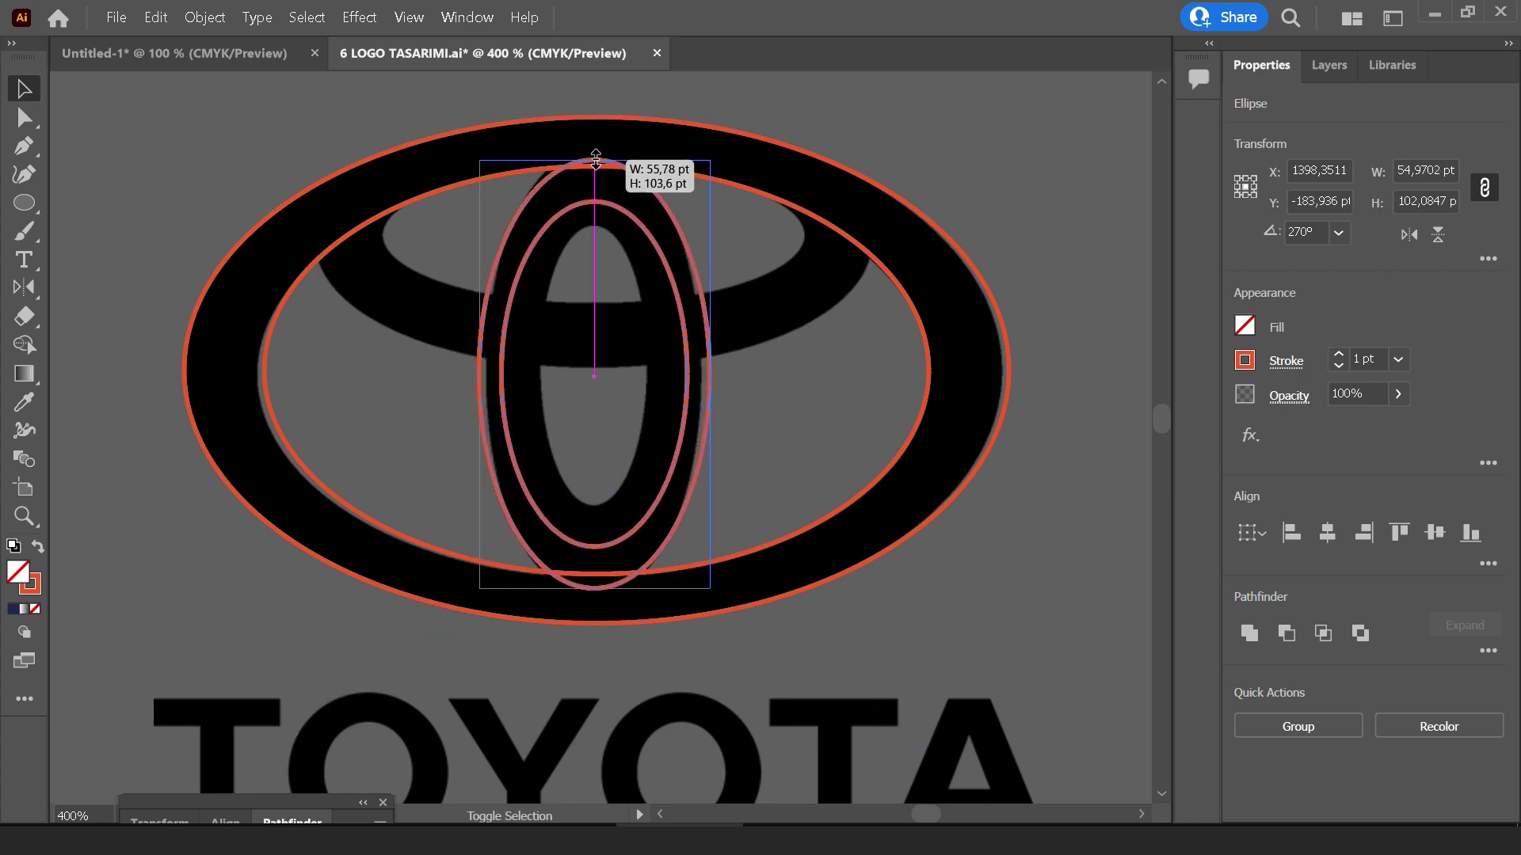
Select the inner upright ellipse and shrink it toward the oval's inner opening
{"action": "left_click", "coordinate": [695, 291]}
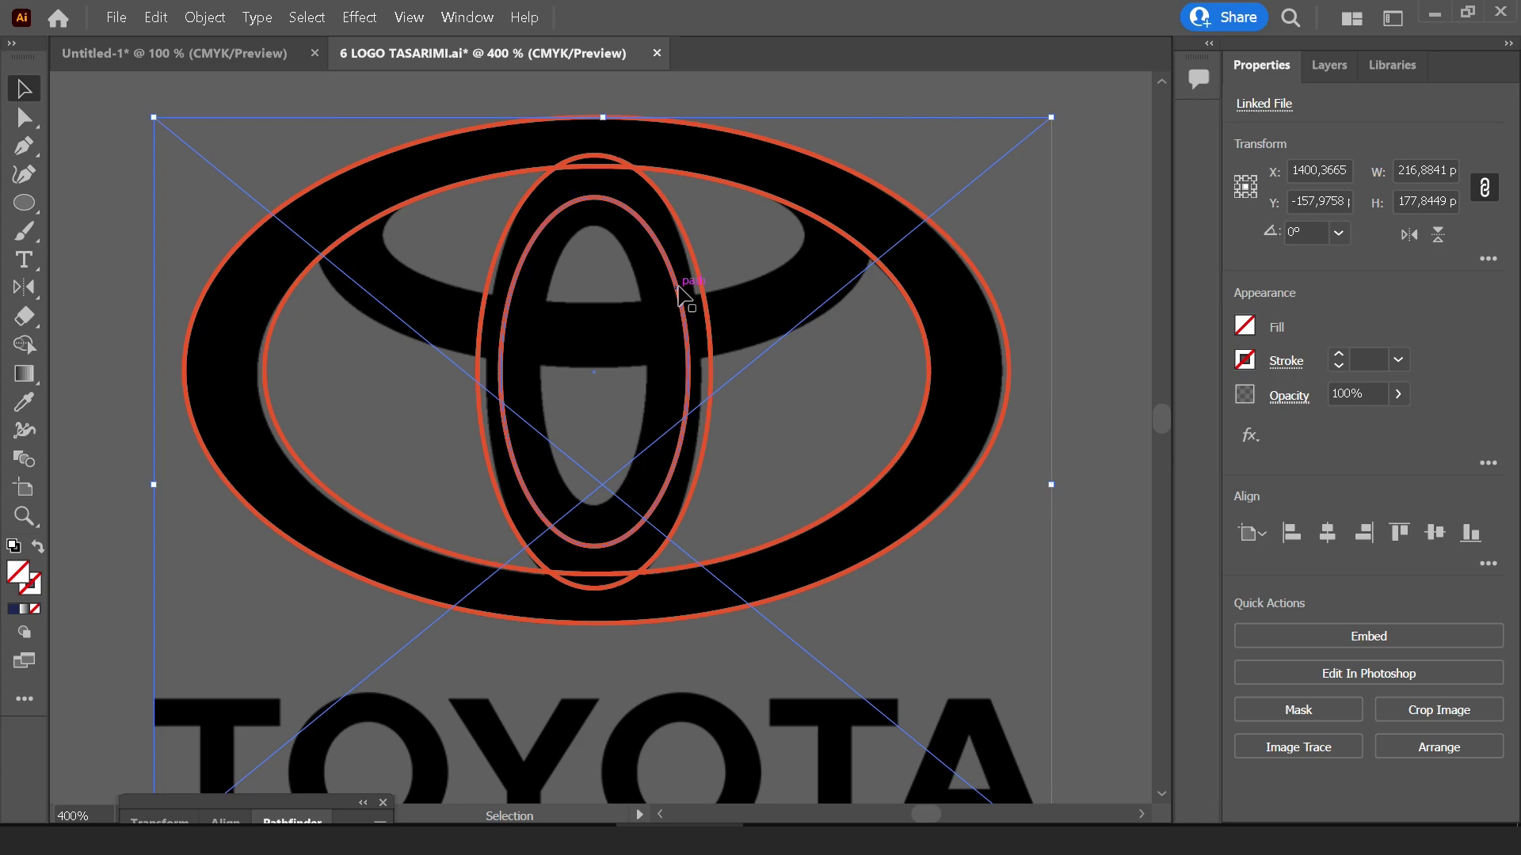
{"action": "left_click", "coordinate": [685, 239]}
{"action": "left_click_drag", "start_coordinate": [689, 198], "coordinate": [687, 226]}
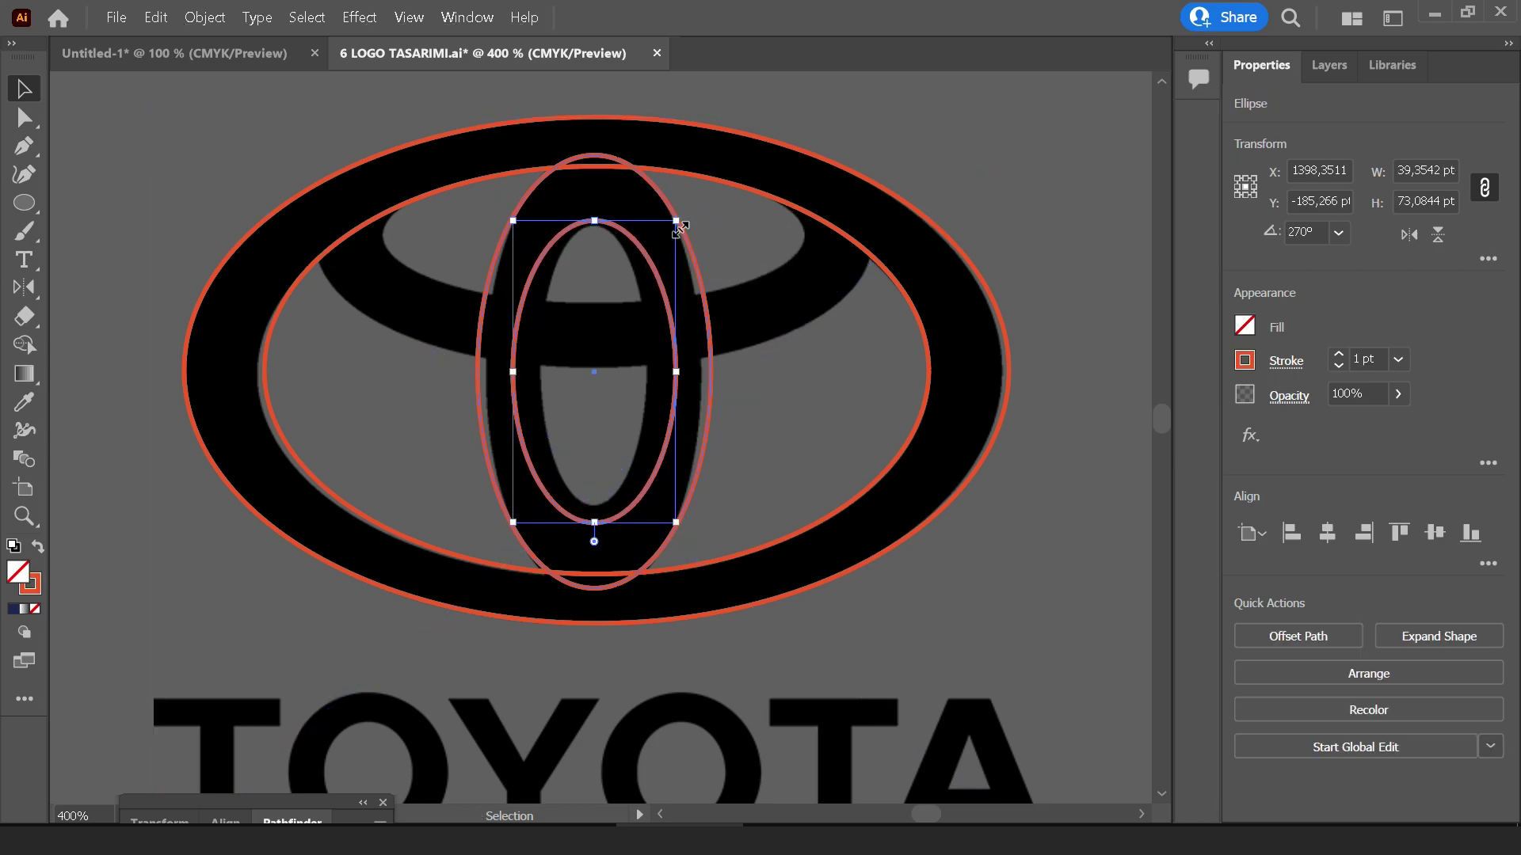
{"action": "left_click", "coordinate": [693, 241]}
{"action": "left_click", "coordinate": [688, 243]}
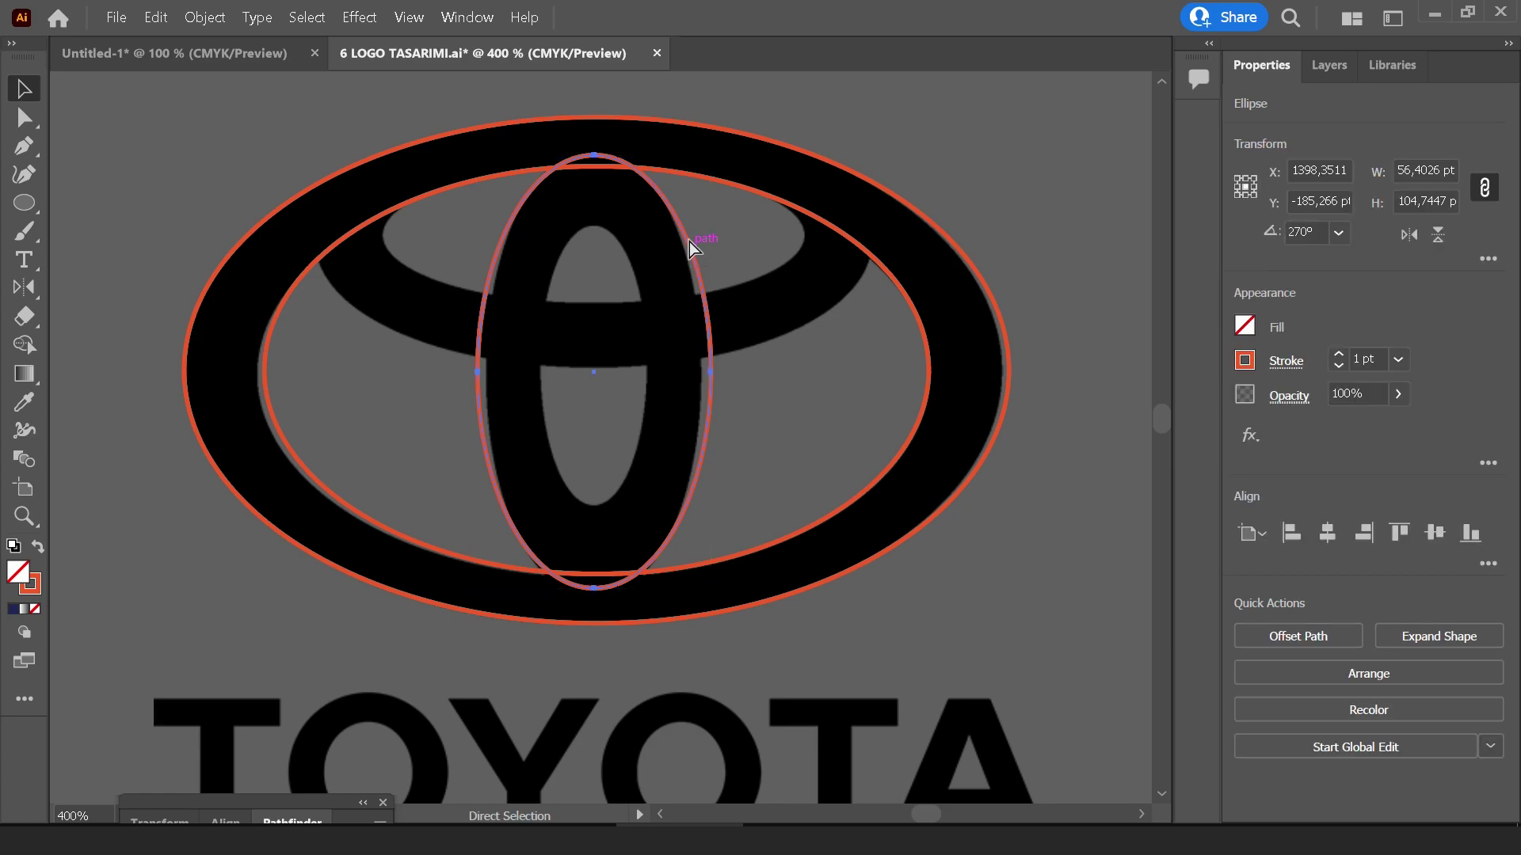
{"action": "left_click_drag", "start_coordinate": [711, 153], "coordinate": [668, 235]}
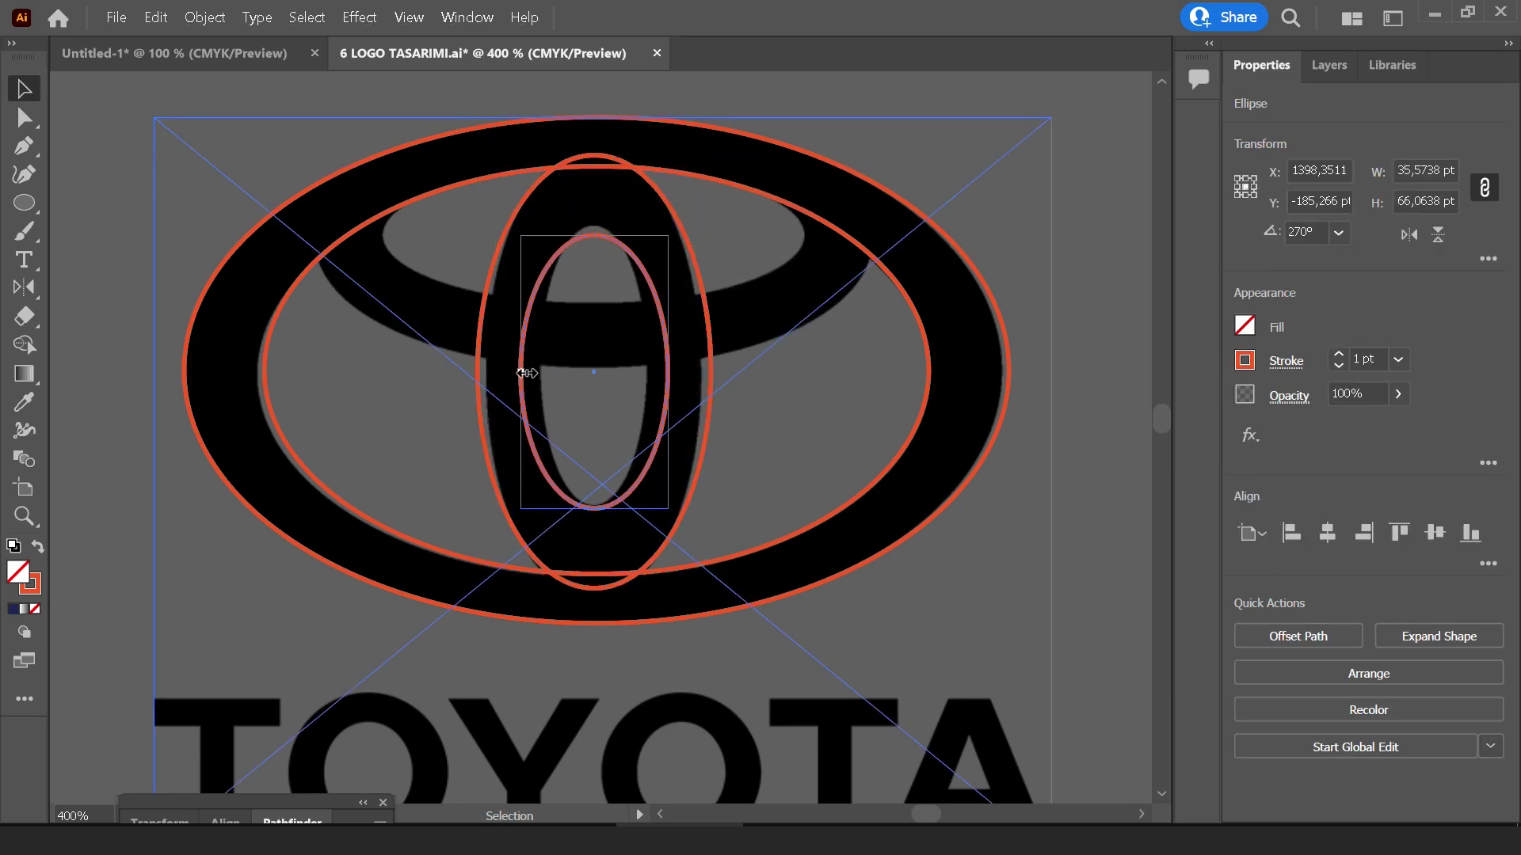
Narrow the inner ellipse's sides and raise its top to match the opening
{"action": "left_click_drag", "start_coordinate": [527, 372], "coordinate": [535, 371]}
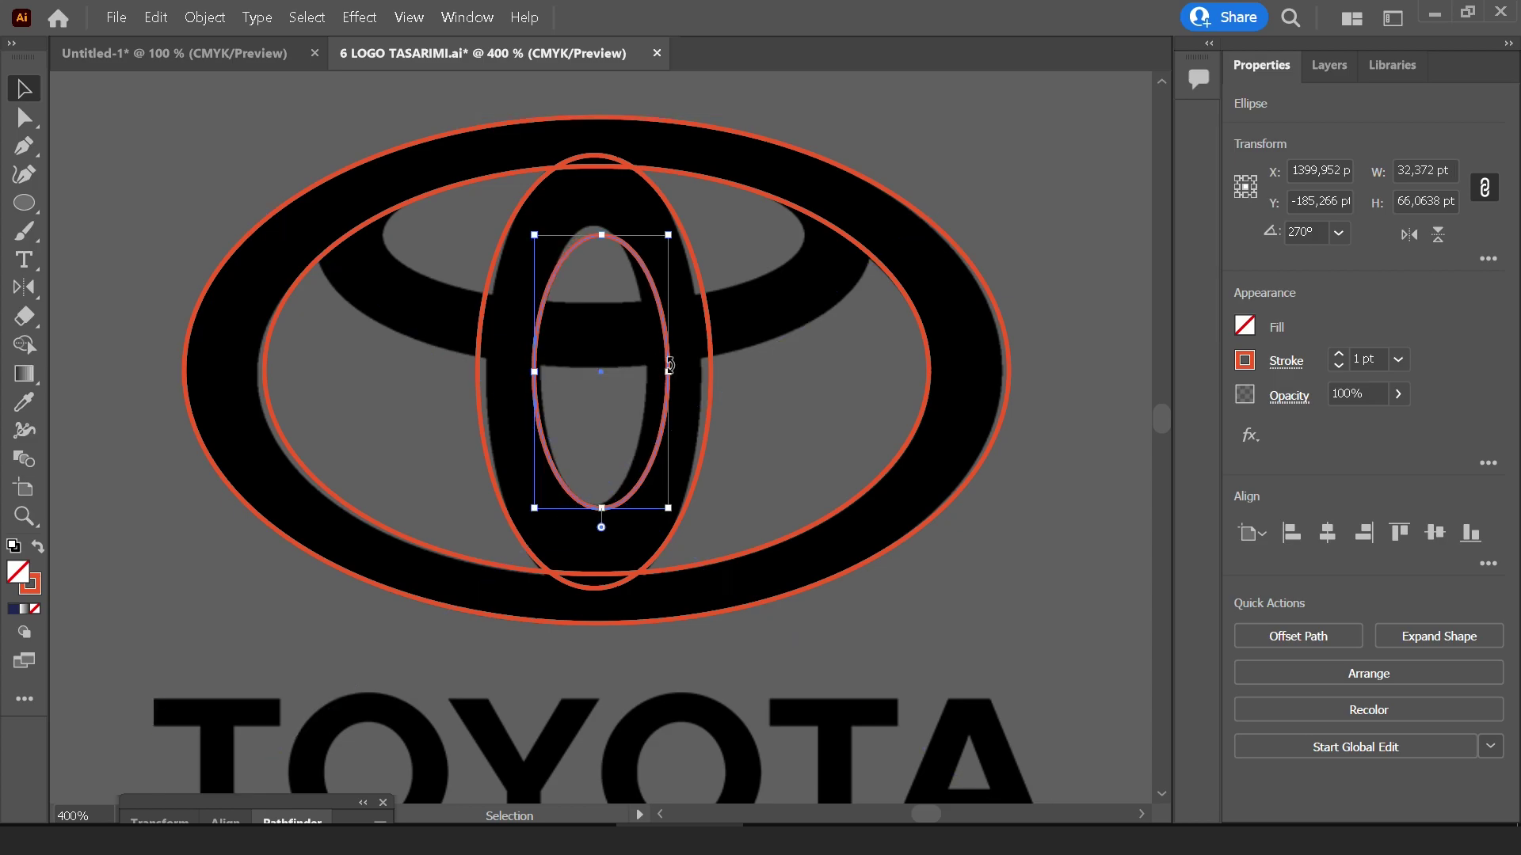
{"action": "scroll", "coordinate": [673, 371], "scroll_direction": "up", "scroll_amount": 1}
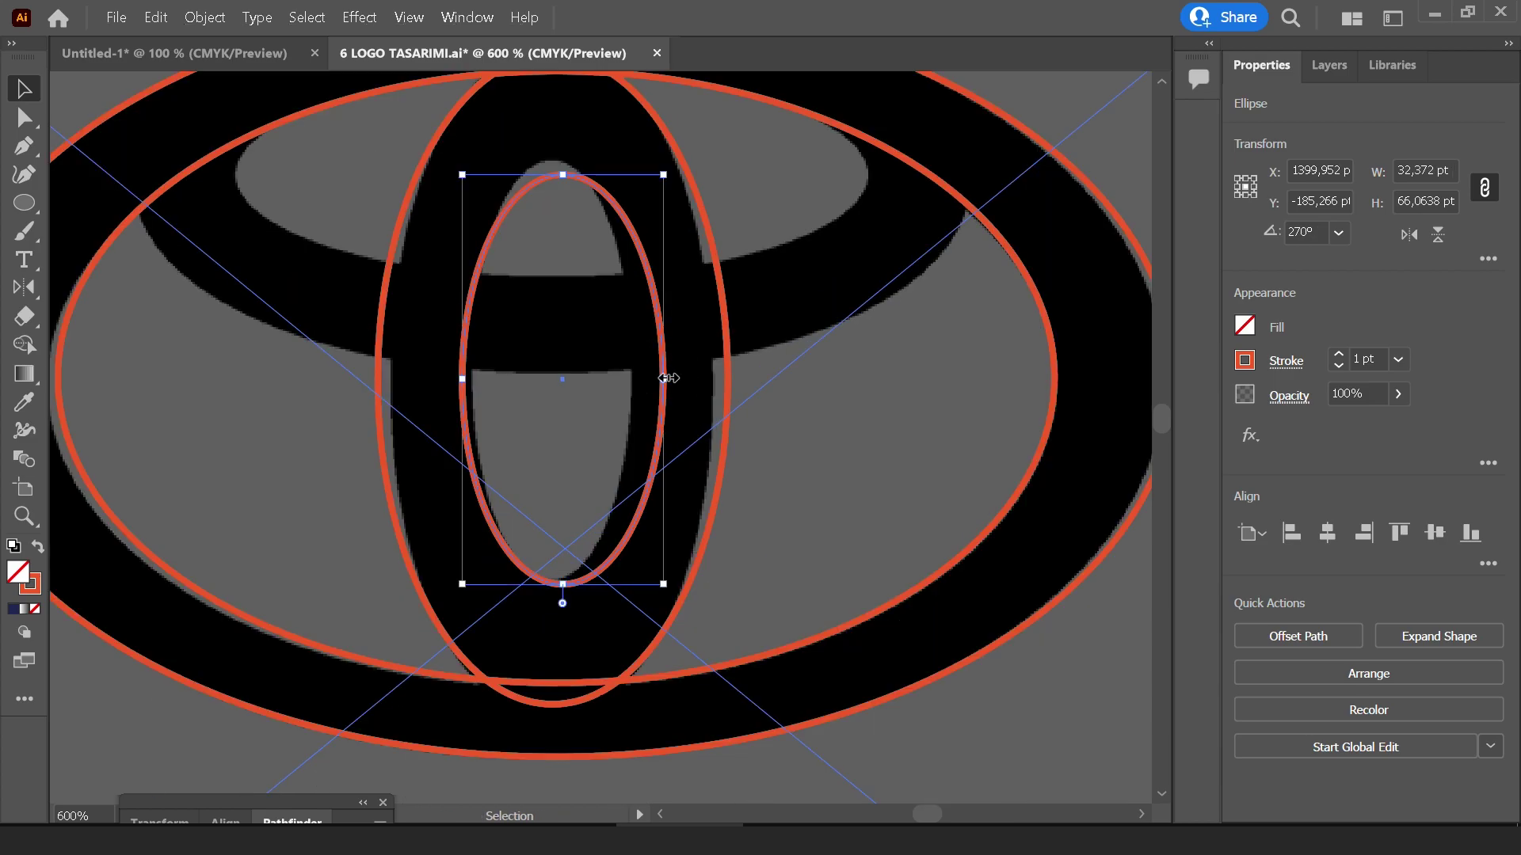
{"action": "left_click_drag", "start_coordinate": [668, 377], "coordinate": [638, 380]}
{"action": "scroll", "coordinate": [567, 262], "scroll_direction": "up", "scroll_amount": 1}
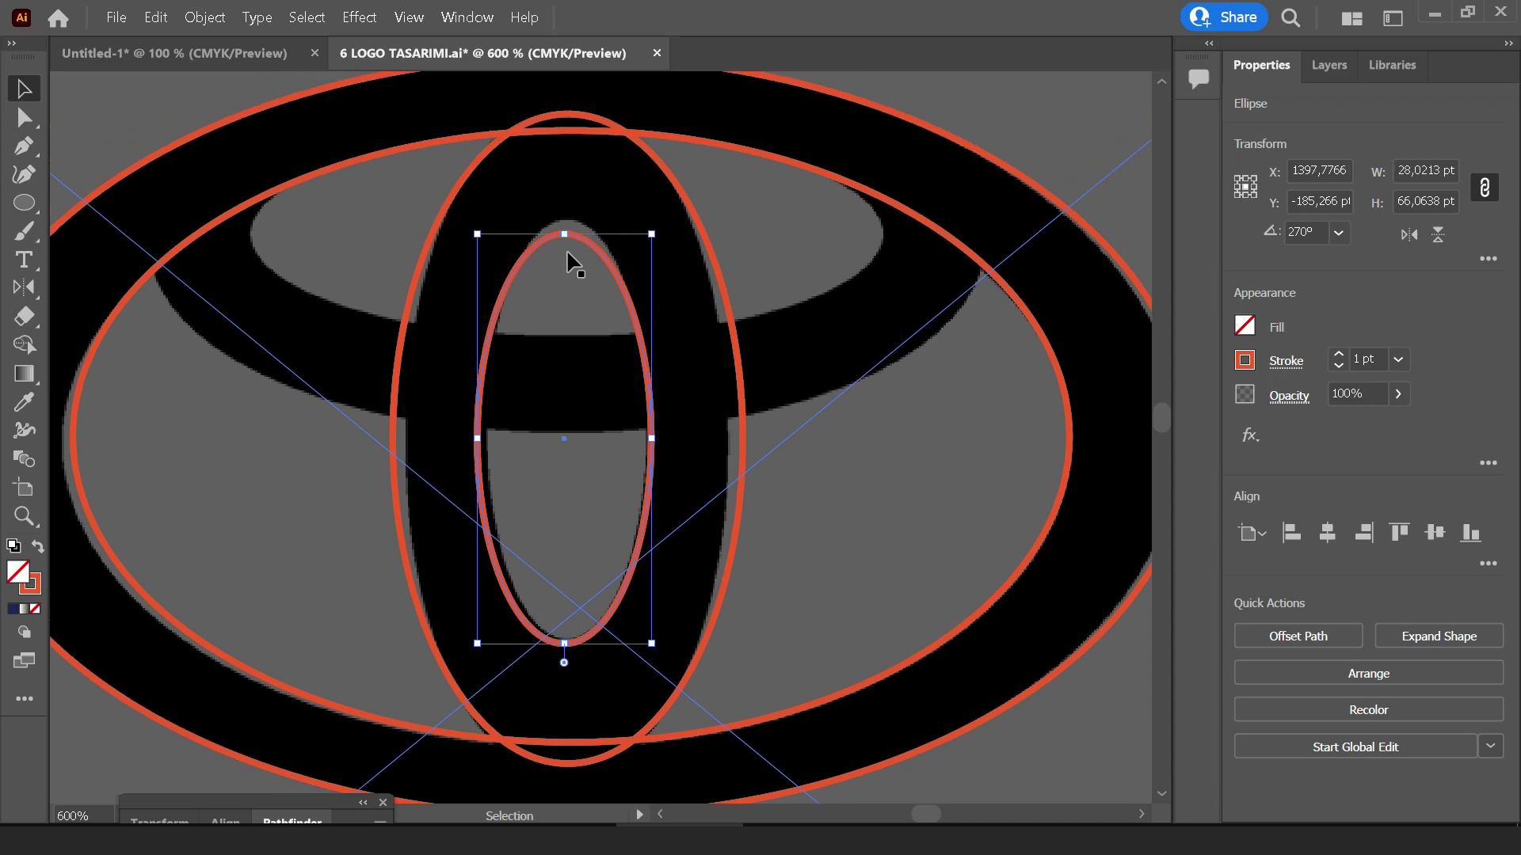
{"action": "left_click_drag", "start_coordinate": [564, 234], "coordinate": [564, 218]}
{"action": "scroll", "coordinate": [578, 491], "scroll_direction": "down", "scroll_amount": 2}
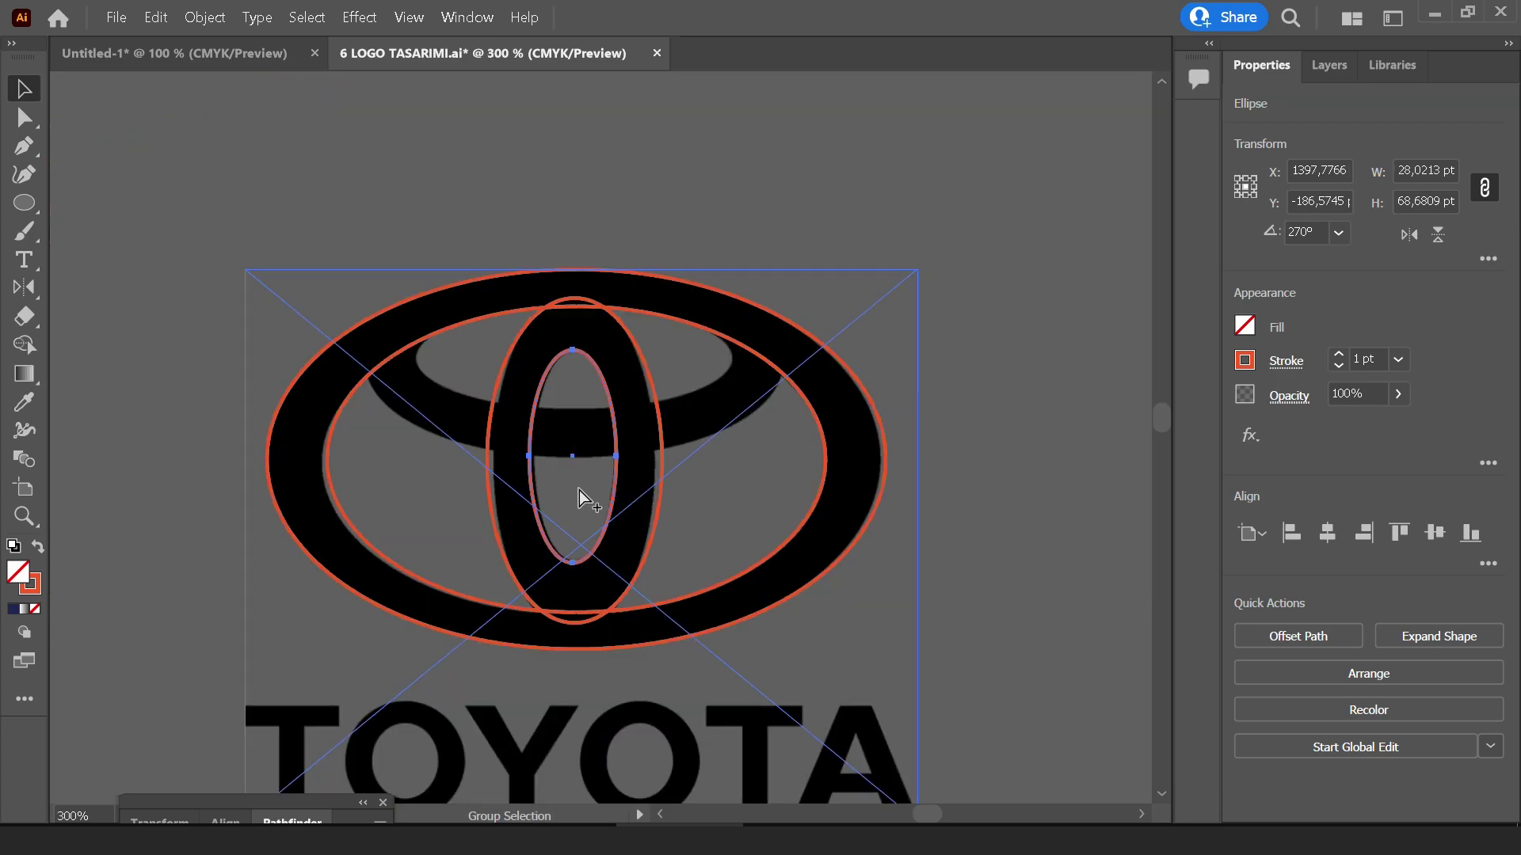
{"action": "mouse_move", "coordinate": [703, 509]}
{"action": "left_mouse_down"}
{"action": "mouse_move", "coordinate": [626, 479]}
{"action": "mouse_move", "coordinate": [640, 473]}
{"action": "left_mouse_up"}
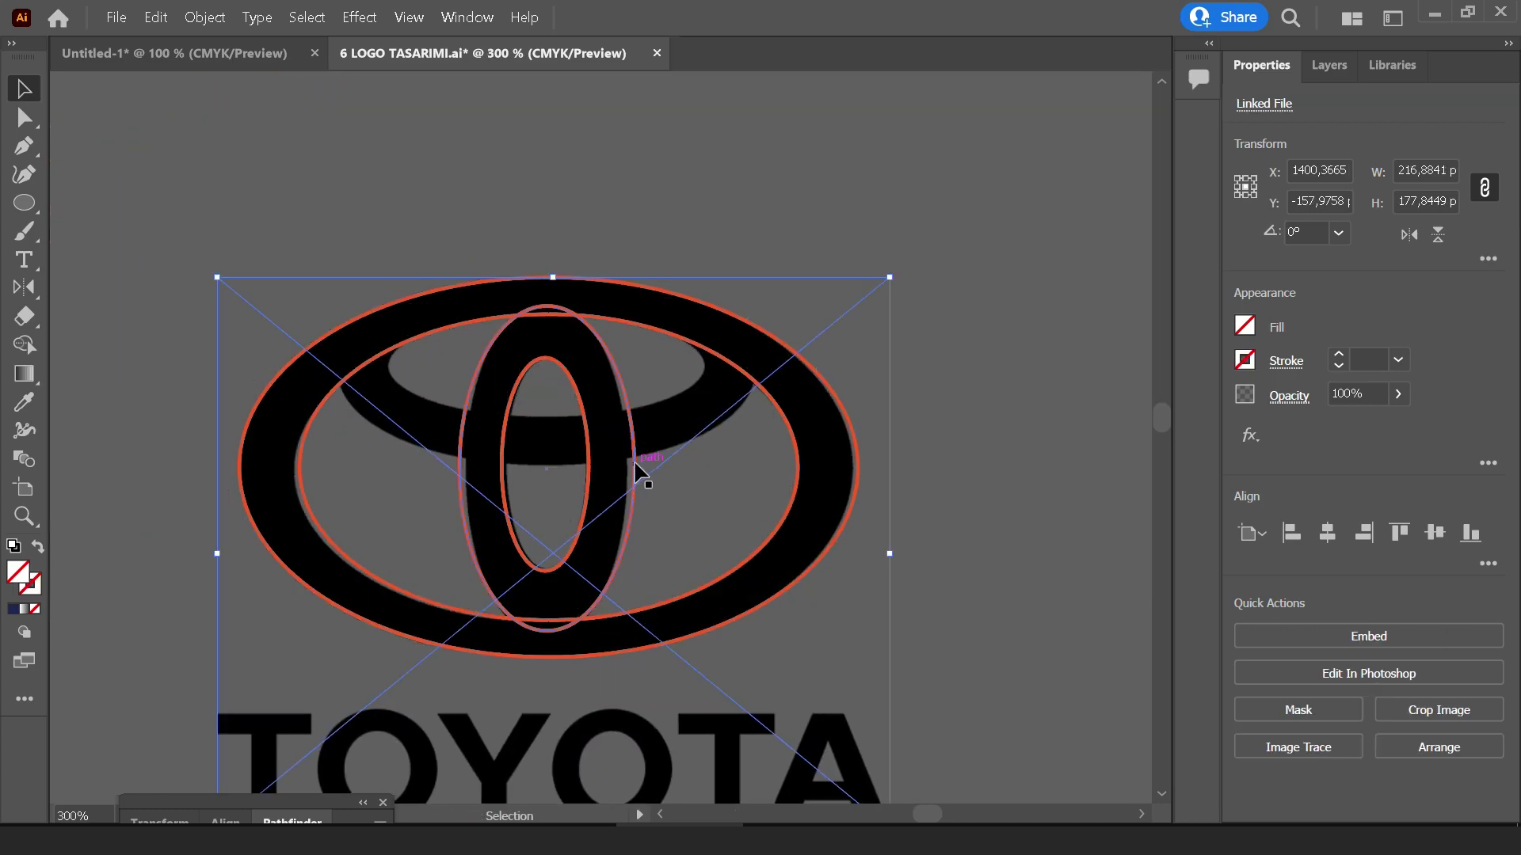
{"action": "left_click", "coordinate": [634, 440]}
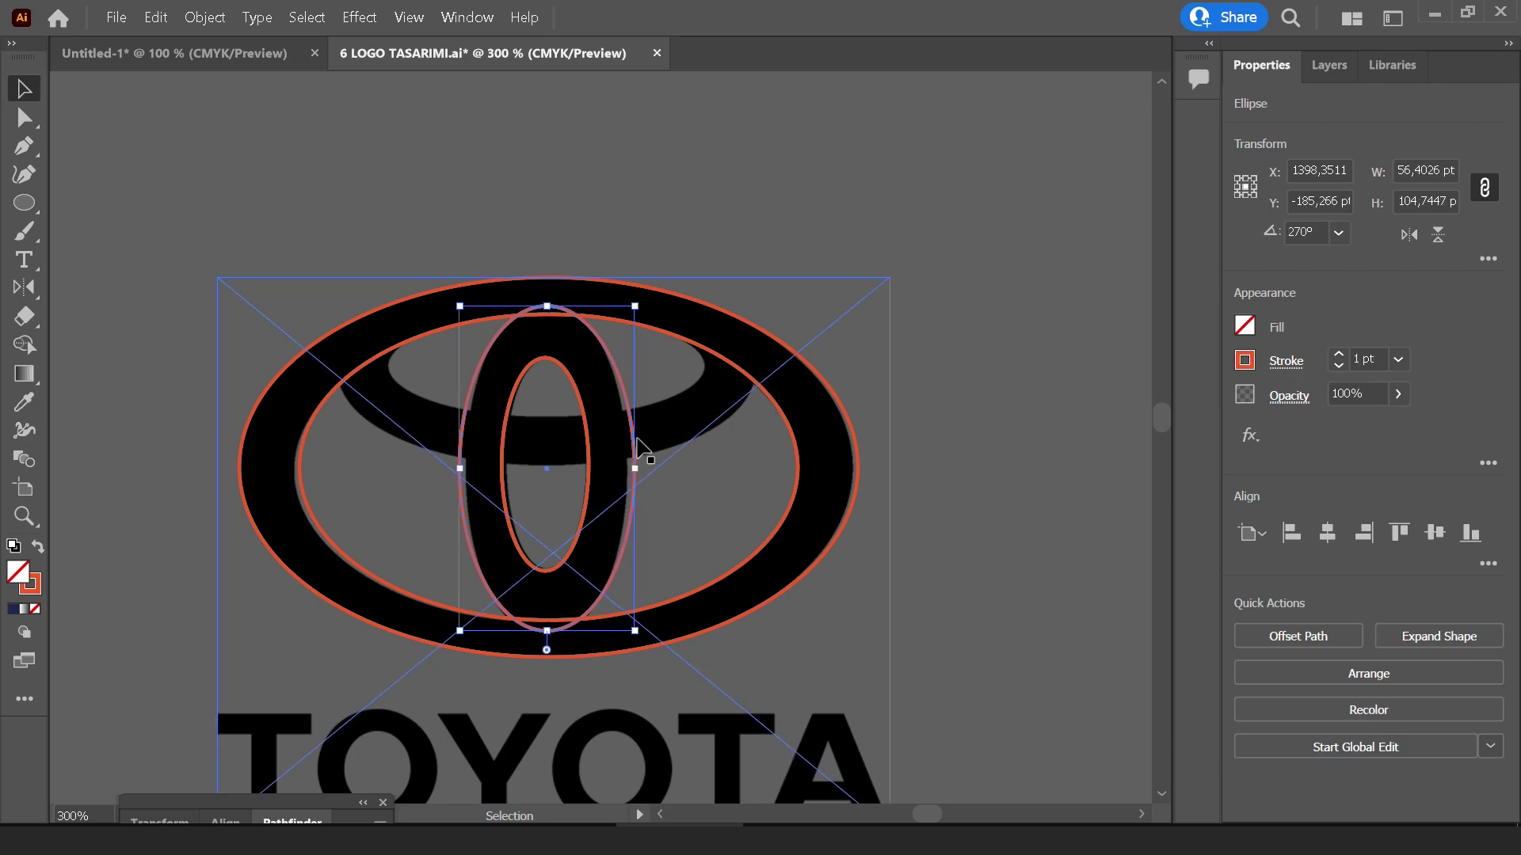
{"action": "left_click", "coordinate": [592, 437], "text": "shift"}
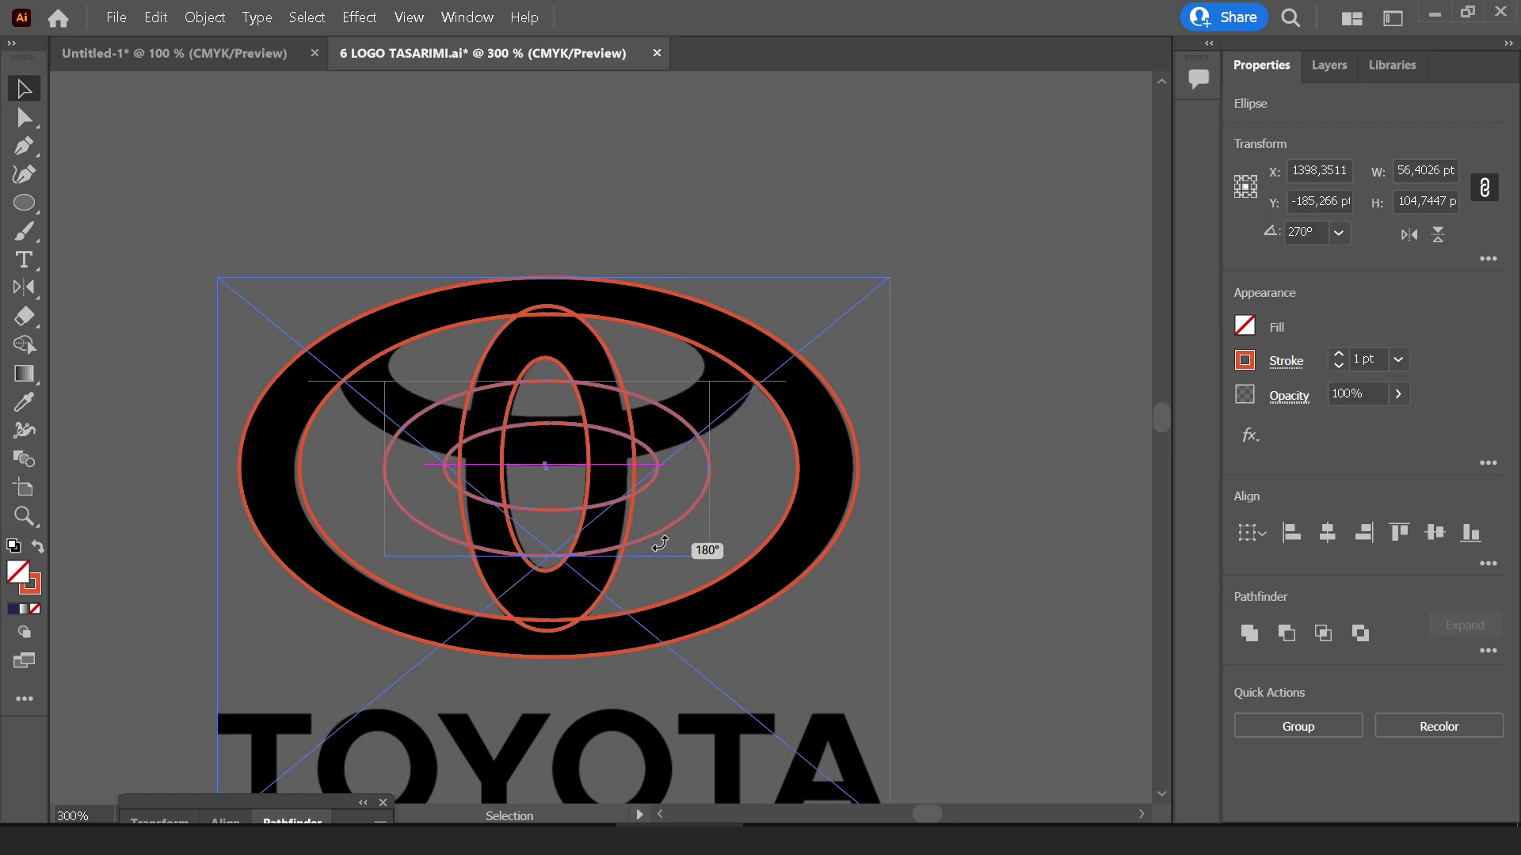
Rotate a copy of the upright pair horizontal and fit it over the Toyota's top oval
{"action": "mouse_move", "coordinate": [641, 301]}
{"action": "left_mouse_down"}
{"action": "mouse_move", "coordinate": [689, 547]}
{"action": "mouse_move", "coordinate": [655, 445]}
{"action": "mouse_move", "coordinate": [786, 528]}
{"action": "mouse_move", "coordinate": [757, 509]}
{"action": "left_mouse_up"}
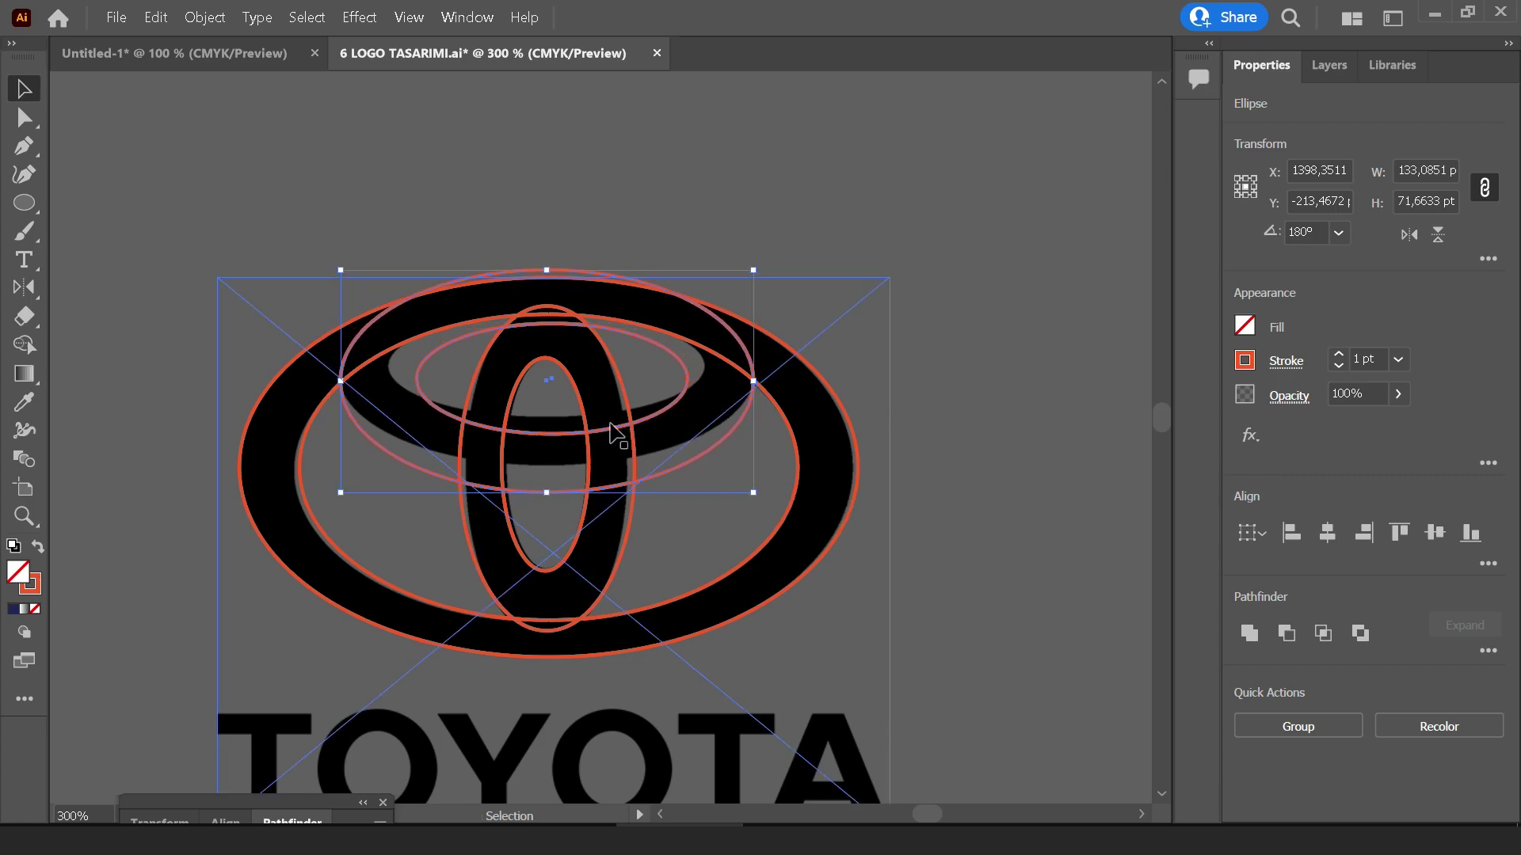
{"action": "left_click_drag", "start_coordinate": [611, 434], "coordinate": [611, 414]}
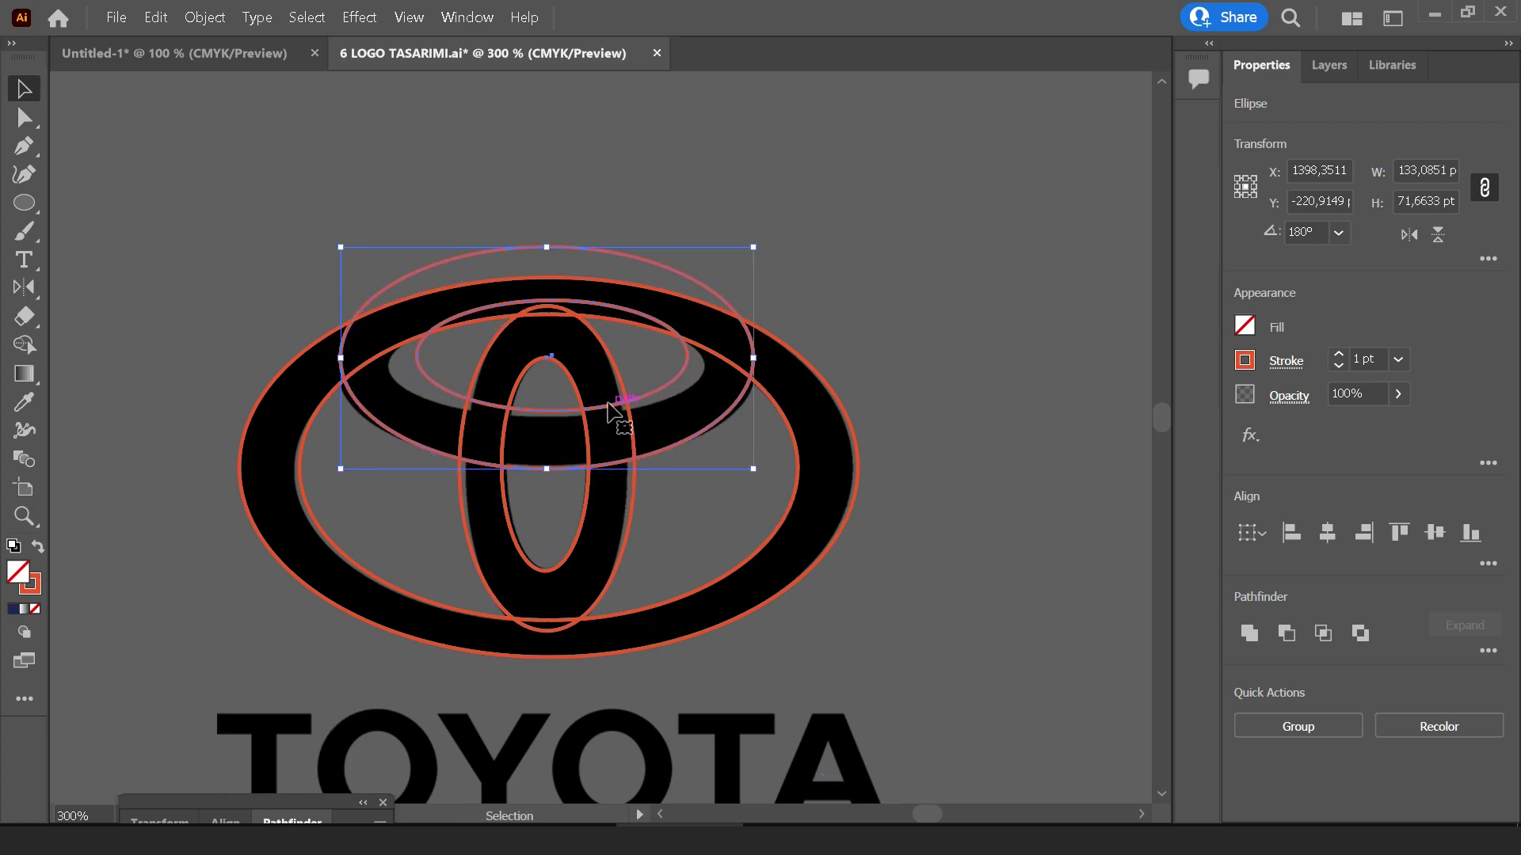
{"action": "scroll", "coordinate": [800, 330], "scroll_direction": "up", "scroll_amount": 1}
{"action": "left_click", "coordinate": [801, 329]}
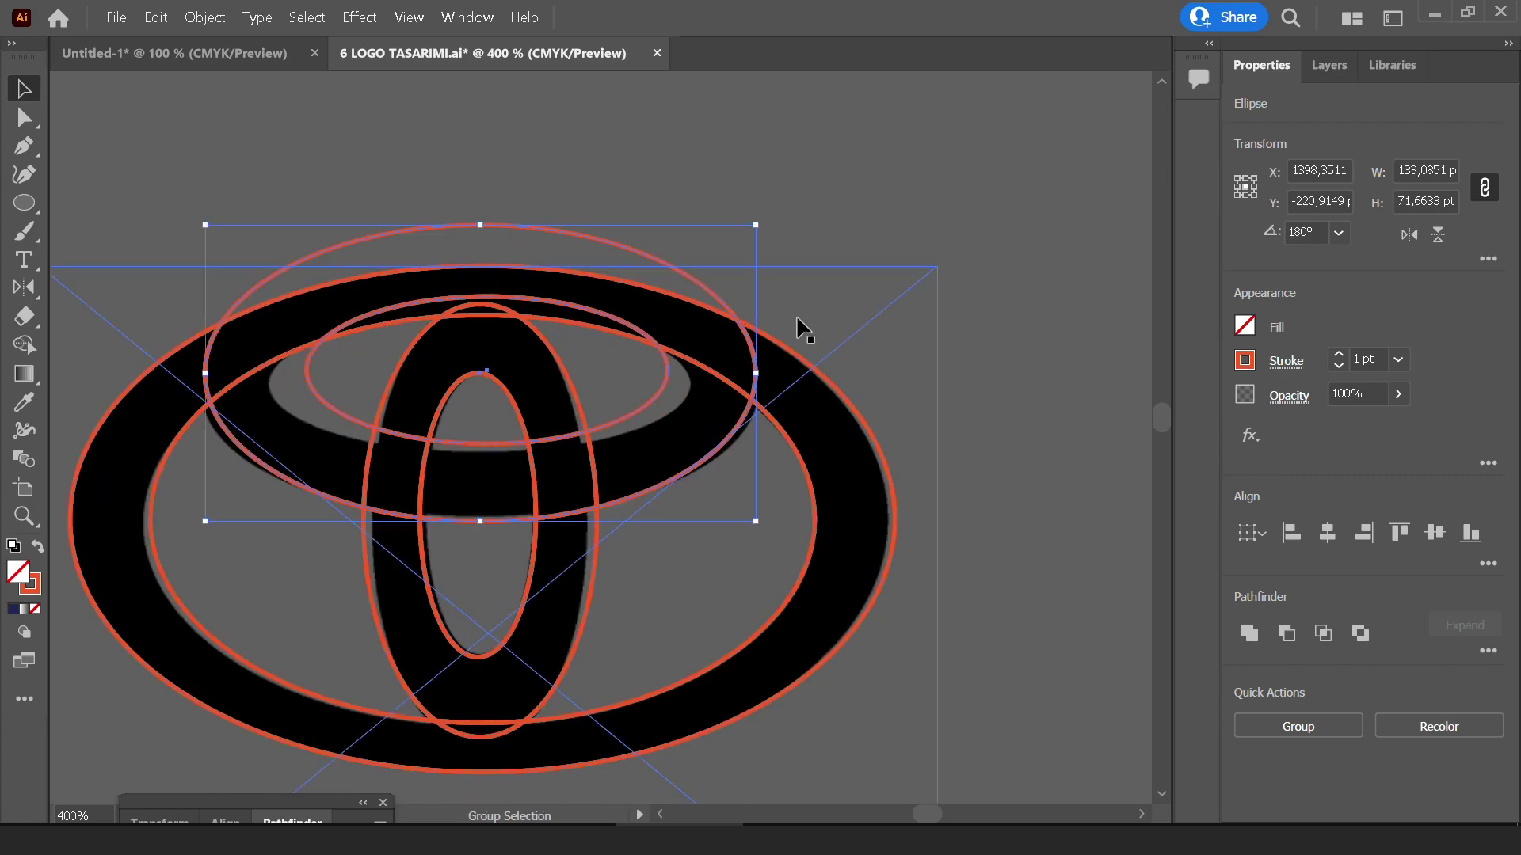
{"action": "left_click", "coordinate": [623, 414]}
{"action": "left_click_drag", "start_coordinate": [672, 442], "coordinate": [697, 475]}
{"action": "scroll", "coordinate": [788, 507], "scroll_direction": "down", "scroll_amount": 2}
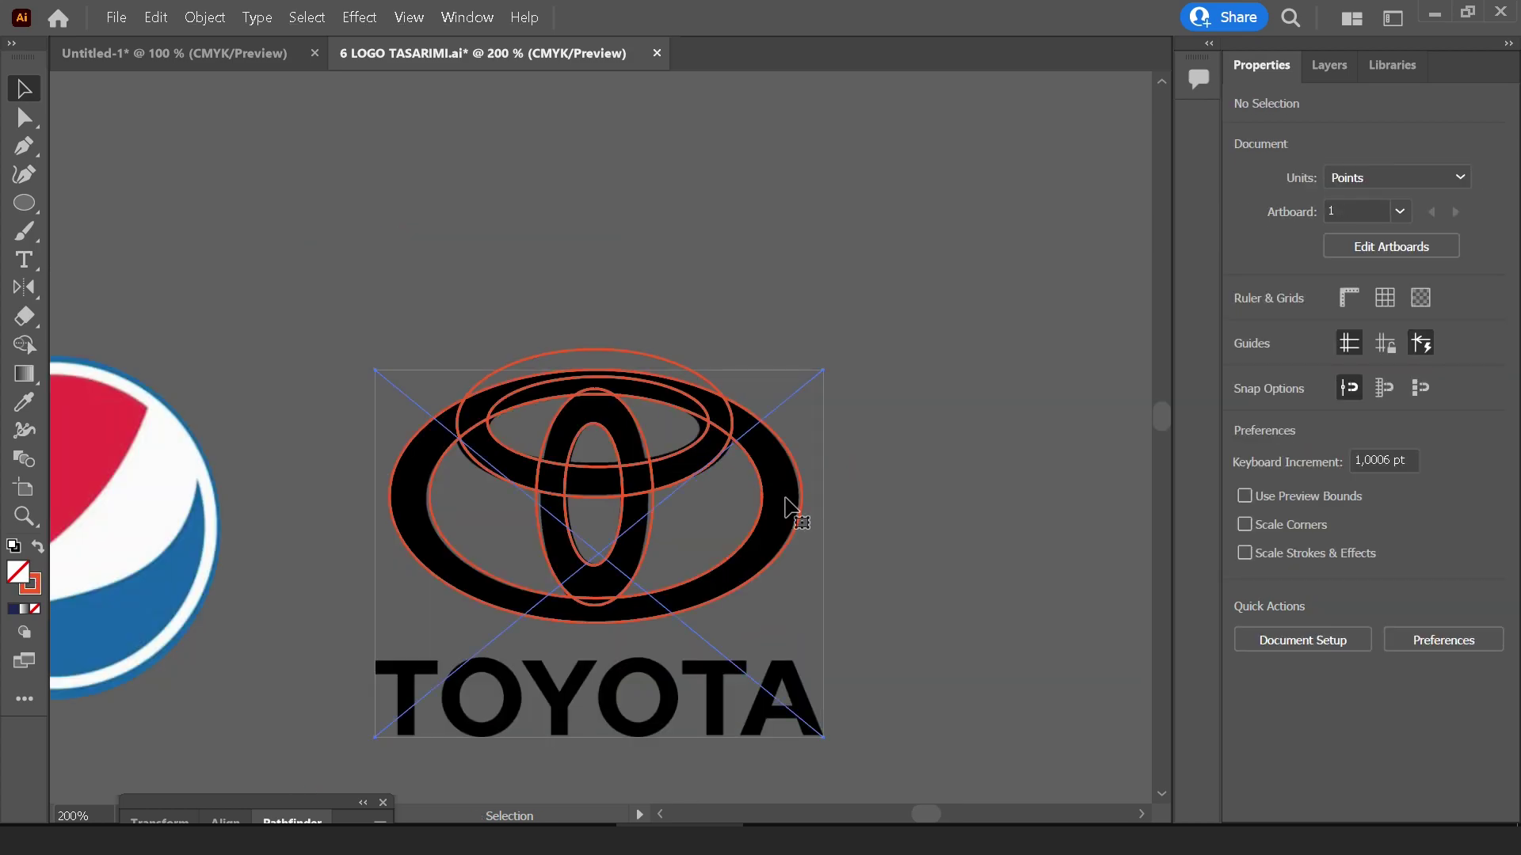
{"action": "left_click", "coordinate": [788, 507]}
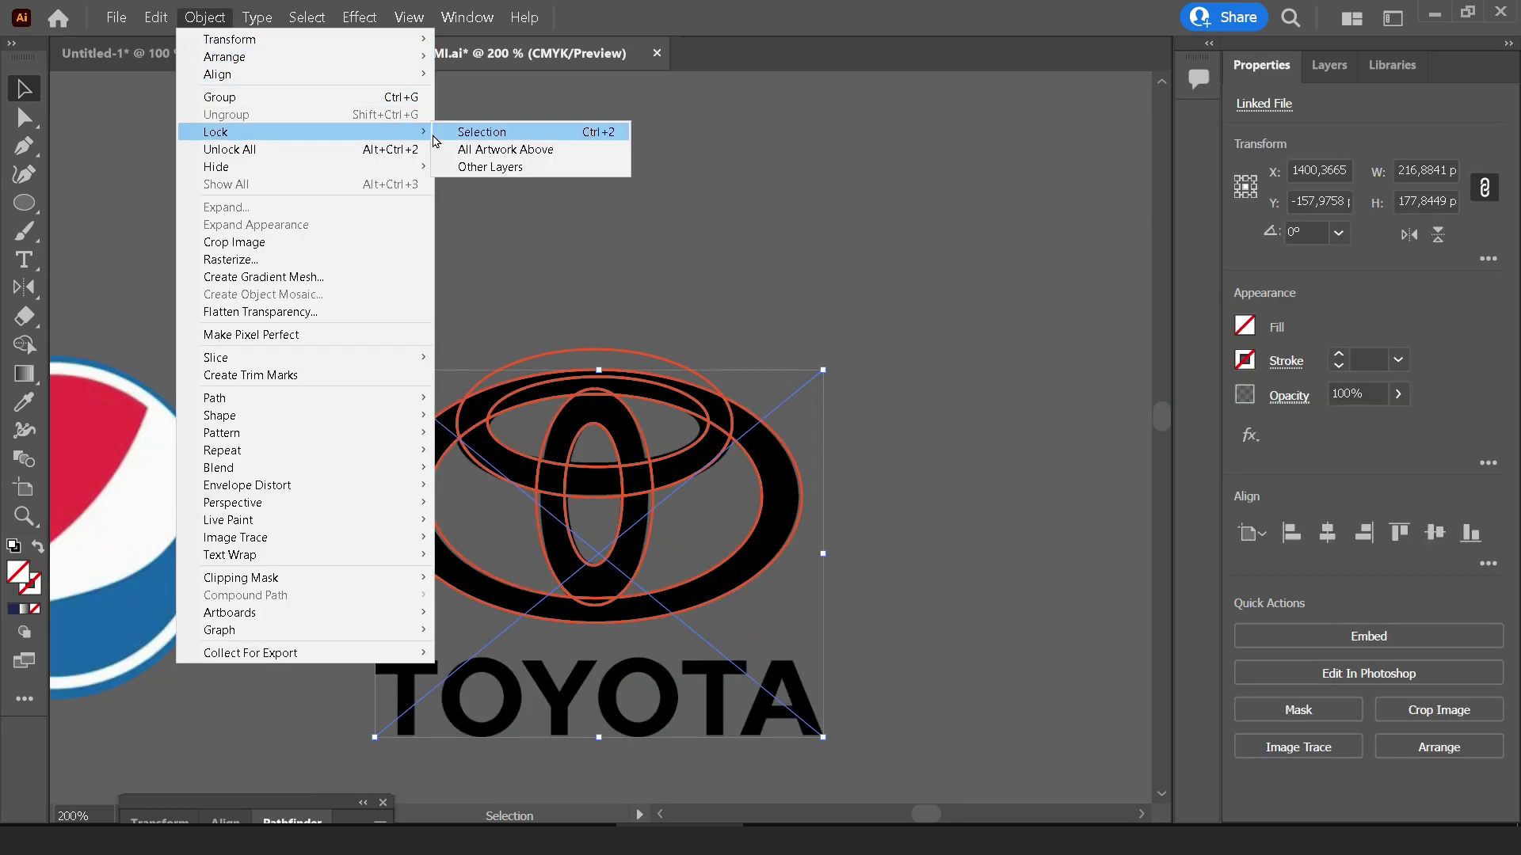
Lock the reference image and merge the Toyota ring regions with Shape Builder
{"action": "left_click", "coordinate": [475, 141]}
{"action": "mouse_move", "coordinate": [753, 220]}
{"action": "left_mouse_down"}
{"action": "mouse_move", "coordinate": [693, 238]}
{"action": "mouse_move", "coordinate": [646, 173]}
{"action": "left_mouse_up"}
{"action": "left_click", "coordinate": [568, 427]}
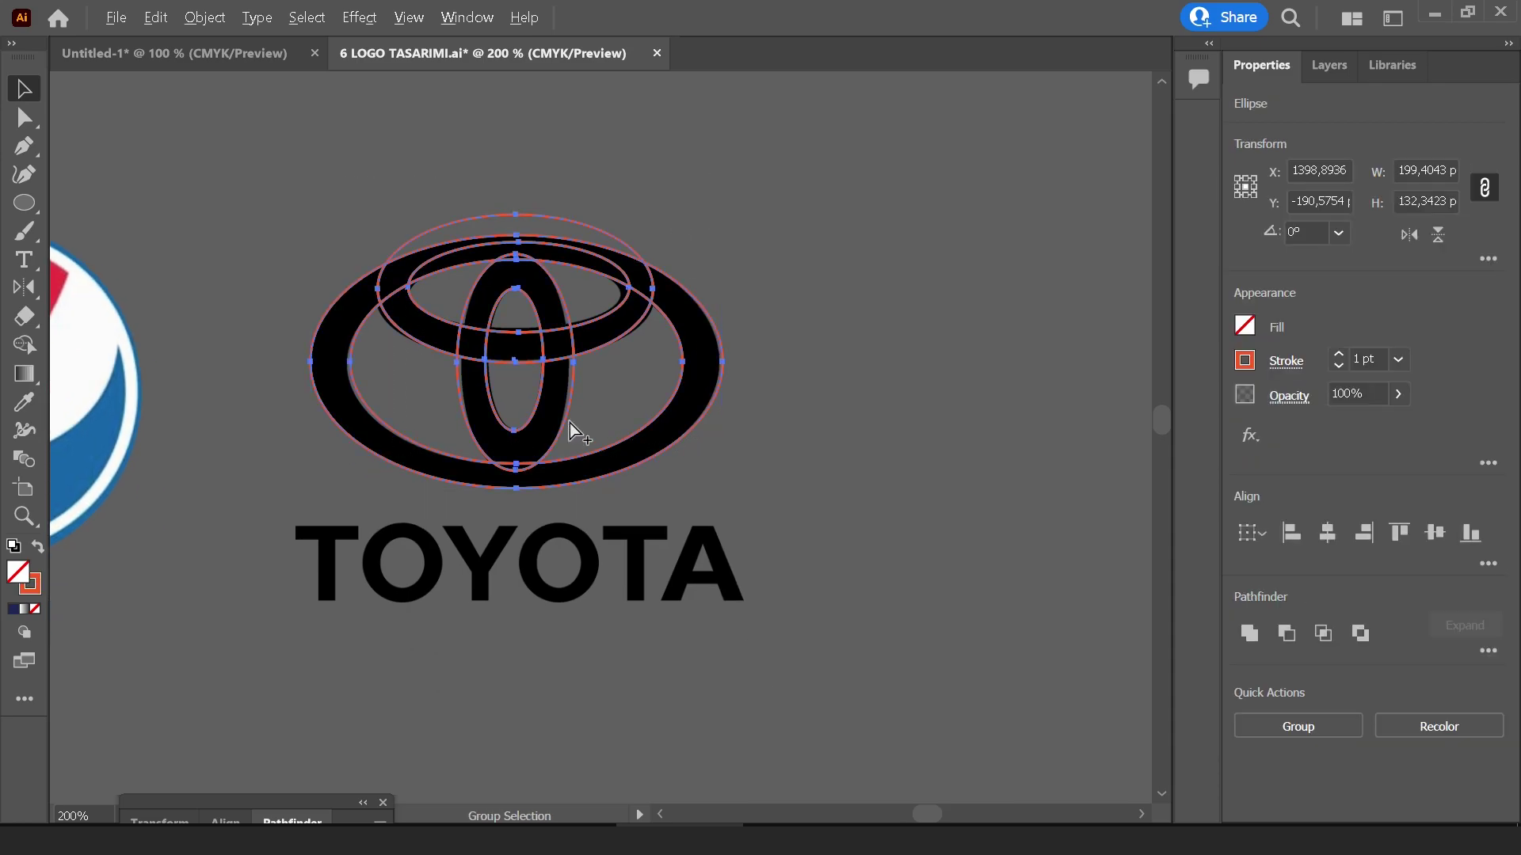
{"action": "key", "text": "ctrl+plus"}
{"action": "left_click", "coordinate": [23, 350]}
{"action": "key", "text": "ctrl+plus"}
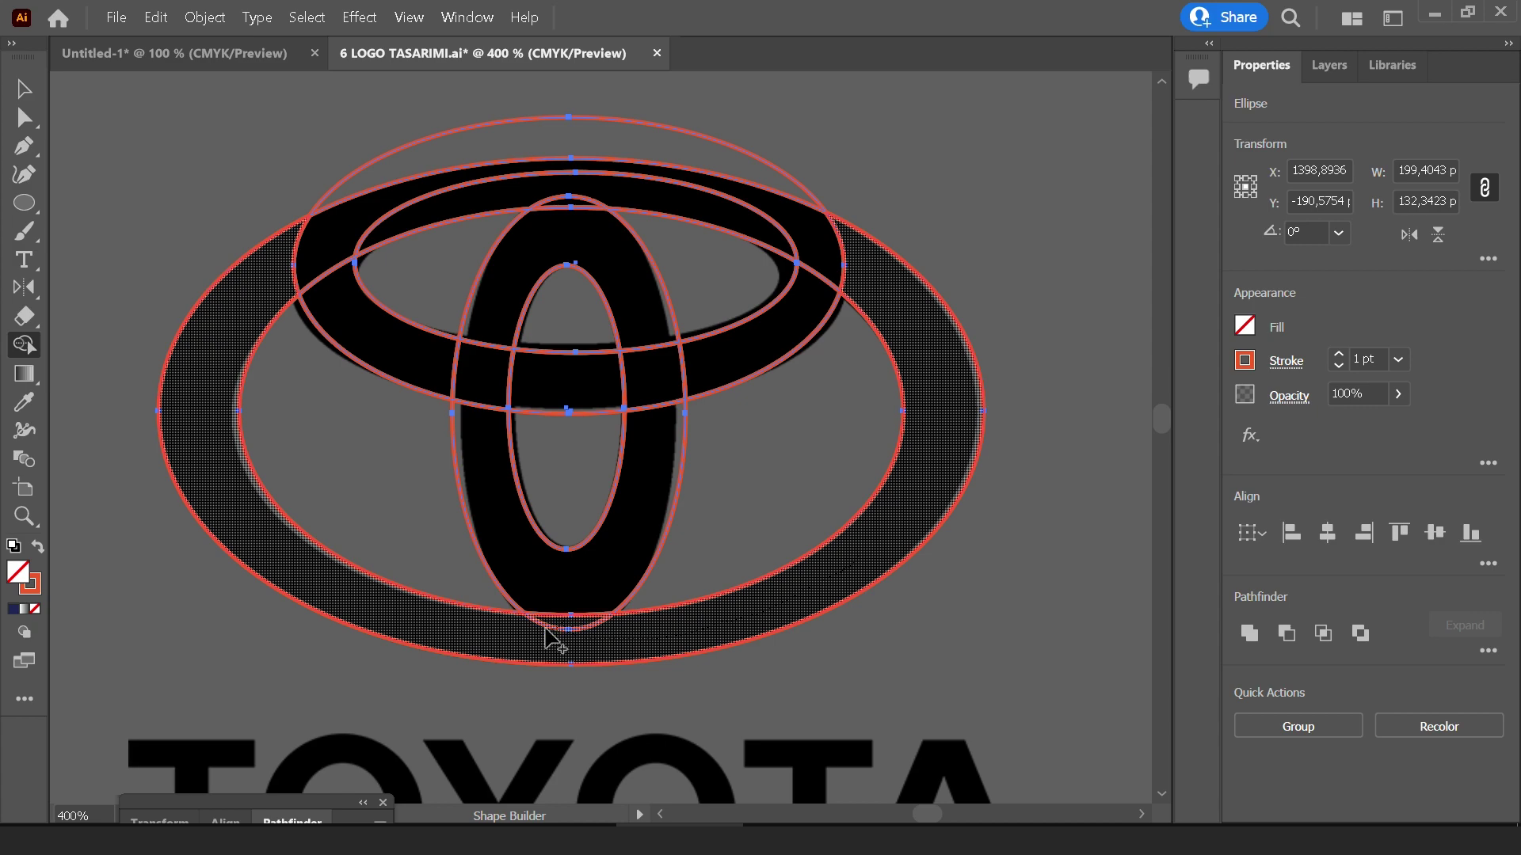
{"action": "left_click_drag", "start_coordinate": [545, 629], "coordinate": [265, 509]}
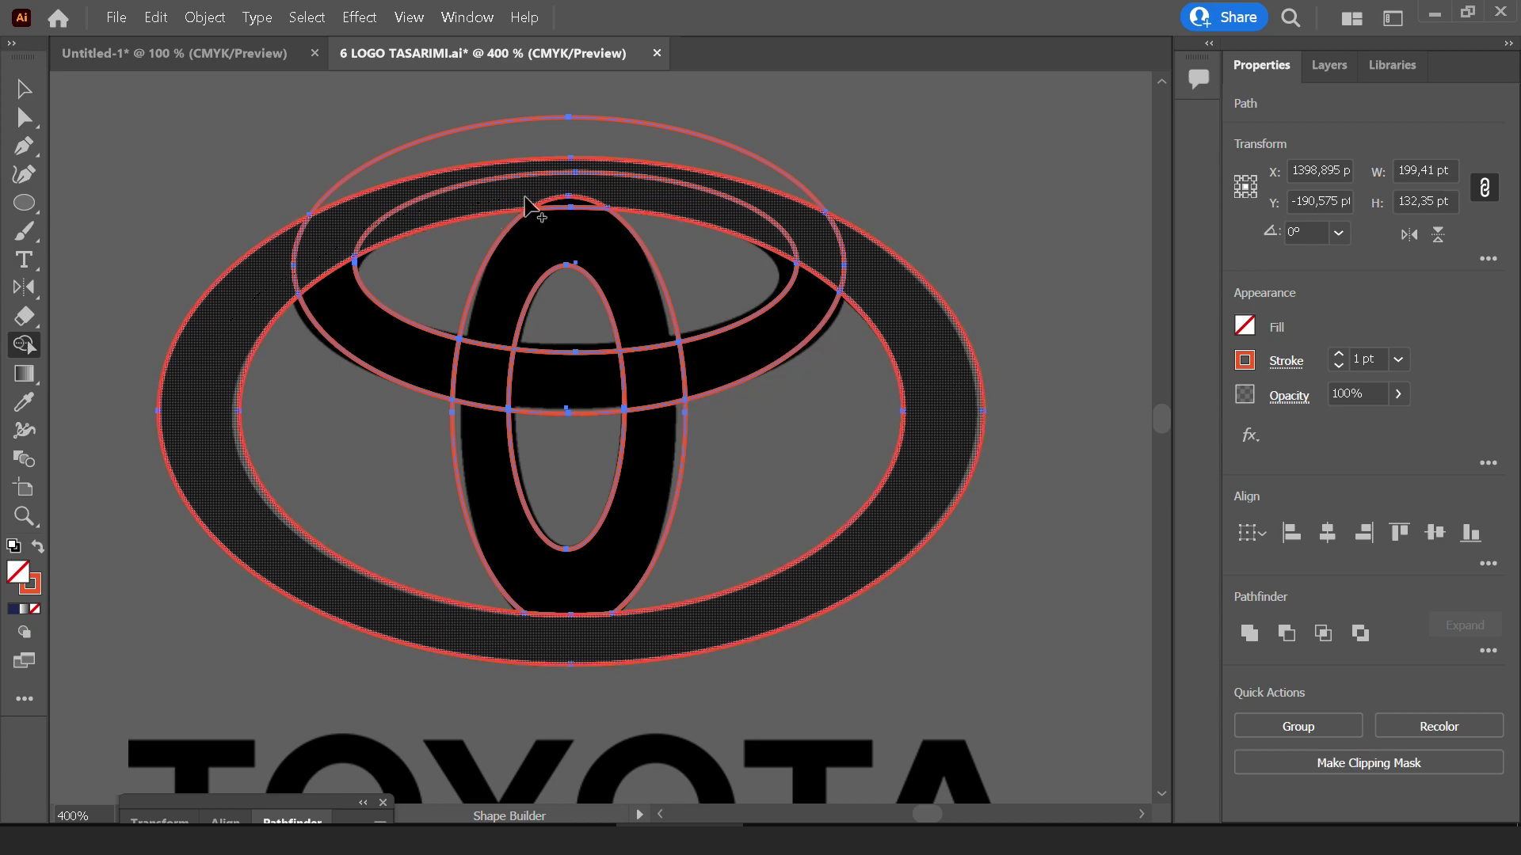
{"action": "left_click_drag", "start_coordinate": [762, 230], "coordinate": [491, 277]}
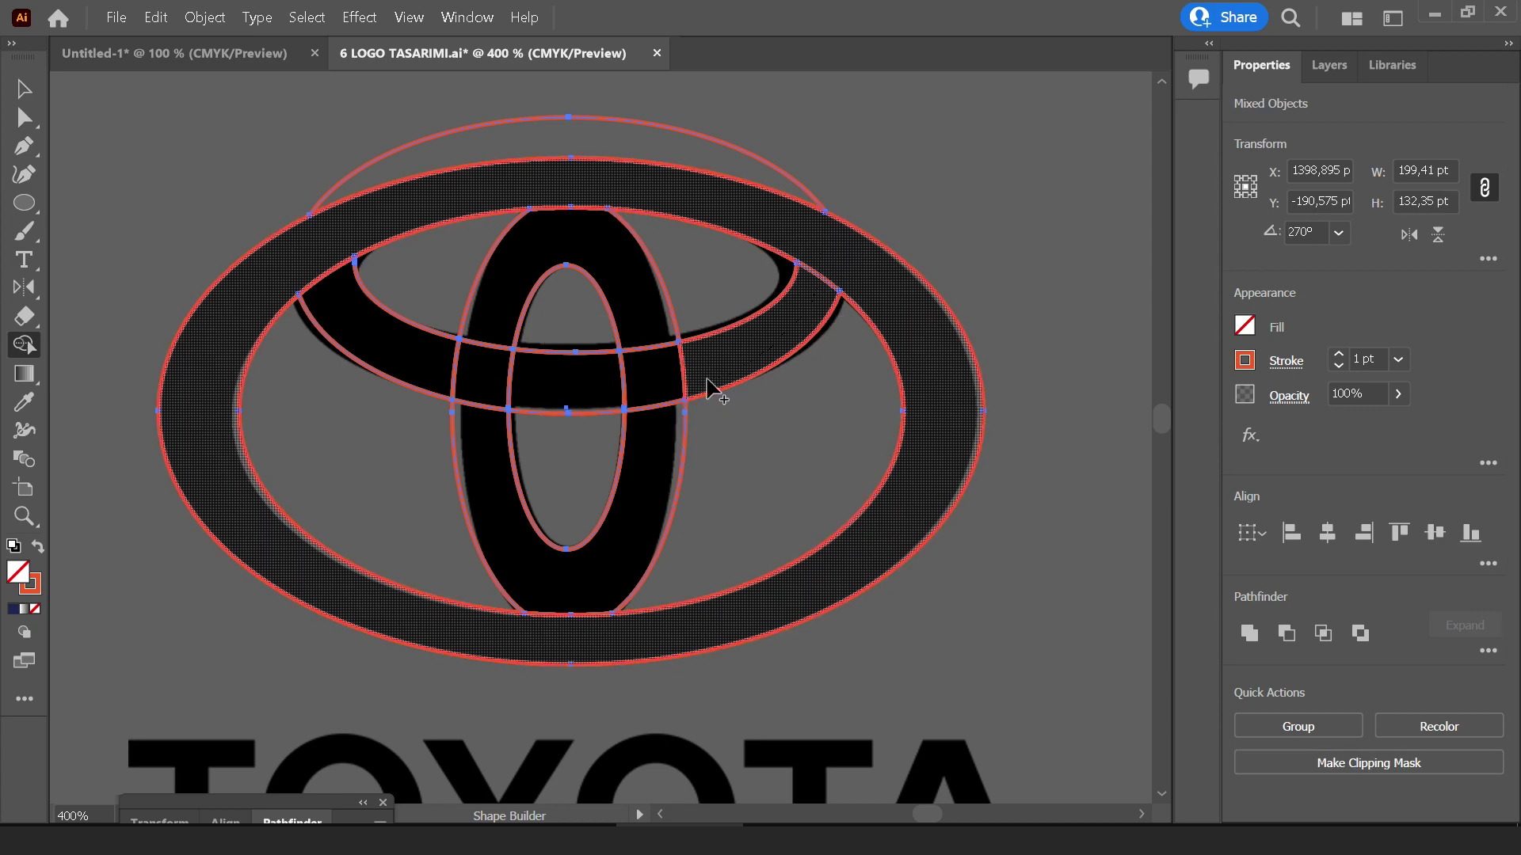
{"action": "left_click_drag", "start_coordinate": [611, 254], "coordinate": [533, 547]}
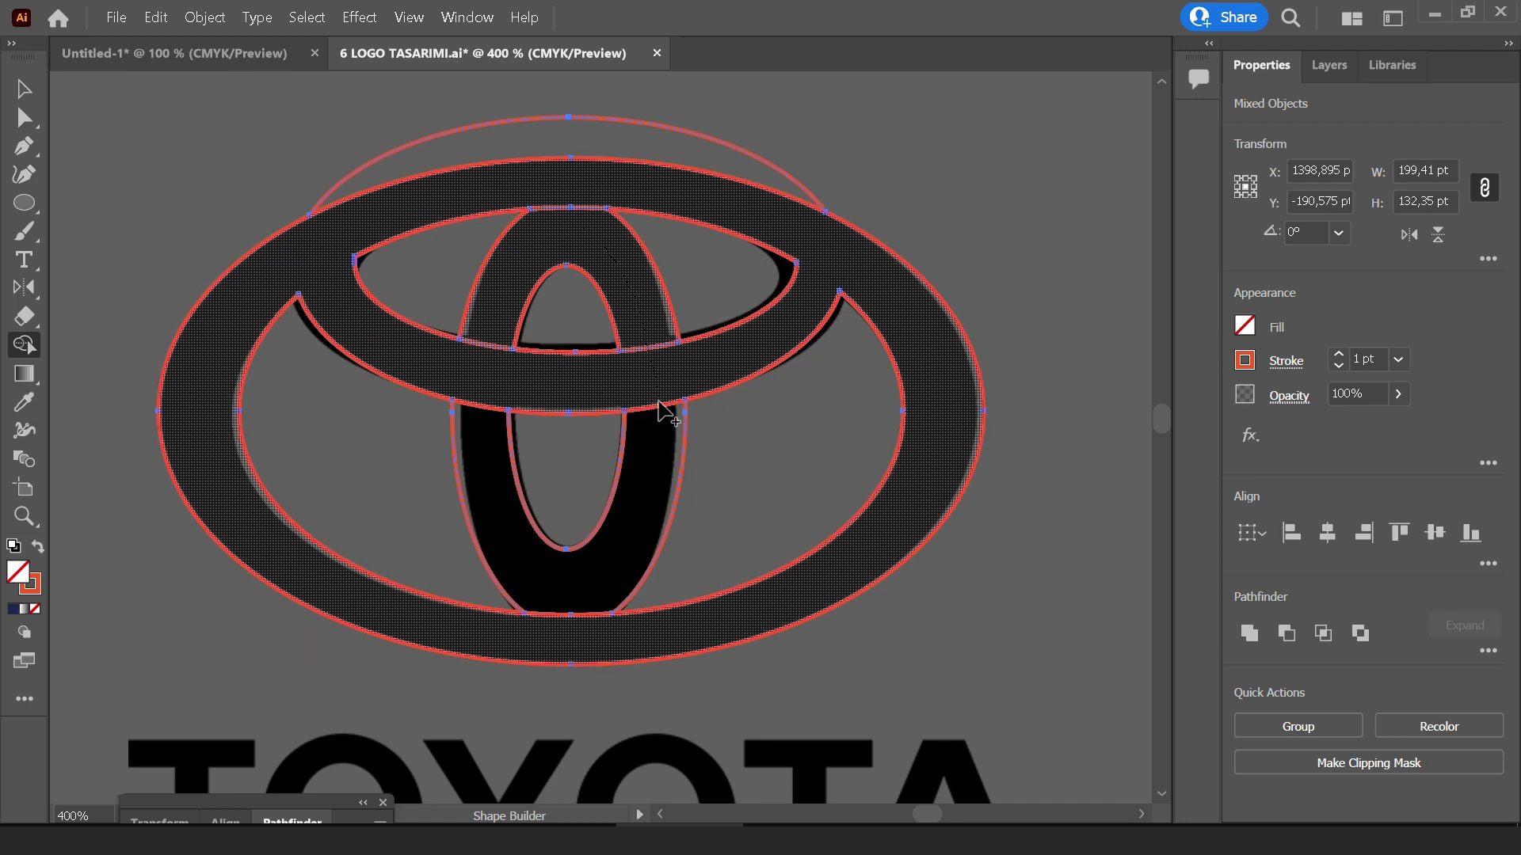
{"action": "key", "text": "v"}
Place a copy of the merged Toyota emblem to the right and fill it black
{"action": "scroll", "coordinate": [550, 396], "scroll_direction": "down", "scroll_amount": 2}
{"action": "scroll", "coordinate": [384, 472], "scroll_direction": "up", "scroll_amount": 1}
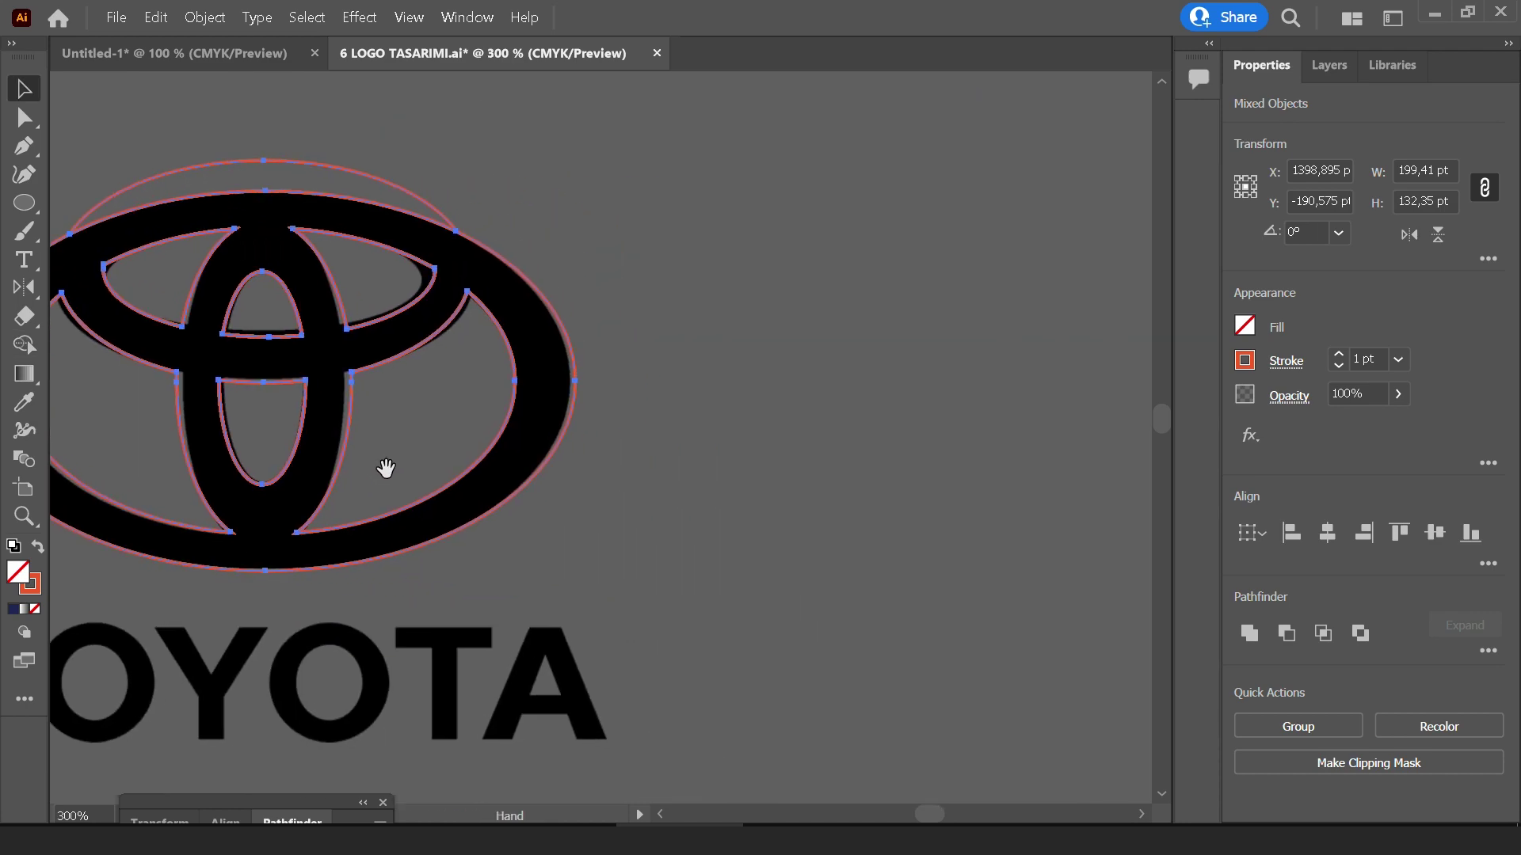
{"action": "scroll", "coordinate": [730, 363], "scroll_direction": "down", "scroll_amount": 2}
{"action": "left_click", "coordinate": [730, 363]}
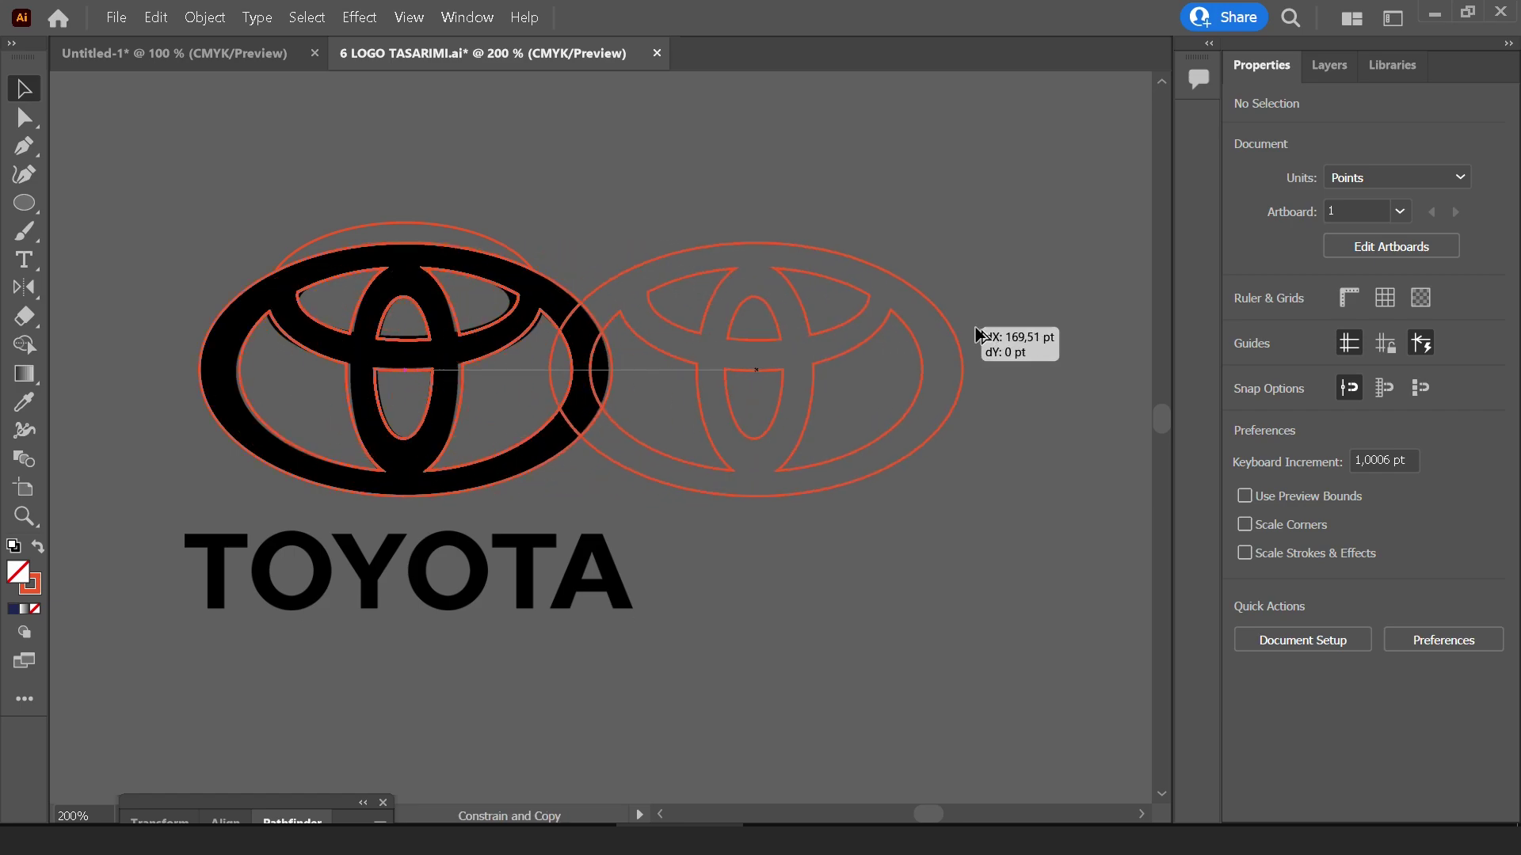
{"action": "left_click_drag", "start_coordinate": [598, 336], "coordinate": [930, 337]}
{"action": "left_click", "coordinate": [30, 394]}
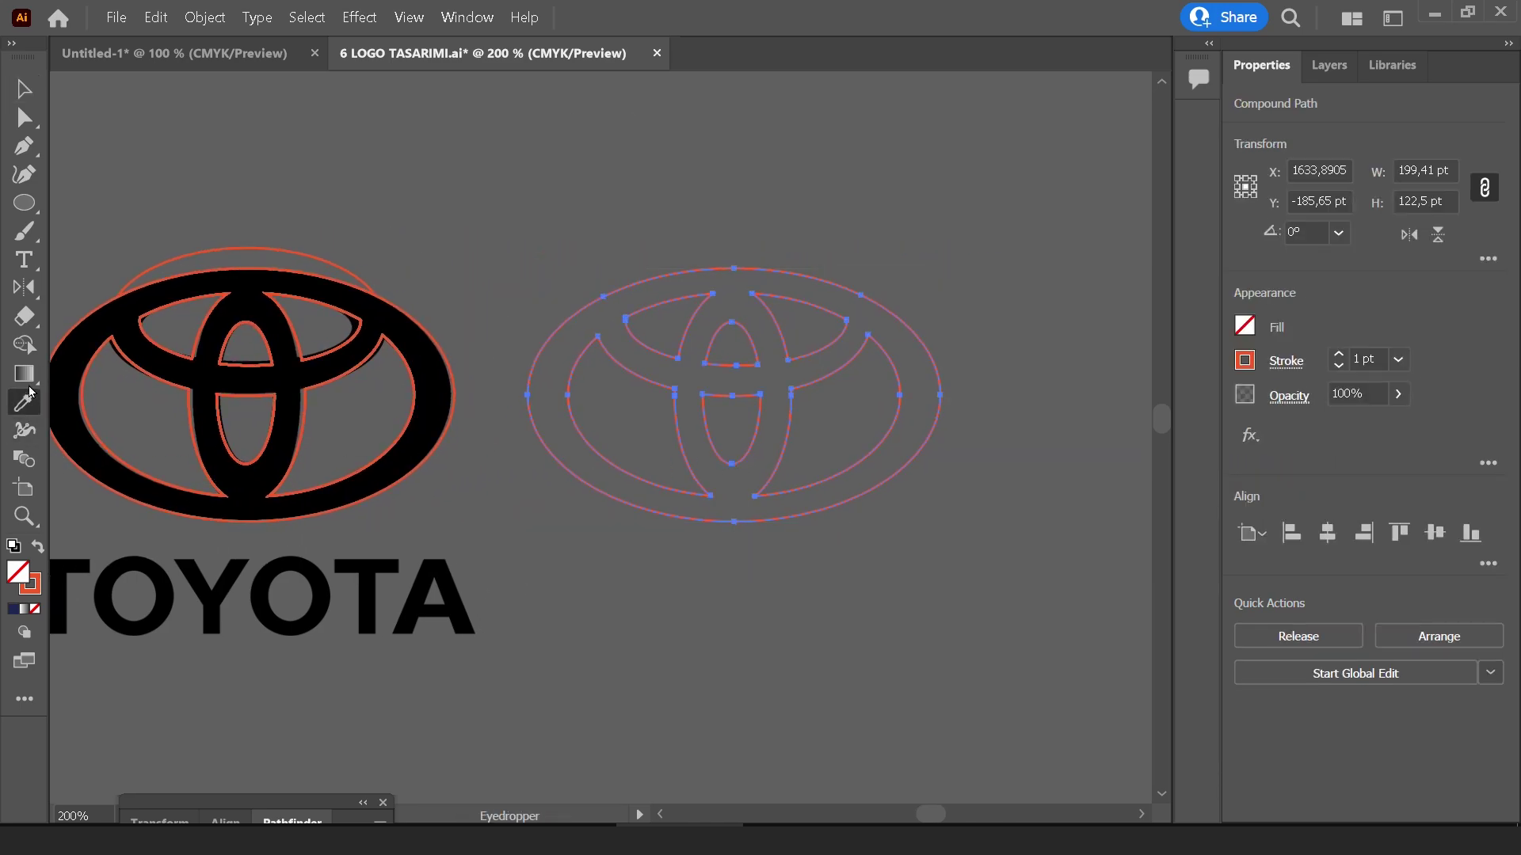
{"action": "left_click", "coordinate": [390, 365]}
{"action": "key", "text": "v"}
{"action": "left_click", "coordinate": [491, 349]}
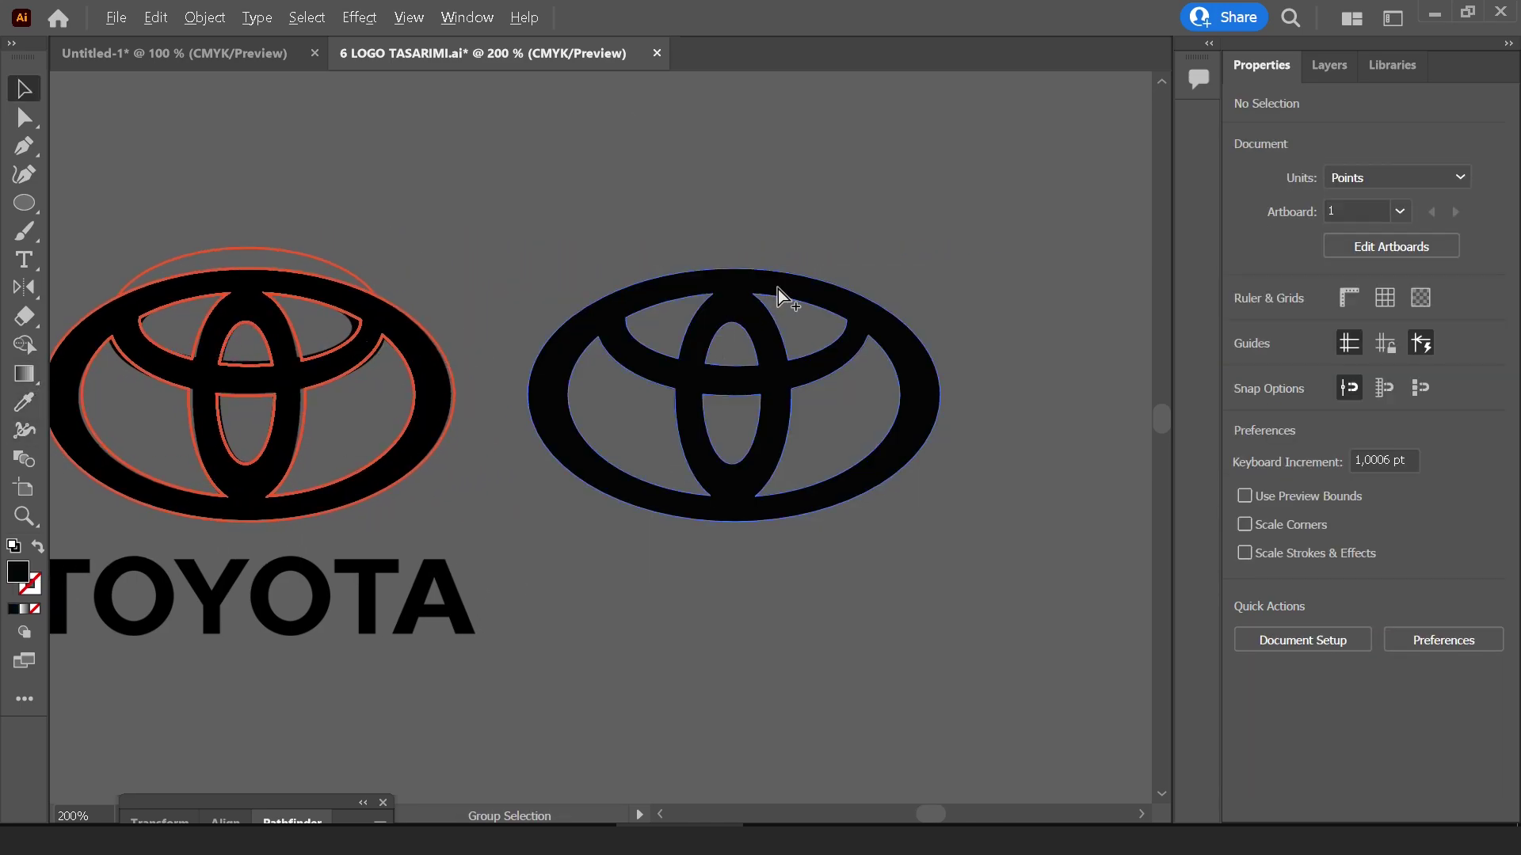
{"action": "scroll", "coordinate": [778, 288], "scroll_direction": "down", "scroll_amount": 1}
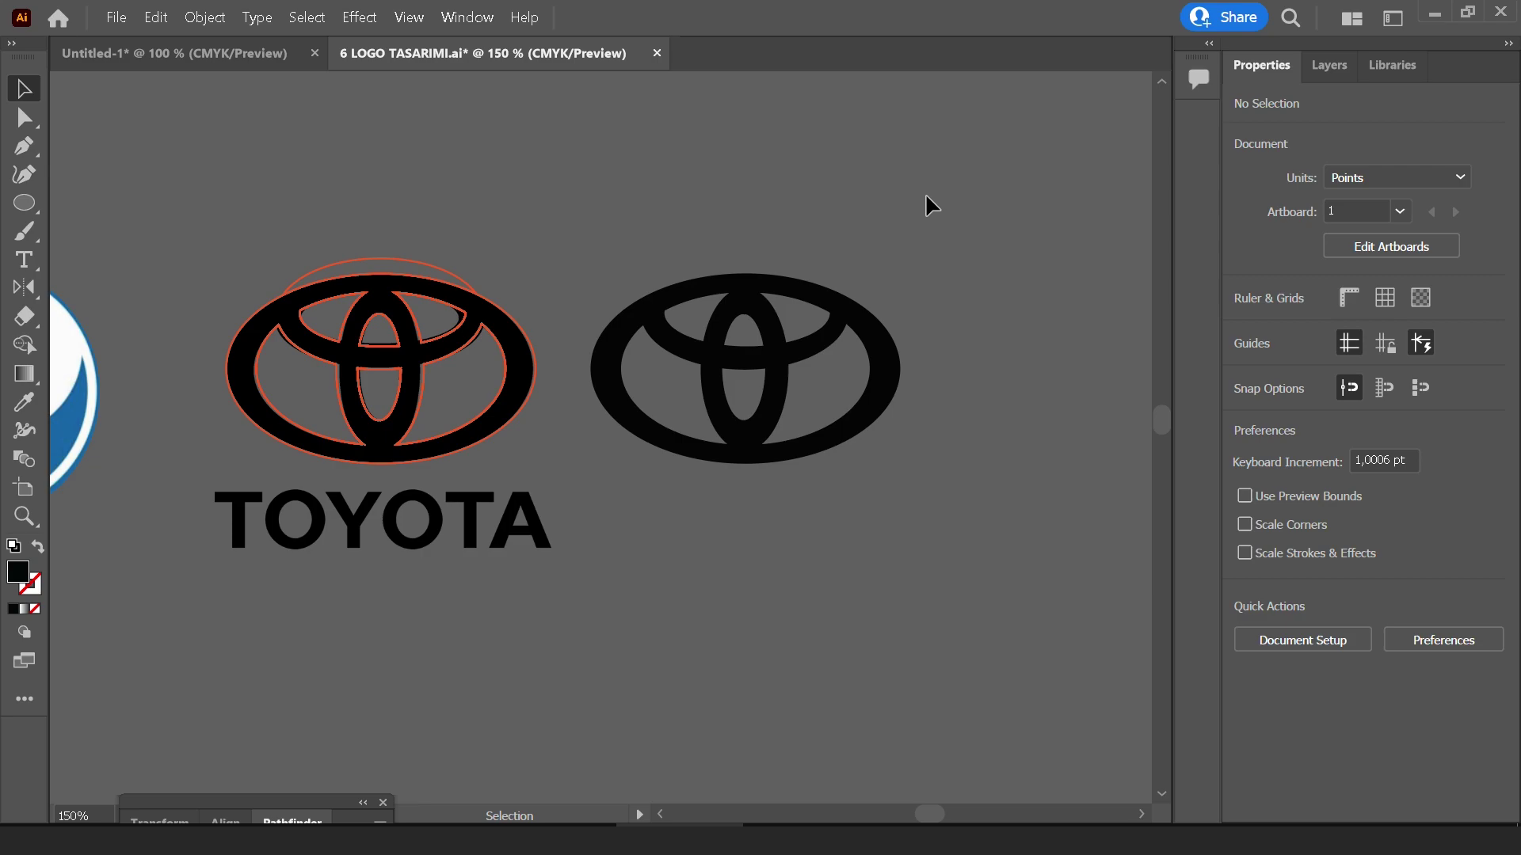
{"action": "scroll", "coordinate": [586, 531], "scroll_direction": "down", "scroll_amount": 3}
{"action": "scroll", "coordinate": [618, 467], "scroll_direction": "left", "scroll_amount": 2}
Move the black circle onto the Pepsi globe and bring it to the front
{"action": "scroll", "coordinate": [519, 407], "scroll_direction": "up", "scroll_amount": 3}
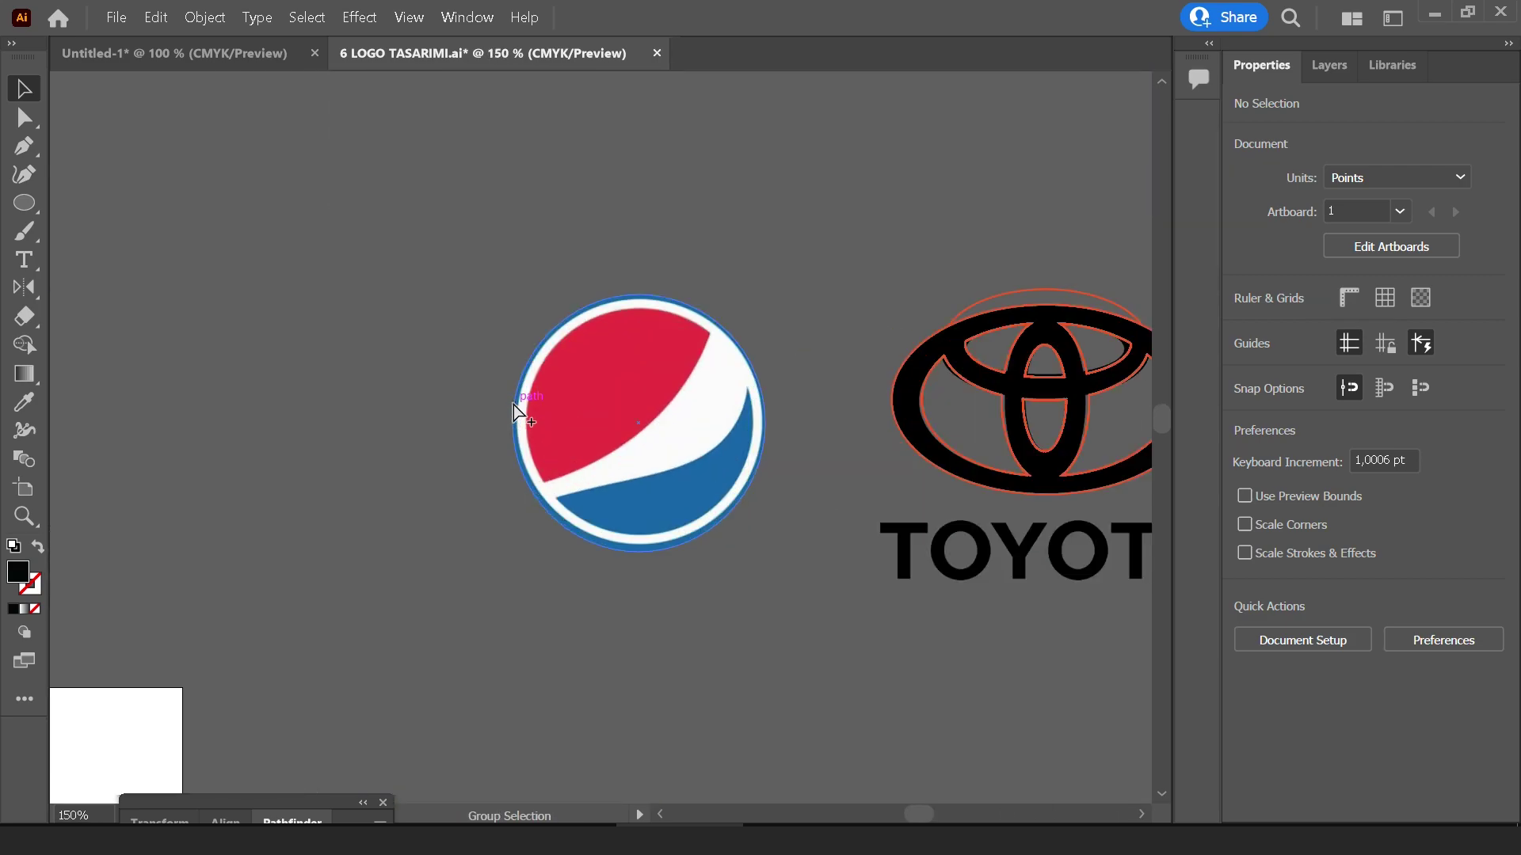
{"action": "scroll", "coordinate": [621, 430], "scroll_direction": "up", "scroll_amount": 2}
{"action": "left_click_drag", "start_coordinate": [773, 427], "coordinate": [605, 465]}
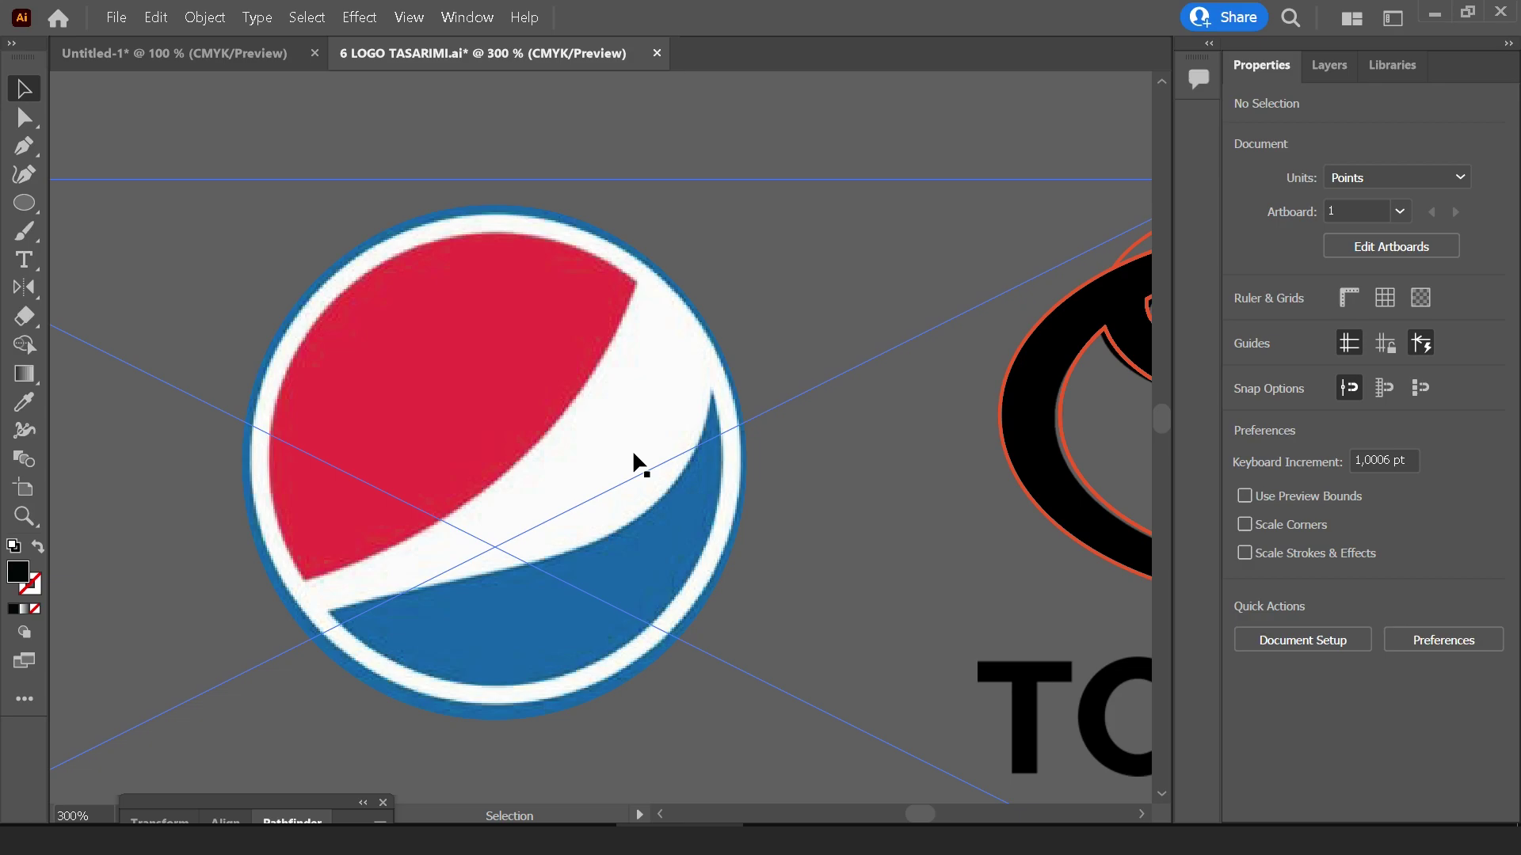
{"action": "scroll", "coordinate": [633, 453], "scroll_direction": "down", "scroll_amount": 2}
{"action": "left_click", "coordinate": [542, 136]}
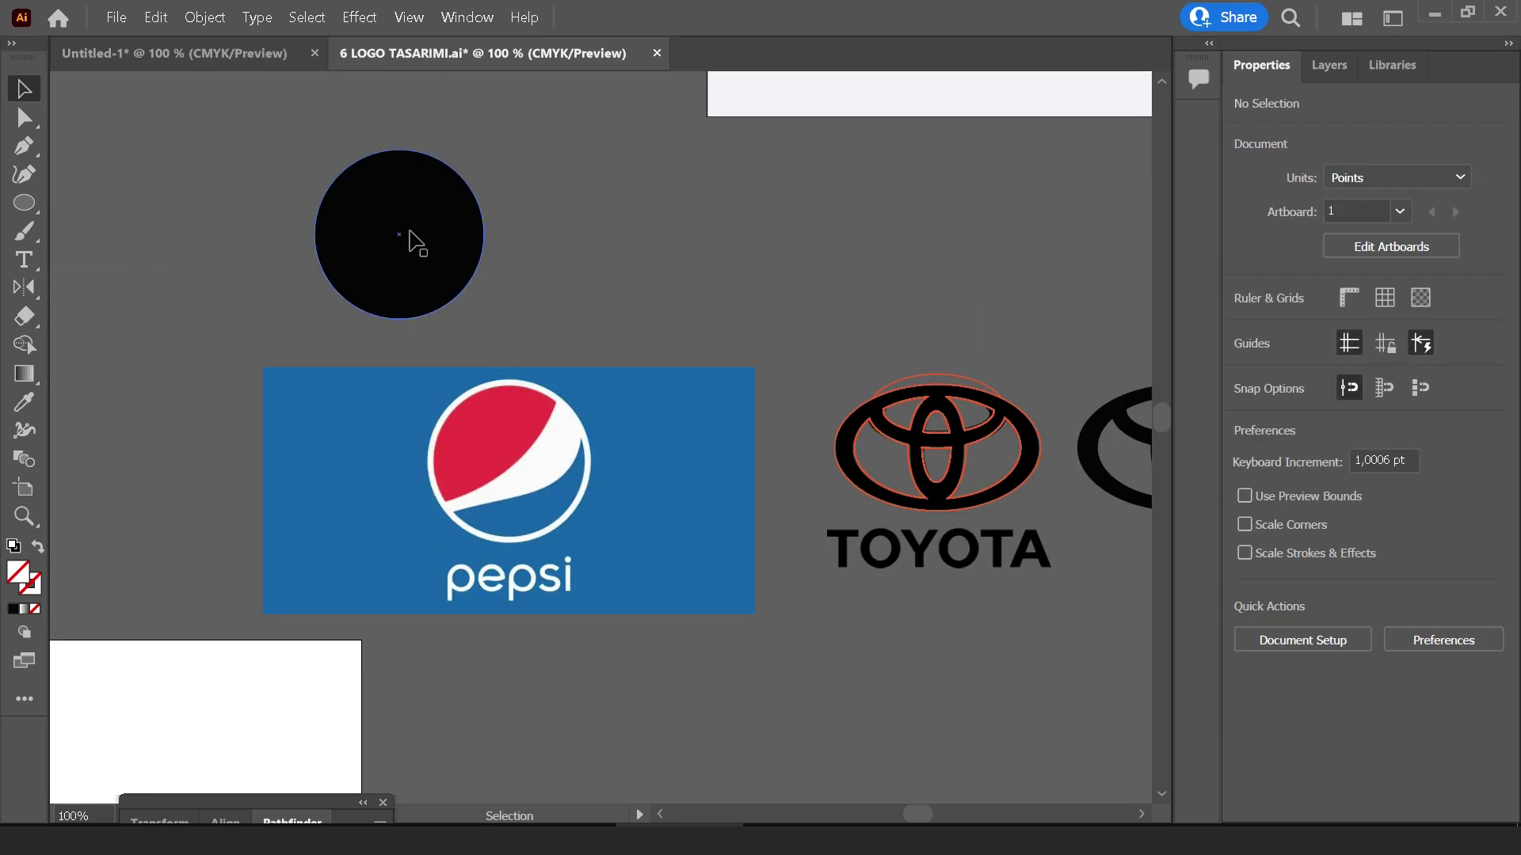
{"action": "left_click_drag", "start_coordinate": [411, 241], "coordinate": [516, 459]}
{"action": "scroll", "coordinate": [516, 459], "scroll_direction": "up", "scroll_amount": 1}
{"action": "right_click", "coordinate": [519, 447]}
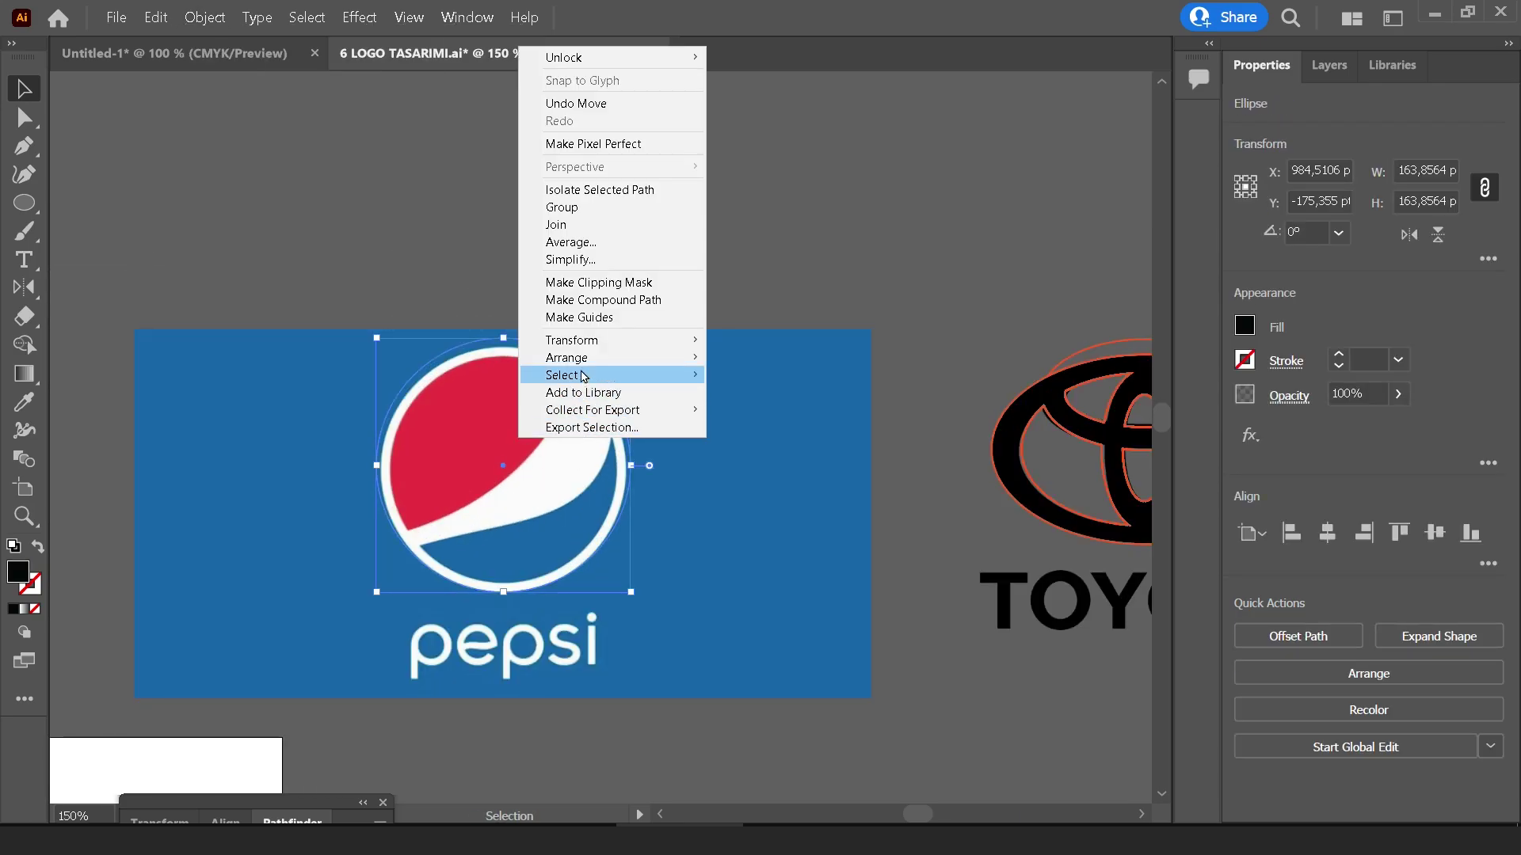
{"action": "left_click", "coordinate": [757, 358]}
{"action": "scroll", "coordinate": [495, 431], "scroll_direction": "up", "scroll_amount": 1}
{"action": "left_click_drag", "start_coordinate": [495, 432], "coordinate": [495, 435]}
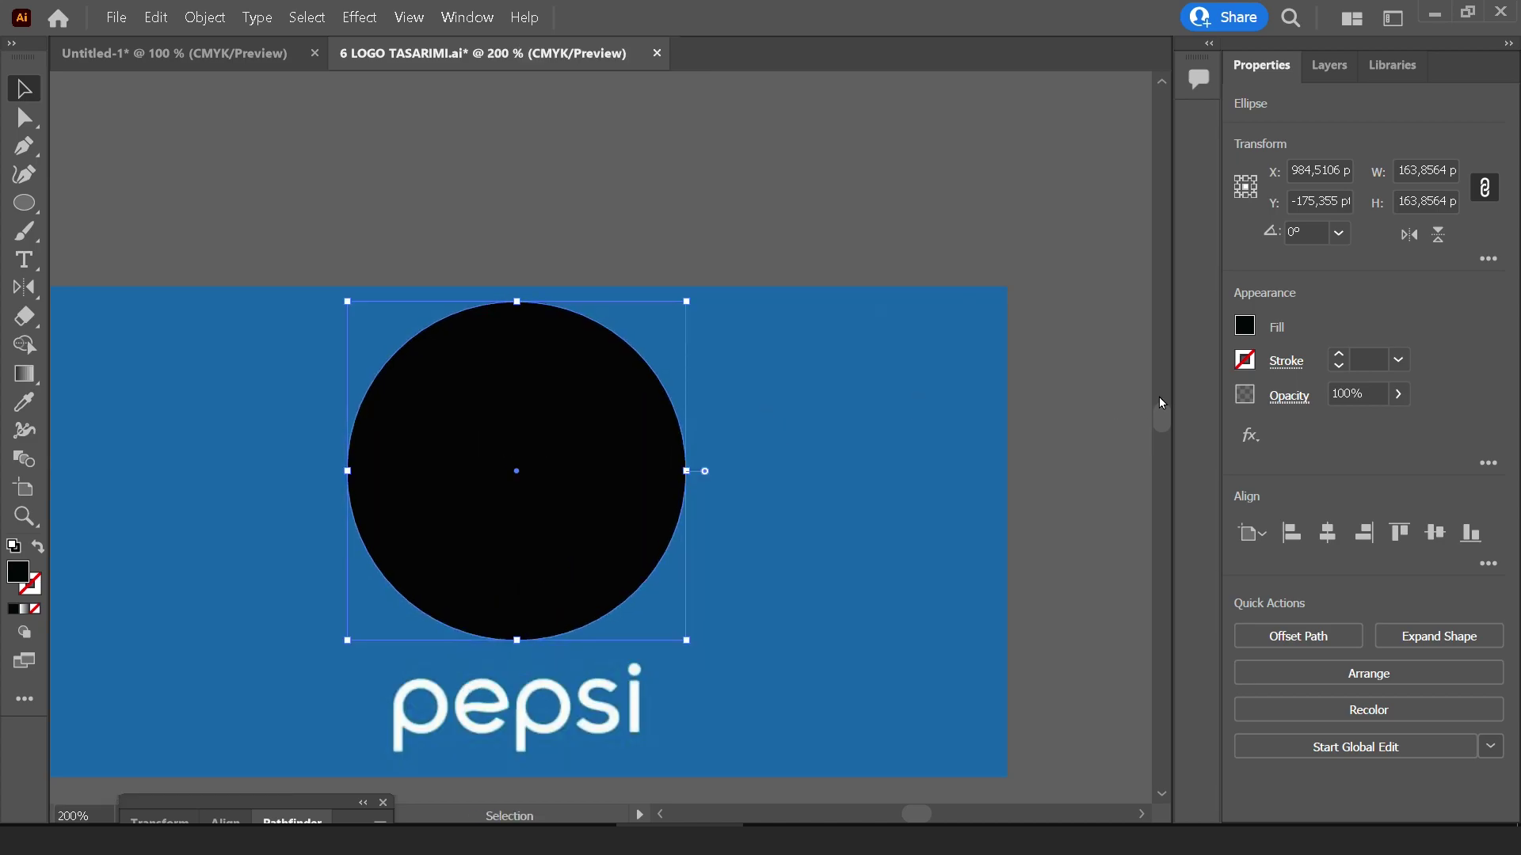
Give the circle no fill and an orange stroke, and size it to the globe's rim
{"action": "left_click", "coordinate": [1245, 326]}
{"action": "left_click", "coordinate": [986, 411]}
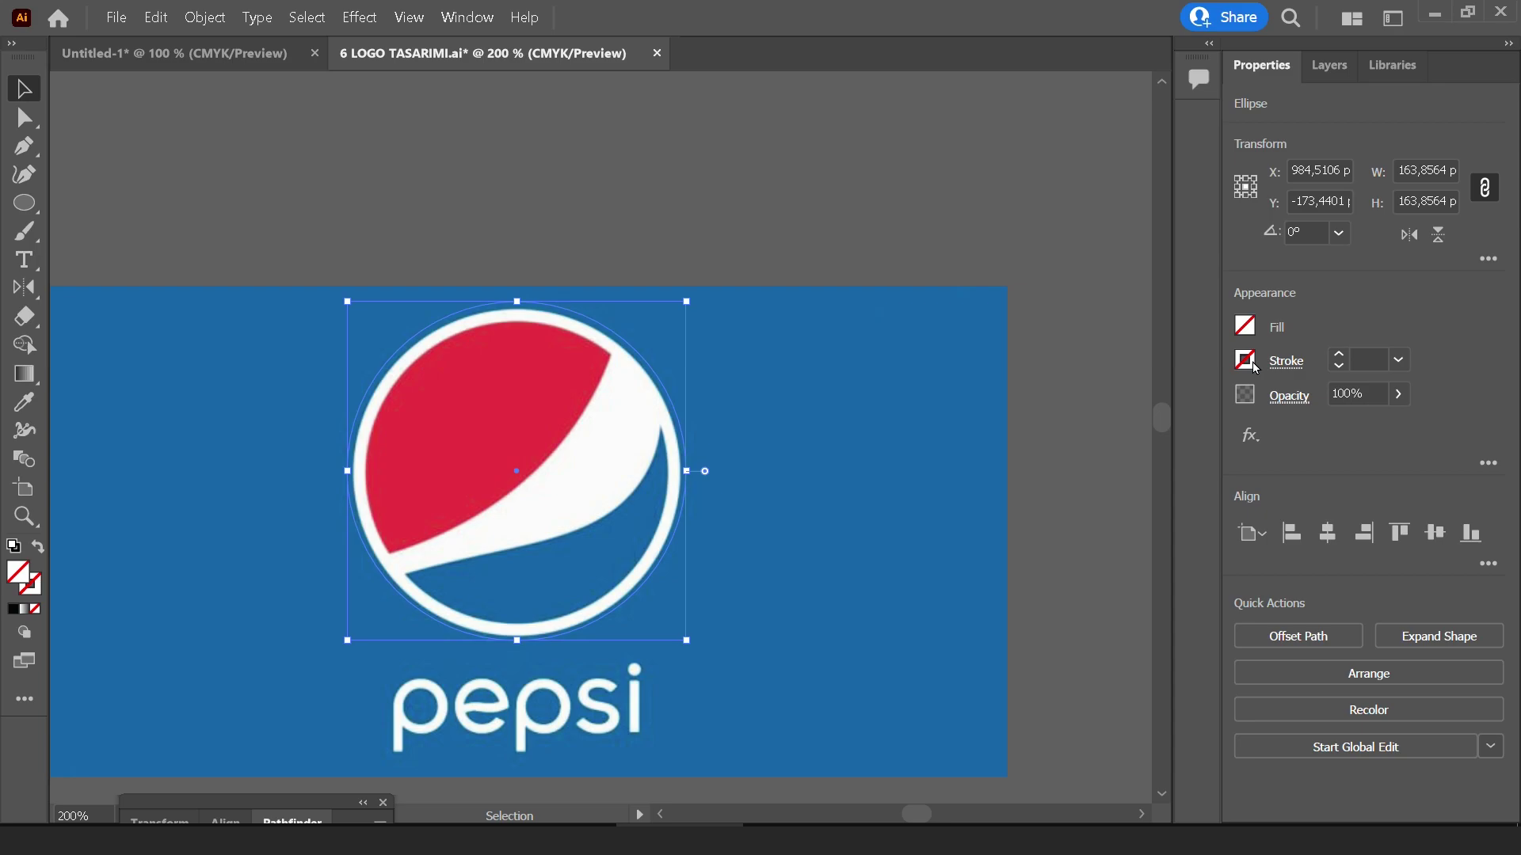
{"action": "left_click", "coordinate": [1245, 360]}
{"action": "left_click", "coordinate": [1021, 468]}
{"action": "scroll", "coordinate": [534, 428], "scroll_direction": "up", "scroll_amount": 2}
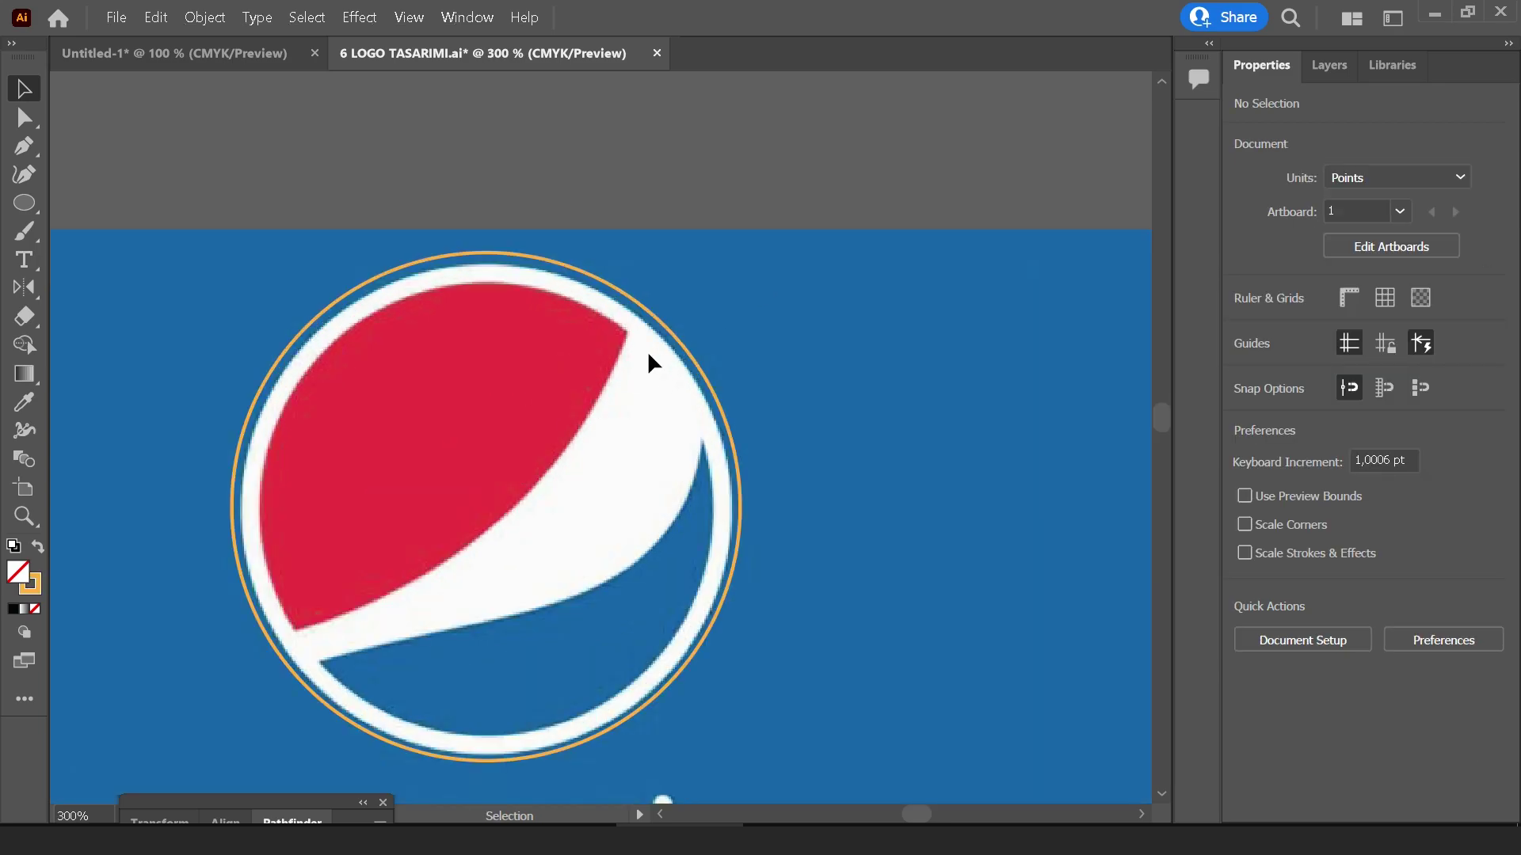
{"action": "scroll", "coordinate": [648, 350], "scroll_direction": "down", "scroll_amount": 1}
{"action": "left_click", "coordinate": [403, 229]}
{"action": "left_click_drag", "start_coordinate": [302, 182], "coordinate": [322, 211]}
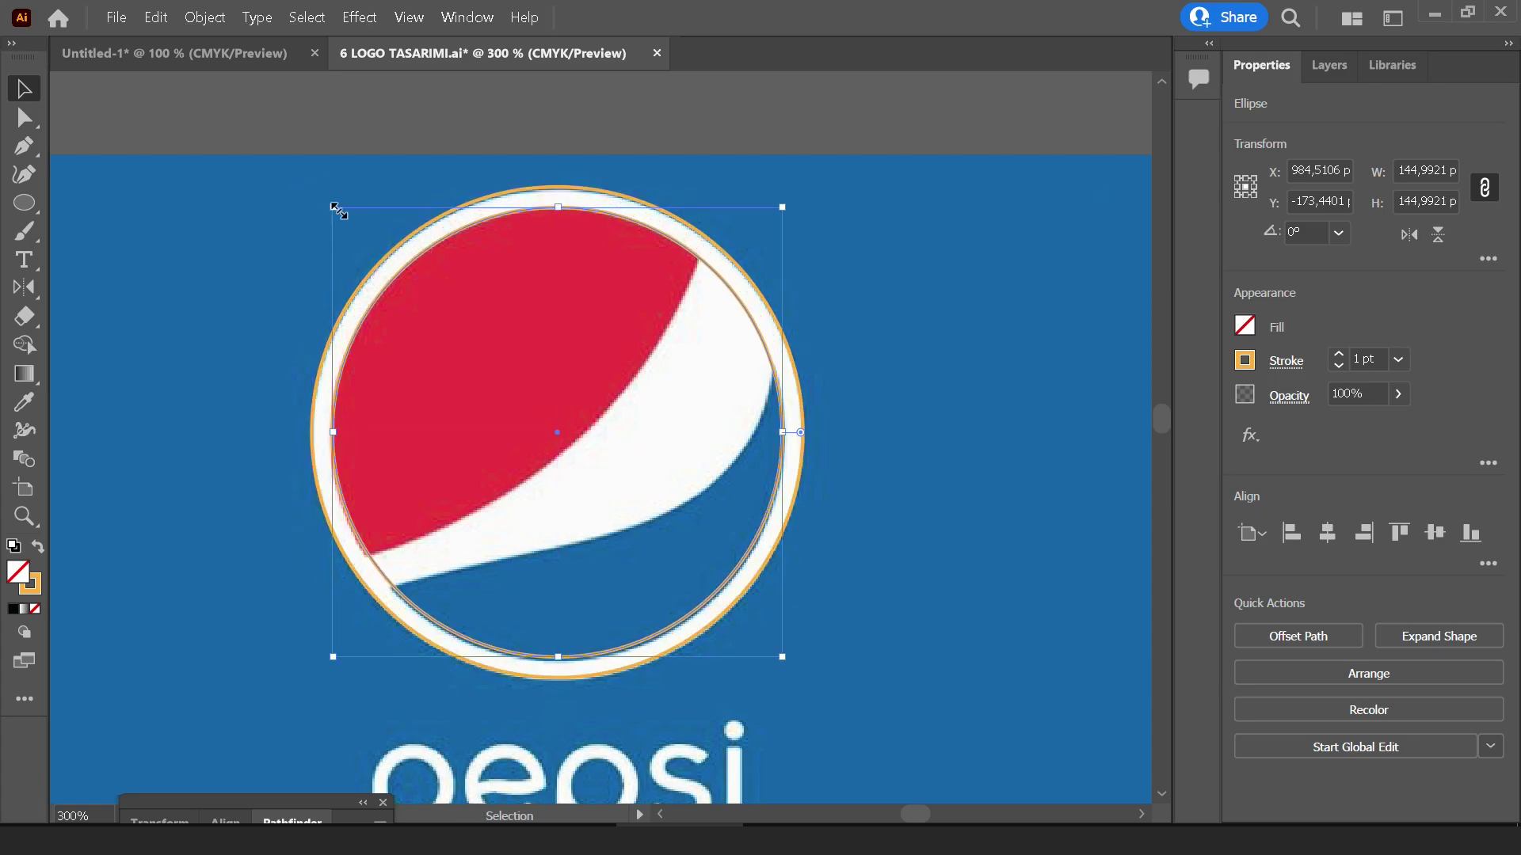
{"action": "key", "text": "ctrl+minus"}
{"action": "key", "text": "a"}
{"action": "key", "text": "v"}
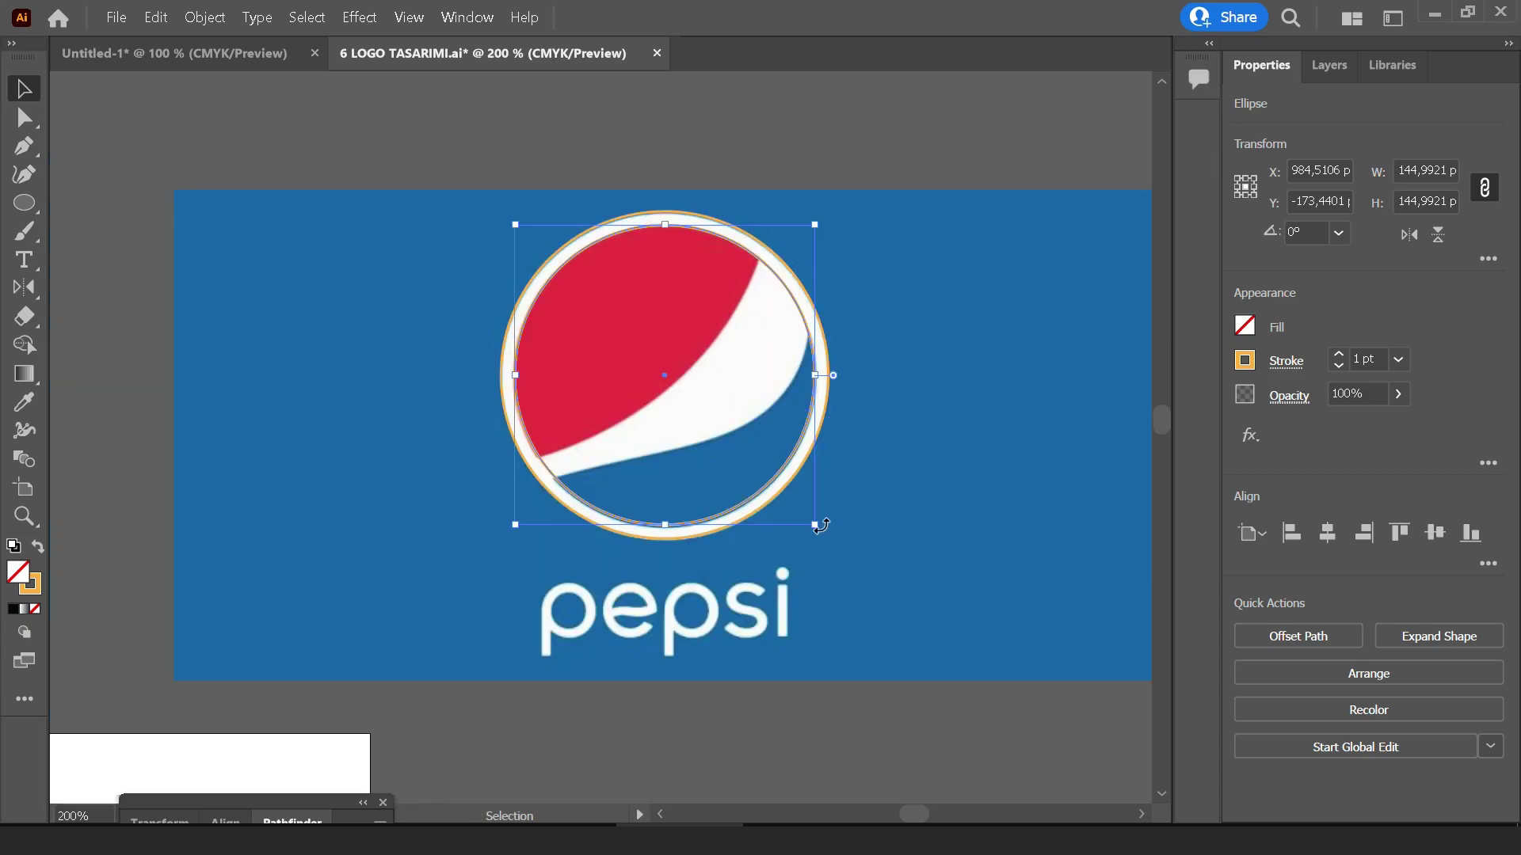
Enlarge a copy to about 281 pt so its arc follows the red section's lower edge
{"action": "left_click_drag", "start_coordinate": [816, 524], "coordinate": [986, 696]}
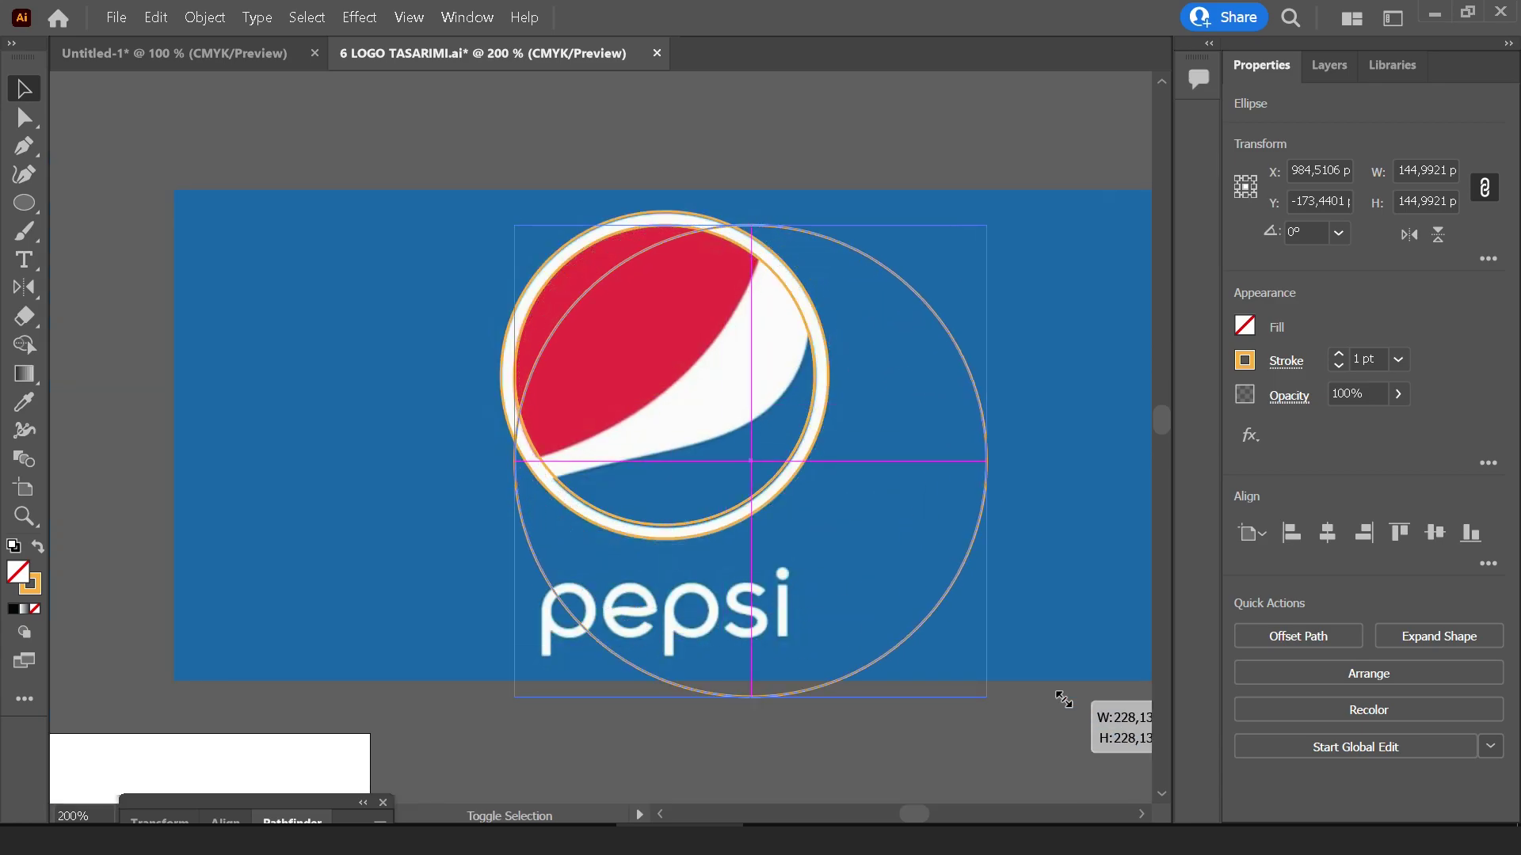
{"action": "left_click_drag", "start_coordinate": [938, 614], "coordinate": [717, 369]}
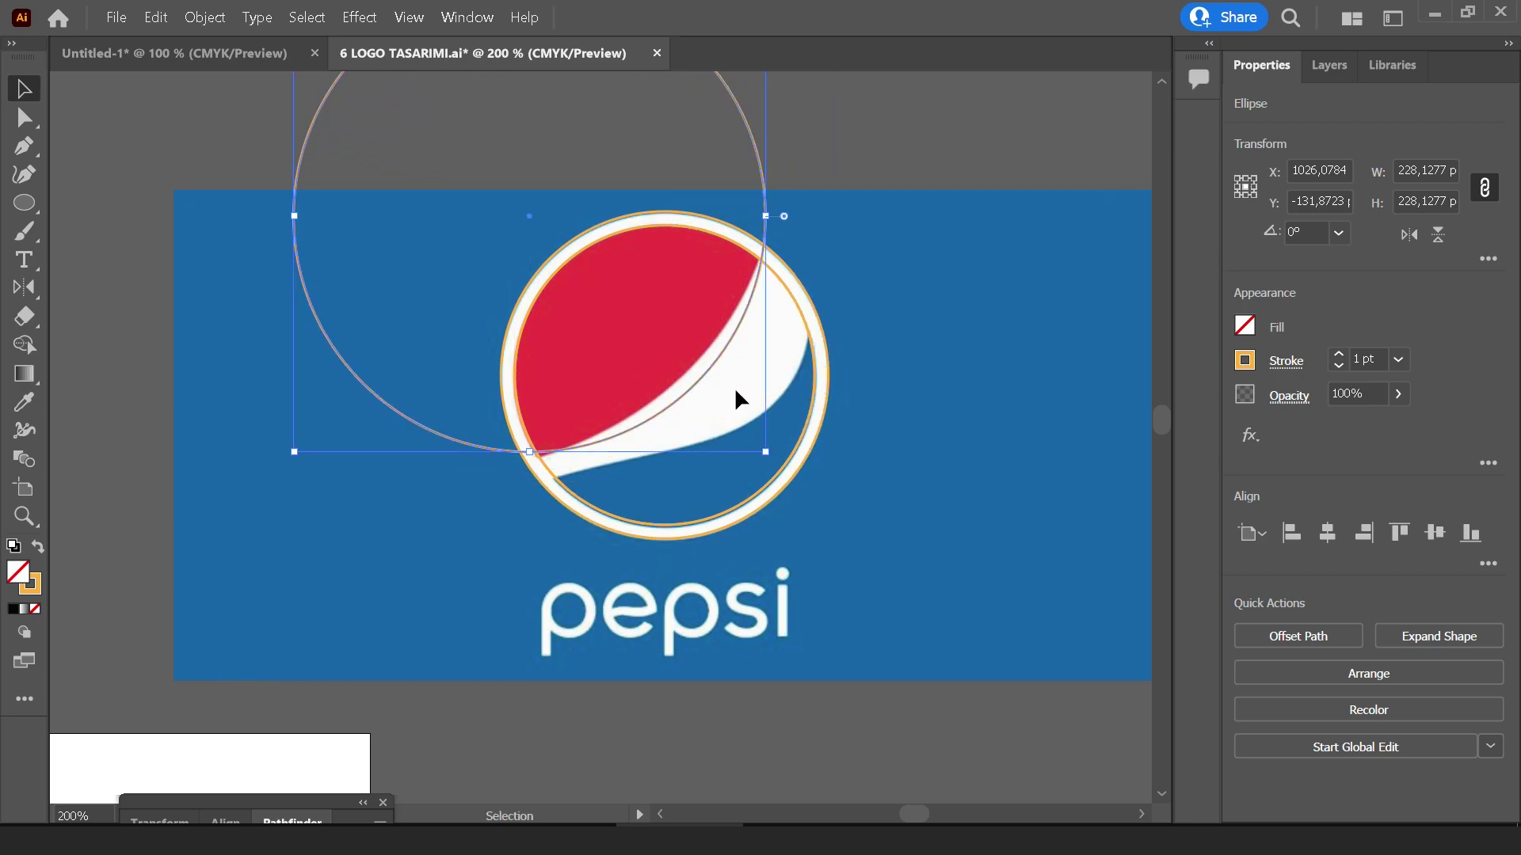
{"action": "mouse_move", "coordinate": [765, 452]}
{"action": "left_mouse_down"}
{"action": "mouse_move", "coordinate": [805, 514]}
{"action": "mouse_move", "coordinate": [829, 516]}
{"action": "left_mouse_up"}
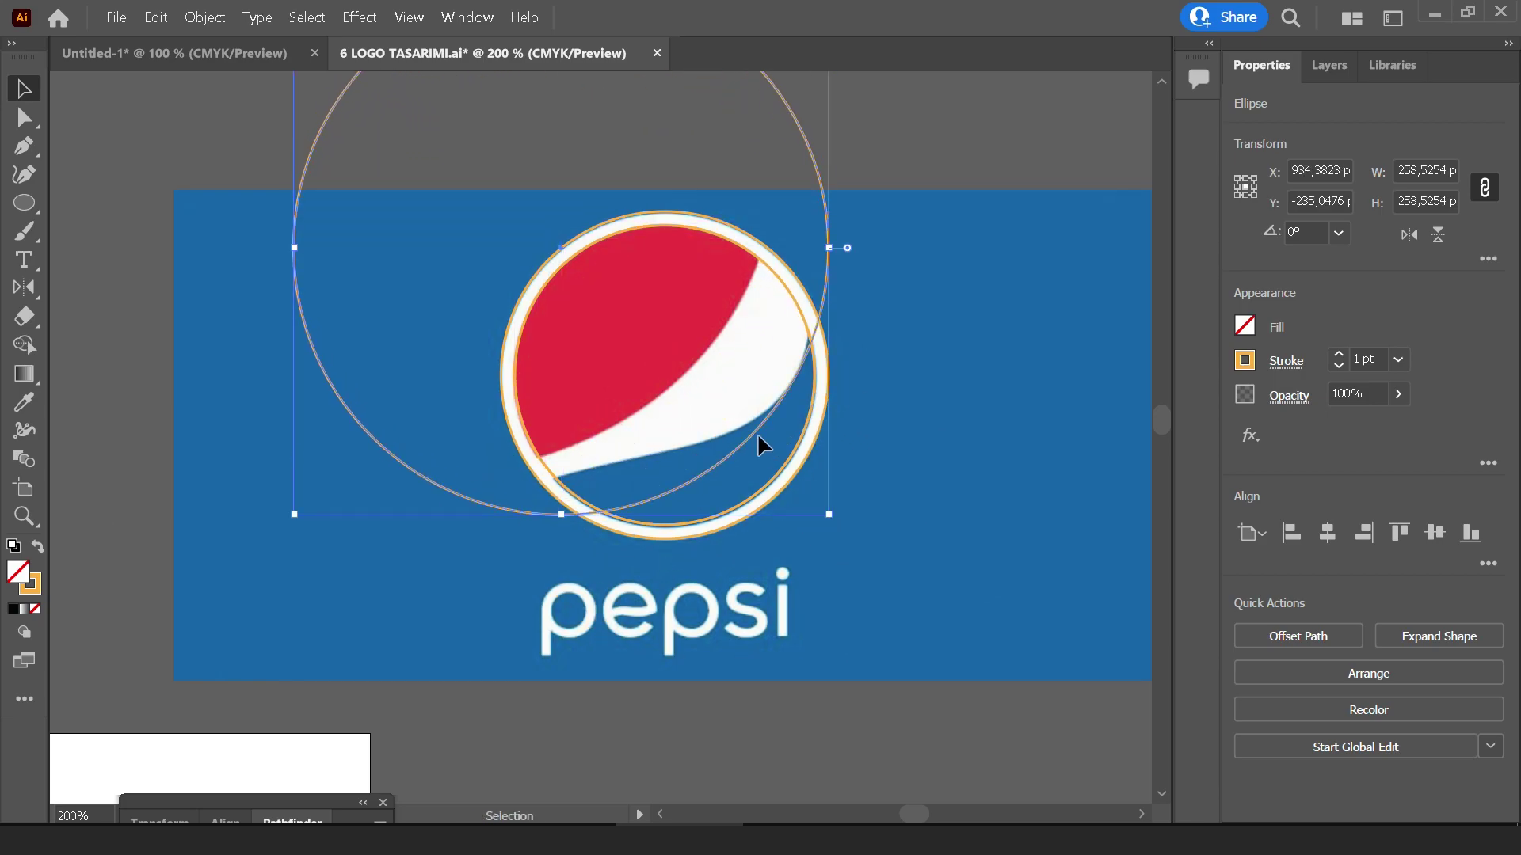
{"action": "left_click", "coordinate": [756, 431]}
{"action": "left_click_drag", "start_coordinate": [753, 430], "coordinate": [692, 372]}
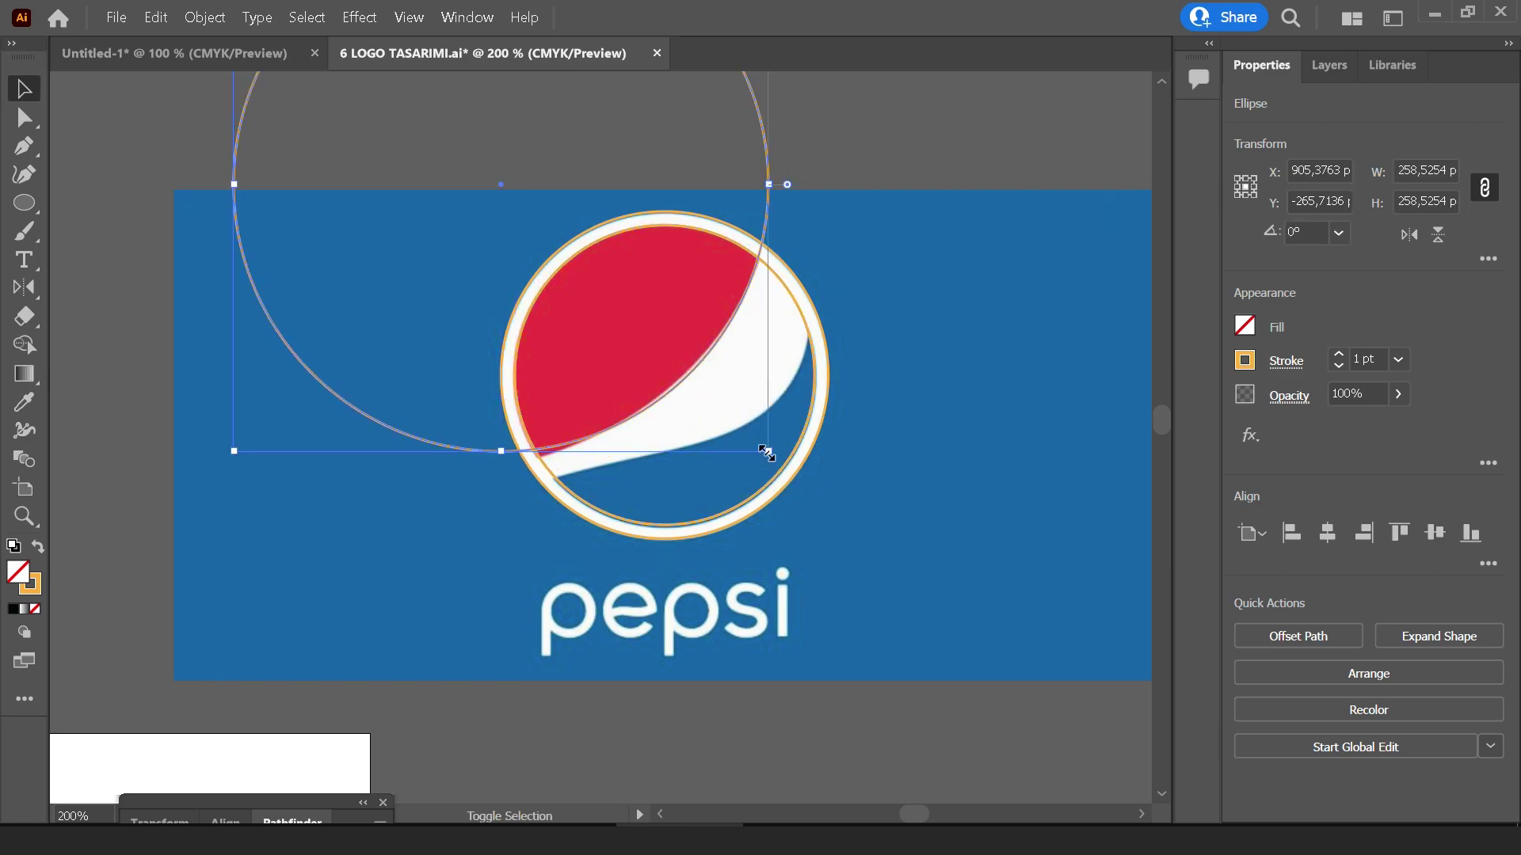
{"action": "left_click_drag", "start_coordinate": [775, 458], "coordinate": [785, 482]}
{"action": "left_click_drag", "start_coordinate": [707, 386], "coordinate": [687, 369]}
{"action": "left_click_drag", "start_coordinate": [765, 455], "coordinate": [781, 485]}
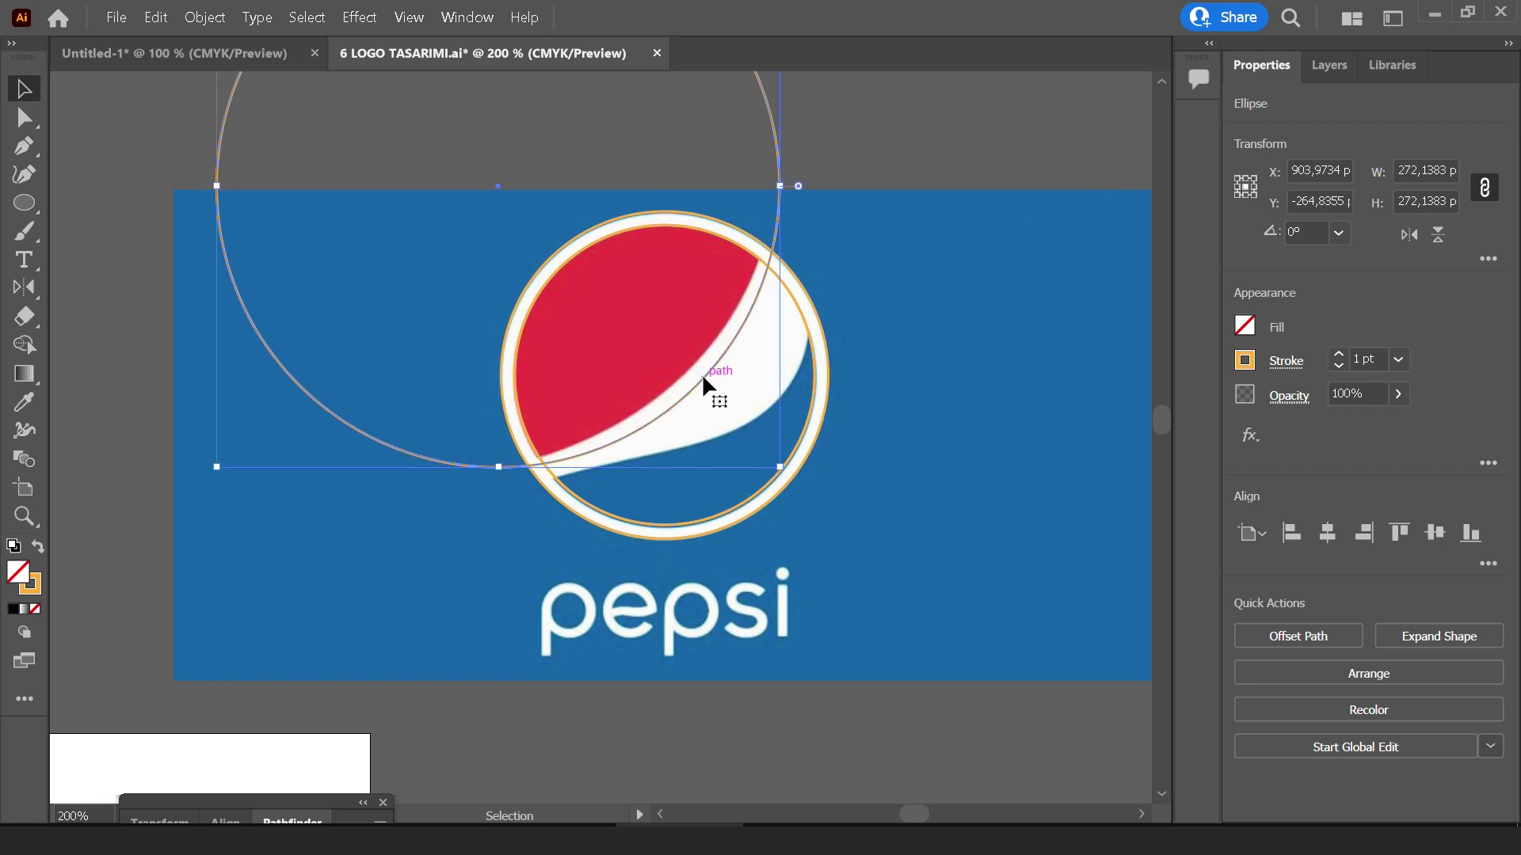
{"action": "left_click_drag", "start_coordinate": [702, 373], "coordinate": [696, 361]}
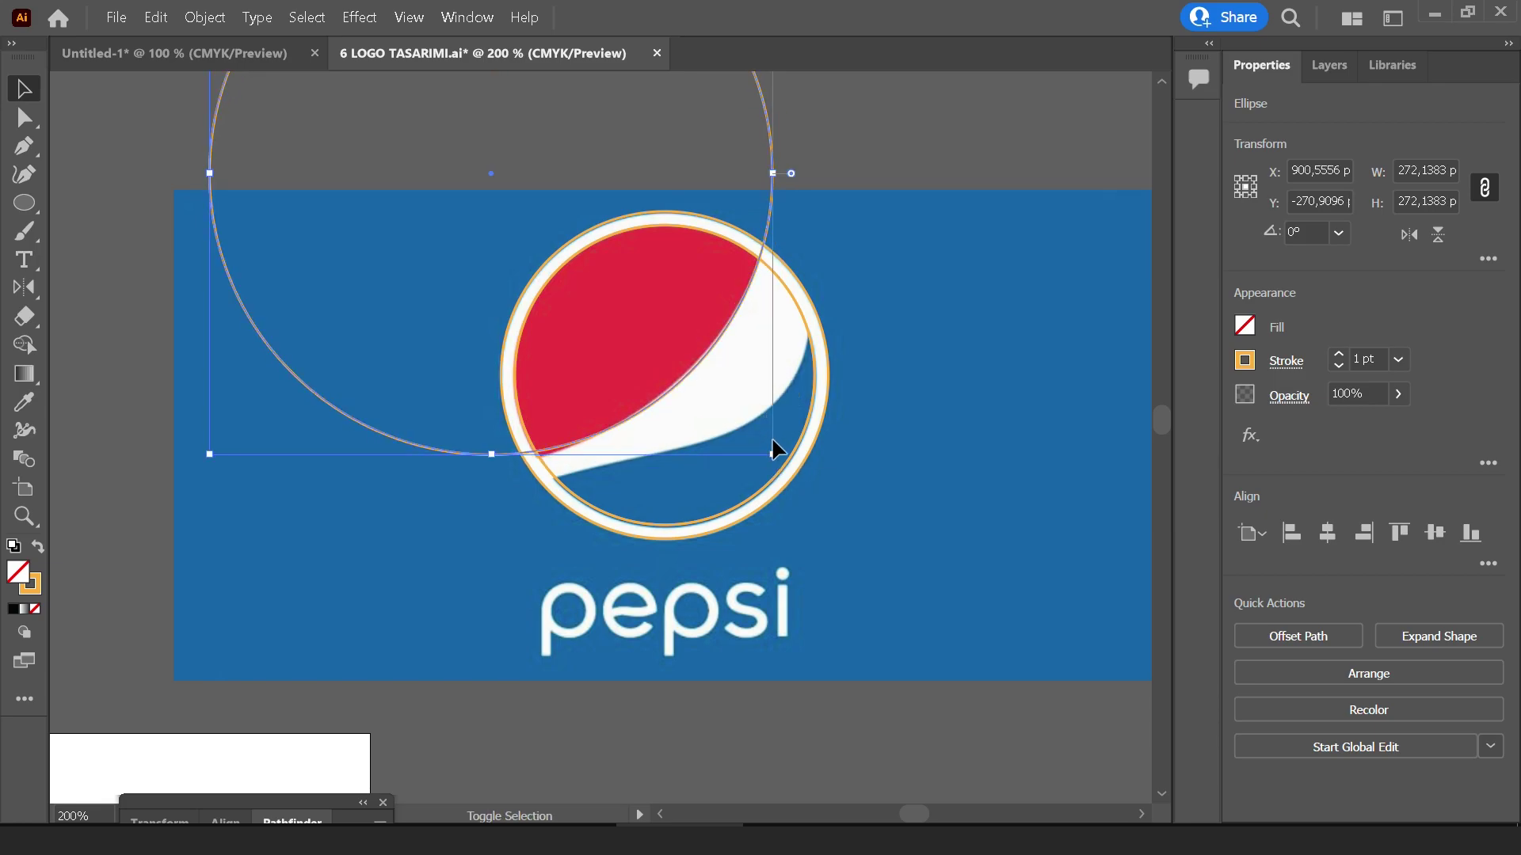
{"action": "left_click_drag", "start_coordinate": [775, 453], "coordinate": [789, 474]}
{"action": "left_click_drag", "start_coordinate": [706, 378], "coordinate": [692, 365]}
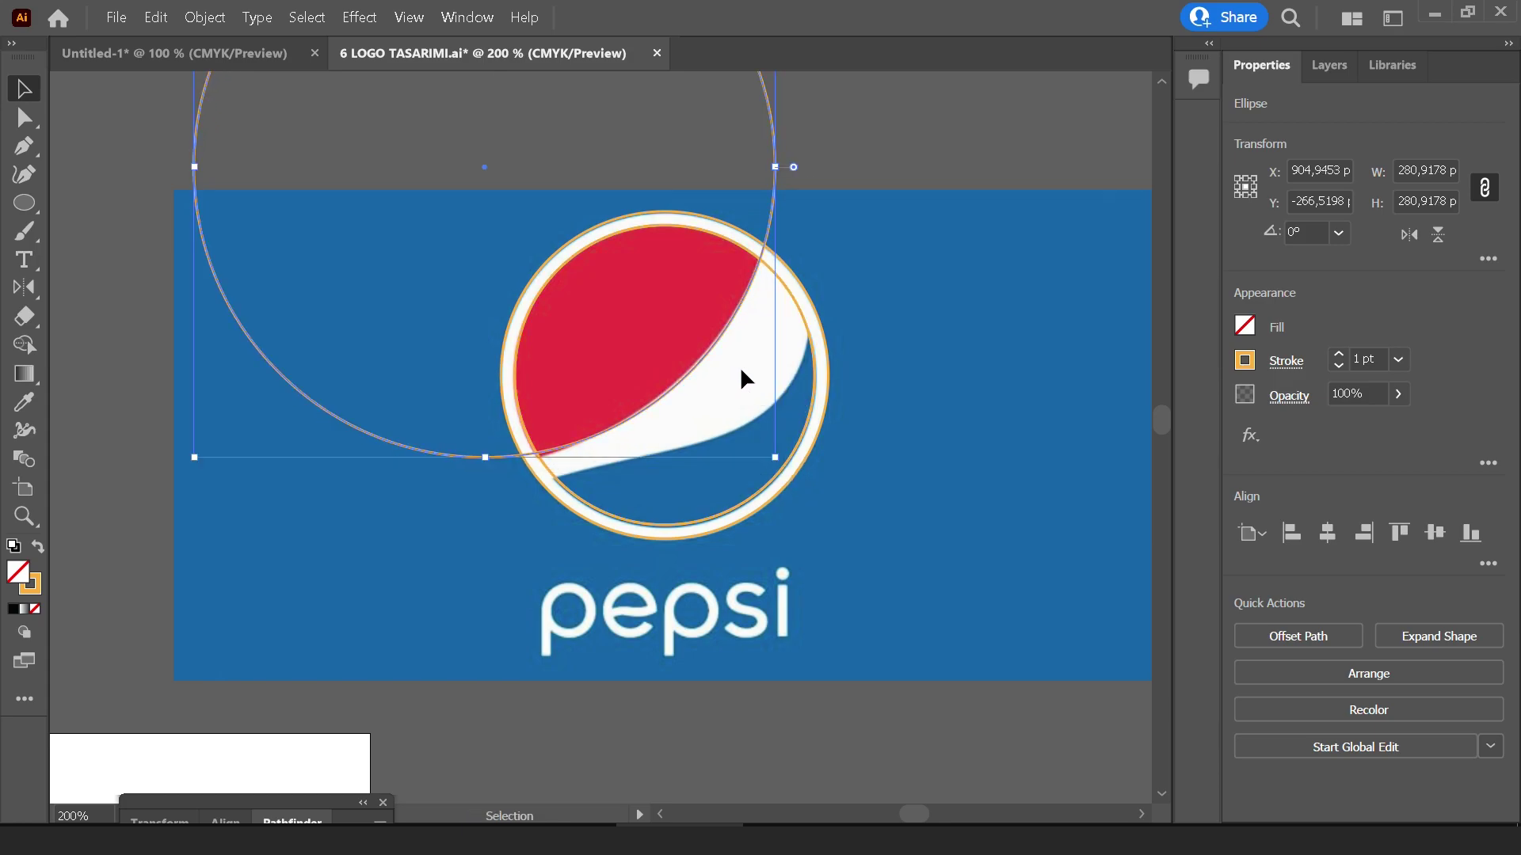
{"action": "left_click", "coordinate": [841, 405]}
{"action": "scroll", "coordinate": [815, 388], "scroll_direction": "up", "scroll_amount": 2}
Draw a Pen path from the white wave's right tip along its lower edge to the left tip
{"action": "key", "text": "p"}
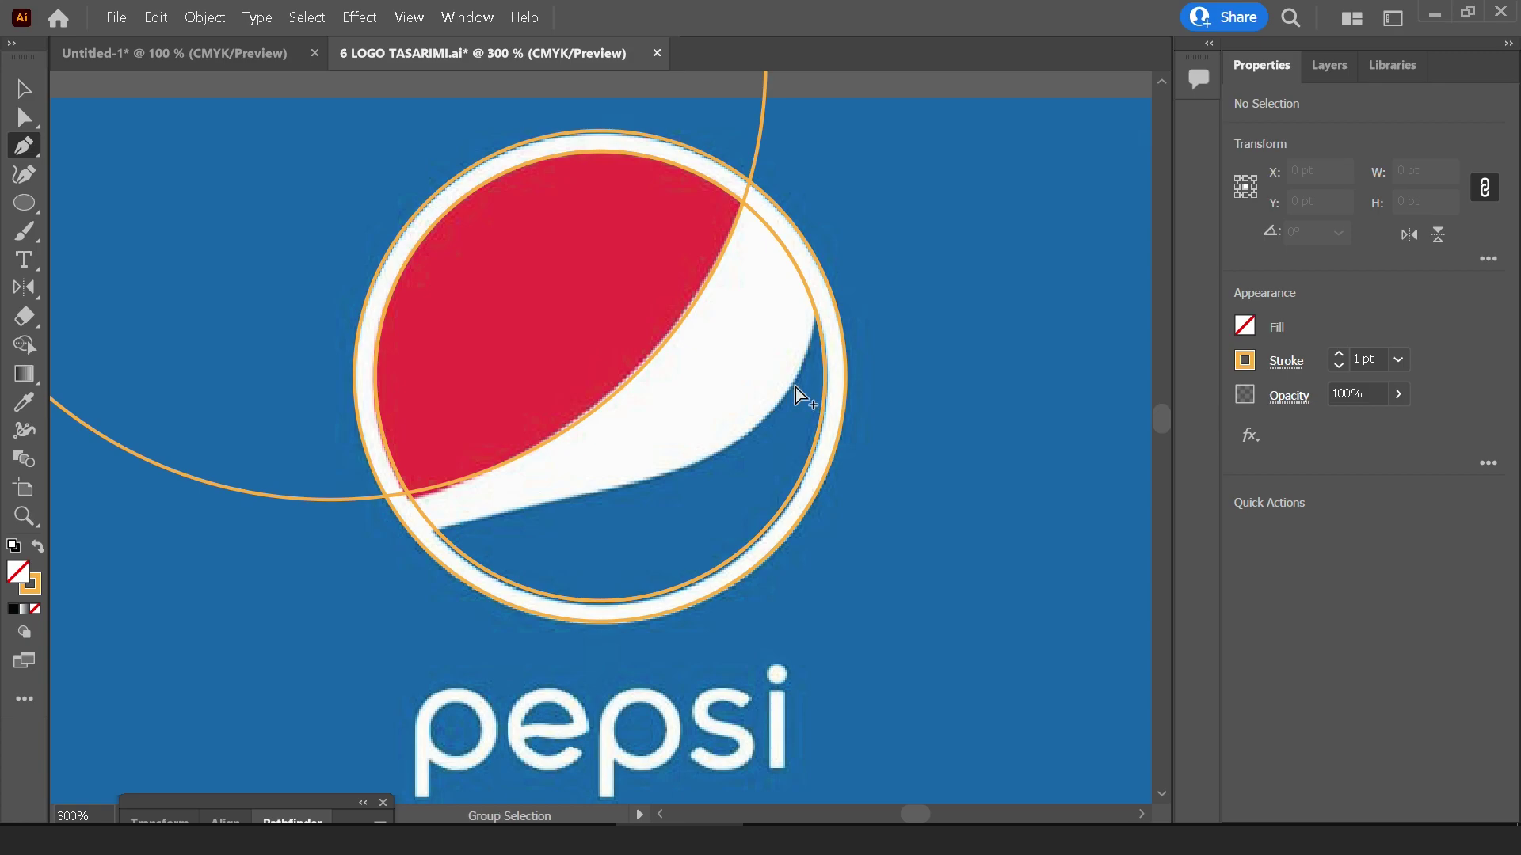
{"action": "scroll", "coordinate": [796, 388], "scroll_direction": "up", "scroll_amount": 2}
{"action": "scroll", "coordinate": [796, 392], "scroll_direction": "up", "scroll_amount": 2}
{"action": "left_click", "coordinate": [807, 231]}
{"action": "scroll", "coordinate": [760, 434], "scroll_direction": "down", "scroll_amount": 2}
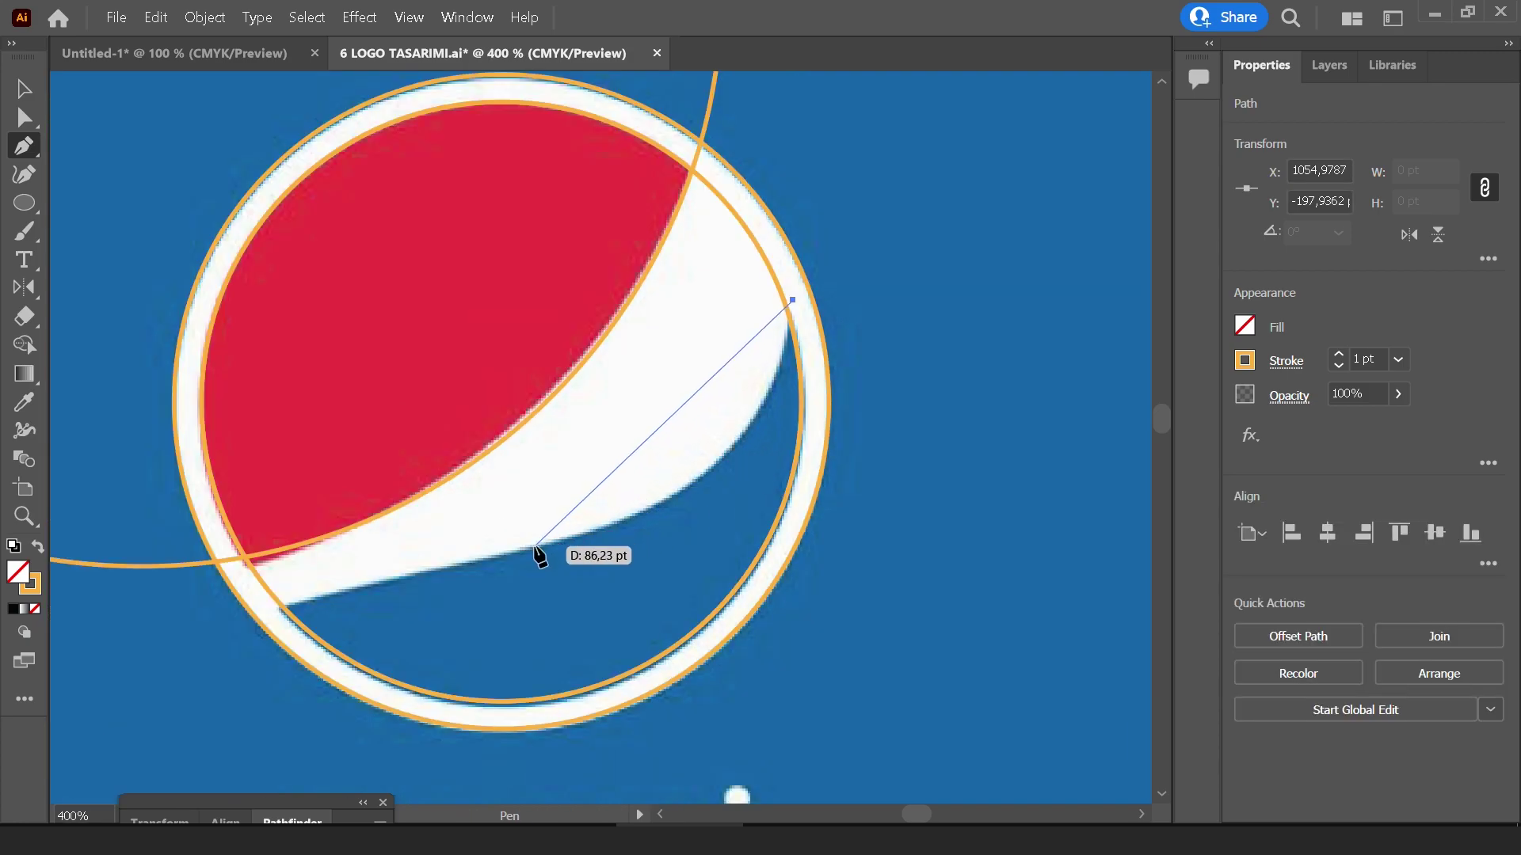
{"action": "left_click_drag", "start_coordinate": [535, 546], "coordinate": [242, 620]}
{"action": "key", "text": "ctrl+z"}
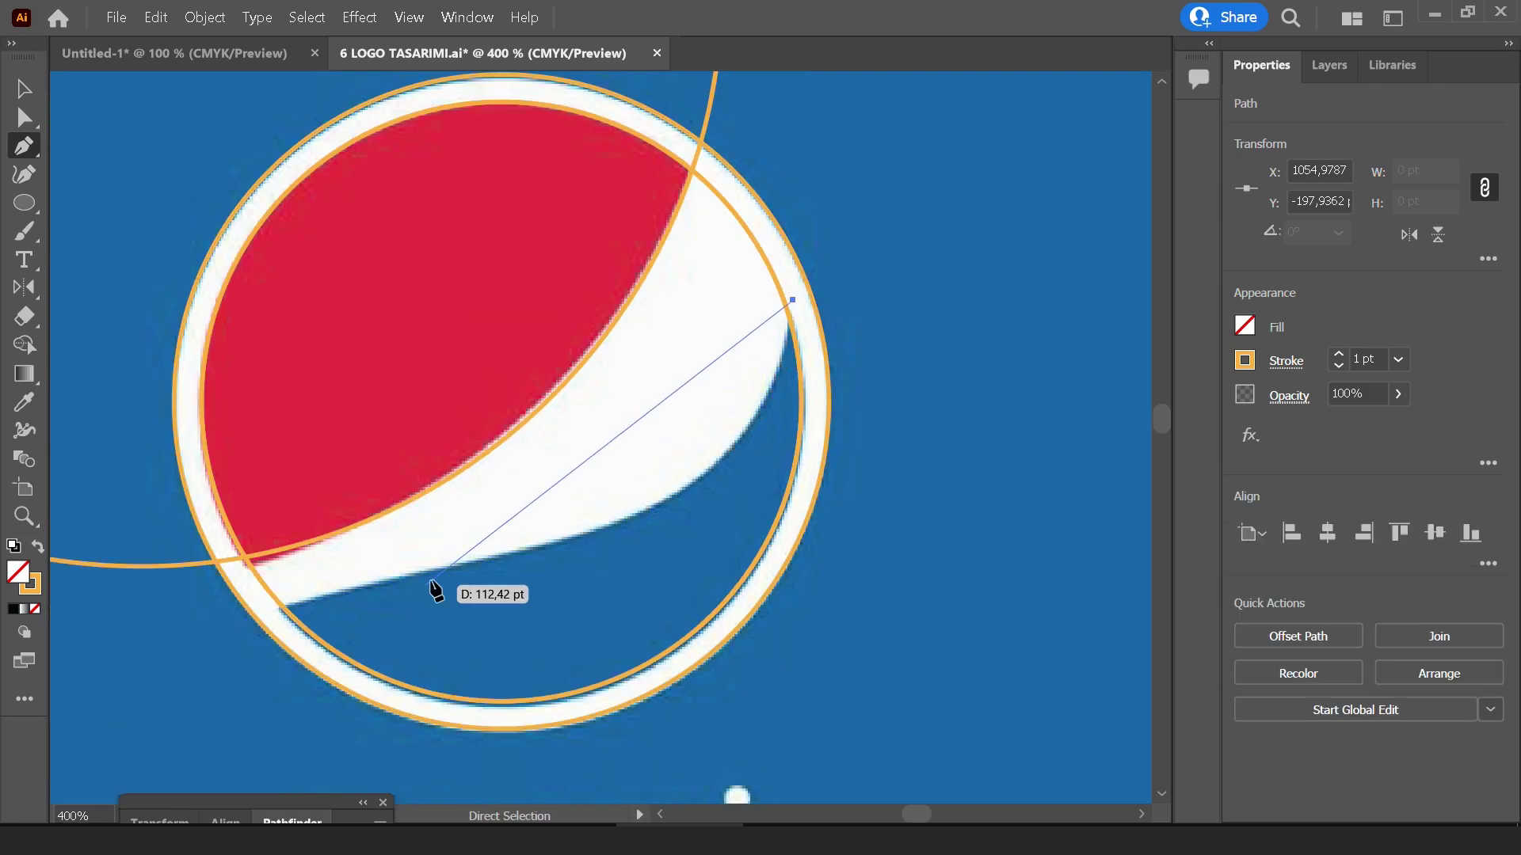
{"action": "mouse_move", "coordinate": [497, 567]}
{"action": "left_mouse_down"}
{"action": "mouse_move", "coordinate": [156, 607]}
{"action": "mouse_move", "coordinate": [163, 636]}
{"action": "left_mouse_up"}
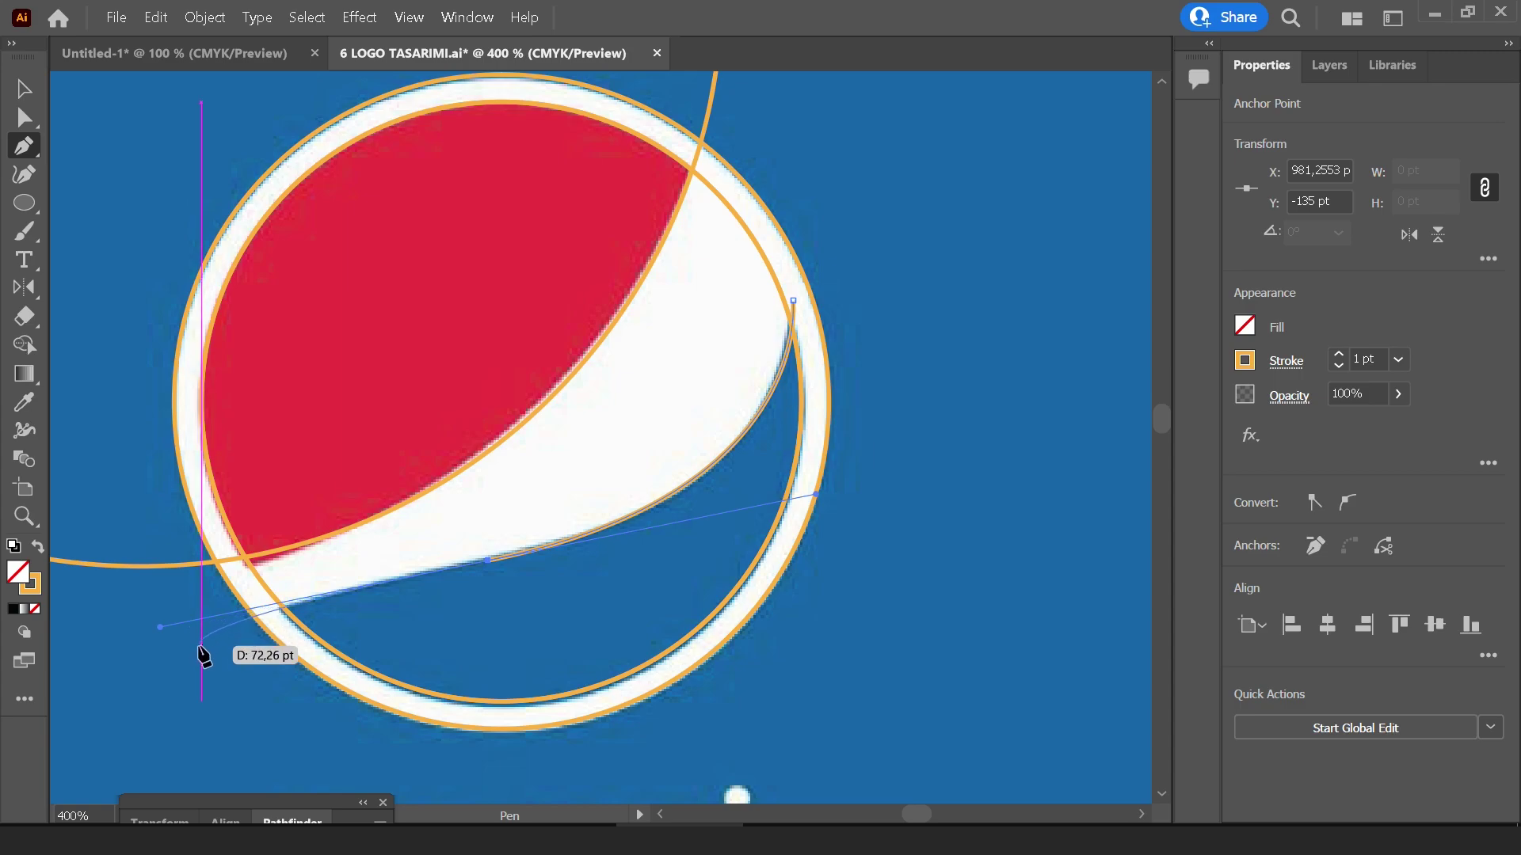
{"action": "left_click", "coordinate": [201, 646]}
Loop the path below and around the globe's right side, closing it at the start point
{"action": "left_click_drag", "start_coordinate": [439, 687], "coordinate": [429, 620]}
{"action": "left_click", "coordinate": [472, 724]}
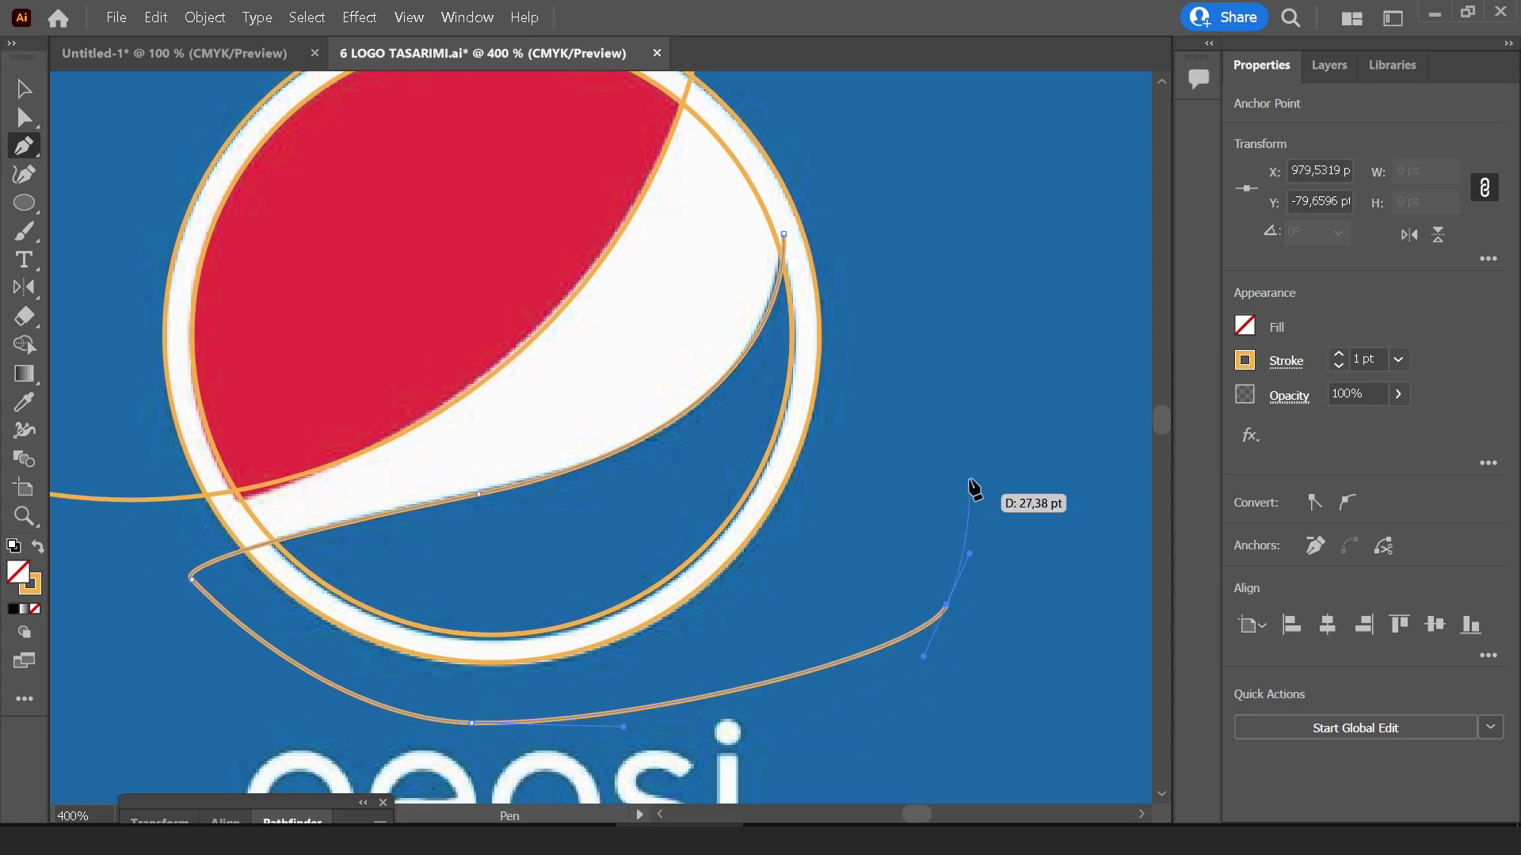
{"action": "left_click", "coordinate": [946, 607]}
{"action": "left_click", "coordinate": [964, 386]}
{"action": "left_click", "coordinate": [896, 263]}
{"action": "left_click", "coordinate": [784, 236]}
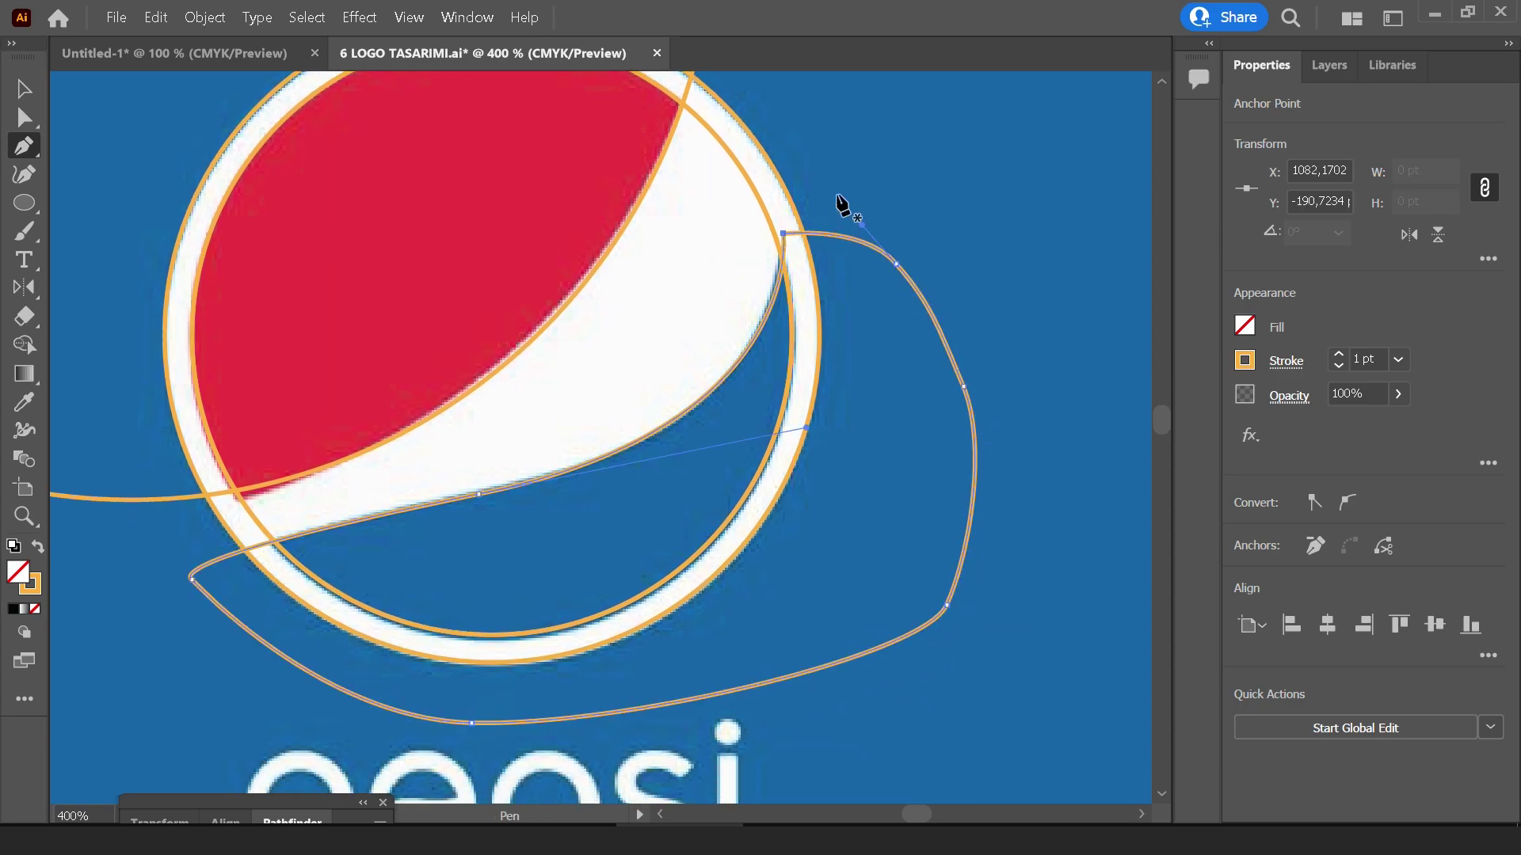
{"action": "key", "text": "v"}
{"action": "key", "text": "ctrl+minus"}
{"action": "left_click", "coordinate": [724, 309]}
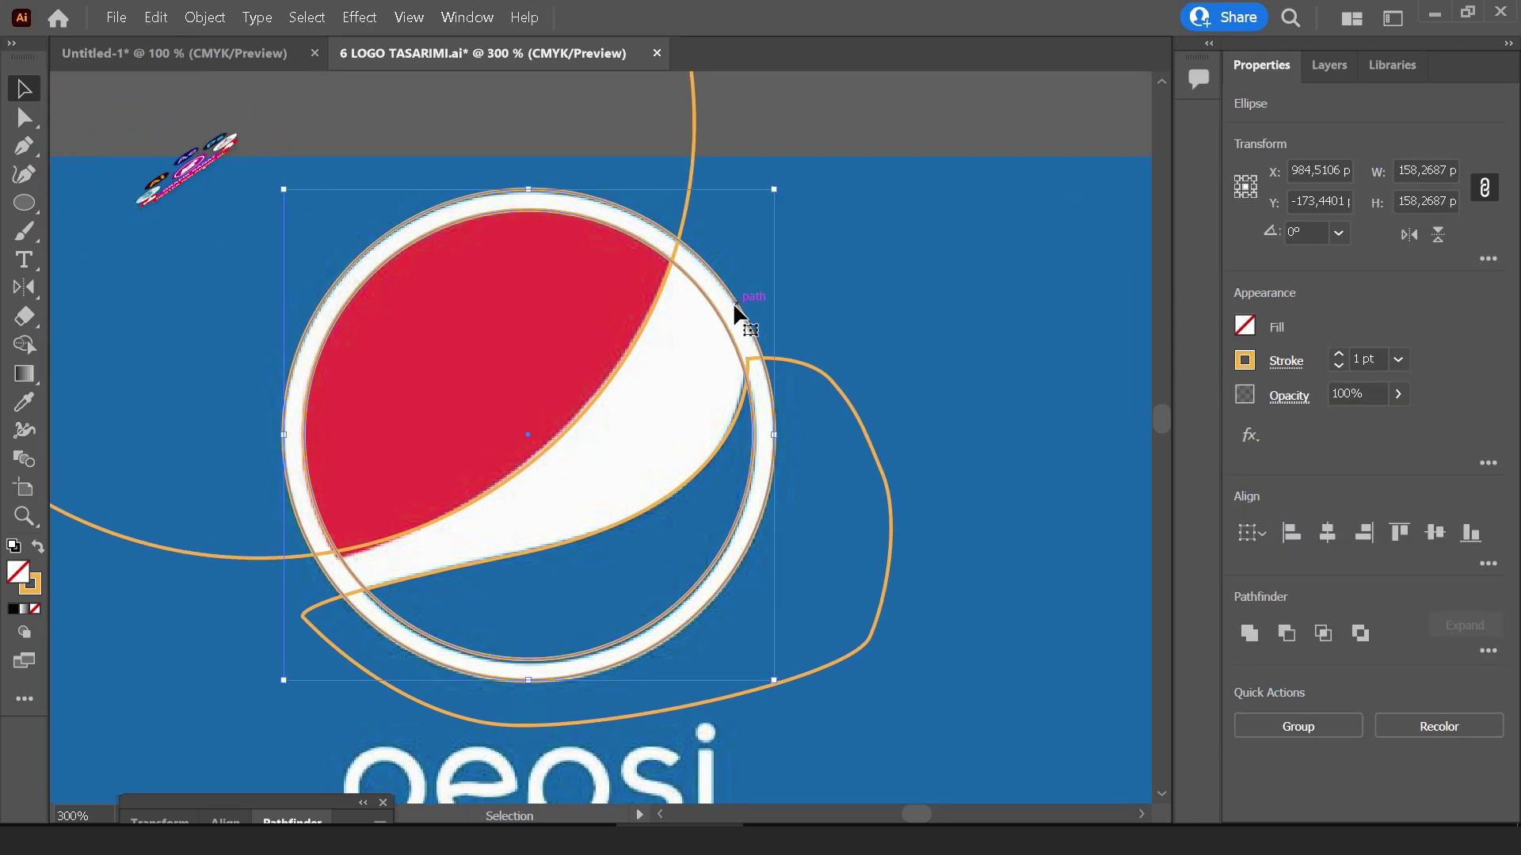
Bring the ellipse to front and delete the stray large circle with Shape Builder
{"action": "key", "text": "a"}
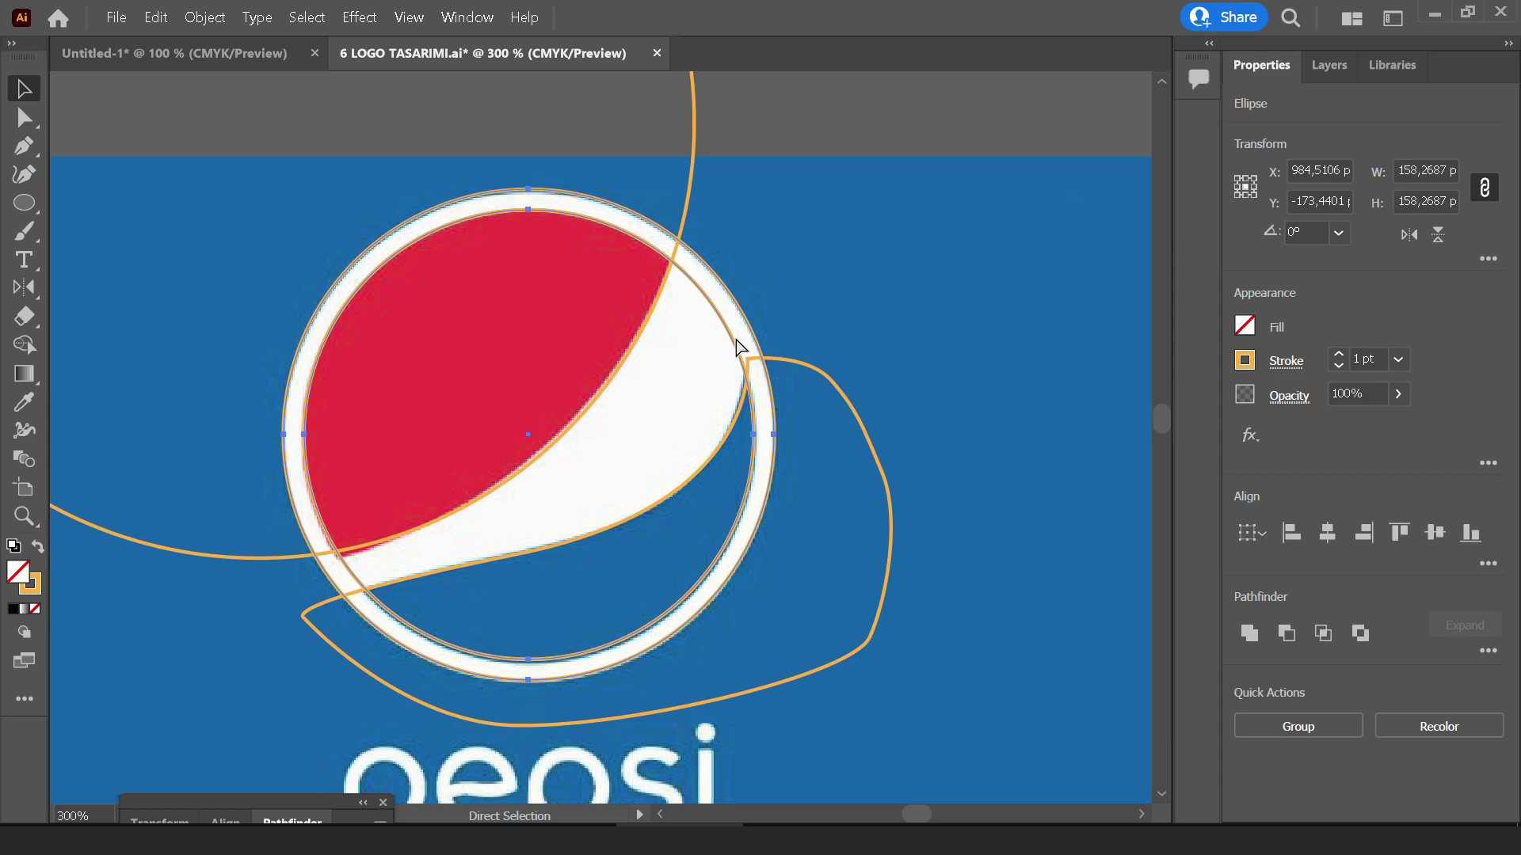
{"action": "key", "text": "v"}
{"action": "right_click", "coordinate": [735, 337]}
{"action": "mouse_move", "coordinate": [784, 610]}
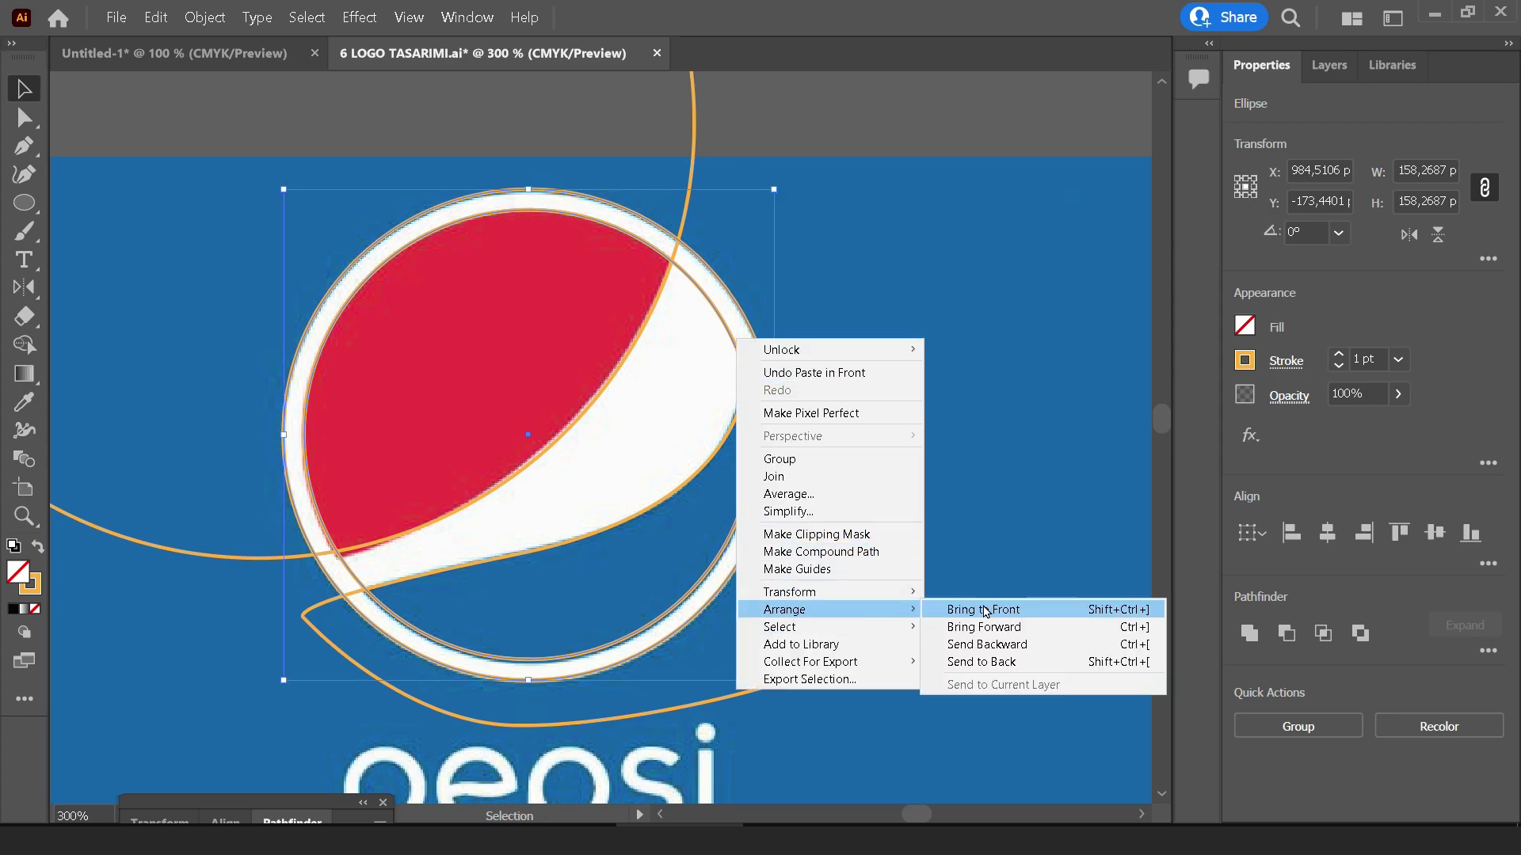
{"action": "left_click", "coordinate": [985, 610]}
{"action": "left_click", "coordinate": [24, 345]}
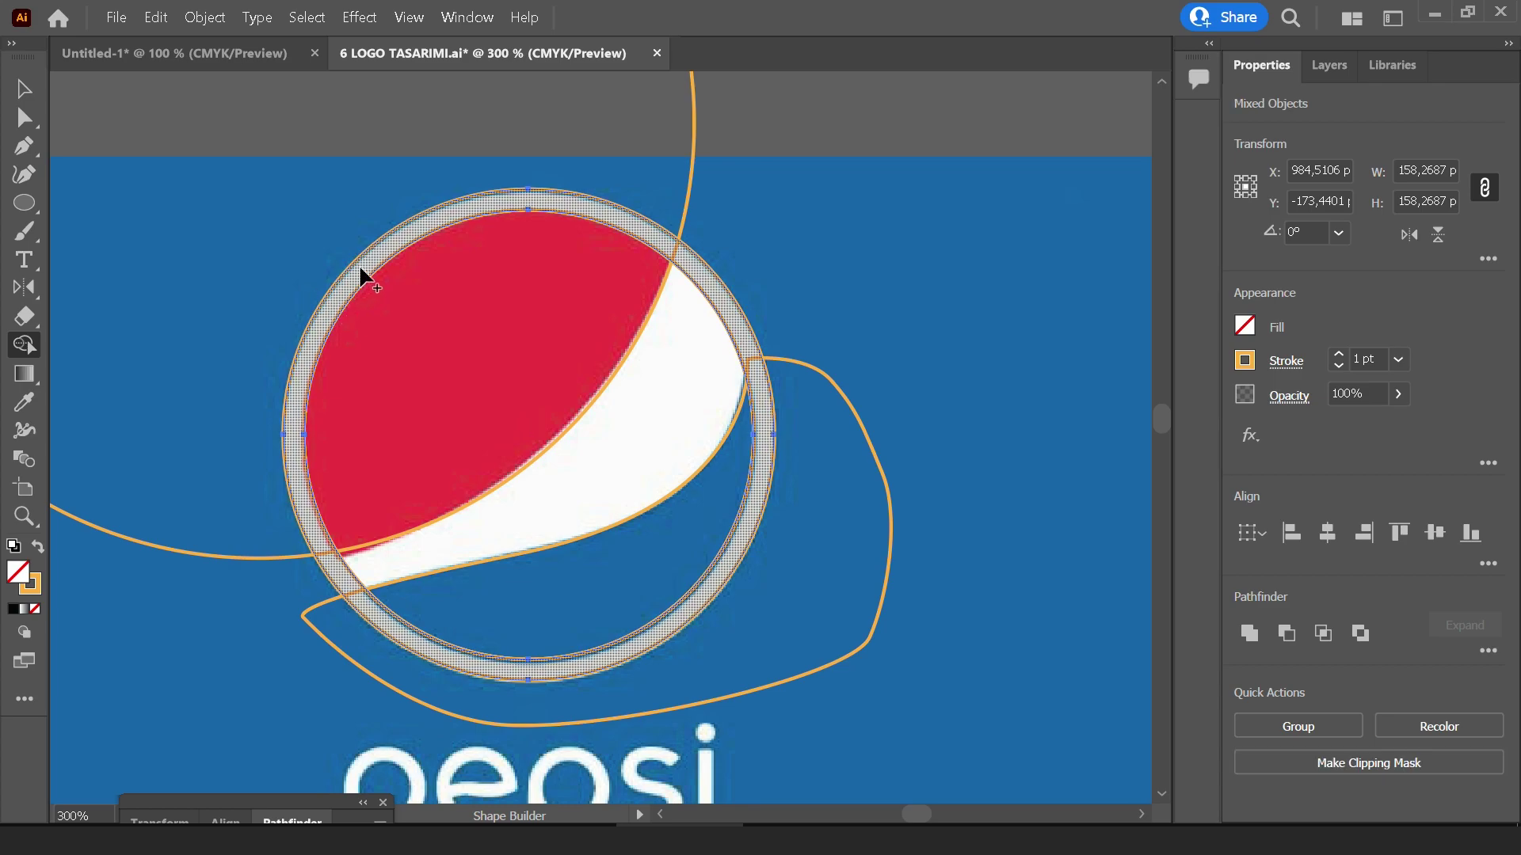
{"action": "key", "text": "ctrl+minus"}
{"action": "left_click", "coordinate": [527, 260], "text": "alt"}
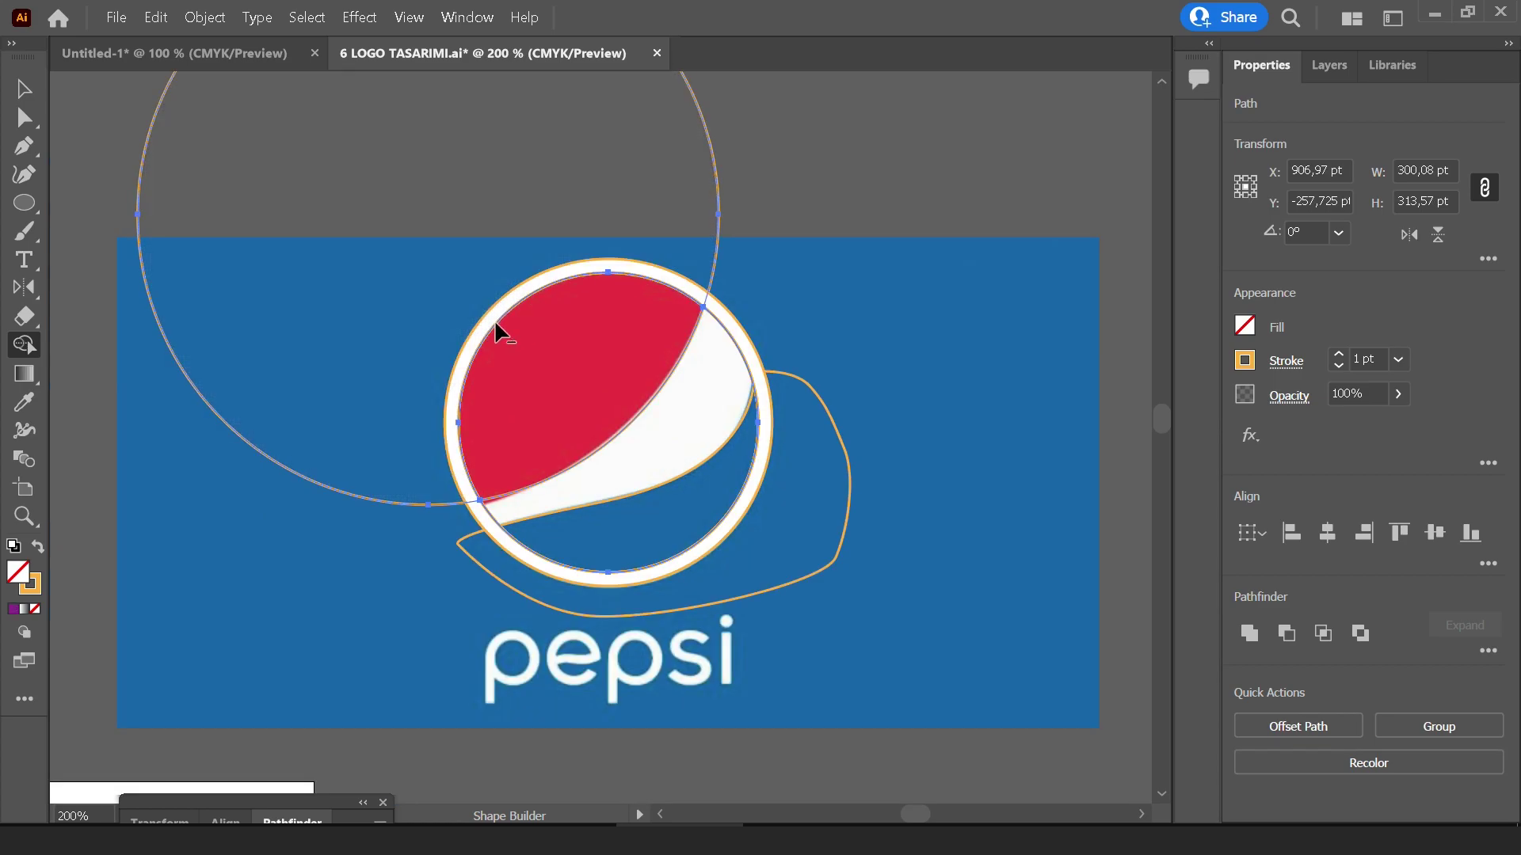
{"action": "key", "text": "v"}
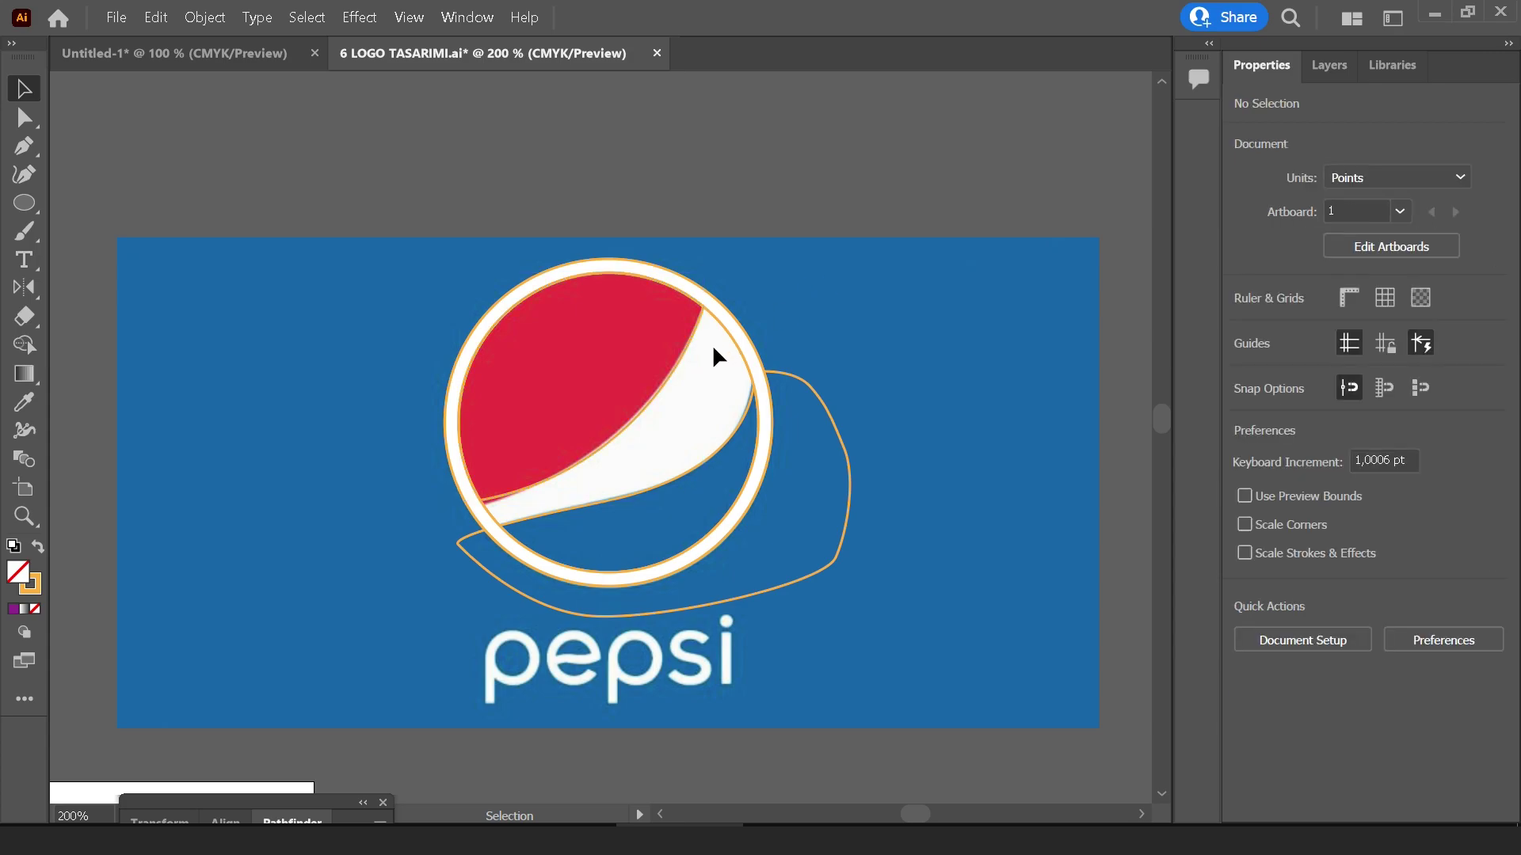
{"action": "mouse_move", "coordinate": [678, 355]}
{"action": "left_mouse_down"}
{"action": "mouse_move", "coordinate": [882, 203]}
{"action": "mouse_move", "coordinate": [678, 355]}
{"action": "left_mouse_up"}
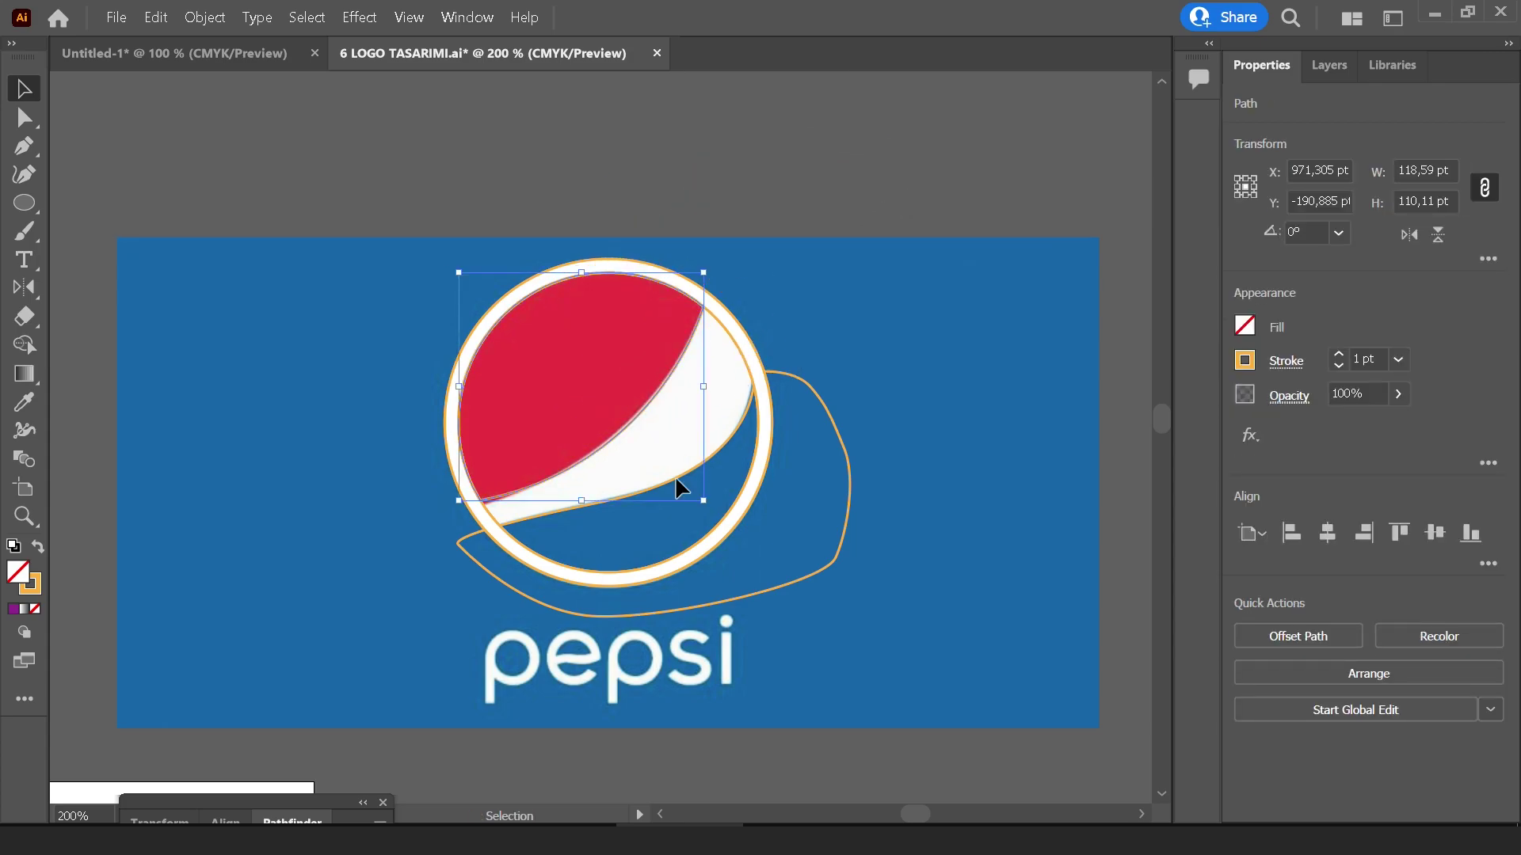
Delete the swoosh crescent outside the ring and merge the thin ring segment
{"action": "left_click", "coordinate": [715, 459]}
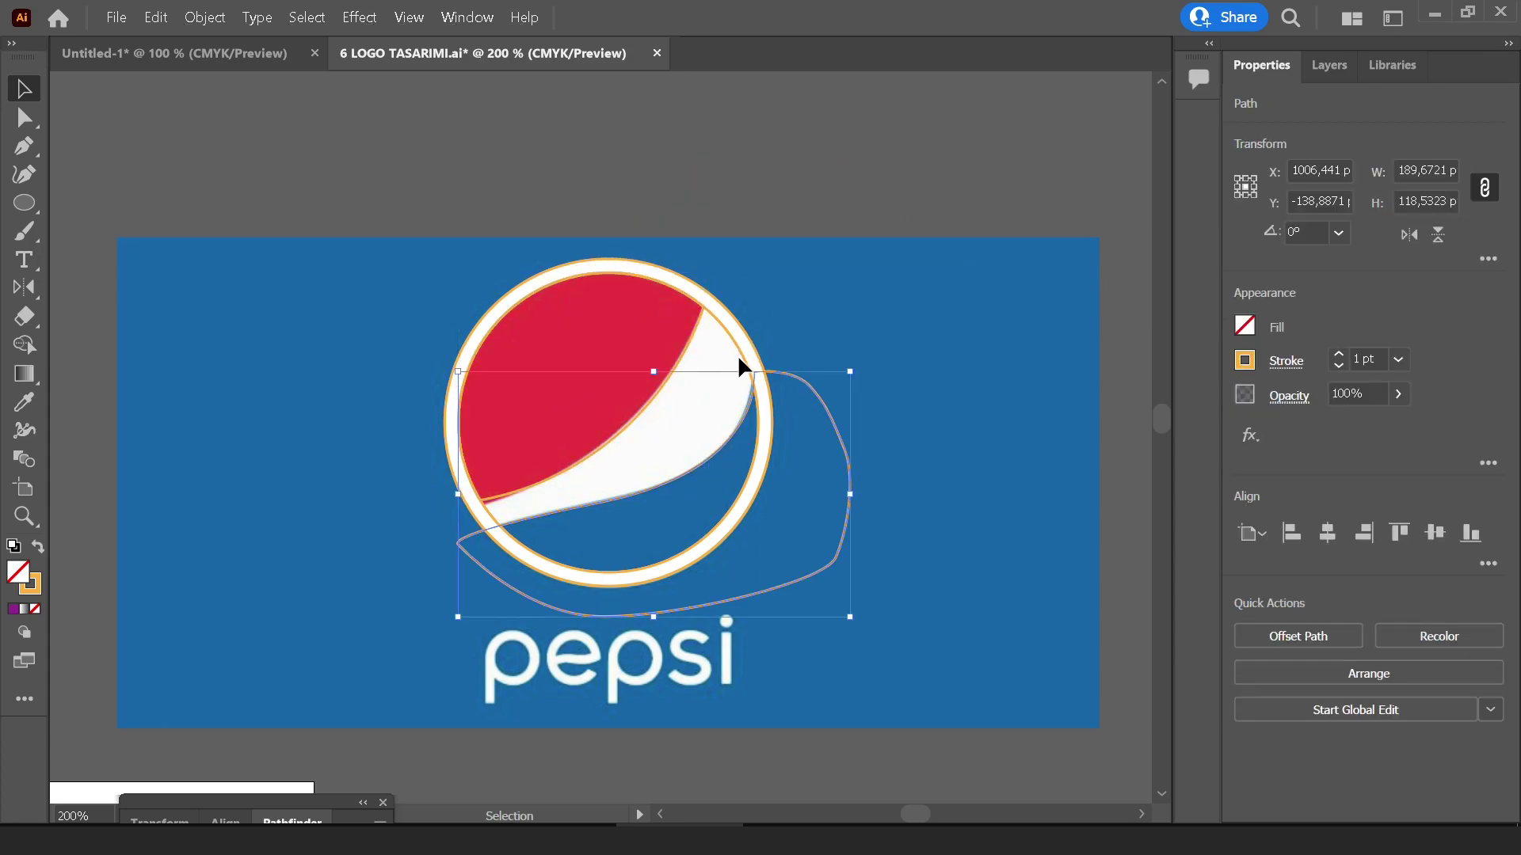
{"action": "left_click_drag", "start_coordinate": [738, 354], "coordinate": [705, 403]}
{"action": "key", "text": "ctrl+z"}
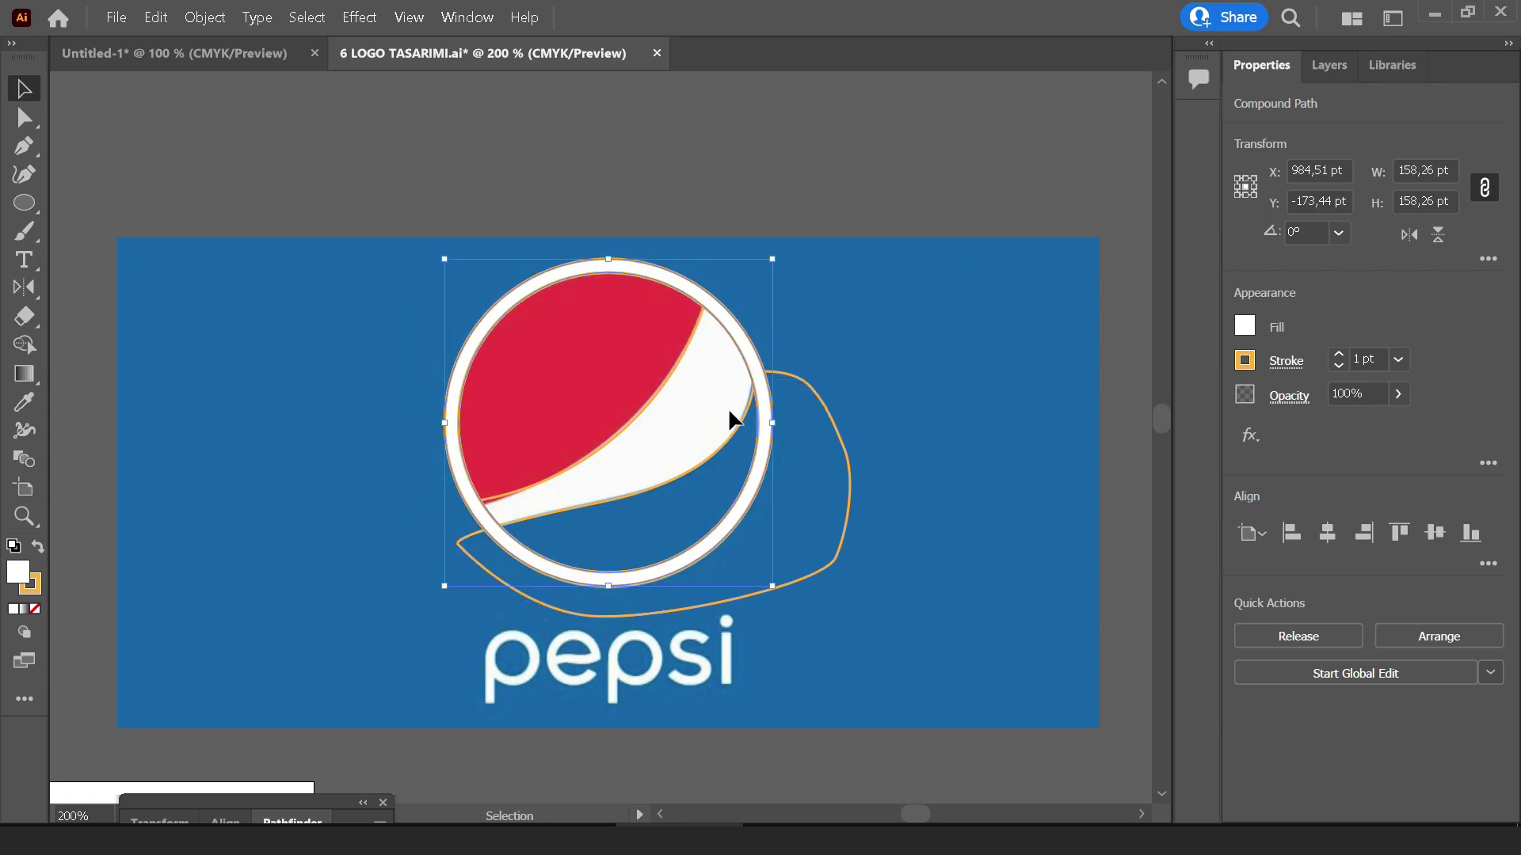
{"action": "scroll", "coordinate": [729, 407], "scroll_direction": "up", "scroll_amount": 3}
{"action": "scroll", "coordinate": [728, 415], "scroll_direction": "down", "scroll_amount": 1}
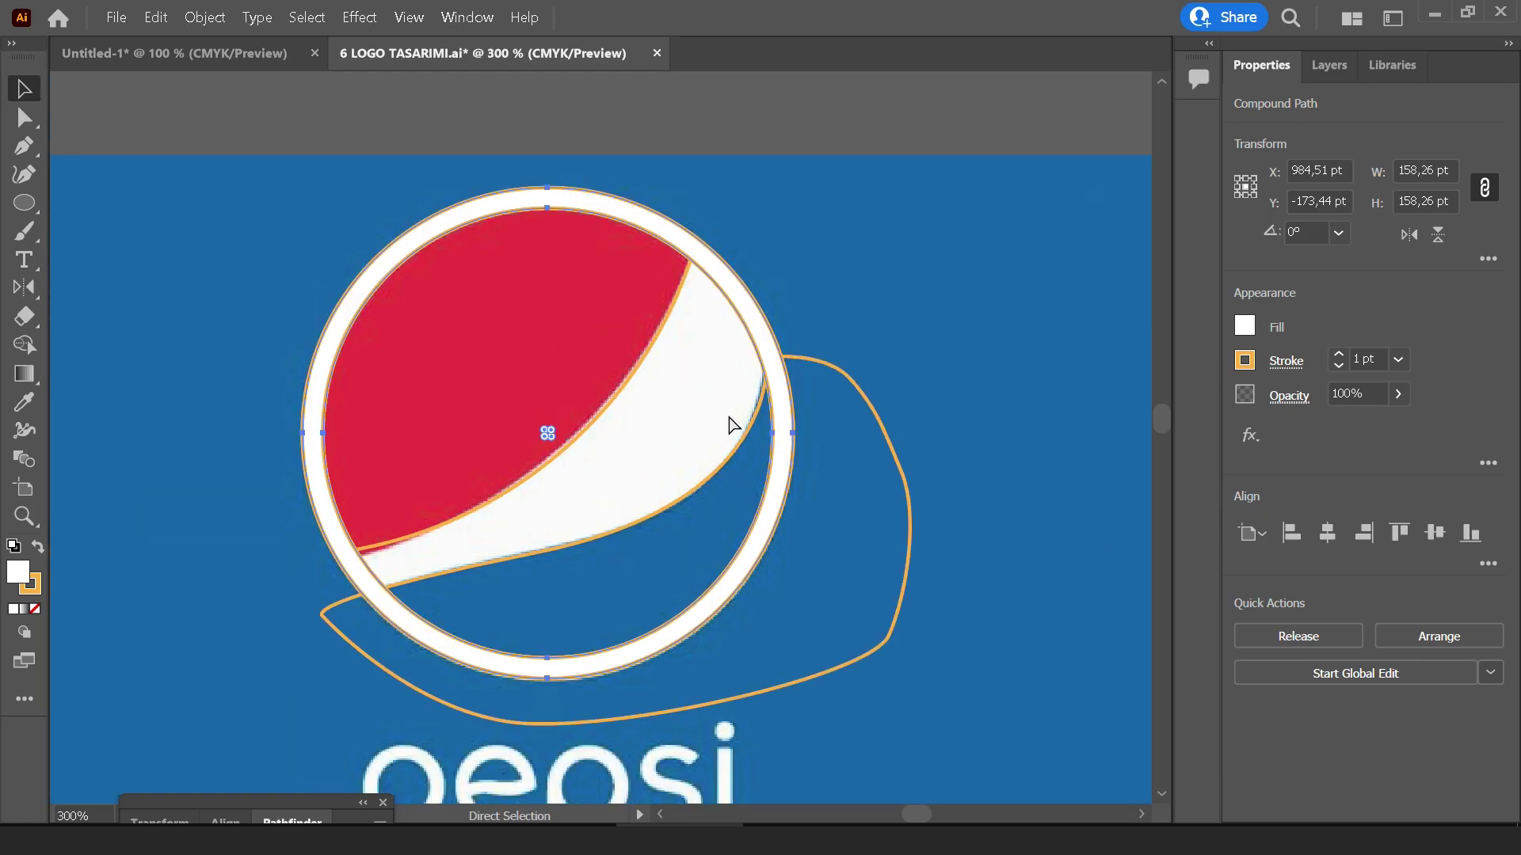
{"action": "scroll", "coordinate": [776, 439], "scroll_direction": "down", "scroll_amount": 1}
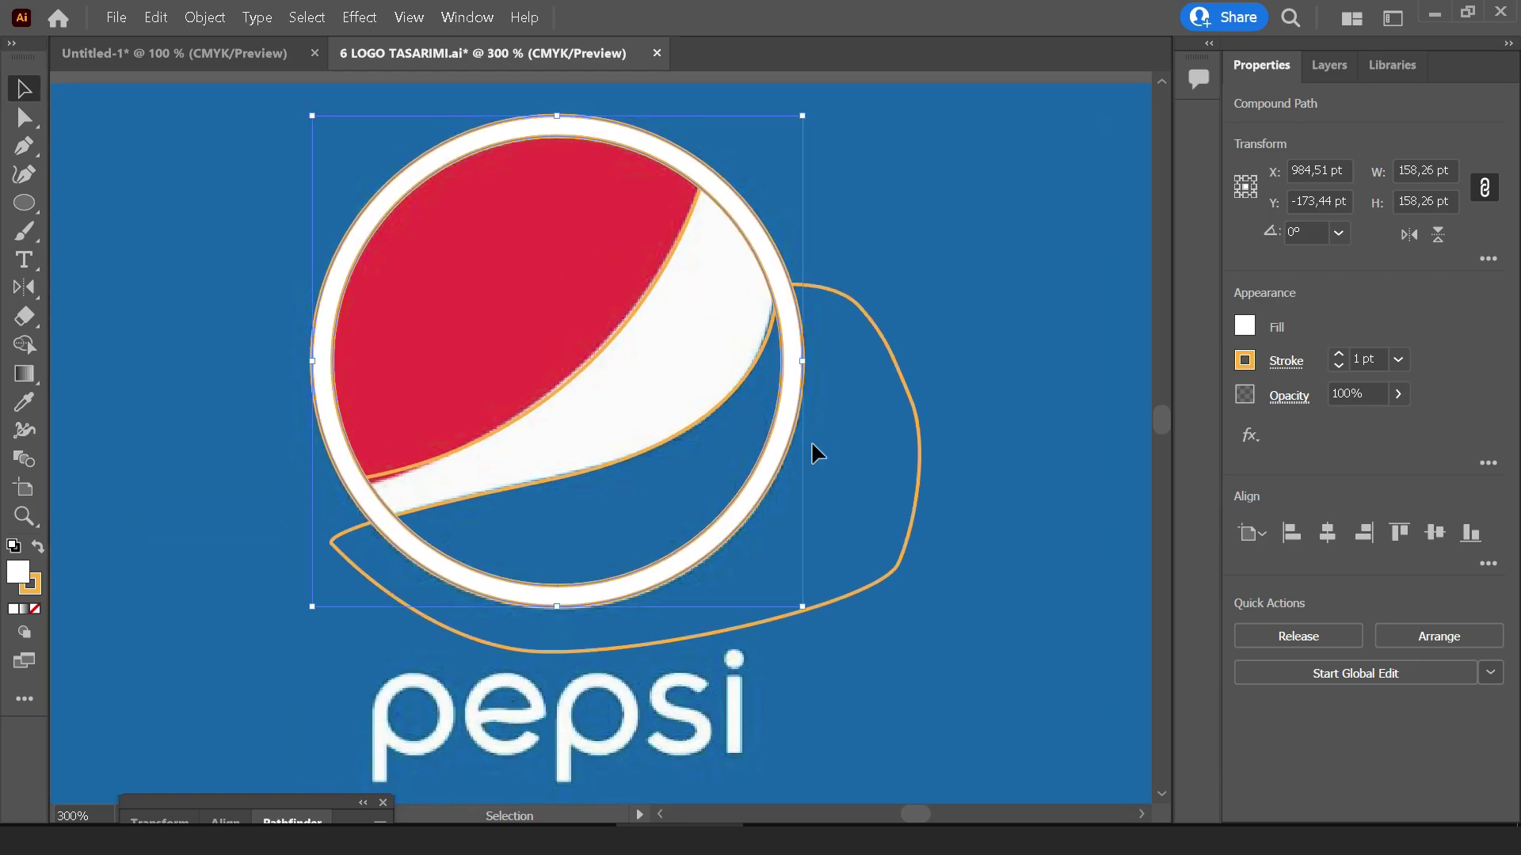
{"action": "left_click", "coordinate": [905, 382], "text": "shift"}
{"action": "left_click", "coordinate": [23, 345]}
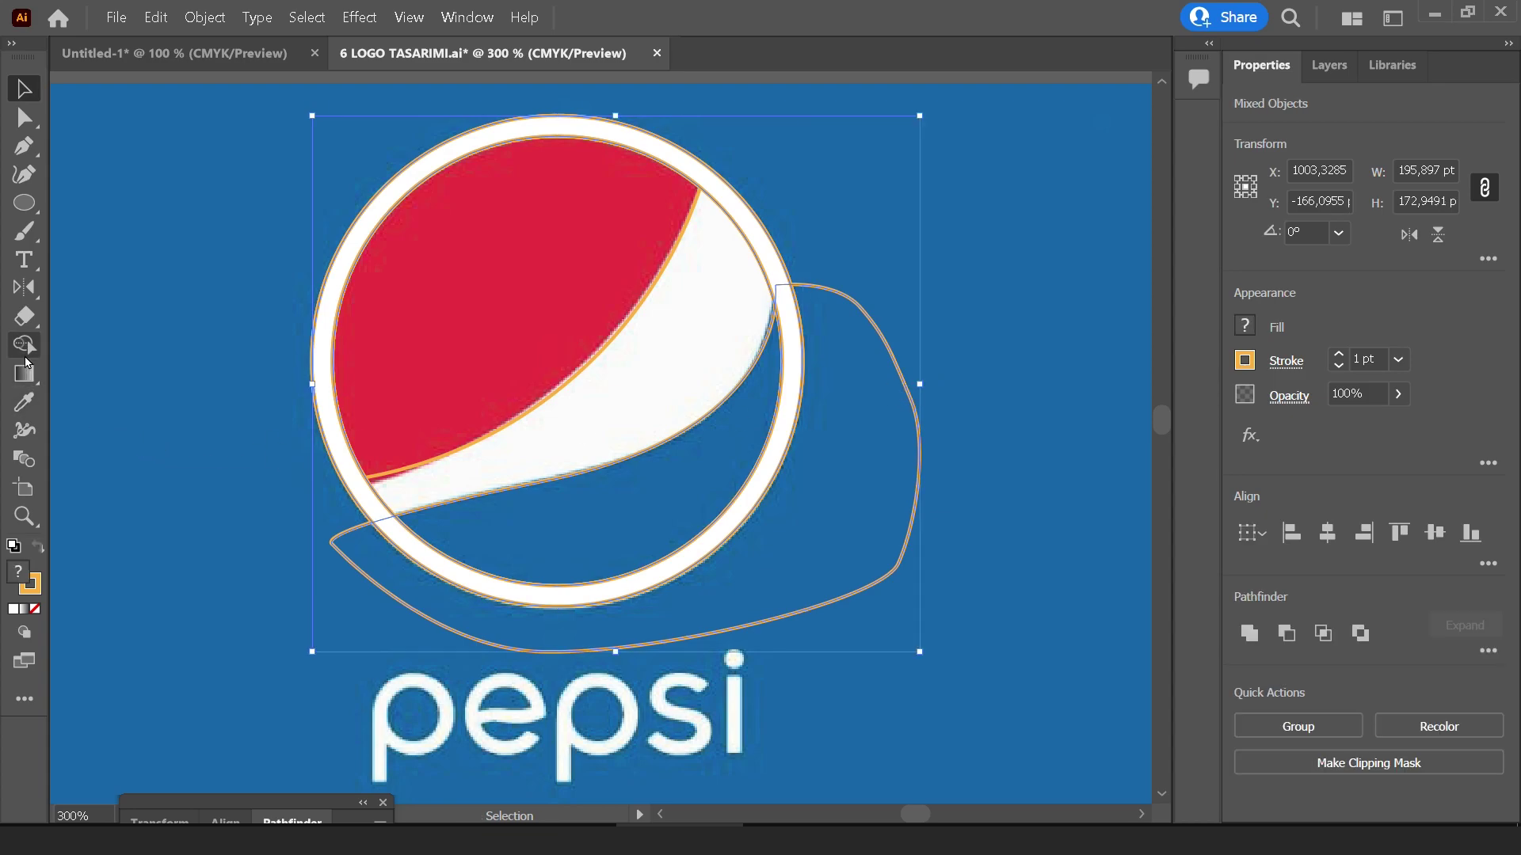
{"action": "left_click", "coordinate": [828, 570], "text": "alt"}
{"action": "scroll", "coordinate": [788, 288], "scroll_direction": "up", "scroll_amount": 3}
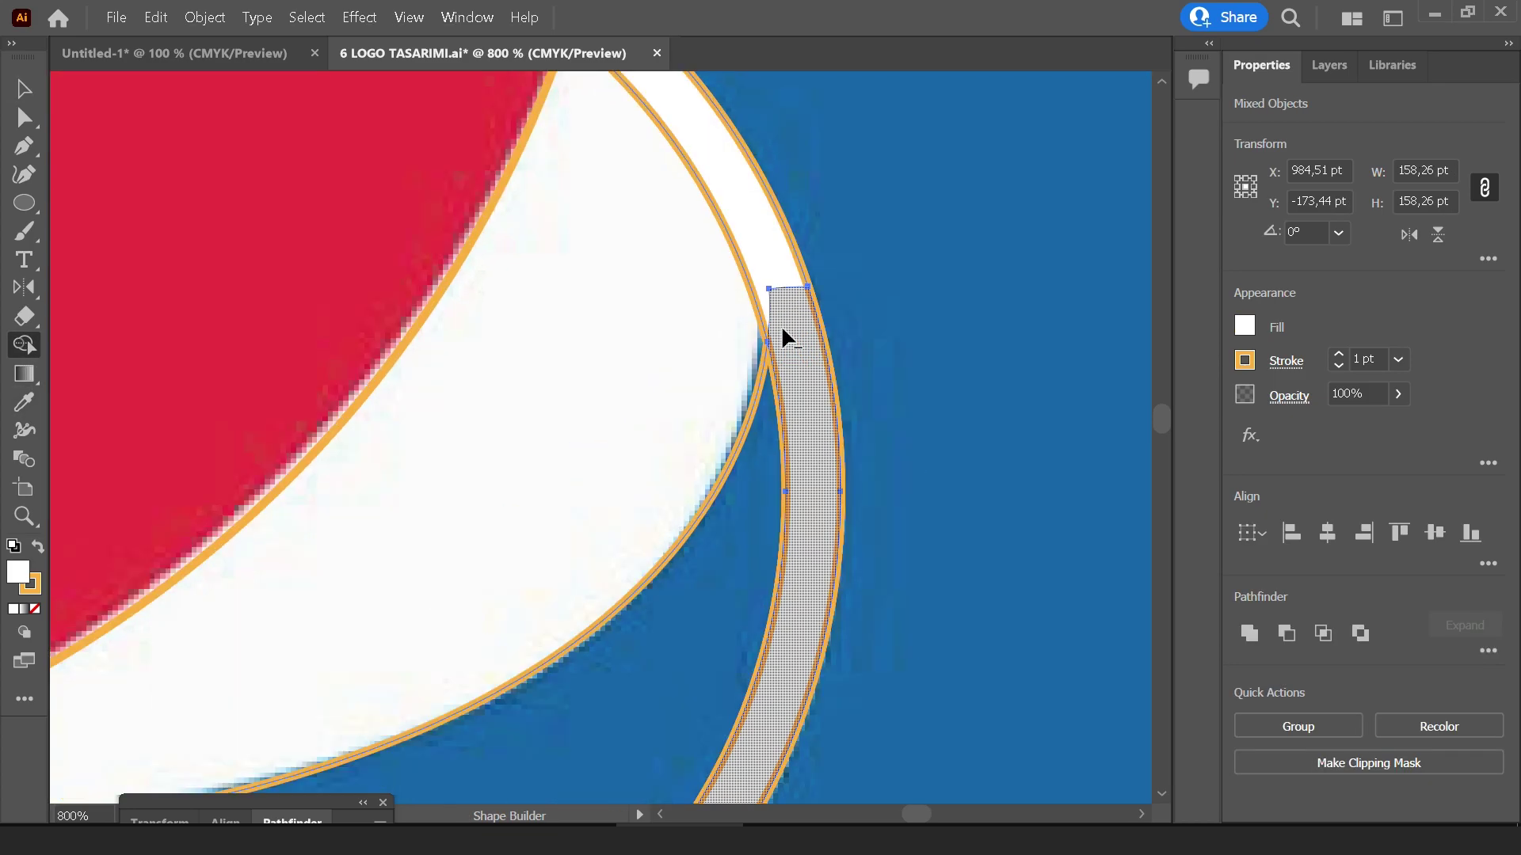
{"action": "left_click", "coordinate": [781, 287]}
{"action": "scroll", "coordinate": [781, 299], "scroll_direction": "down", "scroll_amount": 4}
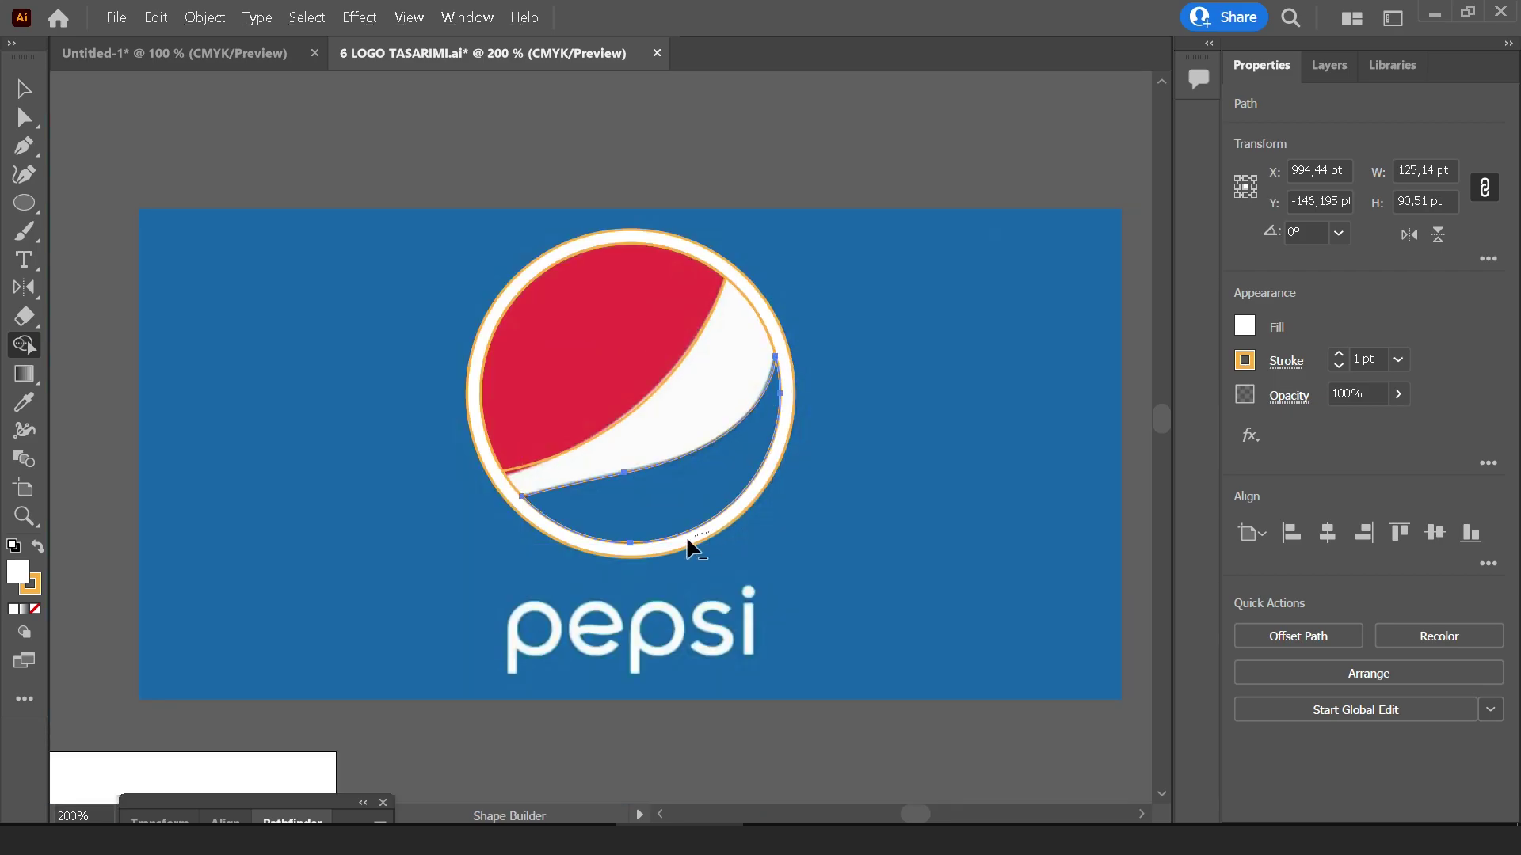
{"action": "scroll", "coordinate": [568, 537], "scroll_direction": "up", "scroll_amount": 3}
{"action": "scroll", "coordinate": [344, 366], "scroll_direction": "down", "scroll_amount": 2}
{"action": "key", "text": "v"}
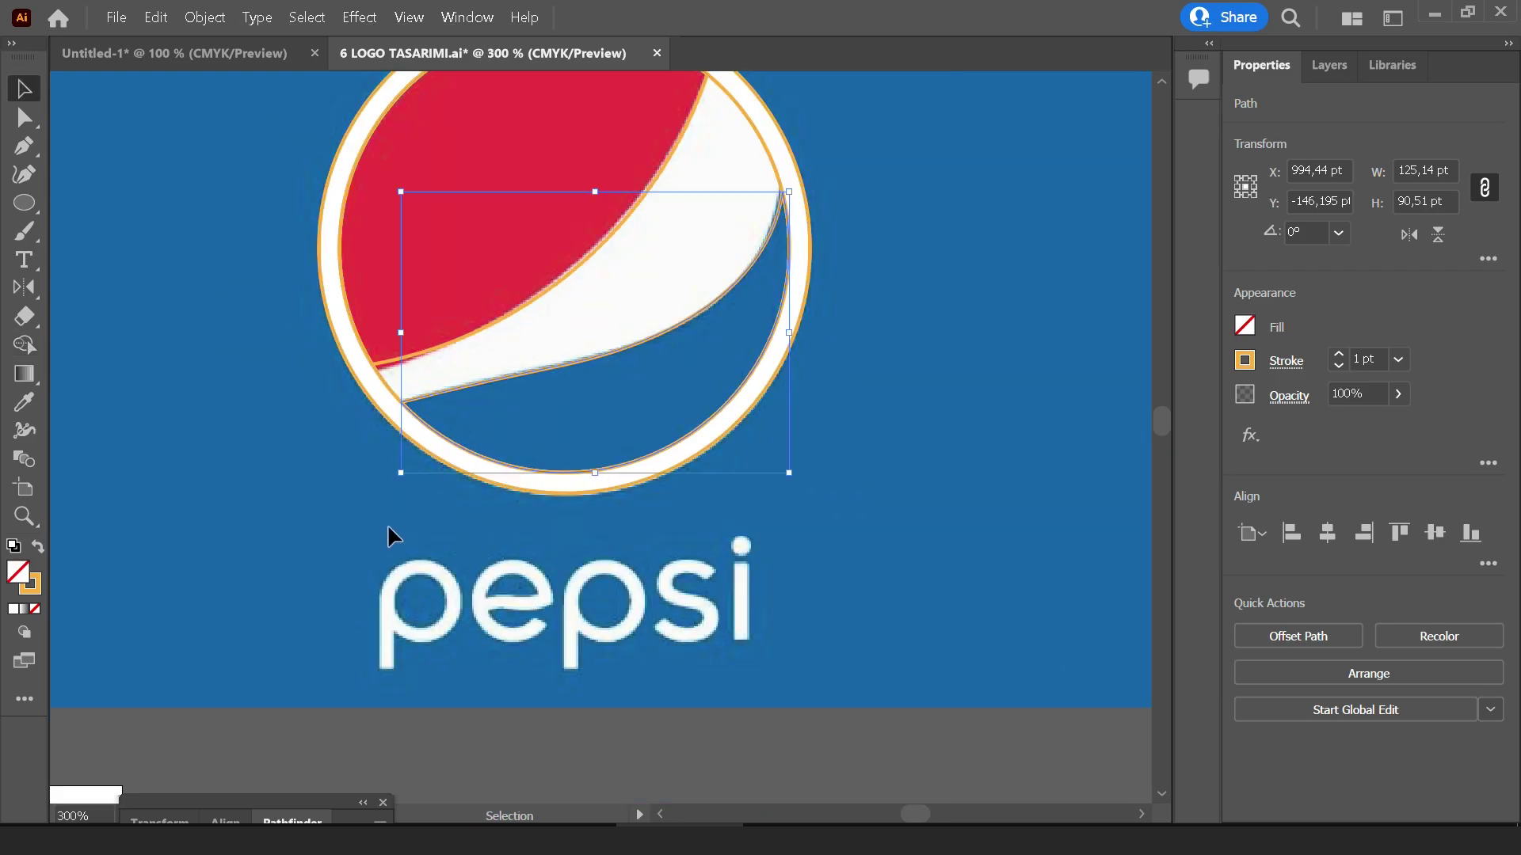
{"action": "left_click", "coordinate": [387, 524]}
{"action": "scroll", "coordinate": [532, 407], "scroll_direction": "down", "scroll_amount": 2}
Move the traced Pepsi outlines above the artwork, then try and undo a red fill on the inner circle
{"action": "mouse_move", "coordinate": [136, 192]}
{"action": "left_mouse_down"}
{"action": "mouse_move", "coordinate": [432, 475]}
{"action": "mouse_move", "coordinate": [776, 146]}
{"action": "left_mouse_up"}
{"action": "left_click", "coordinate": [776, 147]}
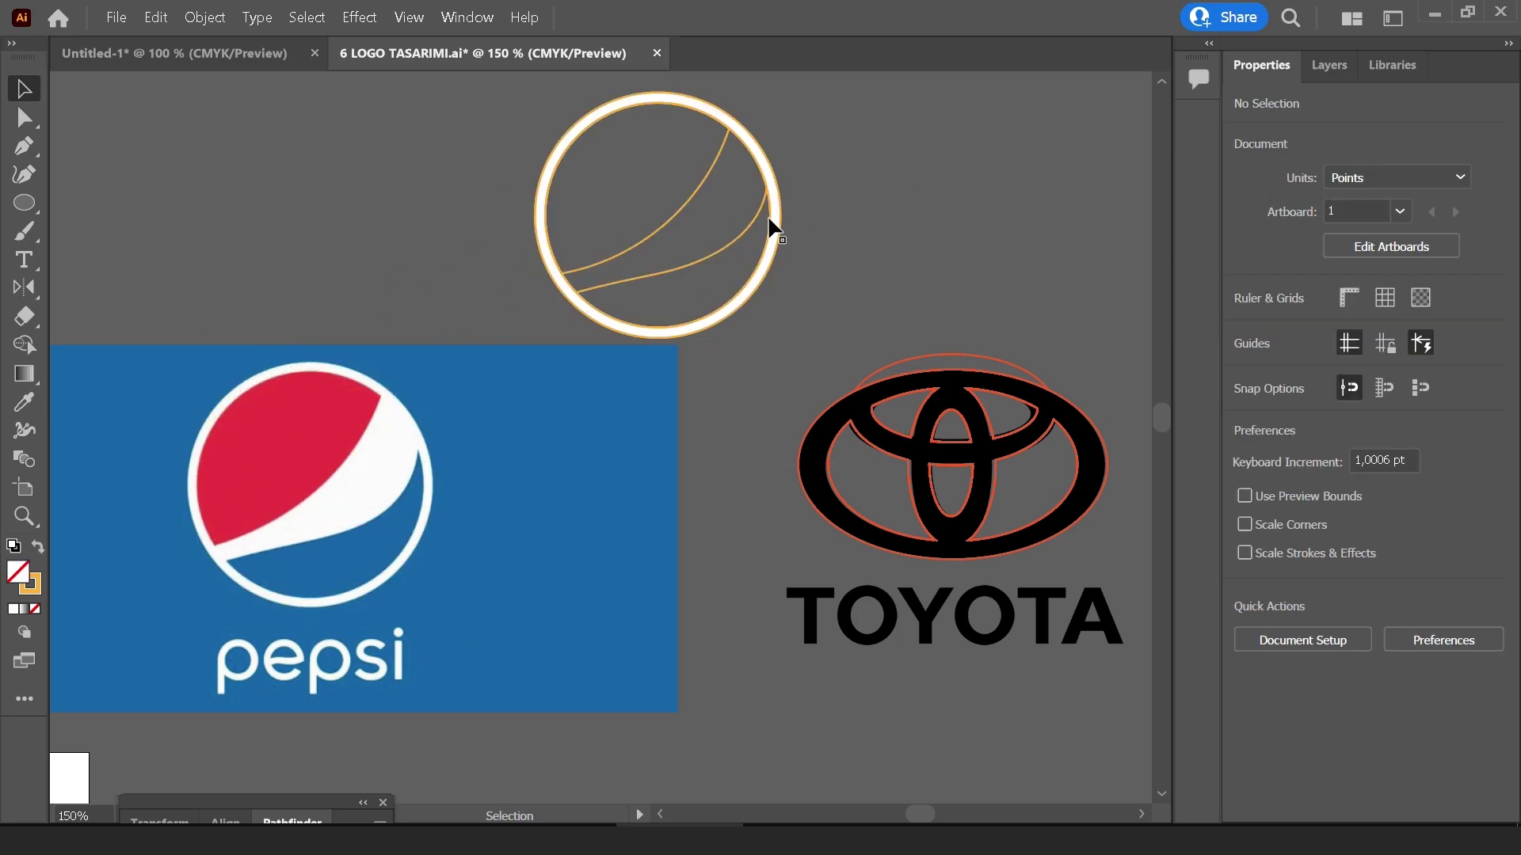
{"action": "left_click", "coordinate": [774, 224]}
{"action": "key", "text": "i"}
{"action": "left_click", "coordinate": [348, 409]}
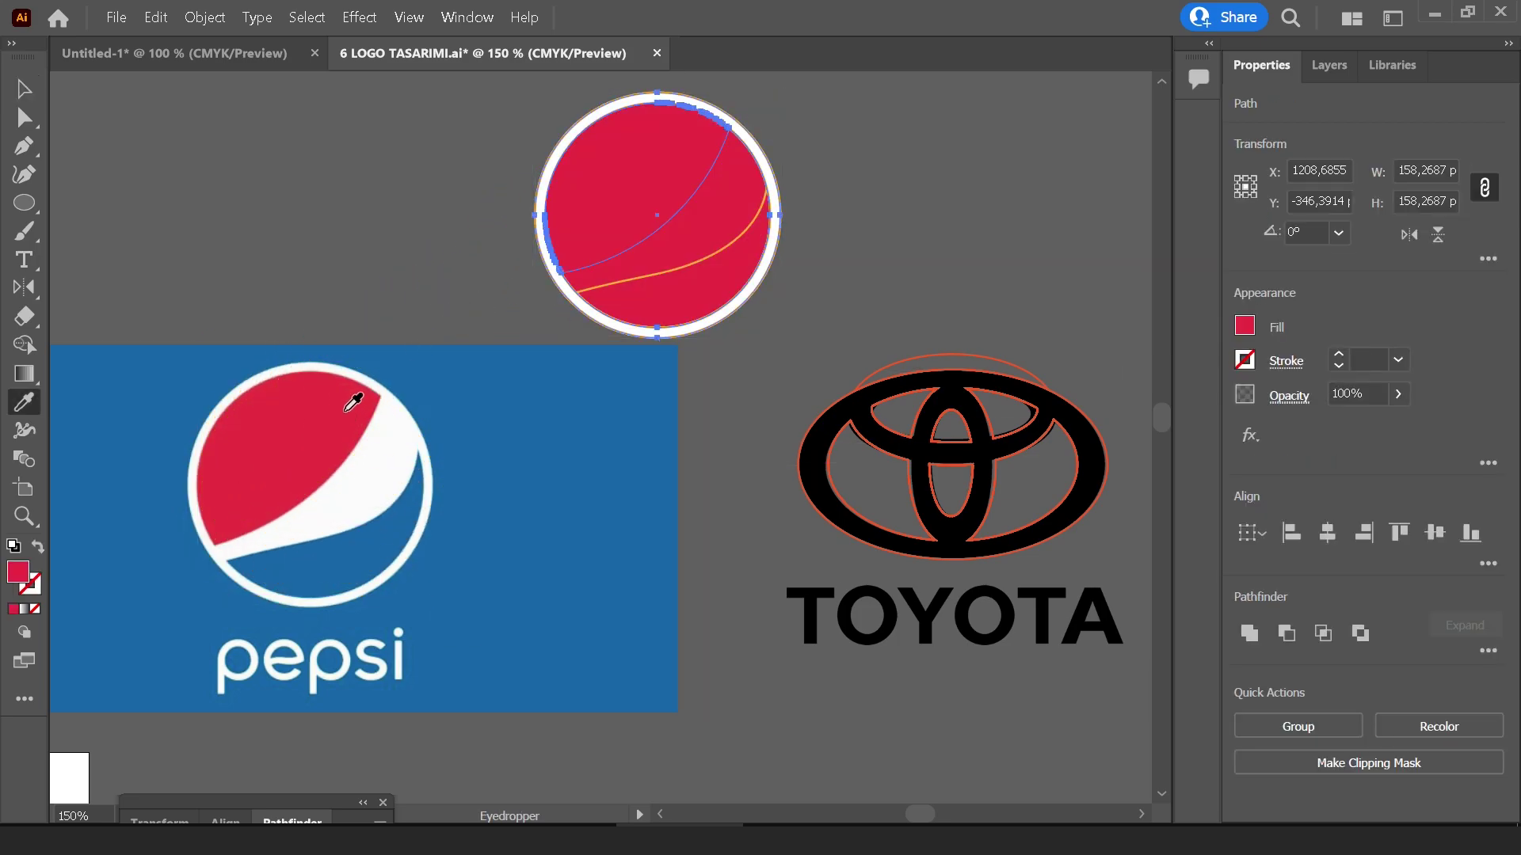
{"action": "key", "text": "ctrl+z"}
{"action": "key", "text": "v"}
{"action": "left_click", "coordinate": [643, 262]}
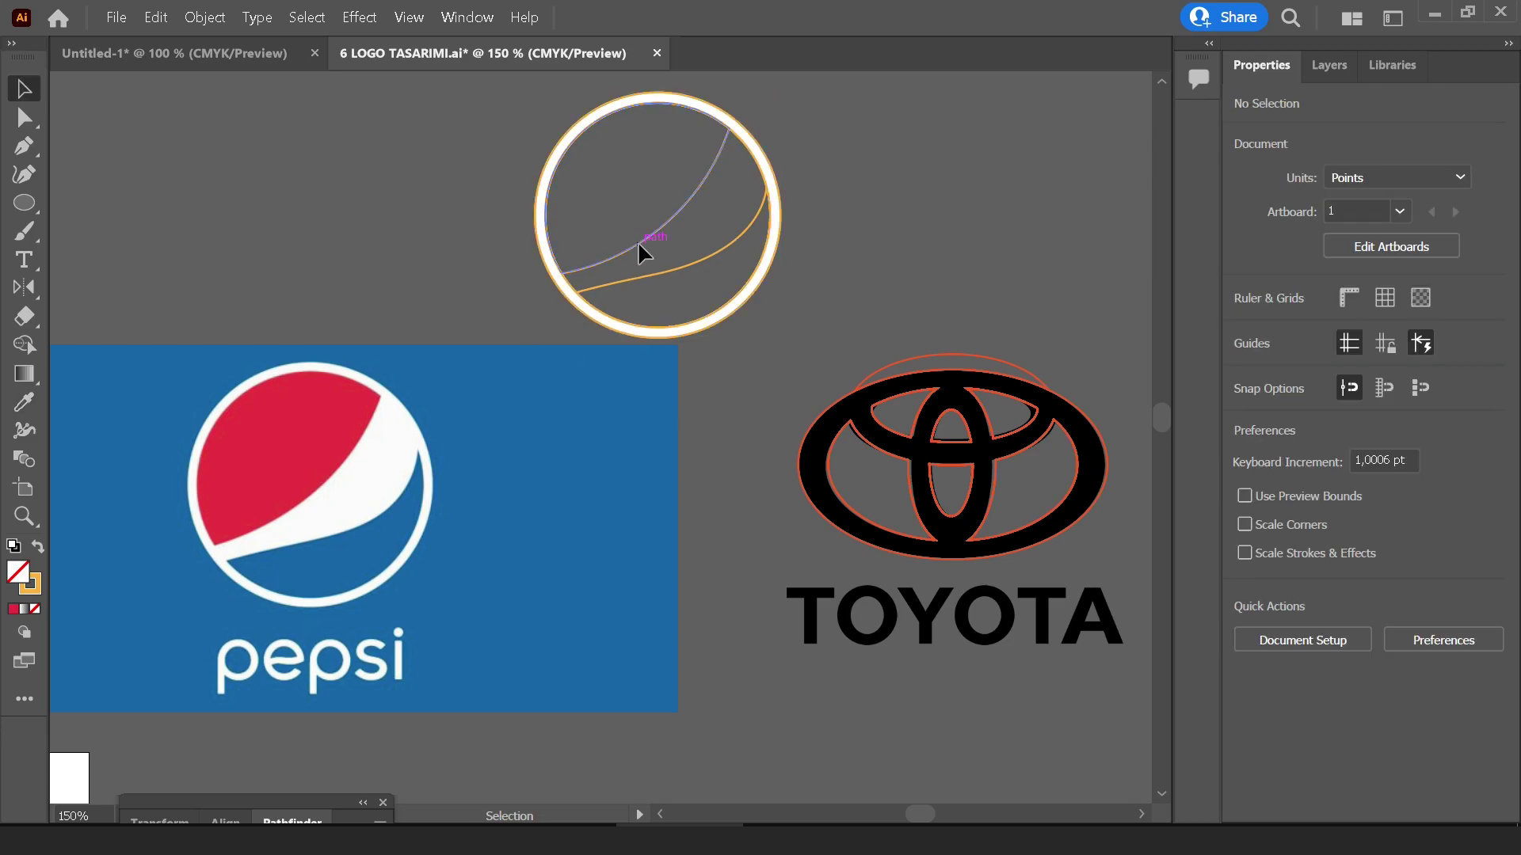
Fill the upper segment with Pepsi red and the lower crescent with Pepsi blue, sampled from the reference
{"action": "left_click", "coordinate": [643, 252]}
{"action": "key", "text": "i"}
{"action": "left_click", "coordinate": [255, 418]}
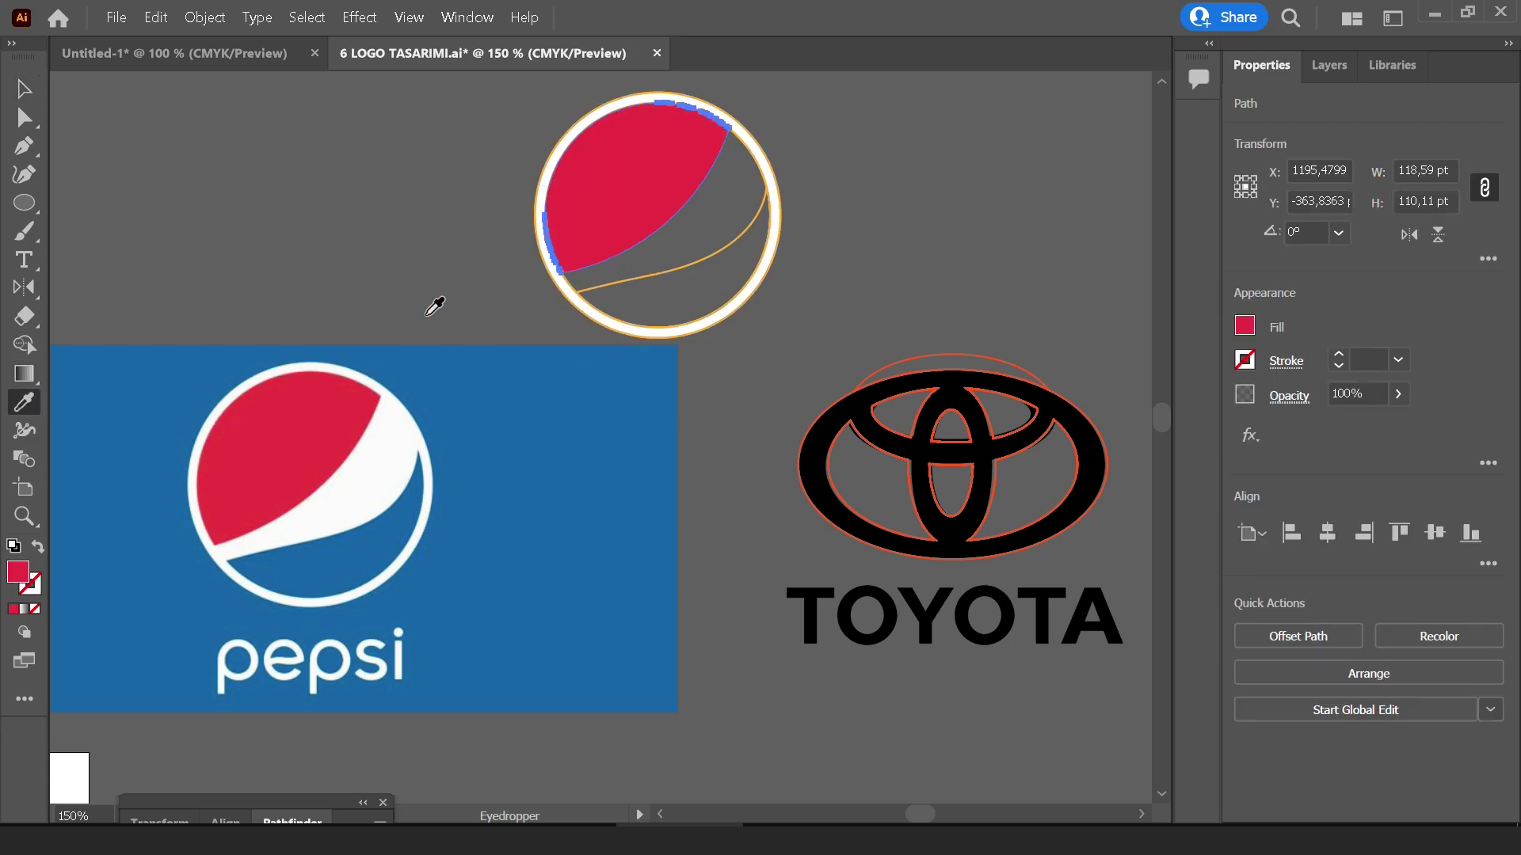
{"action": "key", "text": "v"}
{"action": "left_click", "coordinate": [621, 282]}
{"action": "left_click", "coordinate": [638, 301]}
{"action": "key", "text": "i"}
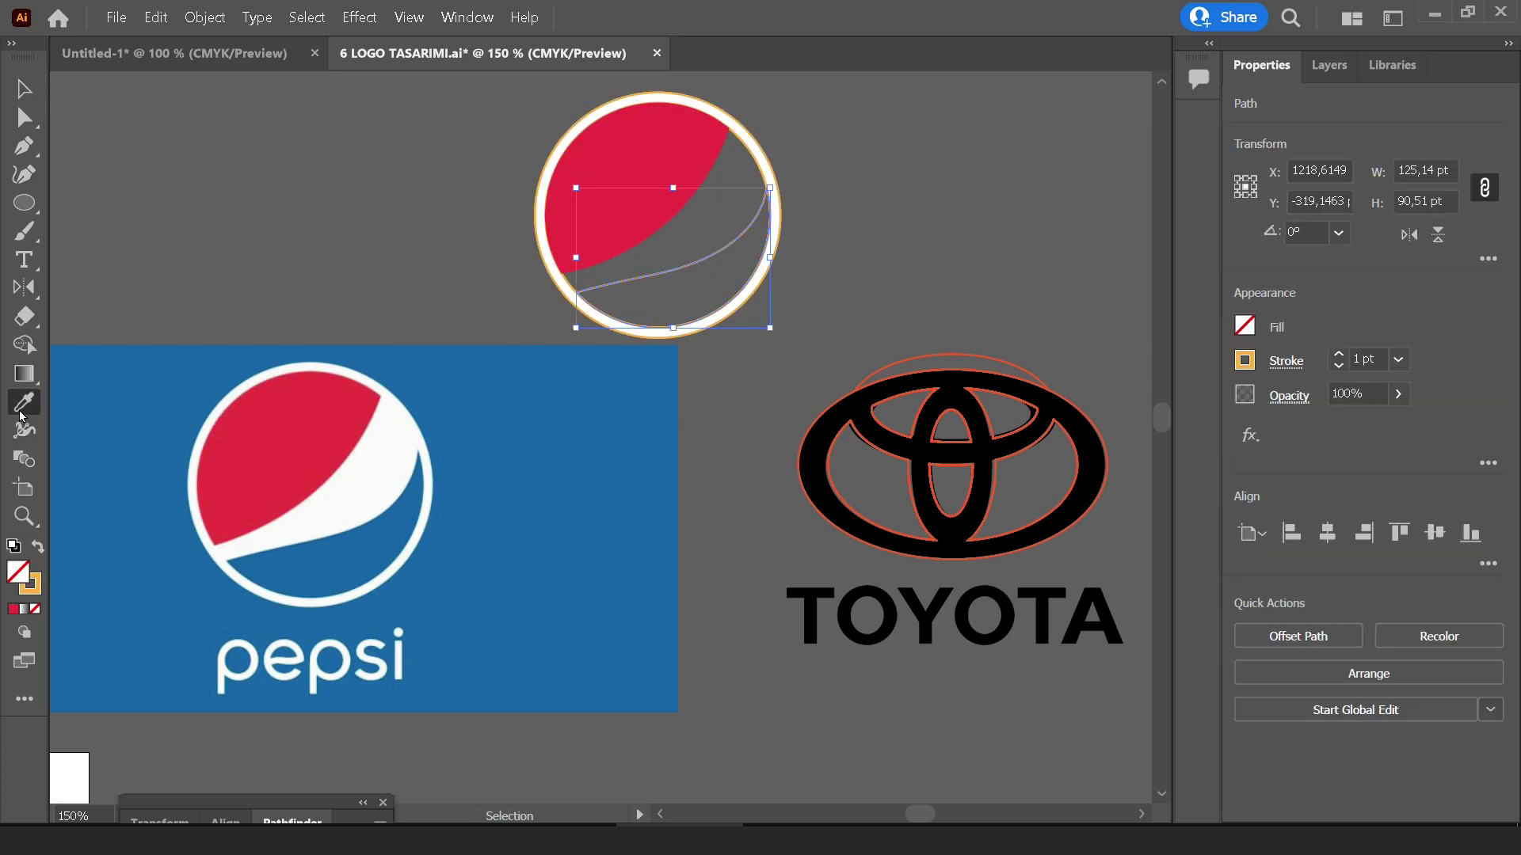
{"action": "left_click", "coordinate": [332, 550]}
{"action": "key", "text": "v"}
{"action": "left_click", "coordinate": [502, 273]}
Draw a circle over the emblem, align it with the ring, and send it behind the artwork
{"action": "scroll", "coordinate": [628, 238], "scroll_direction": "up", "scroll_amount": 1}
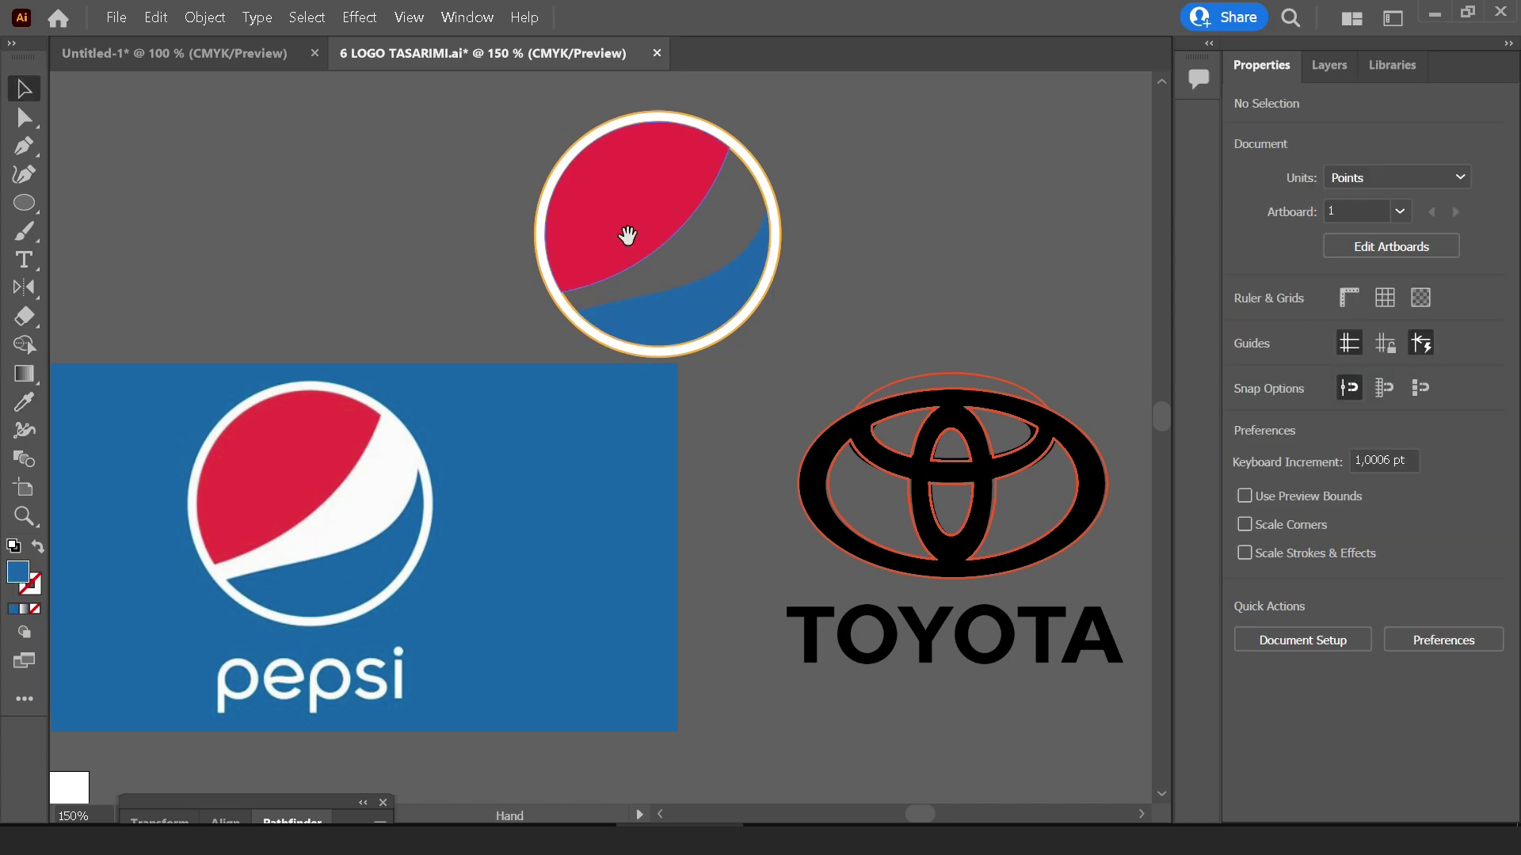
{"action": "scroll", "coordinate": [713, 214], "scroll_direction": "up", "scroll_amount": 3, "text": "alt"}
{"action": "left_click", "coordinate": [31, 210]}
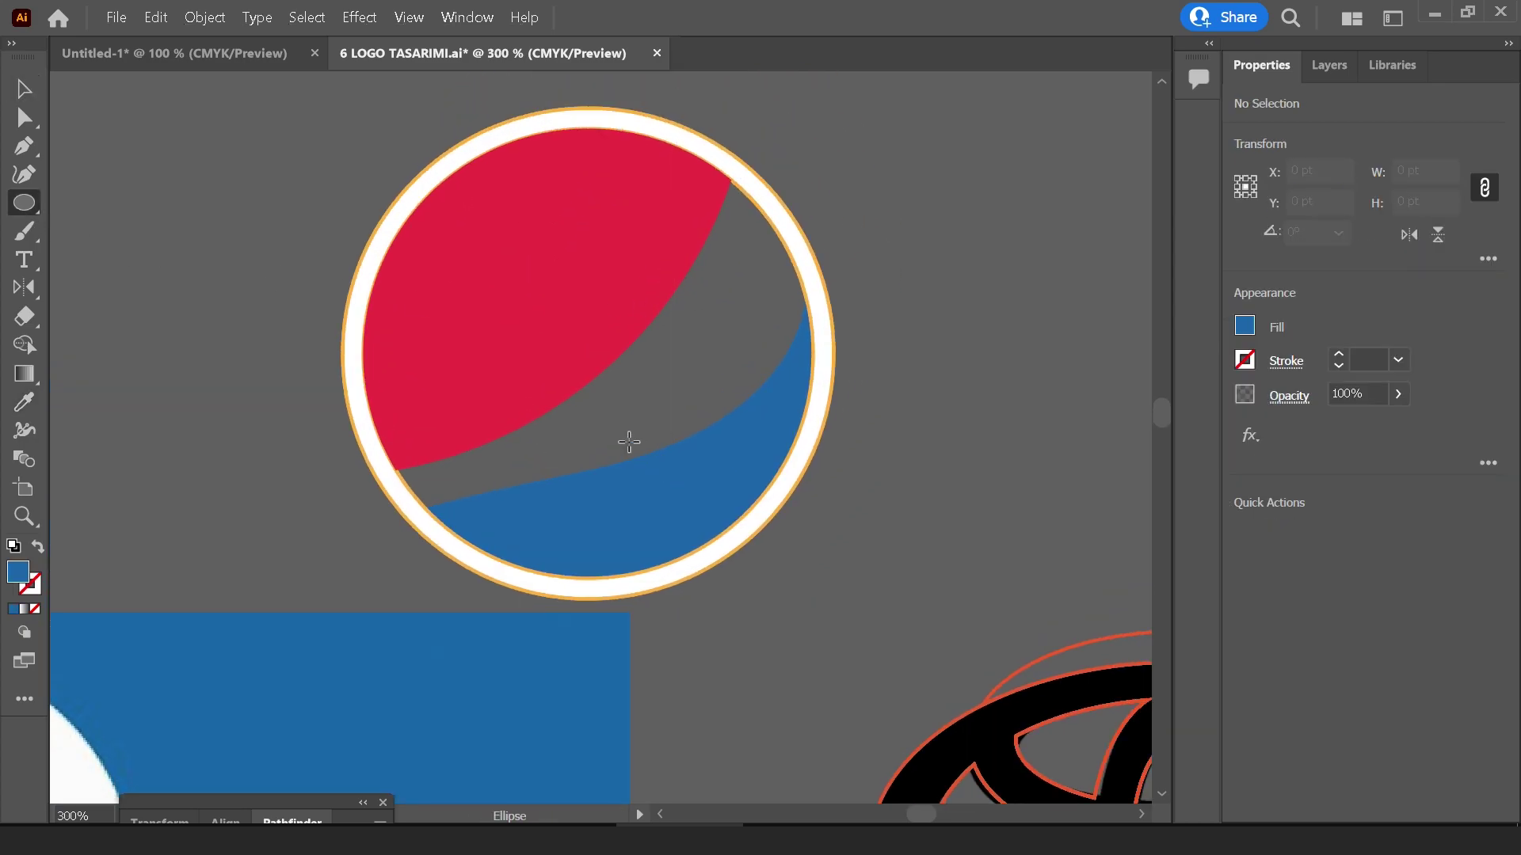
{"action": "left_click_drag", "start_coordinate": [588, 371], "coordinate": [689, 567]}
{"action": "key", "text": "v"}
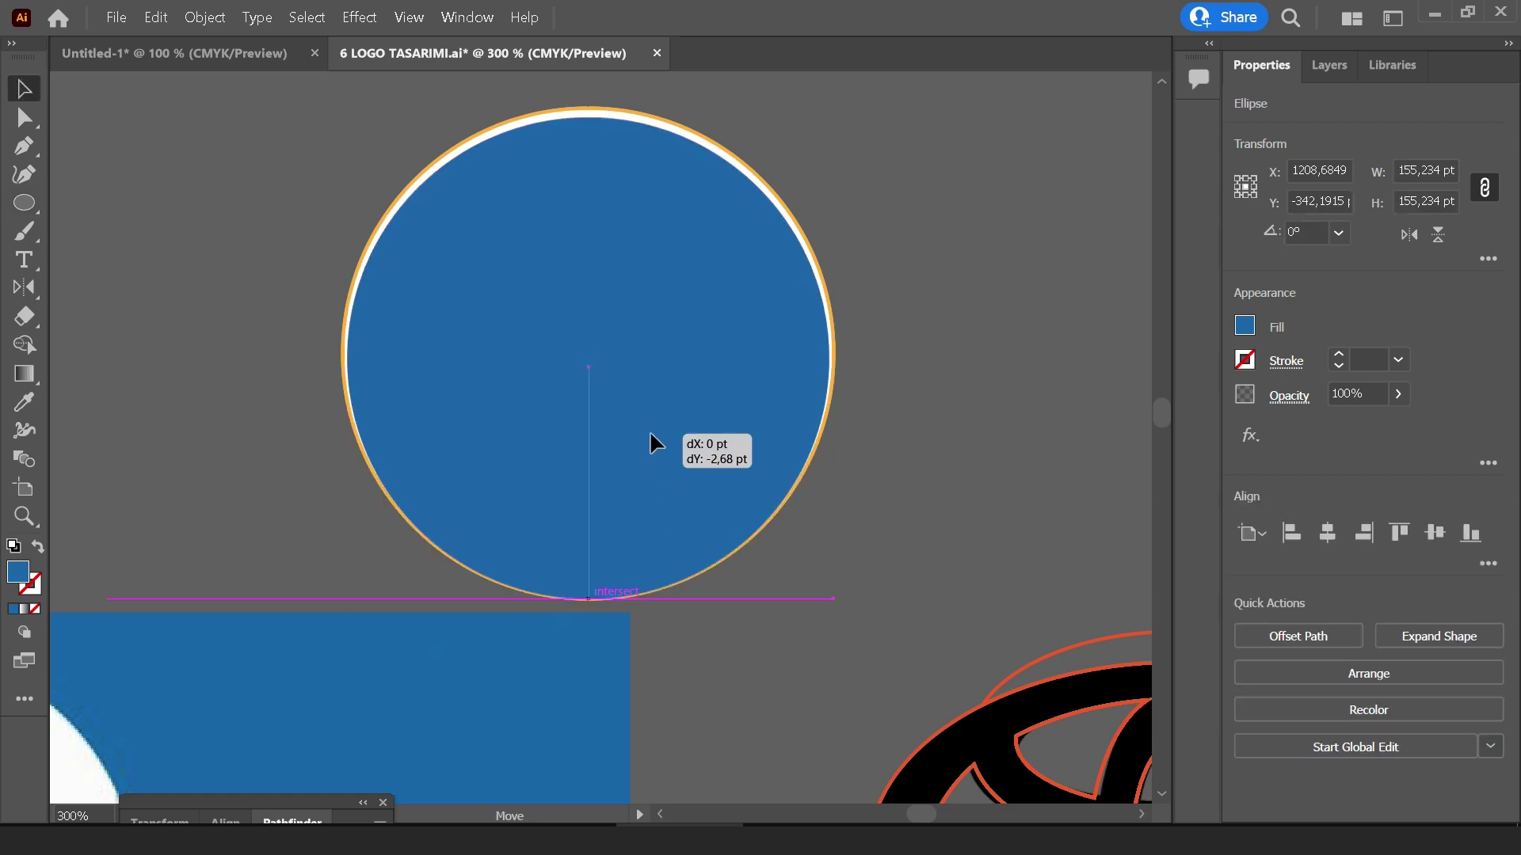
{"action": "left_click_drag", "start_coordinate": [651, 442], "coordinate": [648, 427]}
{"action": "right_click", "coordinate": [649, 432]}
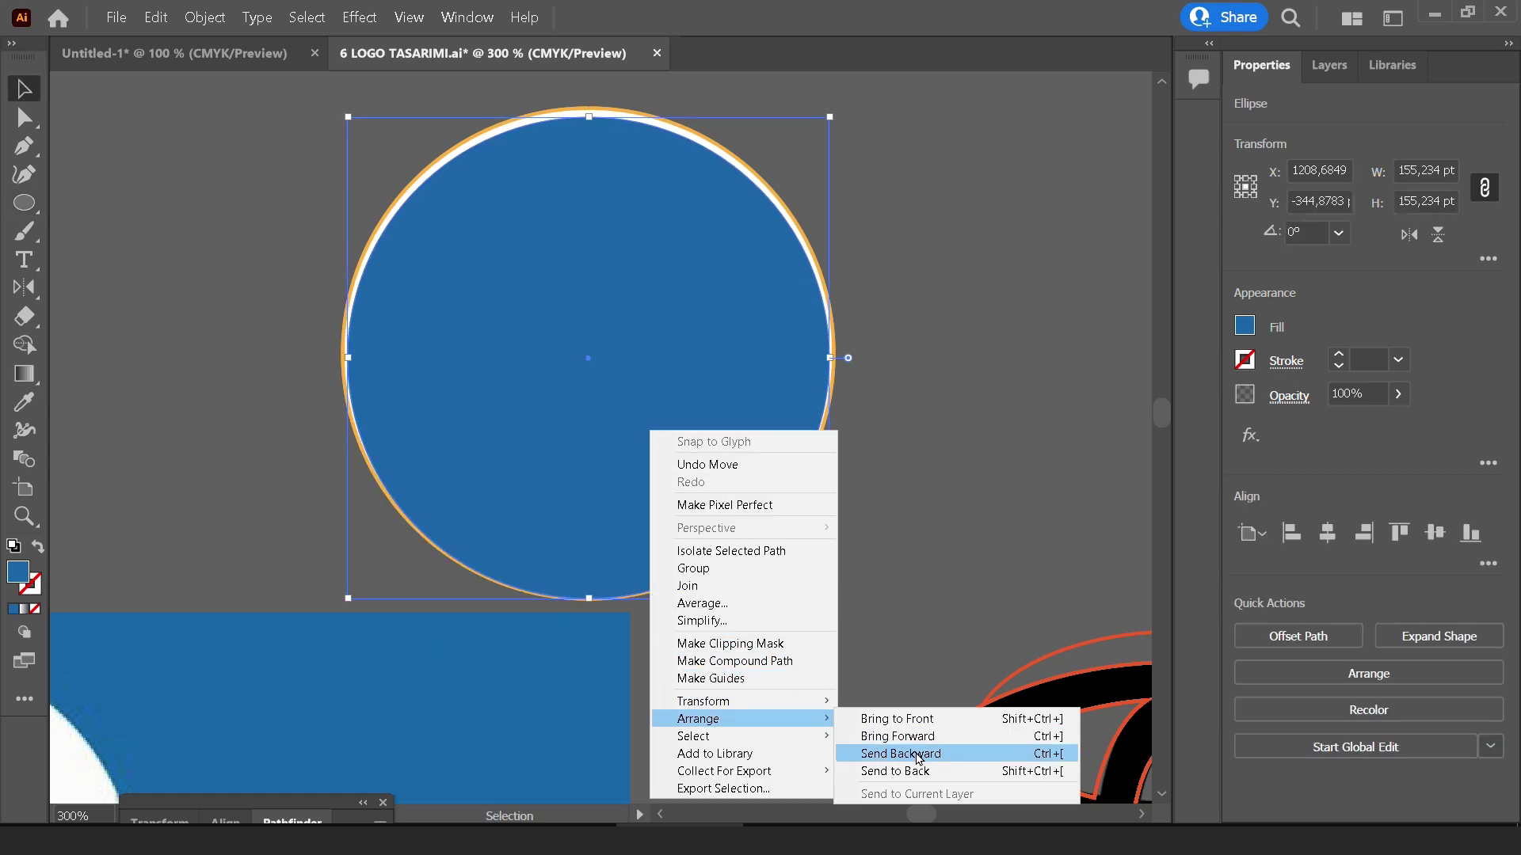
{"action": "left_click", "coordinate": [887, 776]}
Give the back circle the ring's white fill and set the whole emblem's stroke to None
{"action": "key", "text": "i"}
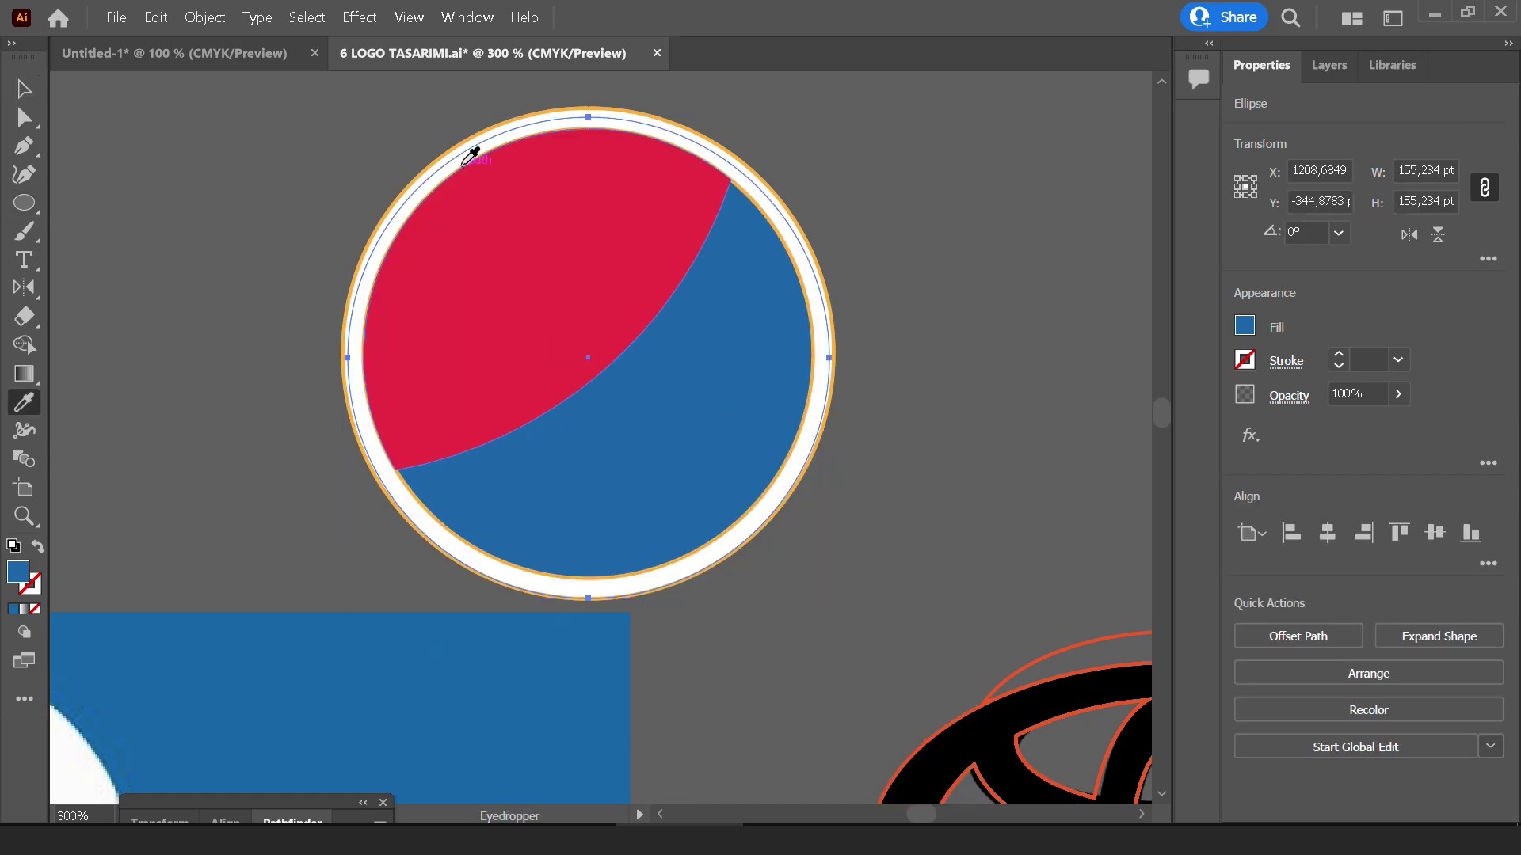
{"action": "left_click", "coordinate": [463, 160]}
{"action": "key", "text": "ctrl+shift+a"}
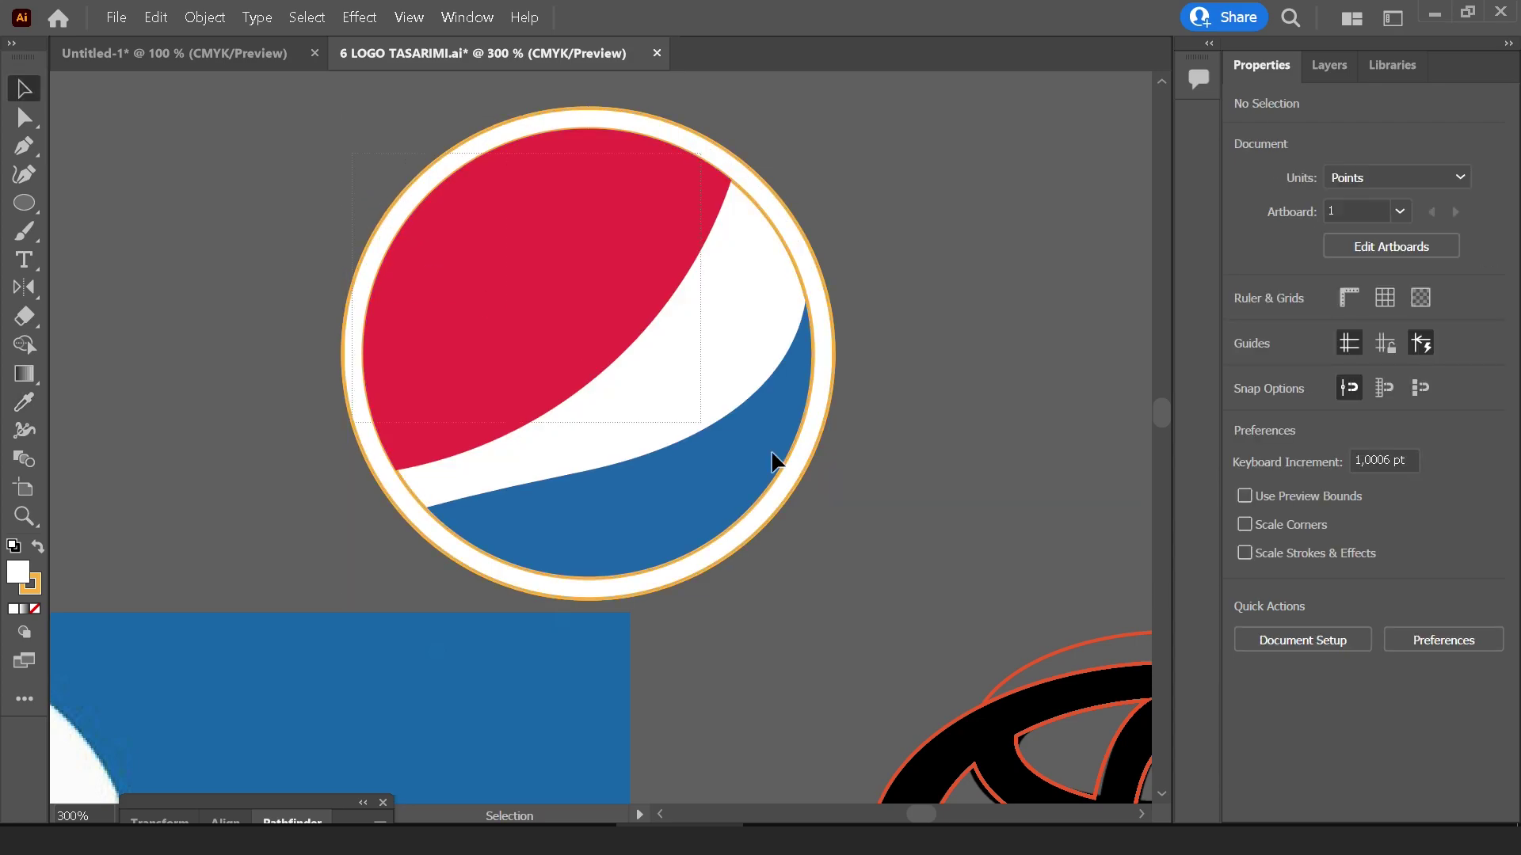
{"action": "key", "text": "v"}
{"action": "key", "text": "ctrl+a"}
{"action": "left_click", "coordinate": [1246, 363]}
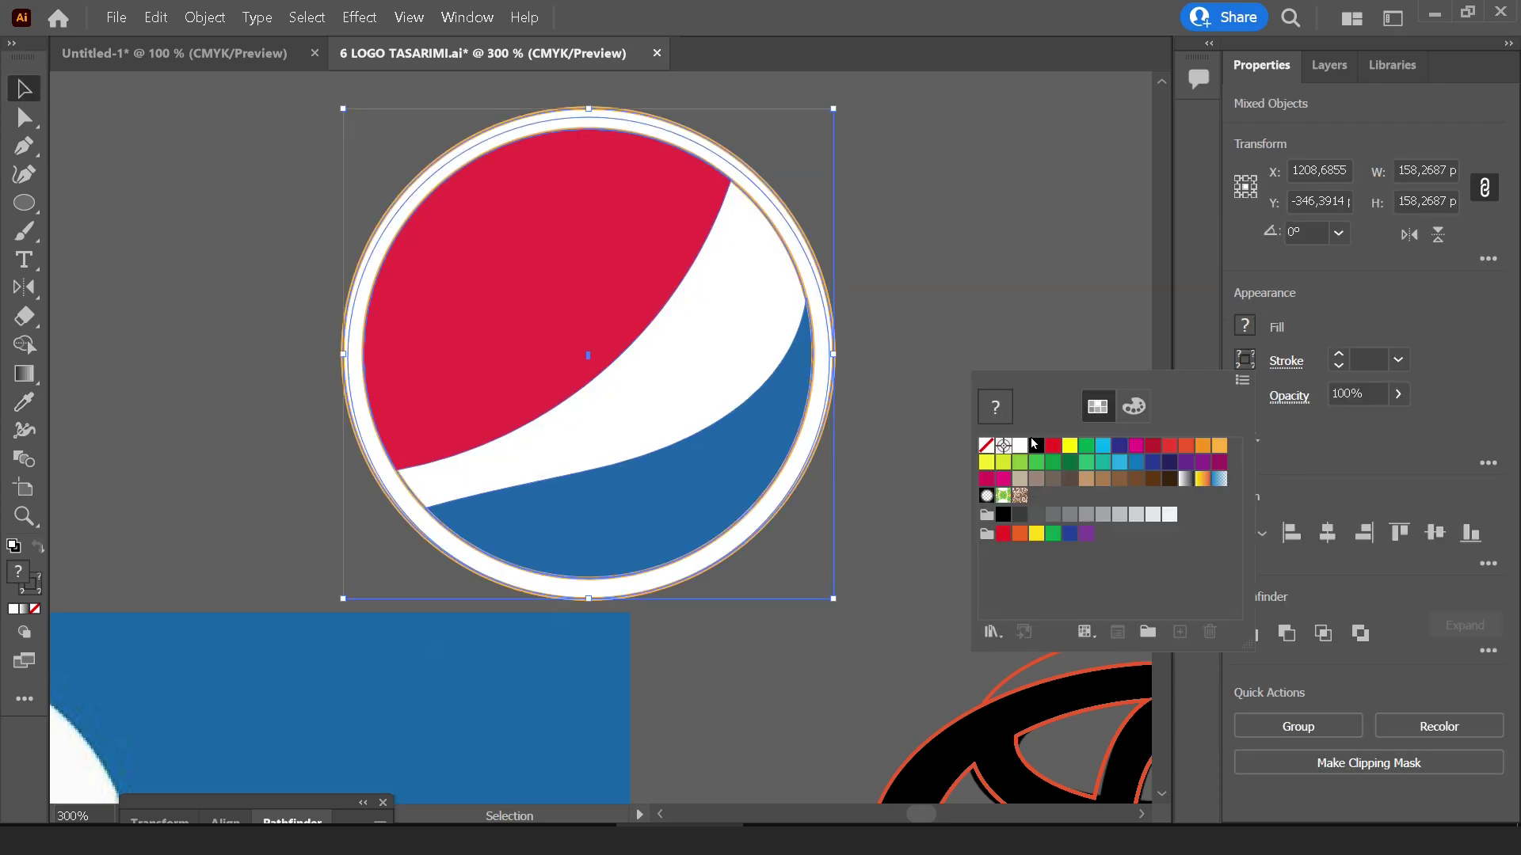
{"action": "left_click", "coordinate": [986, 445]}
{"action": "key", "text": "Escape"}
{"action": "scroll", "coordinate": [950, 219], "scroll_direction": "down", "scroll_amount": 1}
{"action": "scroll", "coordinate": [949, 217], "scroll_direction": "down", "scroll_amount": 1}
{"action": "left_click", "coordinate": [949, 217]}
Move the rebuilt Pepsi globe left above its reference and zoom out to show all logos
{"action": "scroll", "coordinate": [947, 245], "scroll_direction": "down", "scroll_amount": 1}
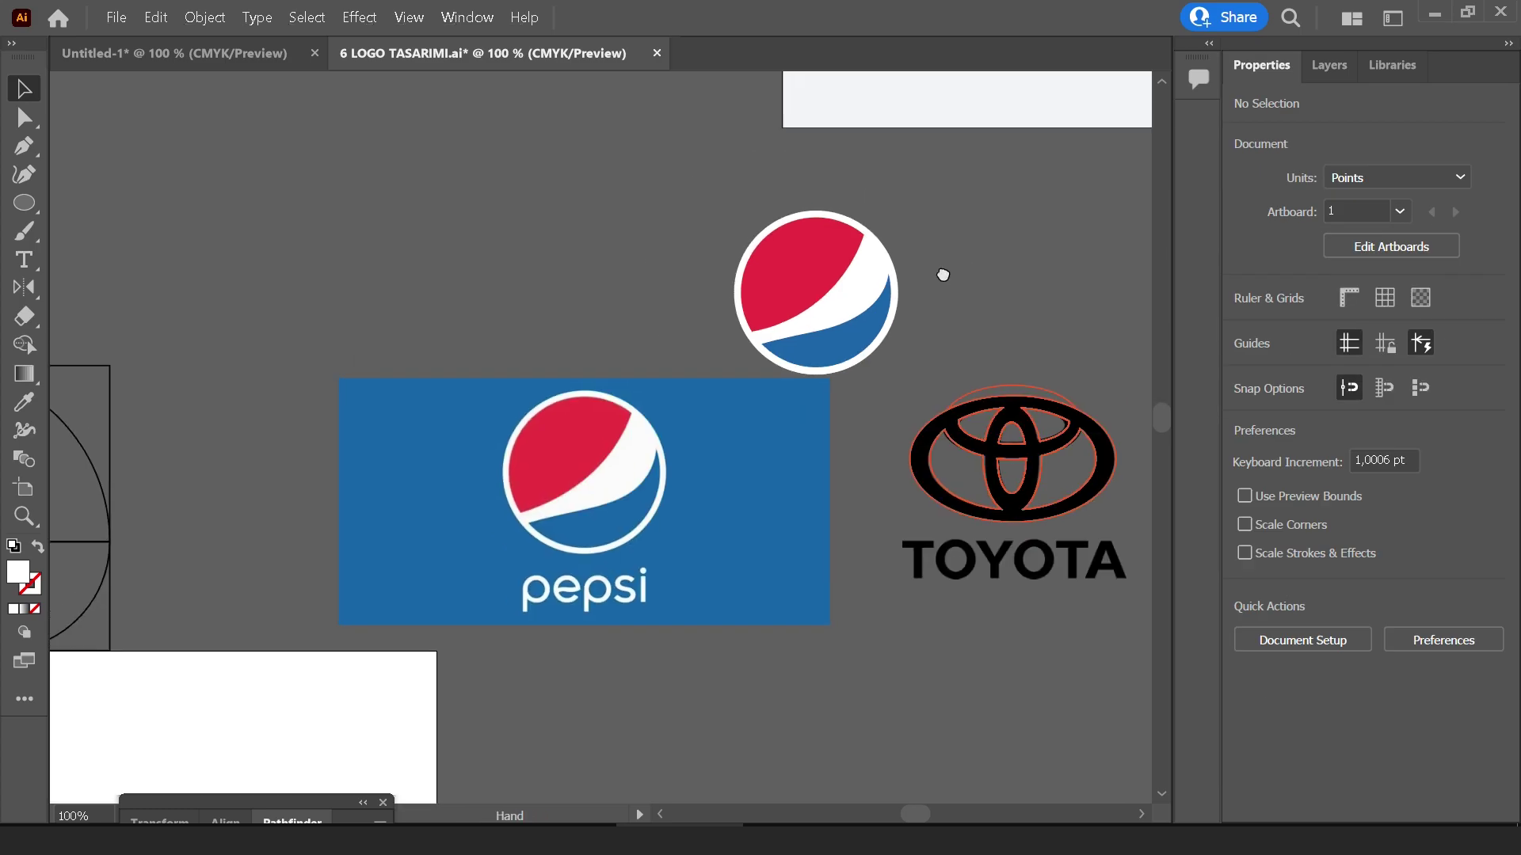
{"action": "left_click_drag", "start_coordinate": [942, 275], "coordinate": [875, 327]}
{"action": "left_click_drag", "start_coordinate": [689, 295], "coordinate": [444, 249]}
{"action": "left_click", "coordinate": [353, 179]}
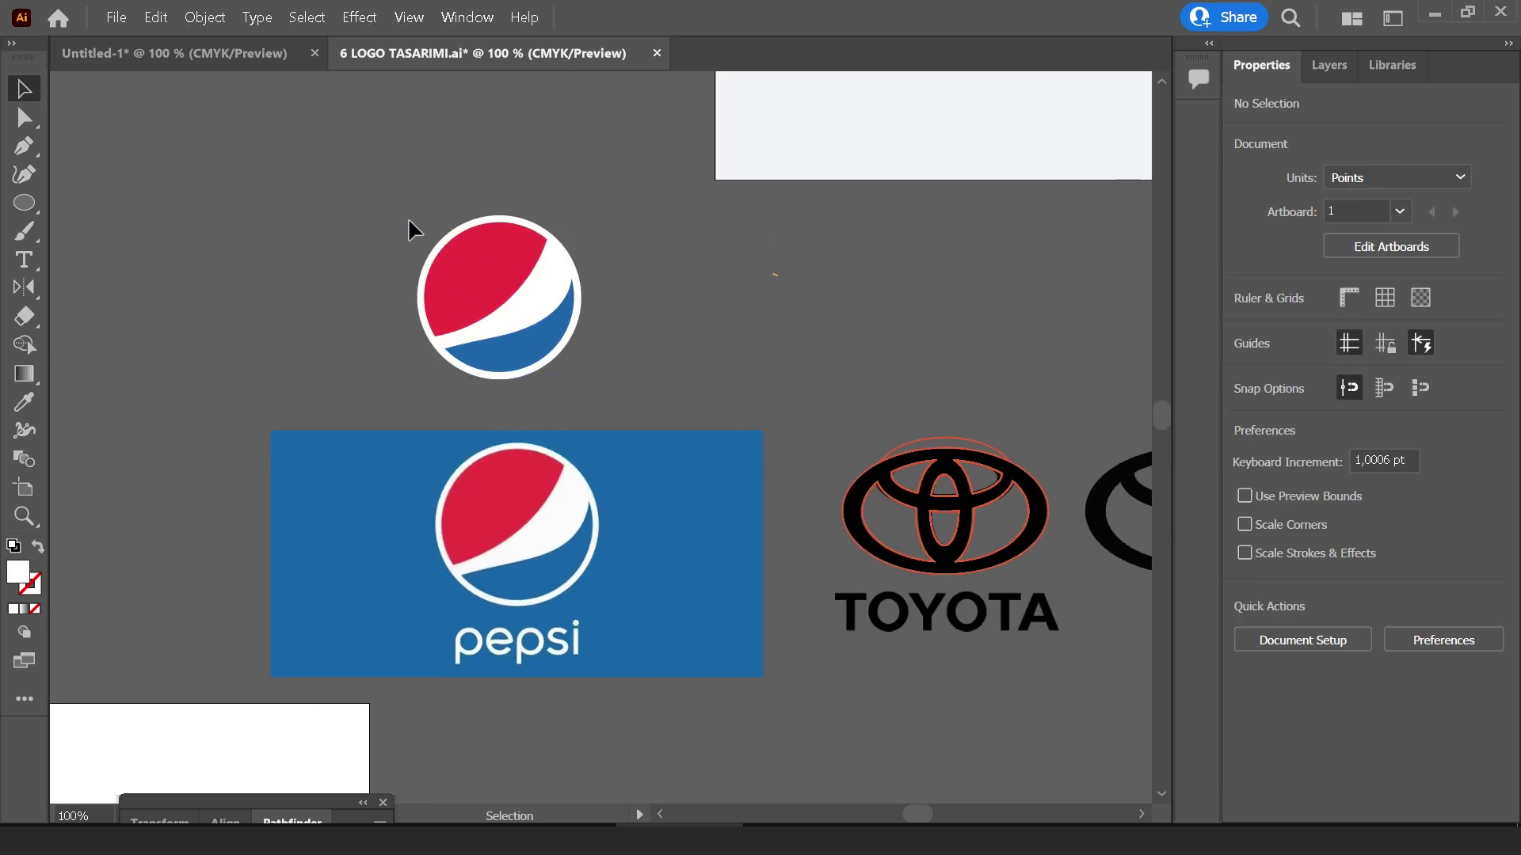
{"action": "scroll", "coordinate": [482, 353], "scroll_direction": "down", "scroll_amount": 1}
{"action": "scroll", "coordinate": [481, 354], "scroll_direction": "down", "scroll_amount": 3}
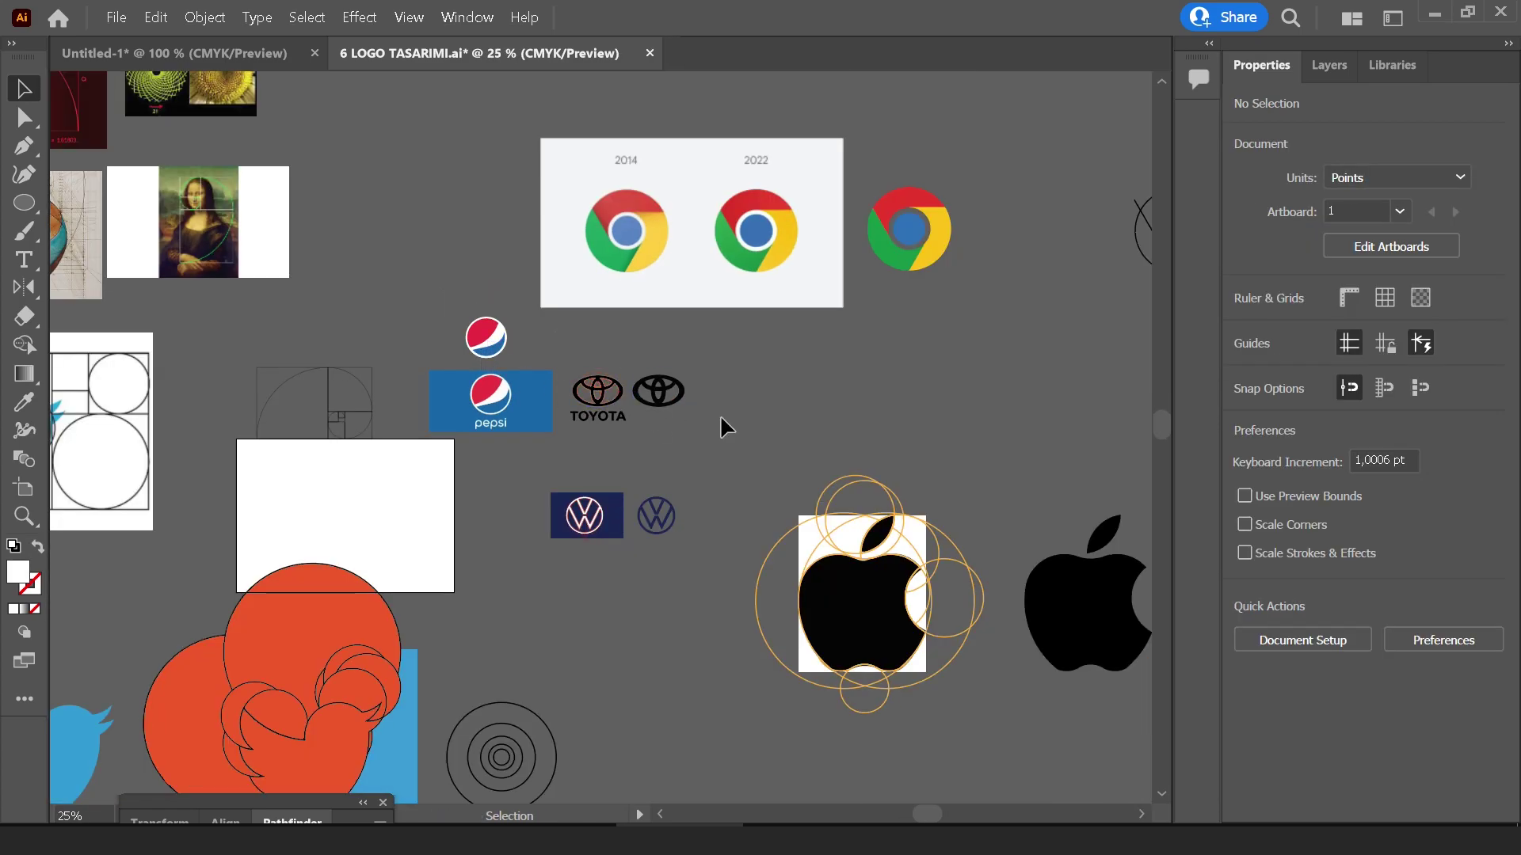
{"action": "scroll", "coordinate": [817, 425], "scroll_direction": "down", "scroll_amount": 1}
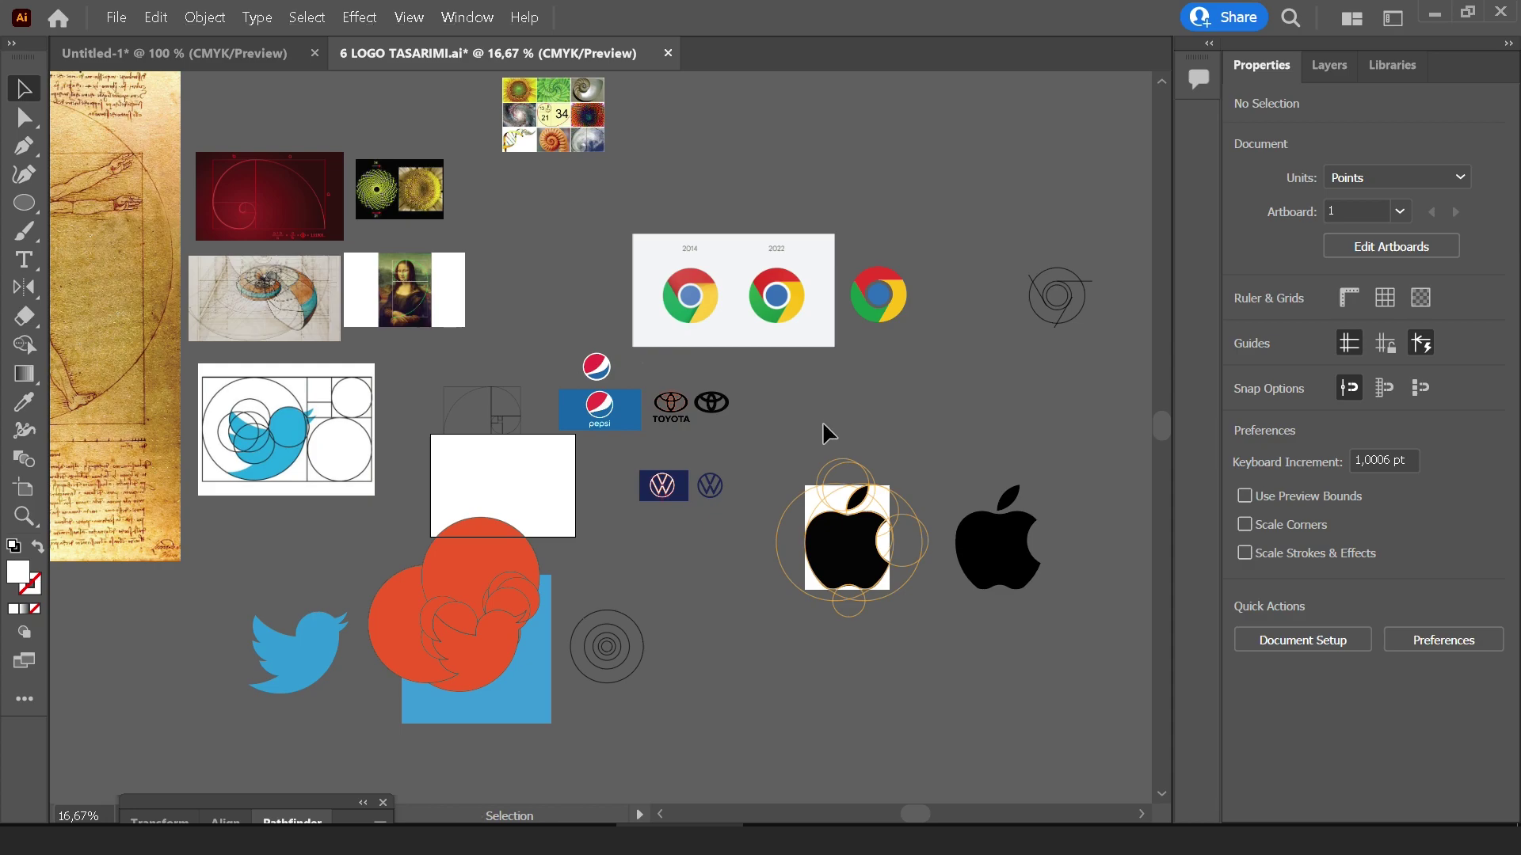